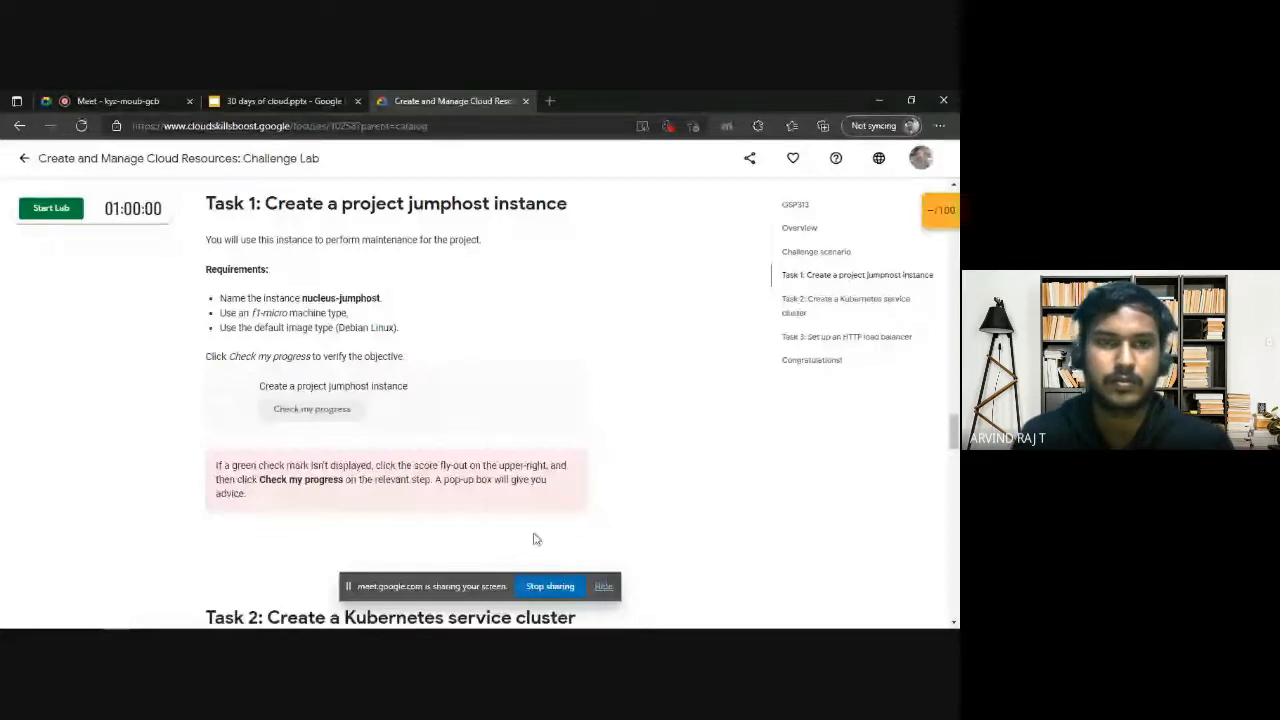
Skim the challenge lab page from the Task 2 section back through the scenario and sign-in instructions to its title.
{"action": "left_click", "coordinate": [128, 96]}
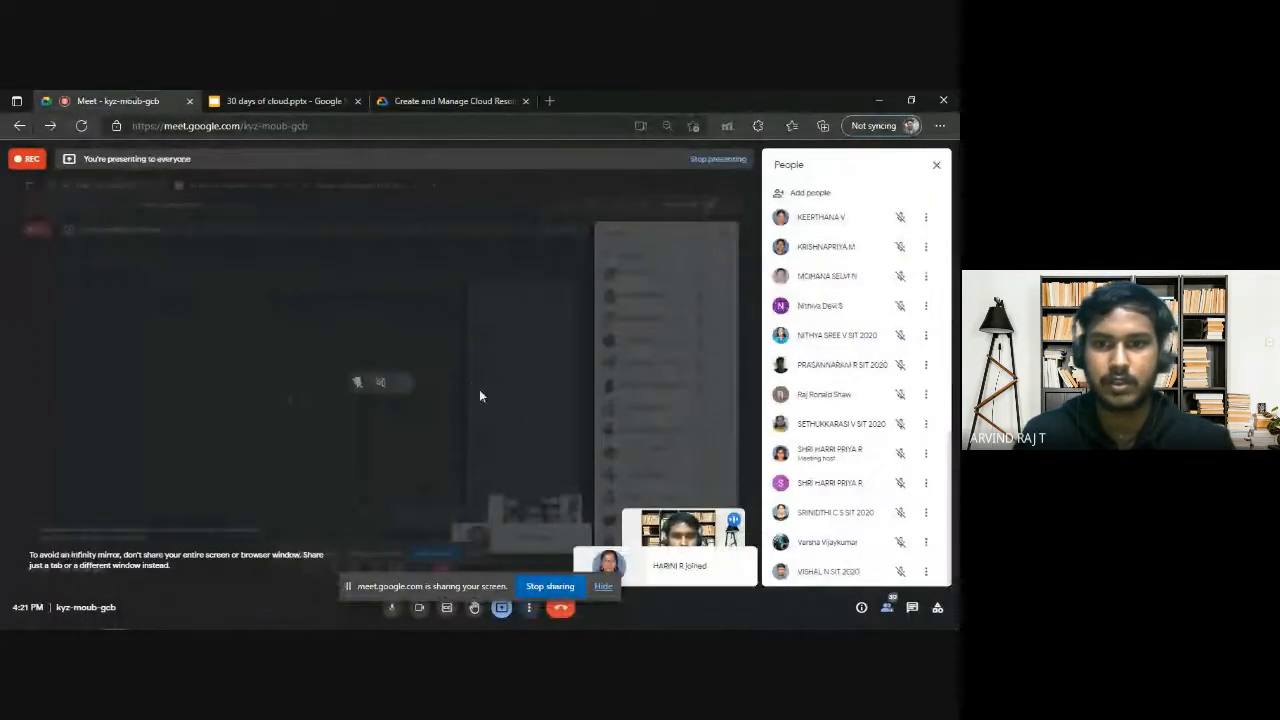
{"action": "left_click", "coordinate": [450, 100]}
{"action": "scroll", "coordinate": [358, 460], "scroll_direction": "down", "scroll_amount": 2}
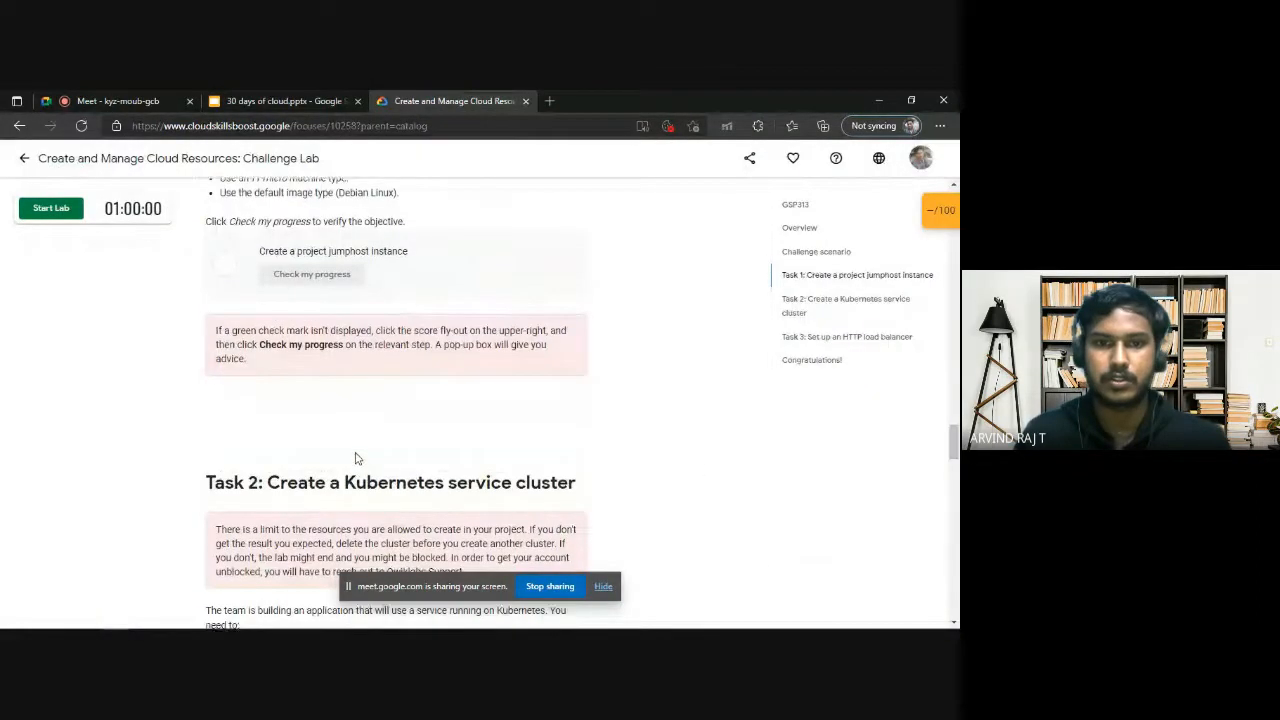
{"action": "scroll", "coordinate": [617, 523], "scroll_direction": "up", "scroll_amount": 15}
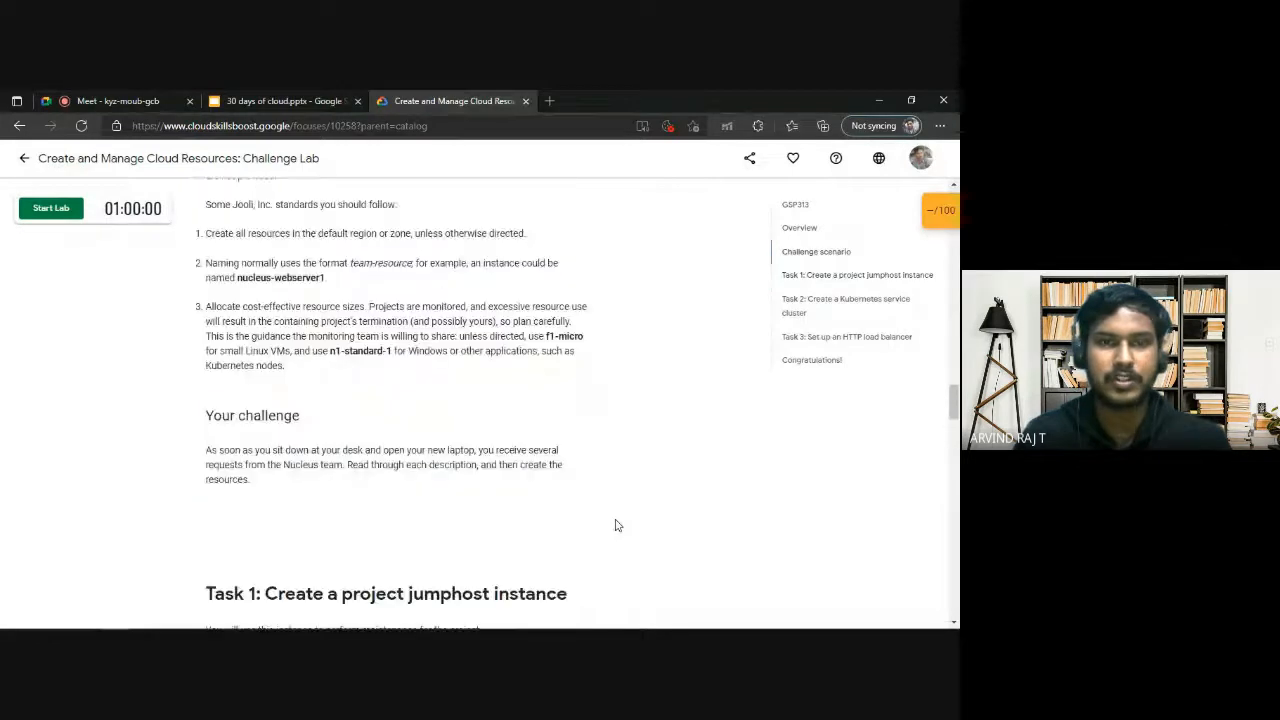
{"action": "scroll", "coordinate": [323, 367], "scroll_direction": "up", "scroll_amount": 8}
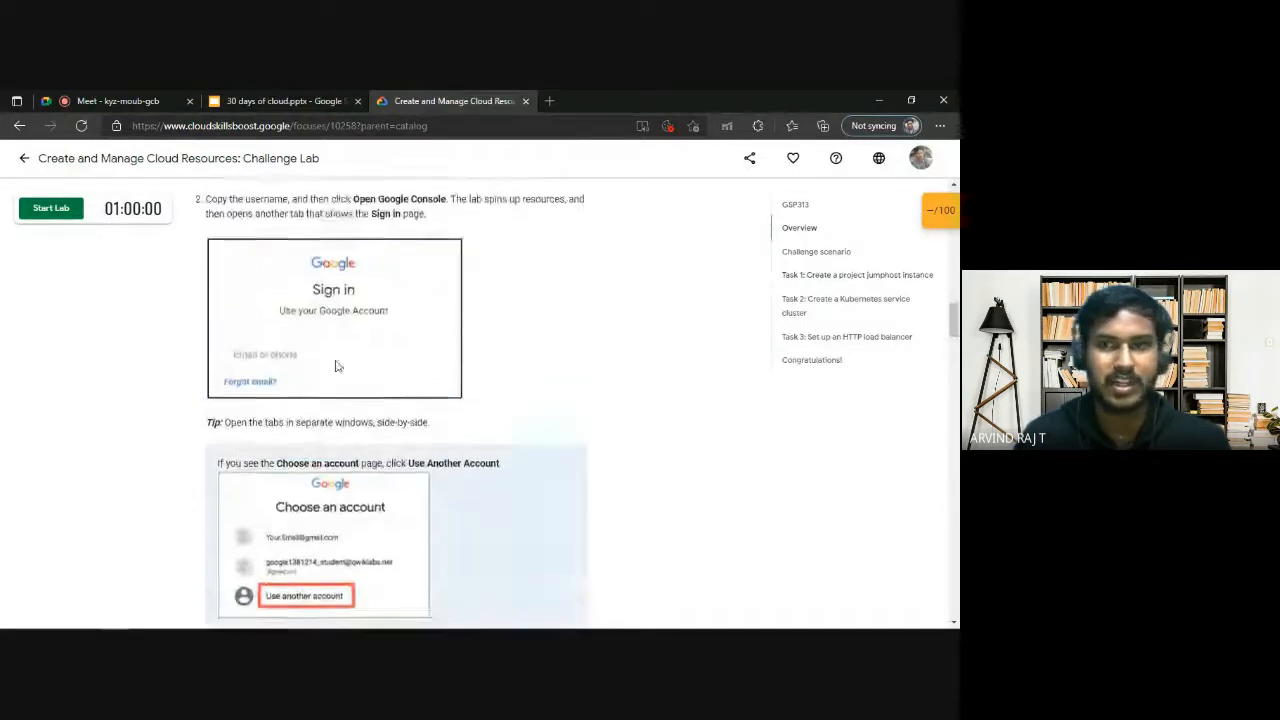
{"action": "scroll", "coordinate": [493, 425], "scroll_direction": "up", "scroll_amount": 6}
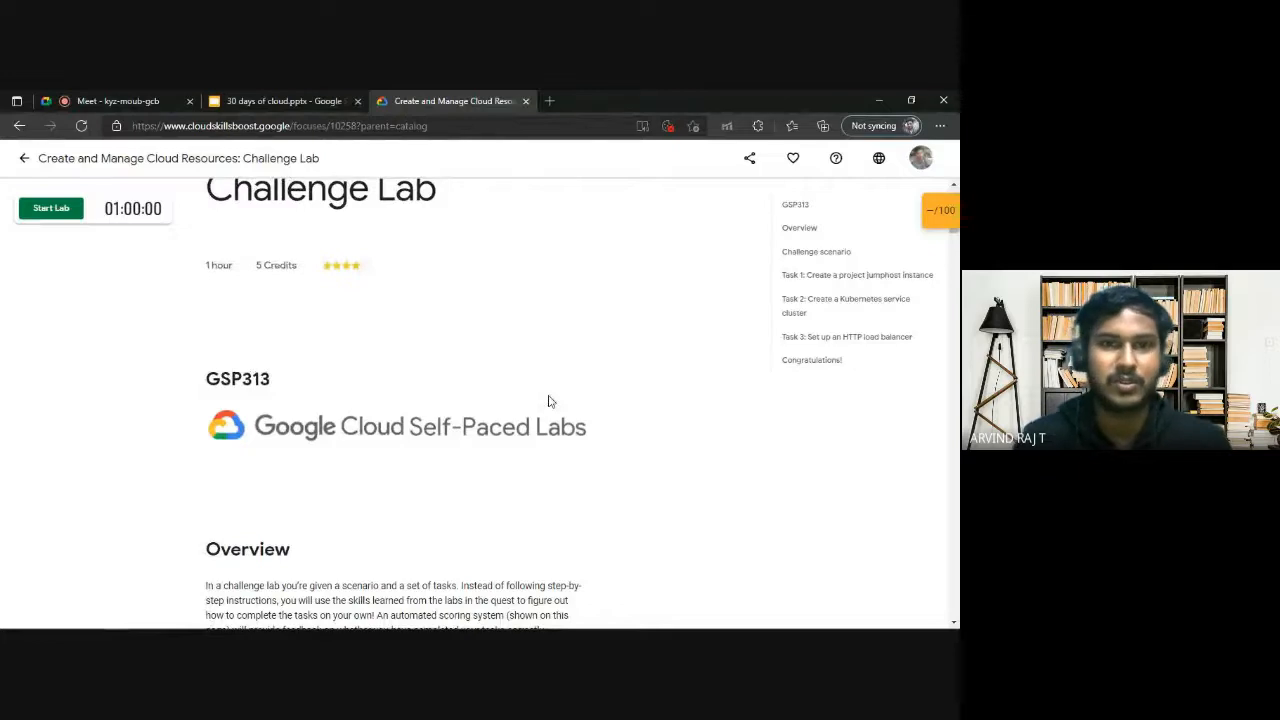
{"action": "scroll", "coordinate": [403, 357], "scroll_direction": "up", "scroll_amount": 2}
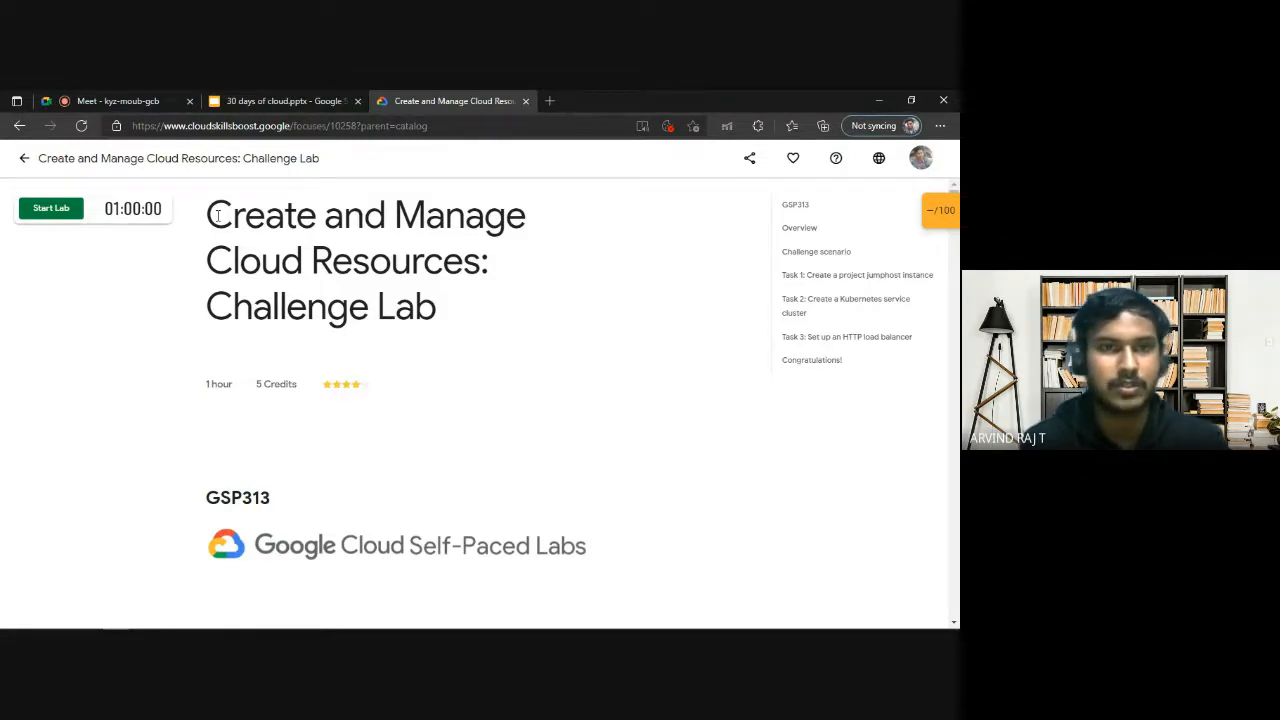
{"action": "left_click", "coordinate": [138, 92]}
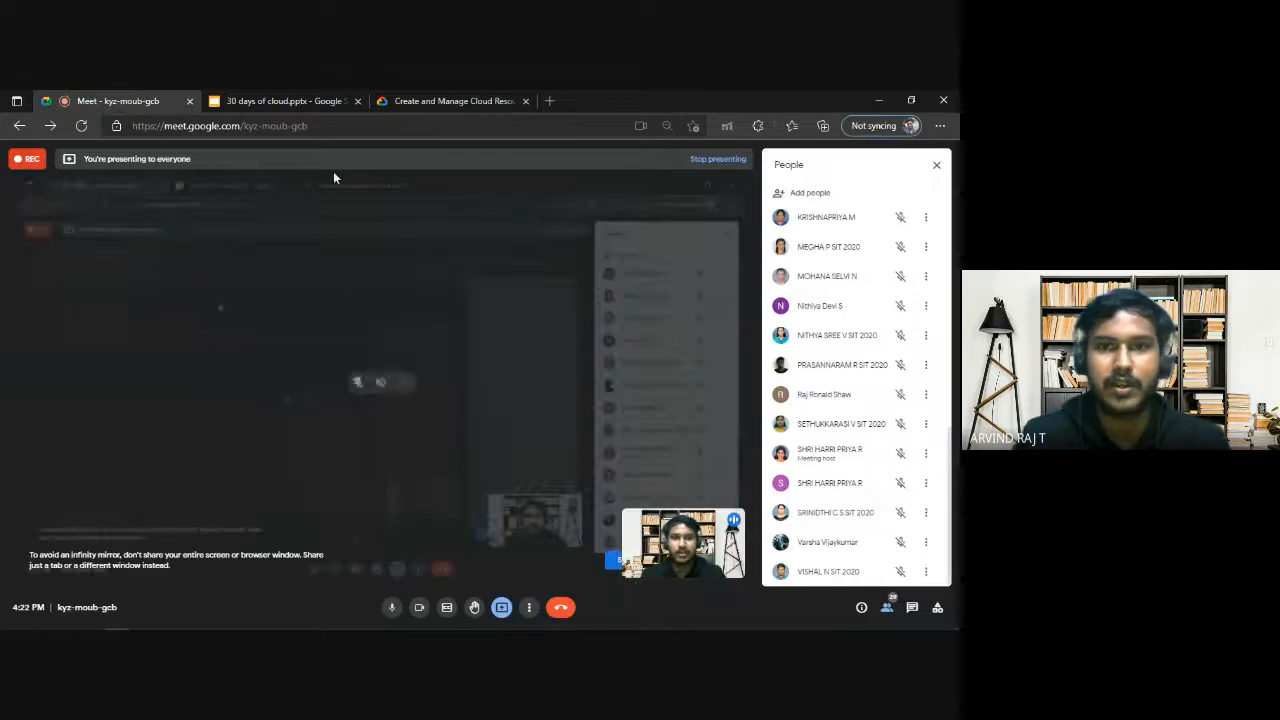
{"action": "left_click", "coordinate": [440, 100]}
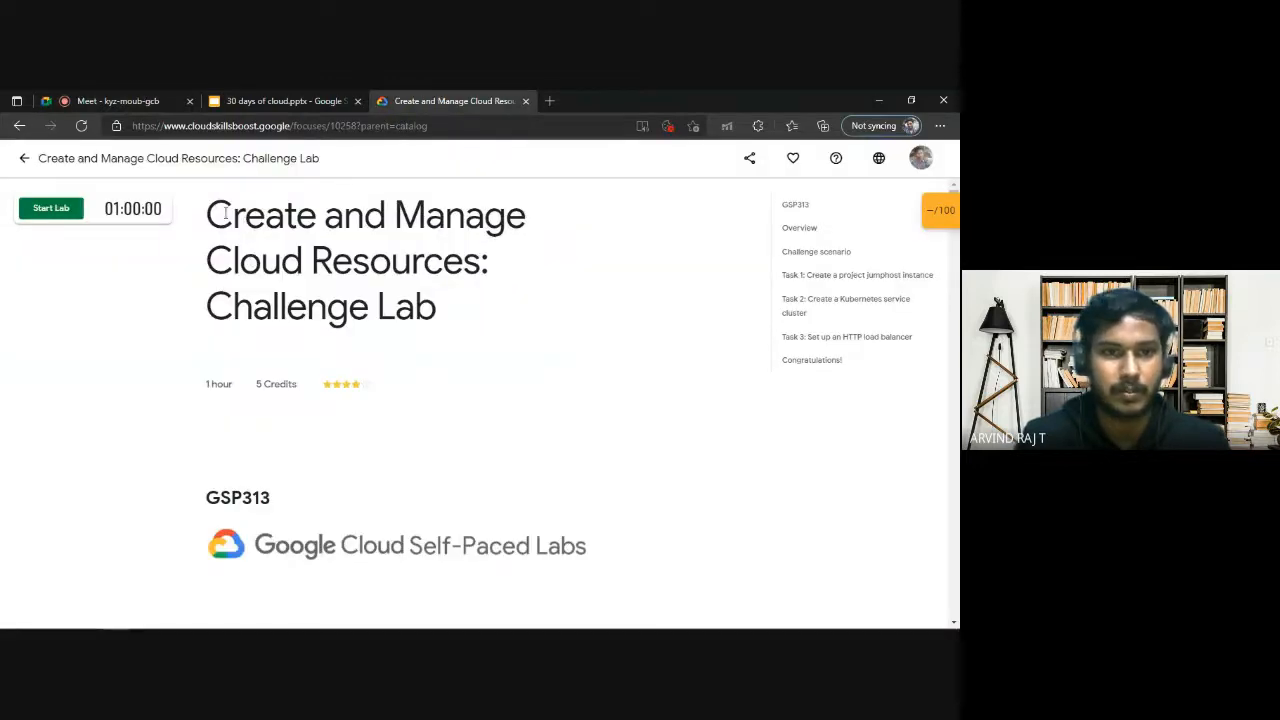
{"action": "left_click_drag", "start_coordinate": [206, 205], "coordinate": [529, 323]}
{"action": "left_click", "coordinate": [697, 283]}
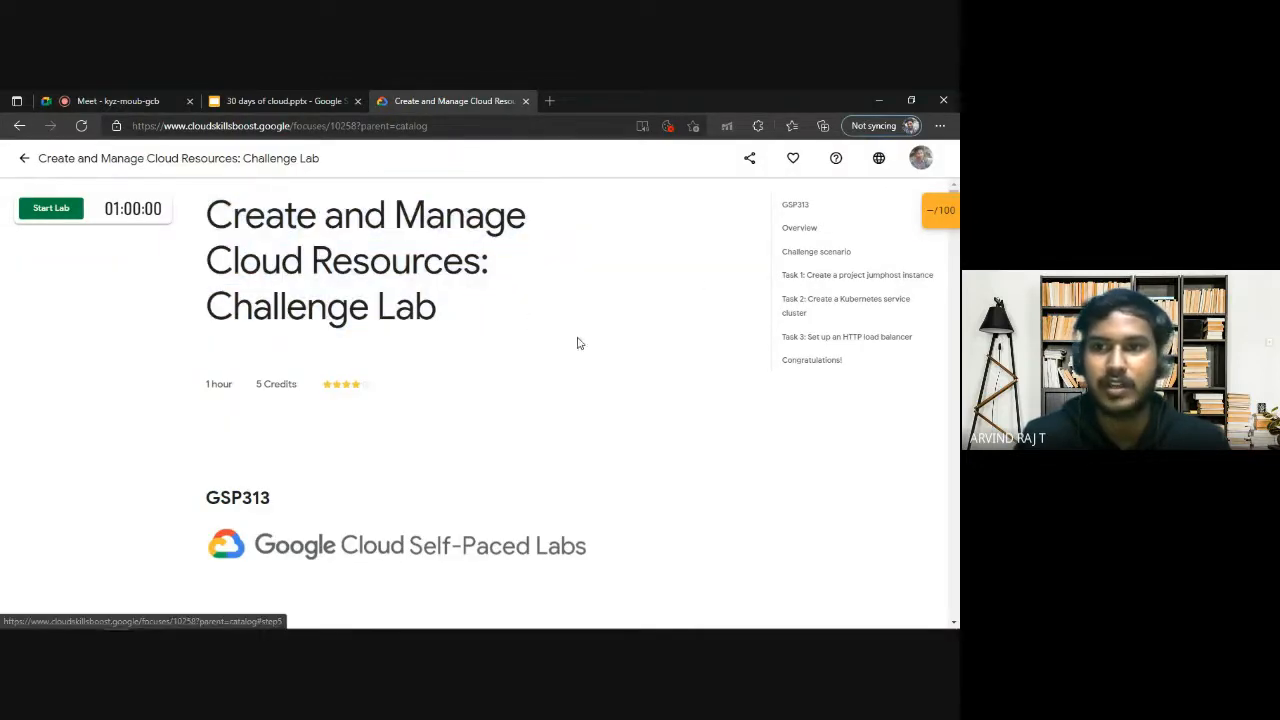
Review the lab requirements for Task 2, the Kubernetes service cluster, and Task 3, the HTTP load balancer.
{"action": "left_click", "coordinate": [814, 305]}
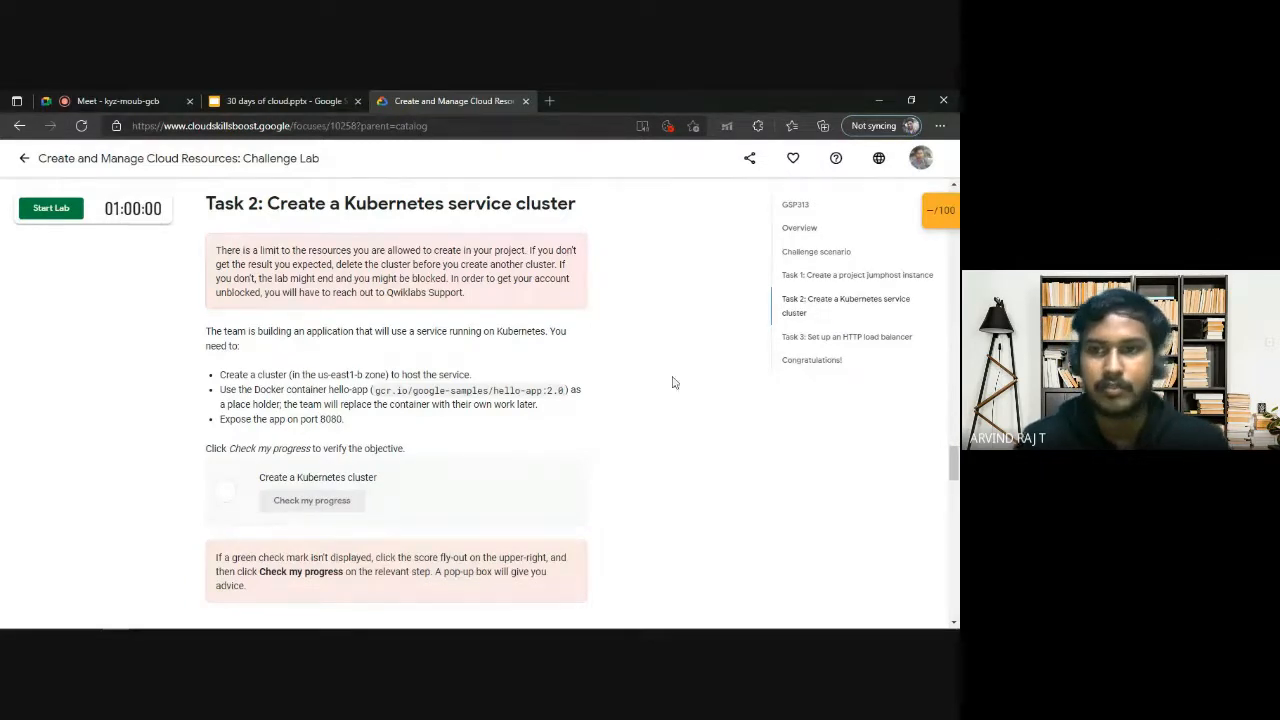
{"action": "left_click", "coordinate": [830, 338]}
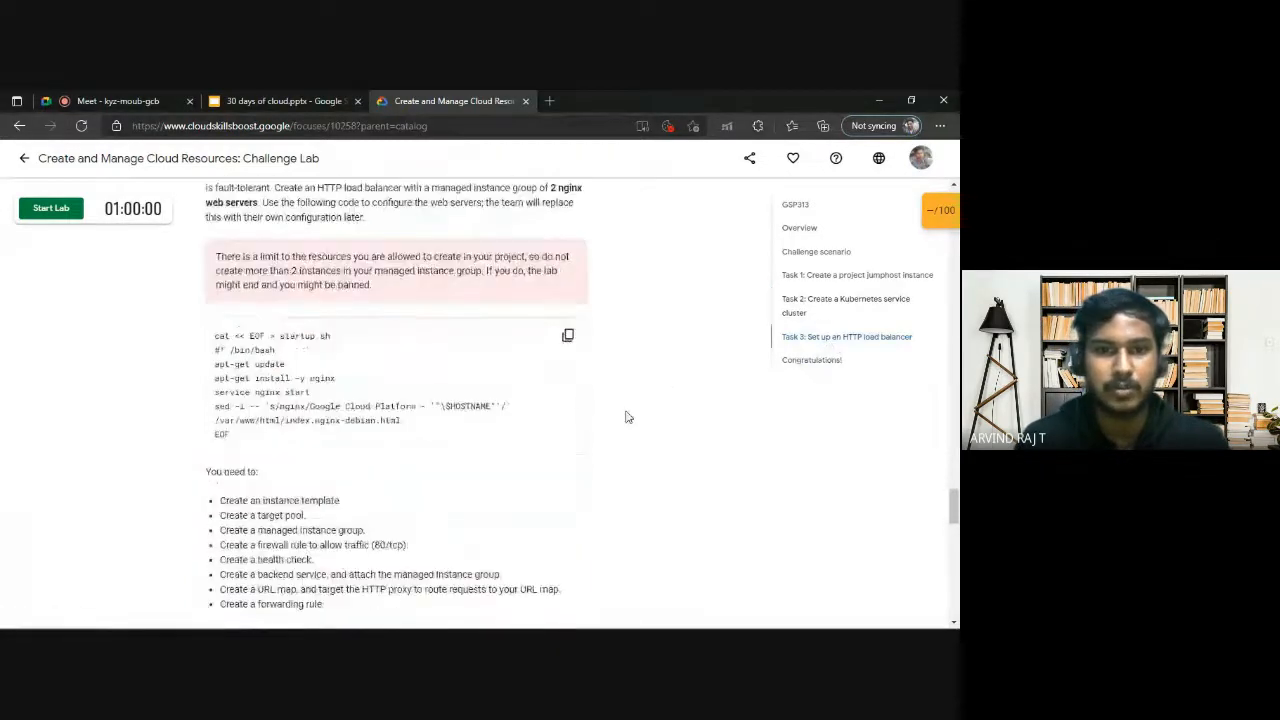
{"action": "scroll", "coordinate": [622, 418], "scroll_direction": "down", "scroll_amount": 2}
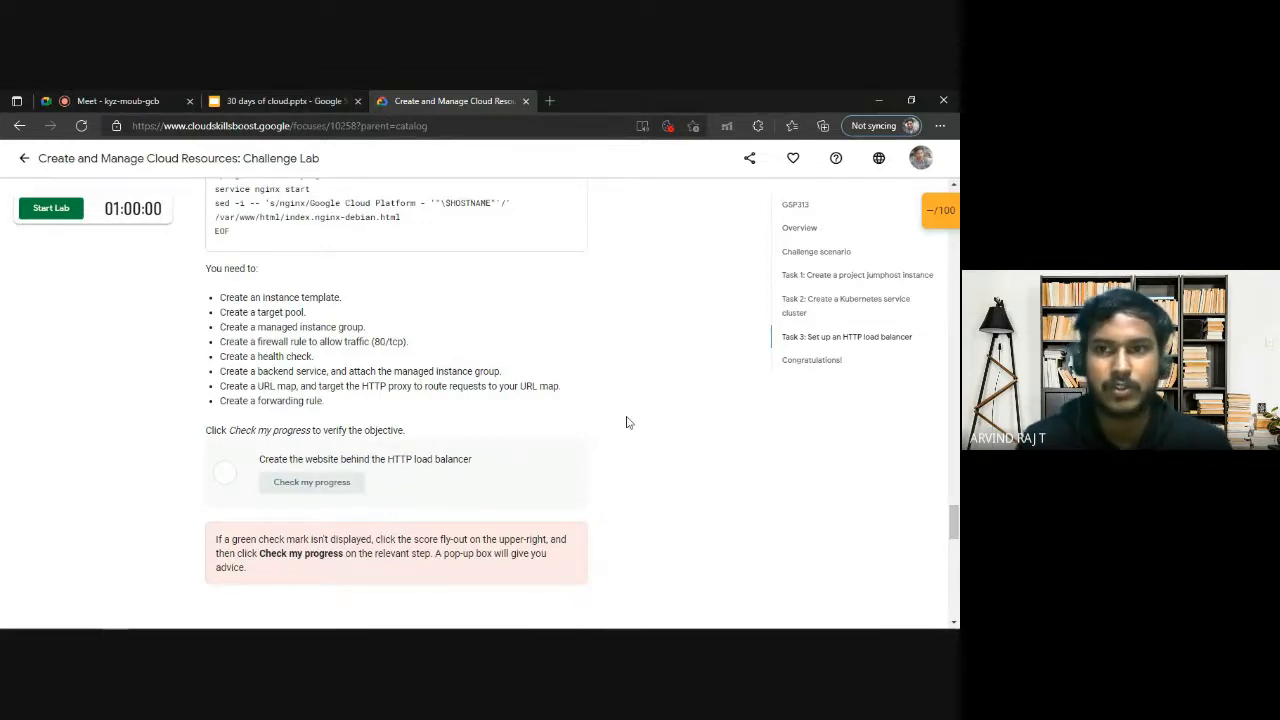
{"action": "scroll", "coordinate": [626, 420], "scroll_direction": "up", "scroll_amount": 6}
{"action": "scroll", "coordinate": [463, 462], "scroll_direction": "up", "scroll_amount": 15}
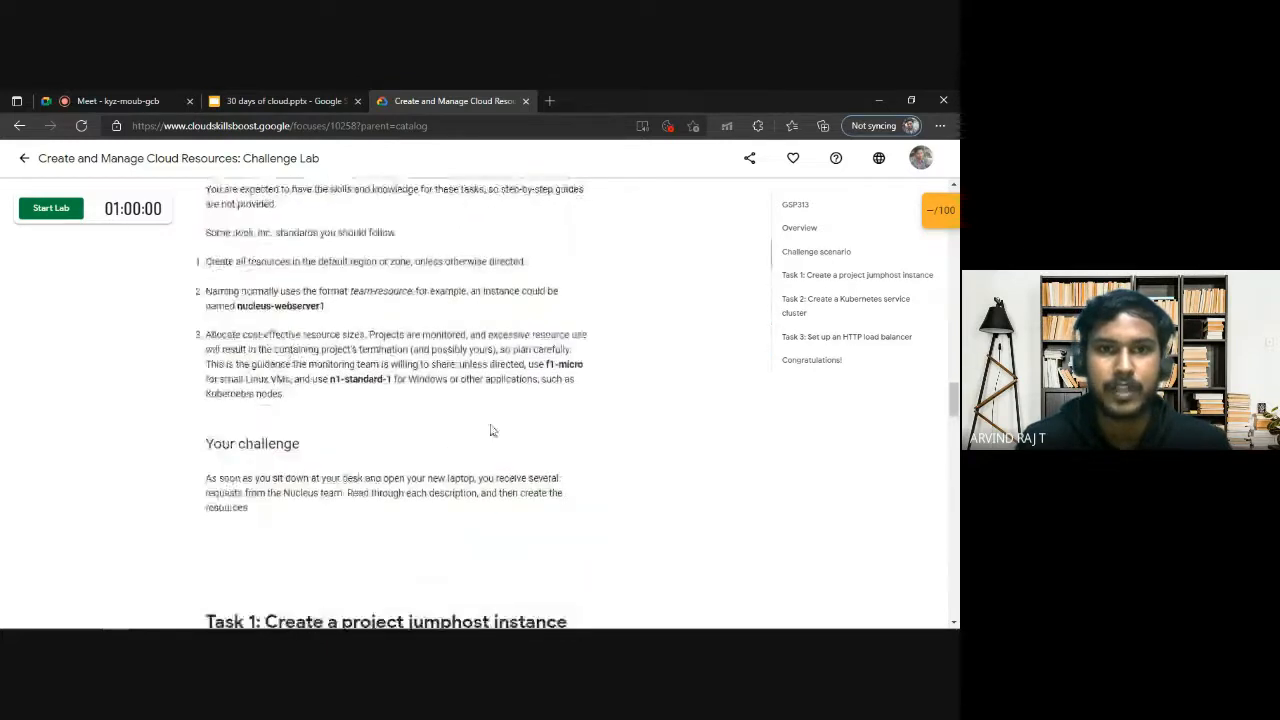
{"action": "scroll", "coordinate": [617, 450], "scroll_direction": "up", "scroll_amount": 20}
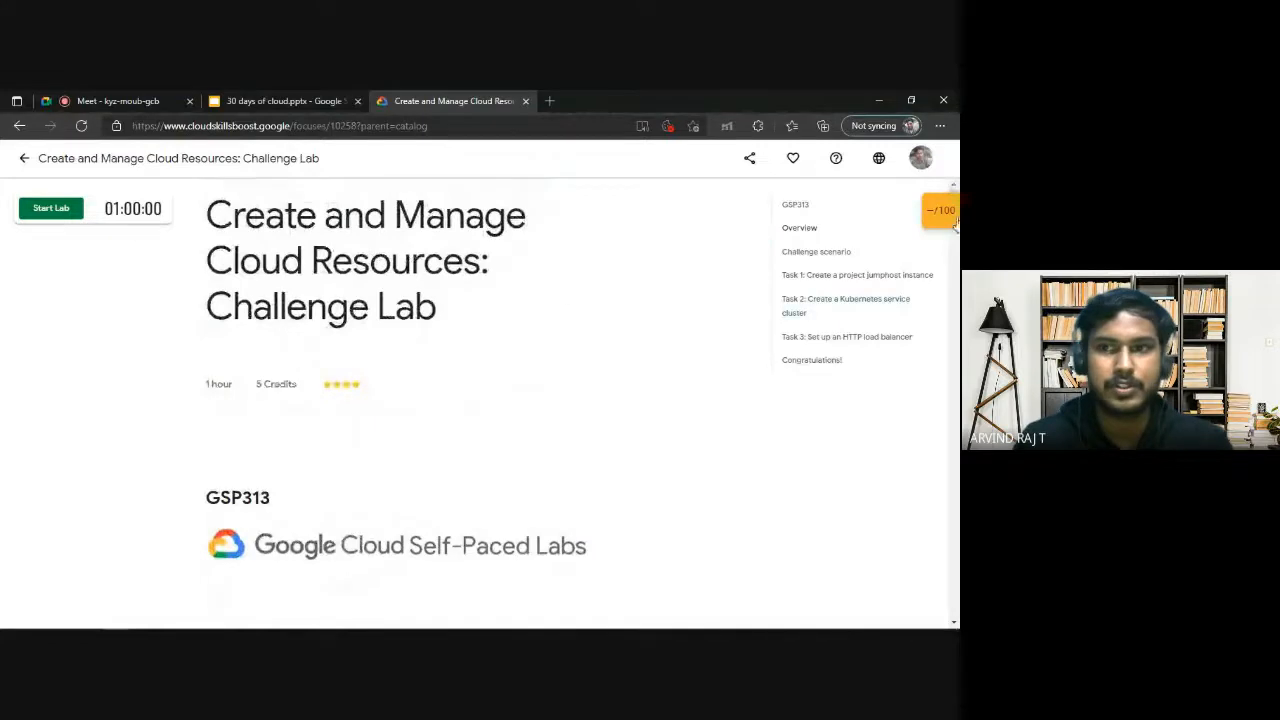
Check the account's subscription details and start the challenge lab by charging it to the subscription.
{"action": "left_click", "coordinate": [920, 160]}
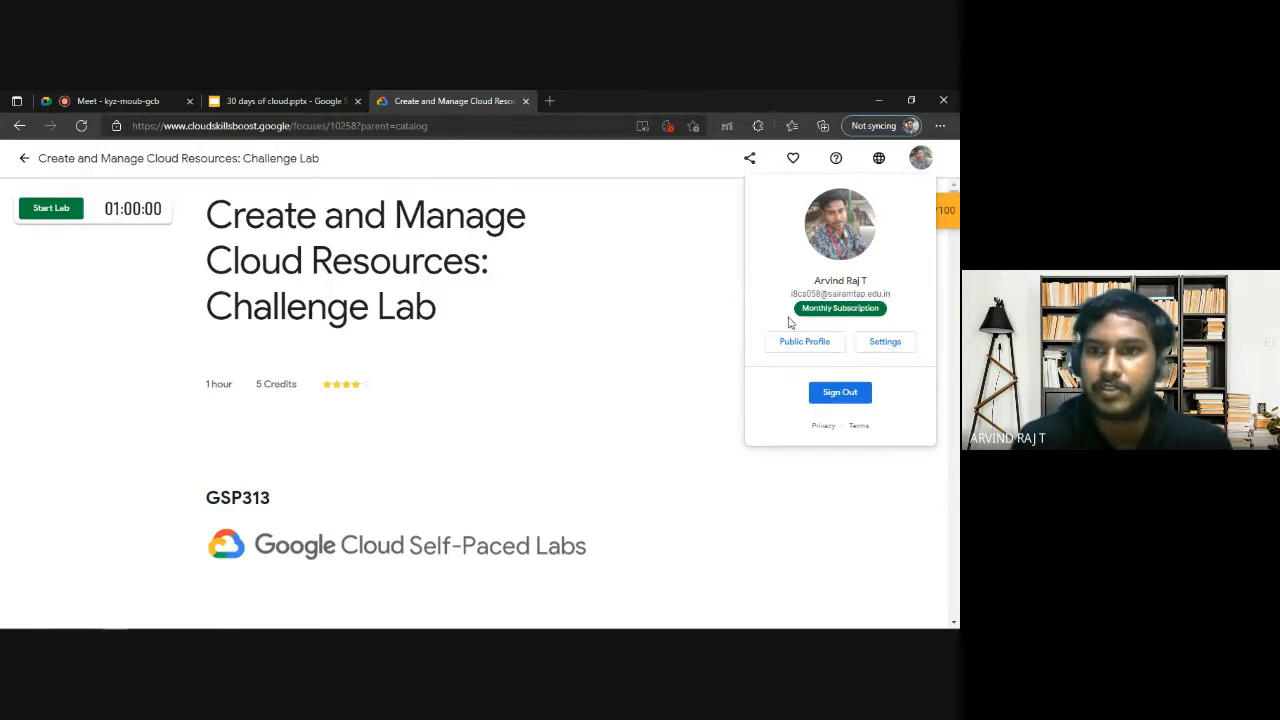
{"action": "left_click", "coordinate": [520, 286]}
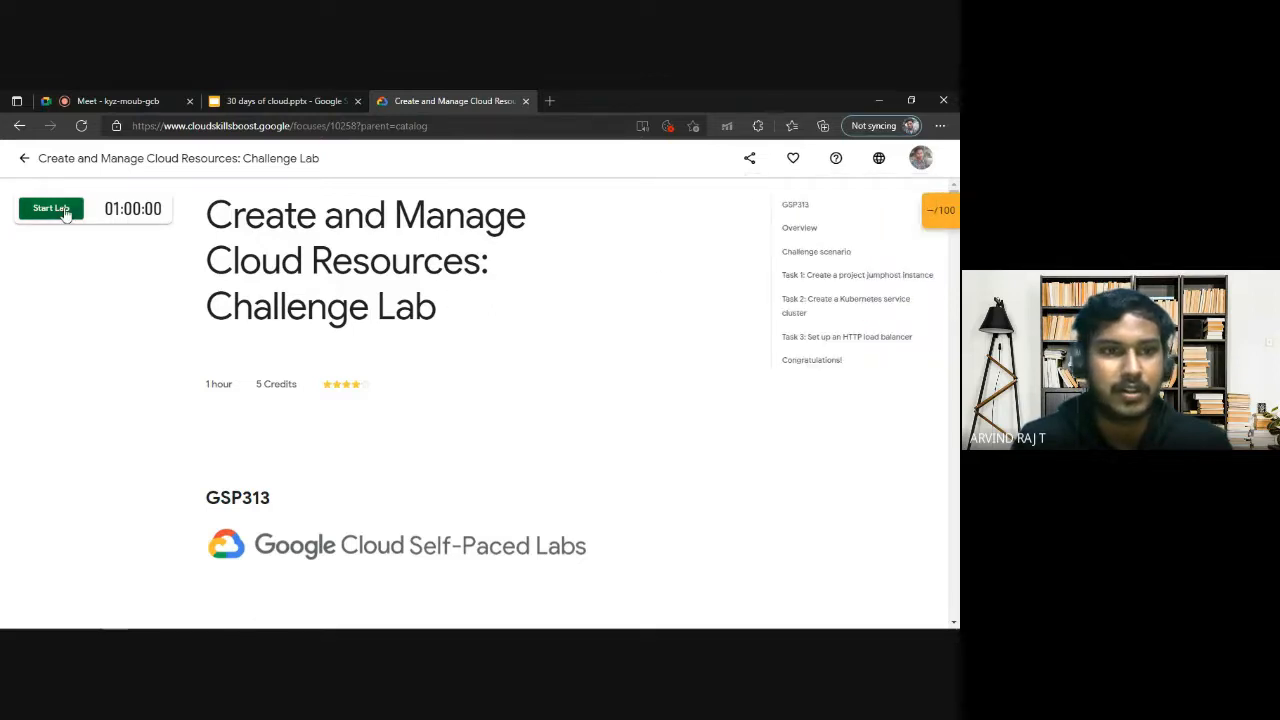
{"action": "left_click", "coordinate": [64, 212]}
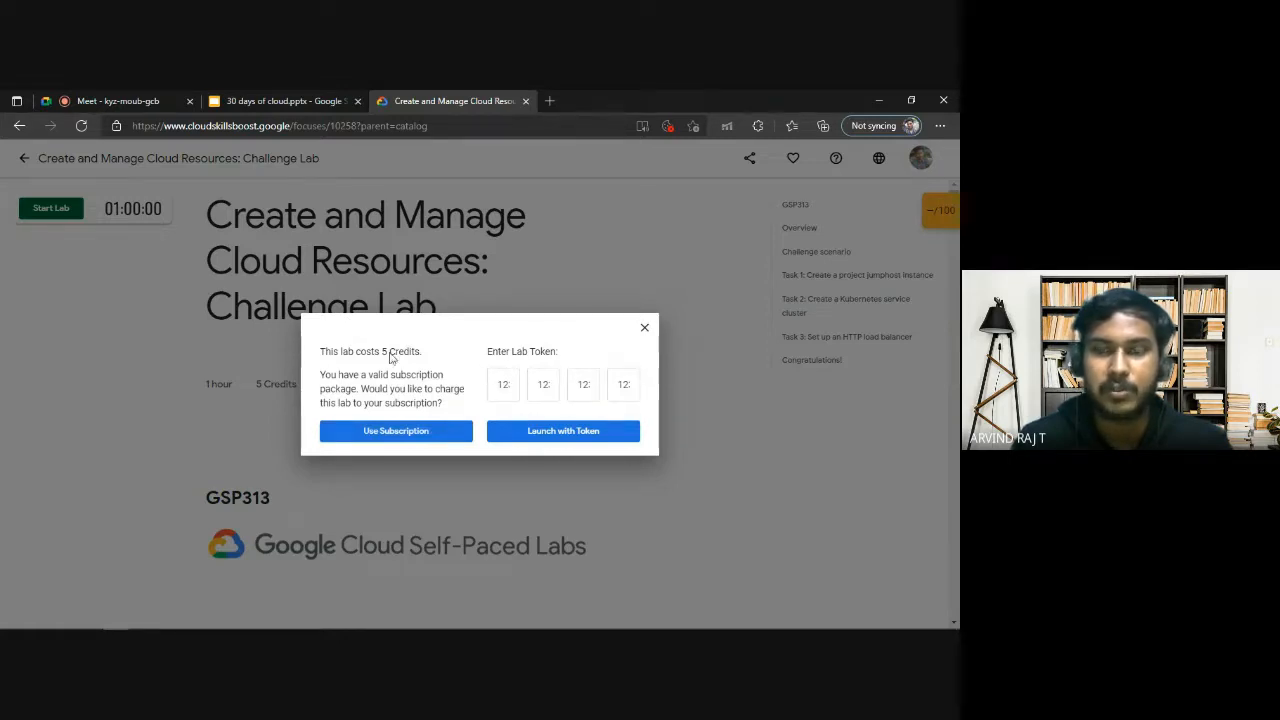
{"action": "left_click", "coordinate": [416, 436]}
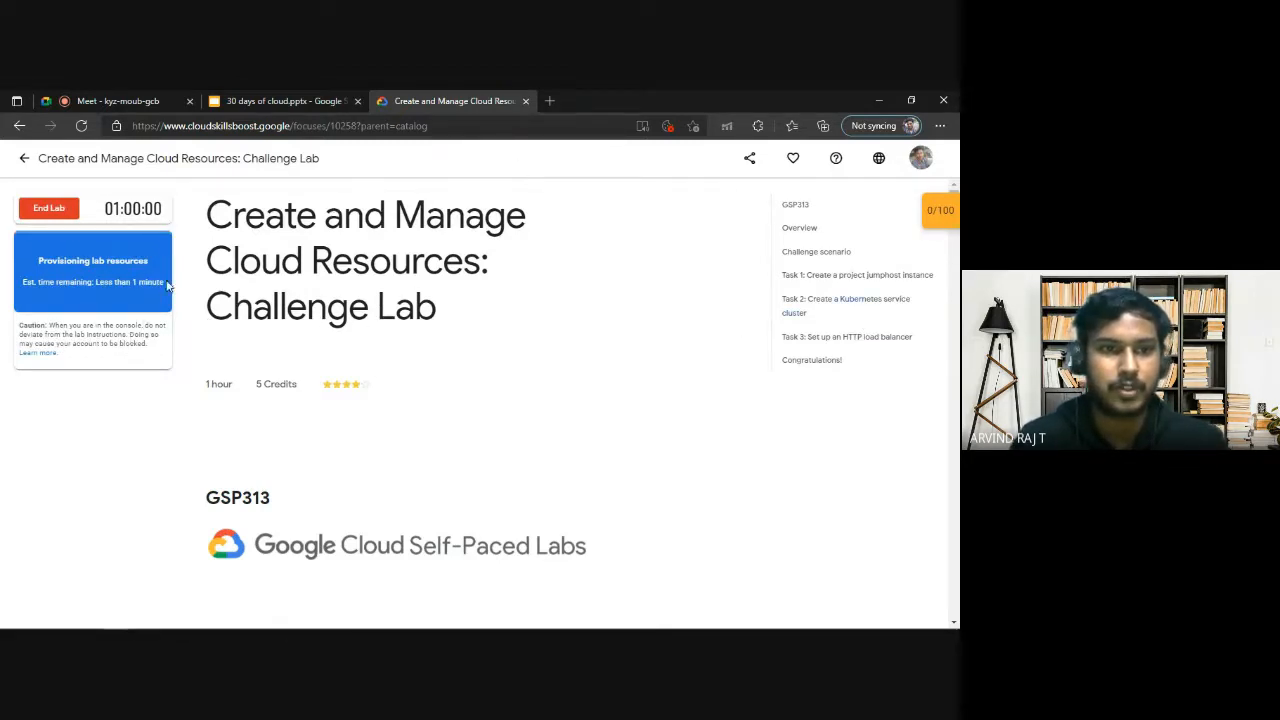
Examine the Task 1 requirements for the jumphost instance's name, machine type and image type.
{"action": "left_click", "coordinate": [845, 276]}
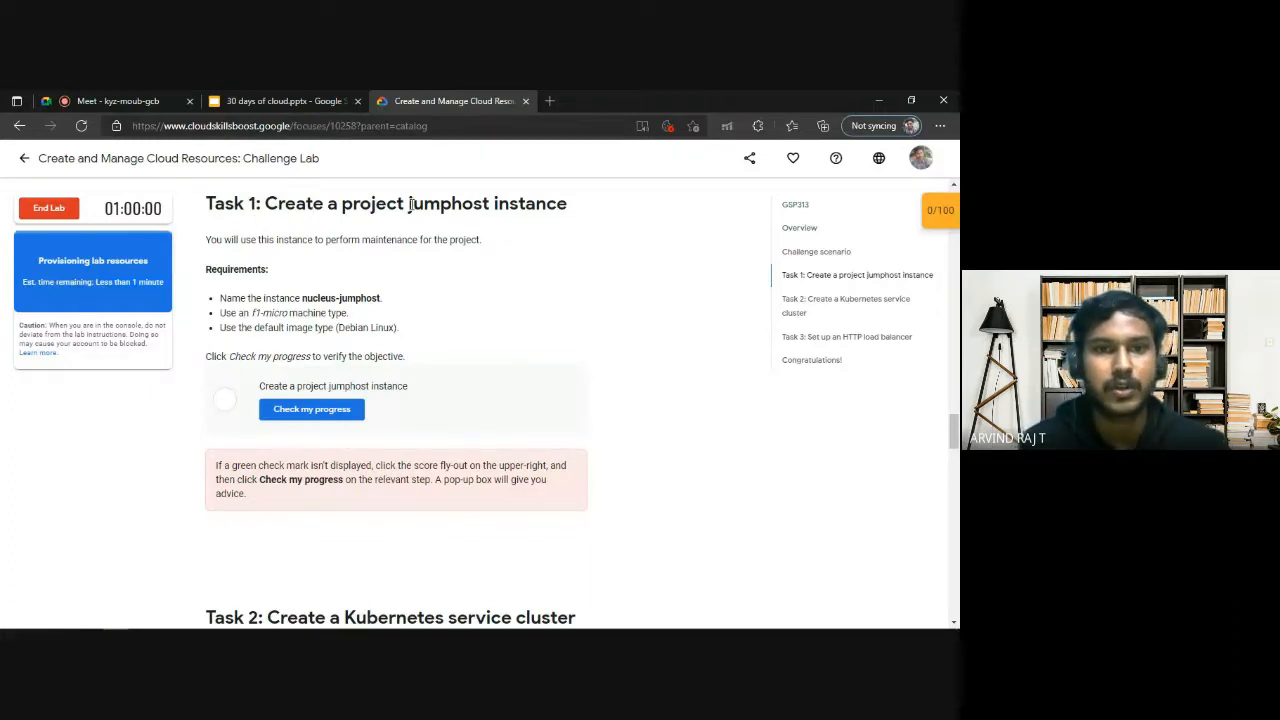
{"action": "left_click_drag", "start_coordinate": [349, 328], "coordinate": [386, 328]}
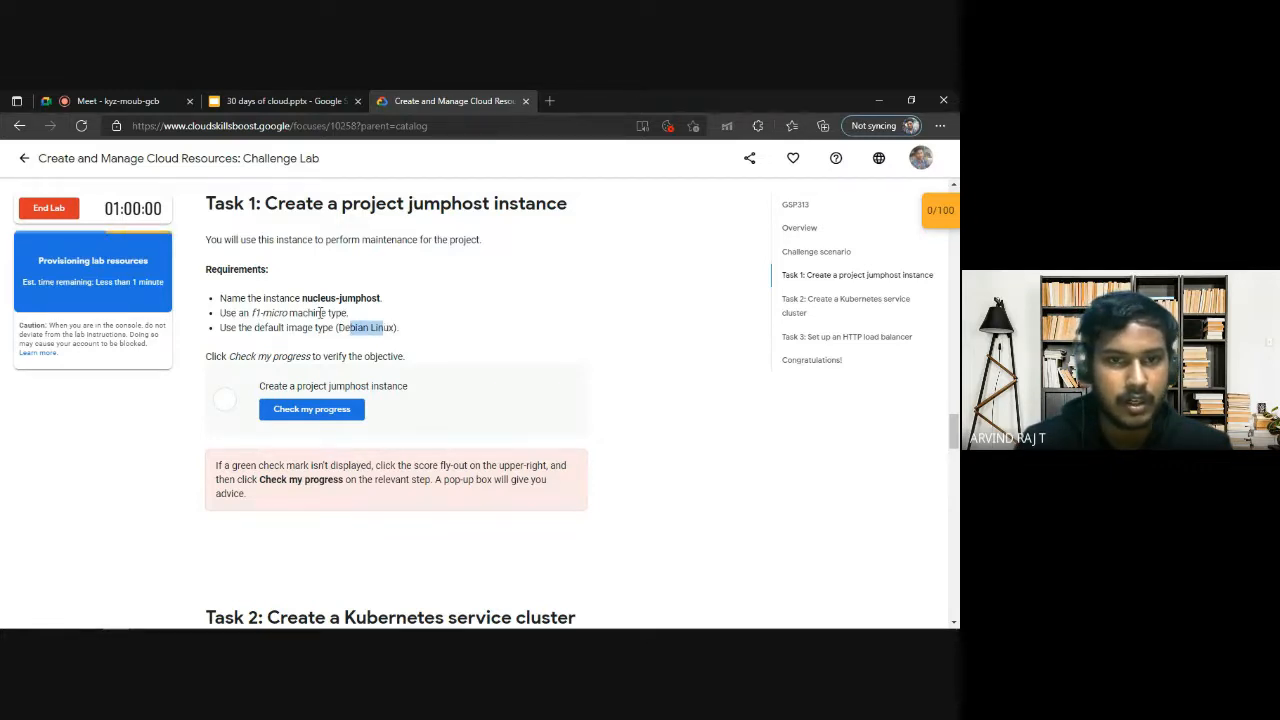
{"action": "left_click_drag", "start_coordinate": [324, 299], "coordinate": [358, 299]}
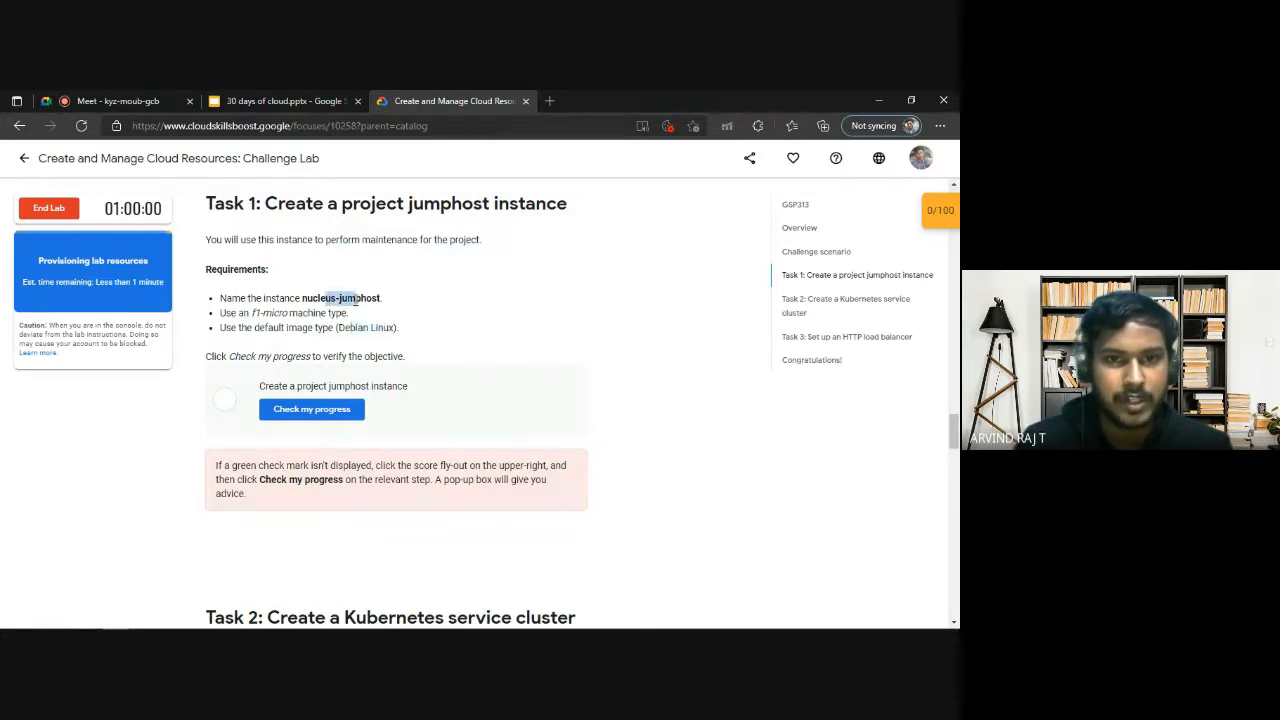
{"action": "left_click", "coordinate": [318, 298]}
{"action": "left_click_drag", "start_coordinate": [352, 328], "coordinate": [386, 328]}
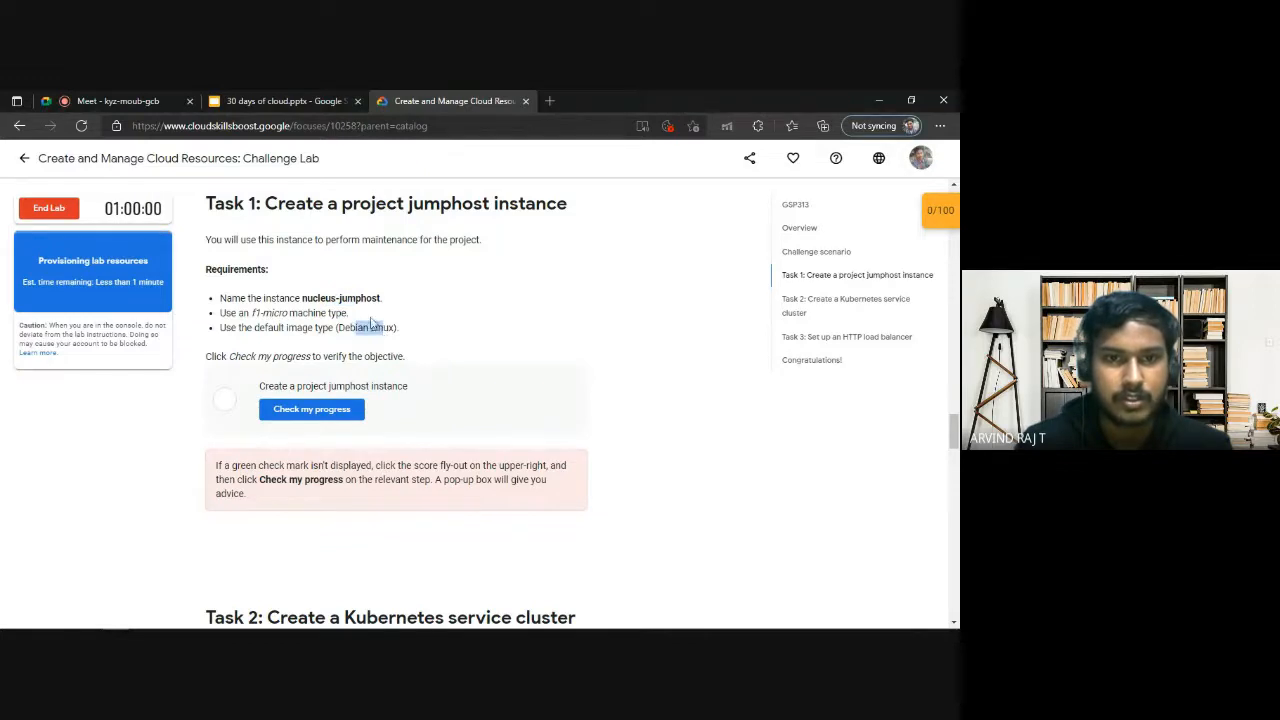
{"action": "left_click_drag", "start_coordinate": [320, 298], "coordinate": [352, 298]}
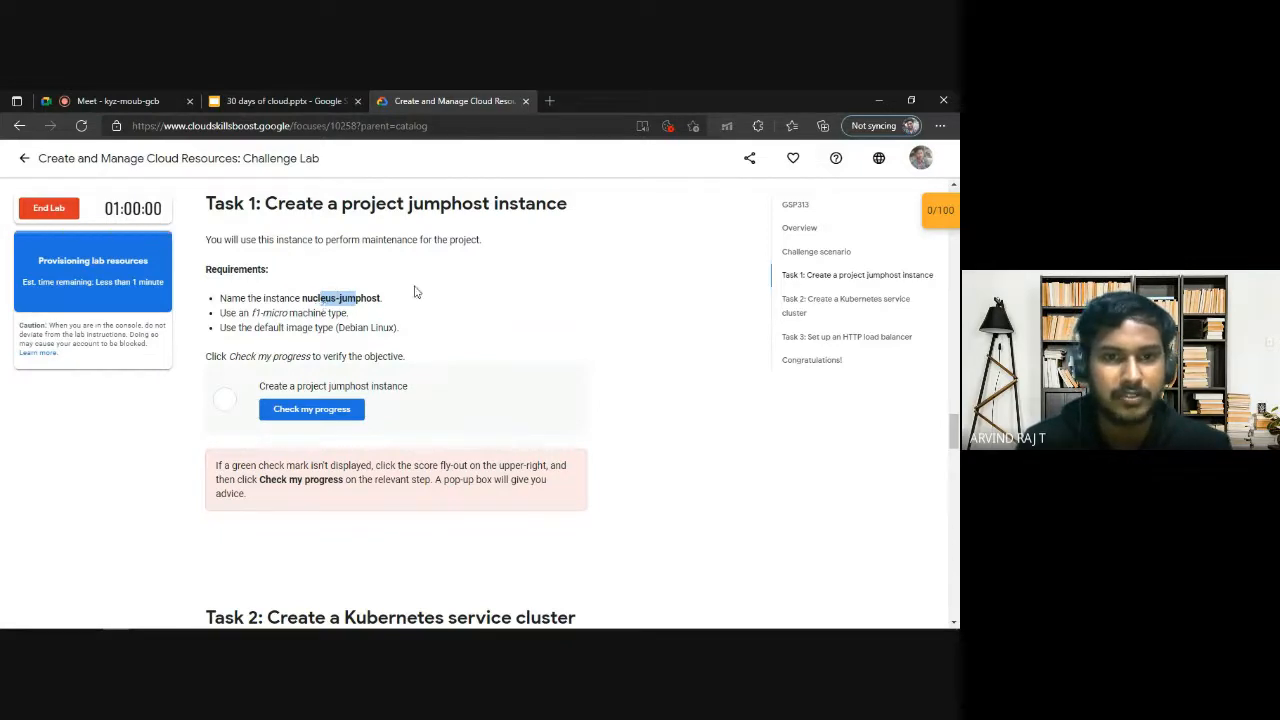
{"action": "left_click_drag", "start_coordinate": [380, 298], "coordinate": [321, 298]}
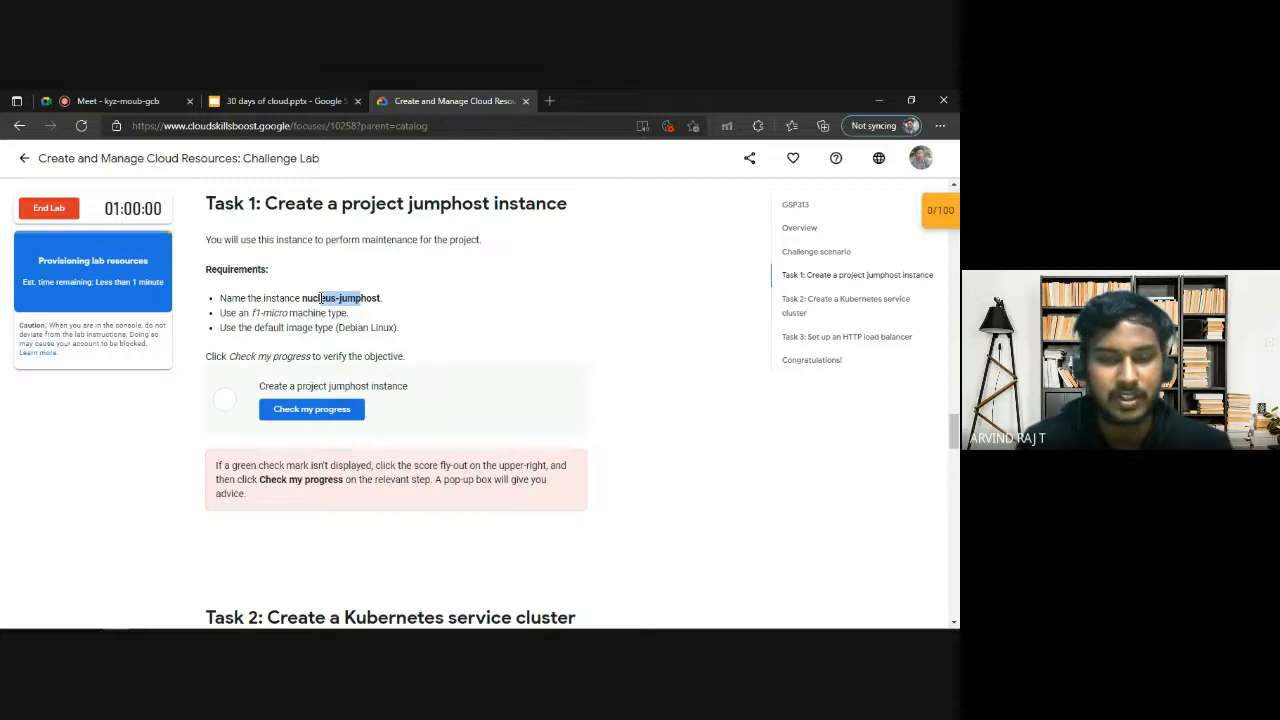
{"action": "left_click", "coordinate": [372, 310]}
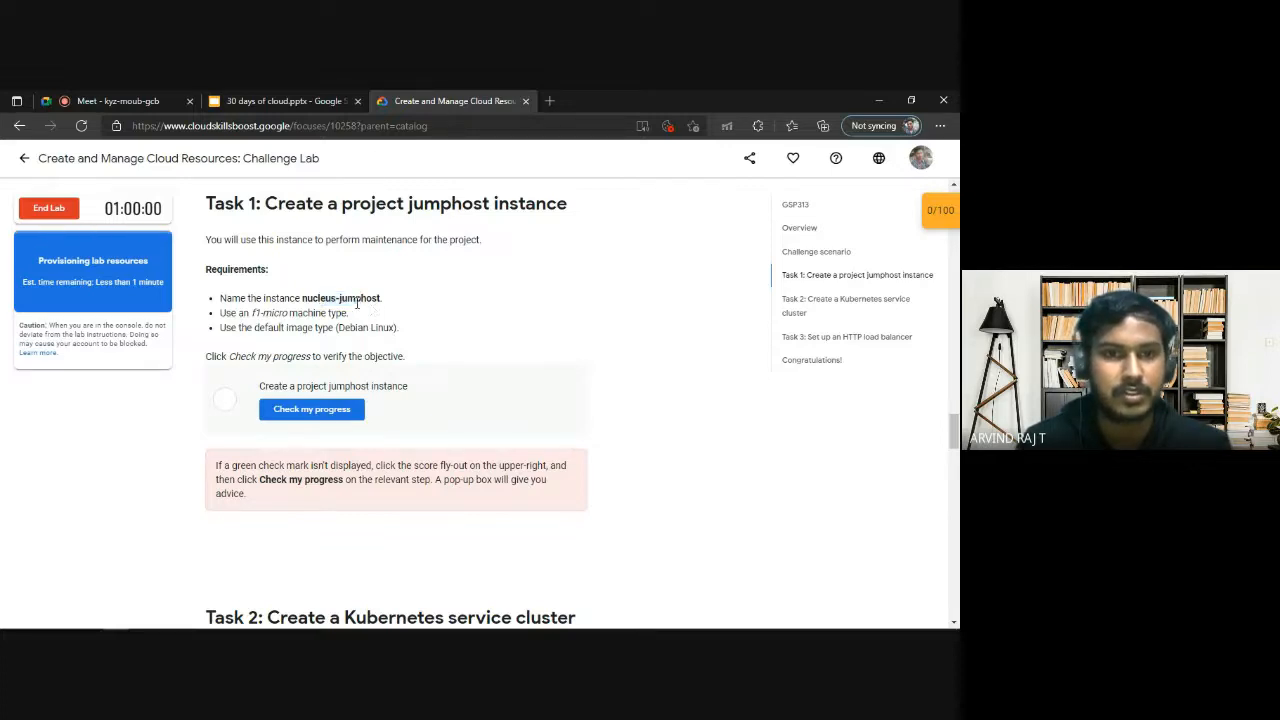
{"action": "left_click_drag", "start_coordinate": [317, 298], "coordinate": [362, 297]}
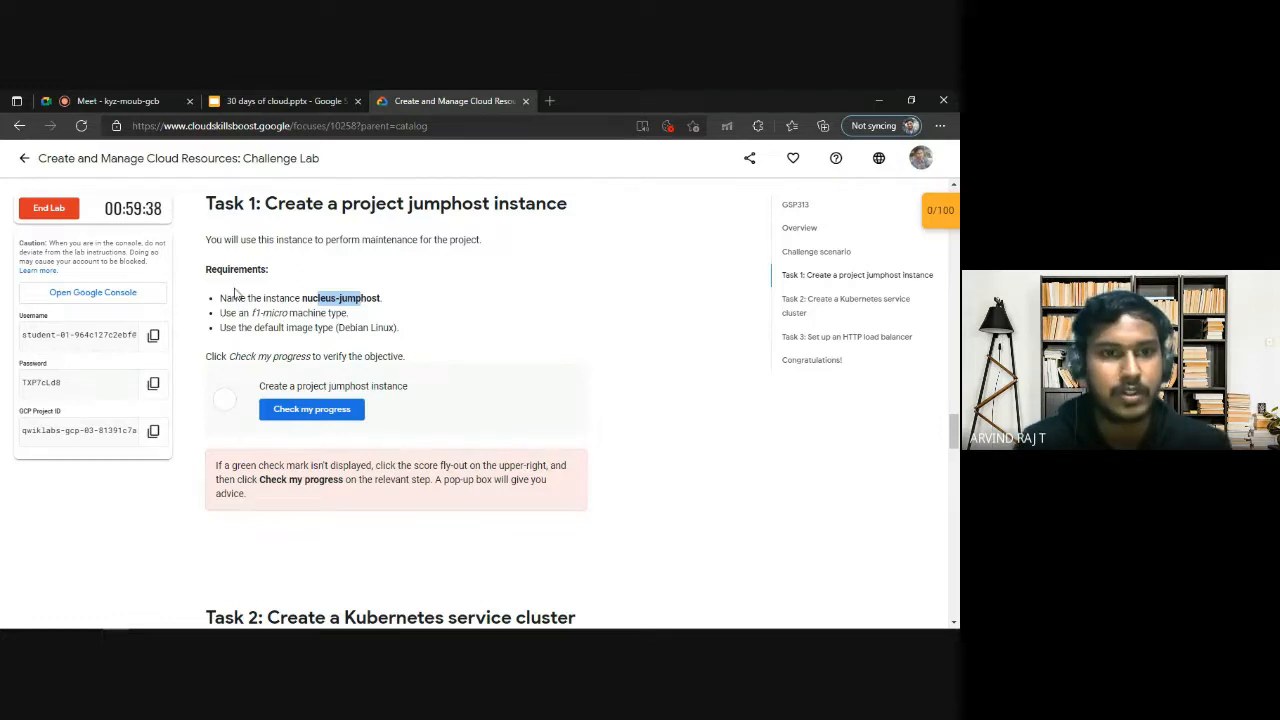
Open the lab's Google Console link in an InPrivate window and submit the prefilled lab username.
{"action": "right_click", "coordinate": [155, 294]}
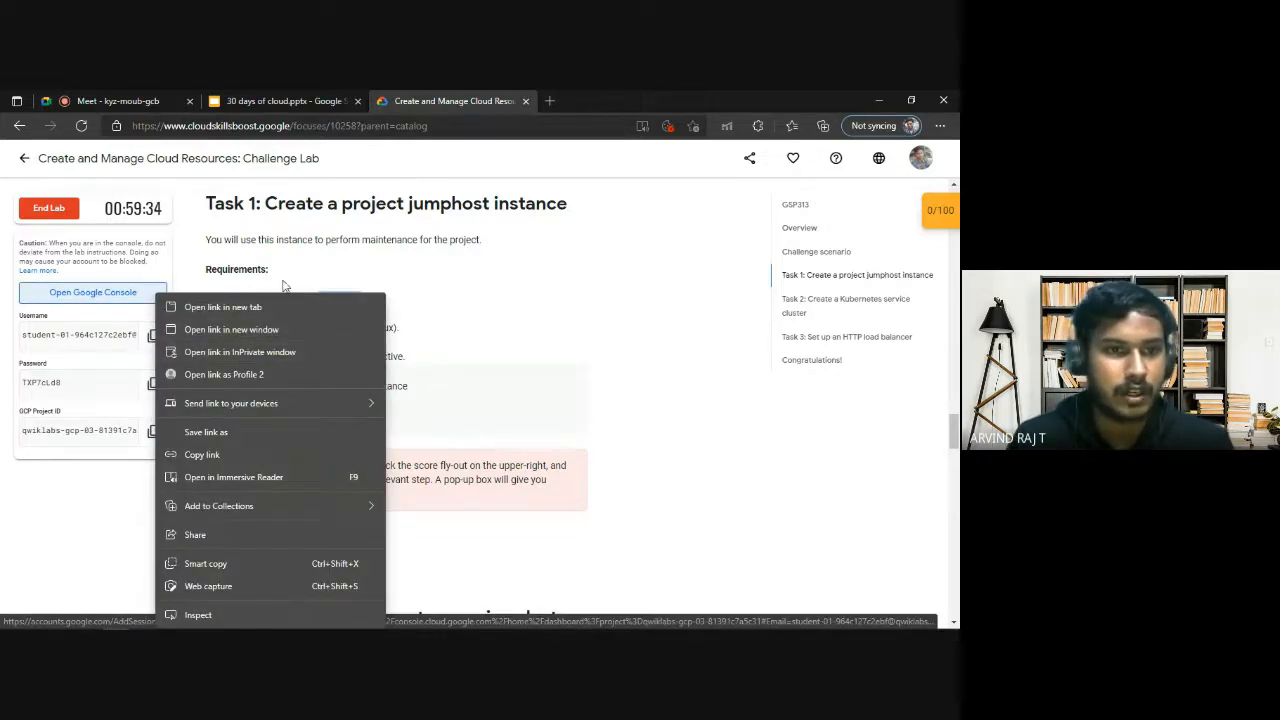
{"action": "left_click", "coordinate": [331, 267]}
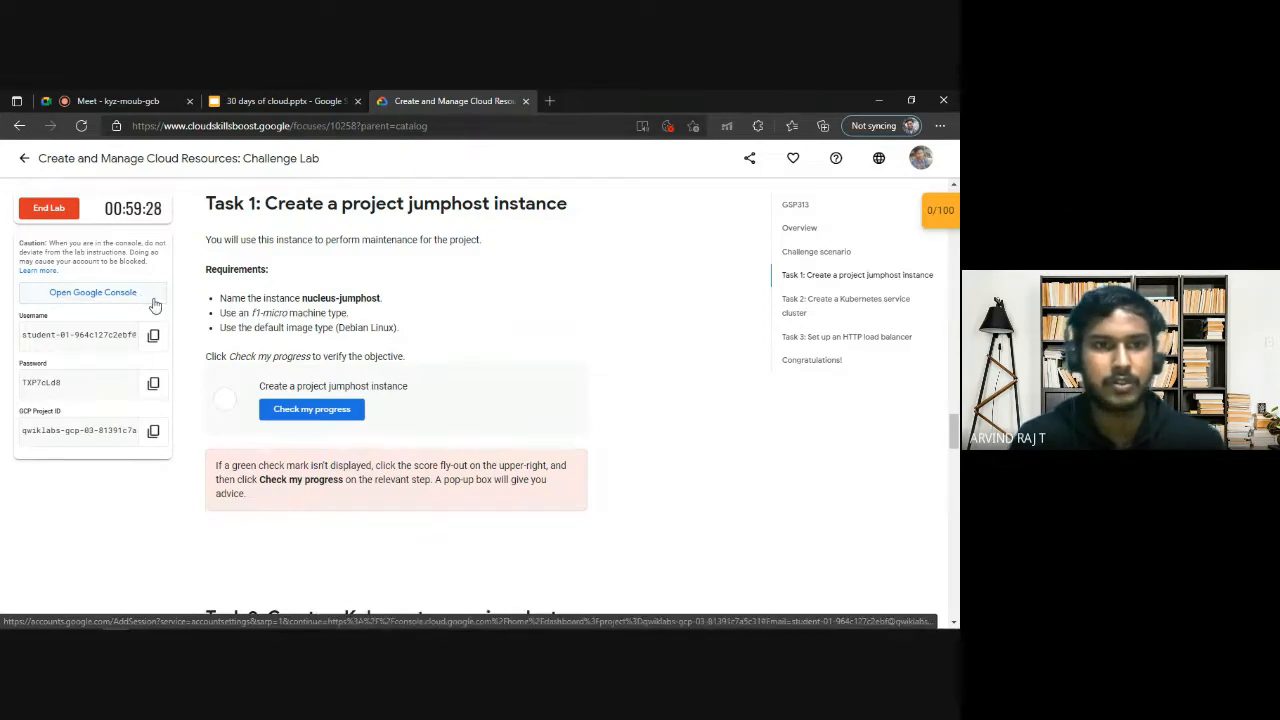
{"action": "right_click", "coordinate": [153, 300]}
{"action": "left_click", "coordinate": [257, 352]}
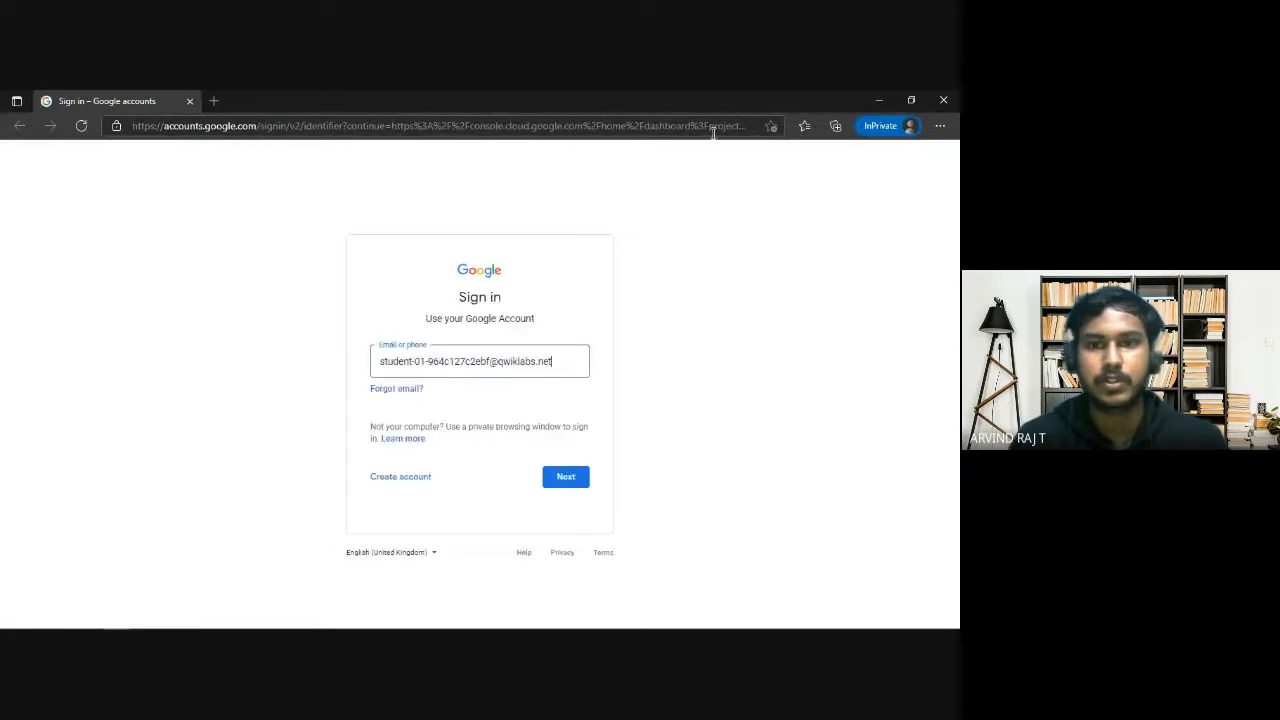
{"action": "key", "text": "Return"}
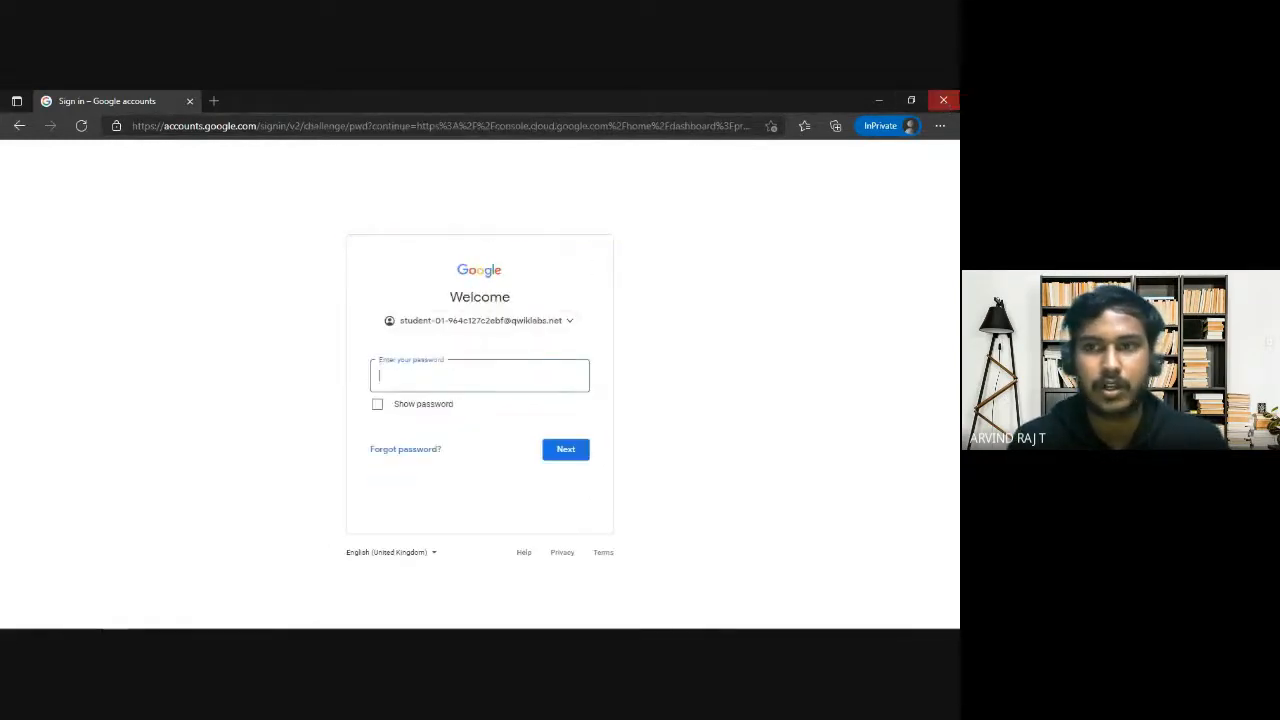
Copy the lab account's password into the sign-in password field, sign in, and accept the new account's terms.
{"action": "left_click", "coordinate": [911, 100]}
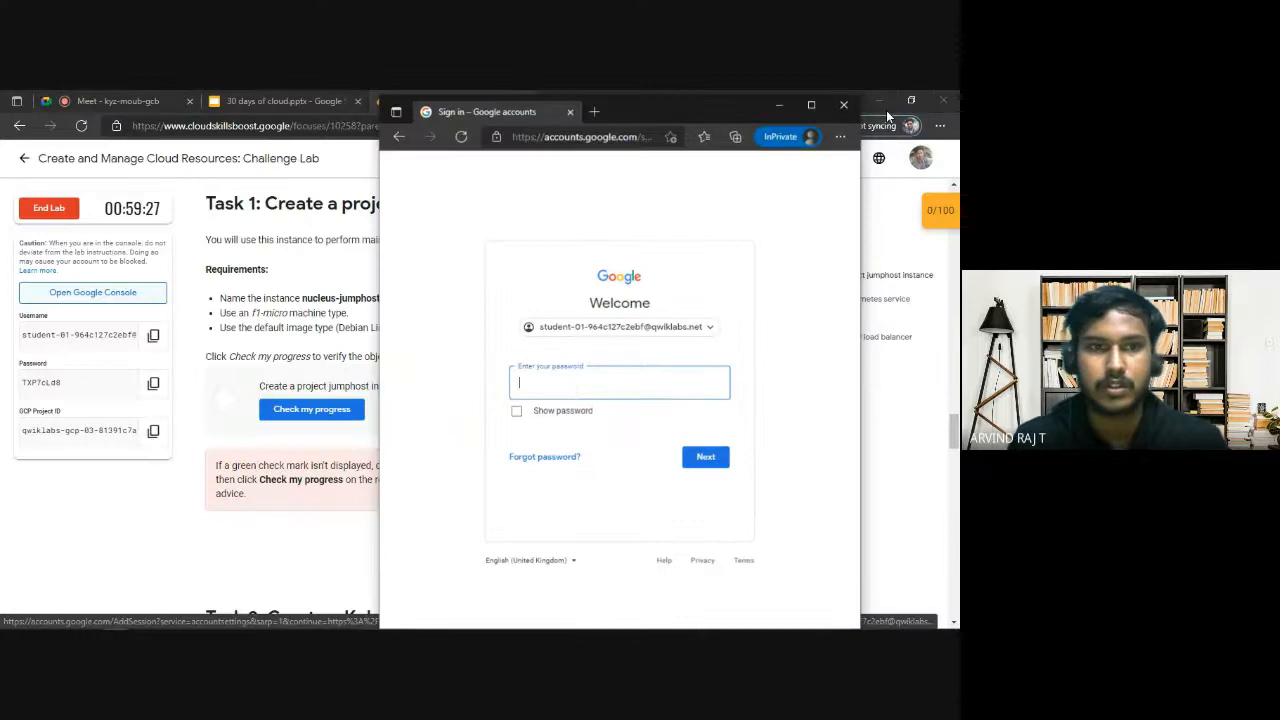
{"action": "left_click", "coordinate": [153, 383]}
{"action": "key", "text": "alt+Tab"}
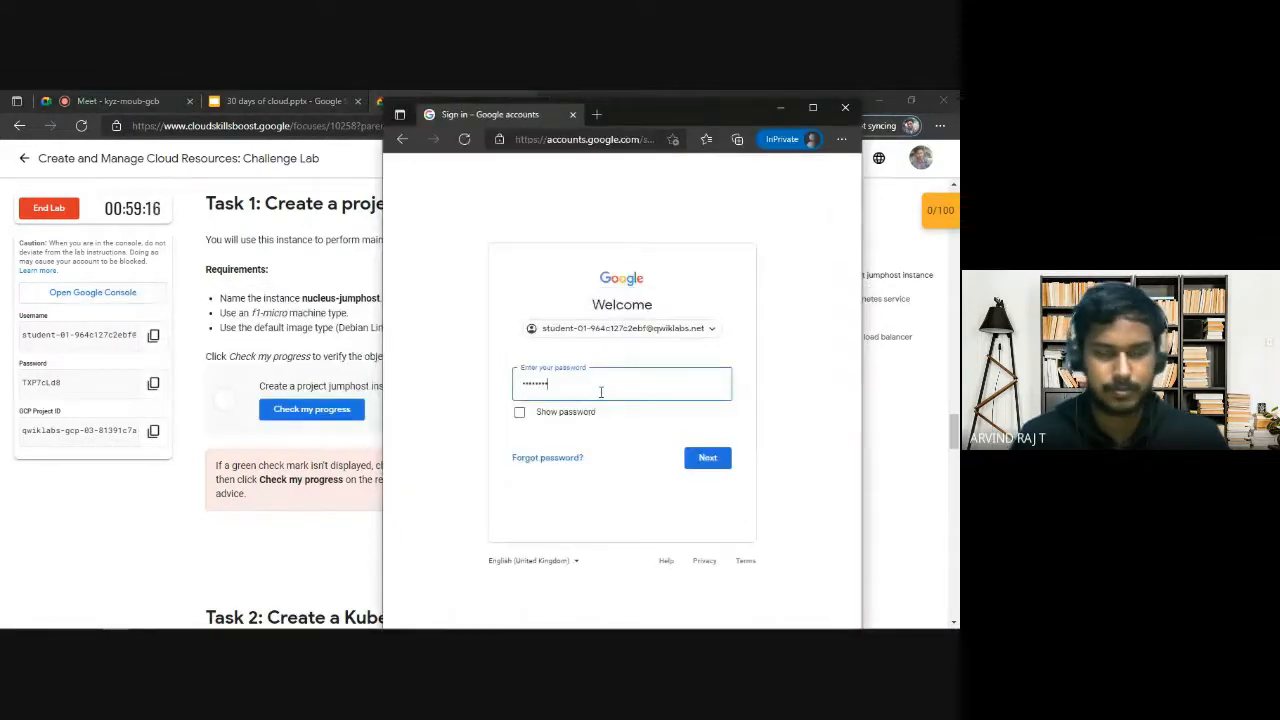
{"action": "key", "text": "Return"}
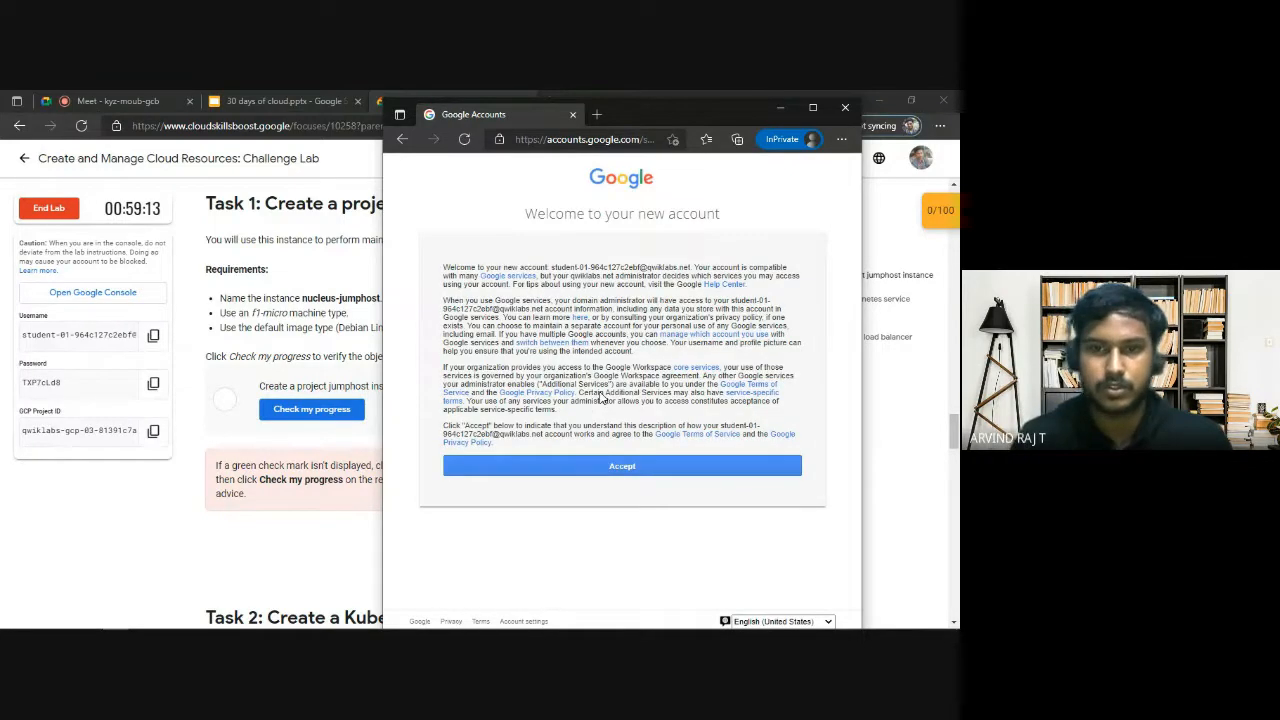
{"action": "left_click", "coordinate": [743, 472]}
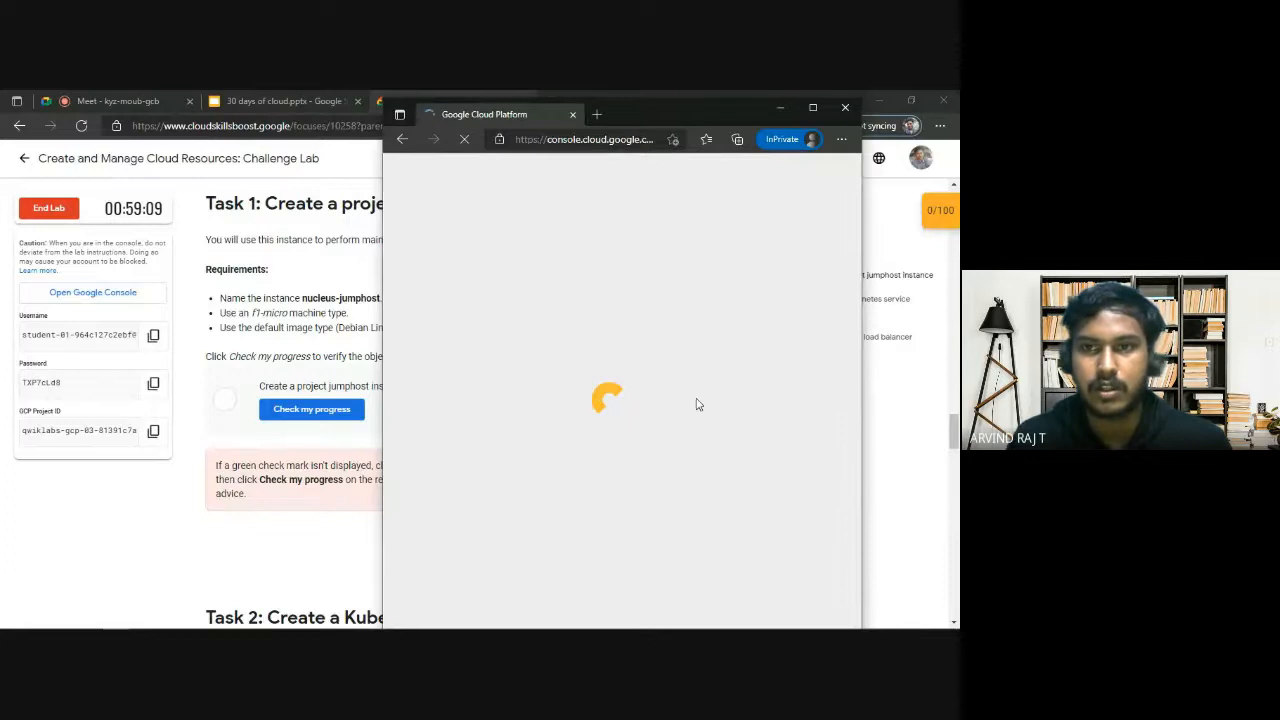
{"action": "left_click_drag", "start_coordinate": [637, 115], "coordinate": [626, 108]}
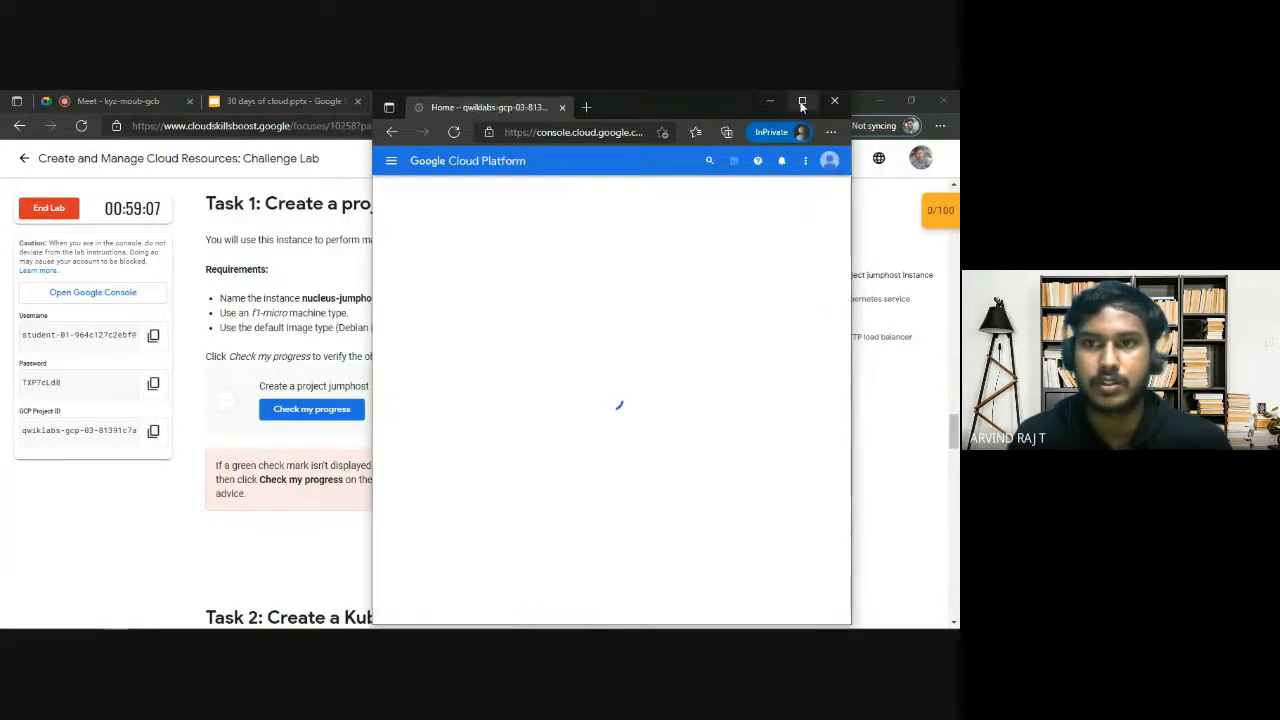
Agree to the Google Cloud Platform terms of service with India as the country, and place the console window beside the lab instructions.
{"action": "left_click", "coordinate": [802, 102]}
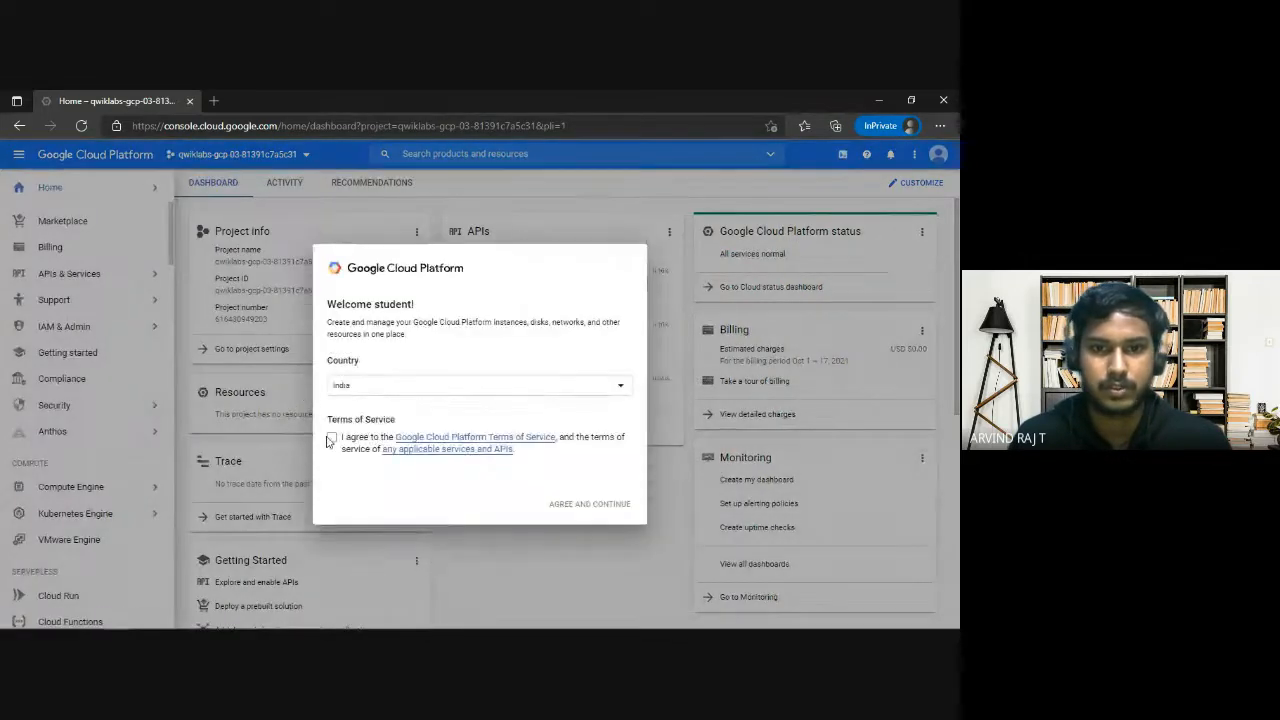
{"action": "left_click", "coordinate": [331, 437]}
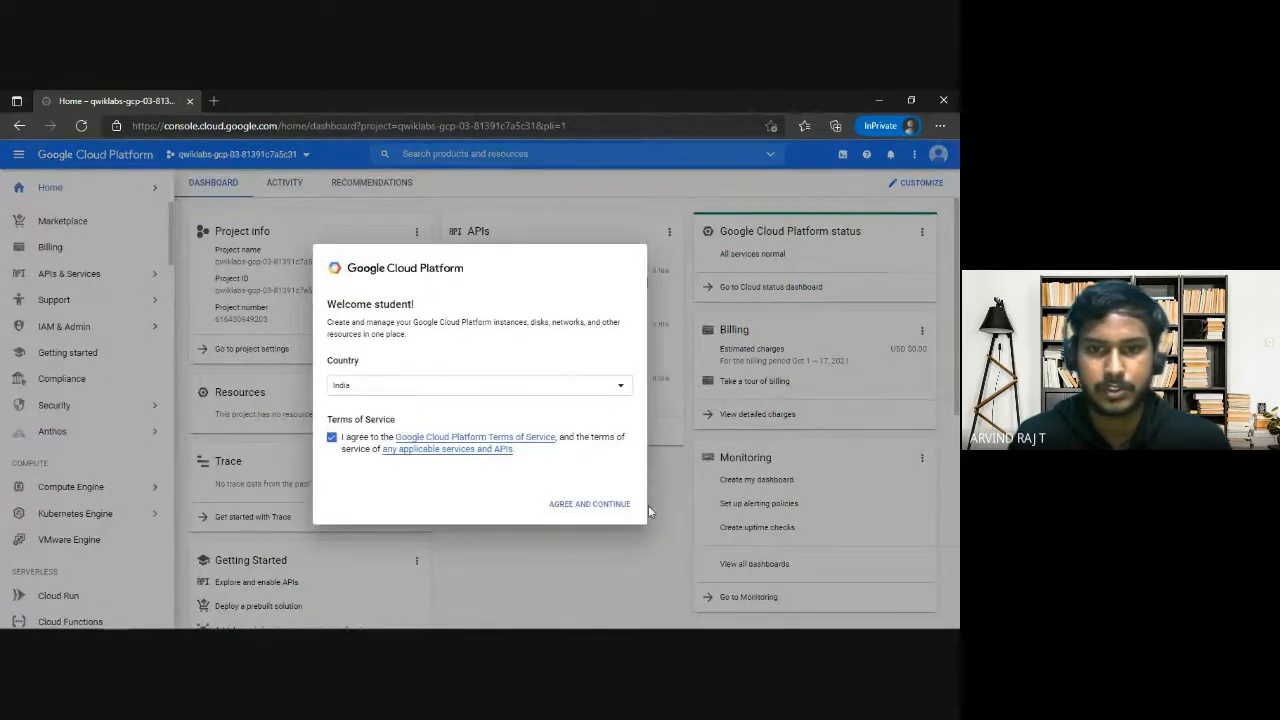
{"action": "left_click", "coordinate": [592, 505]}
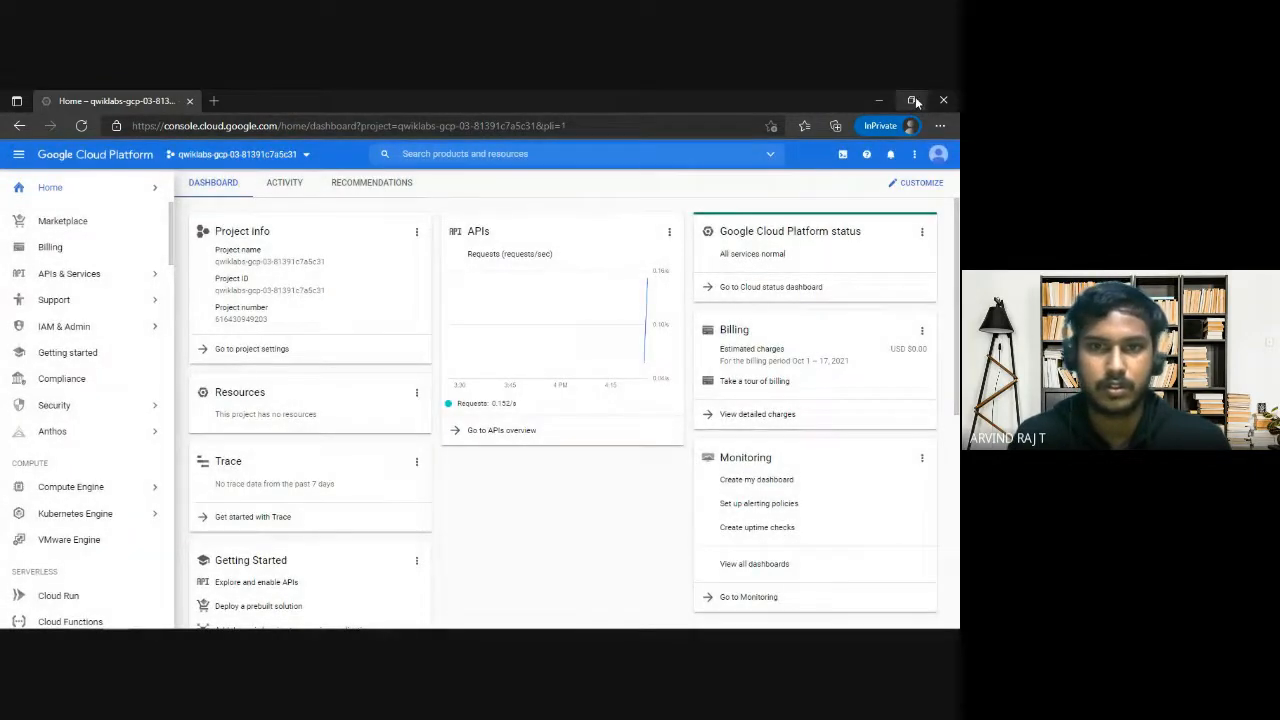
{"action": "left_click", "coordinate": [912, 100]}
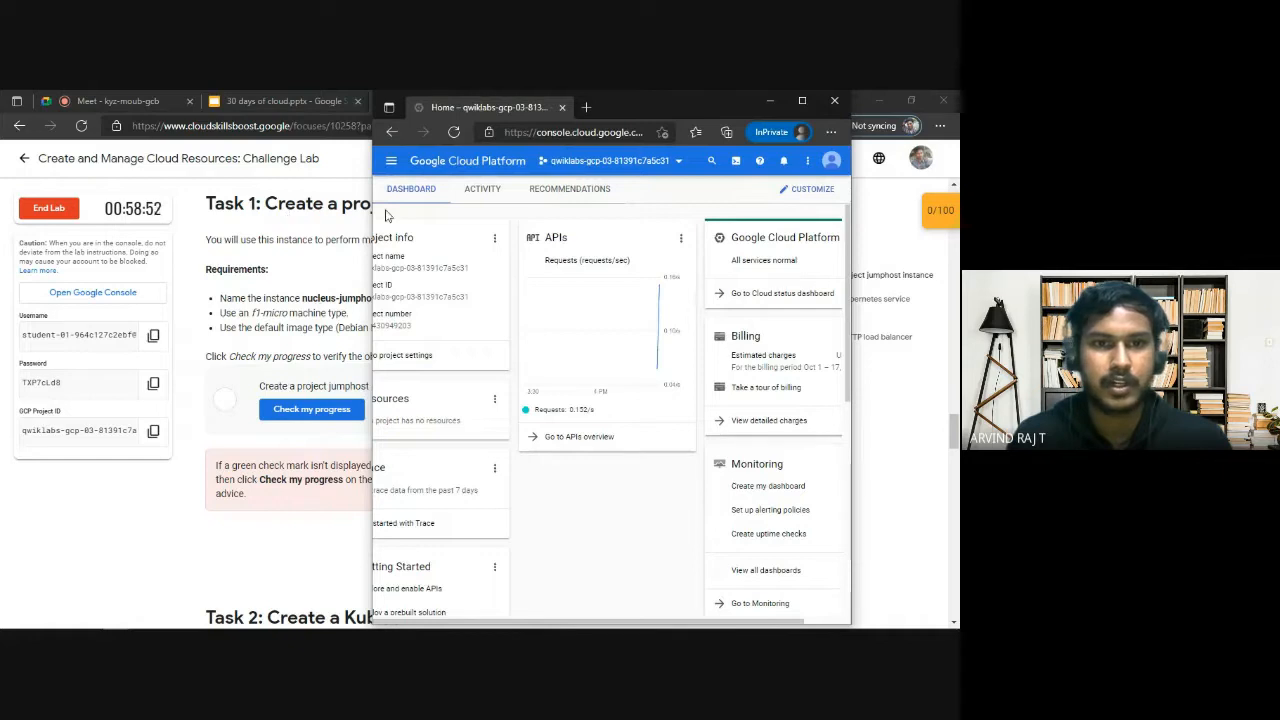
{"action": "left_click_drag", "start_coordinate": [703, 108], "coordinate": [809, 110]}
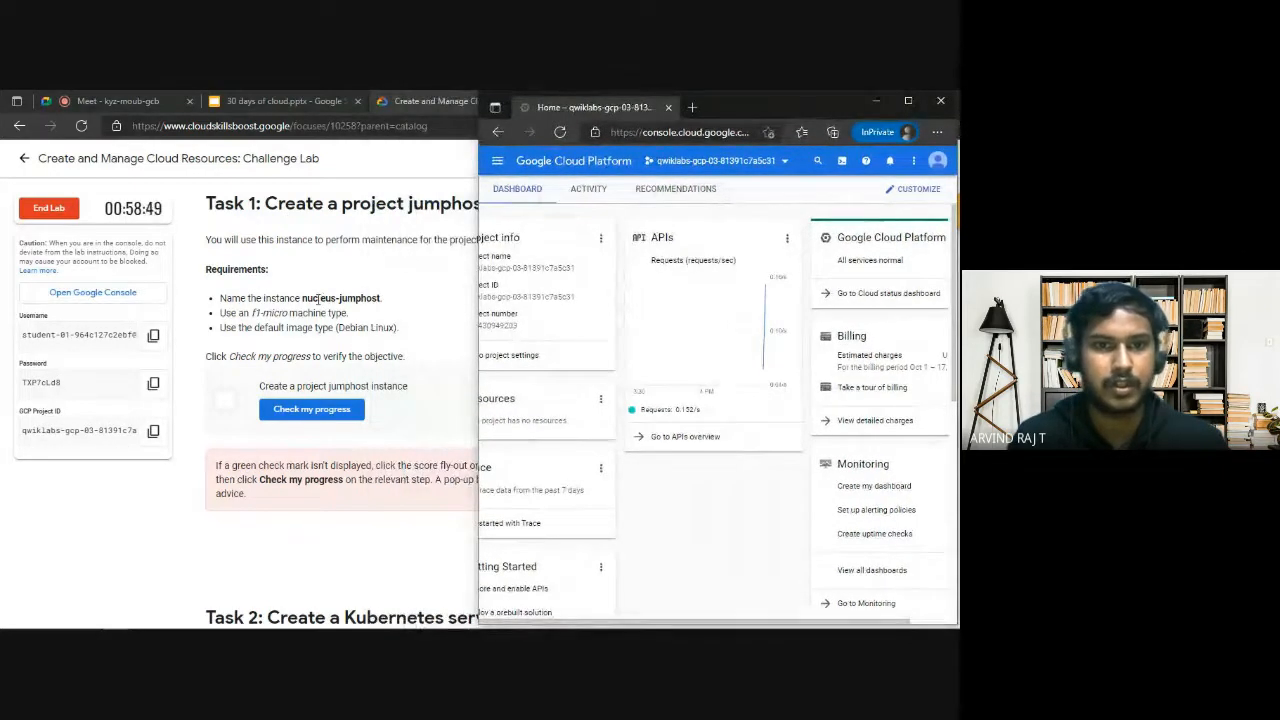
Select the instance name nucleus-jumphost in the Task 1 requirements and open Compute Engine's VM instances page in the console.
{"action": "left_click_drag", "start_coordinate": [302, 298], "coordinate": [379, 297]}
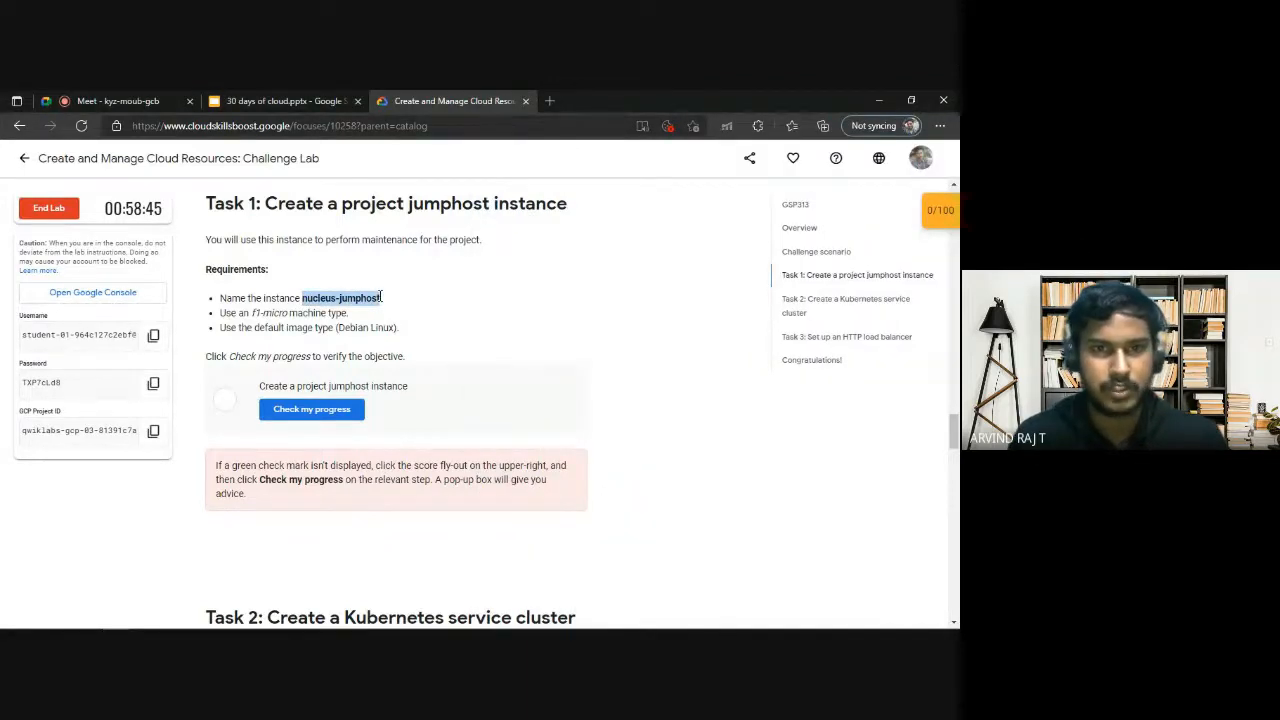
{"action": "key", "text": "alt+Tab"}
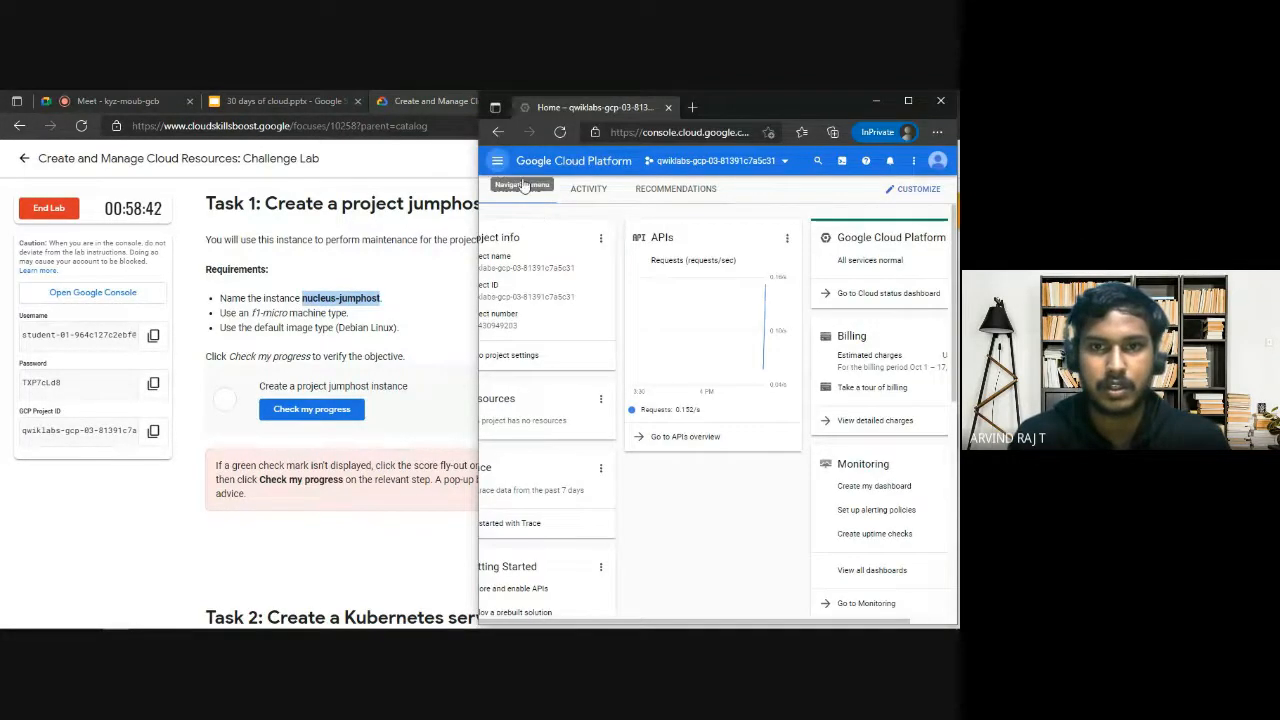
{"action": "left_click", "coordinate": [497, 160]}
{"action": "scroll", "coordinate": [594, 455], "scroll_direction": "down", "scroll_amount": 2}
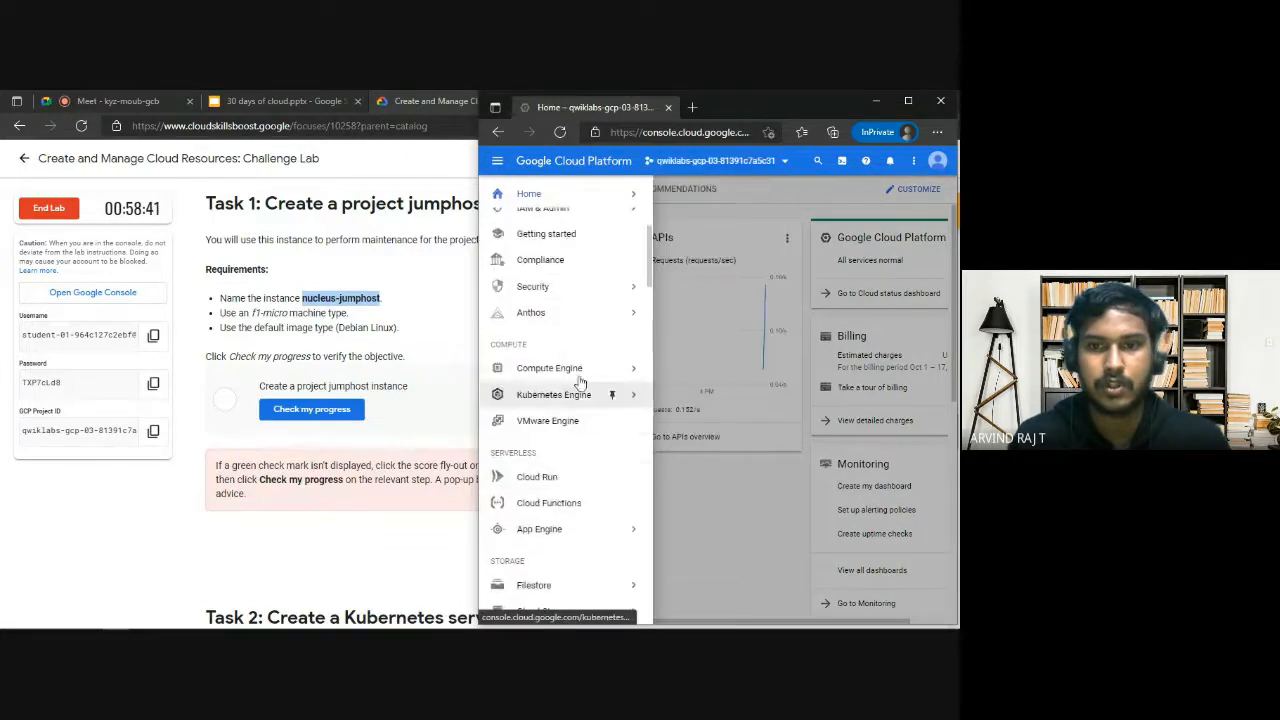
{"action": "mouse_move", "coordinate": [593, 372]}
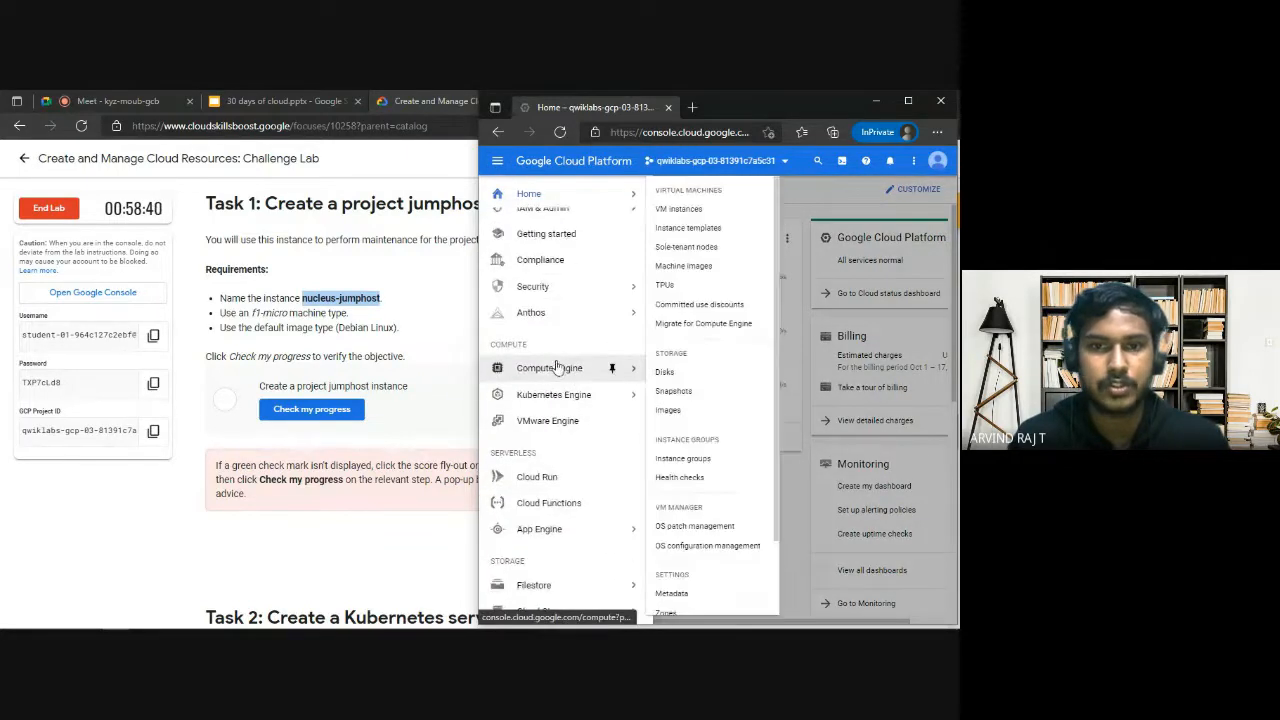
{"action": "left_click", "coordinate": [681, 210]}
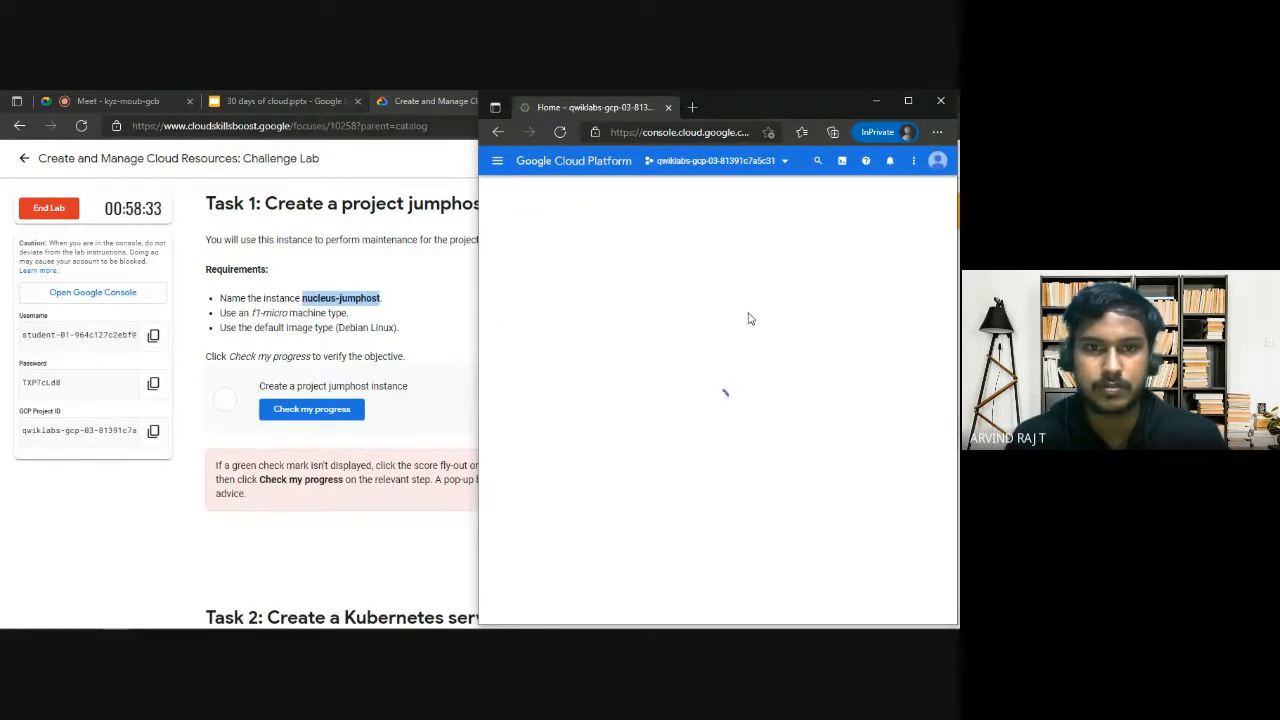
Open the form for creating a new VM instance and activate Cloud Shell in the console.
{"action": "mouse_move", "coordinate": [798, 108]}
{"action": "left_mouse_down"}
{"action": "mouse_move", "coordinate": [670, 129]}
{"action": "mouse_move", "coordinate": [777, 108]}
{"action": "left_mouse_up"}
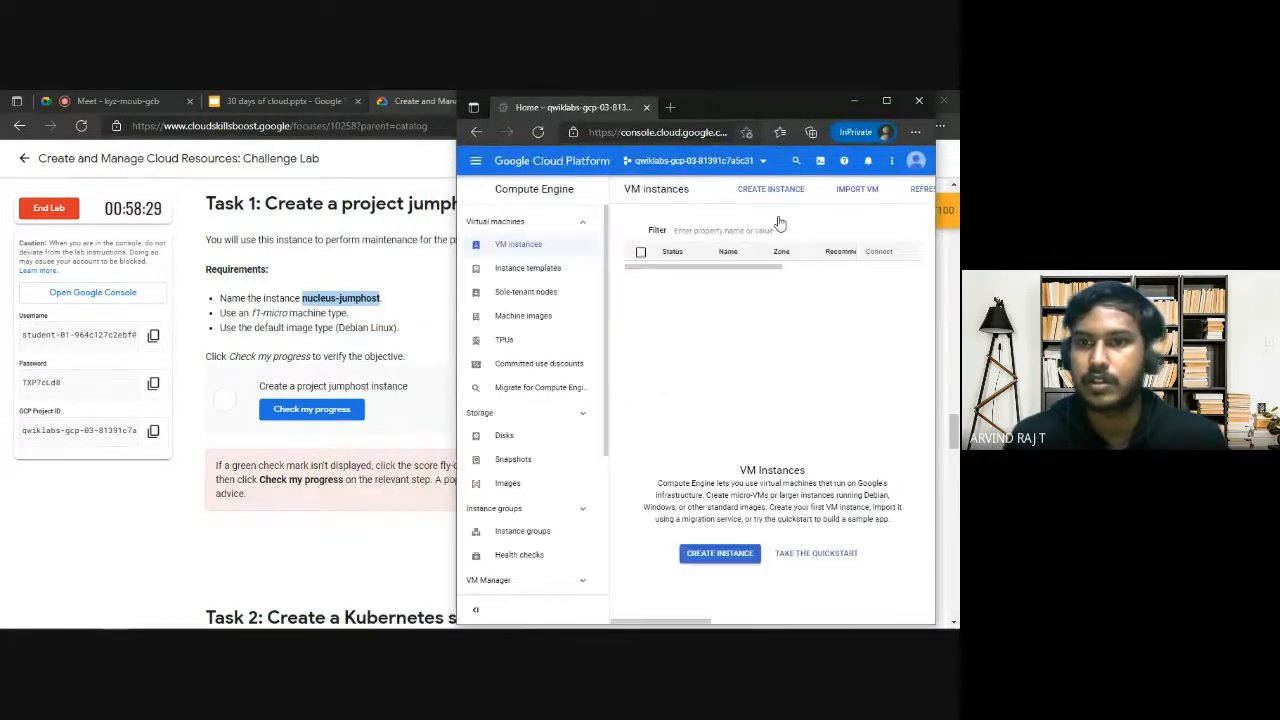
{"action": "left_click", "coordinate": [886, 100]}
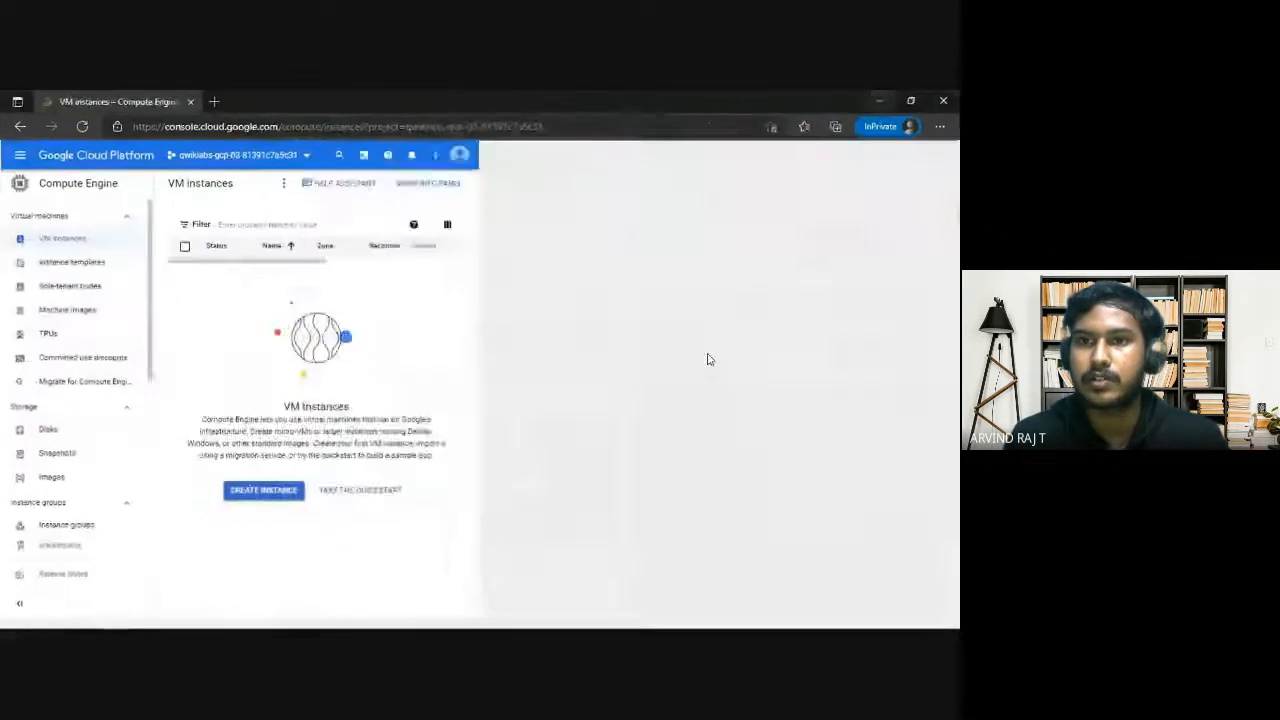
{"action": "left_click", "coordinate": [297, 182]}
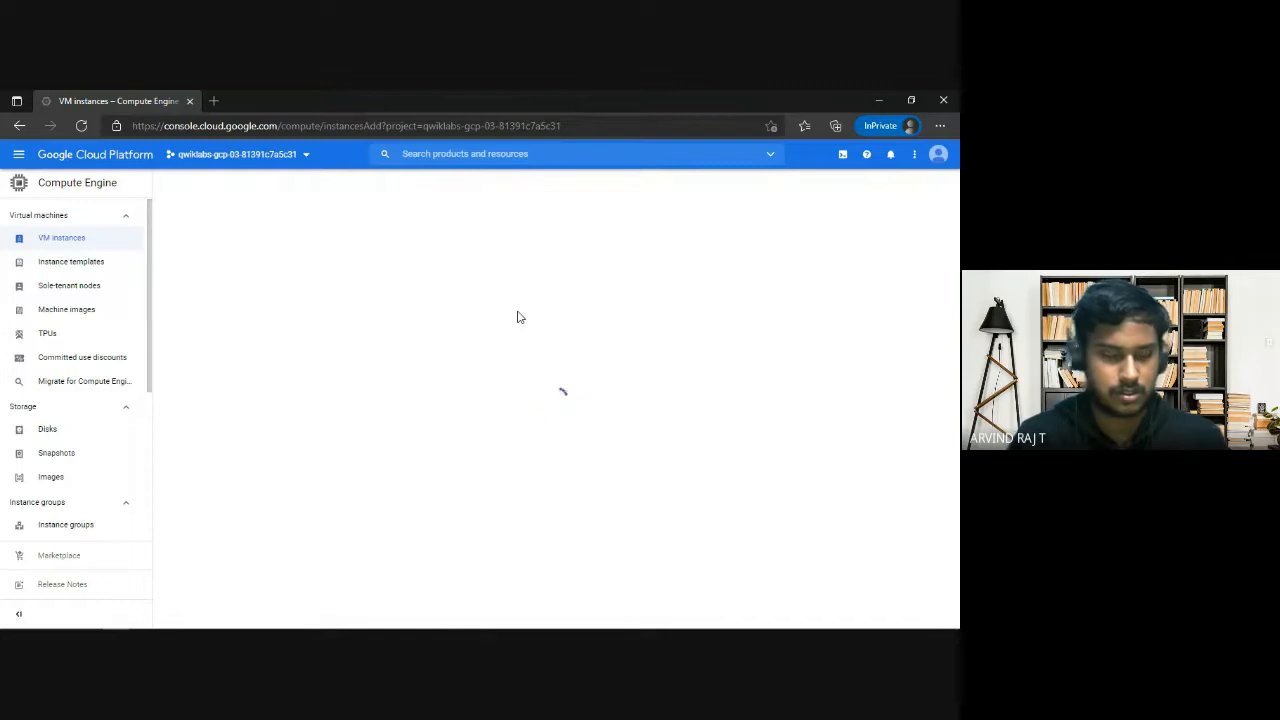
{"action": "left_click", "coordinate": [913, 100]}
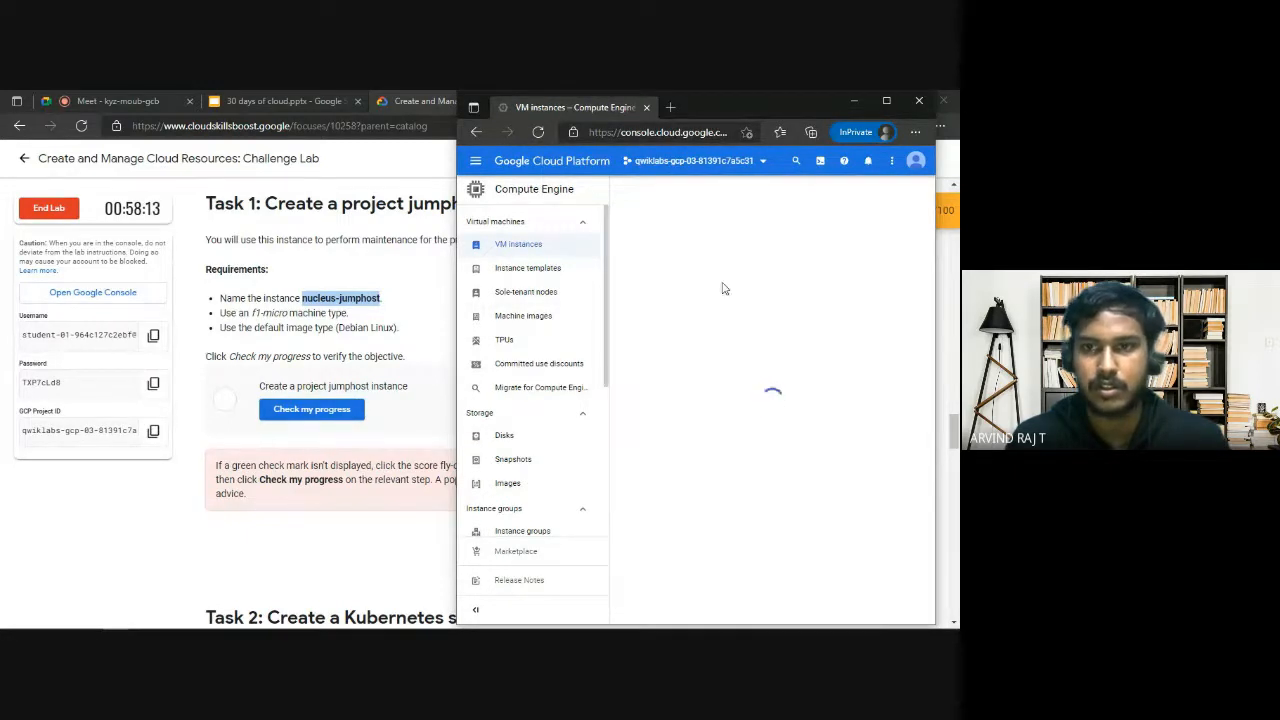
{"action": "left_click", "coordinate": [887, 102]}
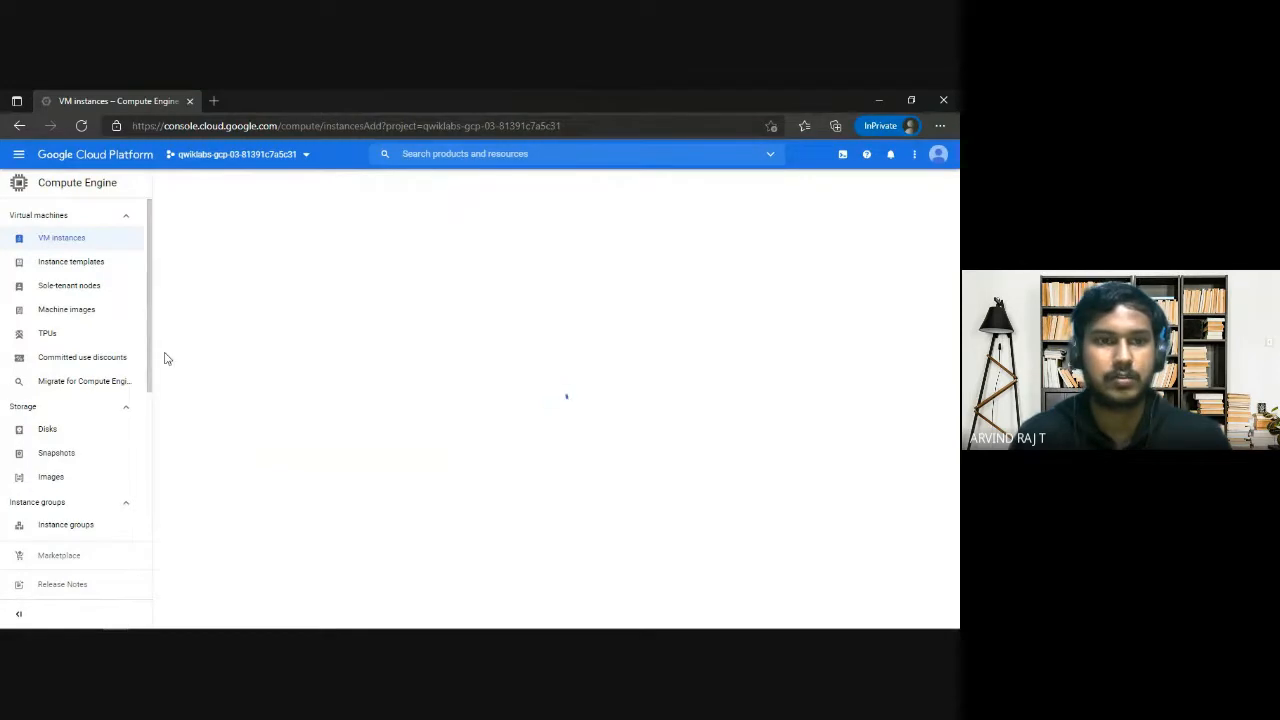
{"action": "left_click", "coordinate": [911, 100]}
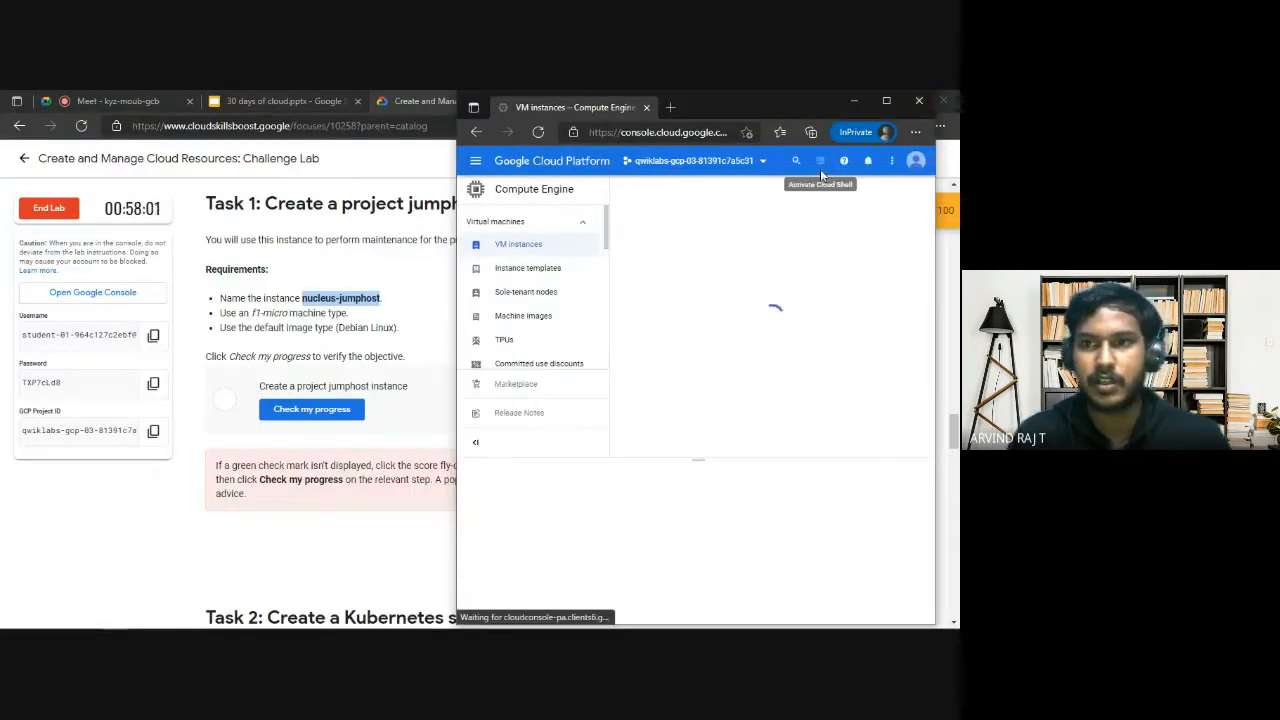
{"action": "left_click", "coordinate": [886, 100]}
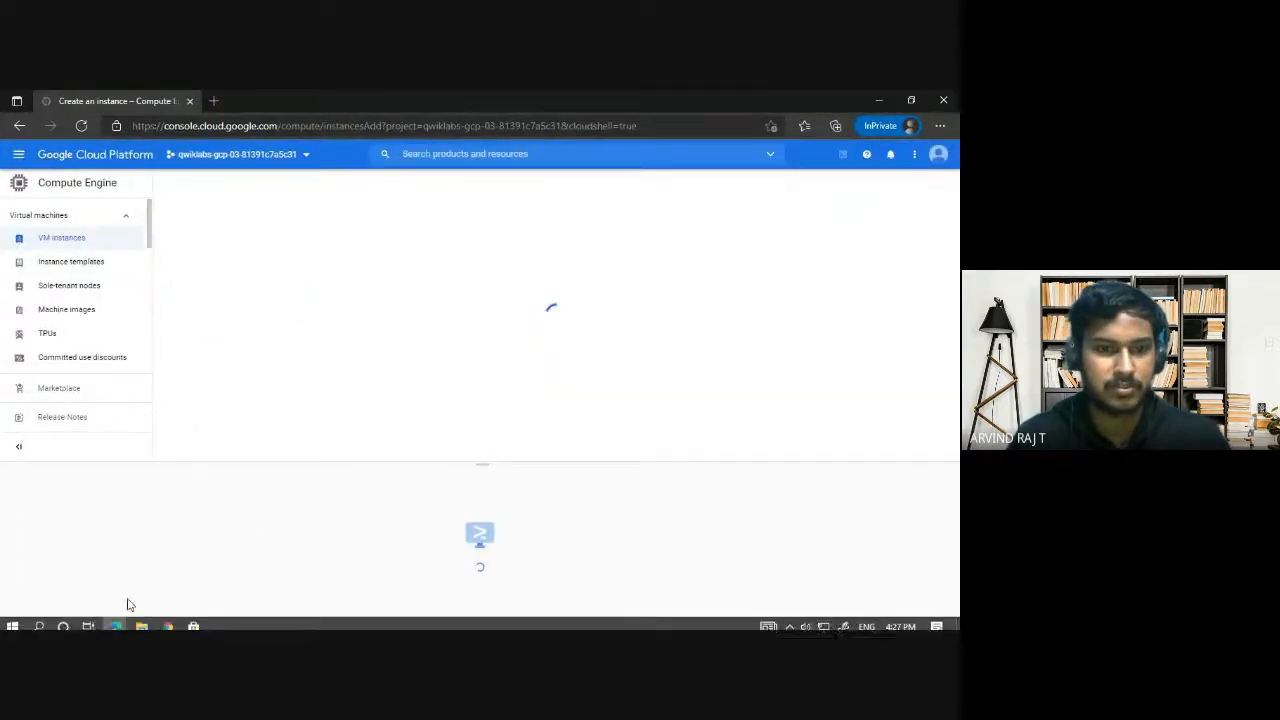
Switch to the lab's browser window and search the web for evernote in a new tab.
{"action": "mouse_move", "coordinate": [115, 614]}
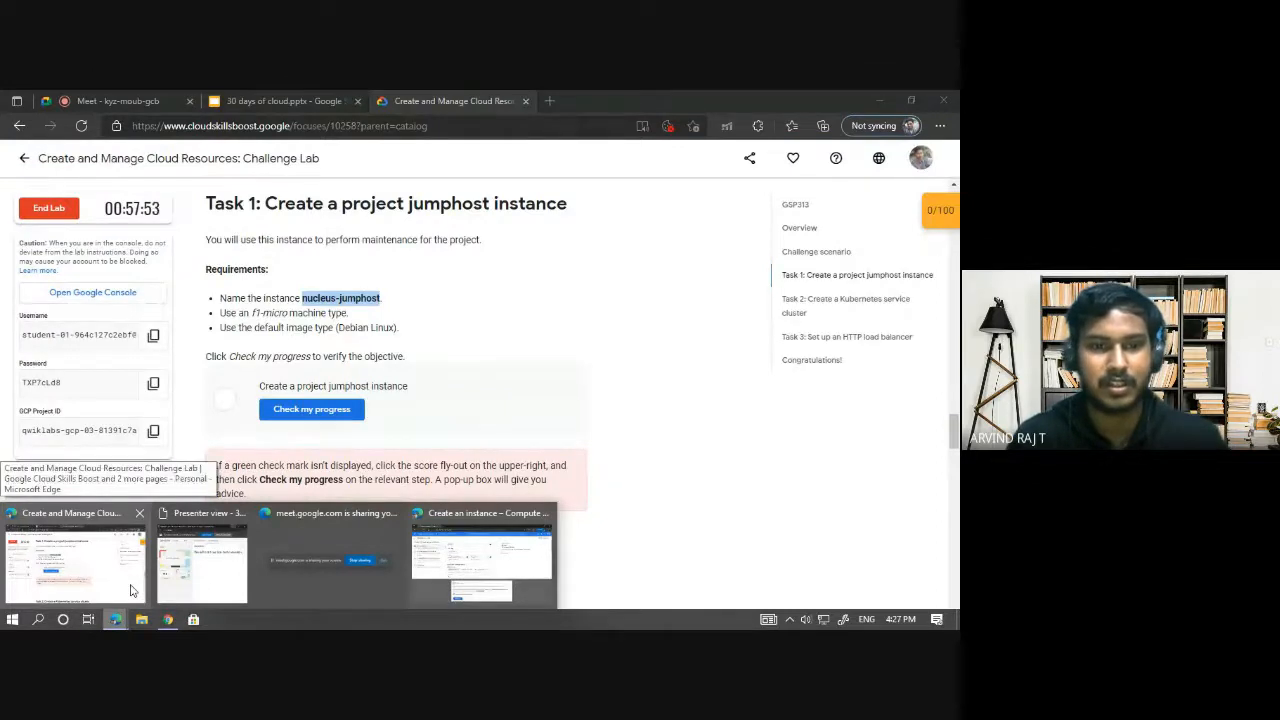
{"action": "left_click", "coordinate": [130, 590]}
{"action": "left_click", "coordinate": [550, 101]}
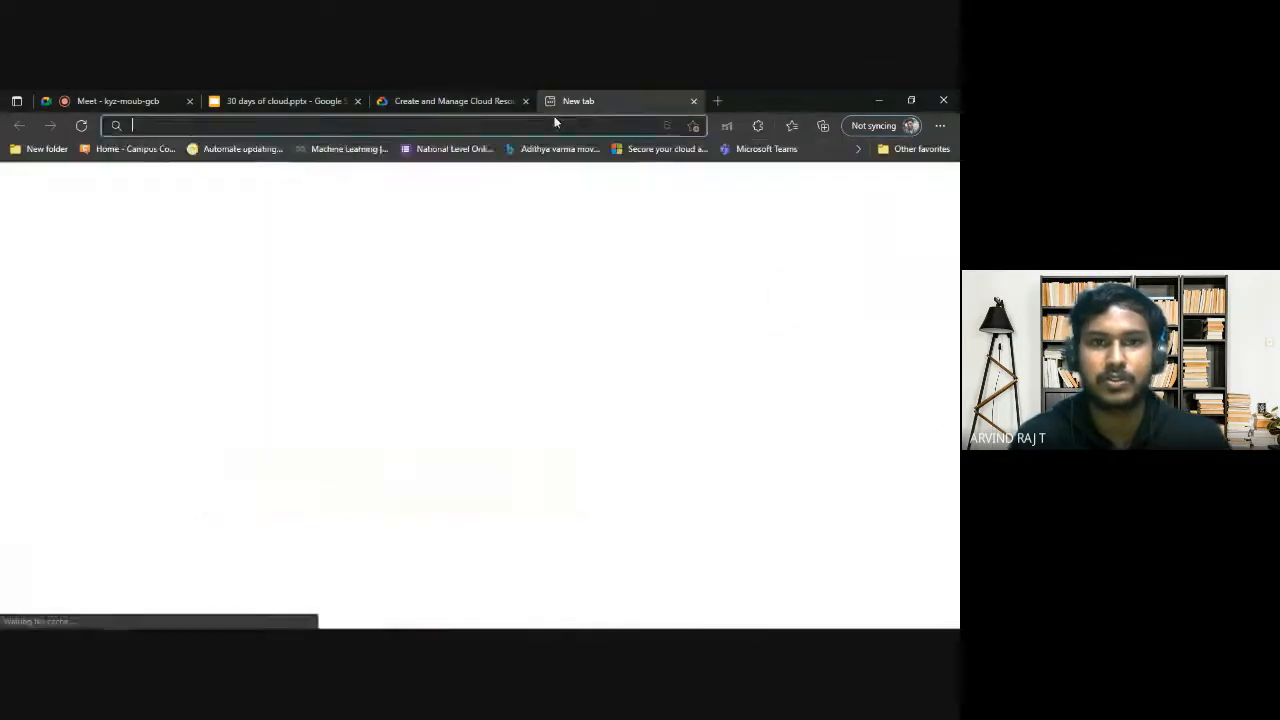
{"action": "type", "text": "even"}
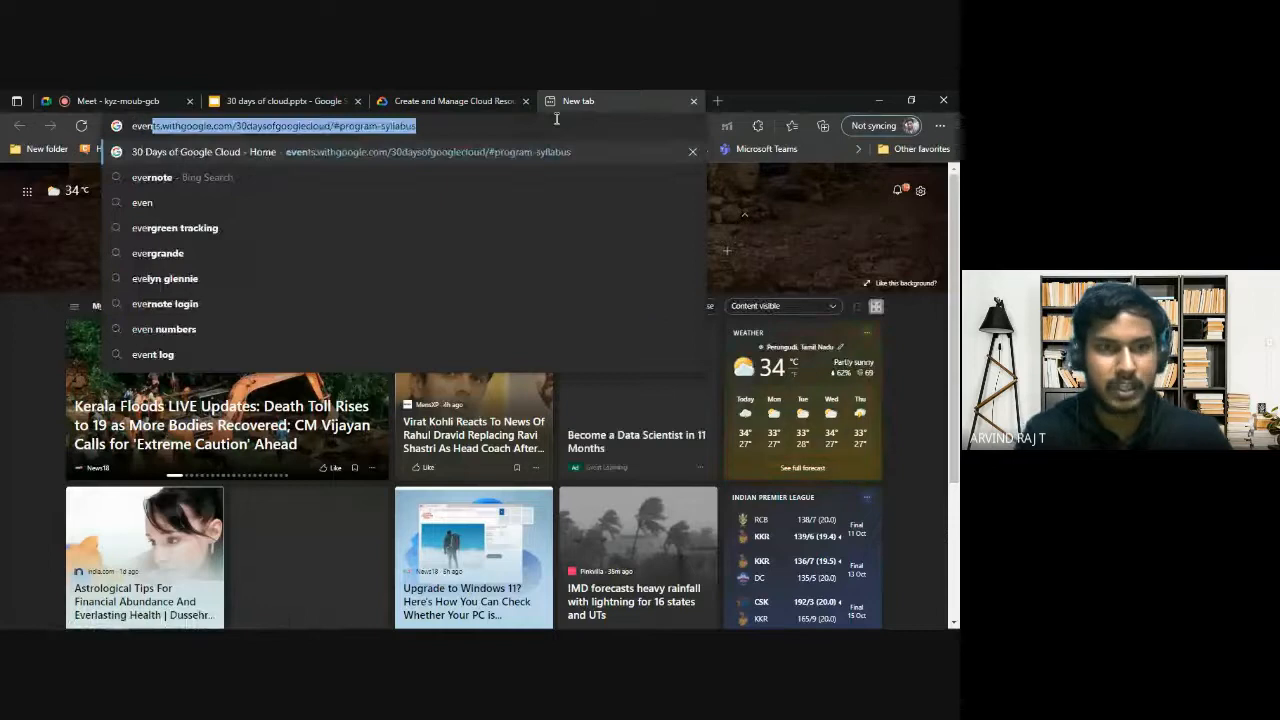
{"action": "key", "text": "BackSpace"}
{"action": "type", "text": "rnote"}
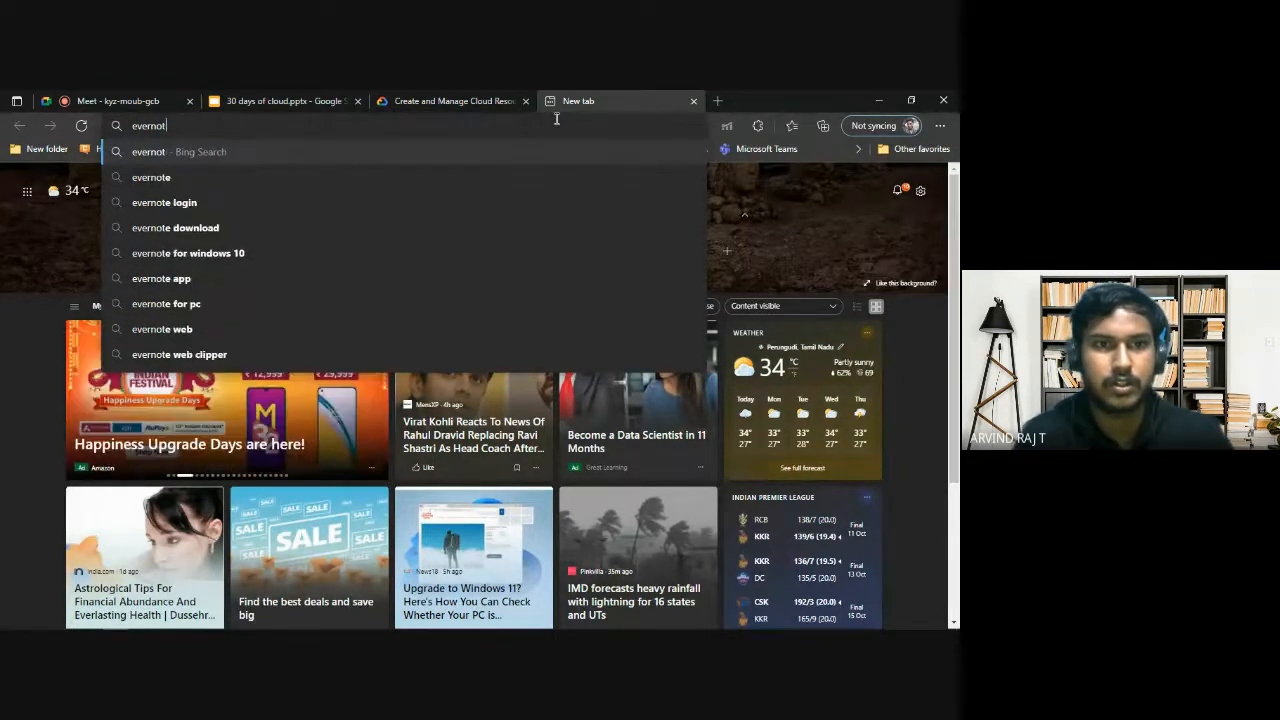
{"action": "key", "text": "BackSpace"}
{"action": "key", "text": "BackSpace"}
{"action": "key", "text": "BackSpace"}
{"action": "key", "text": "BackSpace"}
{"action": "key", "text": "BackSpace"}
{"action": "key", "text": "BackSpace"}
{"action": "key", "text": "Down"}
{"action": "key", "text": "Down"}
{"action": "key", "text": "Down"}
{"action": "key", "text": "Down"}
{"action": "key", "text": "Down"}
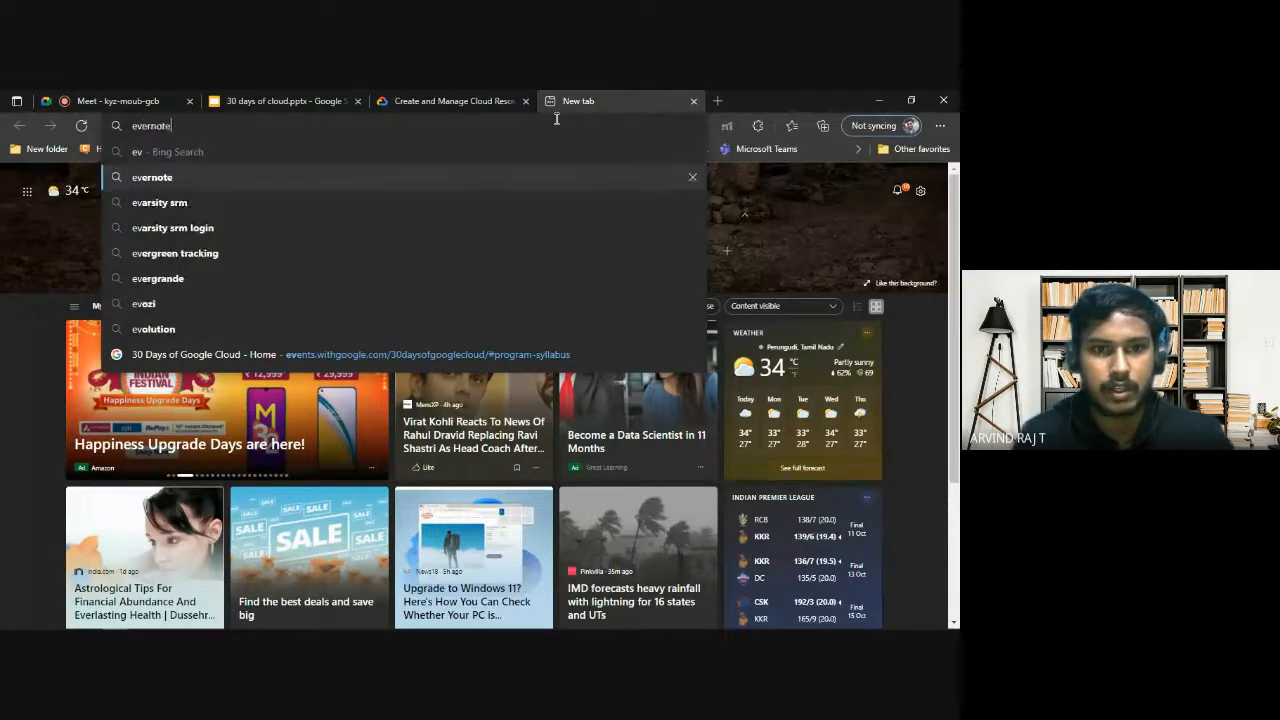
{"action": "key", "text": "Up"}
{"action": "key", "text": "Up"}
{"action": "key", "text": "Up"}
{"action": "key", "text": "Up"}
{"action": "key", "text": "Up"}
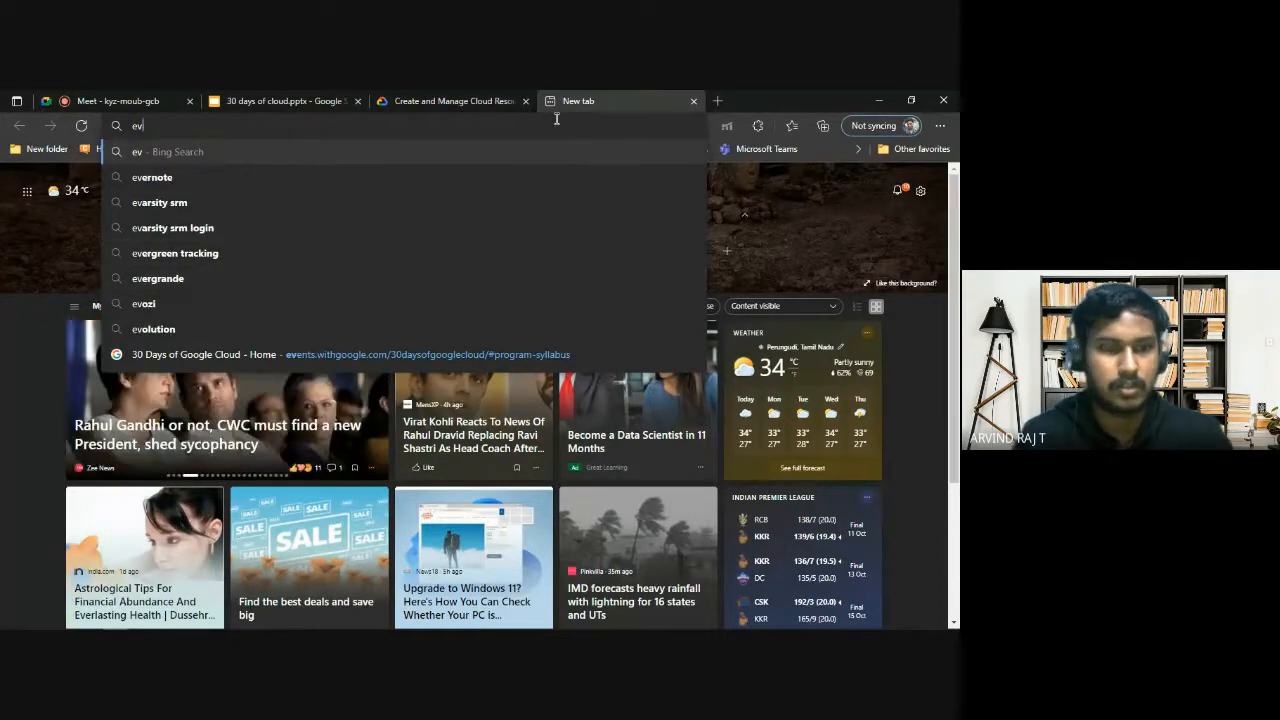
{"action": "type", "text": "ernote"}
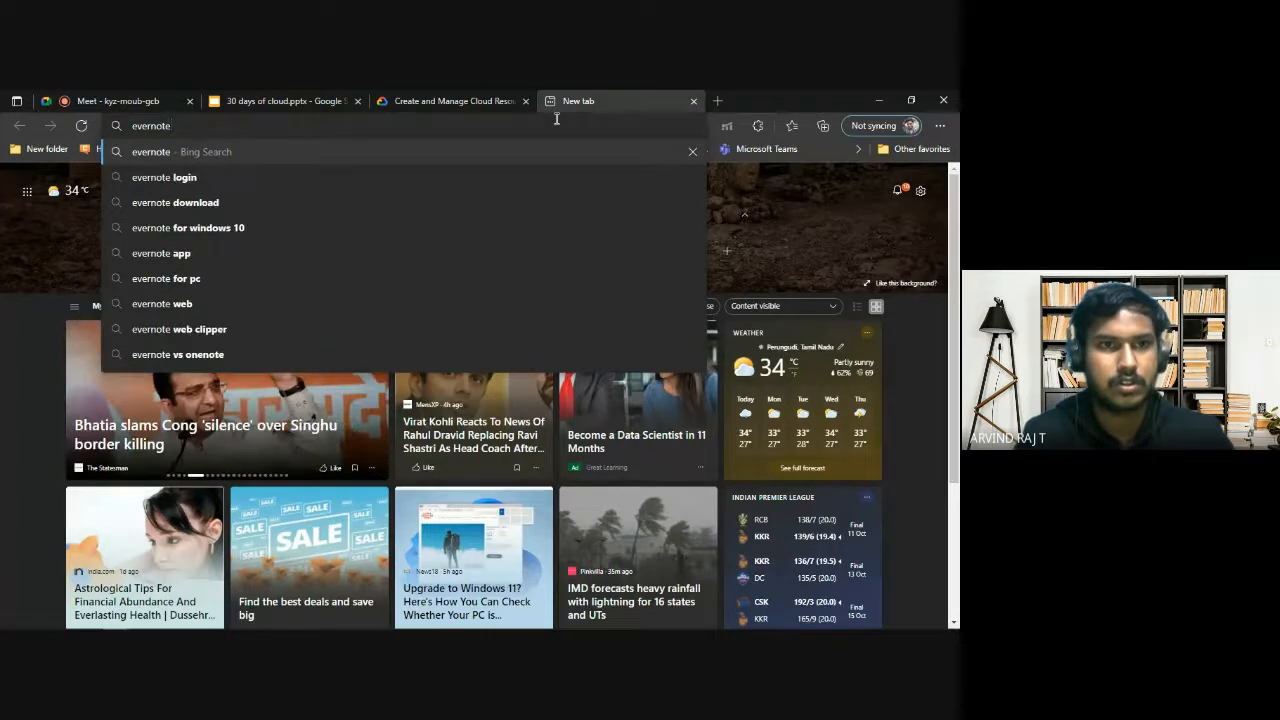
{"action": "key", "text": "Return"}
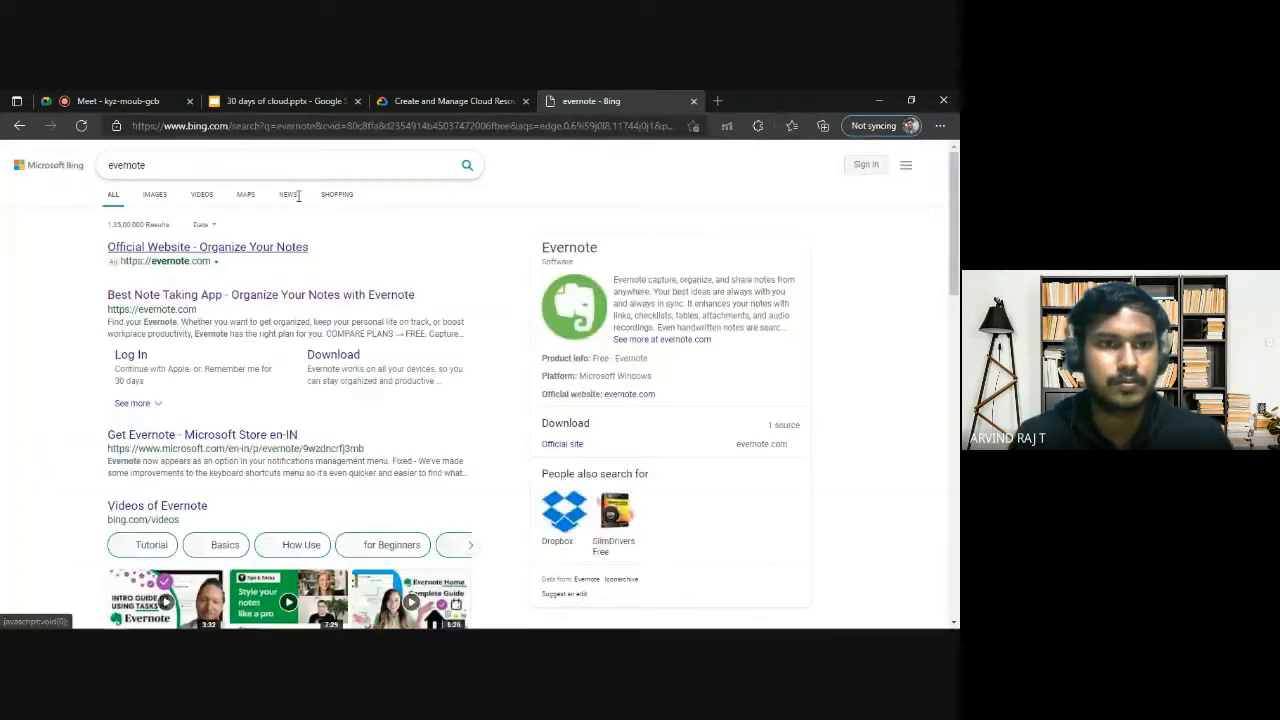
Open the Evernote website from the search results and log in with the Google account.
{"action": "left_click", "coordinate": [187, 296]}
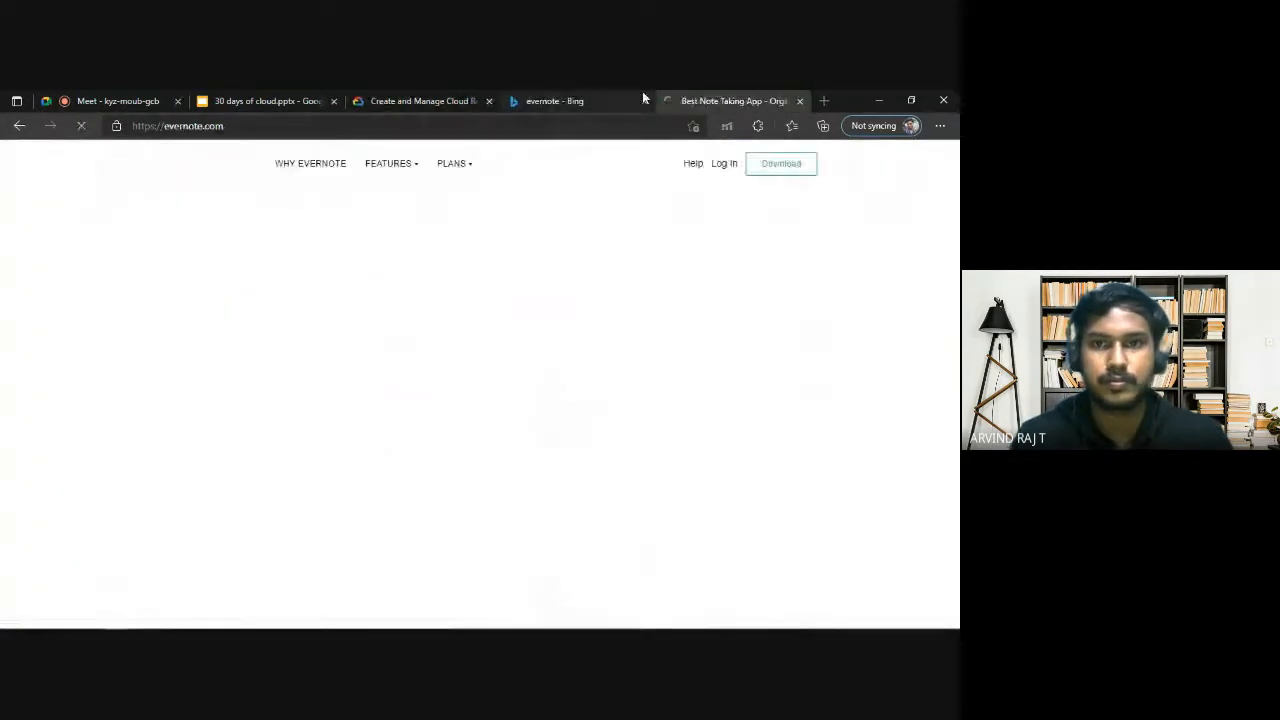
{"action": "left_click", "coordinate": [717, 166]}
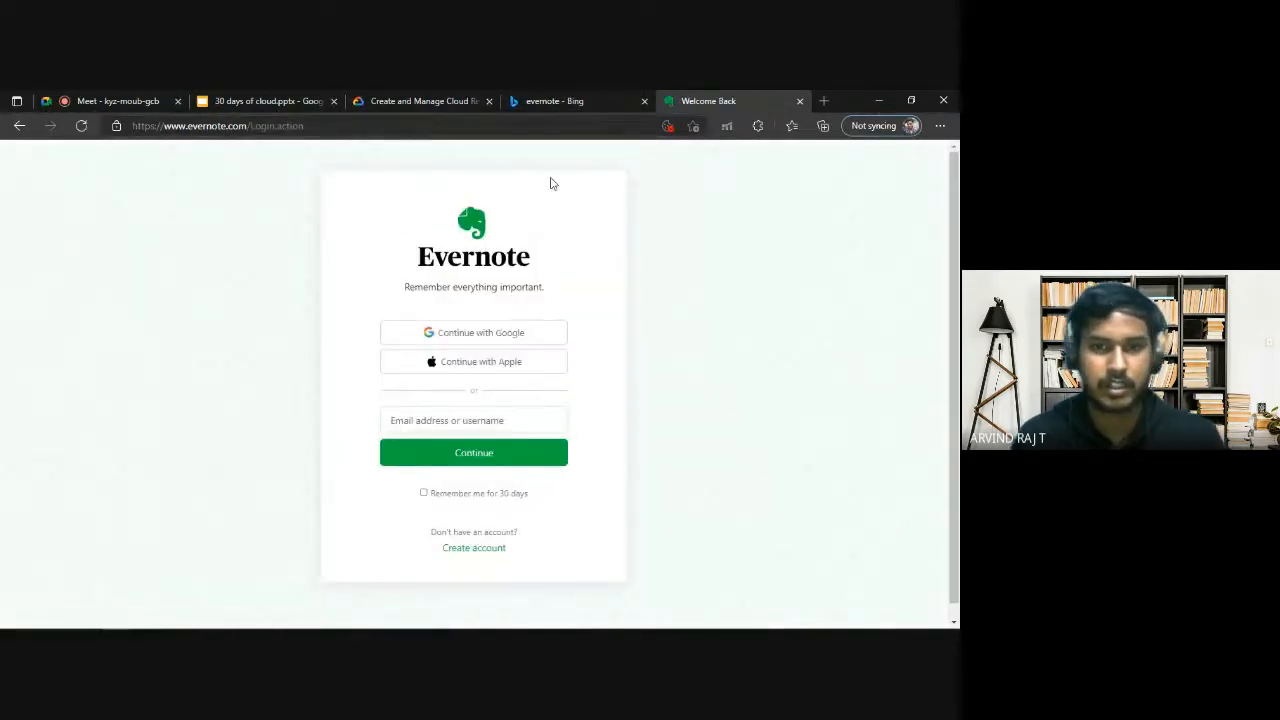
{"action": "left_click", "coordinate": [468, 335]}
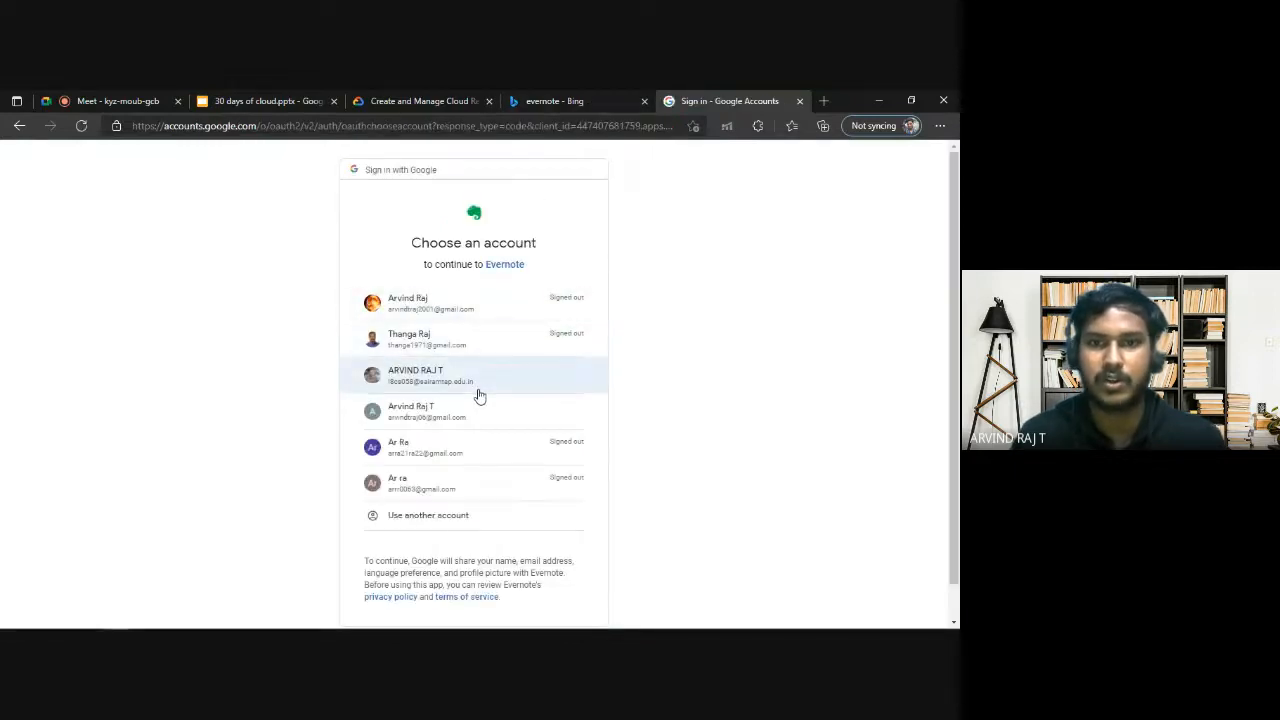
{"action": "left_click", "coordinate": [477, 394]}
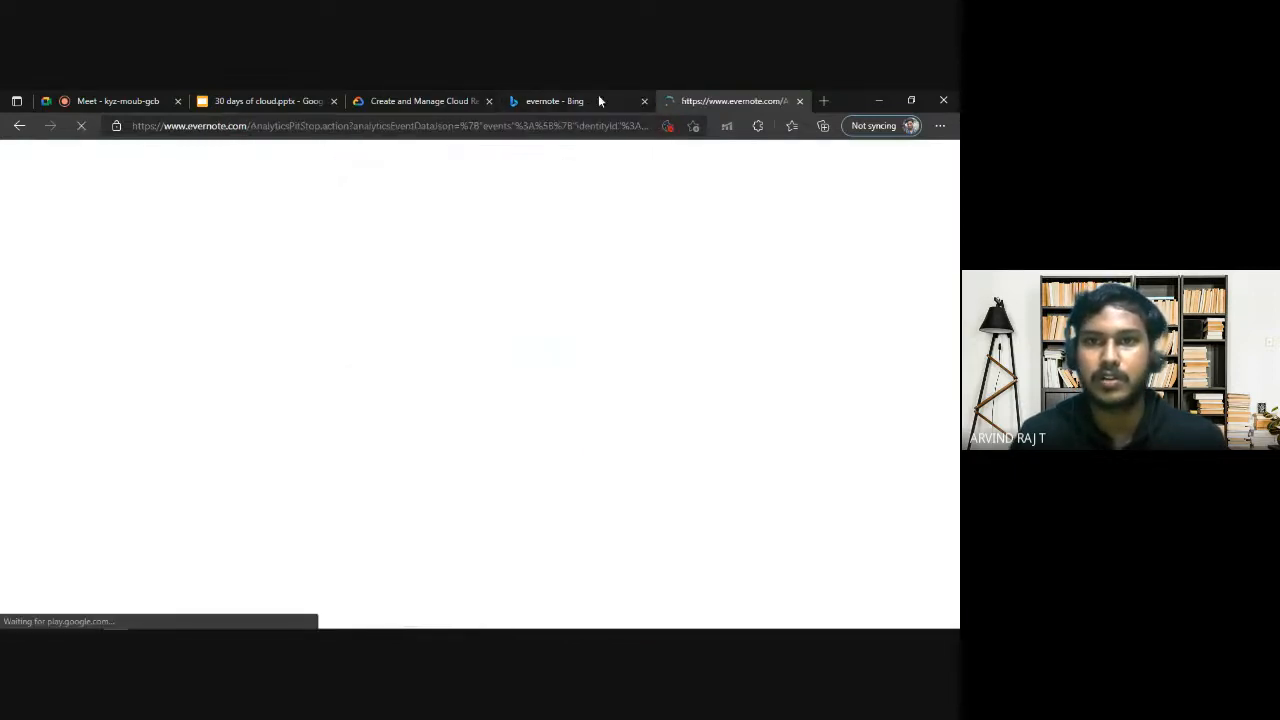
Recheck the lab's Task 1 requirements, return to Evernote and open the Google Cloud Notes note.
{"action": "left_click", "coordinate": [597, 94]}
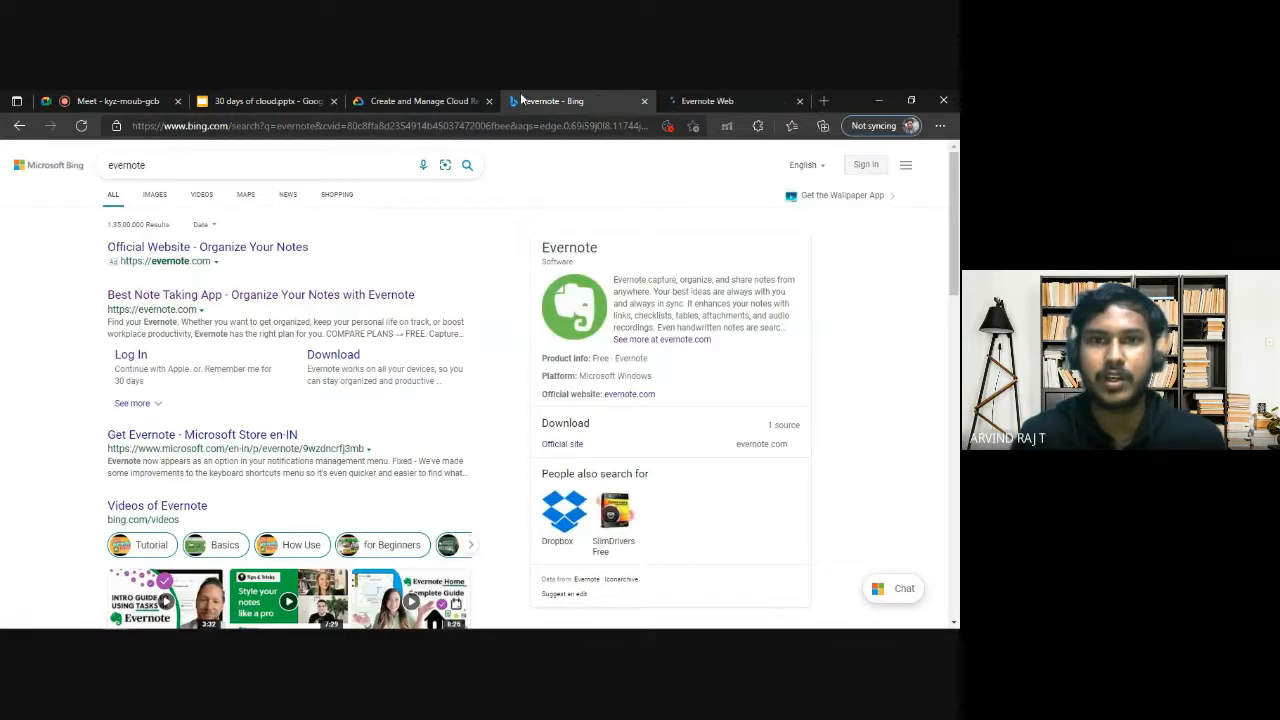
{"action": "left_click", "coordinate": [420, 101]}
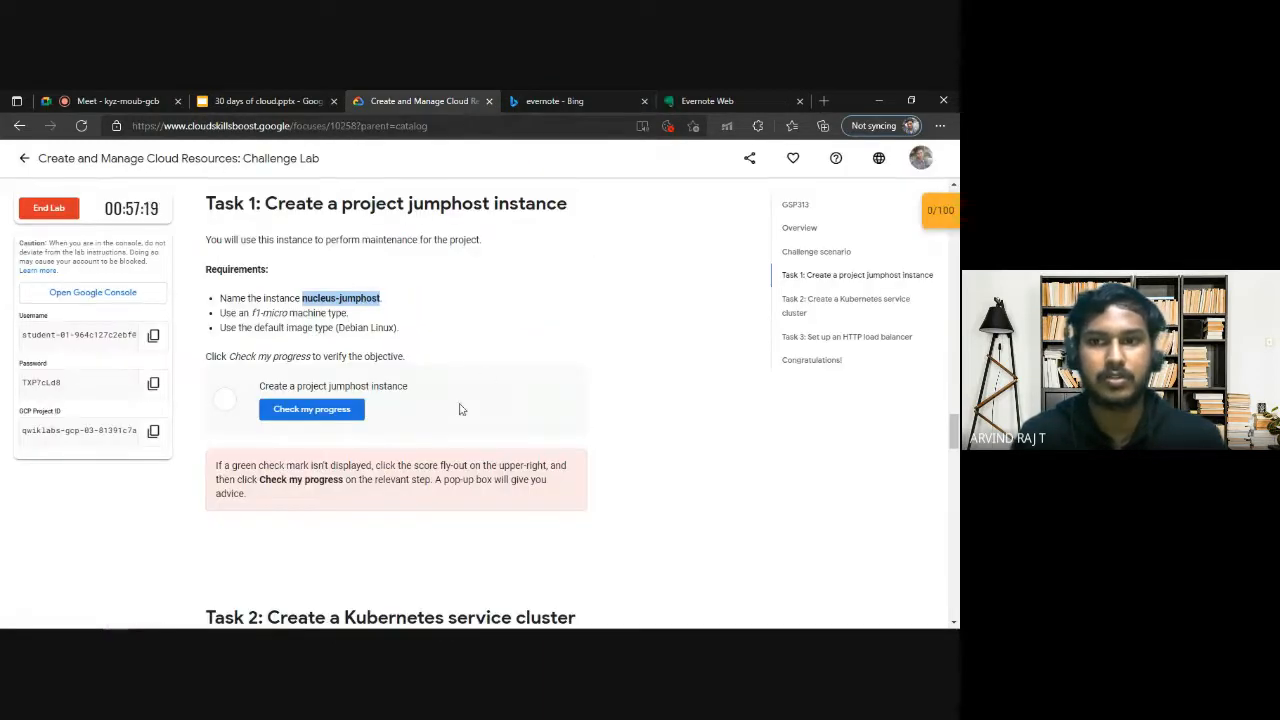
{"action": "scroll", "coordinate": [531, 449], "scroll_direction": "down", "scroll_amount": 3}
{"action": "left_click", "coordinate": [735, 97]}
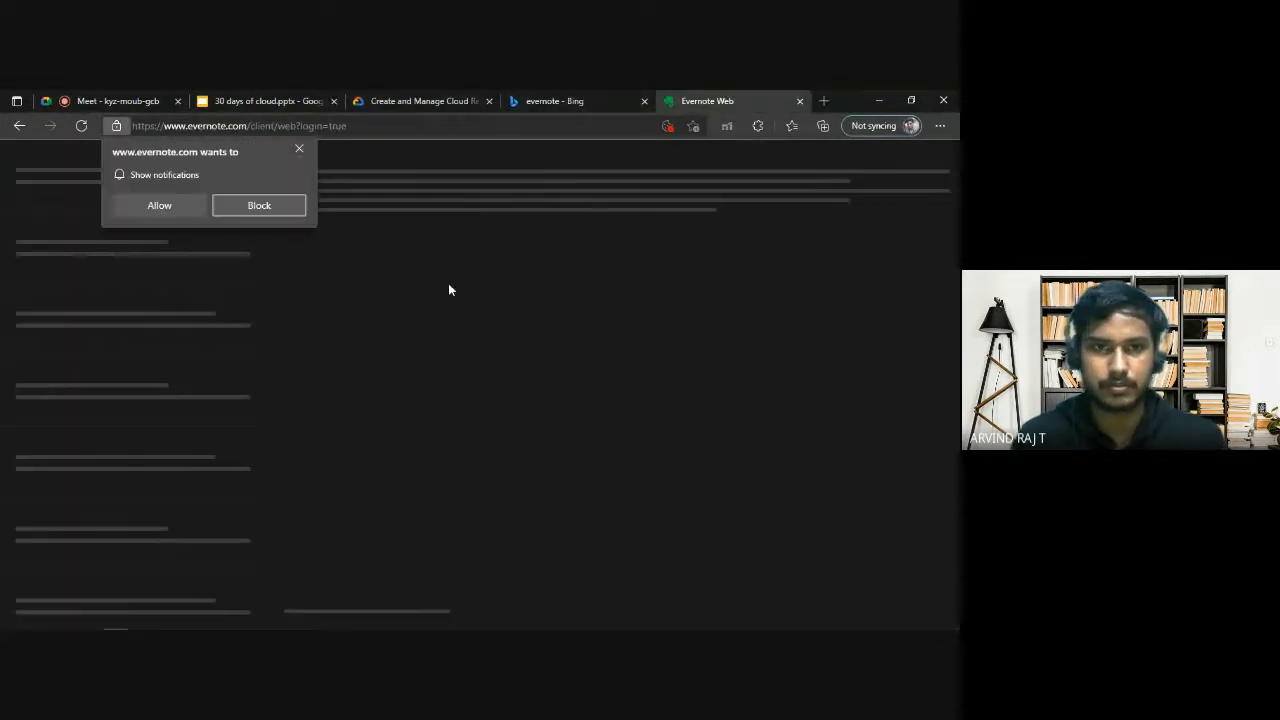
{"action": "scroll", "coordinate": [389, 432], "scroll_direction": "down", "scroll_amount": 2}
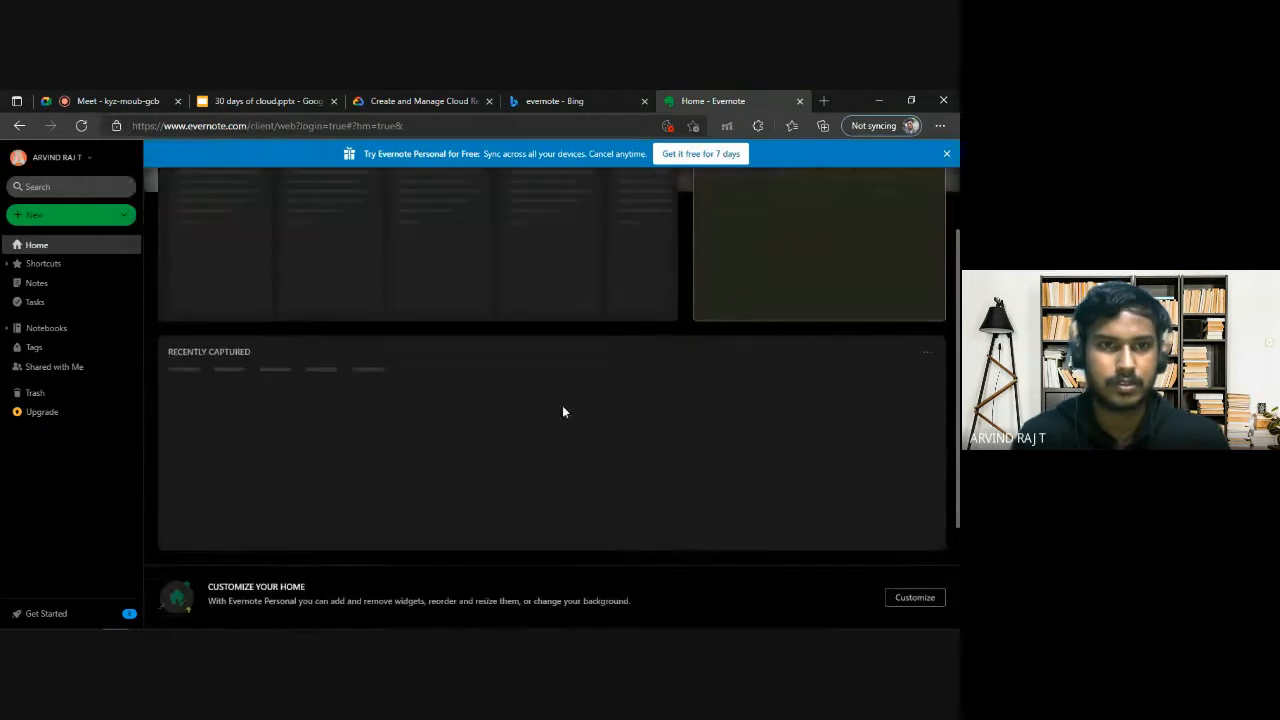
{"action": "scroll", "coordinate": [462, 424], "scroll_direction": "up", "scroll_amount": 3}
{"action": "left_click", "coordinate": [270, 450]}
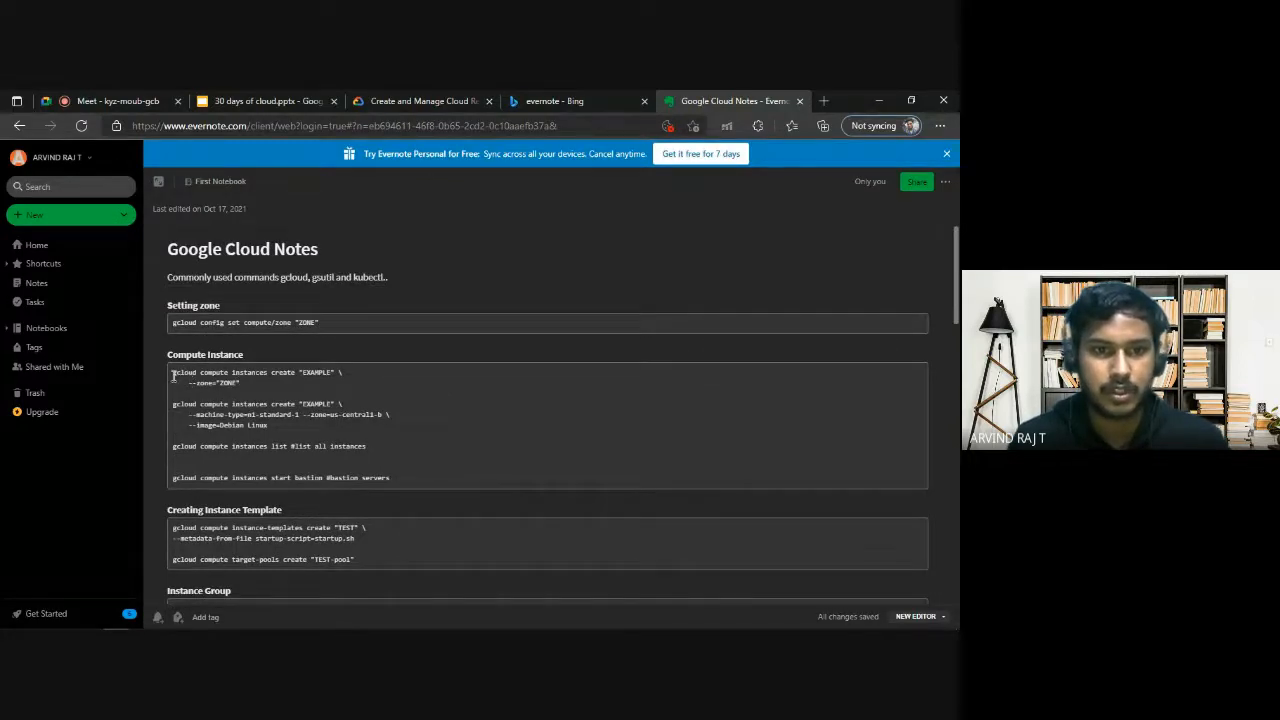
Examine the commands for creating a compute instance in the Google Cloud Notes note.
{"action": "left_click_drag", "start_coordinate": [173, 376], "coordinate": [252, 385]}
{"action": "left_click", "coordinate": [270, 386]}
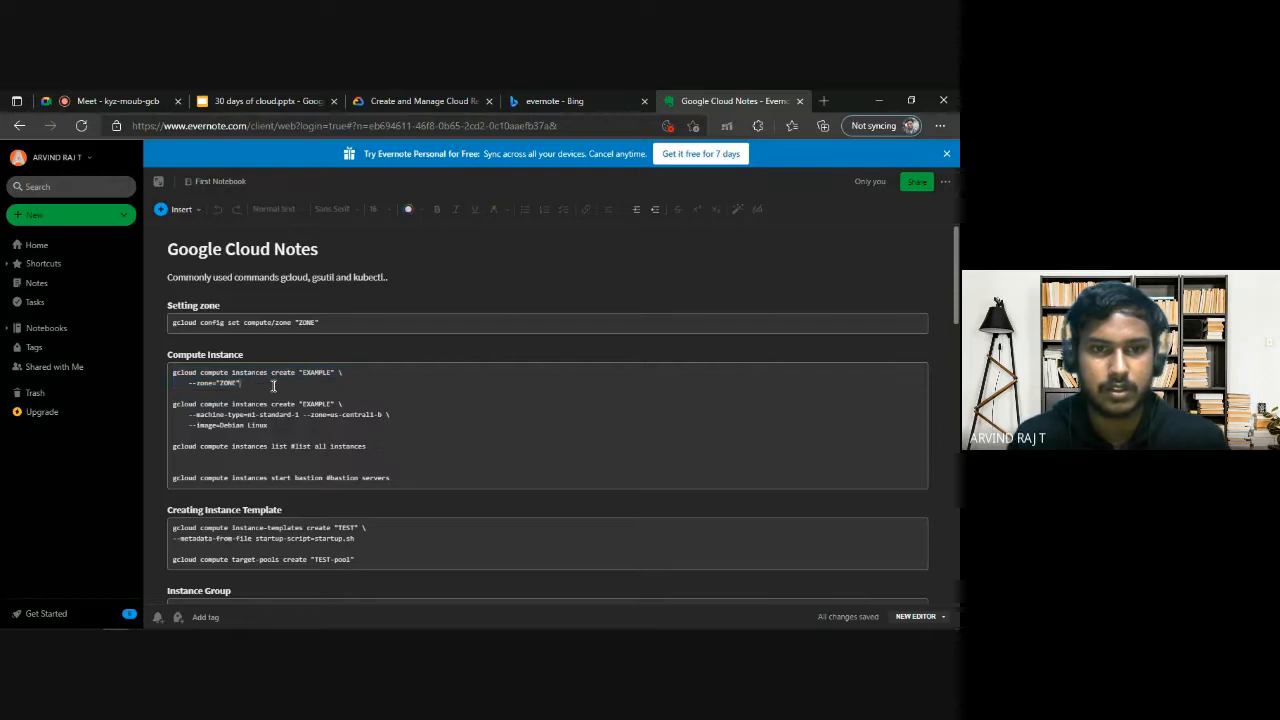
{"action": "left_click_drag", "start_coordinate": [274, 386], "coordinate": [169, 377]}
{"action": "left_click", "coordinate": [308, 384]}
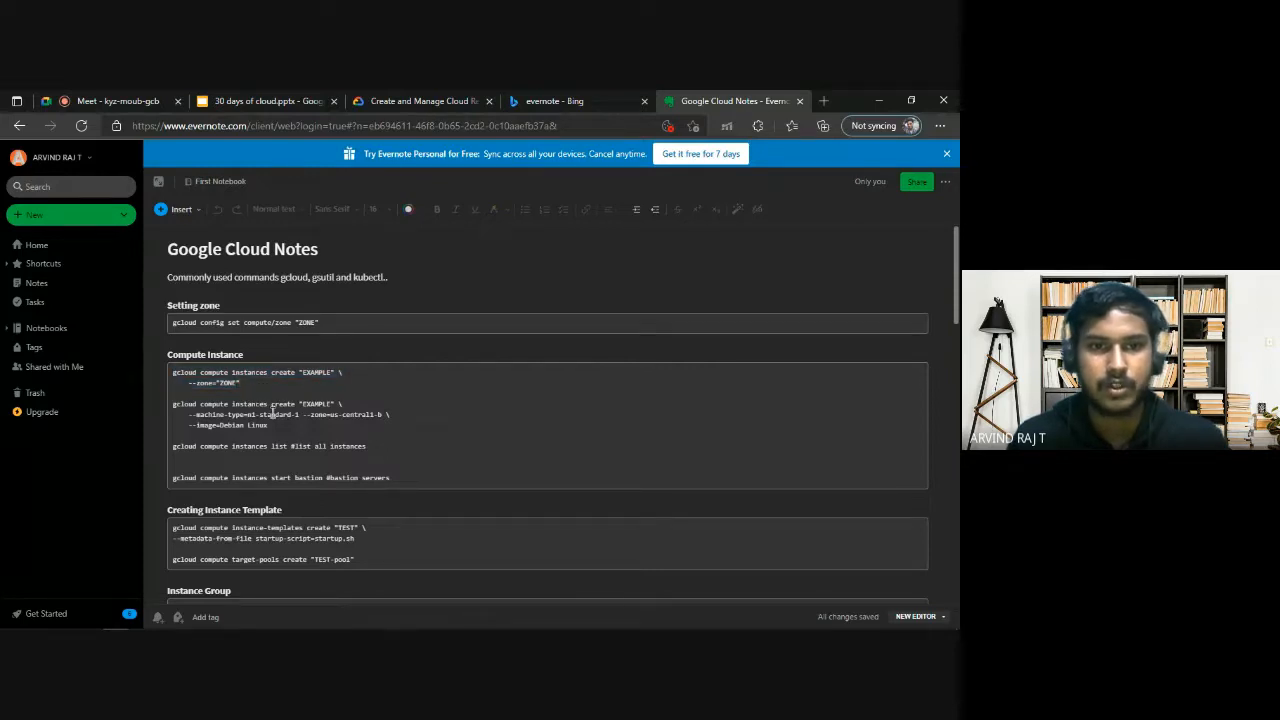
{"action": "left_click_drag", "start_coordinate": [270, 425], "coordinate": [187, 401]}
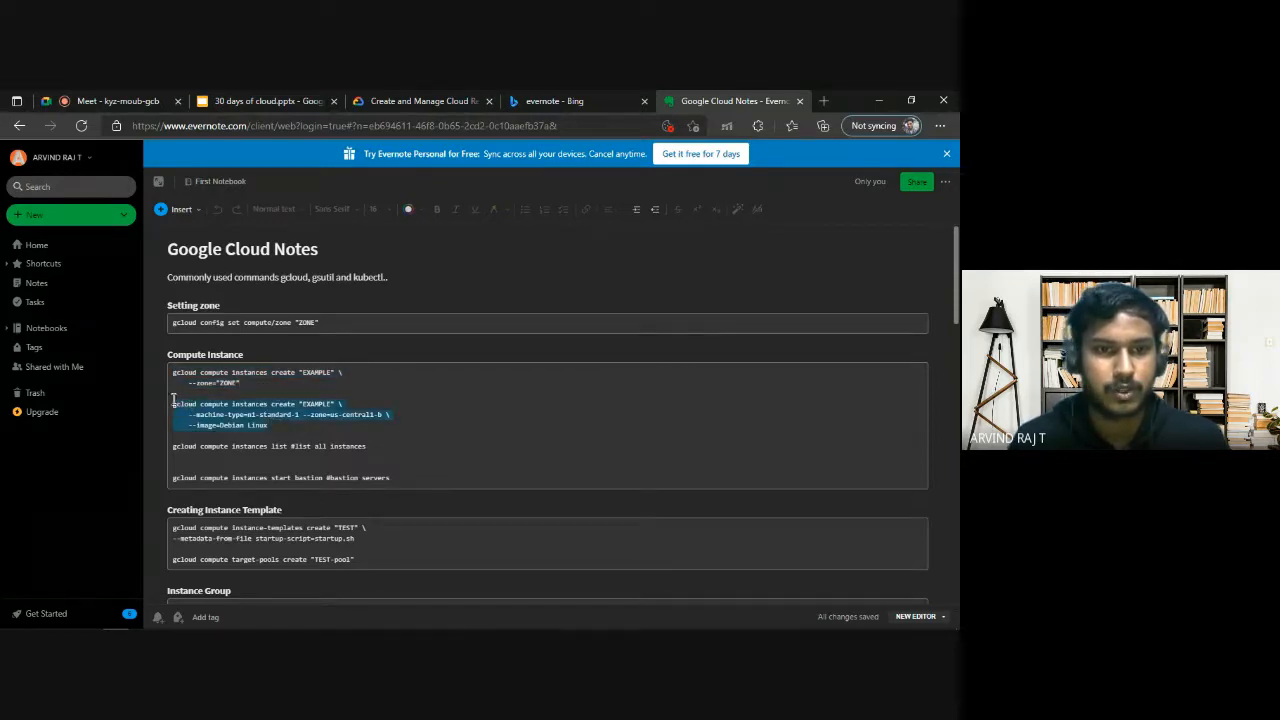
{"action": "double_click", "coordinate": [316, 404]}
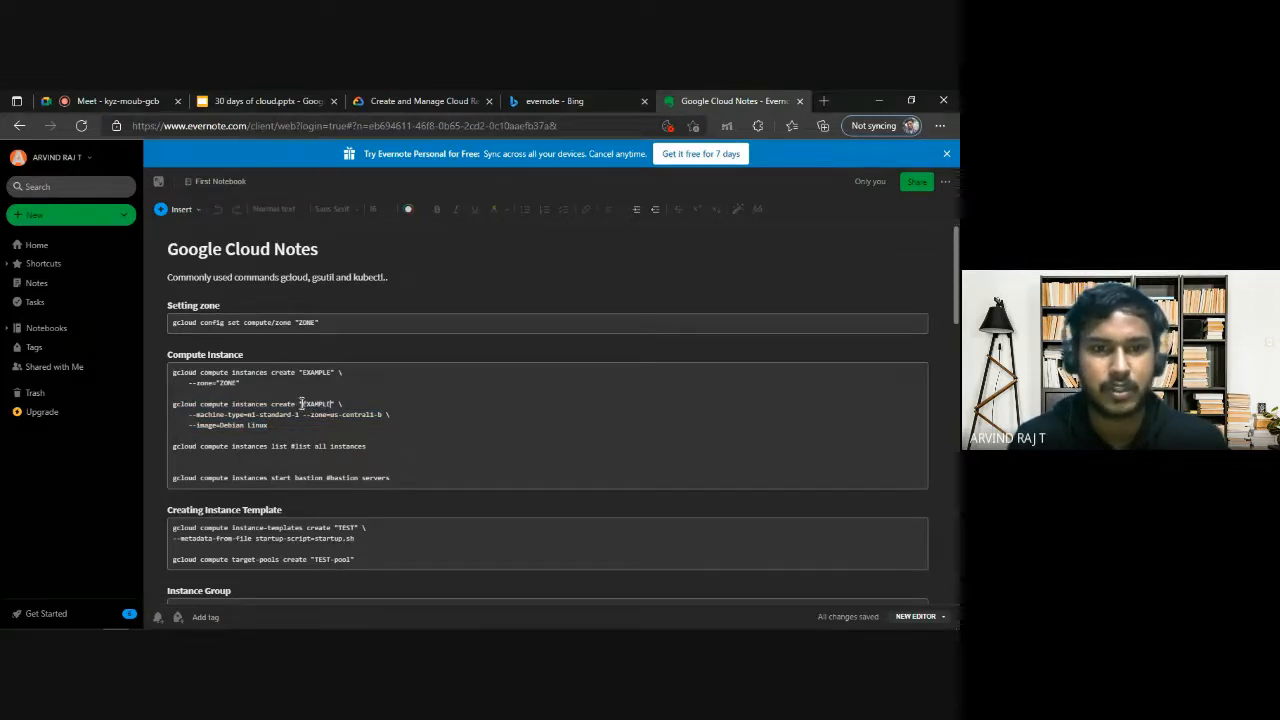
Return to the lab instructions and copy the instance name nucleus-jumphost from the Task 1 requirements.
{"action": "left_click", "coordinate": [276, 92]}
{"action": "left_click", "coordinate": [415, 98]}
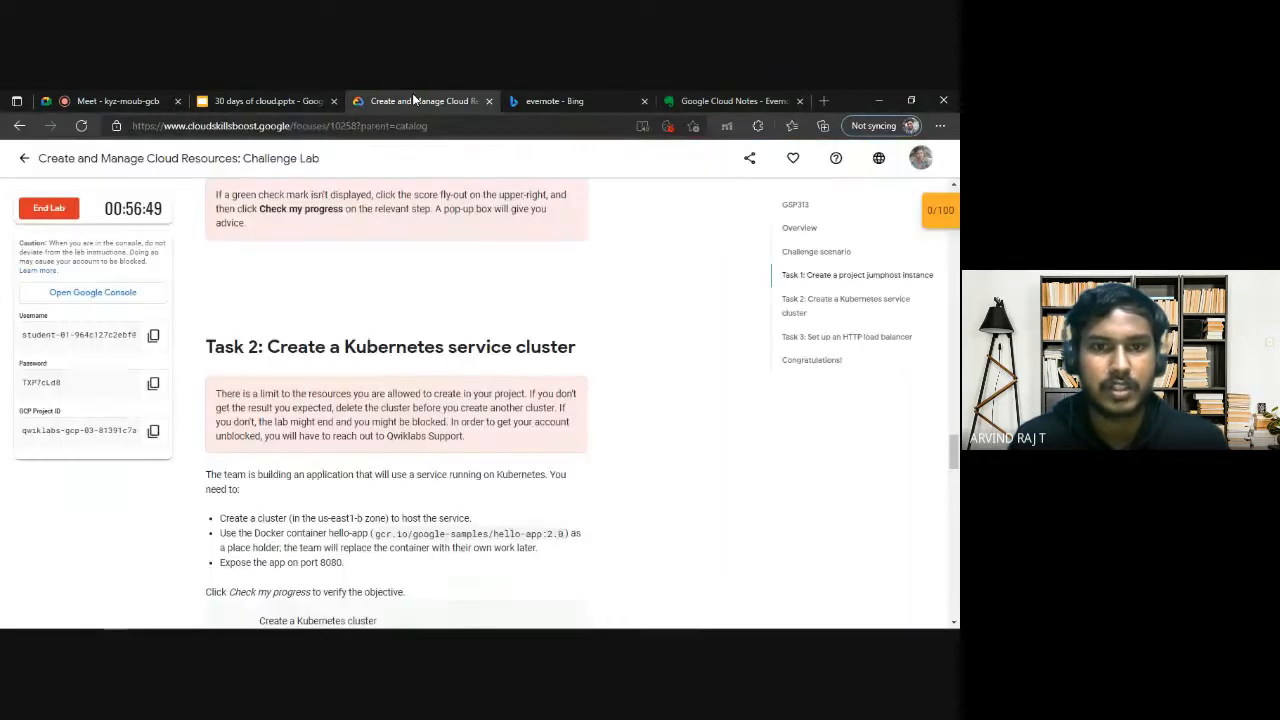
{"action": "scroll", "coordinate": [226, 390], "scroll_direction": "down", "scroll_amount": 2}
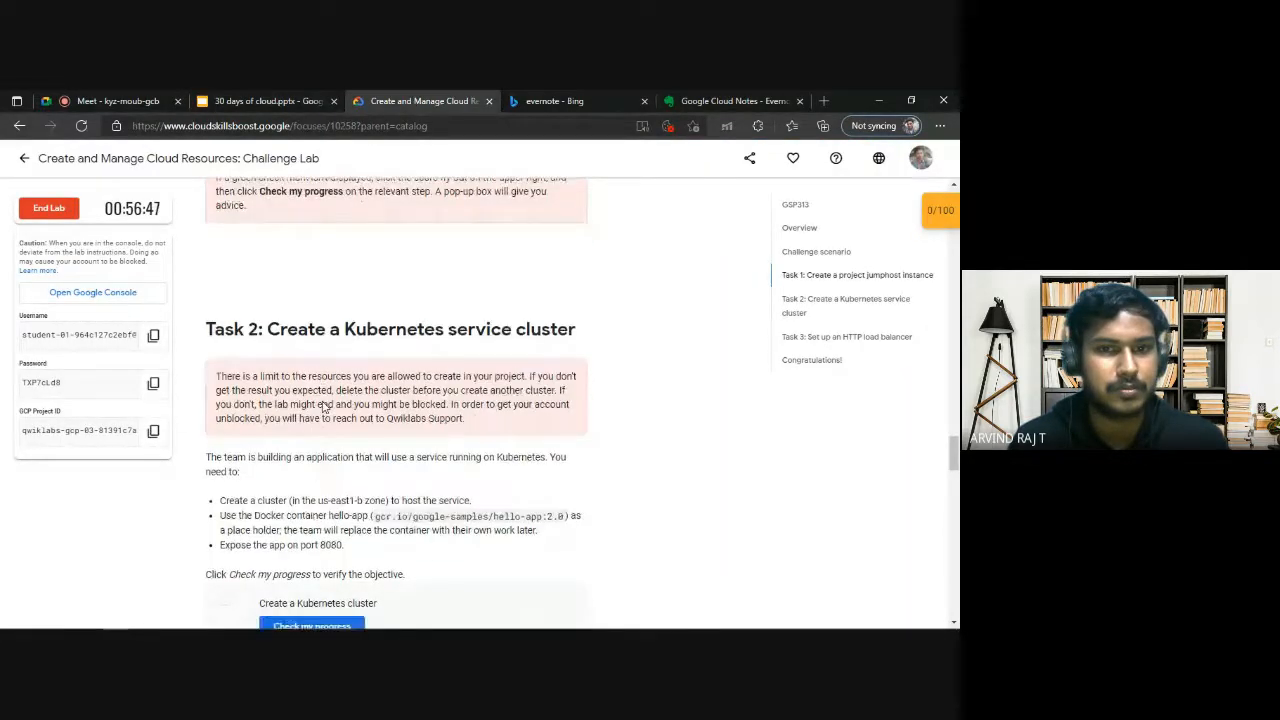
{"action": "scroll", "coordinate": [315, 313], "scroll_direction": "up", "scroll_amount": 5}
{"action": "left_click", "coordinate": [316, 313]}
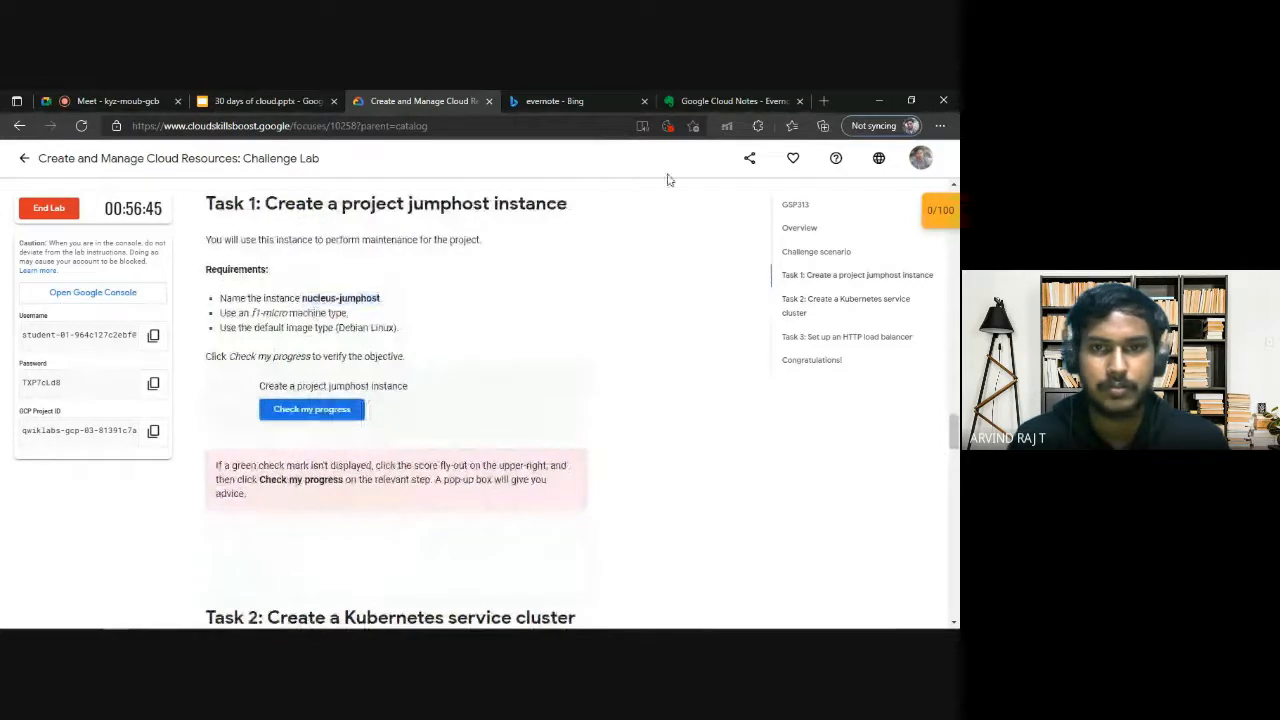
Switch to the Google Cloud console window and set the new VM instance's name to nucleus-jumphost.
{"action": "mouse_move", "coordinate": [116, 619]}
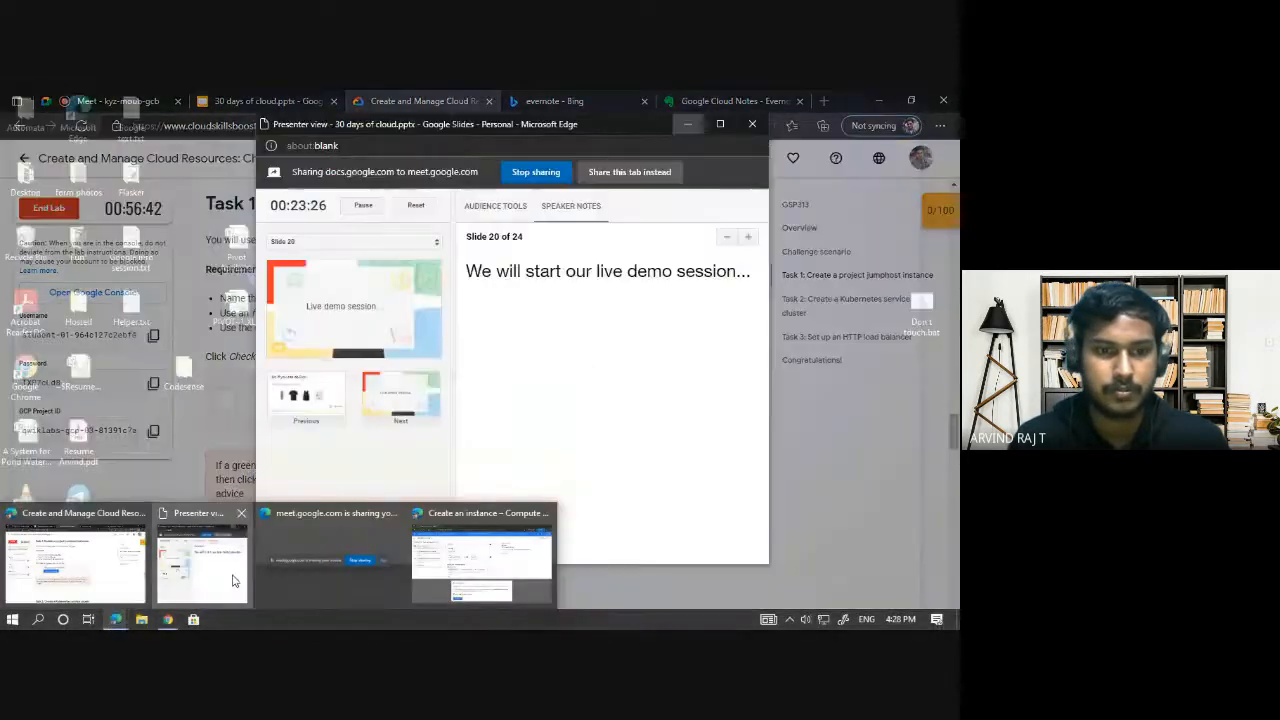
{"action": "left_click", "coordinate": [206, 560]}
{"action": "left_click", "coordinate": [687, 124]}
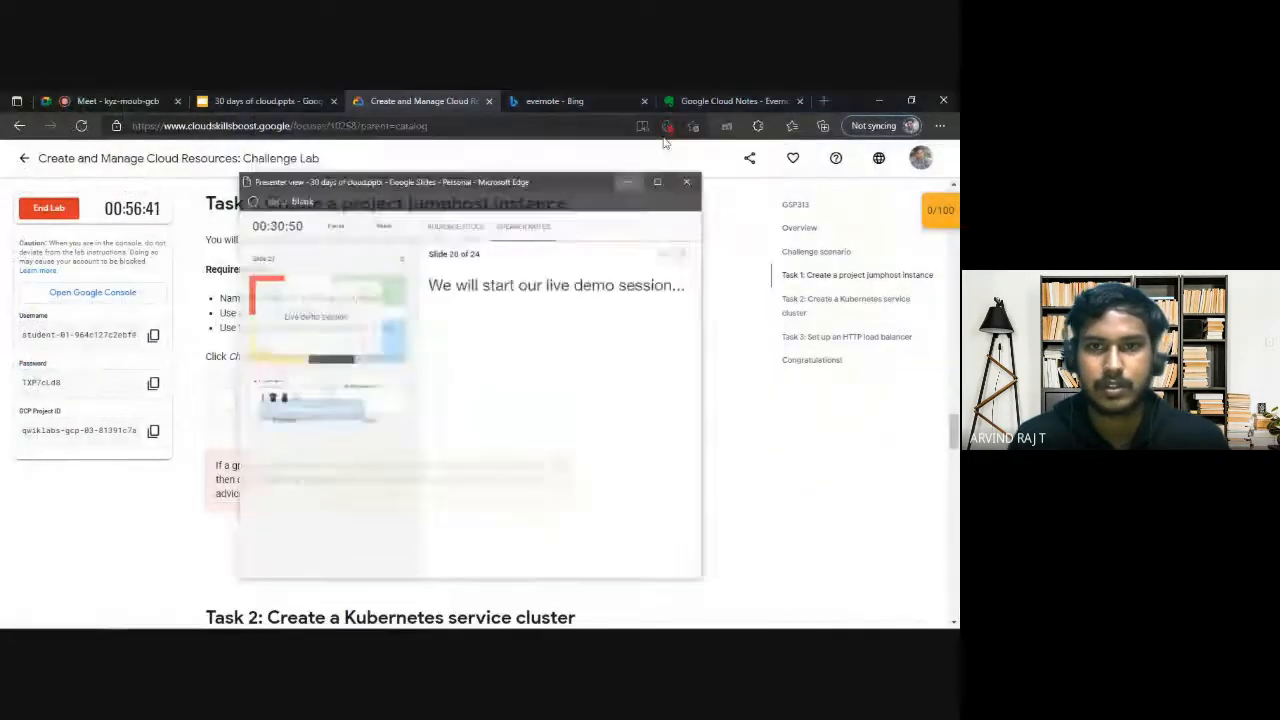
{"action": "mouse_move", "coordinate": [115, 621]}
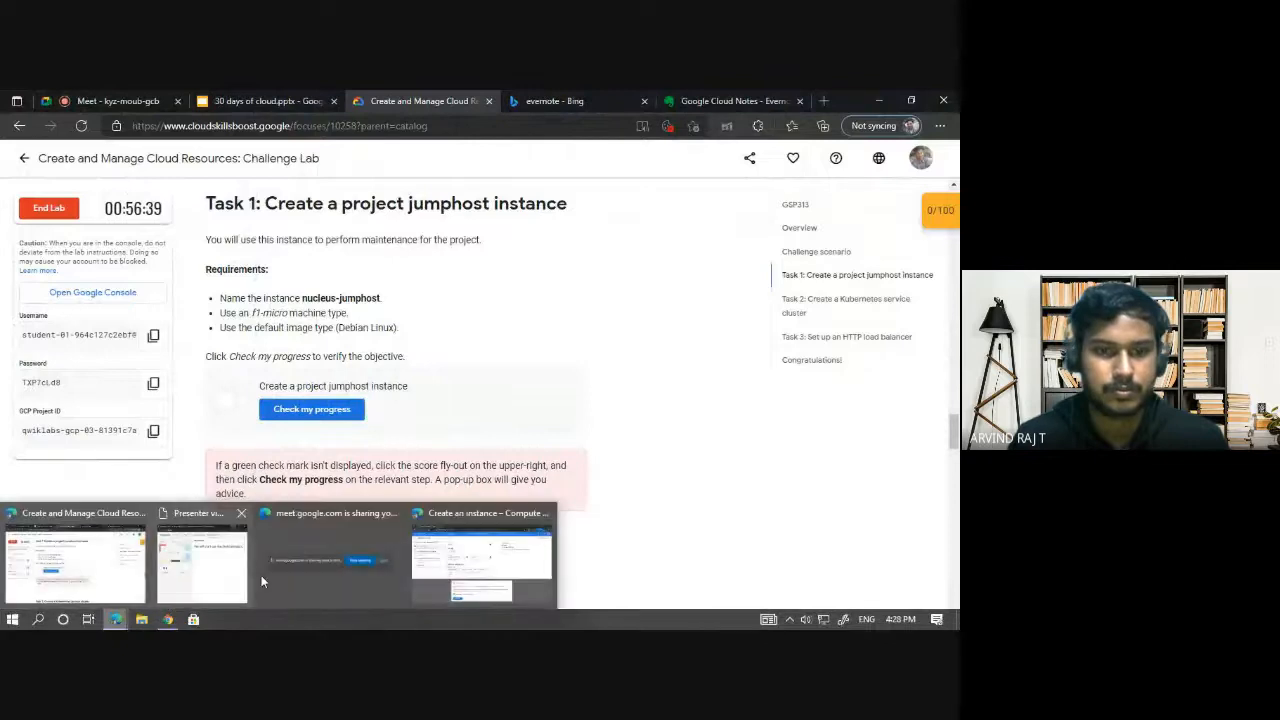
{"action": "left_click", "coordinate": [455, 555]}
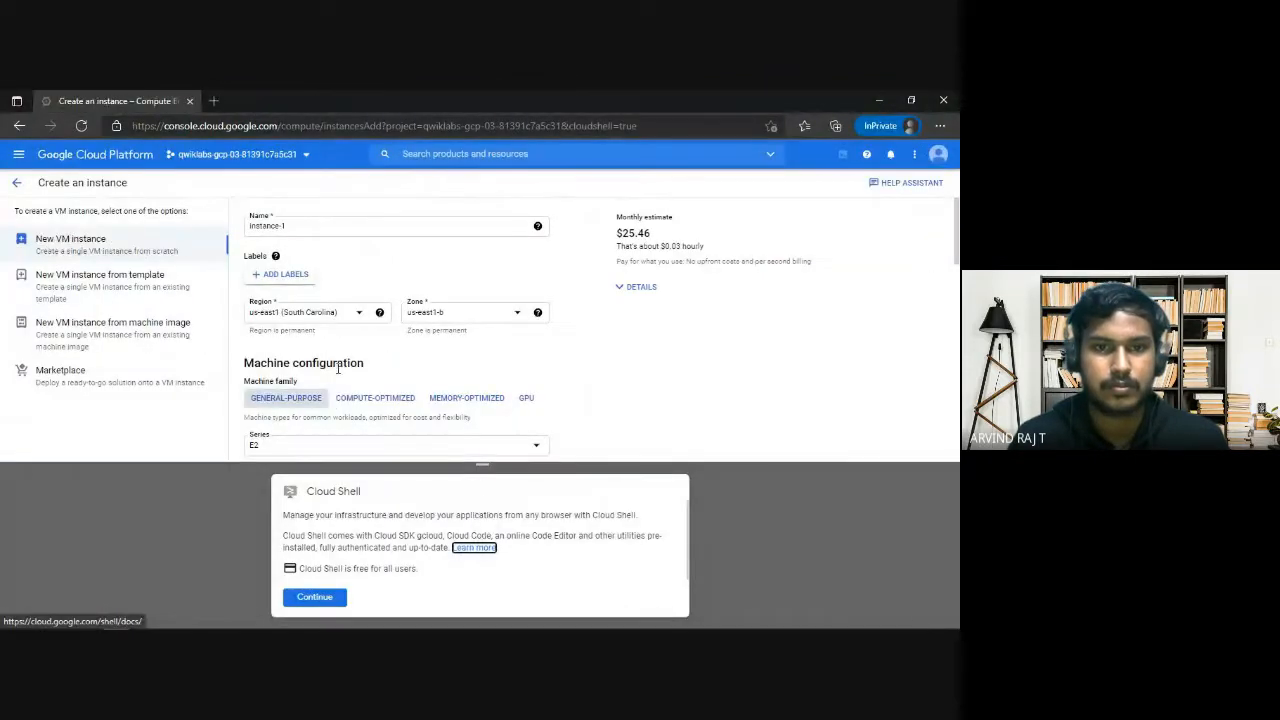
{"action": "triple_click", "coordinate": [324, 227]}
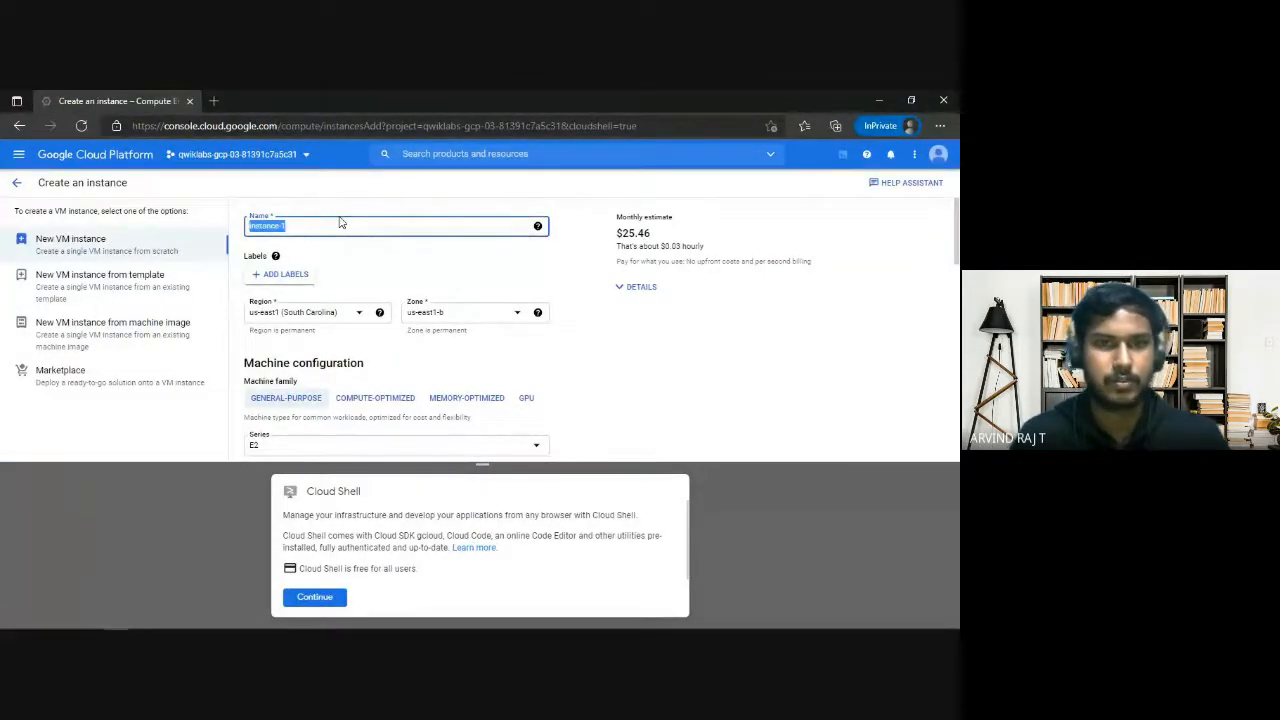
{"action": "scroll", "coordinate": [434, 316], "scroll_direction": "down", "scroll_amount": 1}
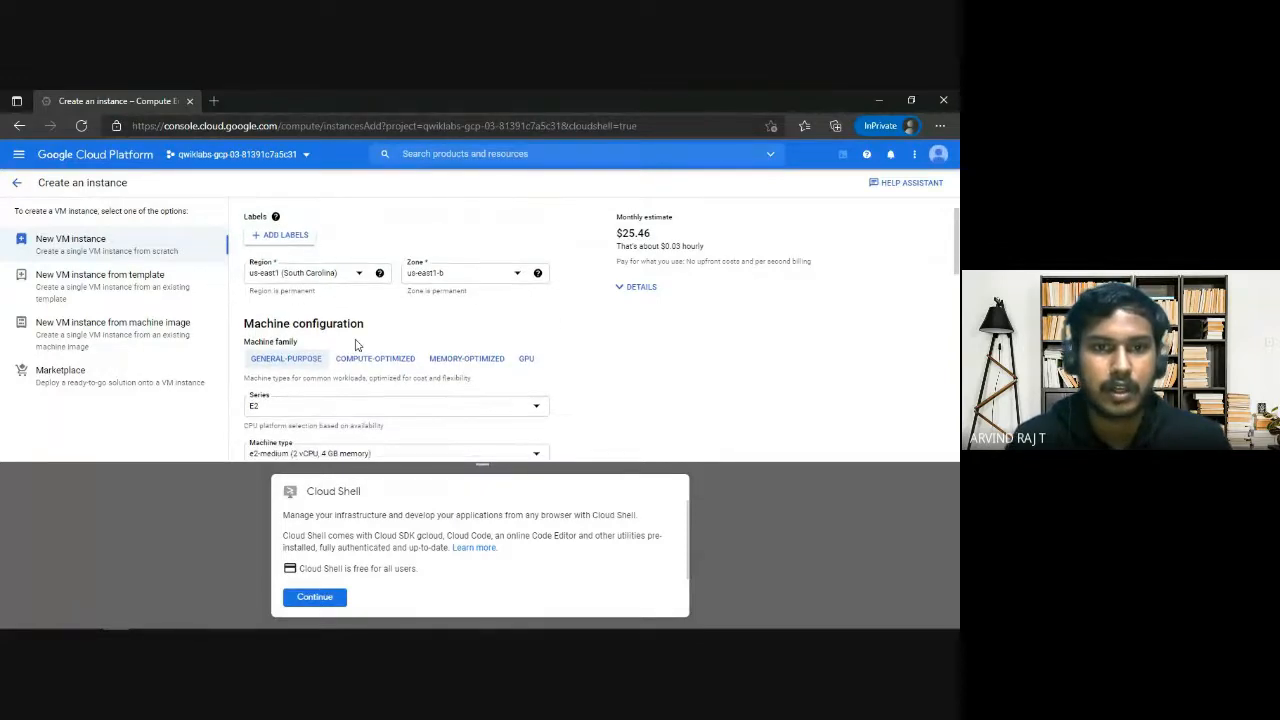
Check the lab's challenge scenario and task descriptions for the region and zone to use, then return to the instance form.
{"action": "key", "text": "alt+Tab"}
{"action": "scroll", "coordinate": [288, 330], "scroll_direction": "up", "scroll_amount": 6}
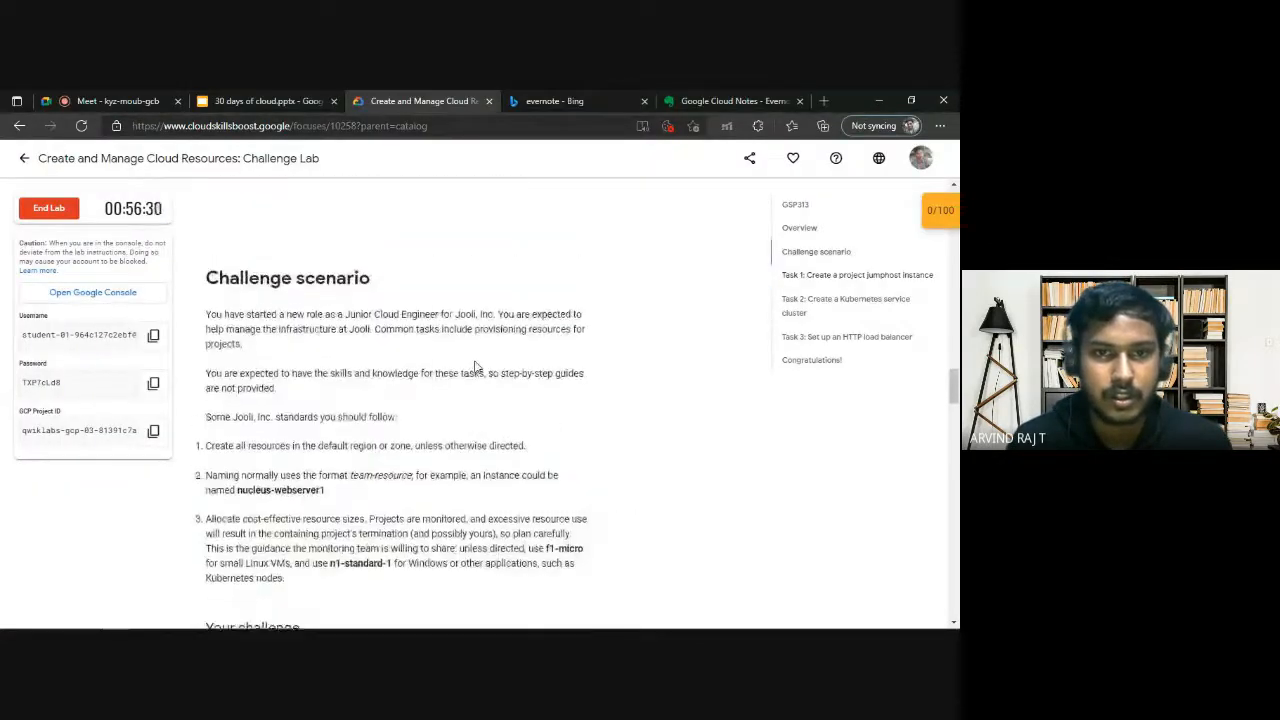
{"action": "scroll", "coordinate": [380, 365], "scroll_direction": "down", "scroll_amount": 2}
{"action": "scroll", "coordinate": [500, 400], "scroll_direction": "up", "scroll_amount": 8}
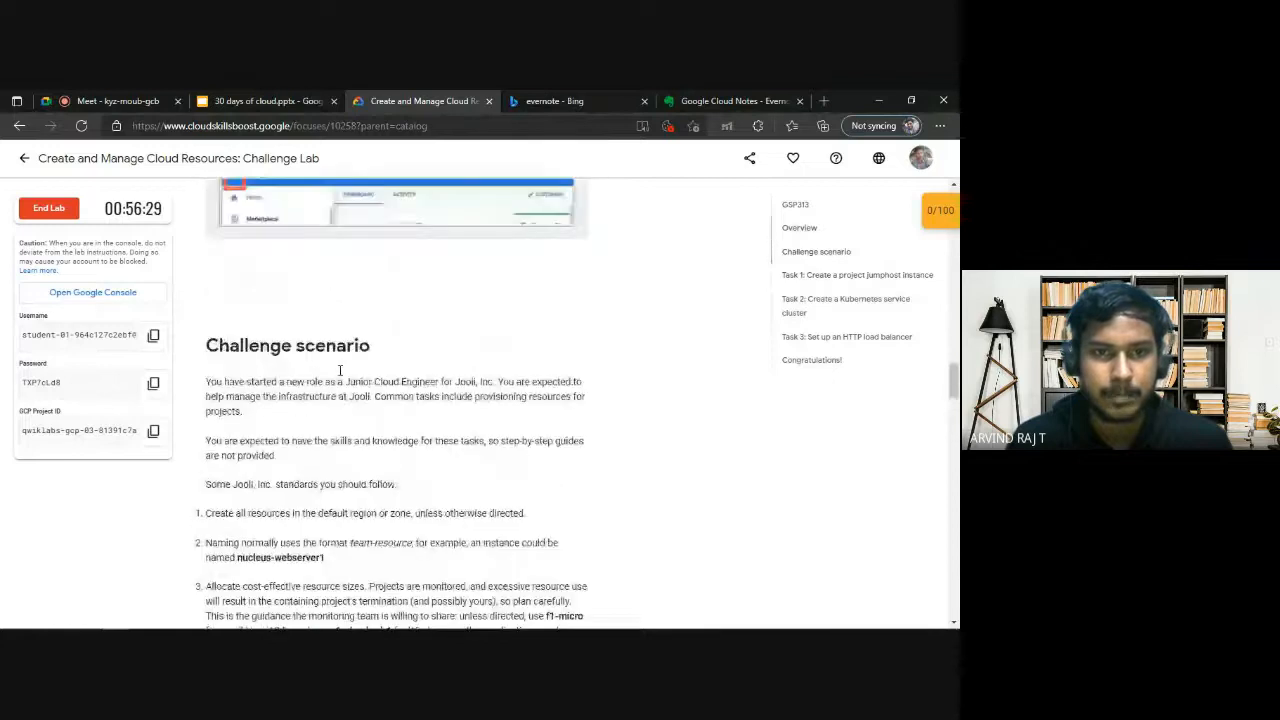
{"action": "scroll", "coordinate": [502, 401], "scroll_direction": "down", "scroll_amount": 12}
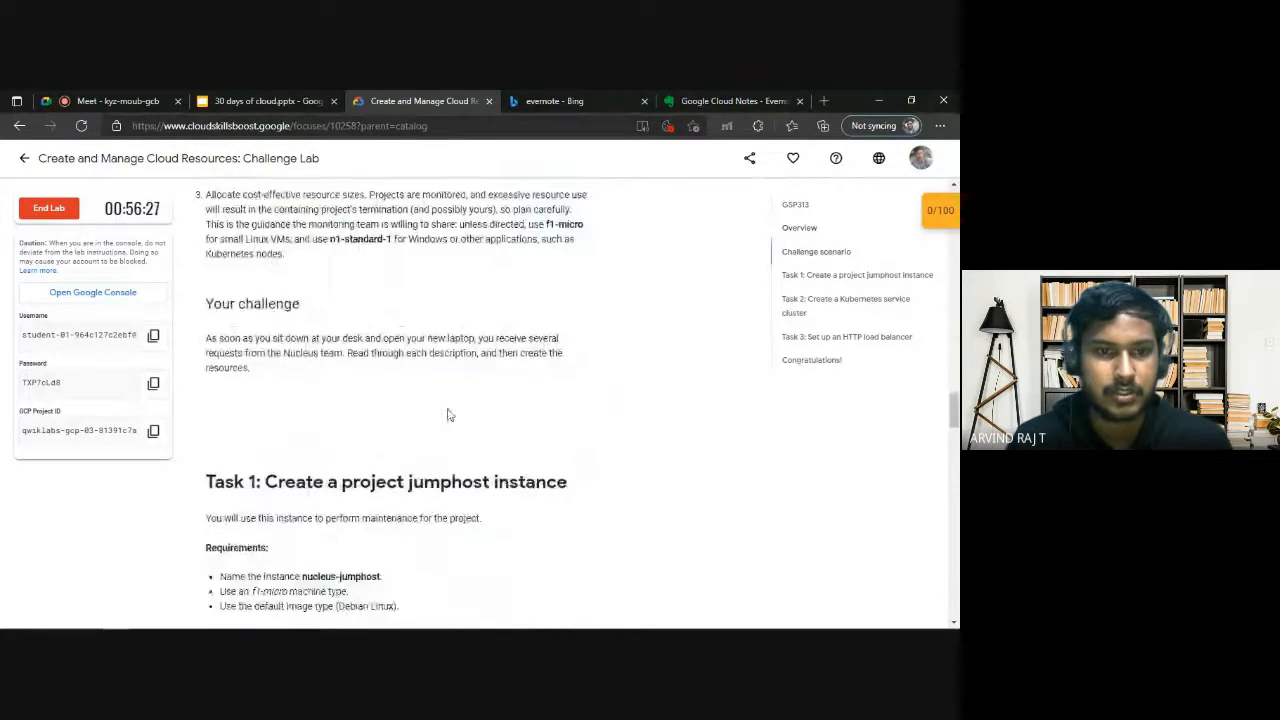
{"action": "scroll", "coordinate": [434, 391], "scroll_direction": "down", "scroll_amount": 5}
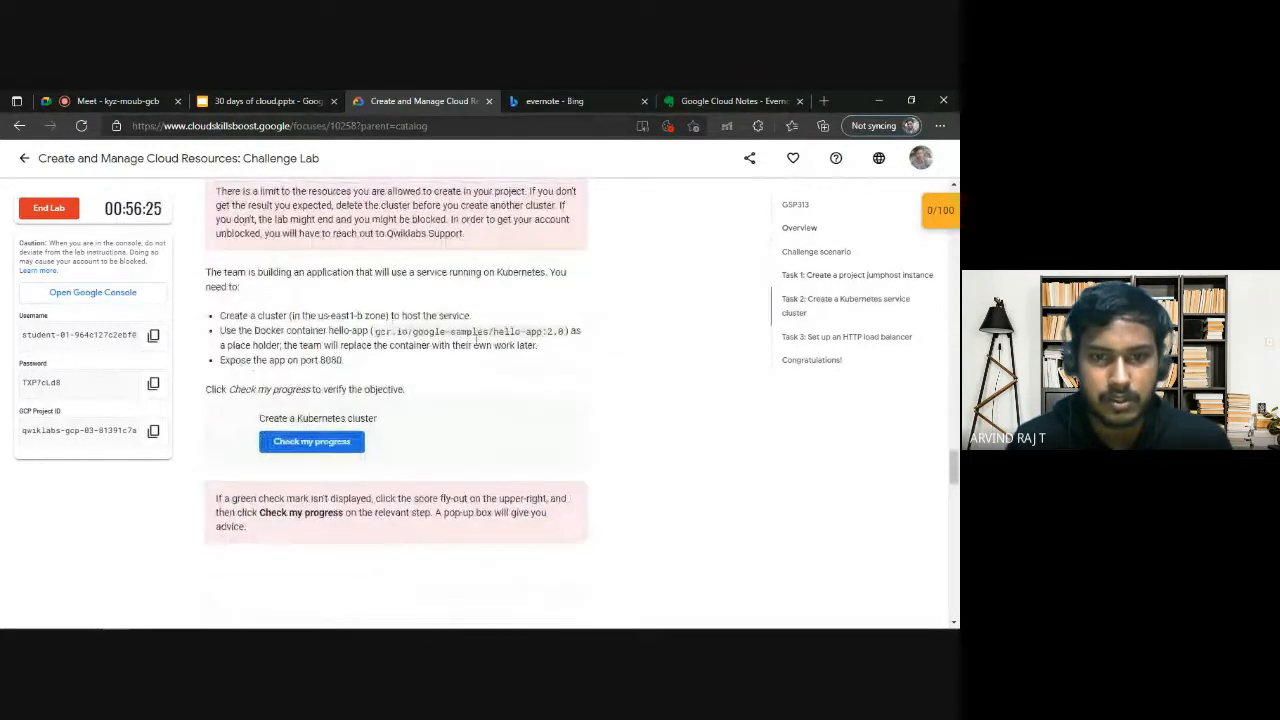
{"action": "scroll", "coordinate": [395, 365], "scroll_direction": "up", "scroll_amount": 6}
{"action": "key", "text": "alt+Tab"}
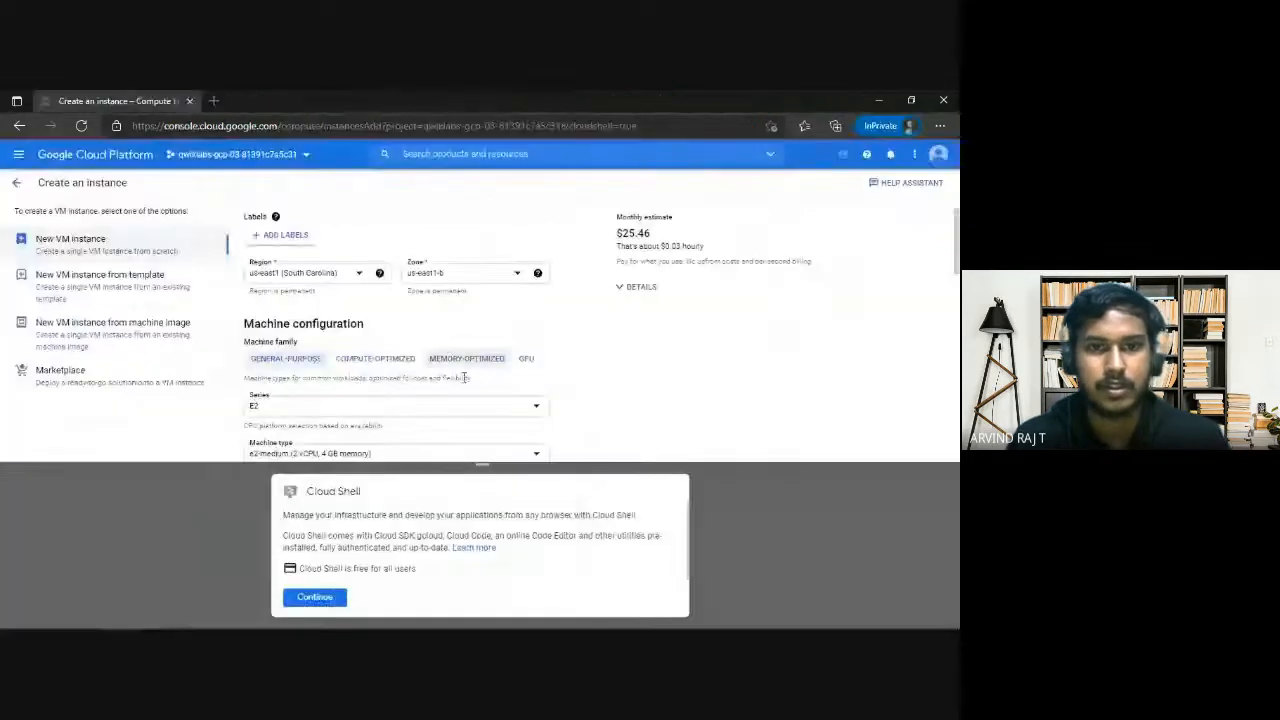
Recheck the required machine type in the lab, and set the instance's series to N1 and its machine type to f1-micro.
{"action": "scroll", "coordinate": [400, 335], "scroll_direction": "down", "scroll_amount": 1}
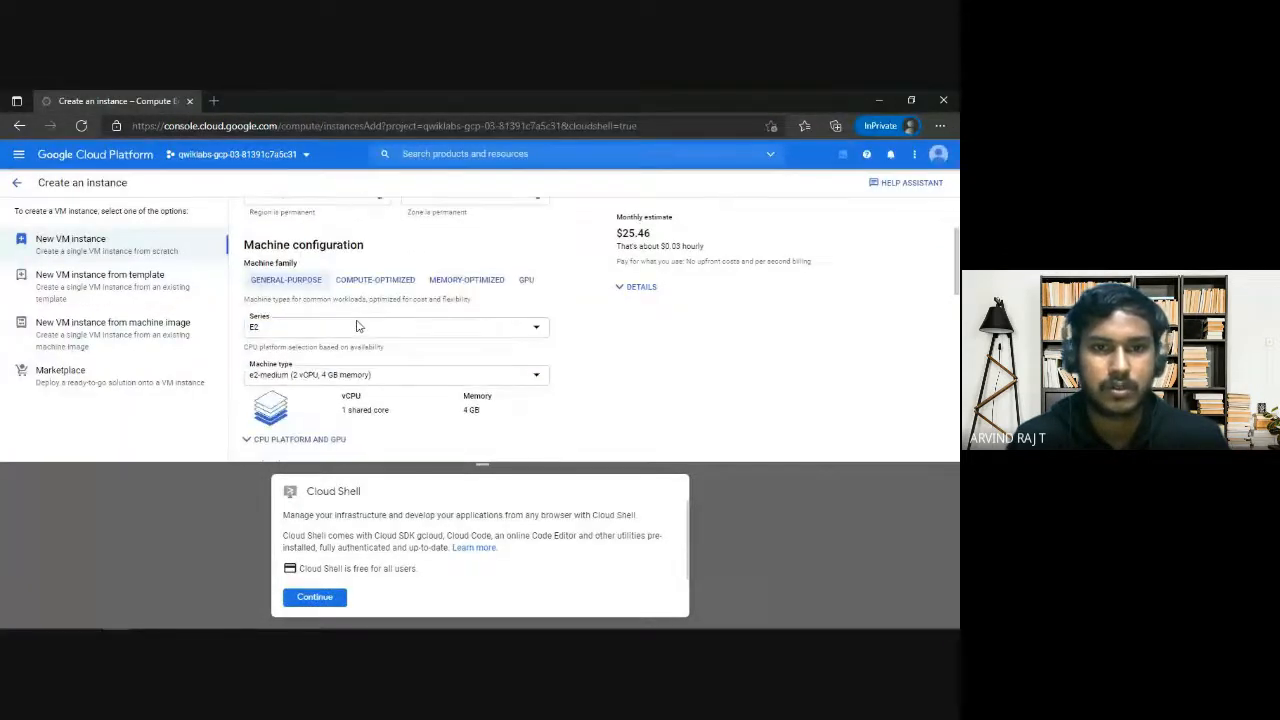
{"action": "key", "text": "alt+Tab"}
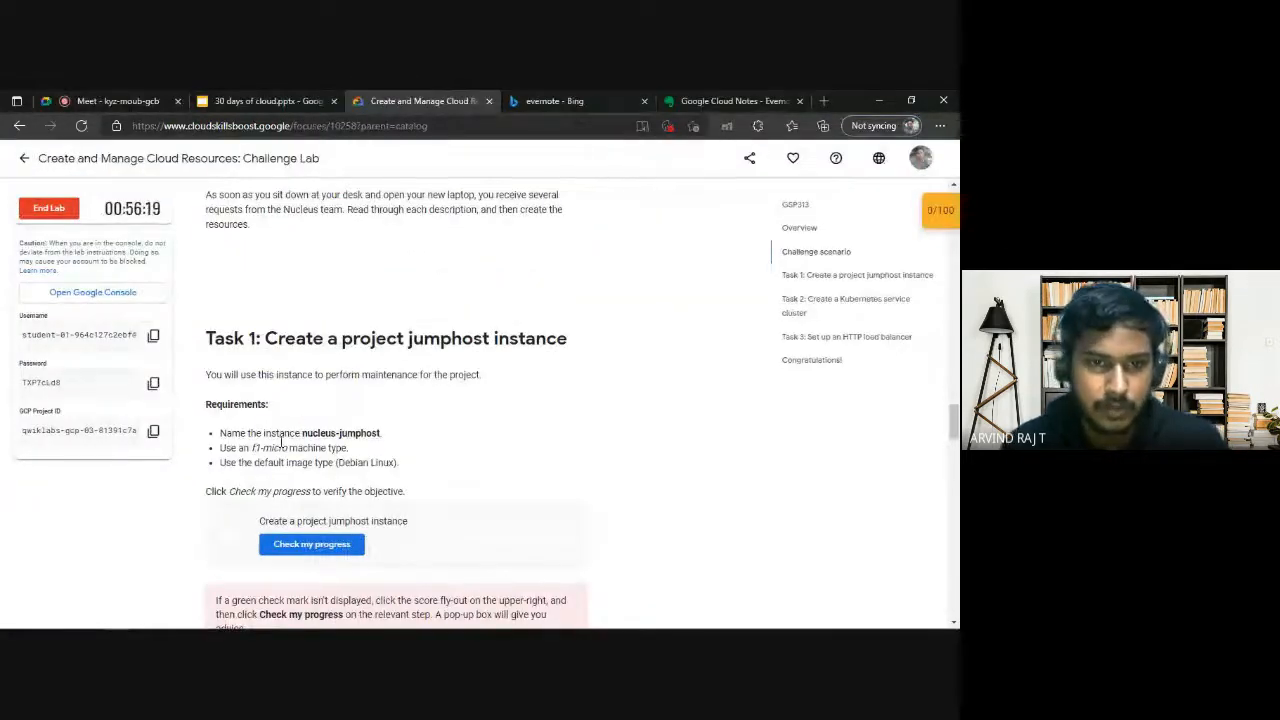
{"action": "key", "text": "alt+Tab"}
{"action": "left_click", "coordinate": [463, 328]}
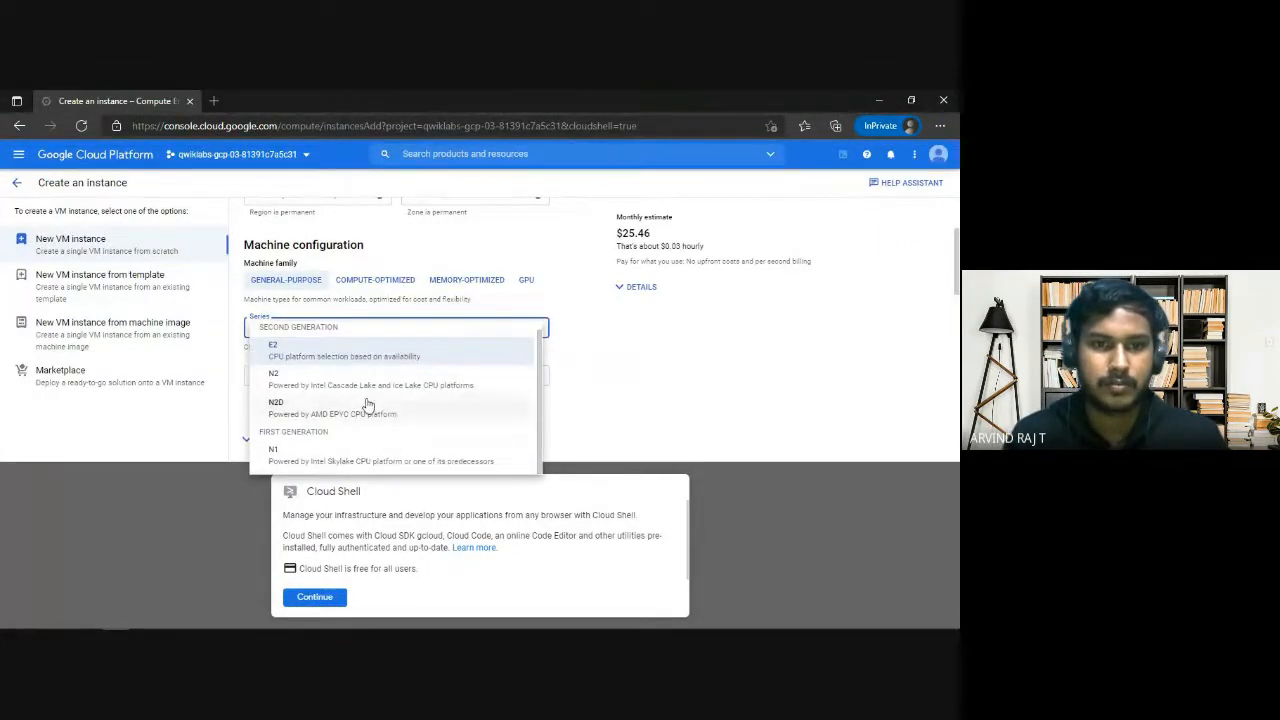
{"action": "left_click", "coordinate": [574, 349]}
{"action": "scroll", "coordinate": [417, 380], "scroll_direction": "down", "scroll_amount": 1}
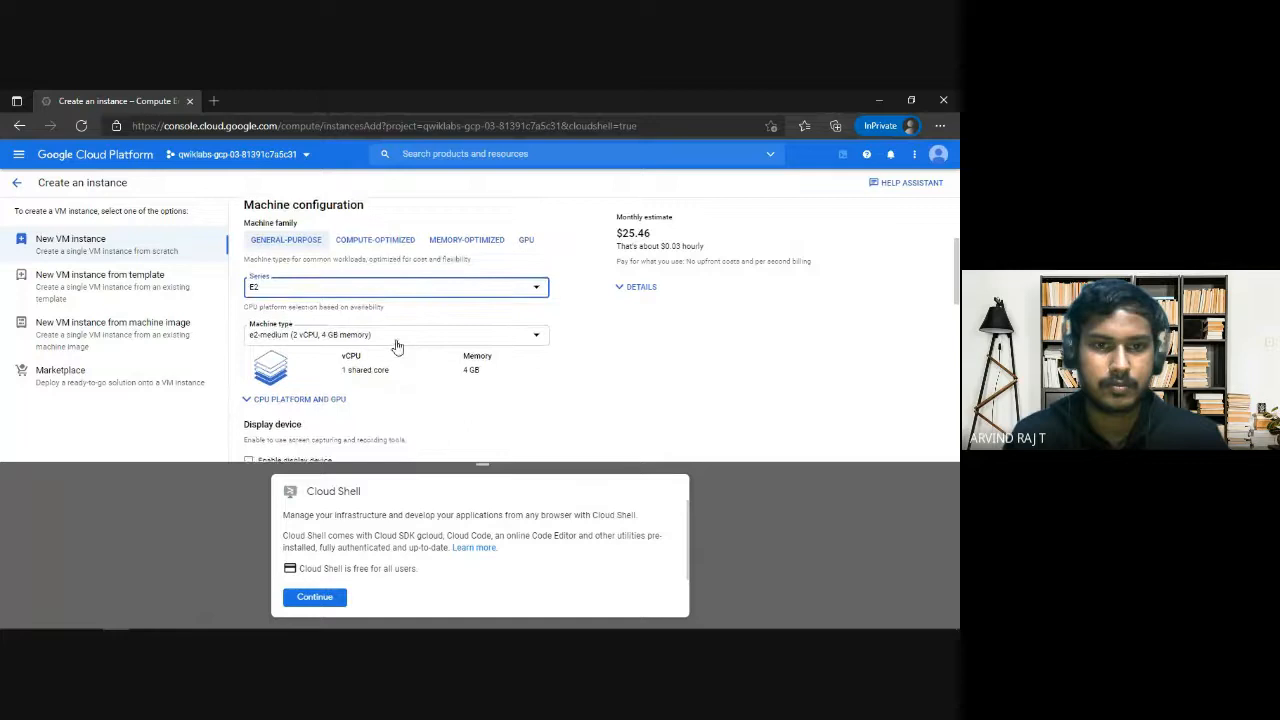
{"action": "left_click", "coordinate": [428, 290]}
{"action": "left_click", "coordinate": [355, 416]}
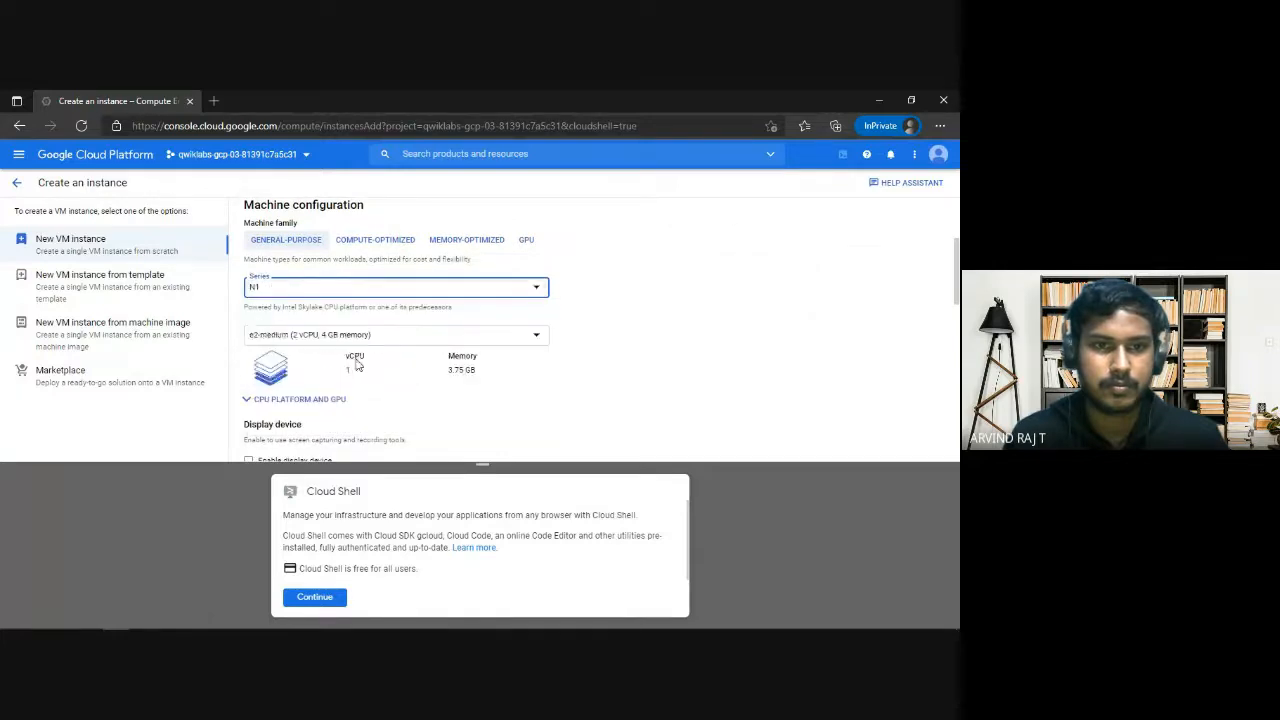
{"action": "left_click", "coordinate": [357, 343]}
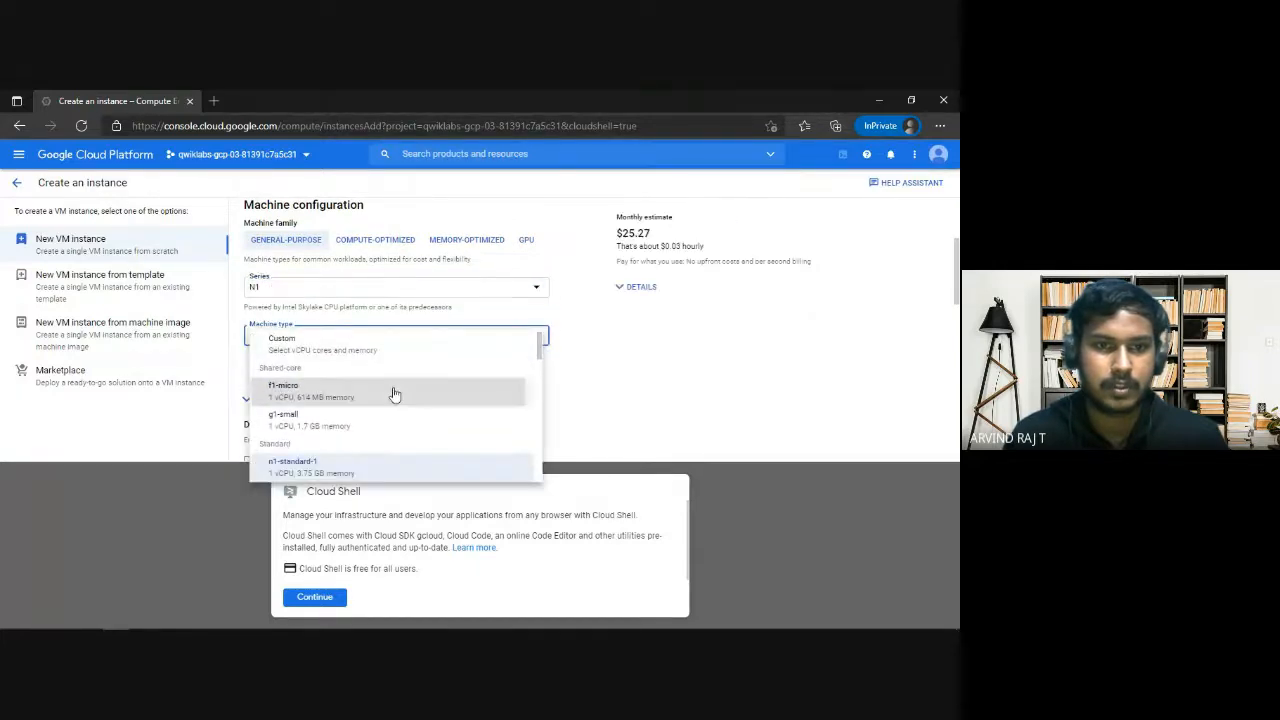
{"action": "left_click", "coordinate": [394, 394]}
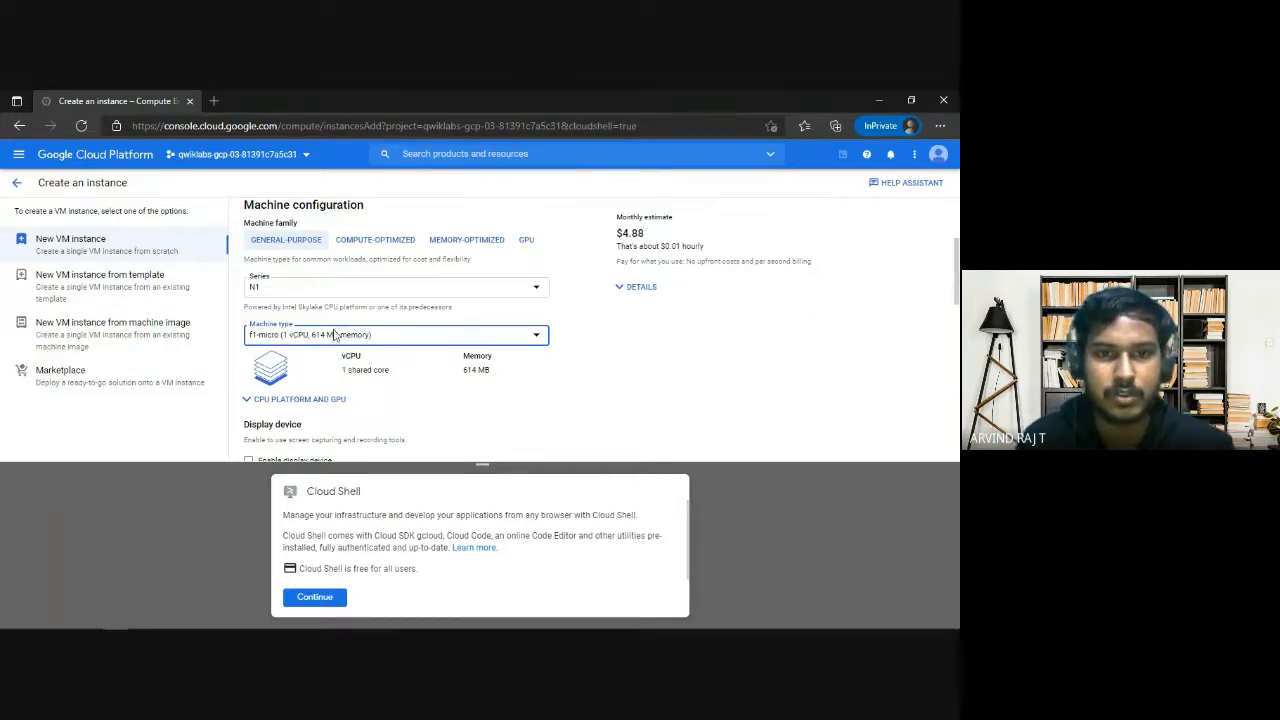
Compare the boot disk image in the instance form with the default image type required by the lab's Task 1.
{"action": "scroll", "coordinate": [533, 373], "scroll_direction": "down", "scroll_amount": 1}
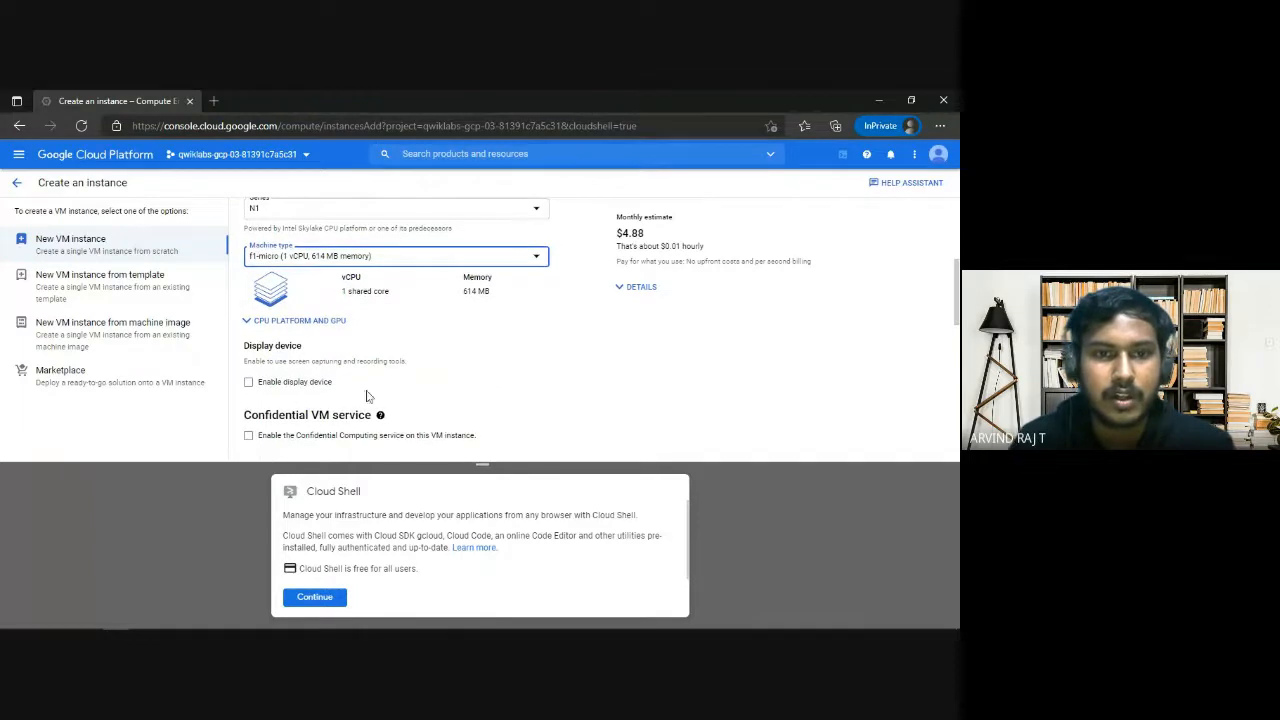
{"action": "scroll", "coordinate": [366, 377], "scroll_direction": "up", "scroll_amount": 1}
{"action": "scroll", "coordinate": [366, 377], "scroll_direction": "down", "scroll_amount": 4}
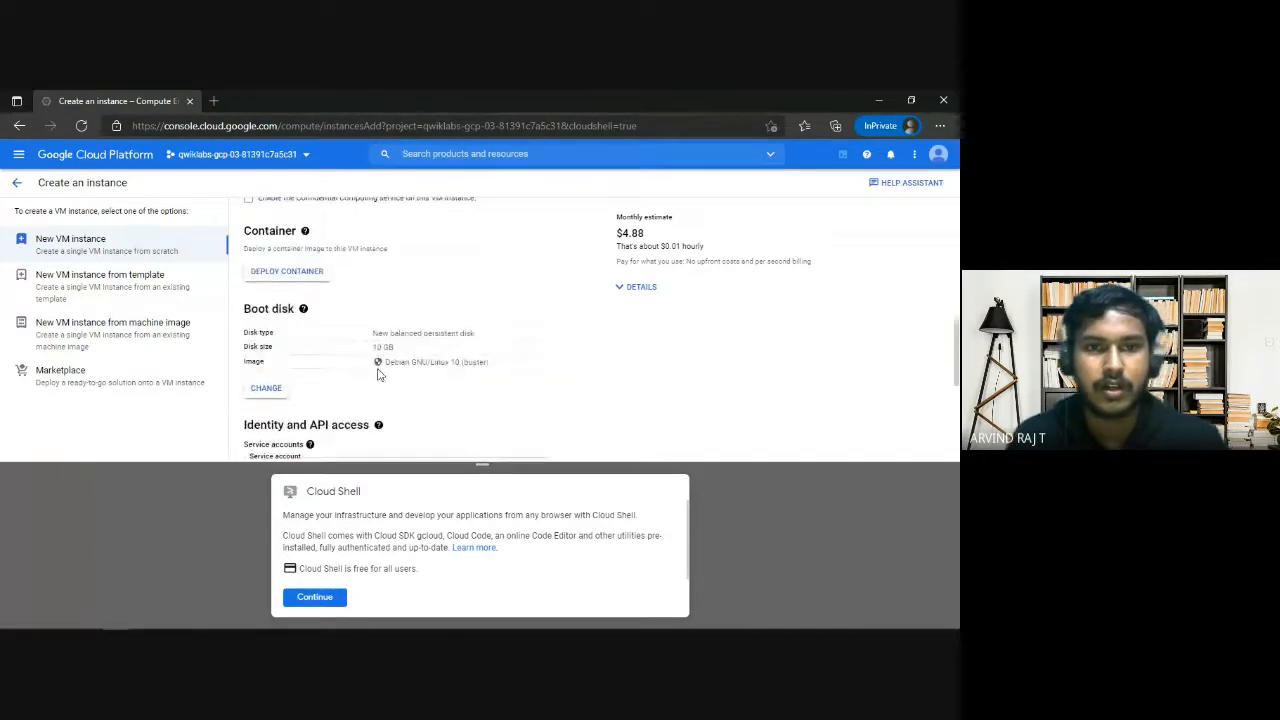
{"action": "key", "text": "alt+Tab"}
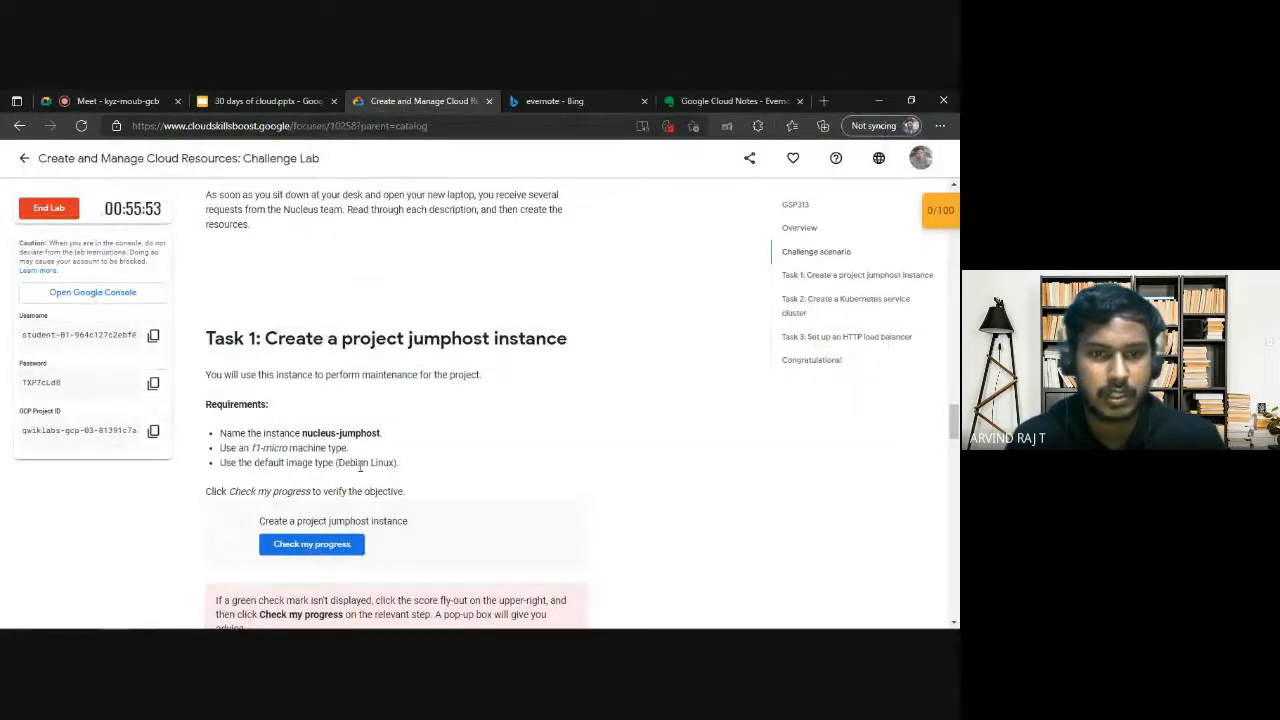
{"action": "key", "text": "alt+Tab"}
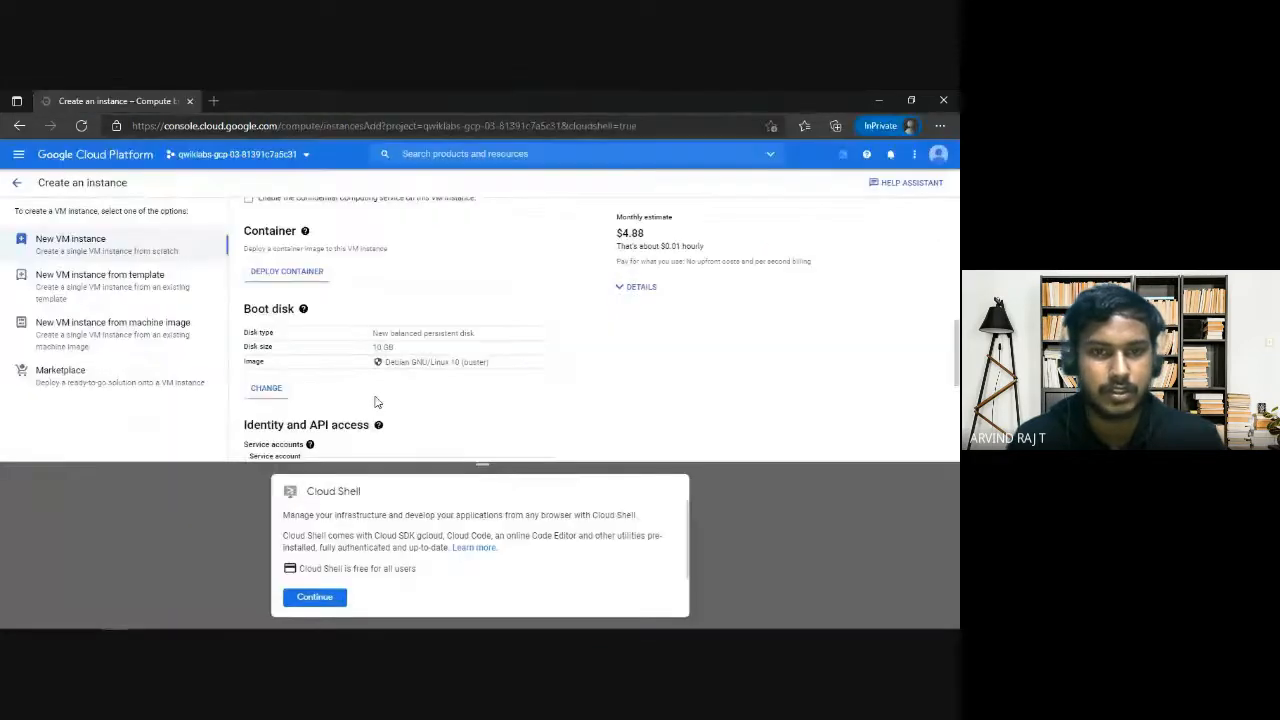
{"action": "scroll", "coordinate": [374, 403], "scroll_direction": "down", "scroll_amount": 1}
{"action": "scroll", "coordinate": [312, 375], "scroll_direction": "up", "scroll_amount": 1}
{"action": "scroll", "coordinate": [310, 372], "scroll_direction": "down", "scroll_amount": 1}
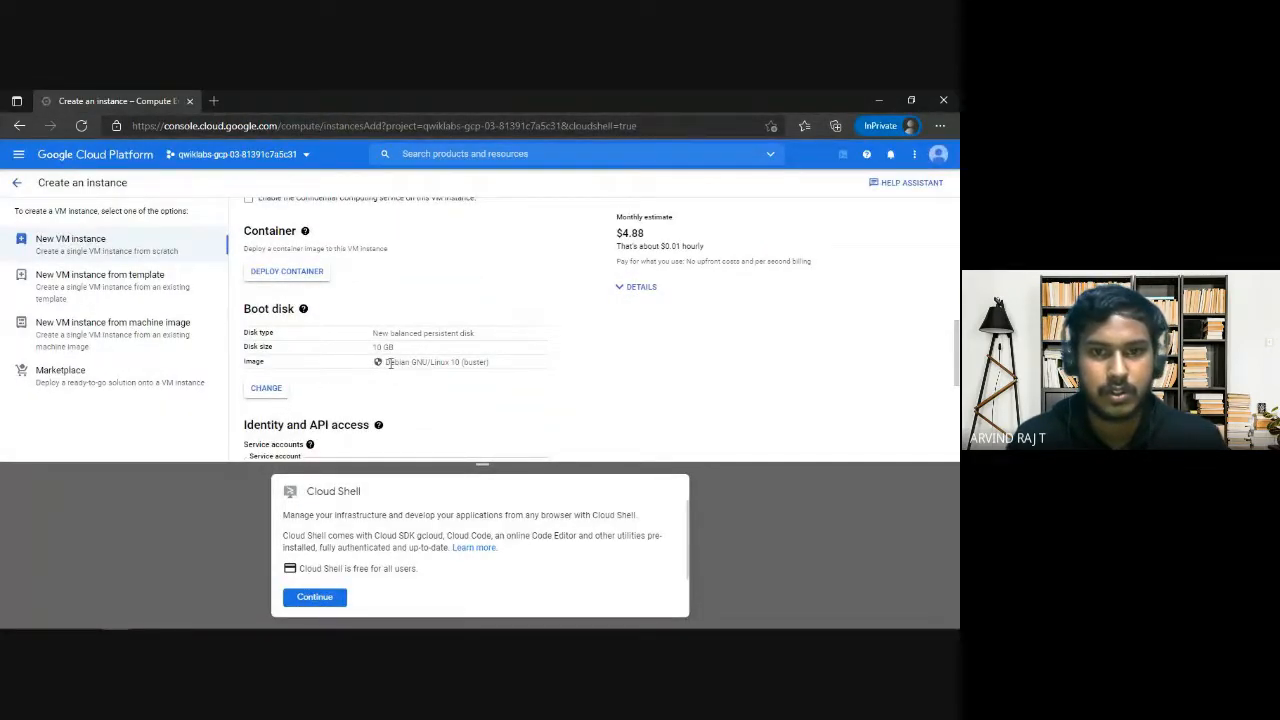
{"action": "key", "text": "alt+Tab"}
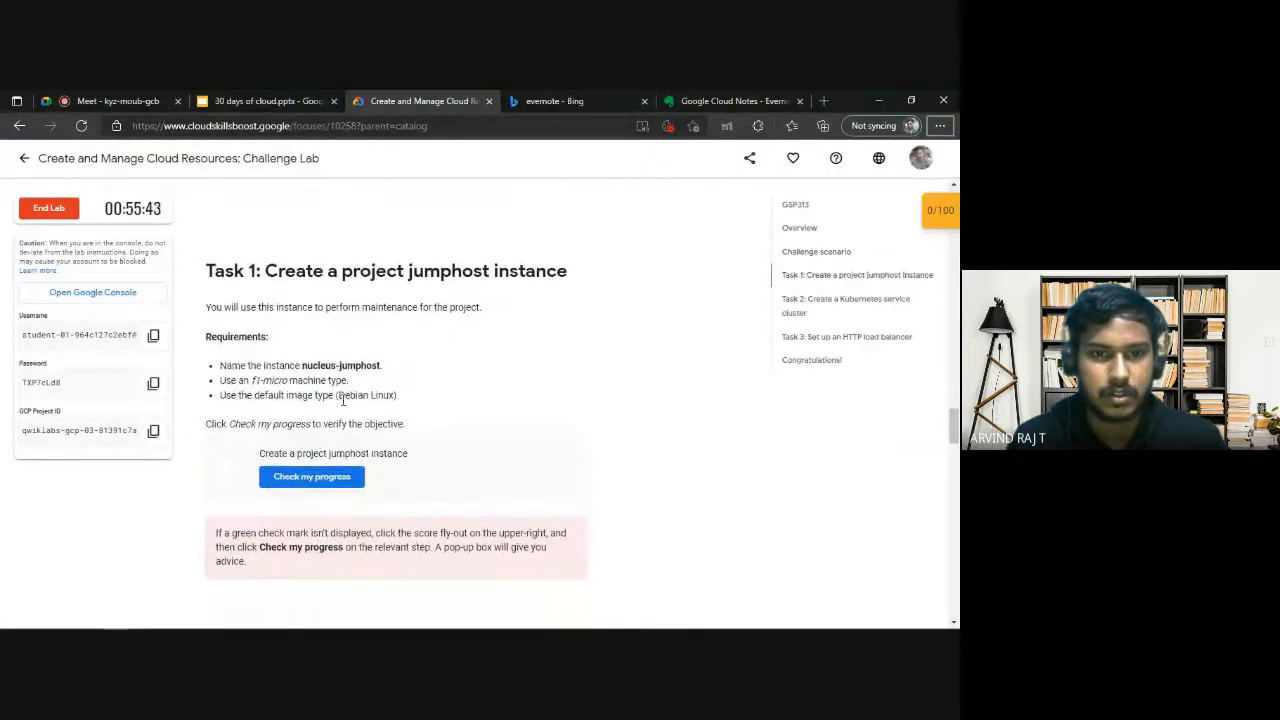
{"action": "left_click_drag", "start_coordinate": [339, 396], "coordinate": [381, 397]}
{"action": "left_click", "coordinate": [391, 396]}
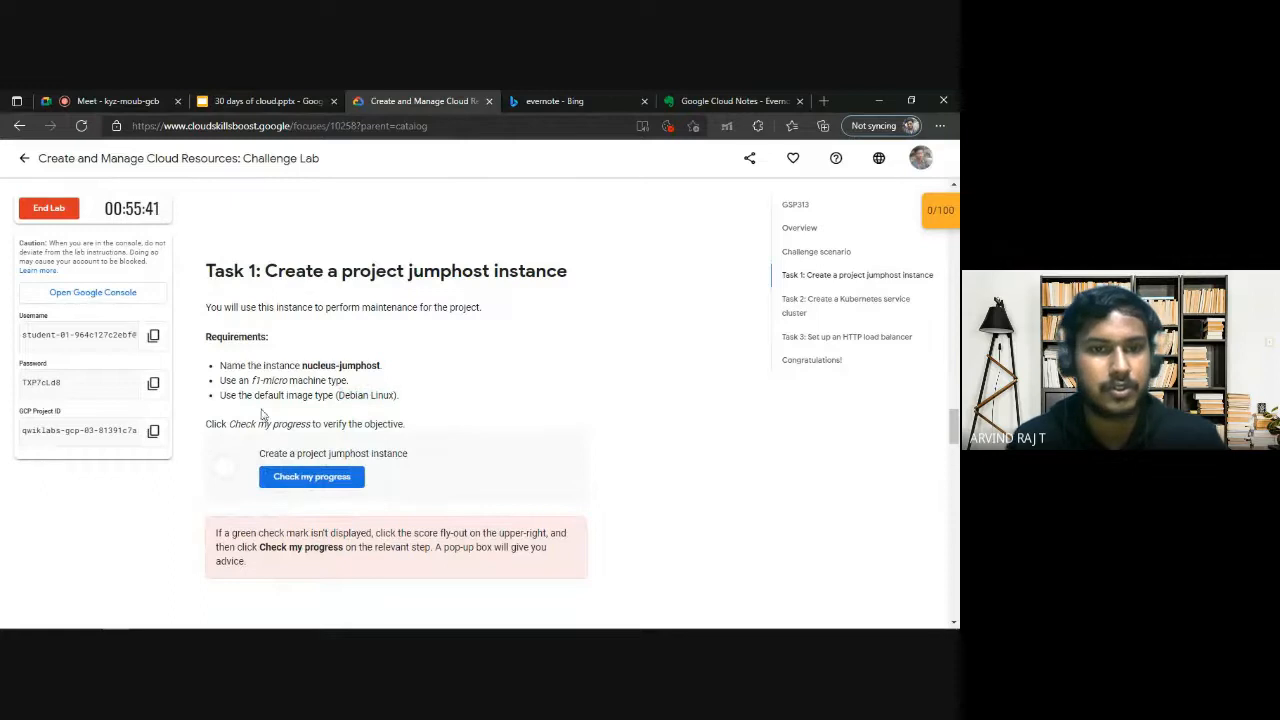
{"action": "key", "text": "alt+Tab"}
Review the name, region, zone and machine type in the instance form and create the nucleus-jumphost VM.
{"action": "scroll", "coordinate": [390, 420], "scroll_direction": "down", "scroll_amount": 5}
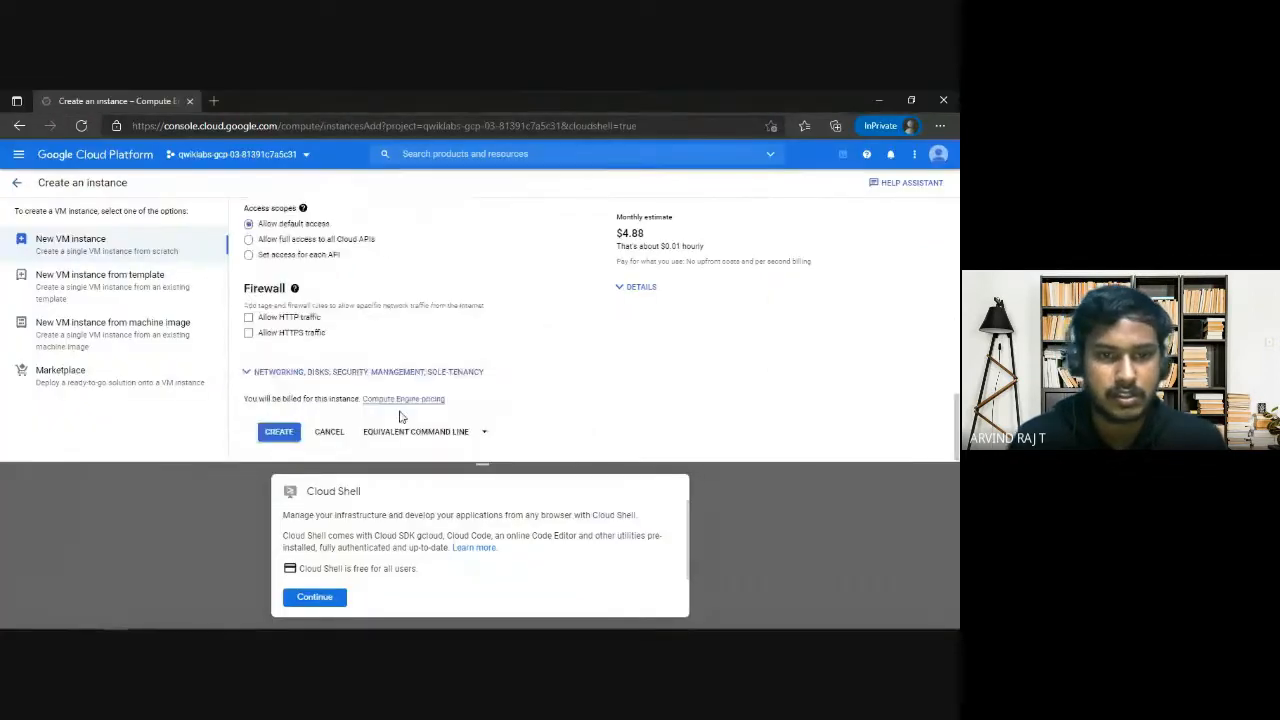
{"action": "scroll", "coordinate": [281, 441], "scroll_direction": "up", "scroll_amount": 10}
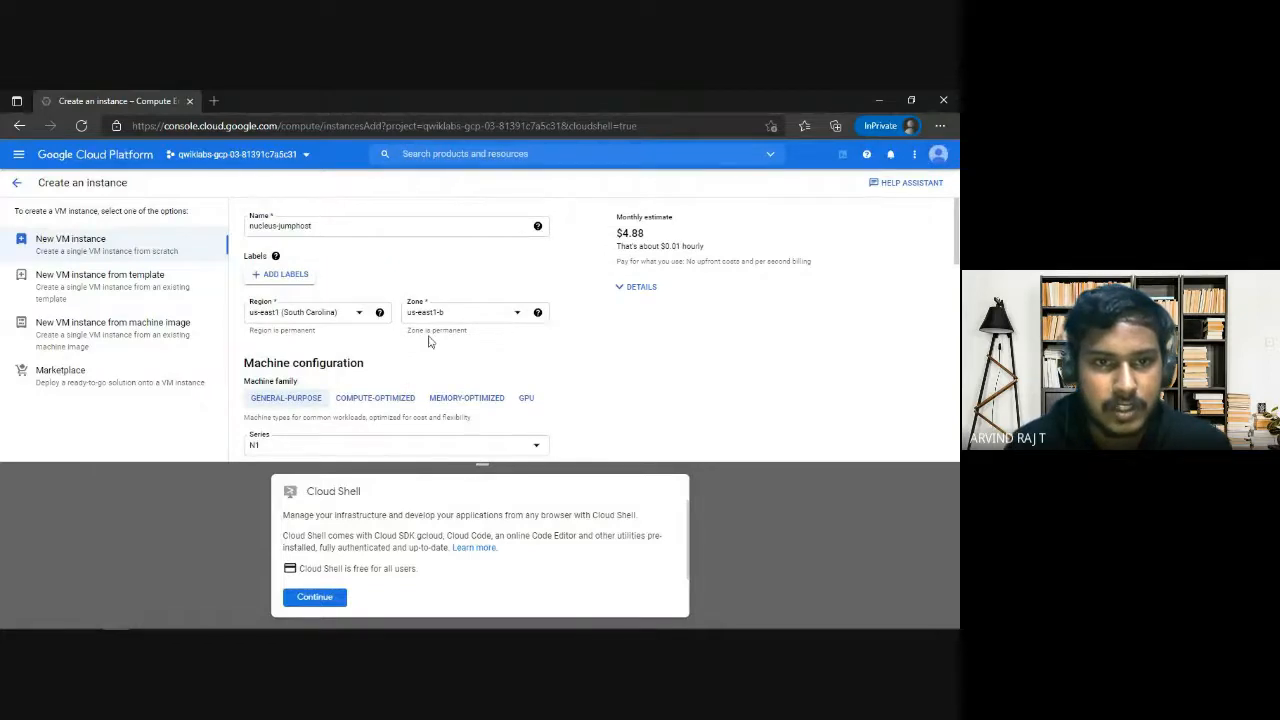
{"action": "scroll", "coordinate": [390, 330], "scroll_direction": "down", "scroll_amount": 2}
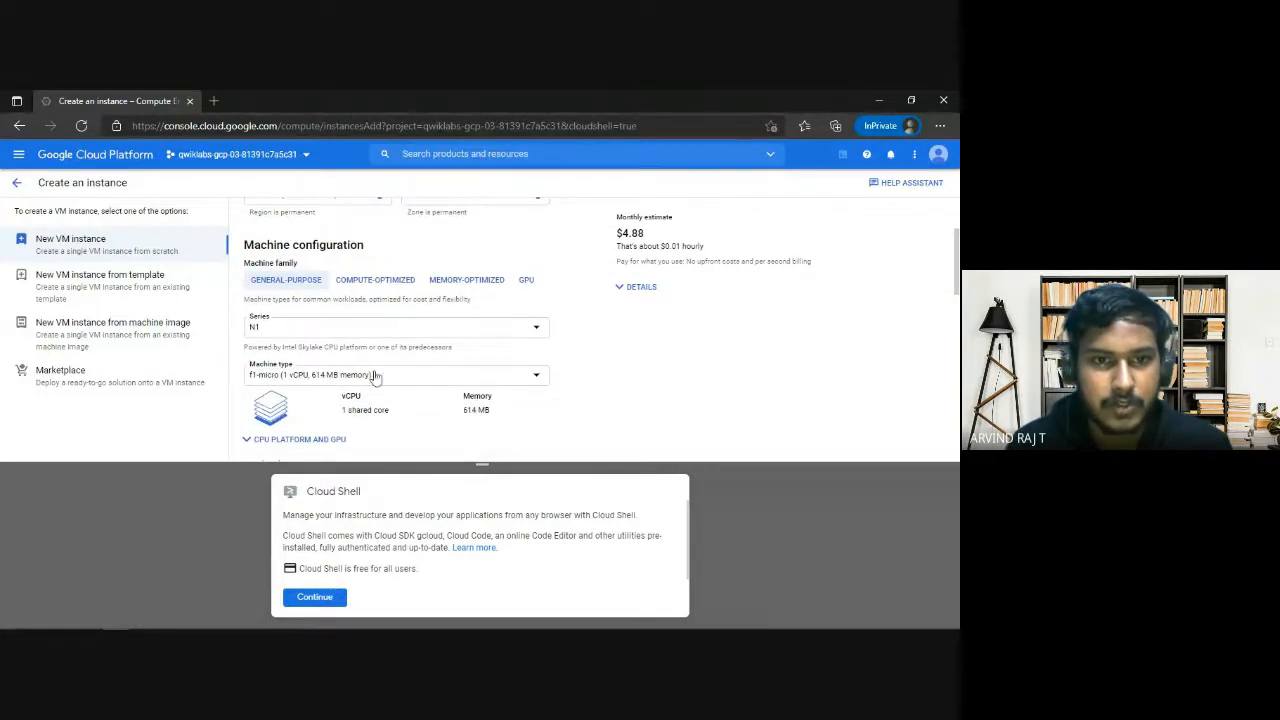
{"action": "scroll", "coordinate": [609, 394], "scroll_direction": "down", "scroll_amount": 12}
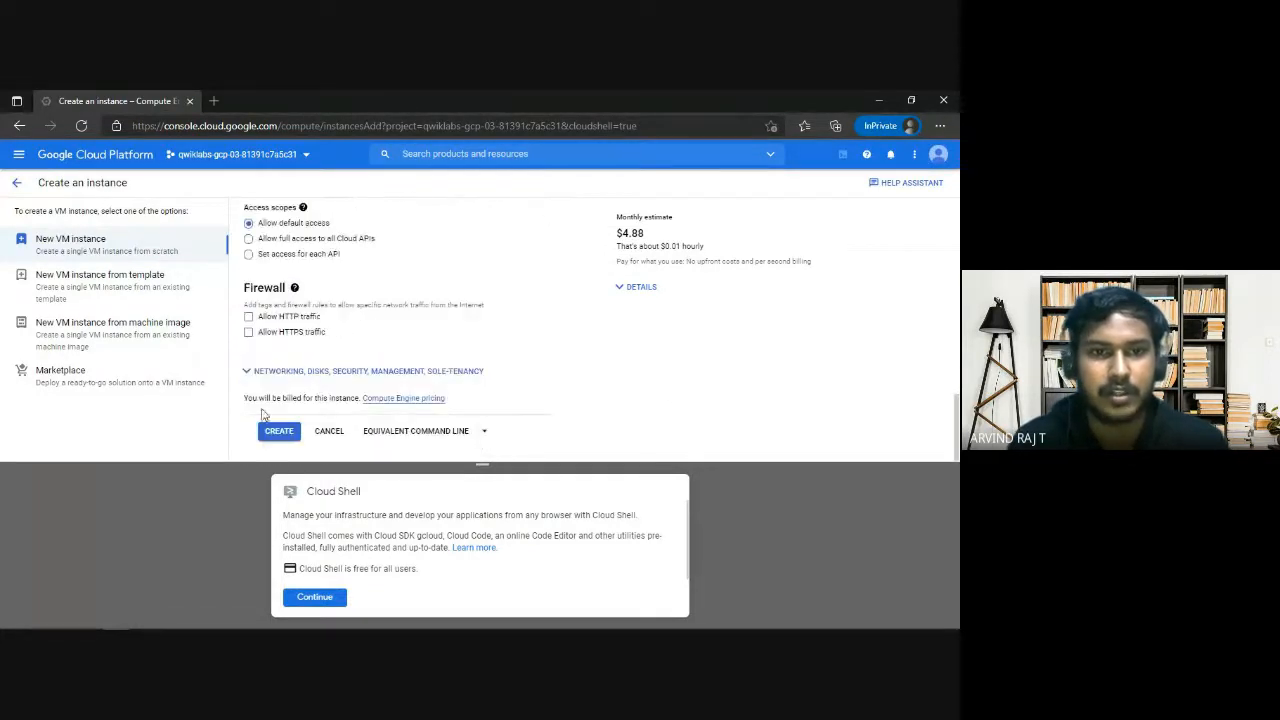
{"action": "left_click", "coordinate": [275, 430]}
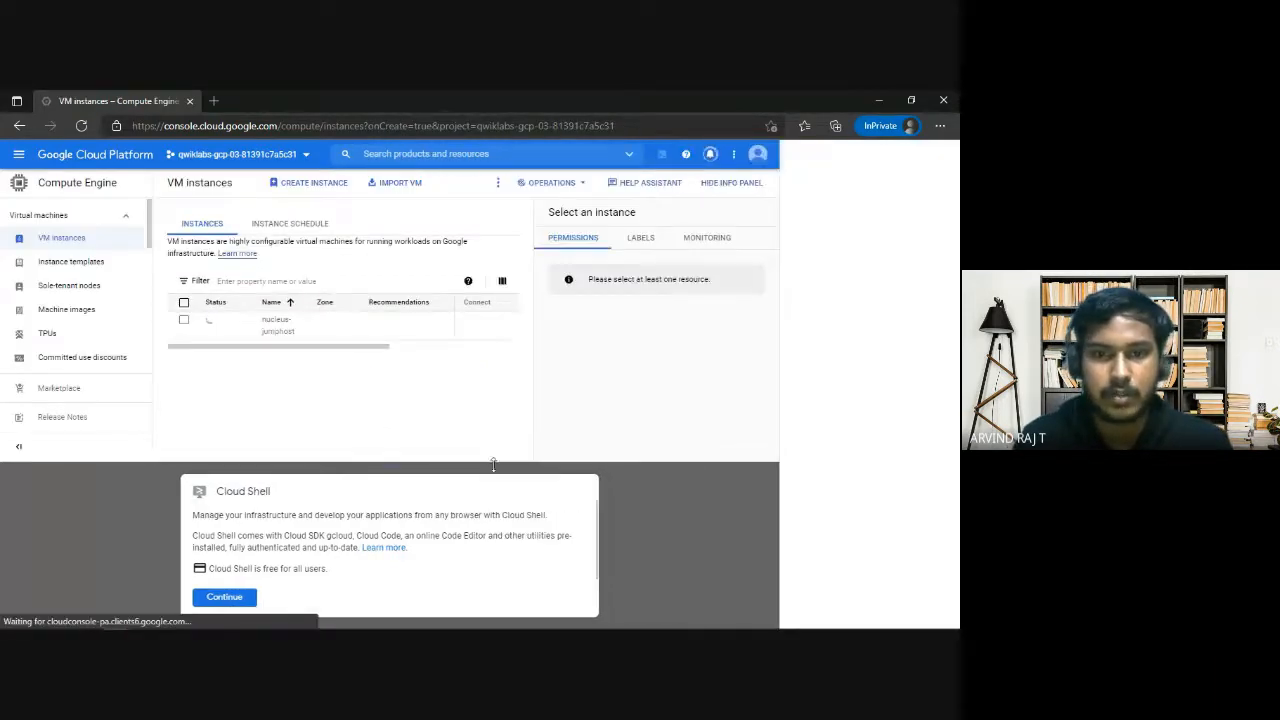
Start a Cloud Shell session and refresh the VM instances list with the tutorial panel dismissed.
{"action": "left_click", "coordinate": [224, 596]}
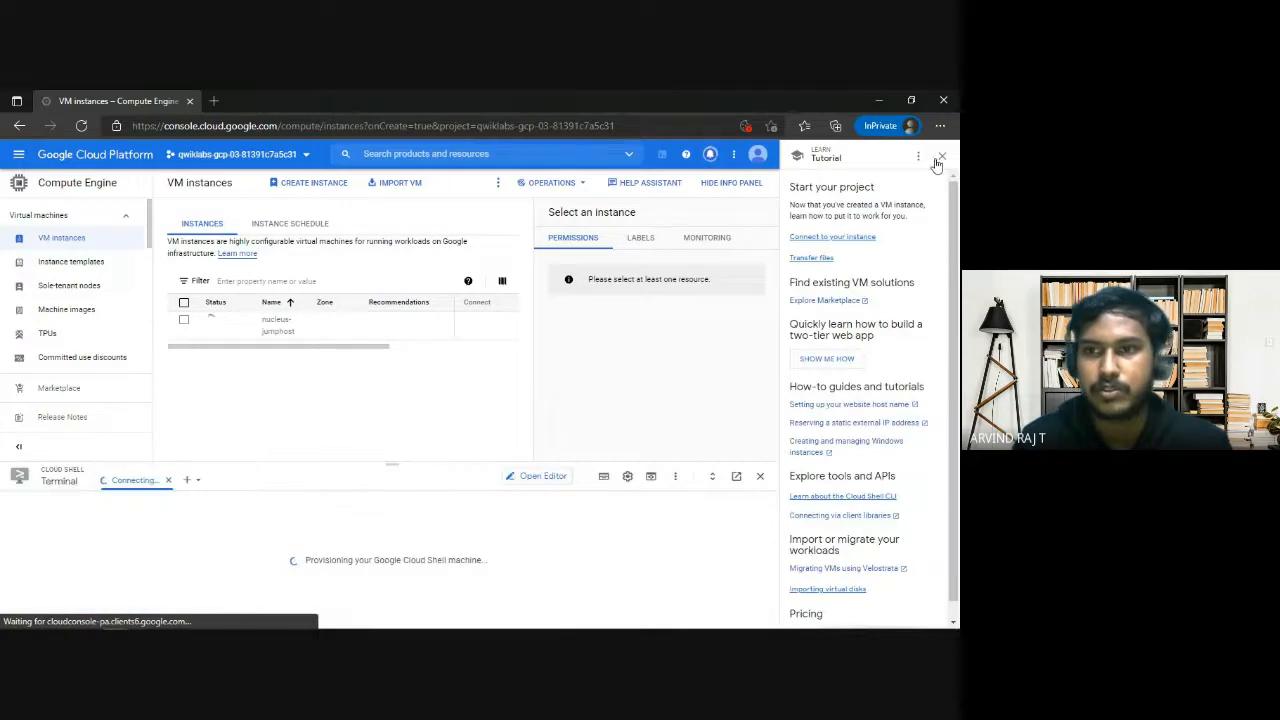
{"action": "left_click", "coordinate": [940, 160]}
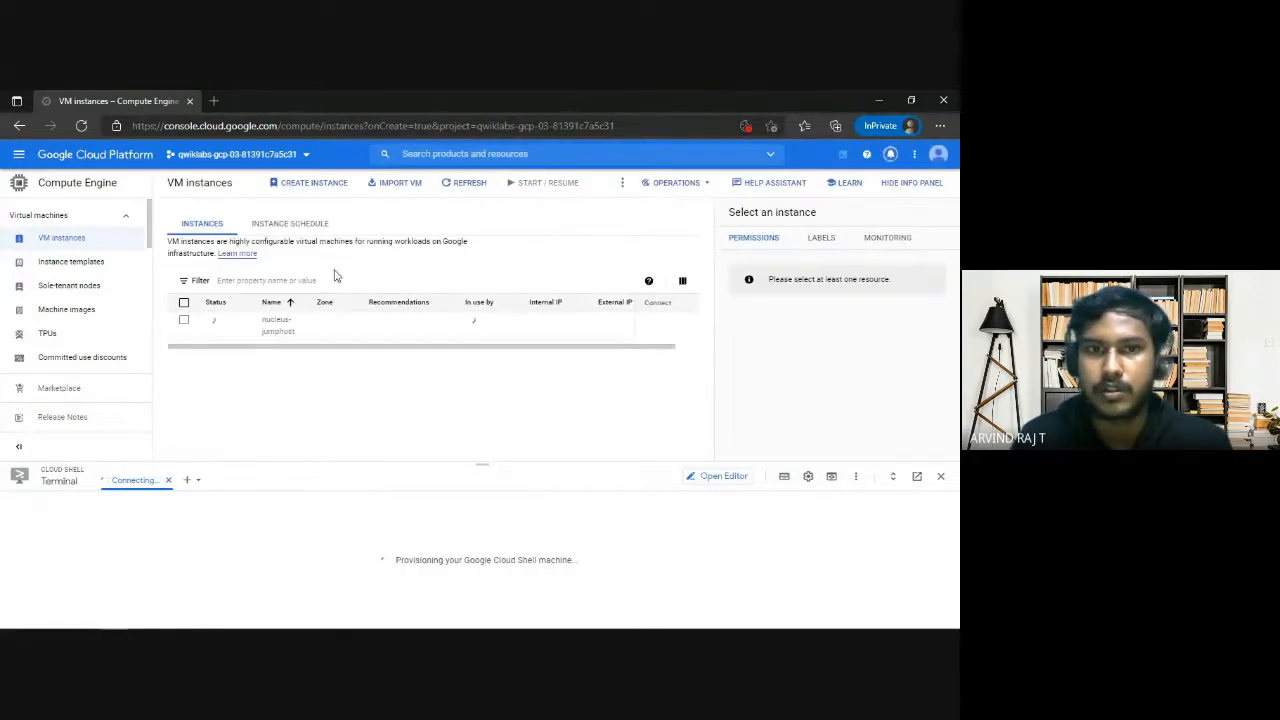
{"action": "left_click", "coordinate": [469, 183]}
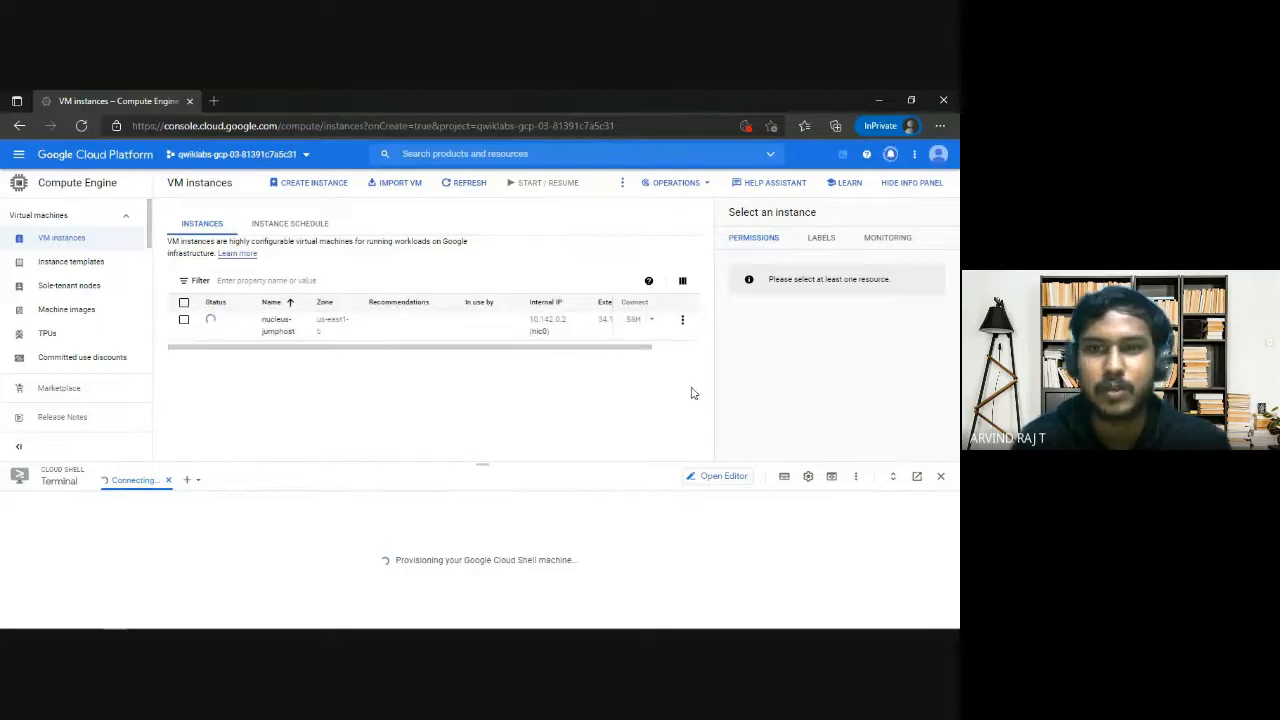
{"action": "left_click", "coordinate": [469, 190]}
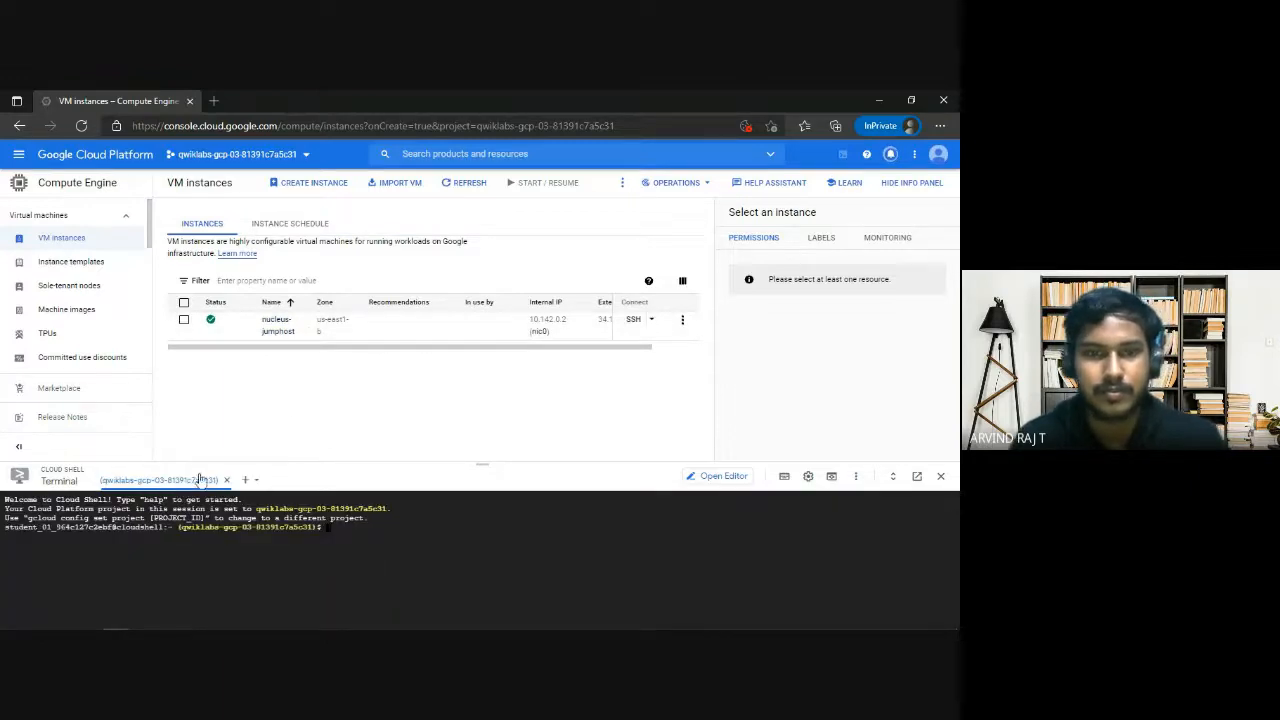
Return to the lab page and check the progress of Task 1, the project jumphost instance.
{"action": "key", "text": "alt+Tab"}
{"action": "left_click", "coordinate": [312, 476]}
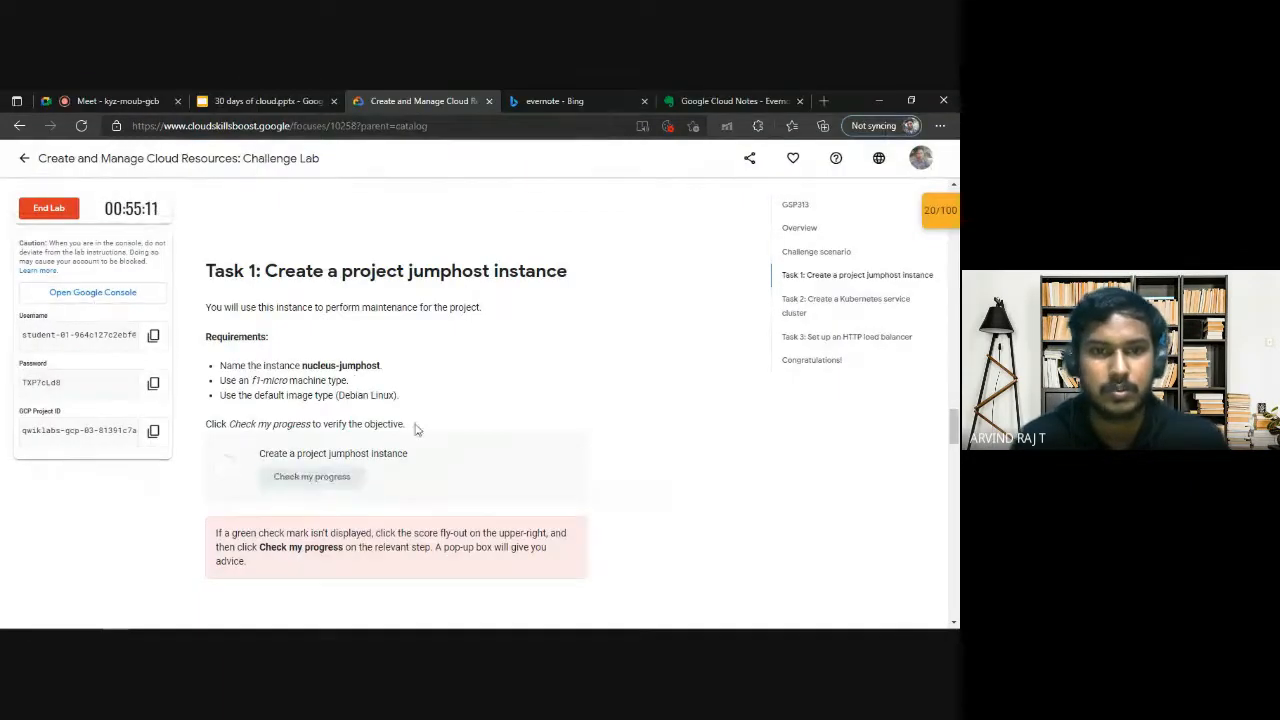
{"action": "scroll", "coordinate": [417, 425], "scroll_direction": "down", "scroll_amount": 1}
{"action": "left_click_drag", "start_coordinate": [258, 432], "coordinate": [364, 433]}
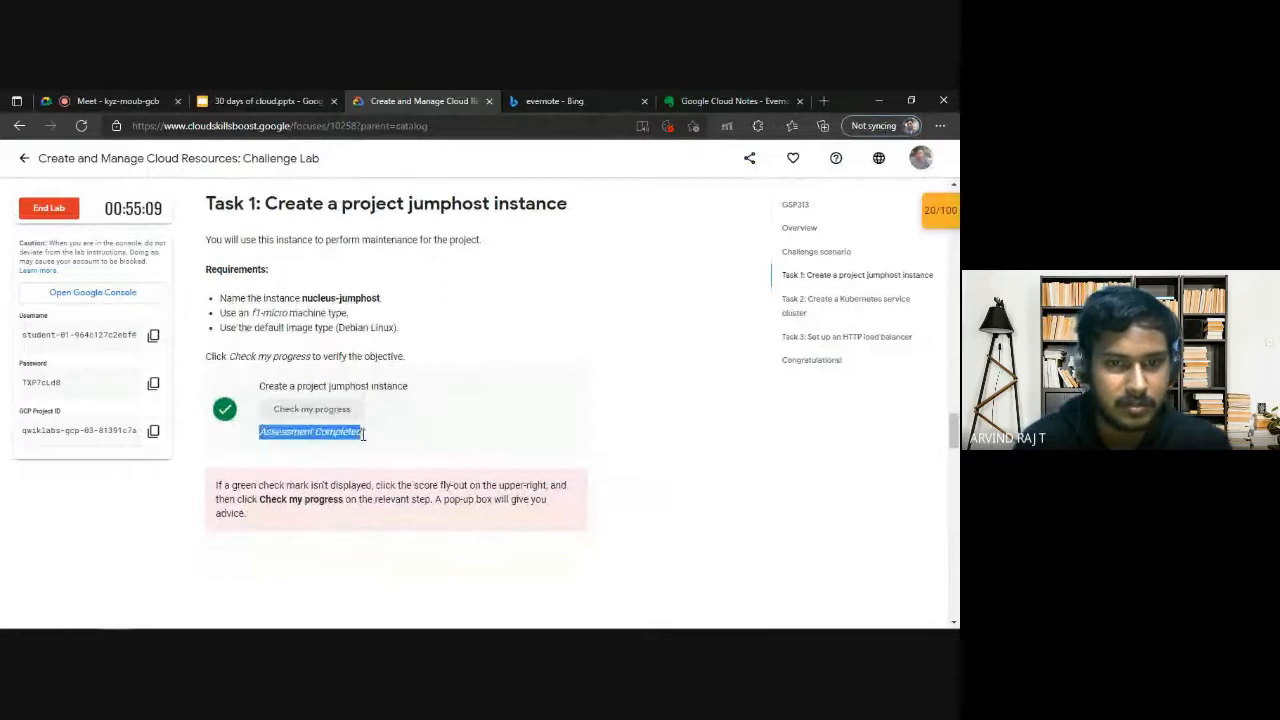
{"action": "left_click", "coordinate": [463, 417]}
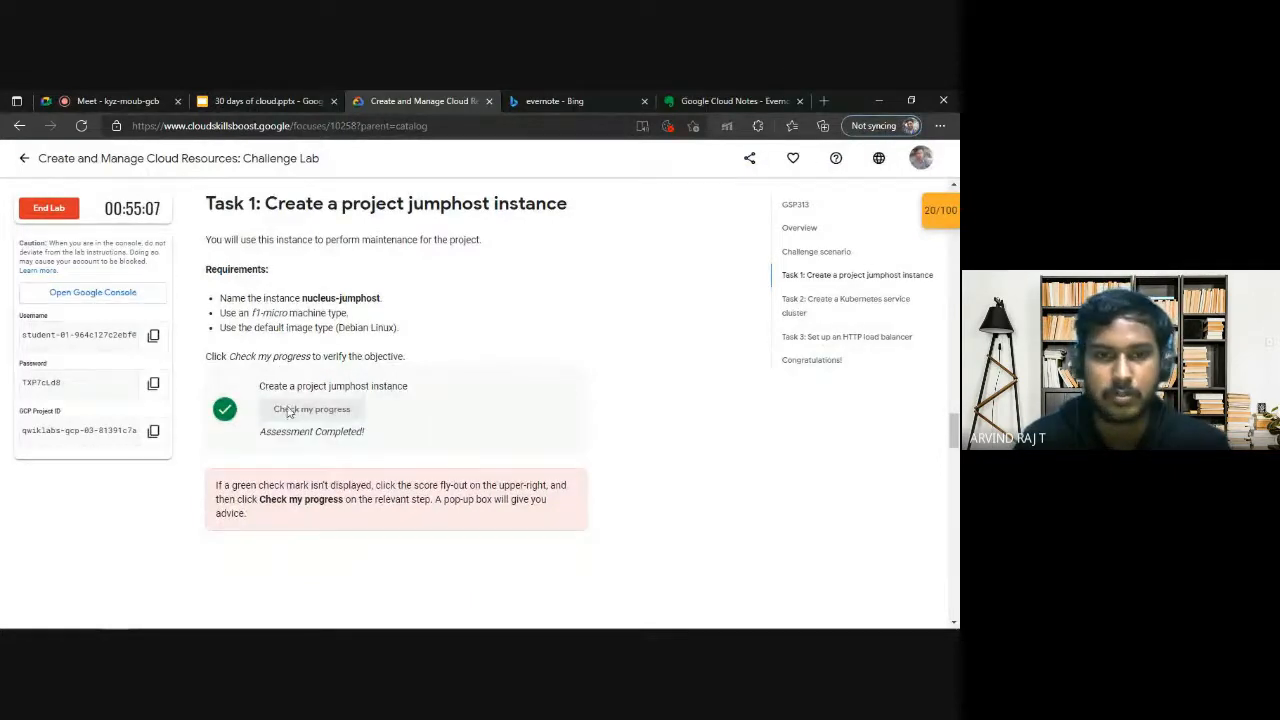
Open the account's public profile in a new browser tab and look through it.
{"action": "left_click", "coordinate": [922, 160]}
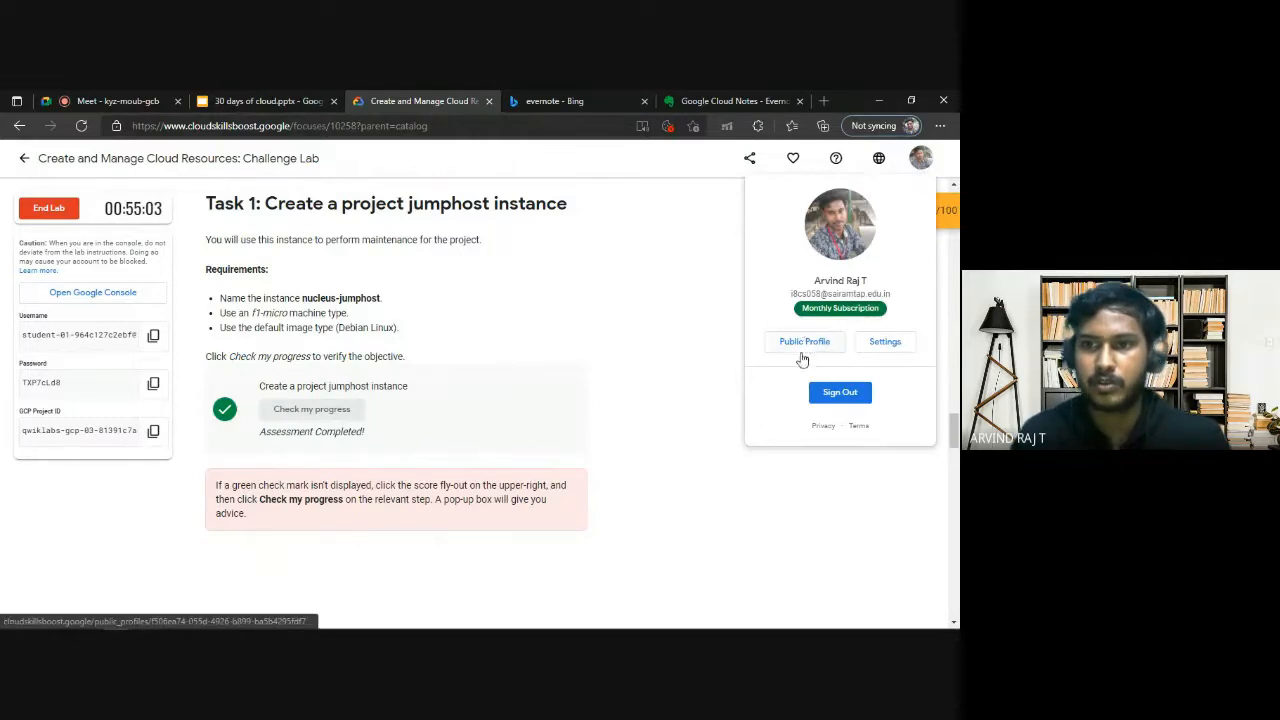
{"action": "right_click", "coordinate": [822, 315]}
{"action": "right_click", "coordinate": [853, 306]}
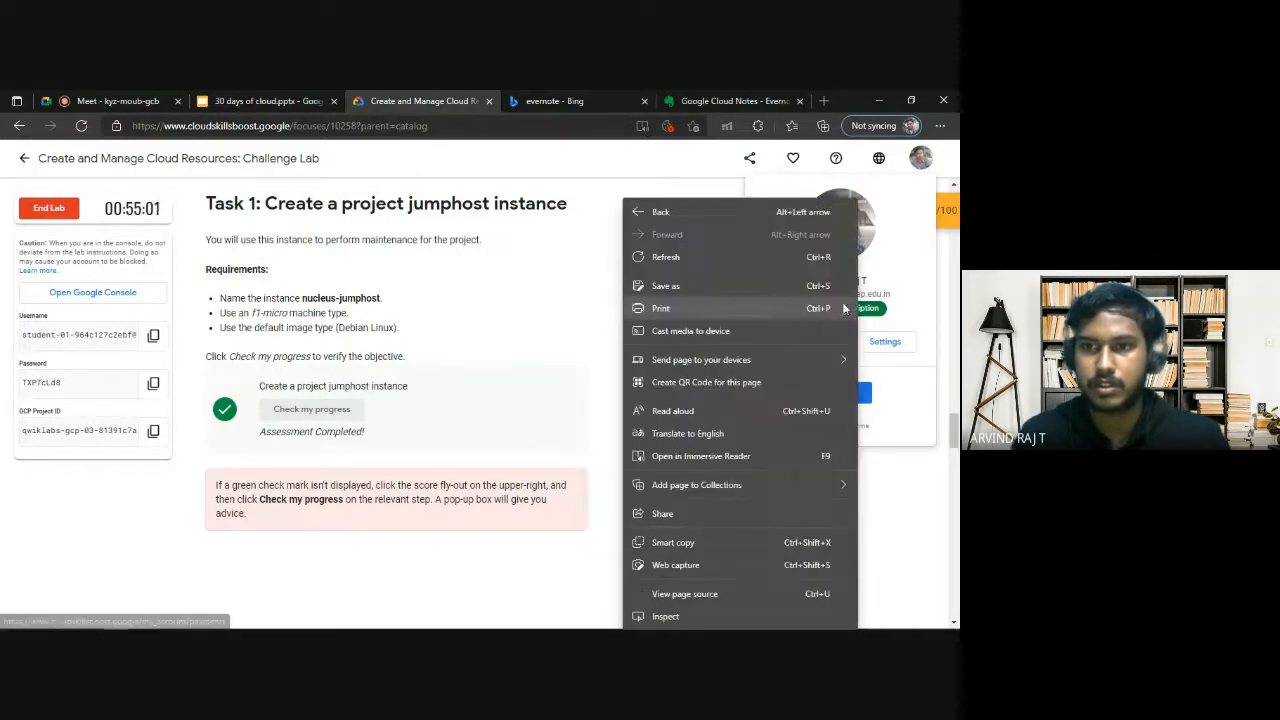
{"action": "left_click", "coordinate": [875, 295]}
{"action": "right_click", "coordinate": [797, 342]}
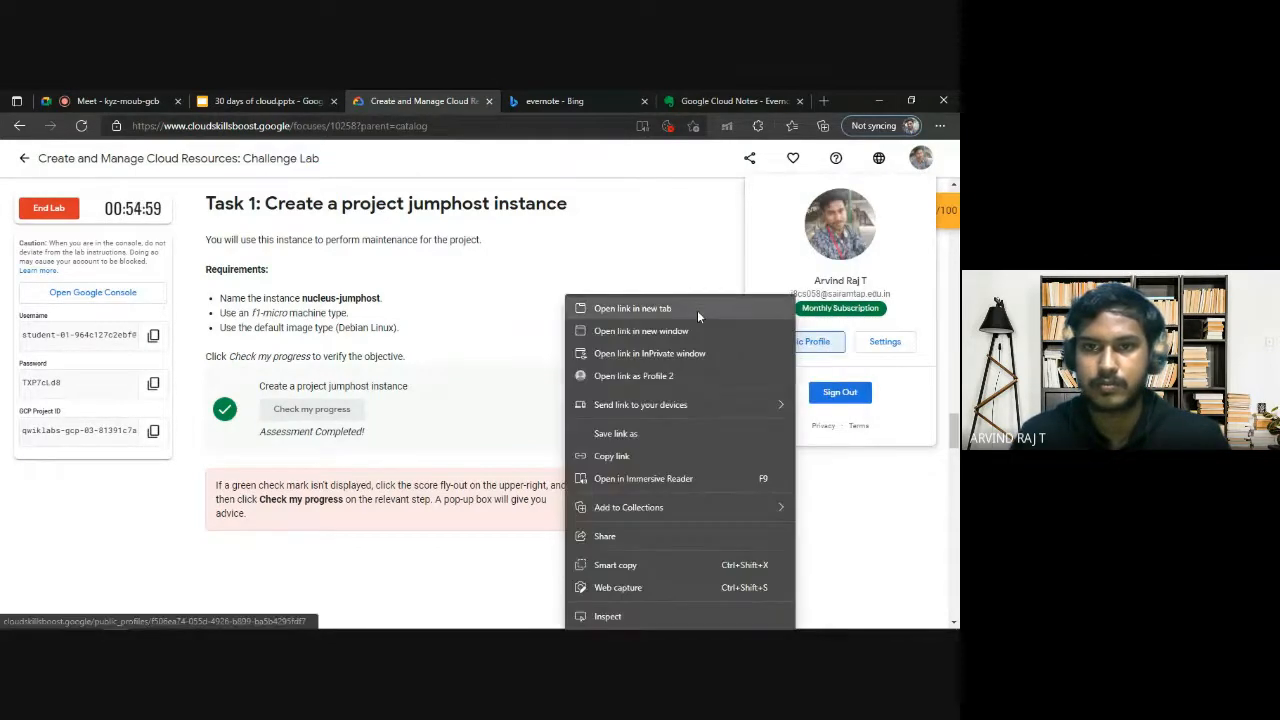
{"action": "left_click", "coordinate": [697, 306]}
{"action": "key", "text": "ctrl+Tab"}
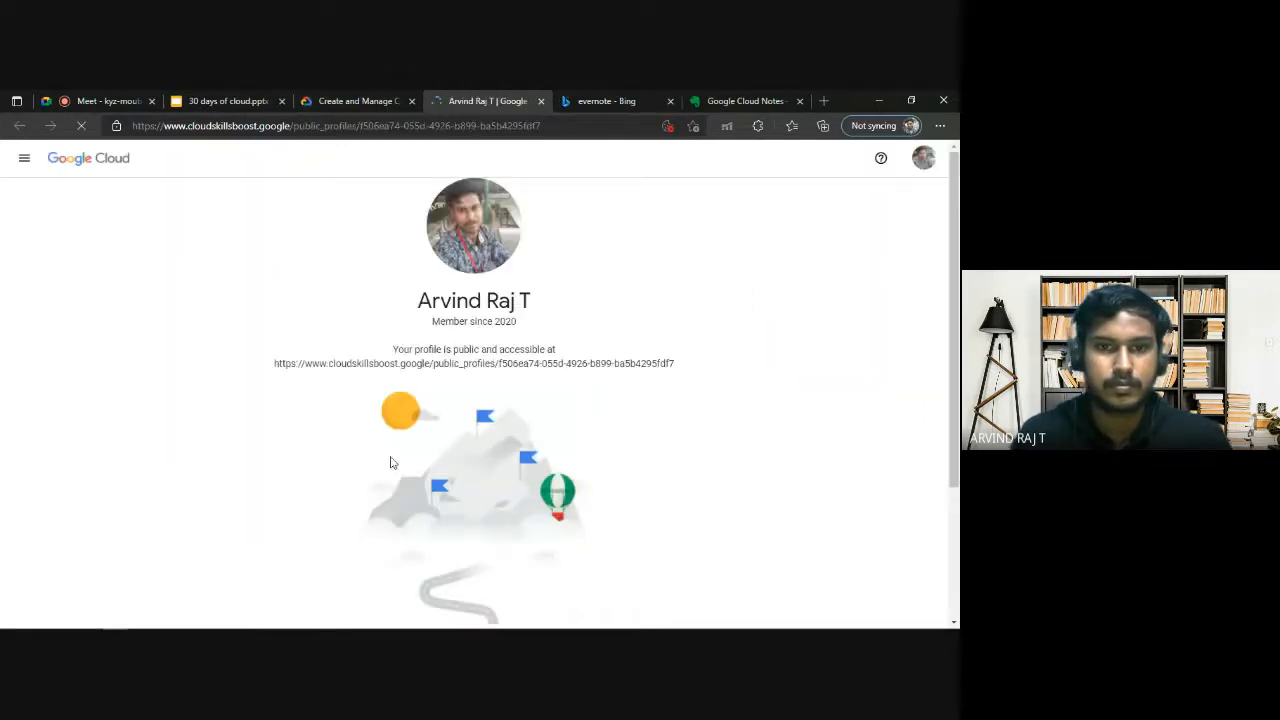
{"action": "scroll", "coordinate": [389, 457], "scroll_direction": "down", "scroll_amount": 3}
{"action": "scroll", "coordinate": [470, 495], "scroll_direction": "up", "scroll_amount": 3}
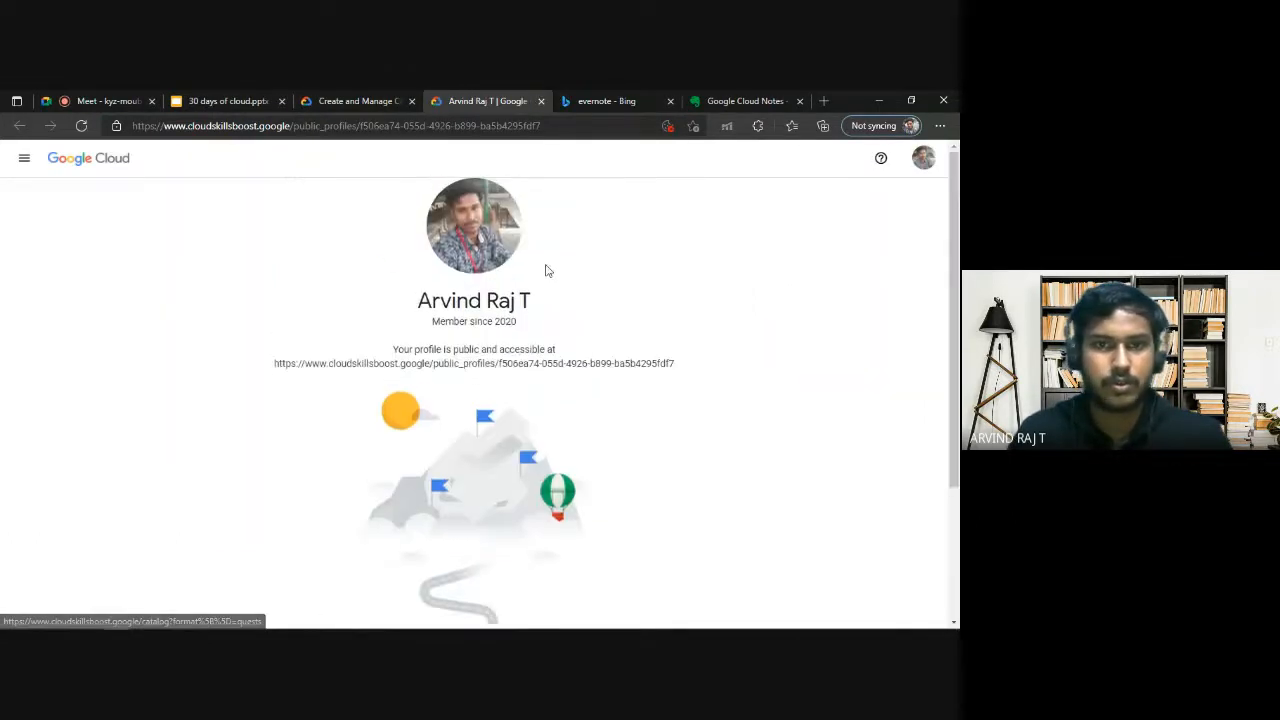
Look through the account settings pages, covering General, Subscriptions and credits, and Security.
{"action": "left_click", "coordinate": [922, 158]}
{"action": "left_click", "coordinate": [812, 310]}
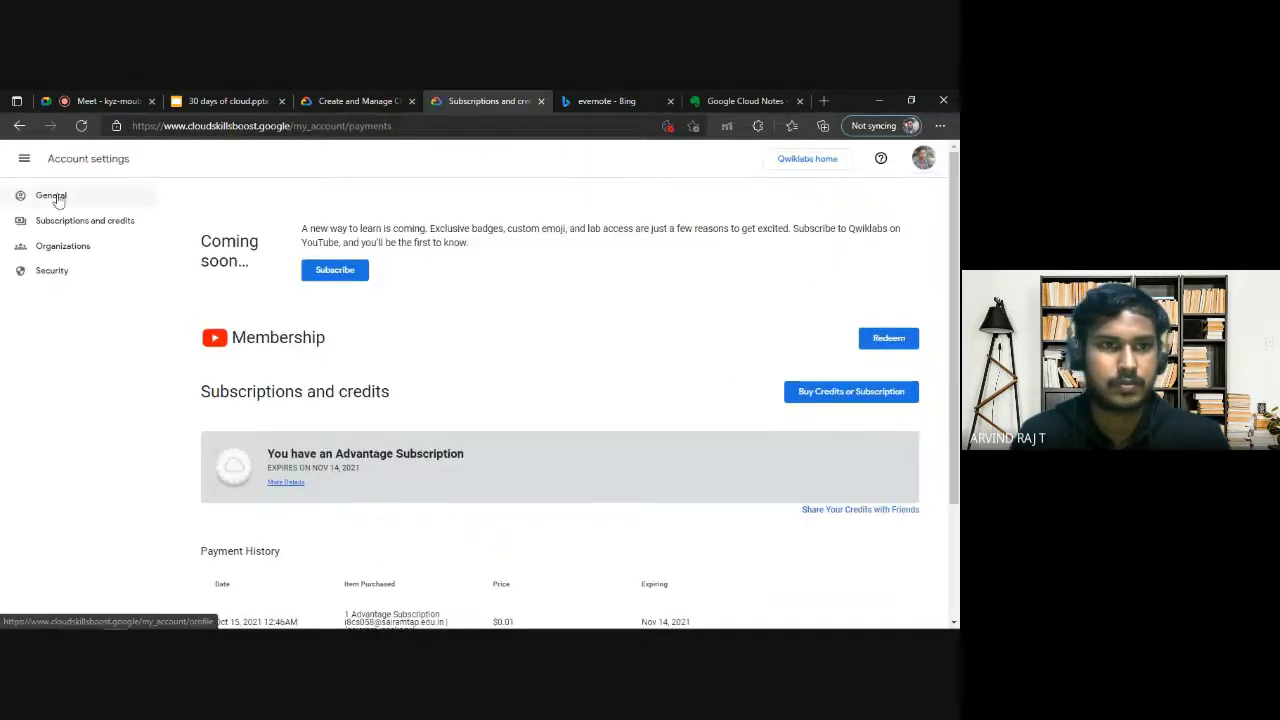
{"action": "left_click", "coordinate": [72, 207]}
{"action": "scroll", "coordinate": [206, 409], "scroll_direction": "down", "scroll_amount": 5}
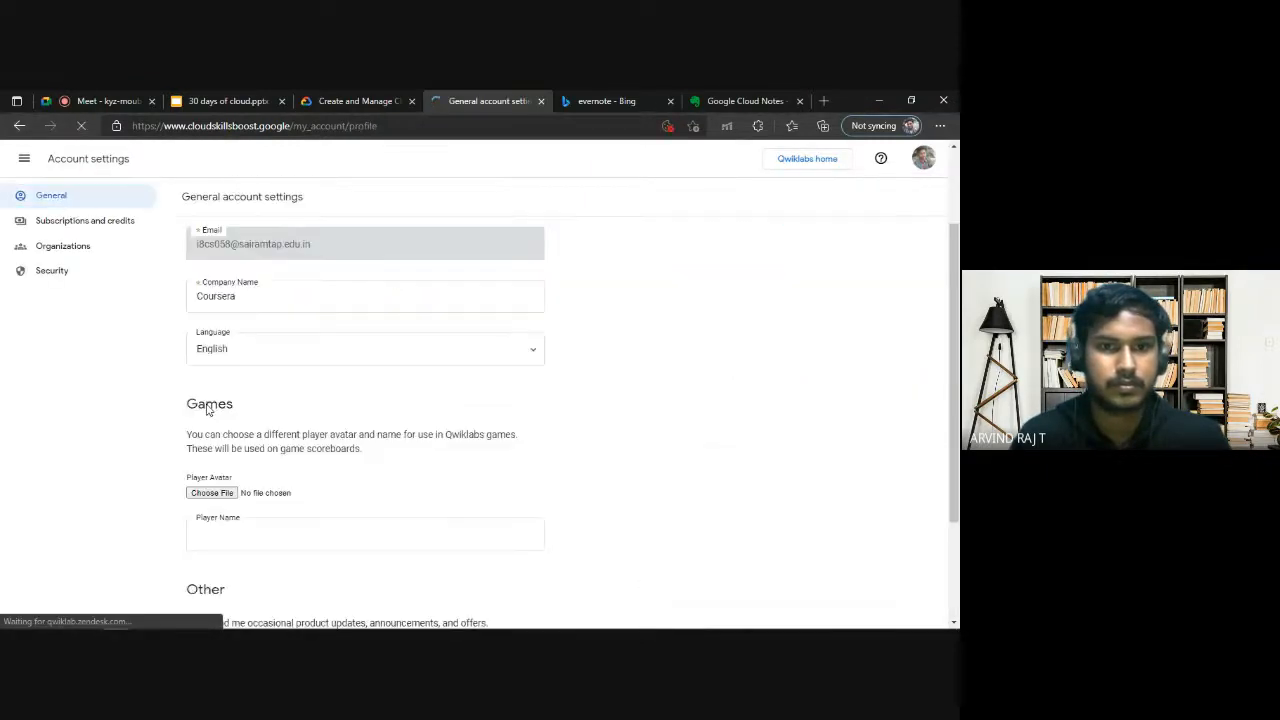
{"action": "scroll", "coordinate": [260, 395], "scroll_direction": "up", "scroll_amount": 3}
{"action": "left_click", "coordinate": [110, 221]}
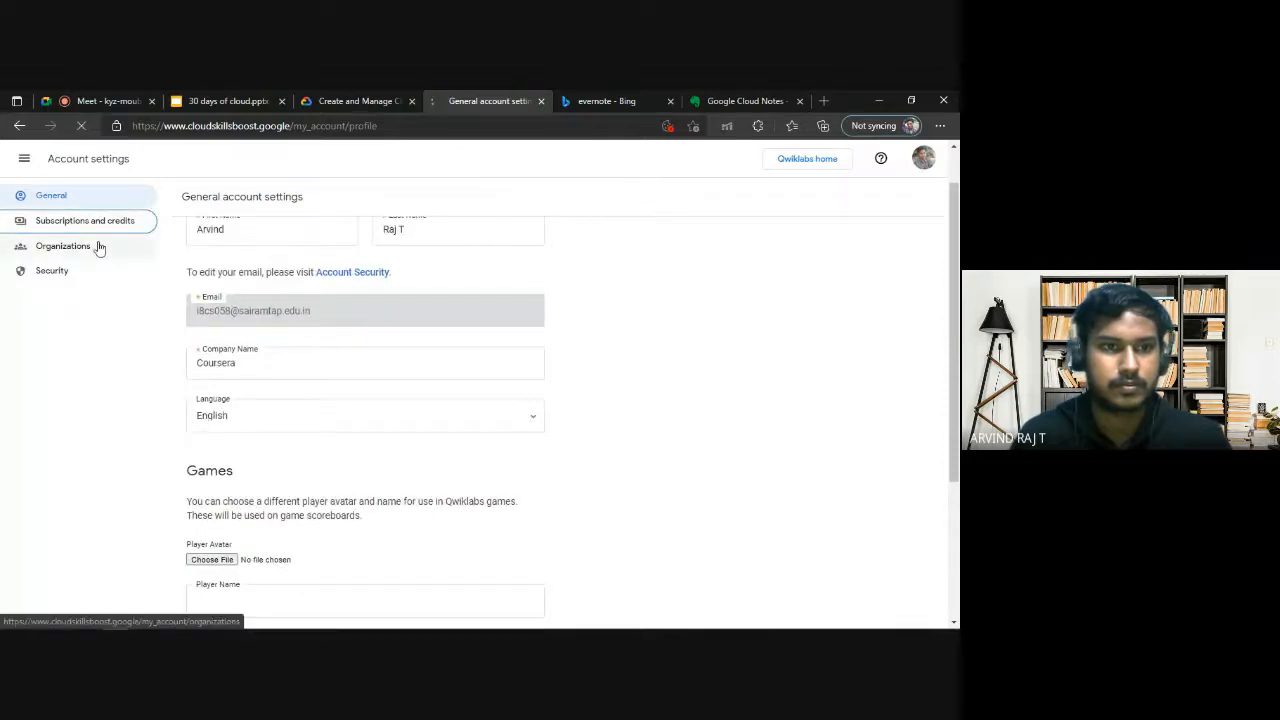
{"action": "left_click", "coordinate": [70, 207]}
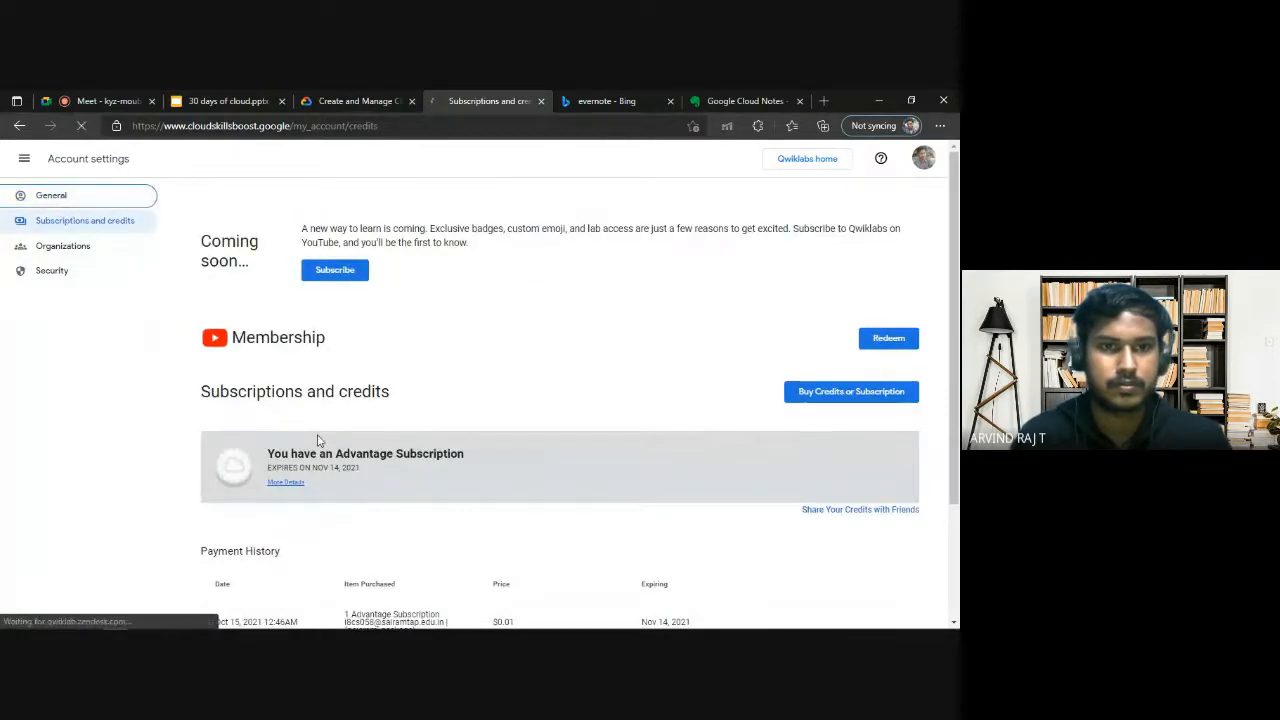
{"action": "scroll", "coordinate": [229, 414], "scroll_direction": "down", "scroll_amount": 3}
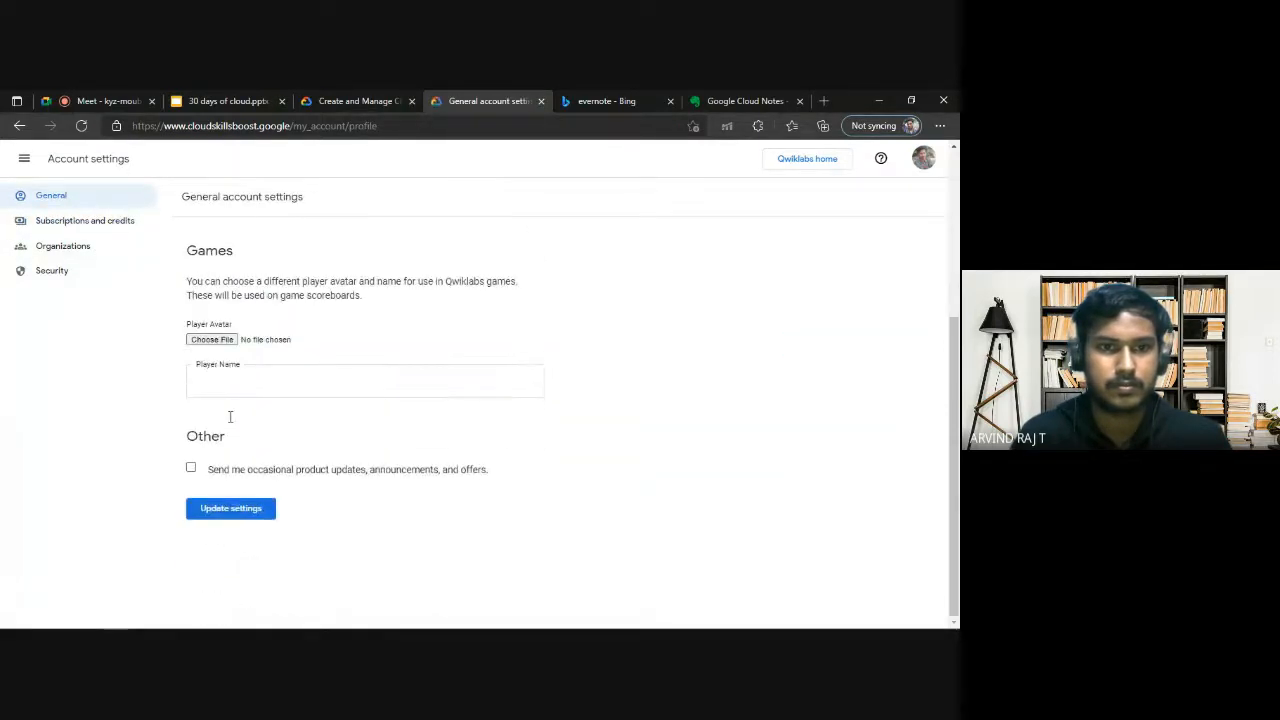
{"action": "left_click", "coordinate": [91, 221]}
{"action": "left_click", "coordinate": [93, 252]}
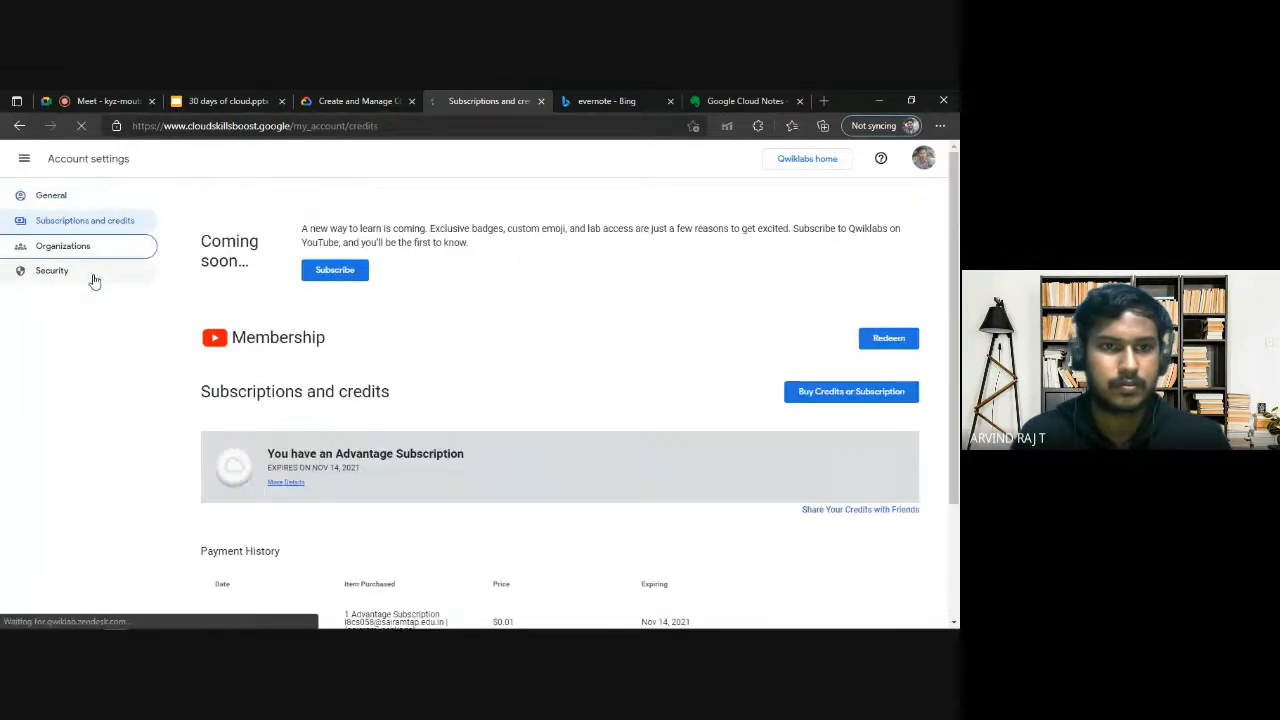
{"action": "left_click", "coordinate": [92, 276]}
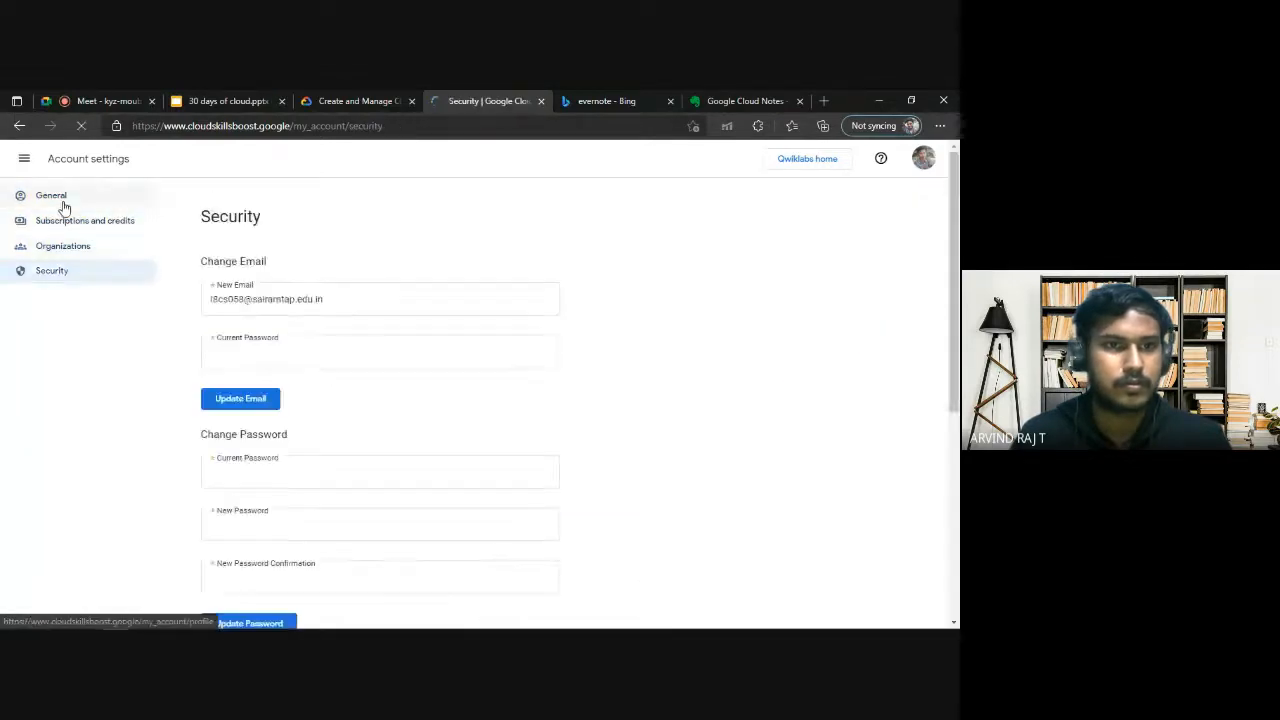
{"action": "scroll", "coordinate": [594, 428], "scroll_direction": "down", "scroll_amount": 5}
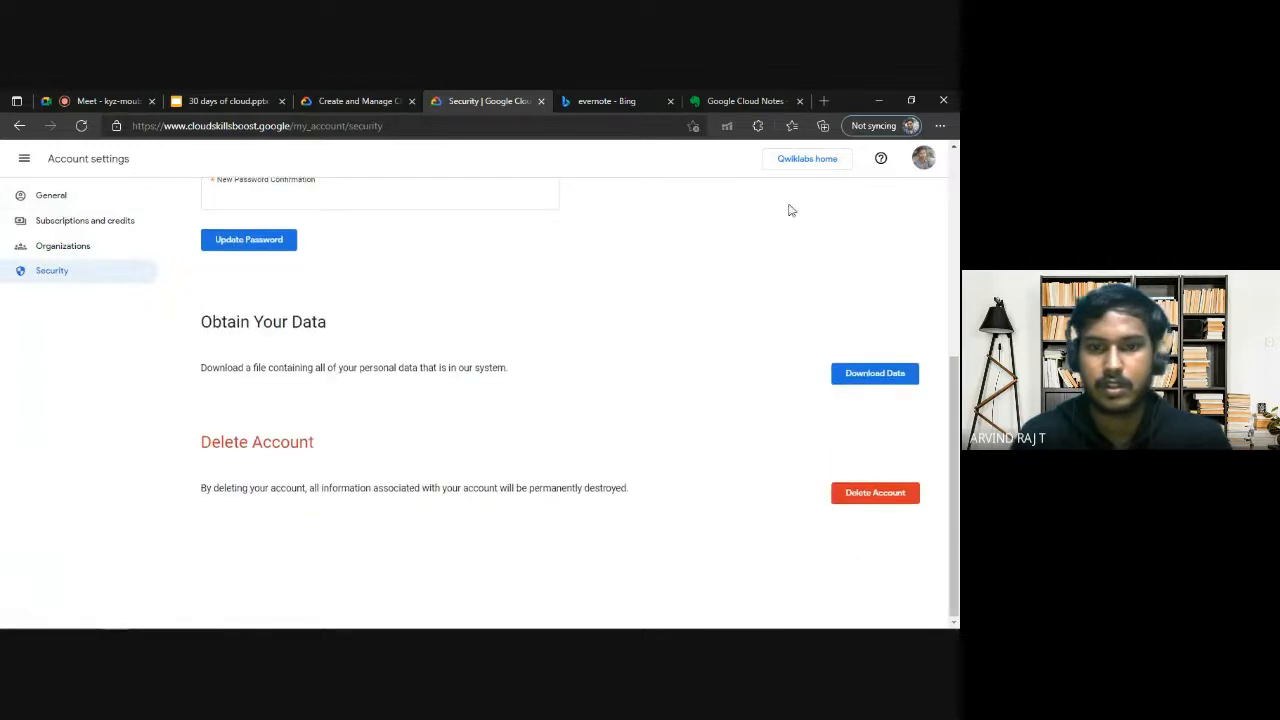
Reopen the account's public profile and follow its Get started link to browse the quest catalog.
{"action": "left_click", "coordinate": [920, 160]}
{"action": "left_click", "coordinate": [815, 345]}
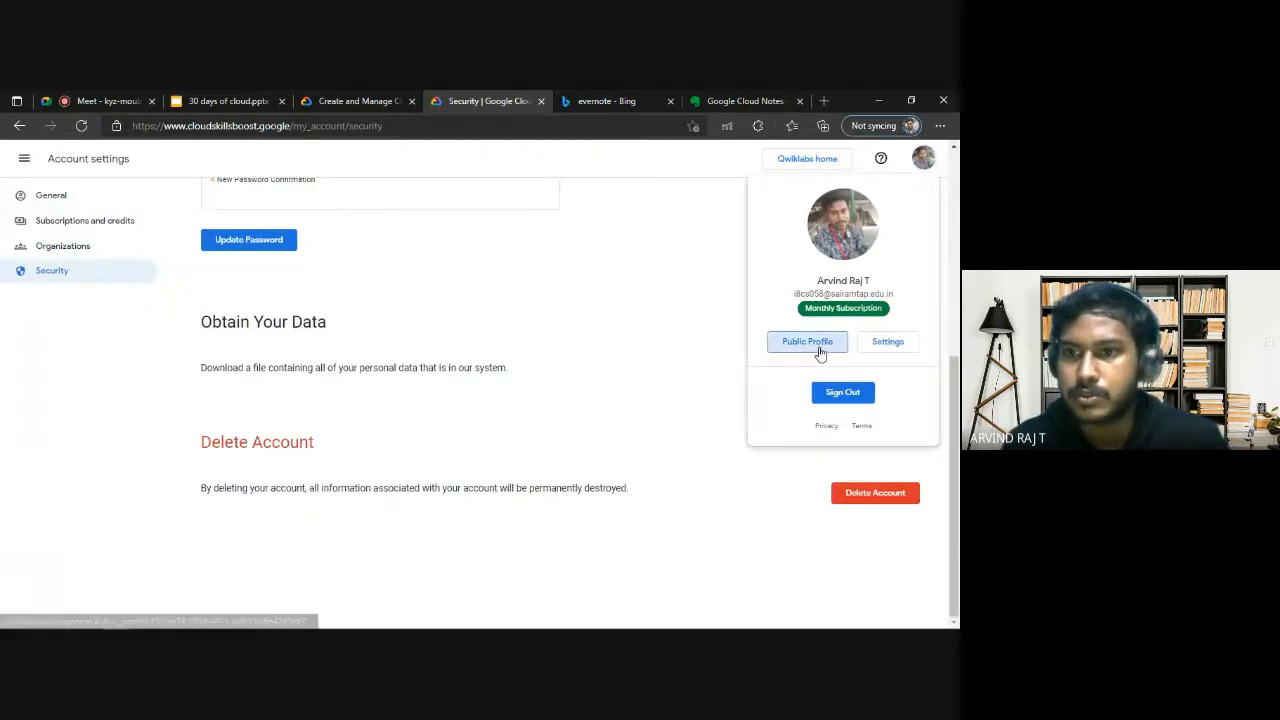
{"action": "scroll", "coordinate": [382, 423], "scroll_direction": "down", "scroll_amount": 2}
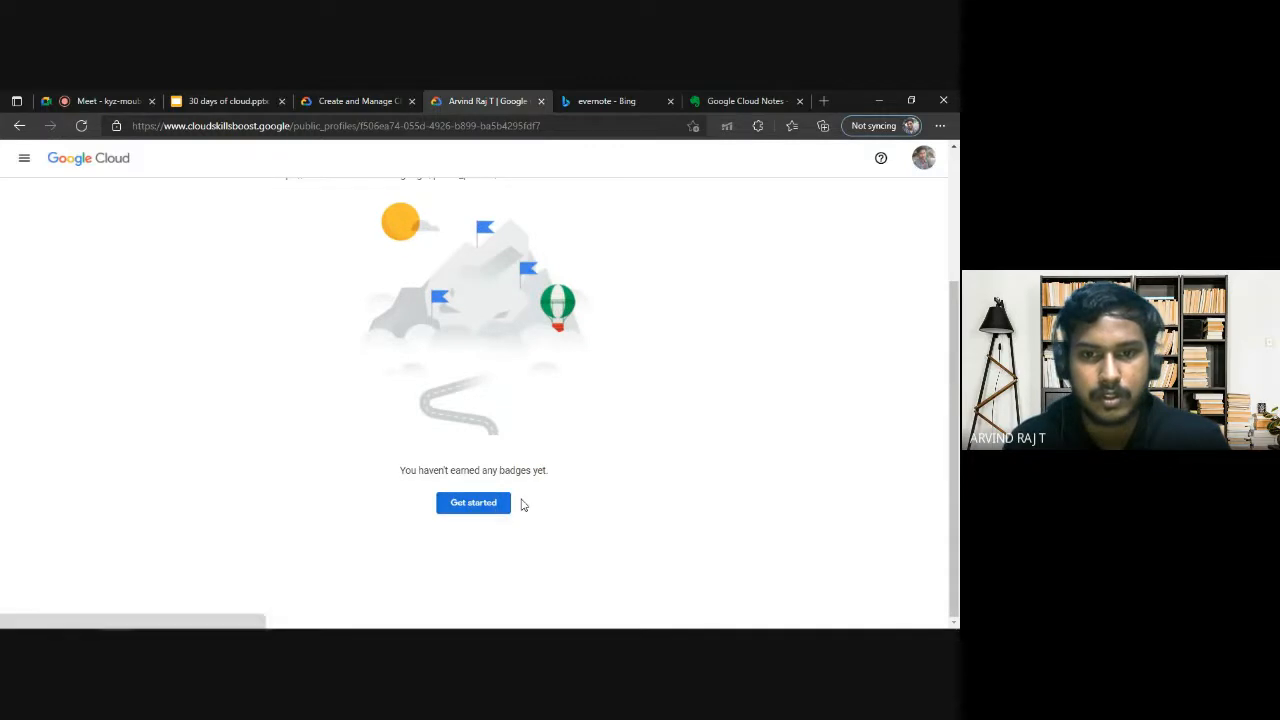
{"action": "left_click", "coordinate": [476, 504]}
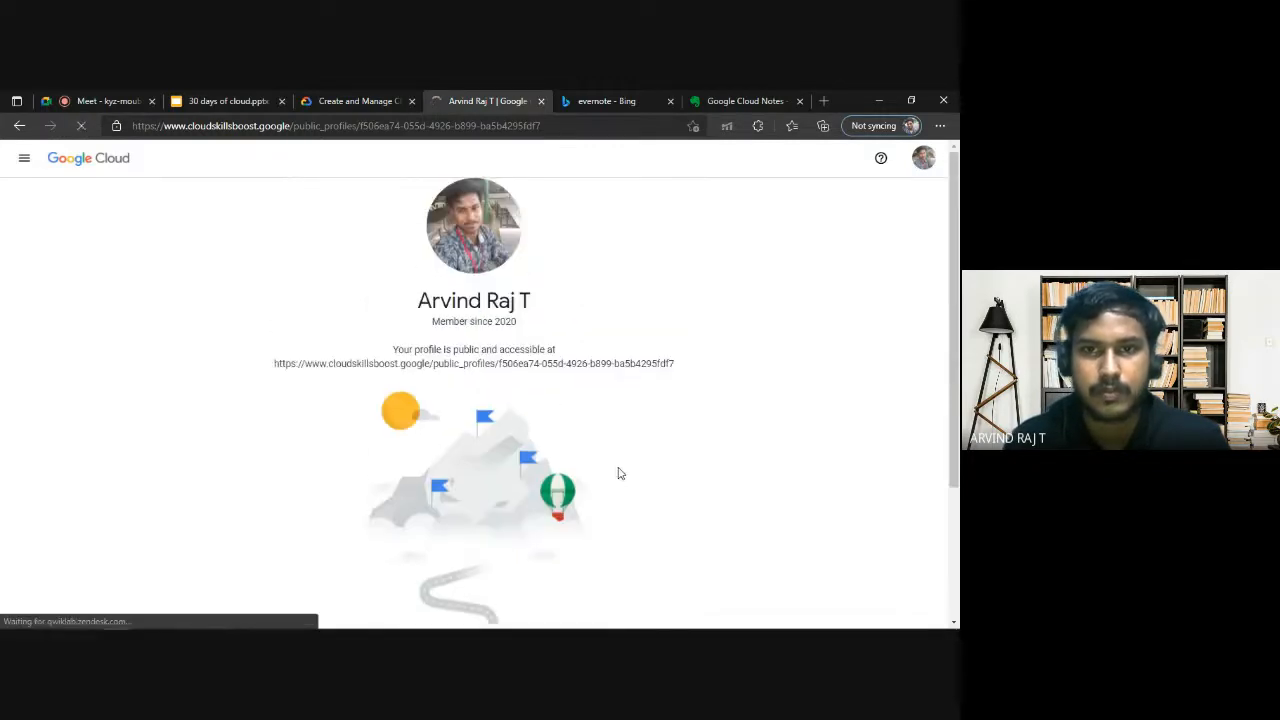
{"action": "scroll", "coordinate": [531, 423], "scroll_direction": "down", "scroll_amount": 2}
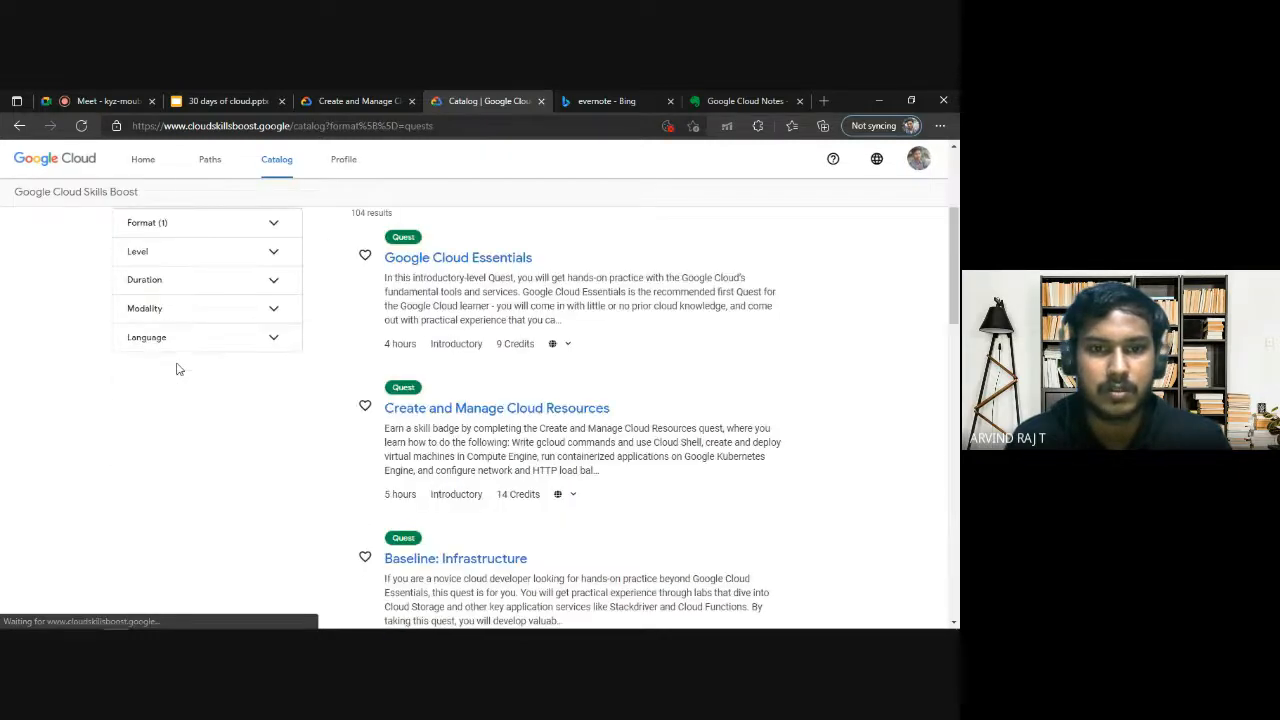
Return to the challenge lab tab, dismiss the account popup and read the Task 2 Kubernetes cluster requirements.
{"action": "left_click", "coordinate": [360, 101]}
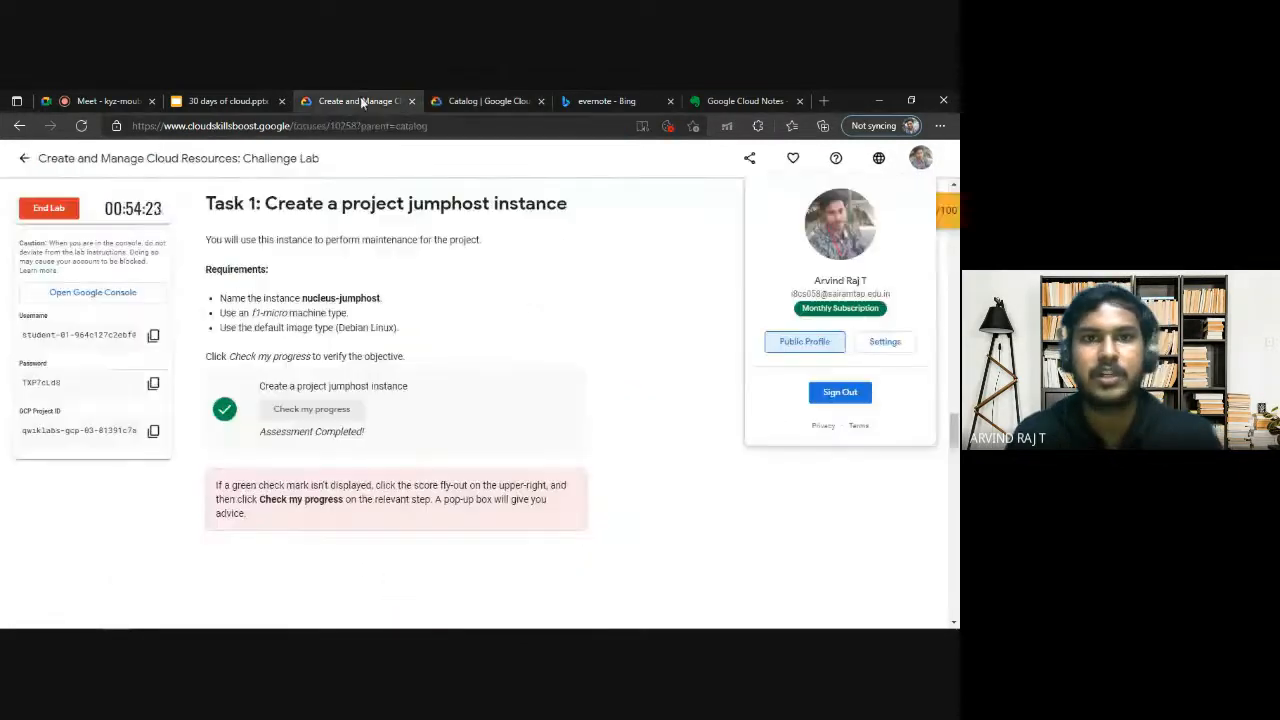
{"action": "left_click", "coordinate": [615, 273]}
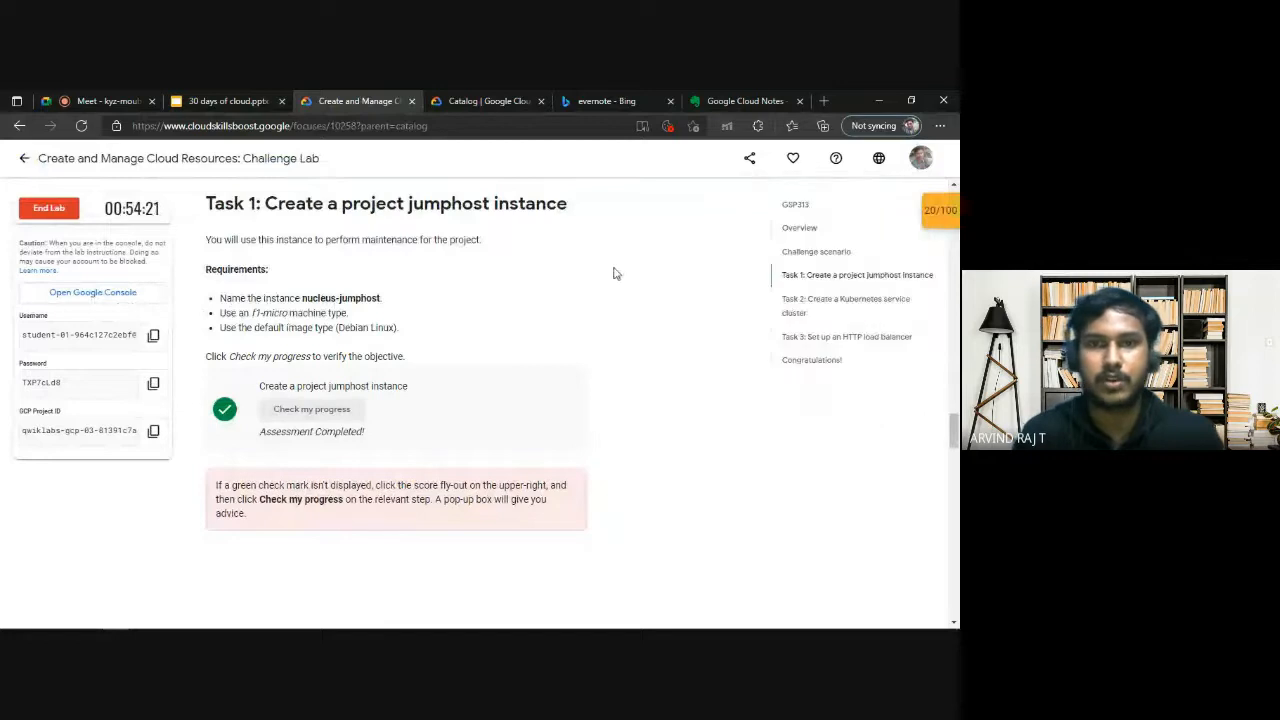
{"action": "scroll", "coordinate": [305, 464], "scroll_direction": "down", "scroll_amount": 3}
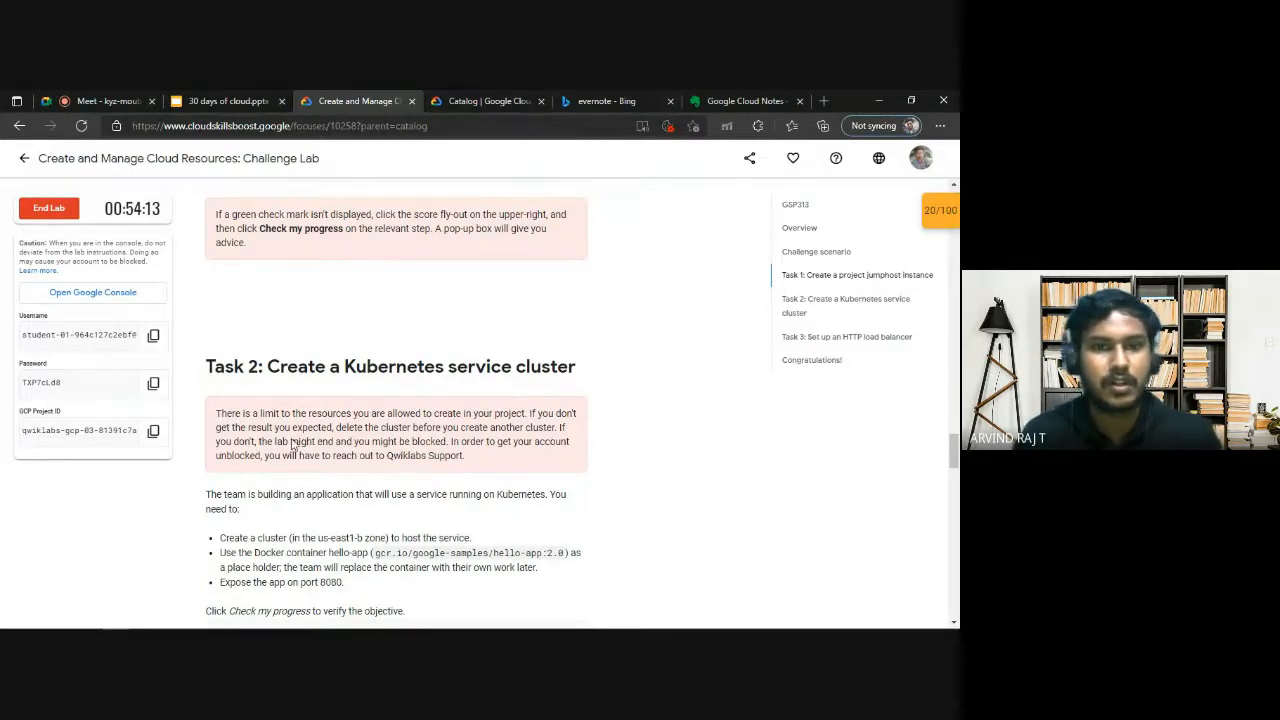
{"action": "left_click", "coordinate": [168, 626]}
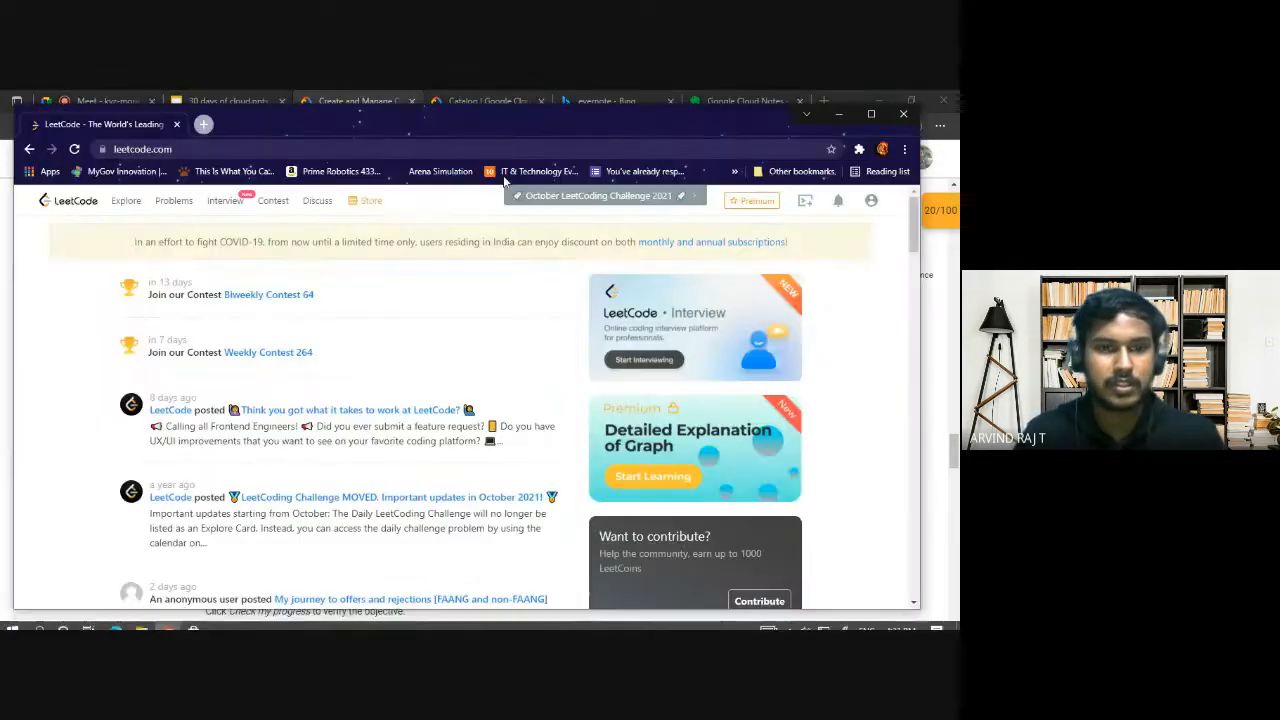
{"action": "left_click", "coordinate": [839, 114]}
{"action": "mouse_move", "coordinate": [118, 624]}
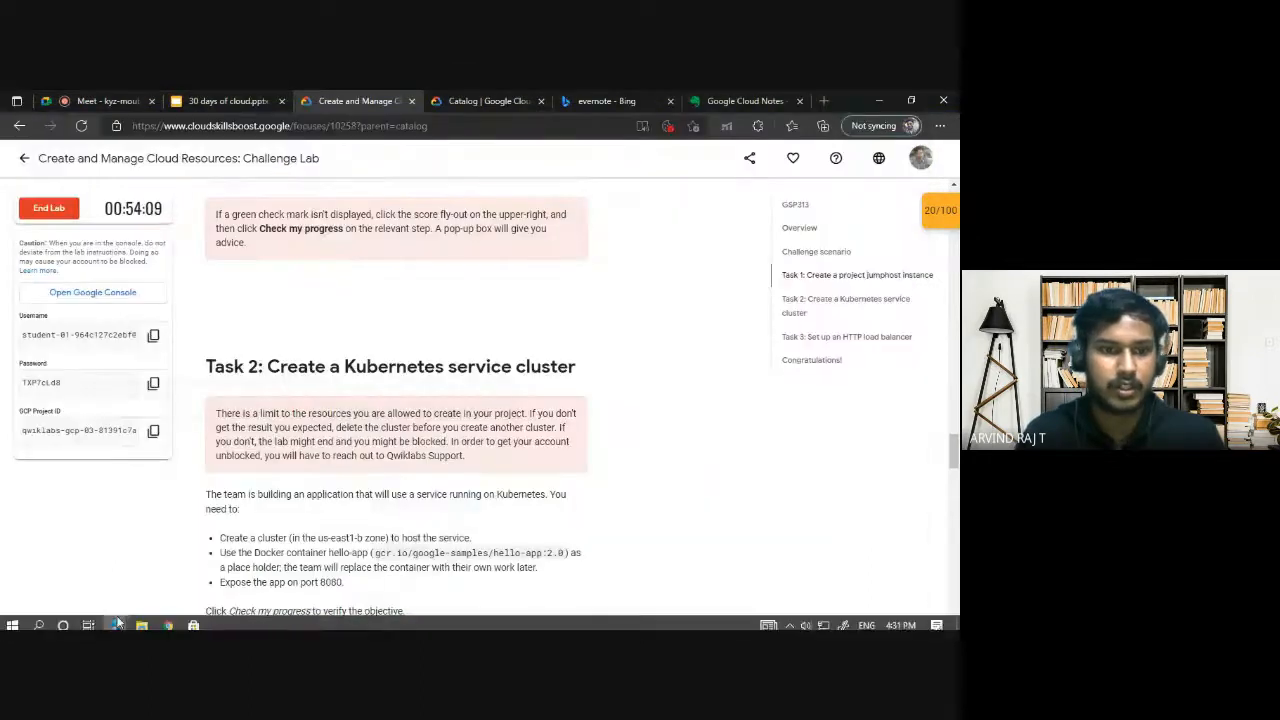
{"action": "left_click", "coordinate": [170, 627]}
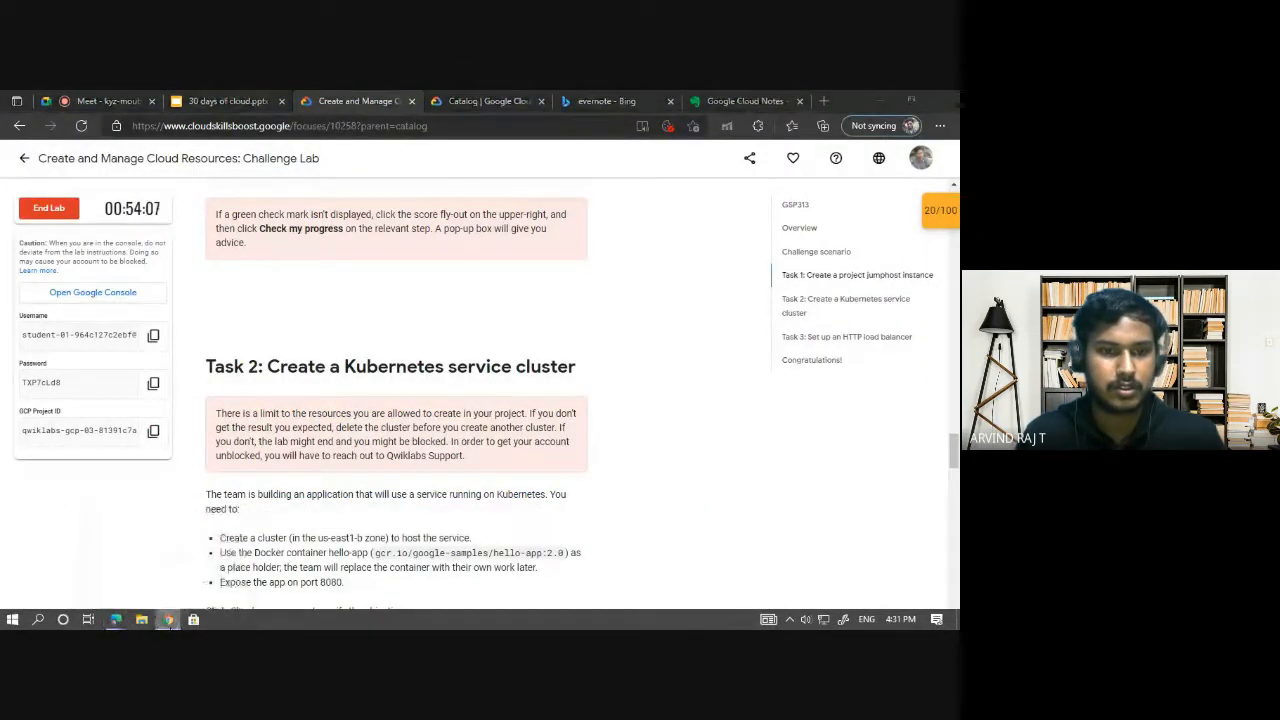
{"action": "right_click", "coordinate": [168, 619]}
{"action": "left_click", "coordinate": [176, 594]}
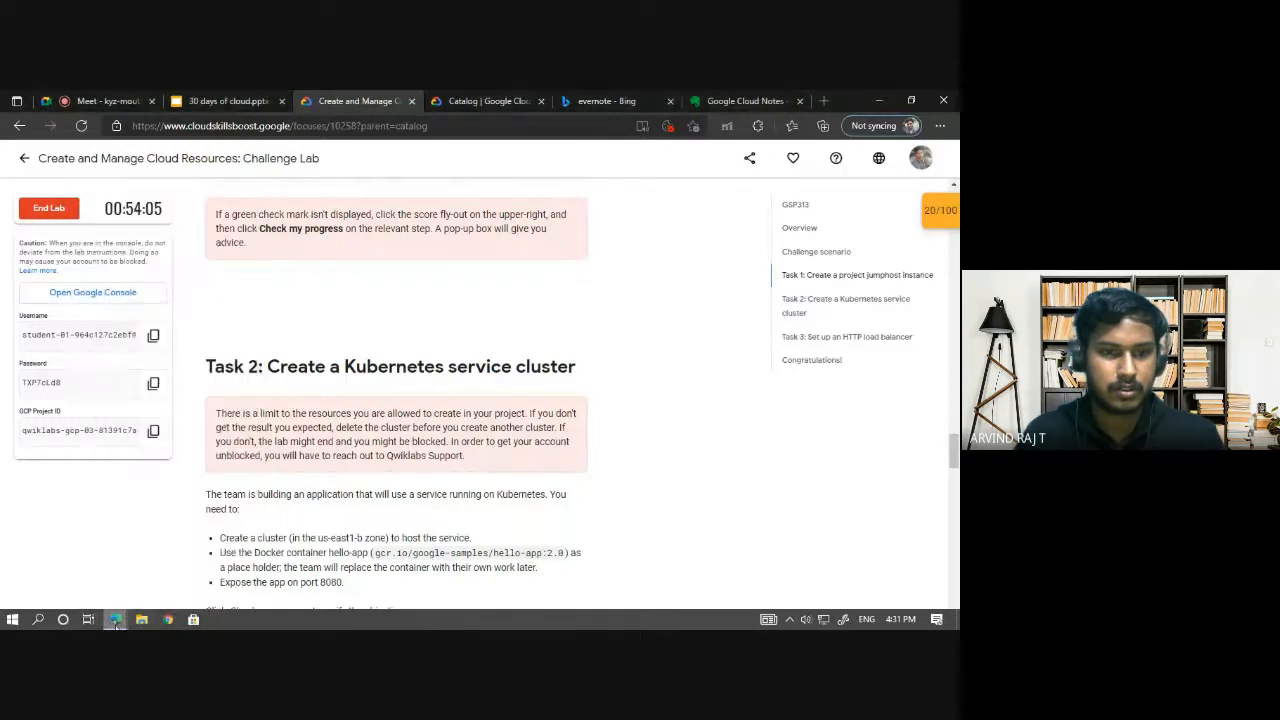
Switch to the Google Cloud console window and open the Kubernetes Engine Clusters page.
{"action": "mouse_move", "coordinate": [115, 619]}
{"action": "left_click", "coordinate": [462, 553]}
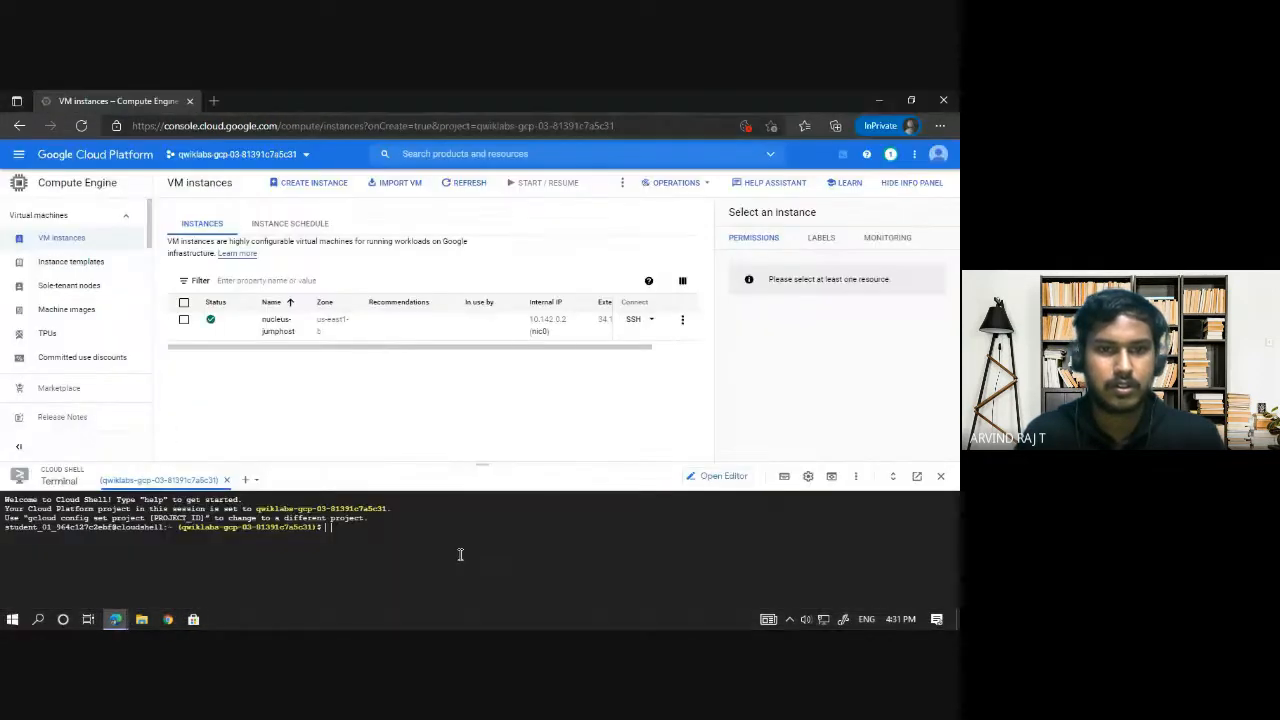
{"action": "left_click", "coordinate": [18, 154]}
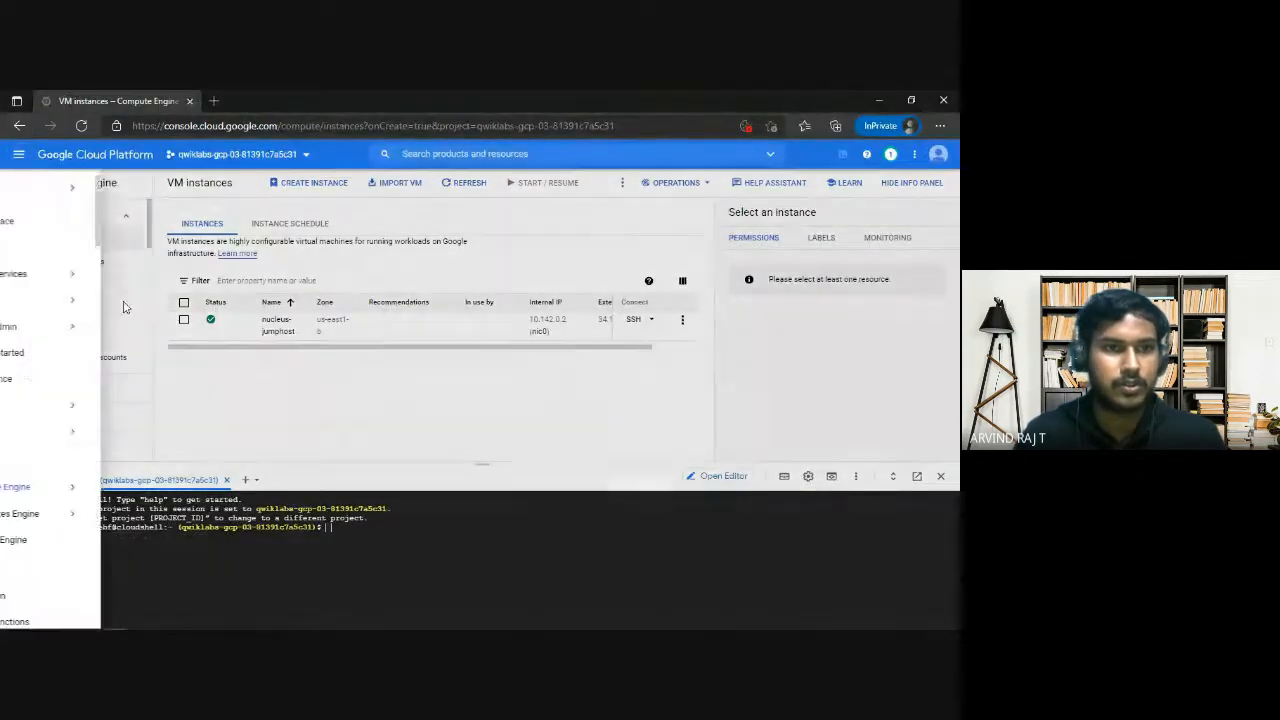
{"action": "mouse_move", "coordinate": [90, 514]}
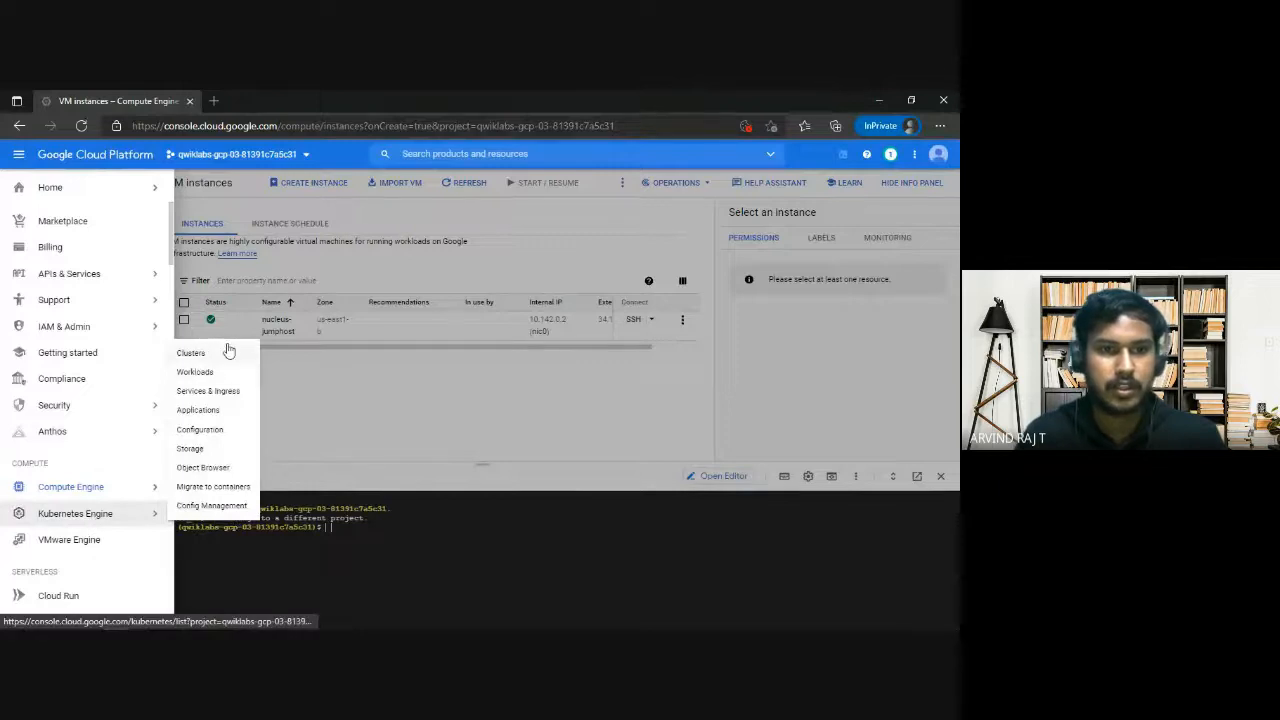
{"action": "left_click", "coordinate": [192, 352]}
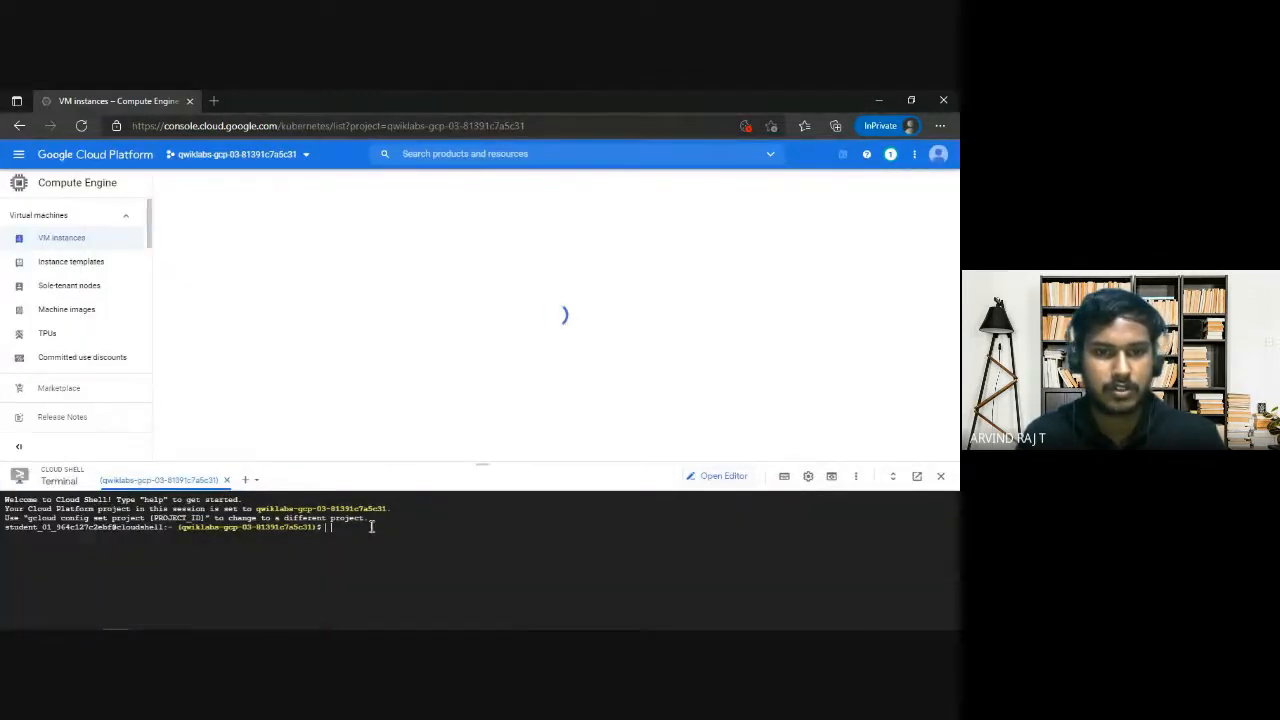
{"action": "left_click", "coordinate": [372, 526]}
Return to the lab browser window and review the Kubernetes Cluster commands in the Google Cloud Notes, including the version and zone options.
{"action": "key", "text": "alt+Tab"}
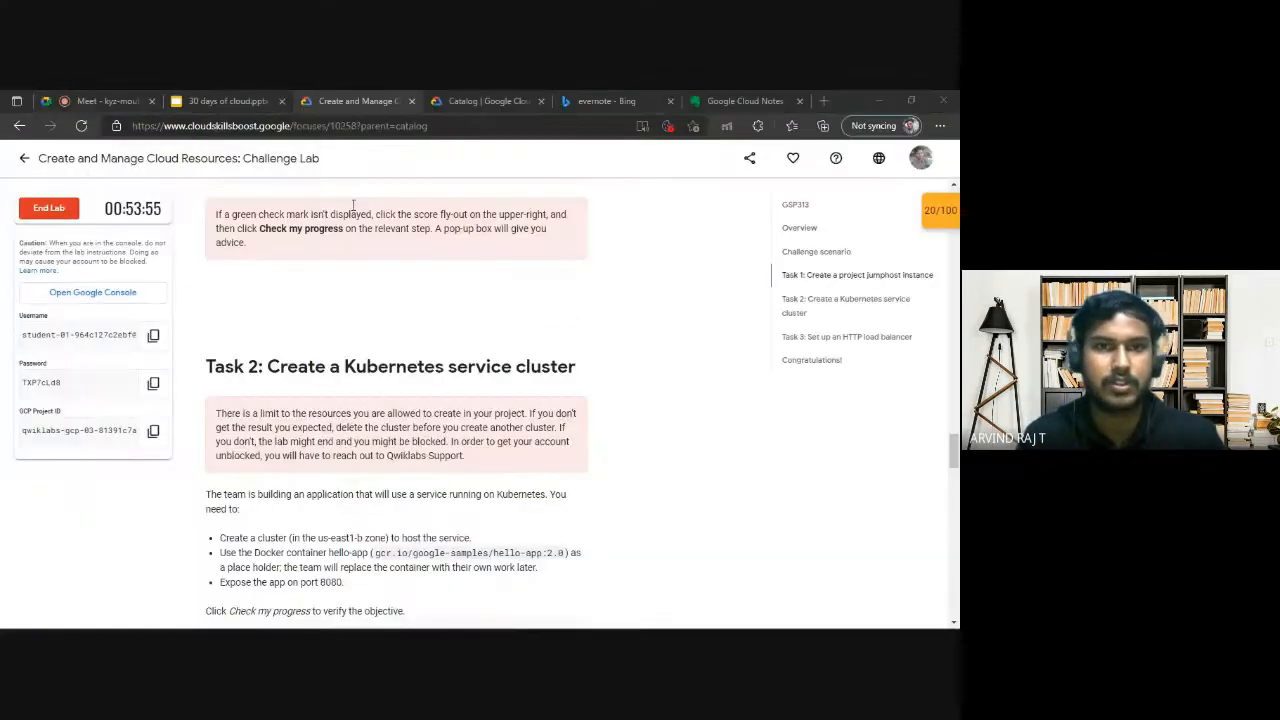
{"action": "left_click", "coordinate": [745, 101]}
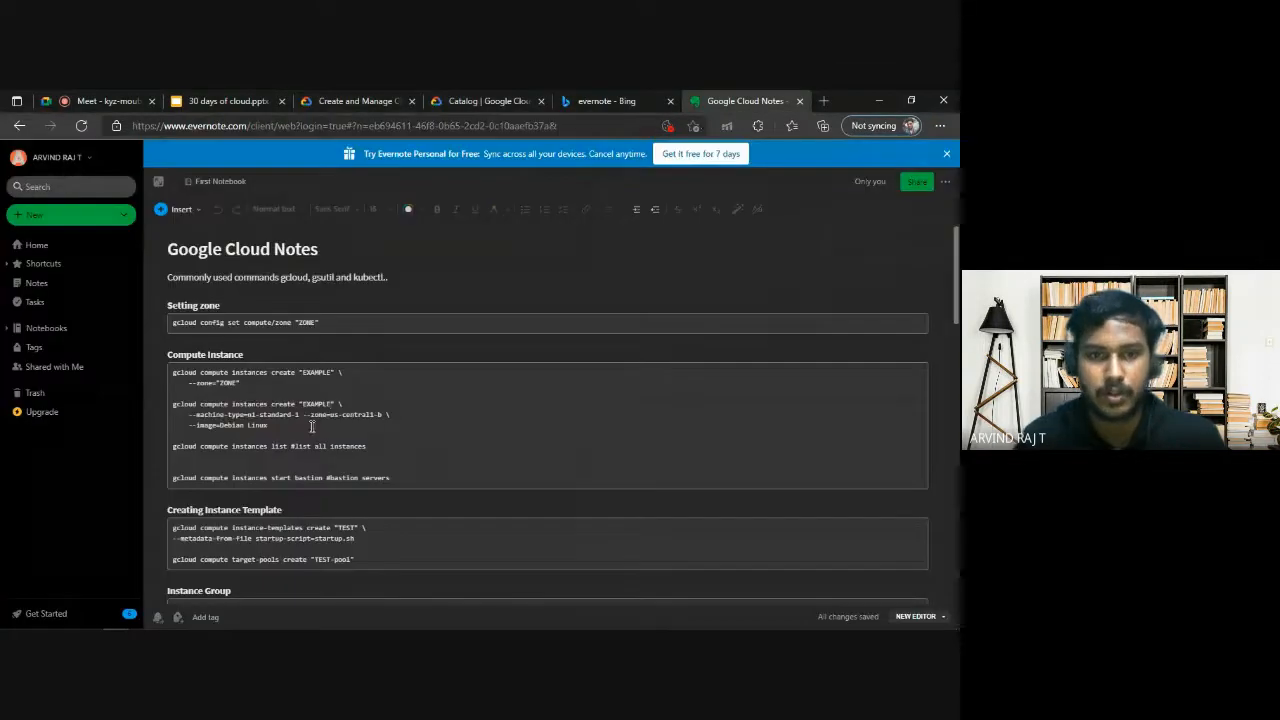
{"action": "scroll", "coordinate": [312, 427], "scroll_direction": "down", "scroll_amount": 3}
{"action": "scroll", "coordinate": [309, 423], "scroll_direction": "up", "scroll_amount": 3}
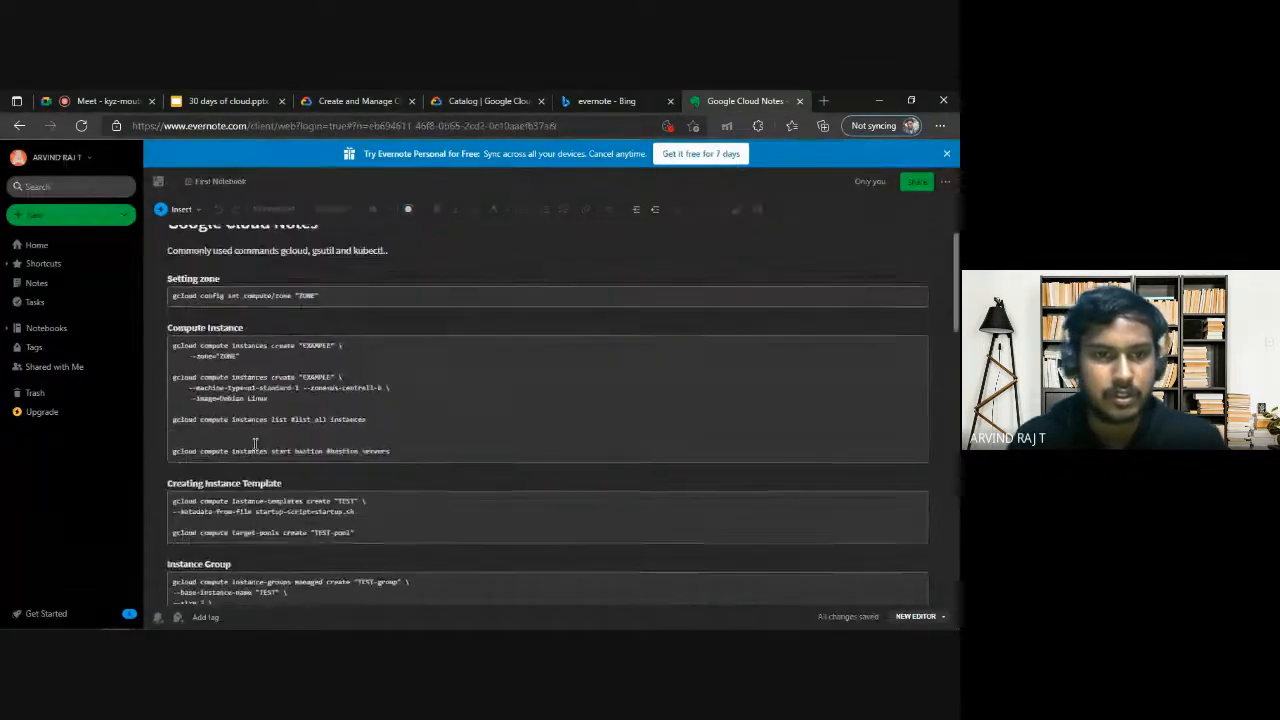
{"action": "scroll", "coordinate": [255, 443], "scroll_direction": "down", "scroll_amount": 5}
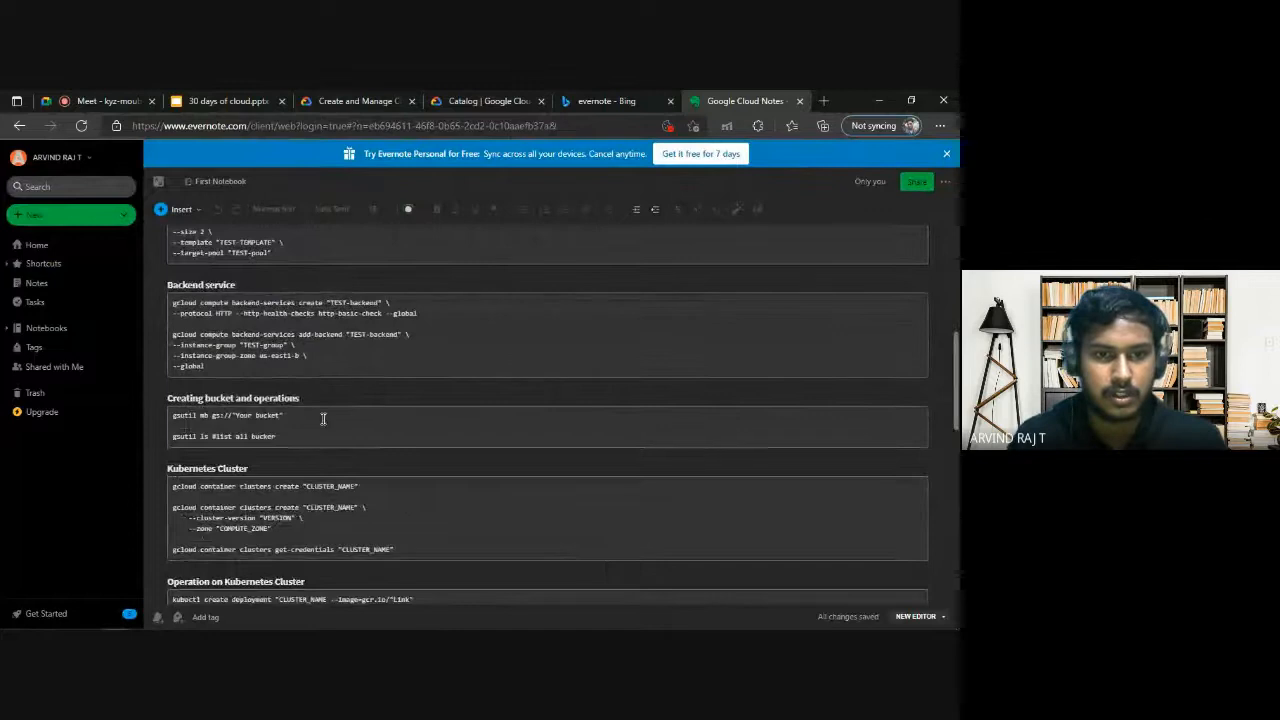
{"action": "scroll", "coordinate": [323, 418], "scroll_direction": "down", "scroll_amount": 2}
{"action": "left_click", "coordinate": [382, 376]}
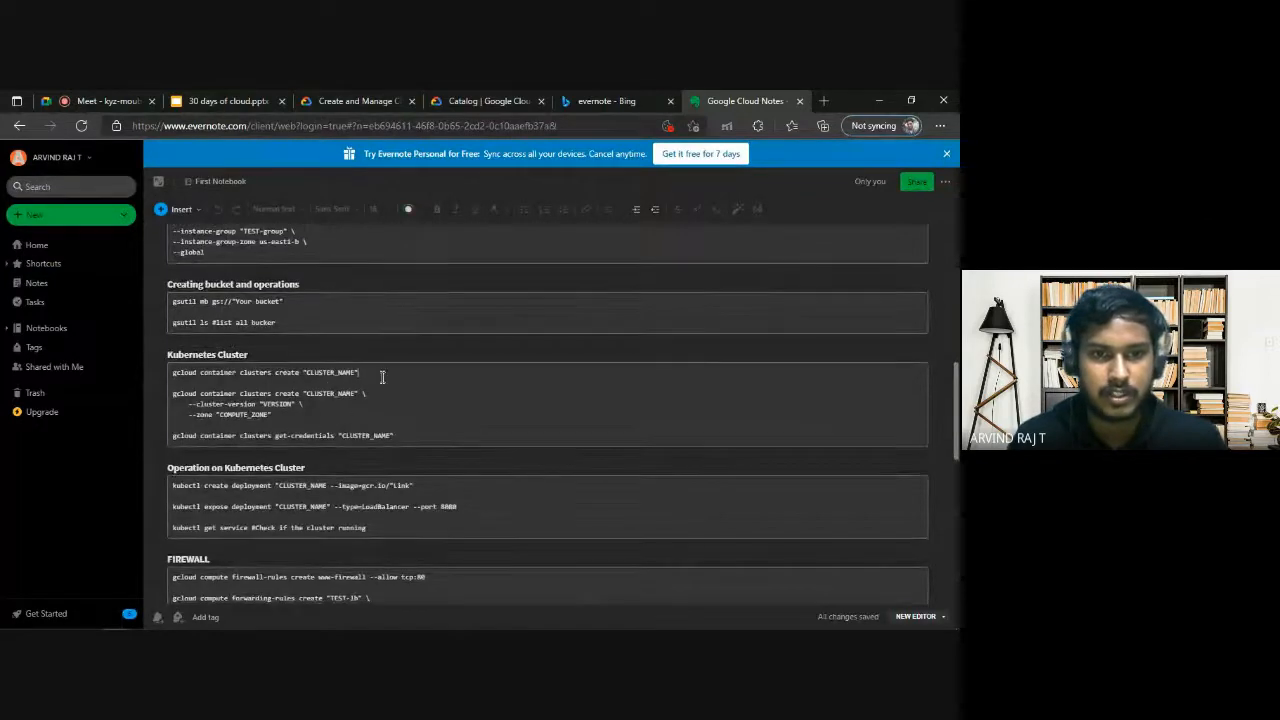
{"action": "left_click_drag", "start_coordinate": [271, 414], "coordinate": [182, 395]}
{"action": "left_click", "coordinate": [265, 404]}
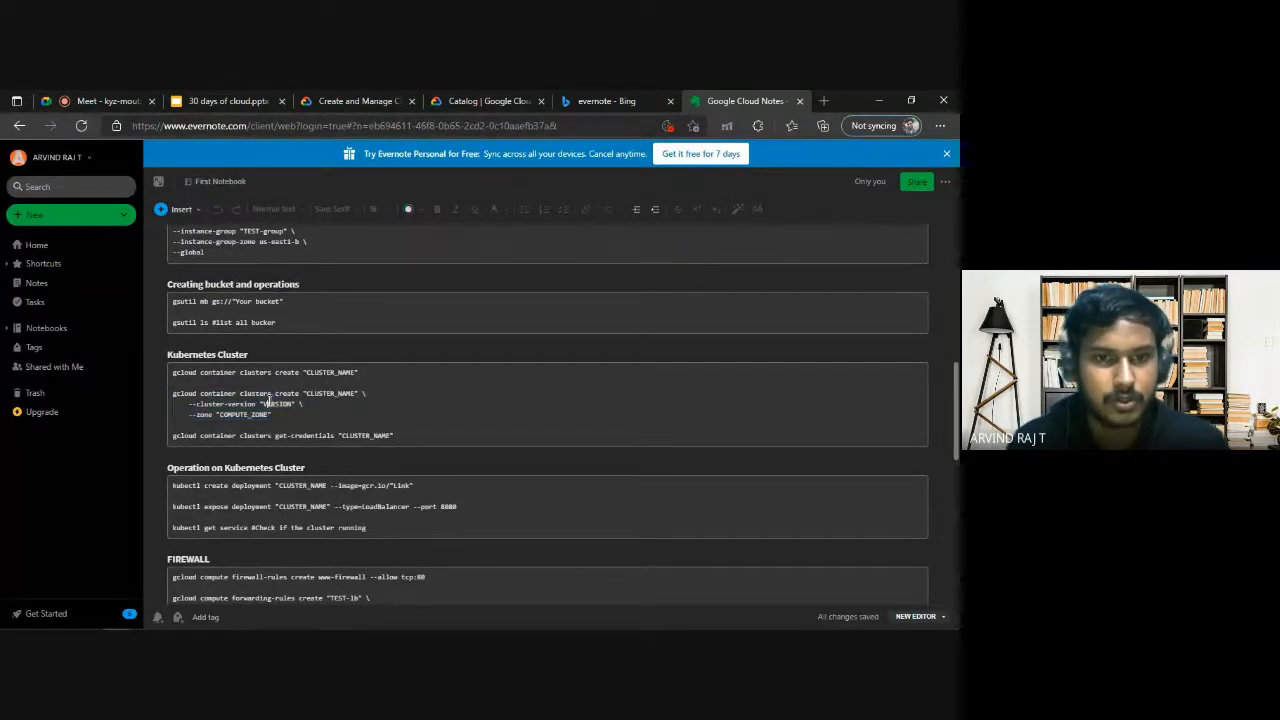
{"action": "left_click_drag", "start_coordinate": [243, 417], "coordinate": [273, 415]}
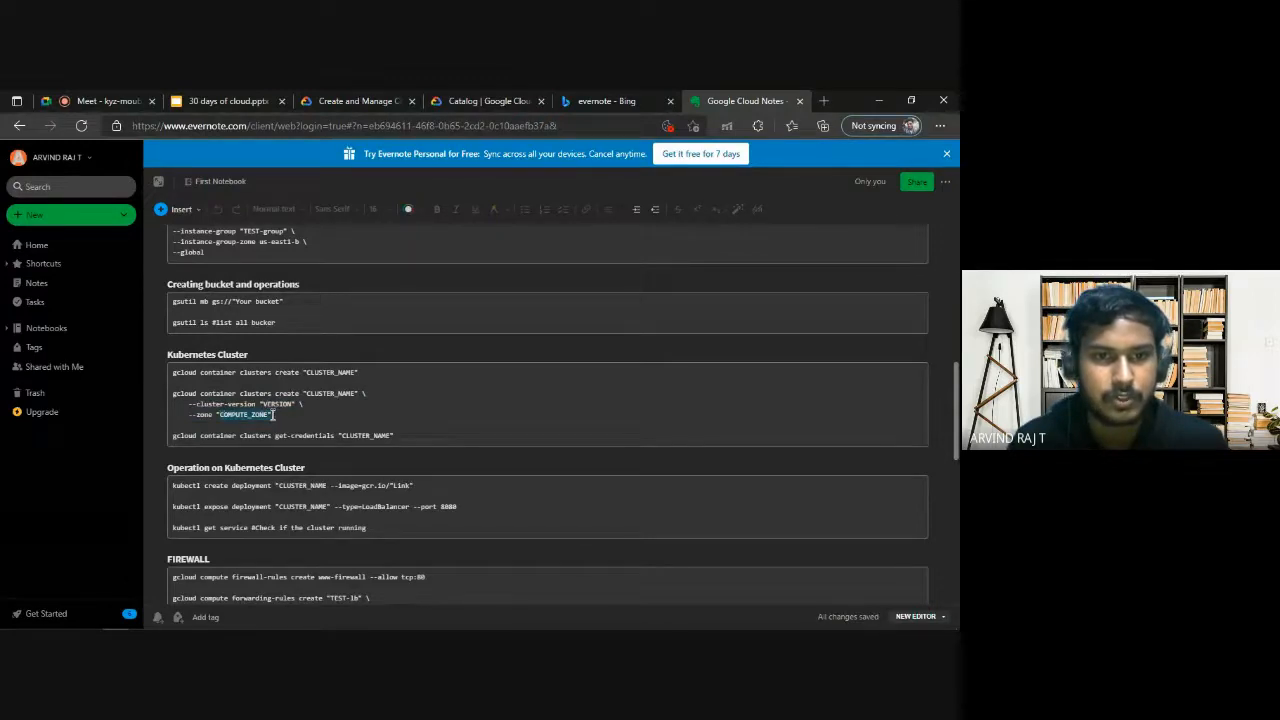
{"action": "left_click", "coordinate": [268, 414]}
Close the training catalog tab and the Bing search tab for evernote.
{"action": "left_click", "coordinate": [482, 100]}
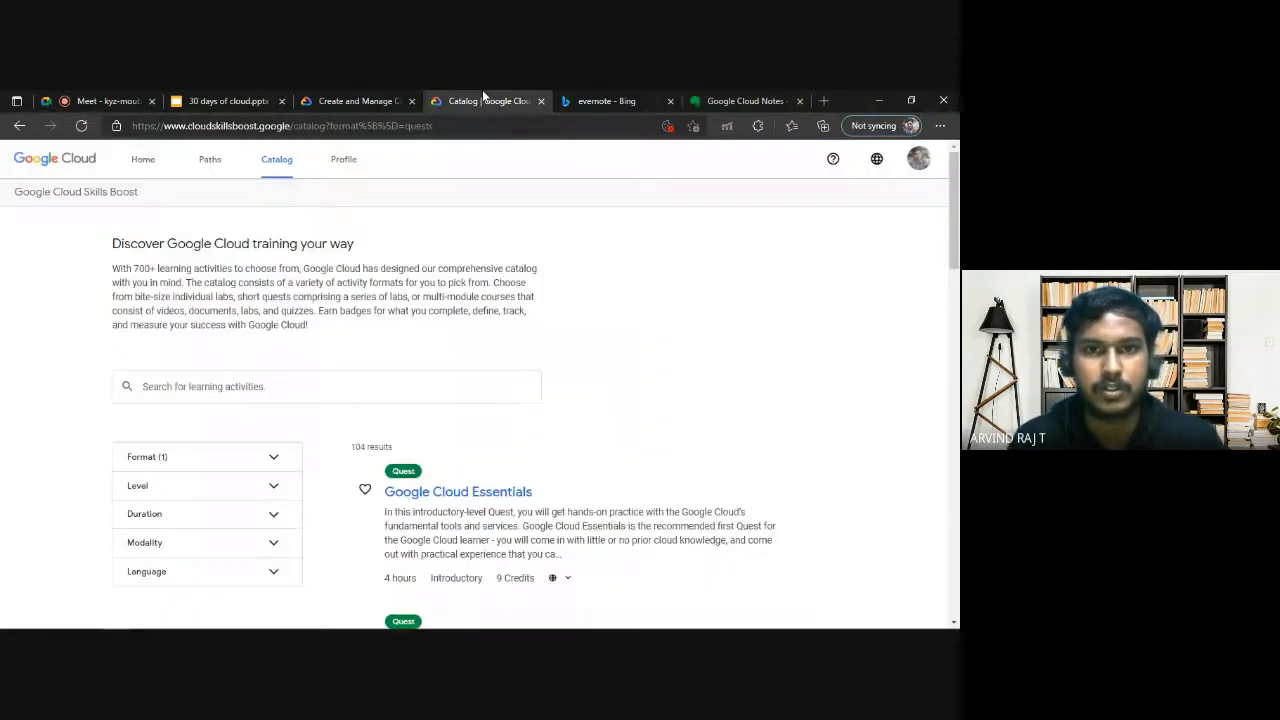
{"action": "left_click", "coordinate": [540, 101]}
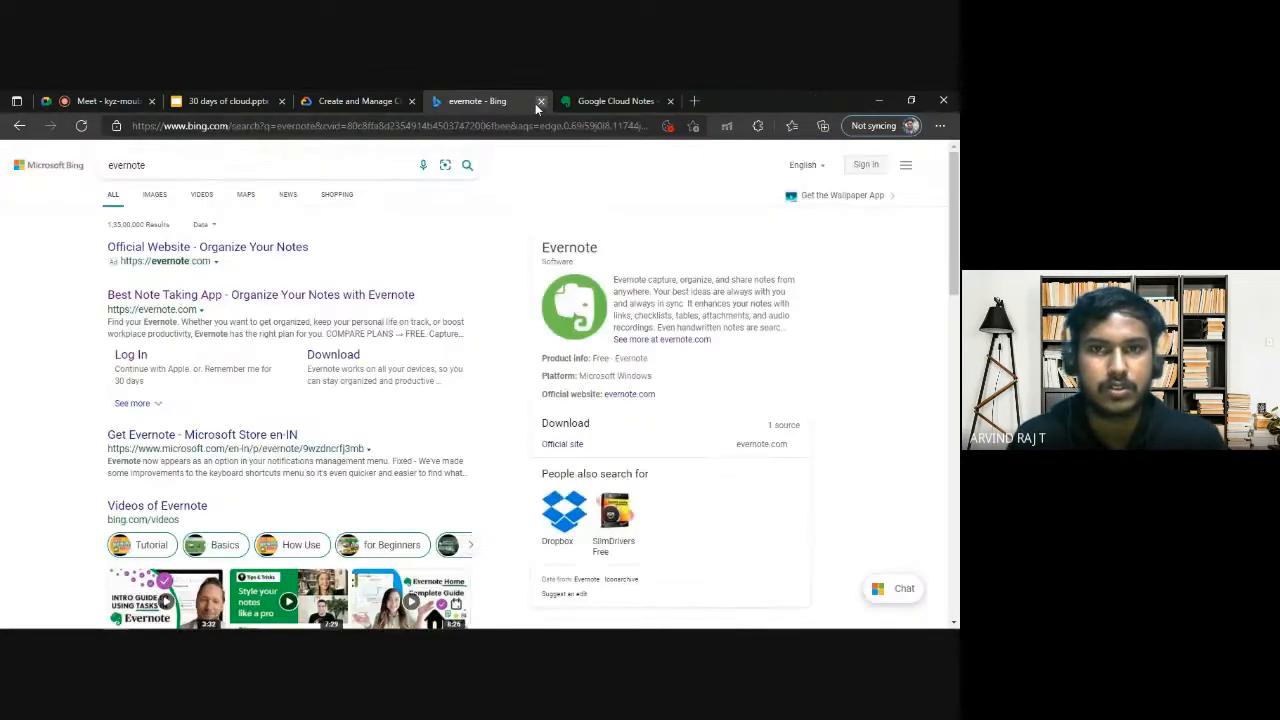
{"action": "left_click", "coordinate": [540, 101]}
Copy the zone us-east1-b from the Task 2 requirements and replace the quoted COMPUTE_ZONE placeholder in the notes' cluster creation command with it.
{"action": "left_click", "coordinate": [403, 97]}
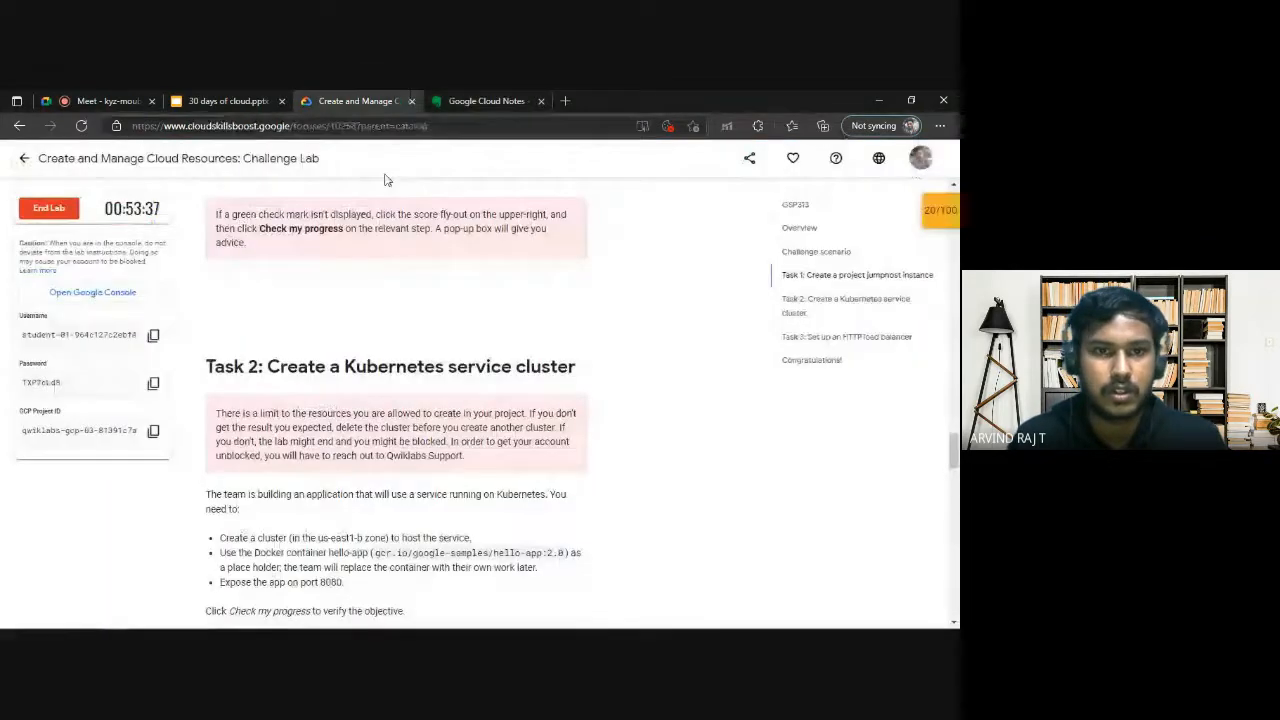
{"action": "scroll", "coordinate": [308, 283], "scroll_direction": "down", "scroll_amount": 3}
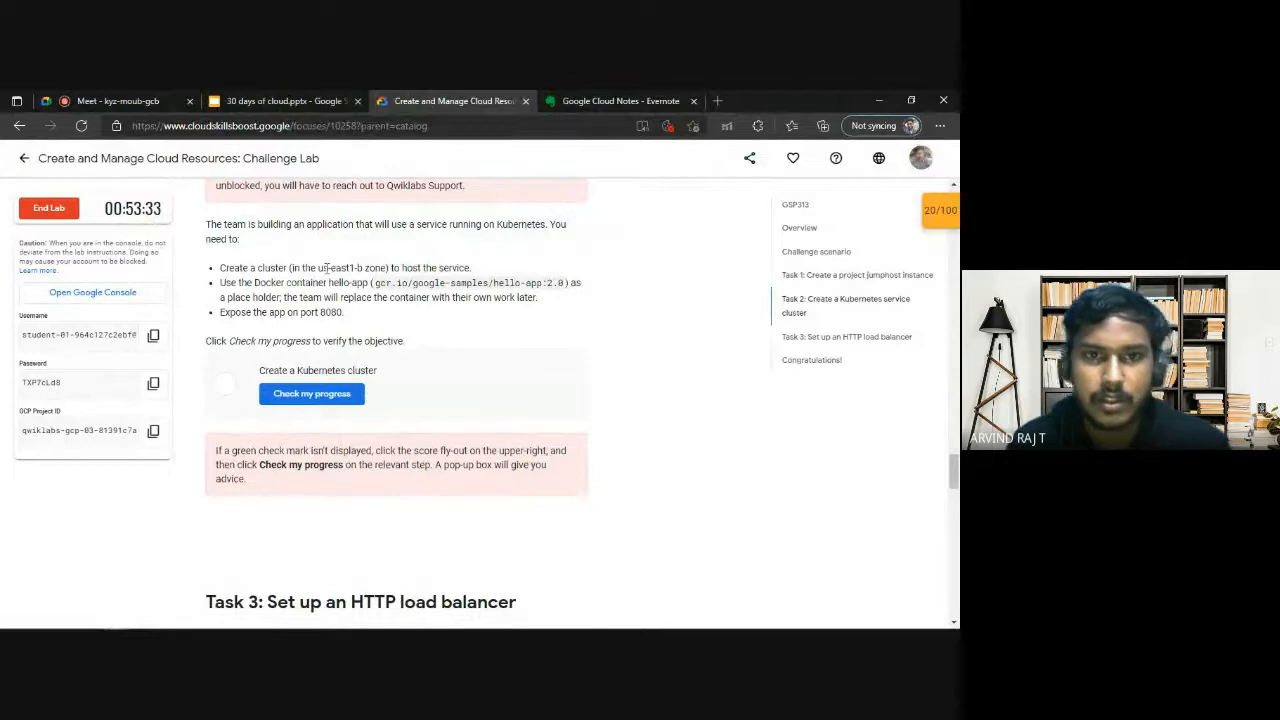
{"action": "left_click_drag", "start_coordinate": [336, 265], "coordinate": [362, 268]}
{"action": "key", "text": "ctrl+c"}
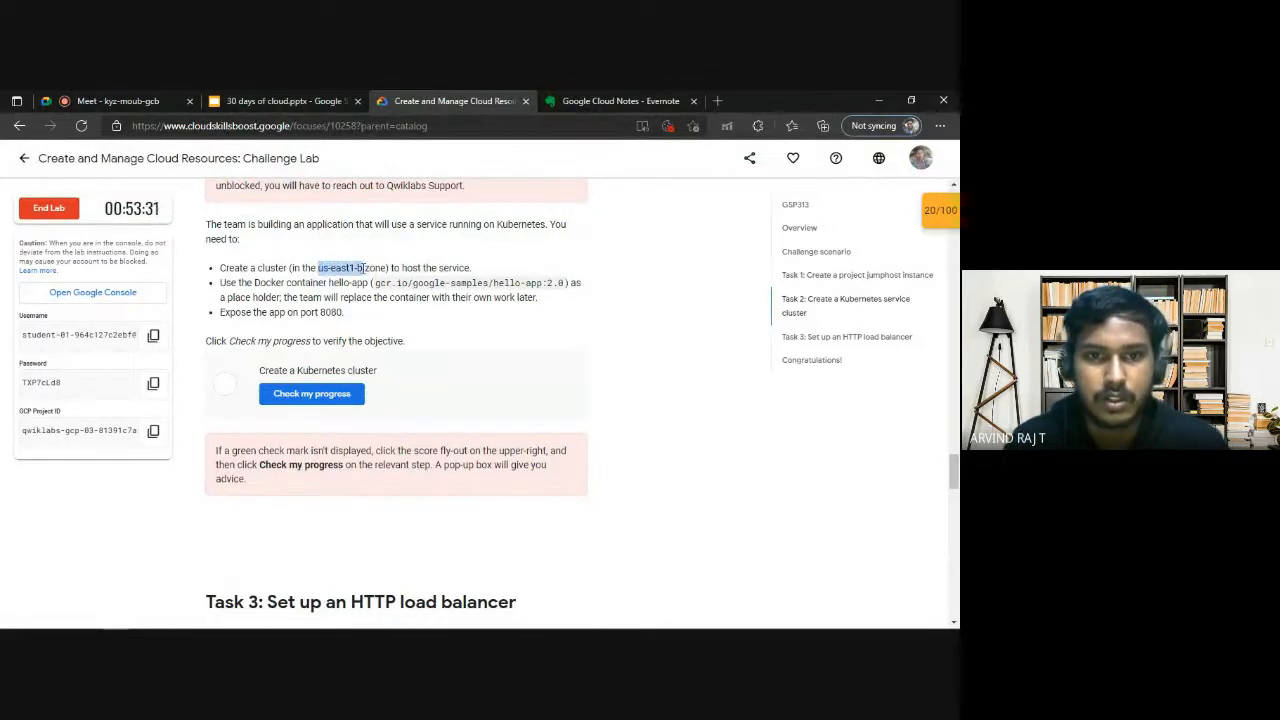
{"action": "left_click", "coordinate": [644, 90]}
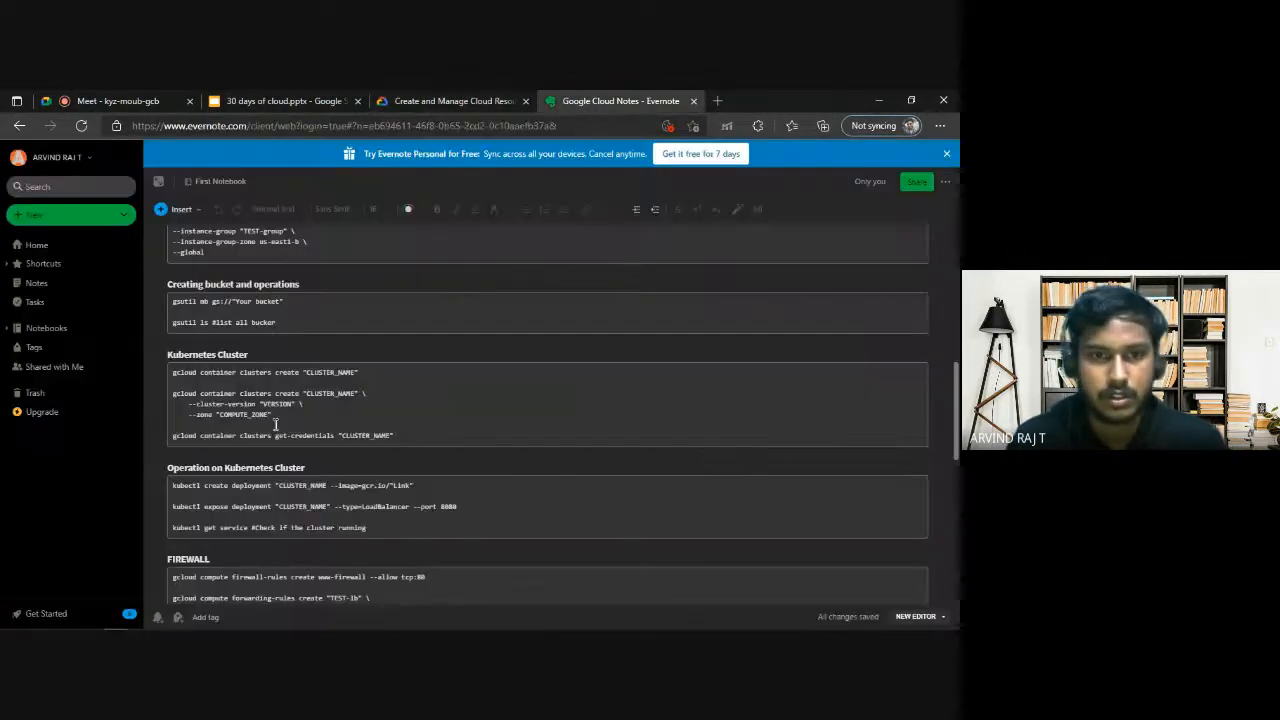
{"action": "left_click_drag", "start_coordinate": [269, 414], "coordinate": [219, 411]}
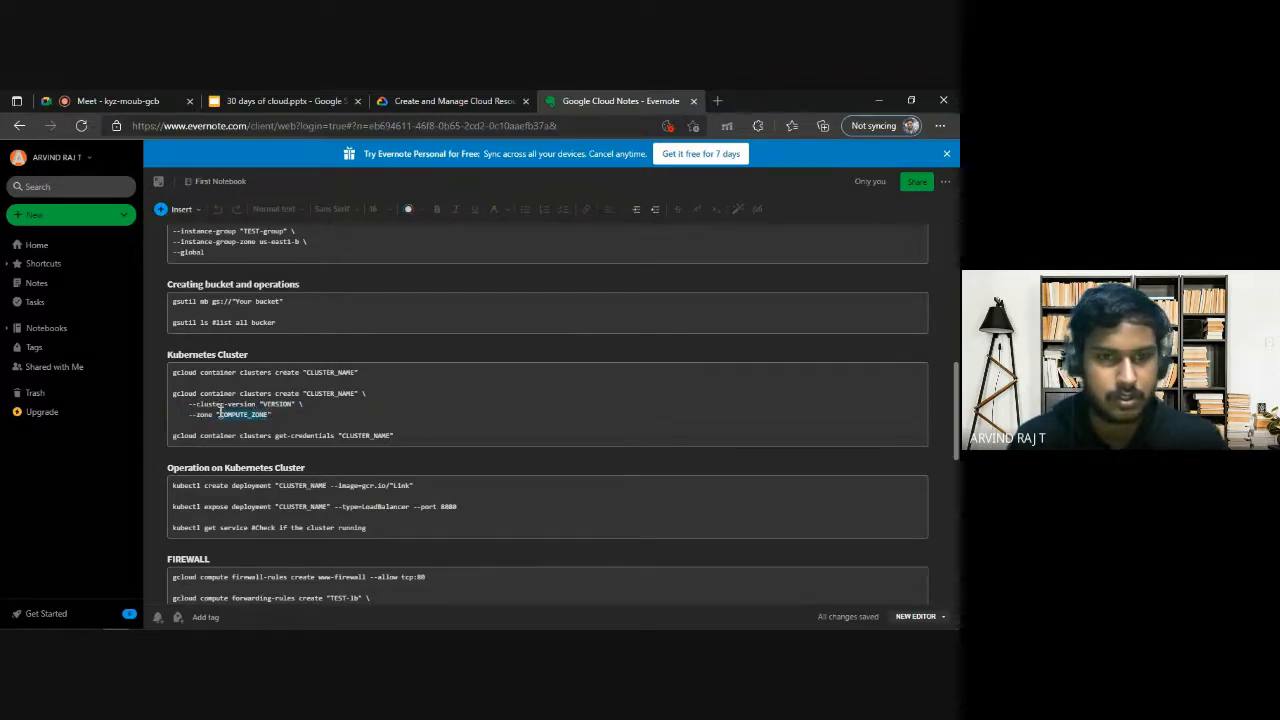
{"action": "key", "text": "ctrl+v"}
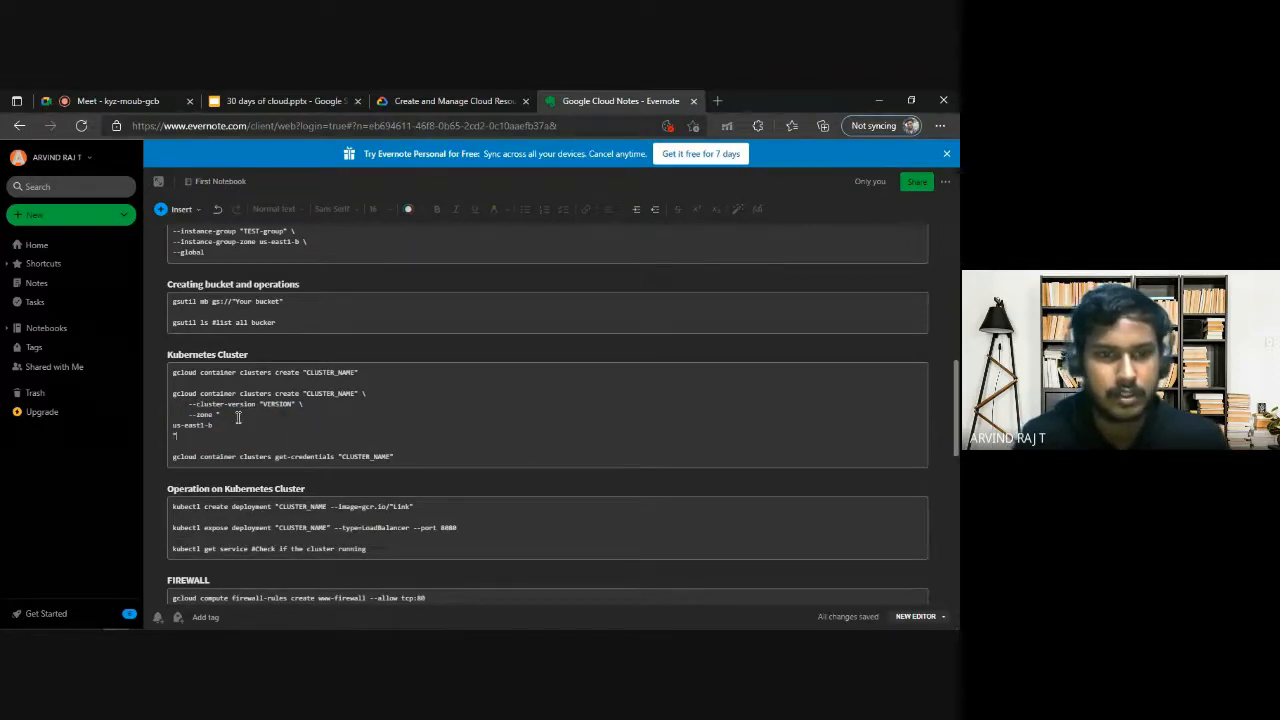
{"action": "key", "text": "BackSpace"}
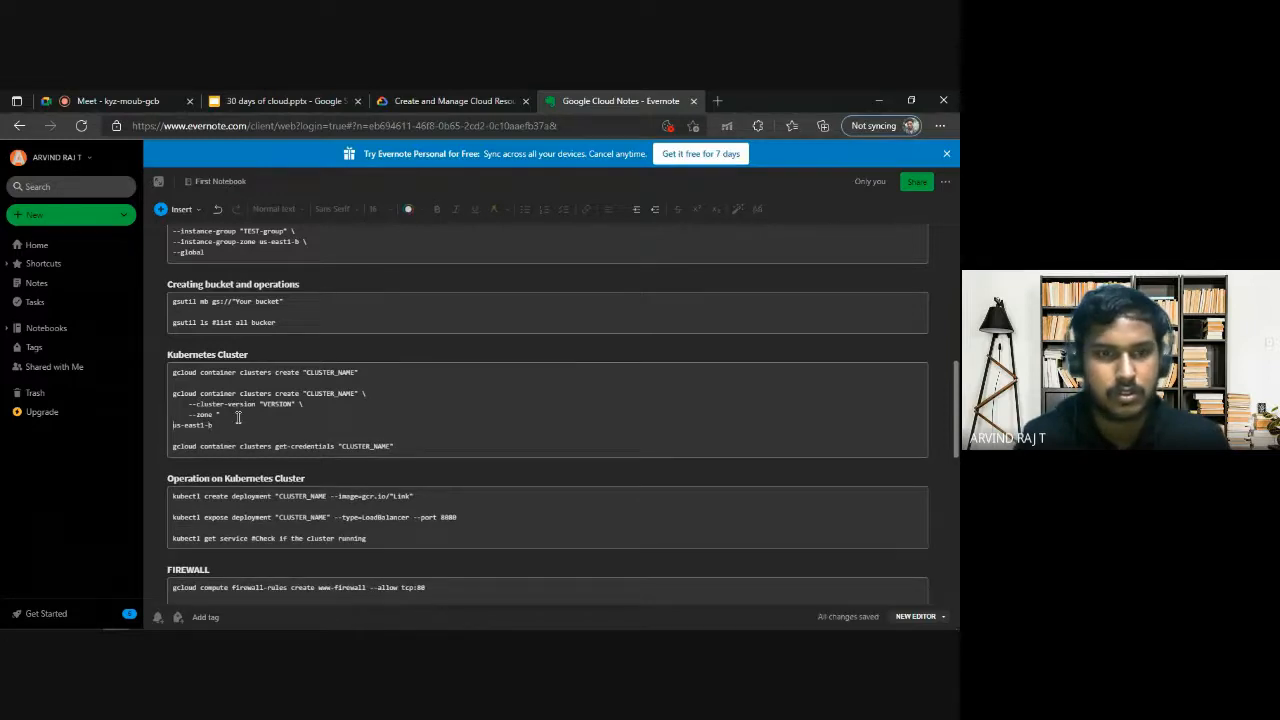
{"action": "key", "text": "BackSpace"}
Select the image path gcr.io/google-samples/hello-app:2.0 in the Task 2 requirements and reread the task instructions.
{"action": "left_click", "coordinate": [441, 97]}
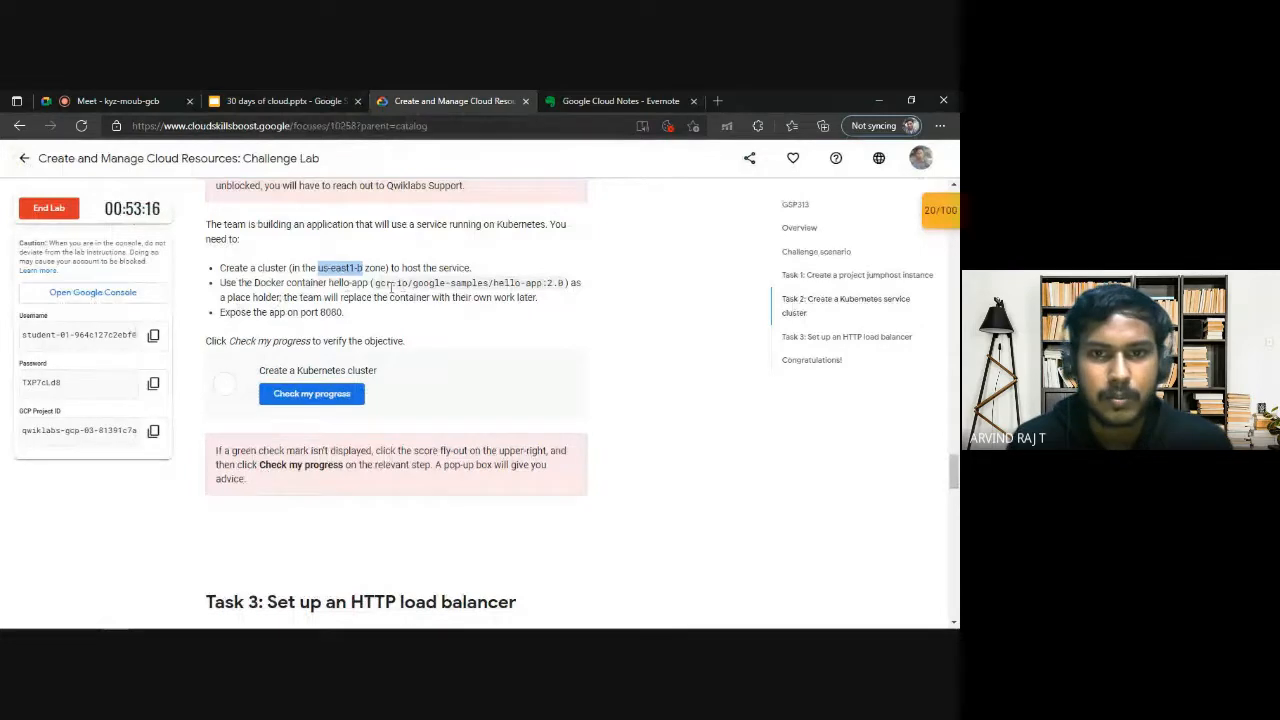
{"action": "left_click_drag", "start_coordinate": [376, 284], "coordinate": [545, 285]}
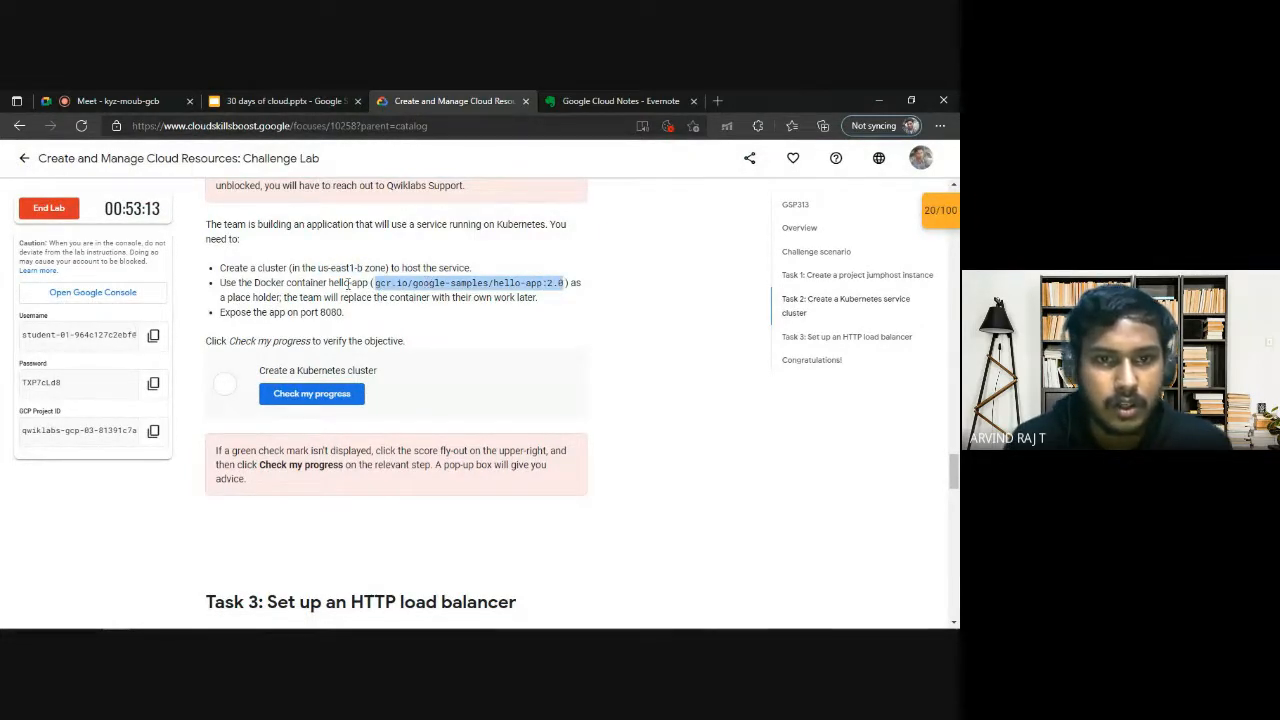
{"action": "scroll", "coordinate": [448, 332], "scroll_direction": "down", "scroll_amount": 3}
{"action": "scroll", "coordinate": [448, 332], "scroll_direction": "up", "scroll_amount": 3}
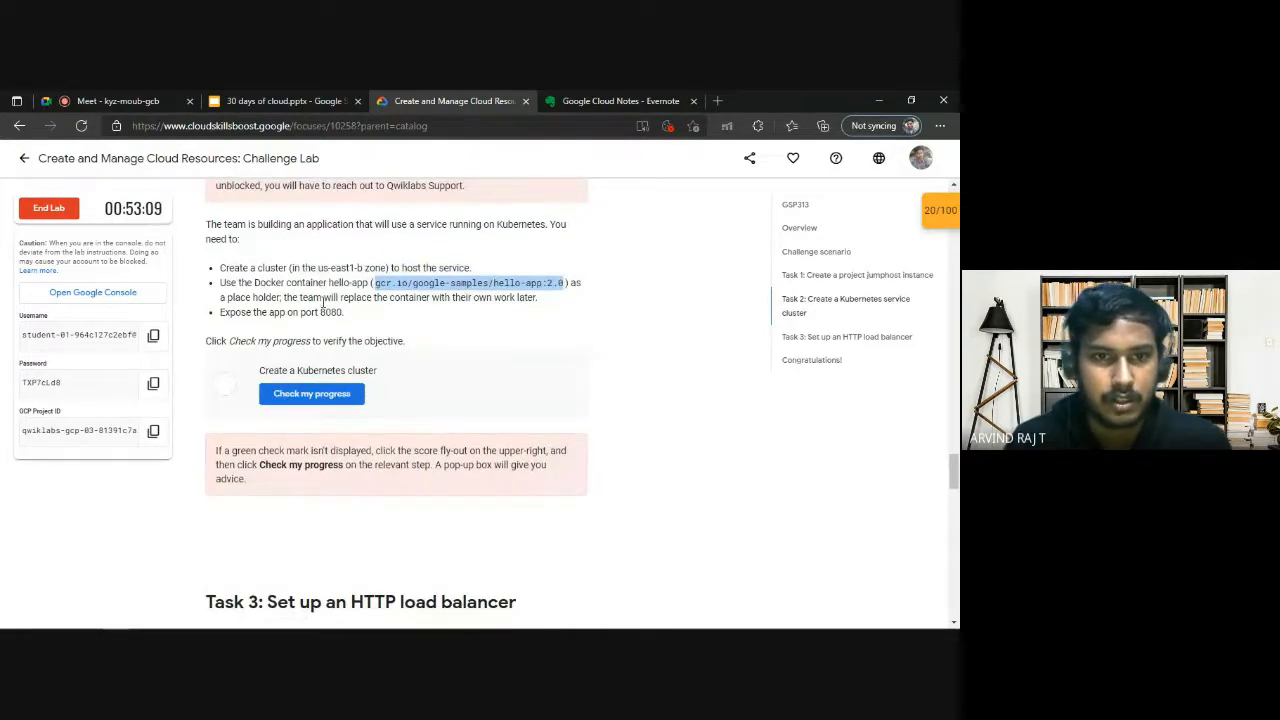
{"action": "scroll", "coordinate": [471, 329], "scroll_direction": "up", "scroll_amount": 2}
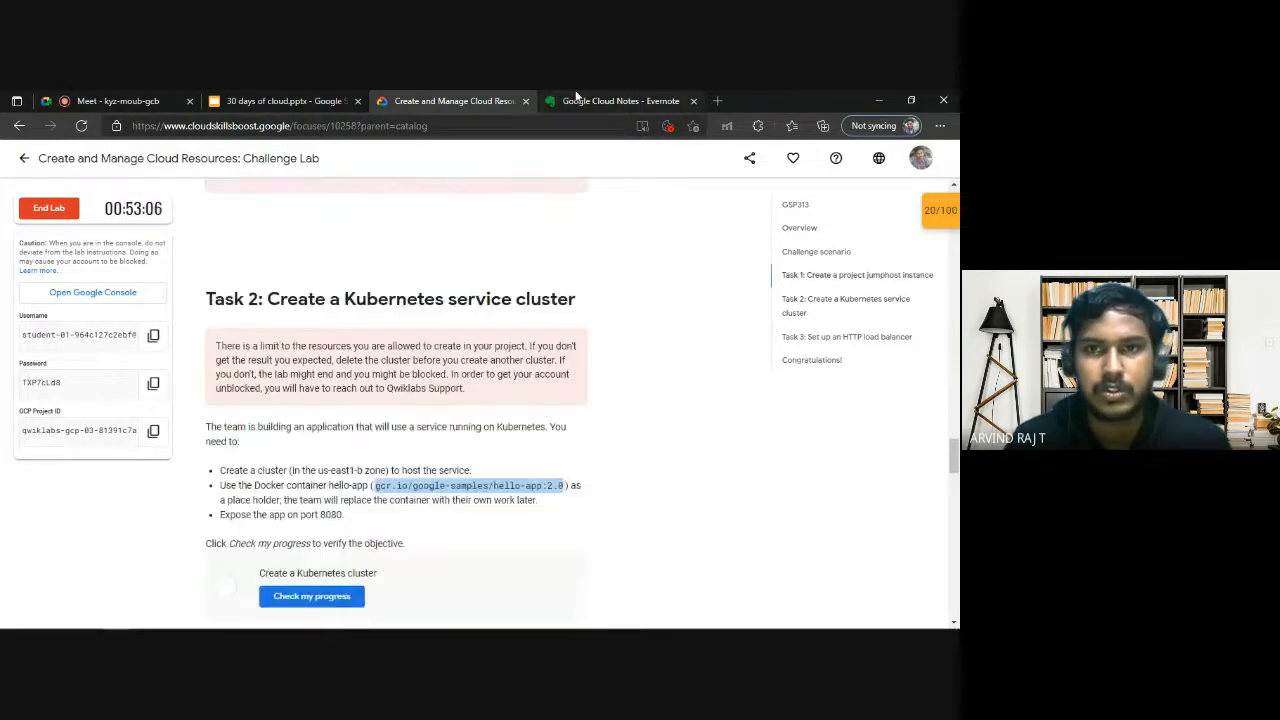
Return to the Google Cloud Notes, highlight the CLUSTER_NAME placeholder in the short create command and look through the earlier command sections.
{"action": "left_click", "coordinate": [575, 100]}
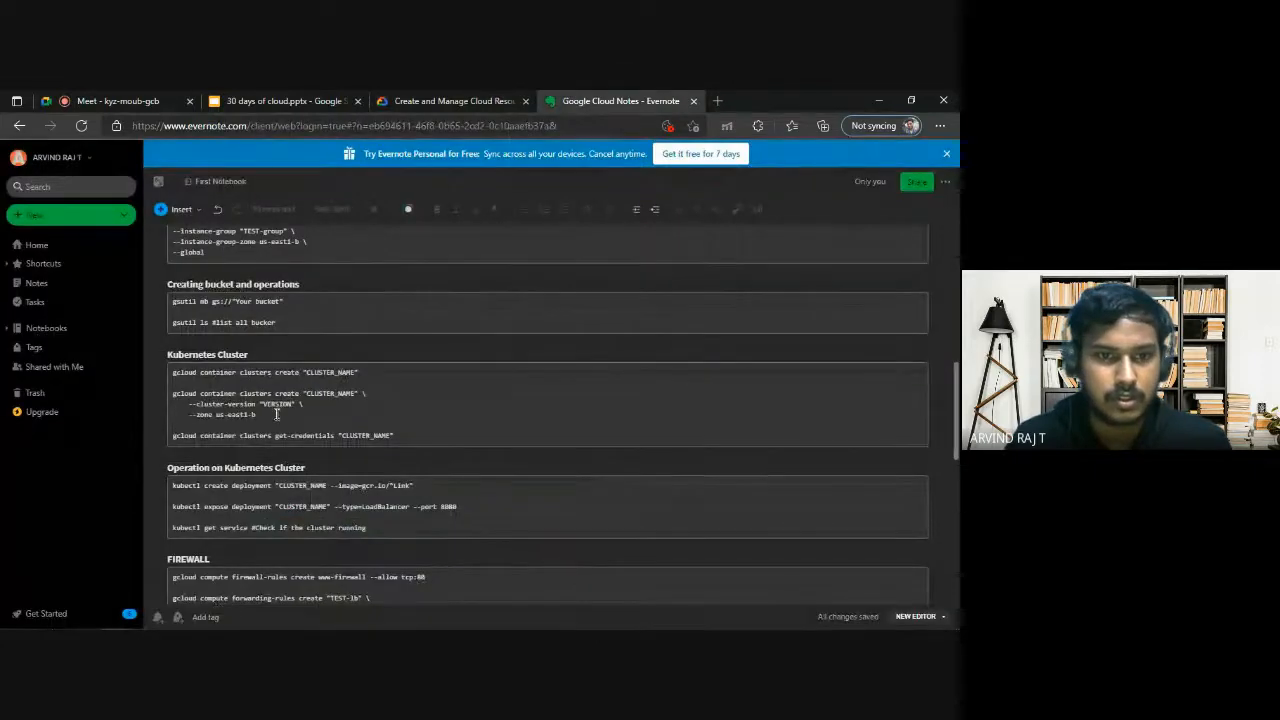
{"action": "mouse_move", "coordinate": [321, 372]}
{"action": "left_mouse_down"}
{"action": "mouse_move", "coordinate": [356, 372]}
{"action": "mouse_move", "coordinate": [306, 373]}
{"action": "left_mouse_up"}
{"action": "left_click", "coordinate": [368, 375]}
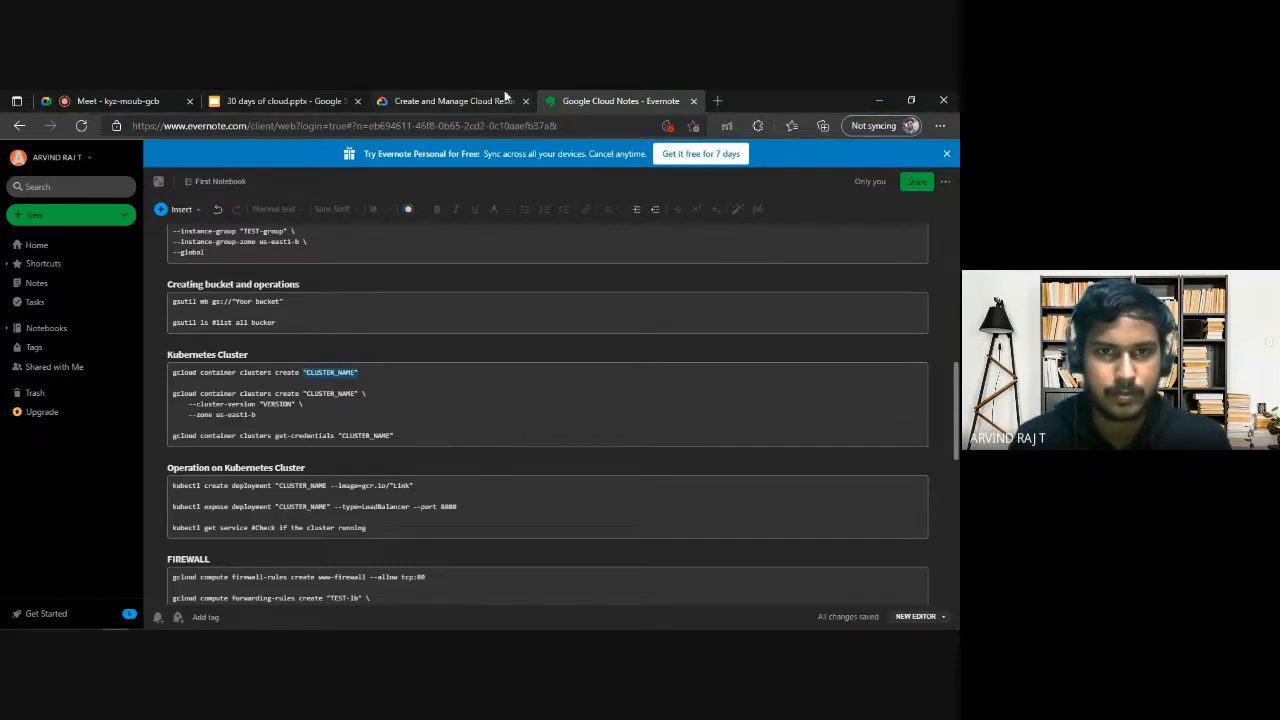
{"action": "scroll", "coordinate": [300, 390], "scroll_direction": "up", "scroll_amount": 2}
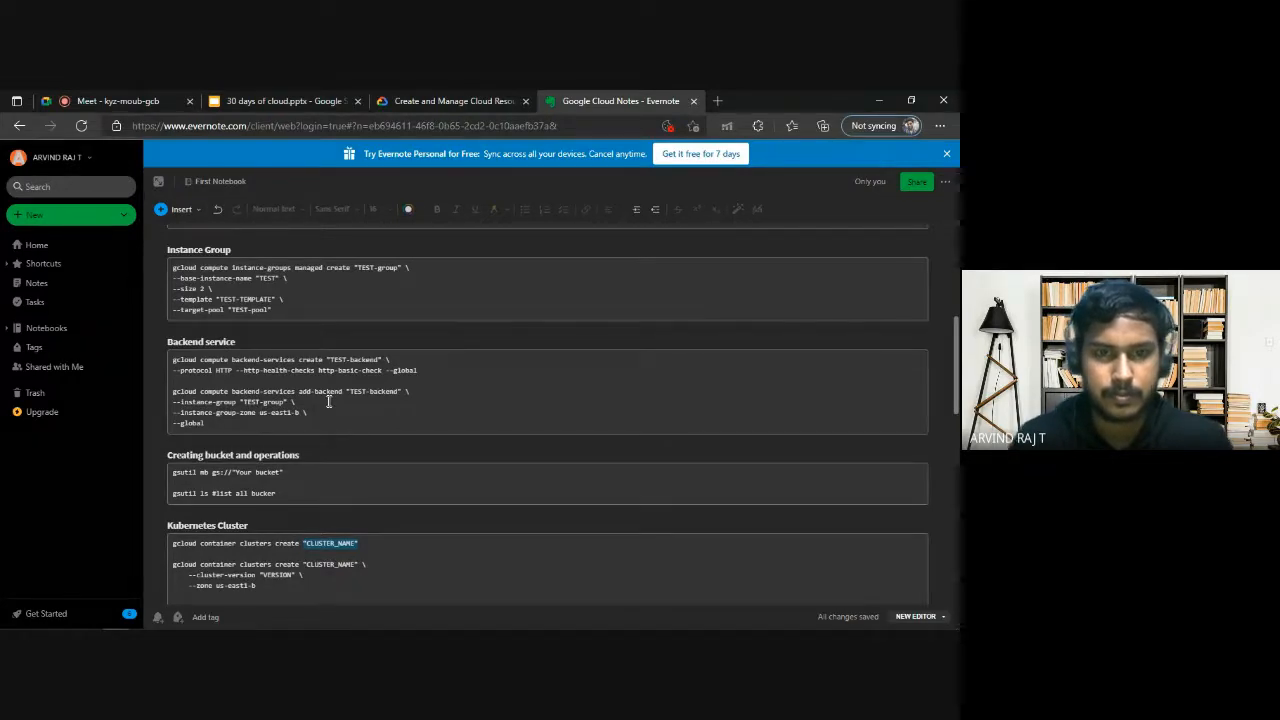
{"action": "scroll", "coordinate": [371, 446], "scroll_direction": "down", "scroll_amount": 1}
{"action": "scroll", "coordinate": [280, 472], "scroll_direction": "up", "scroll_amount": 1}
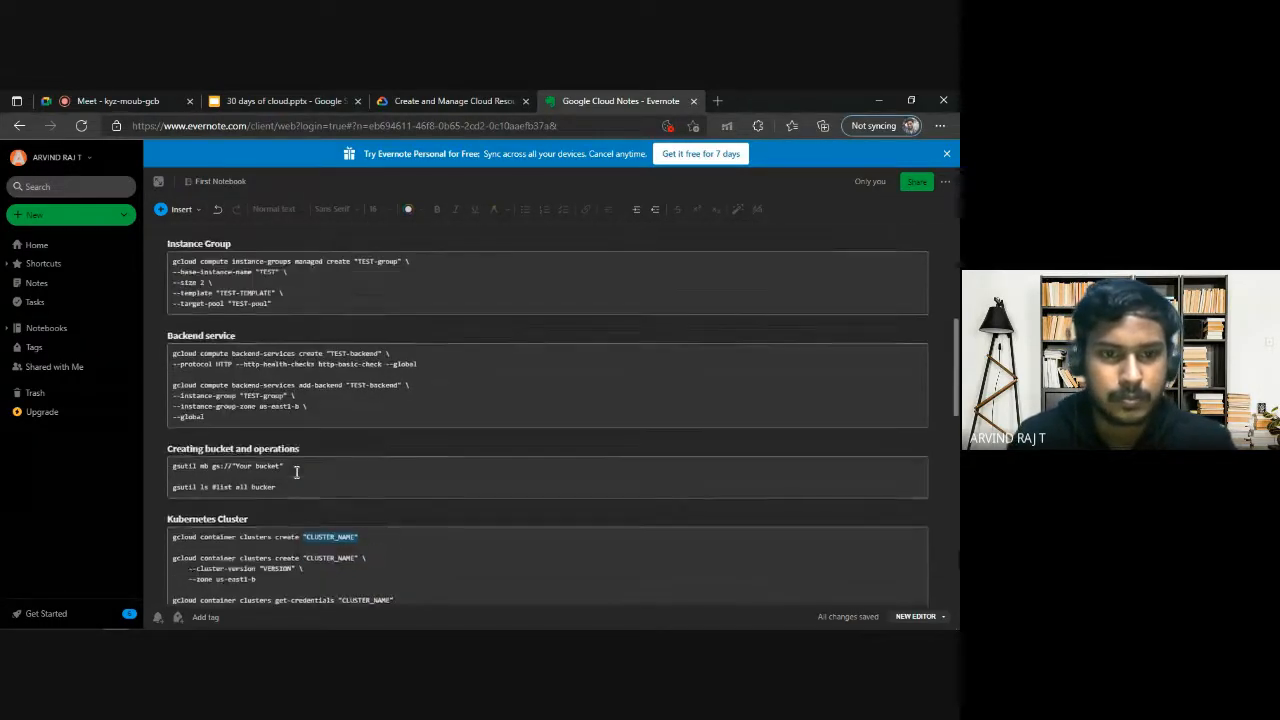
{"action": "scroll", "coordinate": [320, 392], "scroll_direction": "up", "scroll_amount": 2}
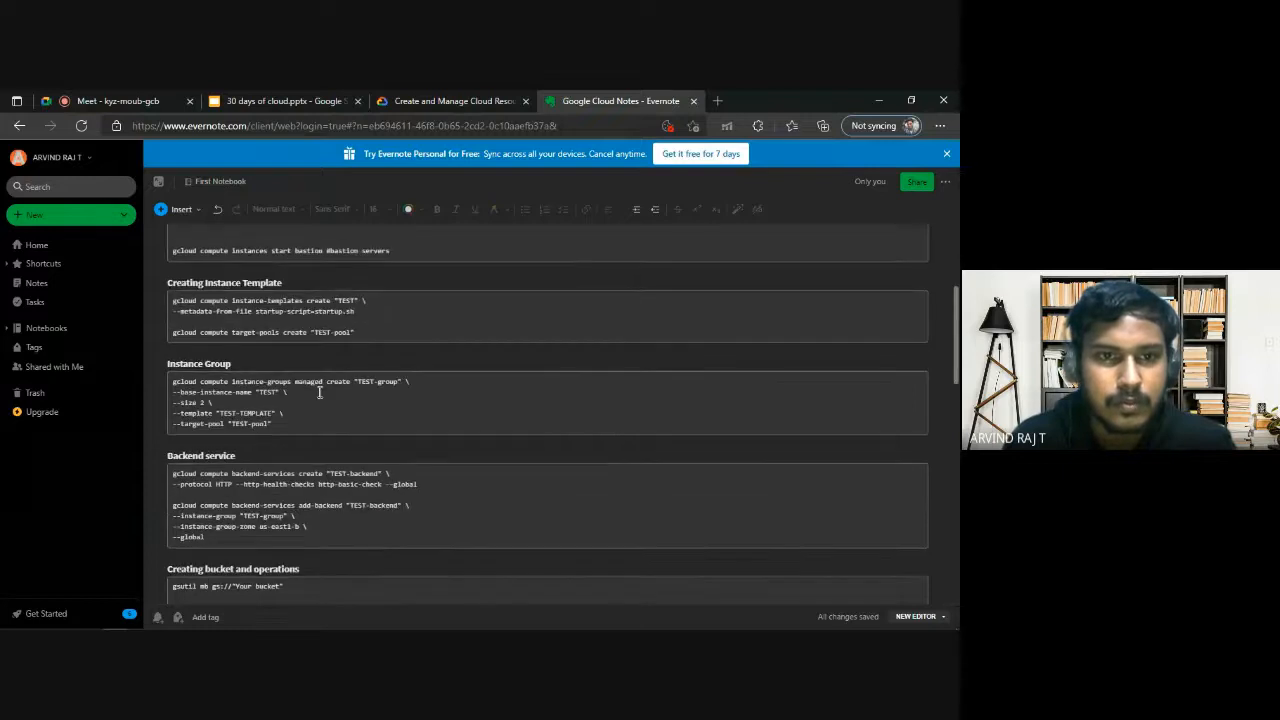
{"action": "scroll", "coordinate": [320, 392], "scroll_direction": "up", "scroll_amount": 3}
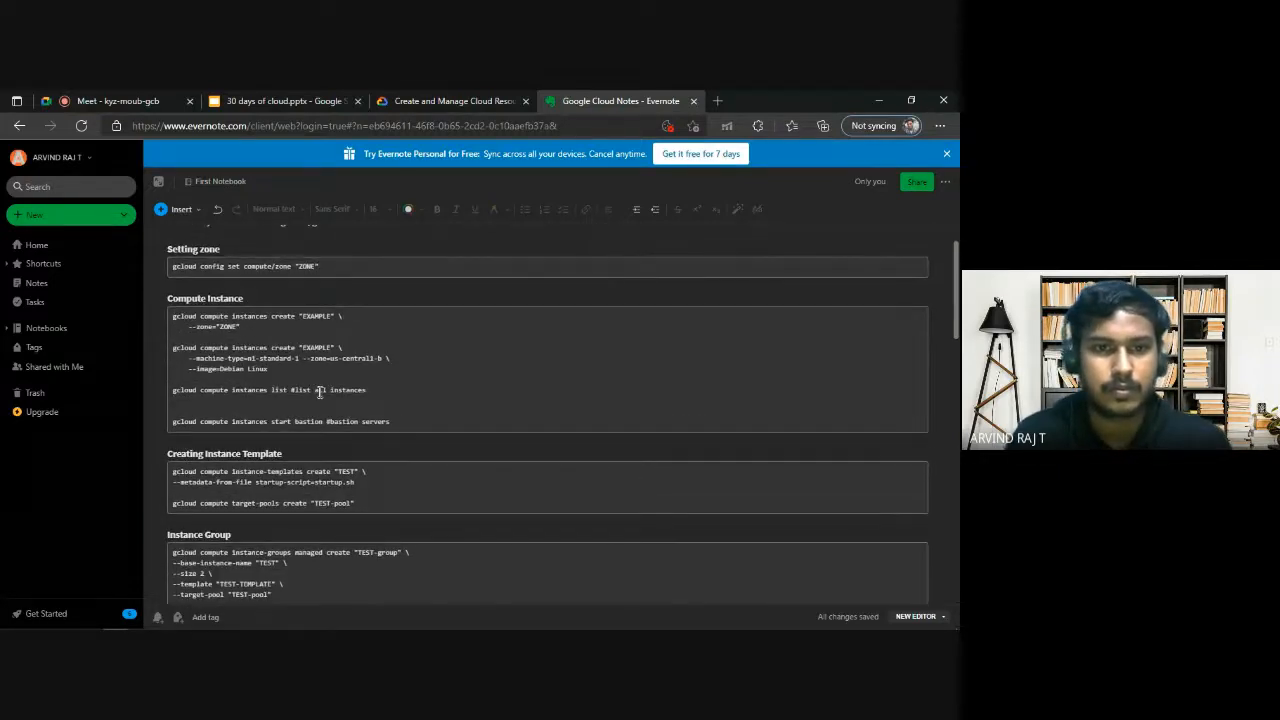
Switch back to the challenge lab page and reread the Task 2 Kubernetes service cluster requirements.
{"action": "left_click", "coordinate": [434, 96]}
{"action": "left_click", "coordinate": [328, 101]}
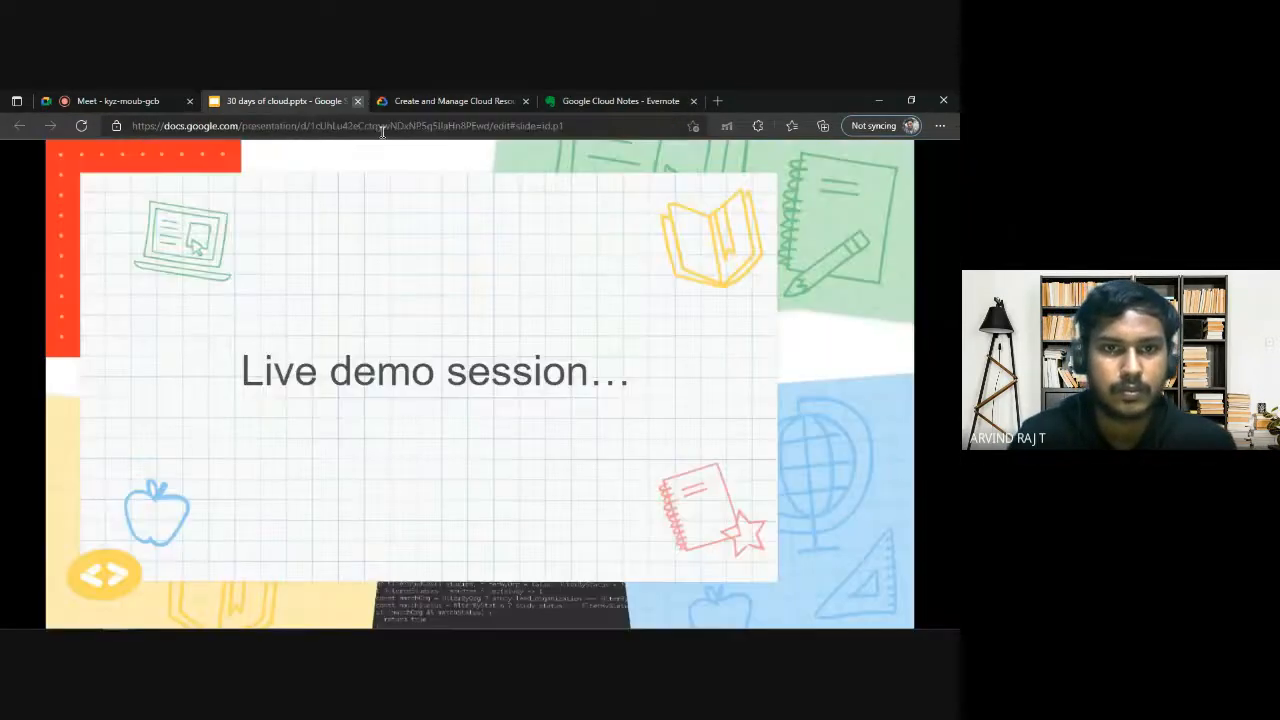
{"action": "left_click", "coordinate": [472, 96]}
{"action": "scroll", "coordinate": [437, 430], "scroll_direction": "down", "scroll_amount": 3}
{"action": "scroll", "coordinate": [438, 429], "scroll_direction": "down", "scroll_amount": 1}
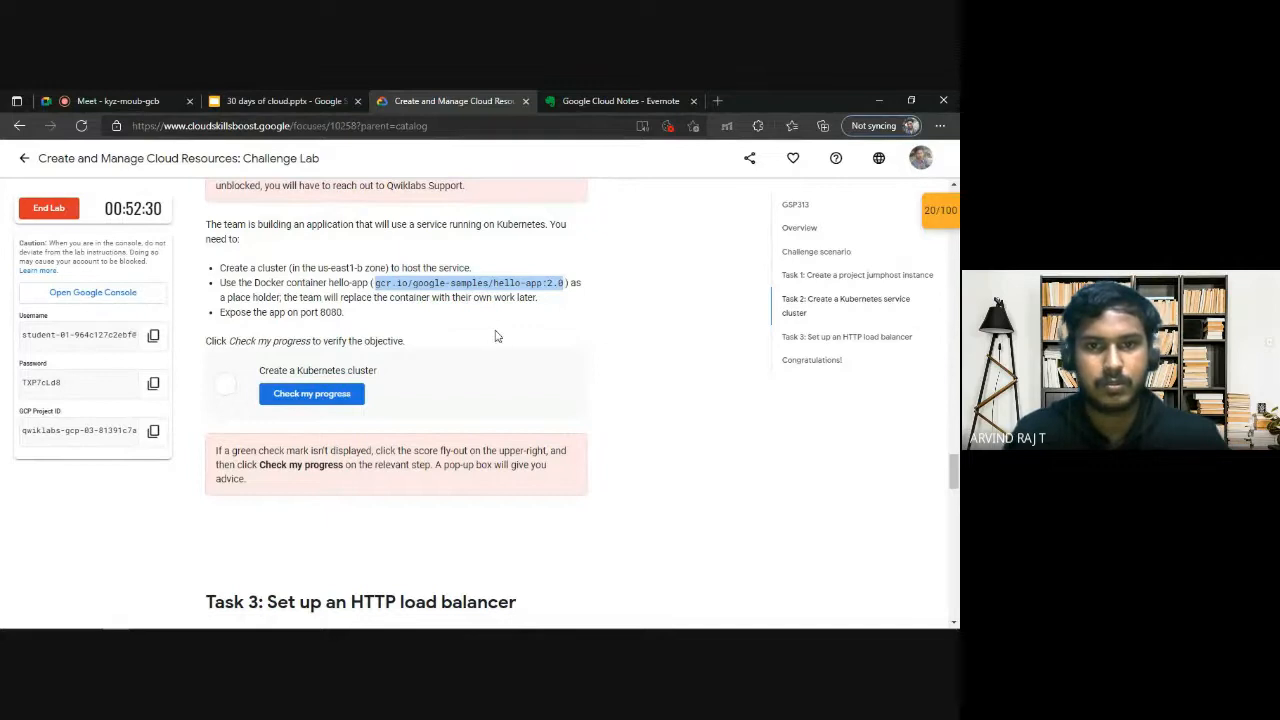
{"action": "scroll", "coordinate": [391, 423], "scroll_direction": "up", "scroll_amount": 4}
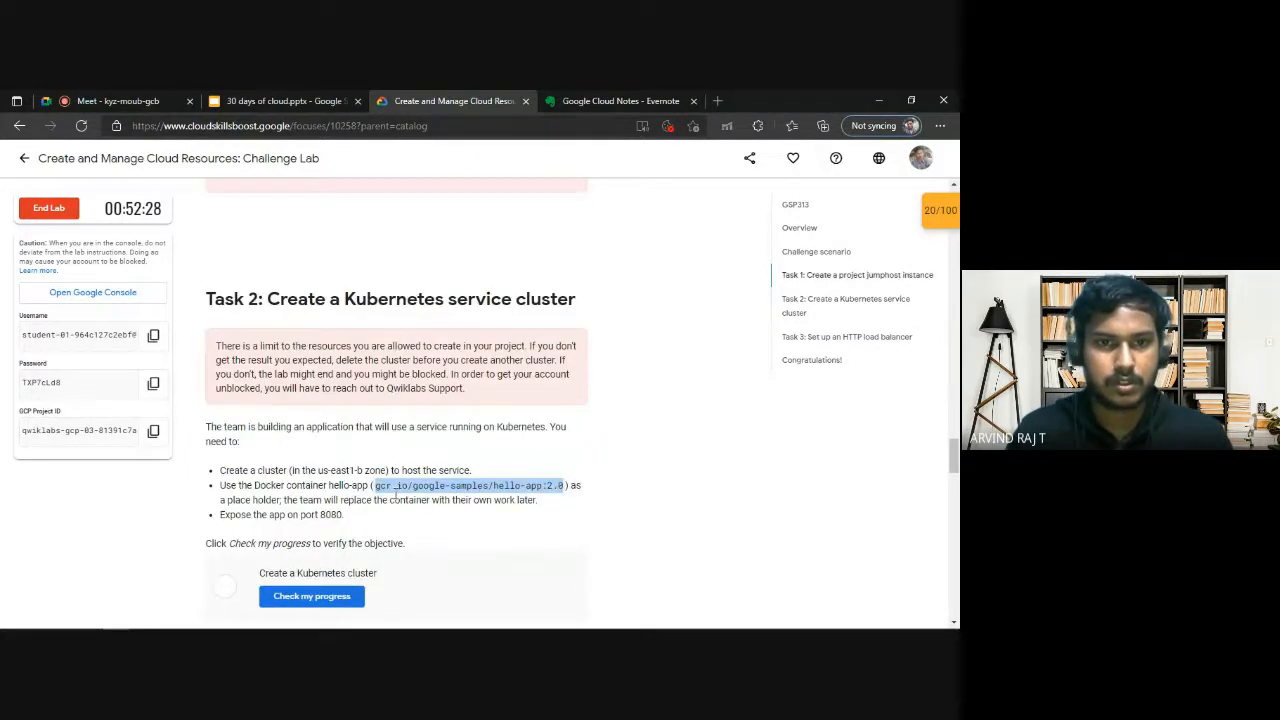
Bring up the Kubernetes clusters console window and reduce it from full screen so it sits beside the lab page.
{"action": "left_click", "coordinate": [116, 619]}
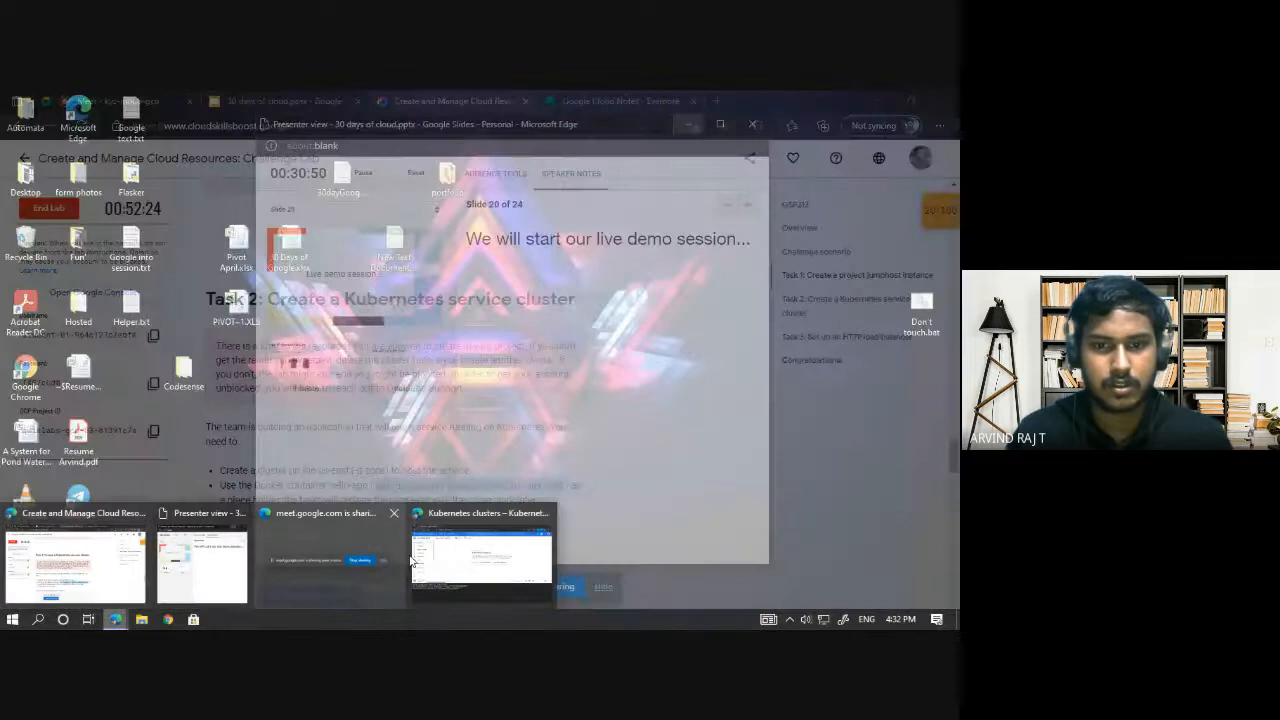
{"action": "left_click", "coordinate": [481, 565]}
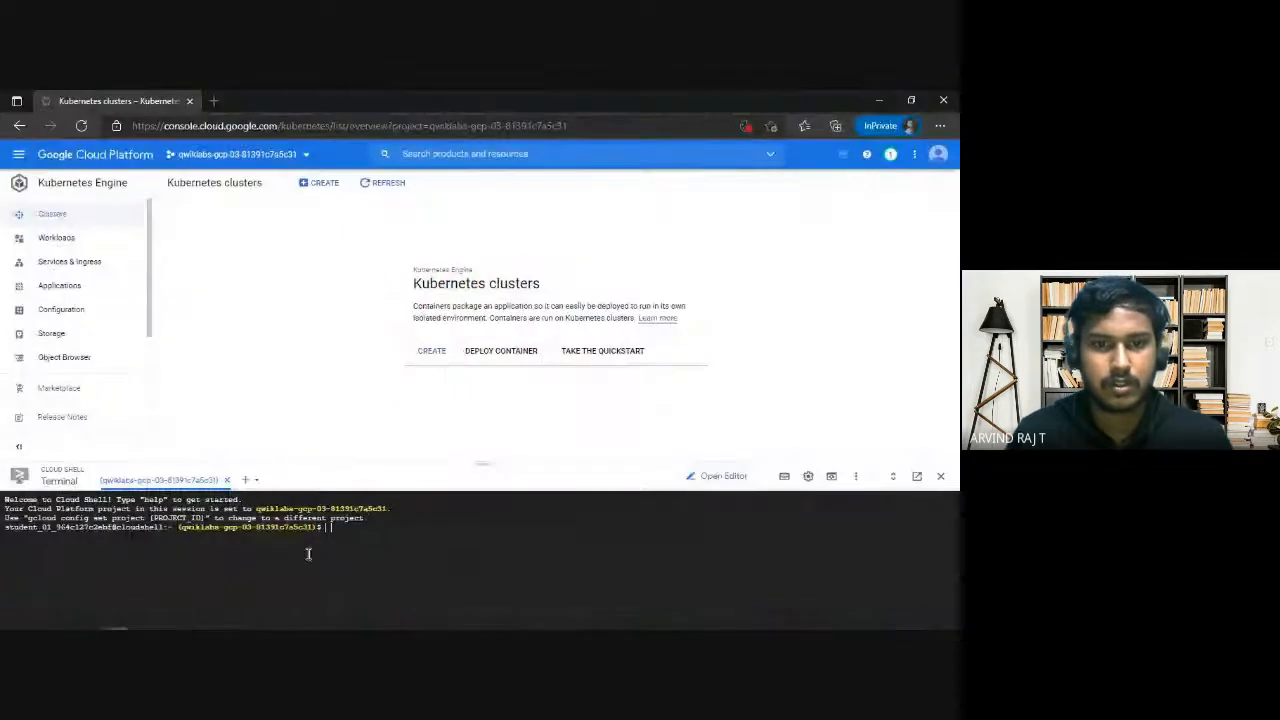
{"action": "left_click", "coordinate": [880, 100]}
Copy the lab title "Create and Manage Cloud Resources: Challenge Lab" from the lab page and search the web for it in a new tab.
{"action": "scroll", "coordinate": [311, 290], "scroll_direction": "up", "scroll_amount": 3}
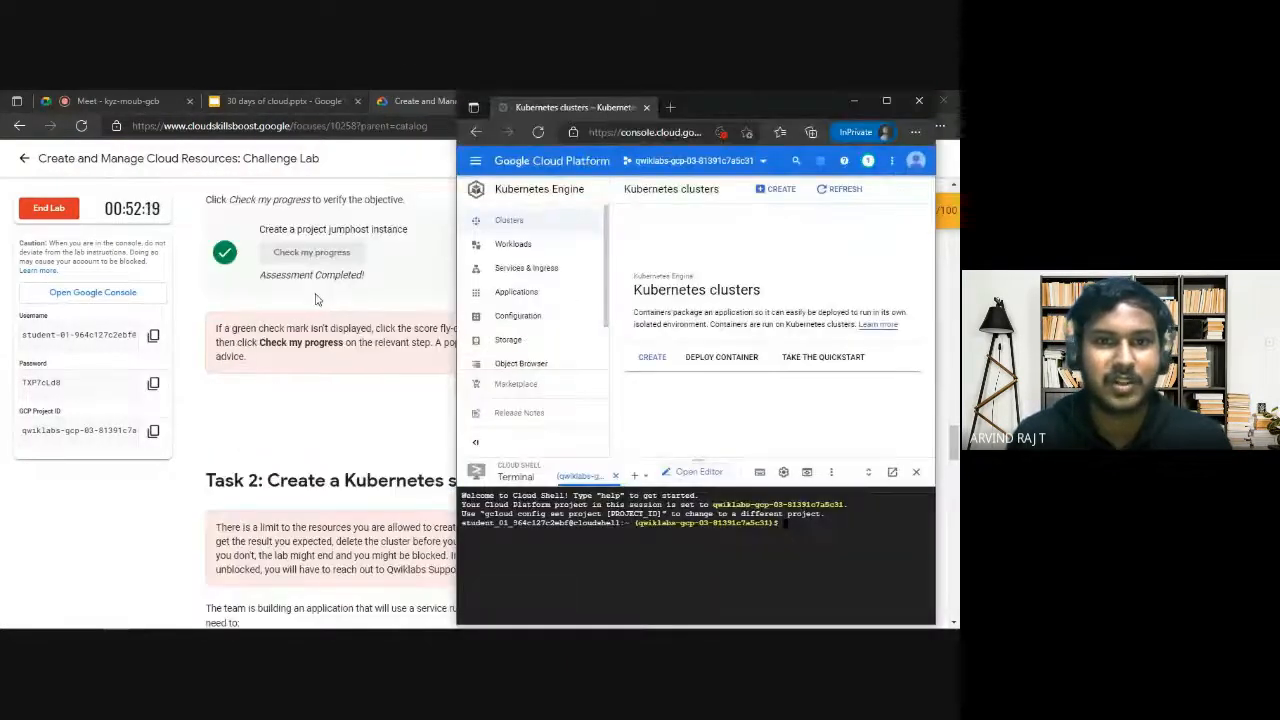
{"action": "left_click", "coordinate": [317, 297]}
{"action": "scroll", "coordinate": [400, 340], "scroll_direction": "up", "scroll_amount": 5}
{"action": "scroll", "coordinate": [532, 405], "scroll_direction": "up", "scroll_amount": 15}
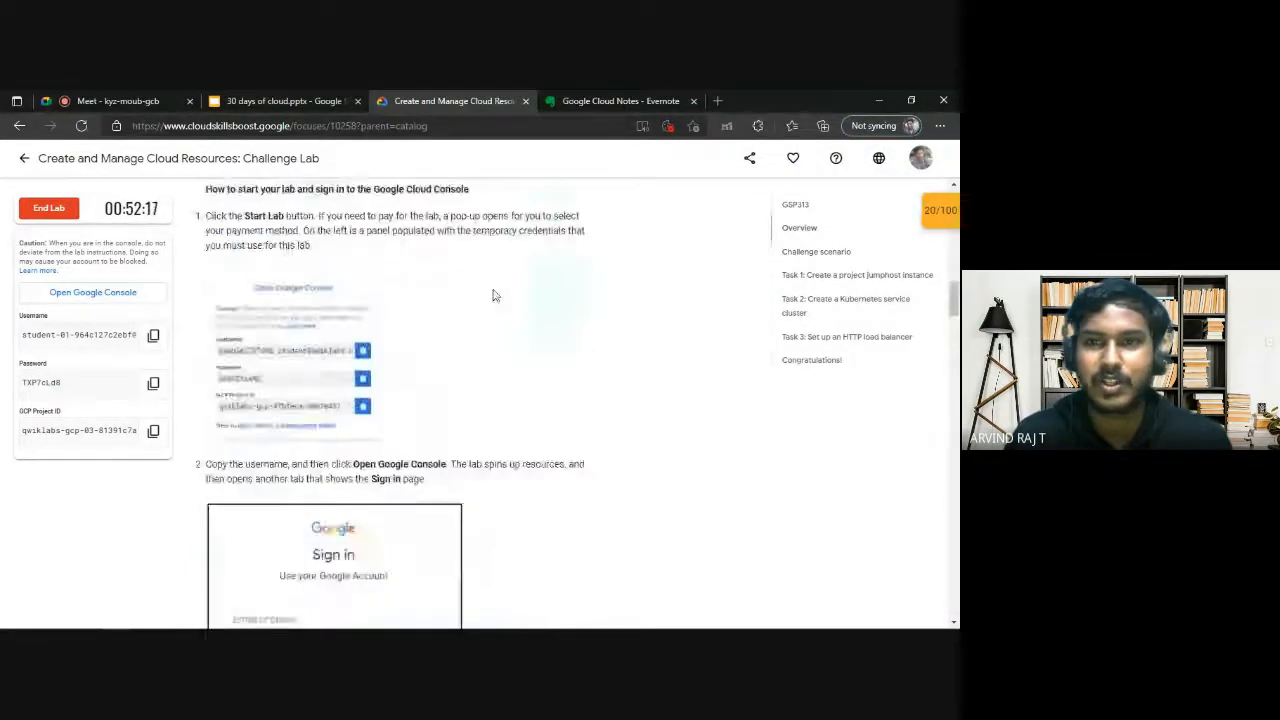
{"action": "scroll", "coordinate": [418, 292], "scroll_direction": "up", "scroll_amount": 10}
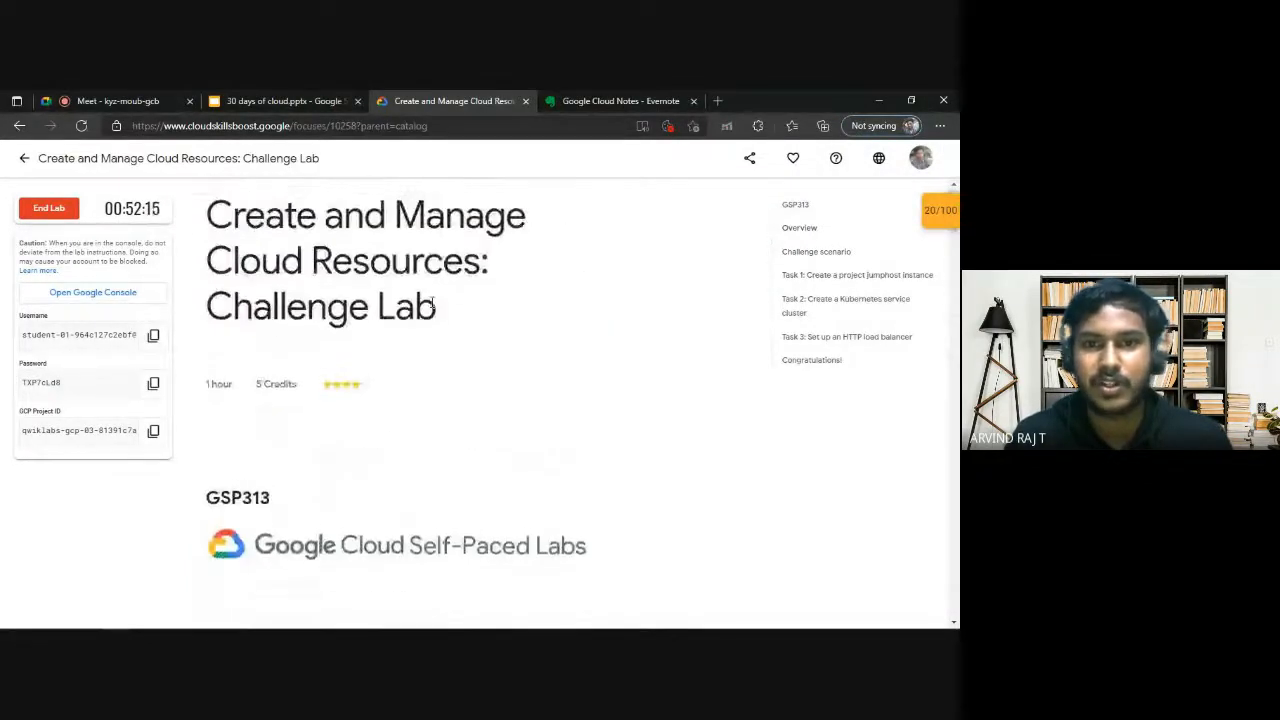
{"action": "left_click_drag", "start_coordinate": [453, 311], "coordinate": [200, 226]}
{"action": "key", "text": "ctrl+c"}
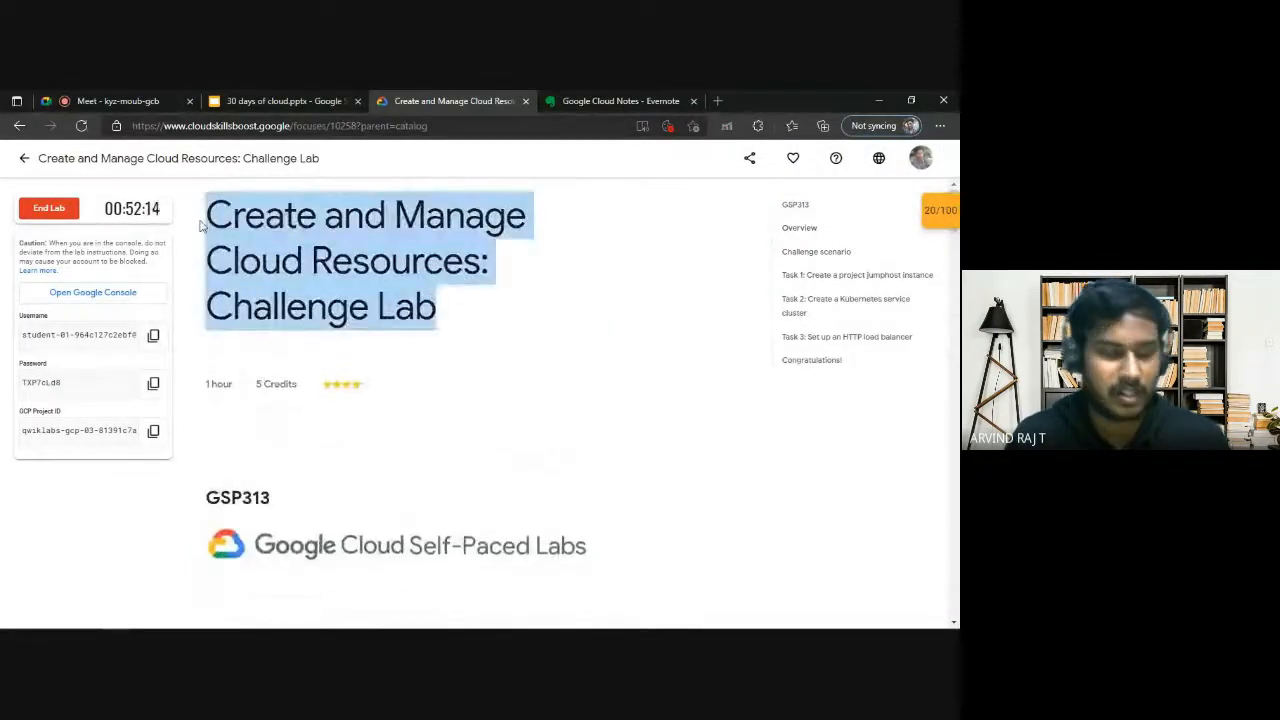
{"action": "left_click", "coordinate": [716, 101]}
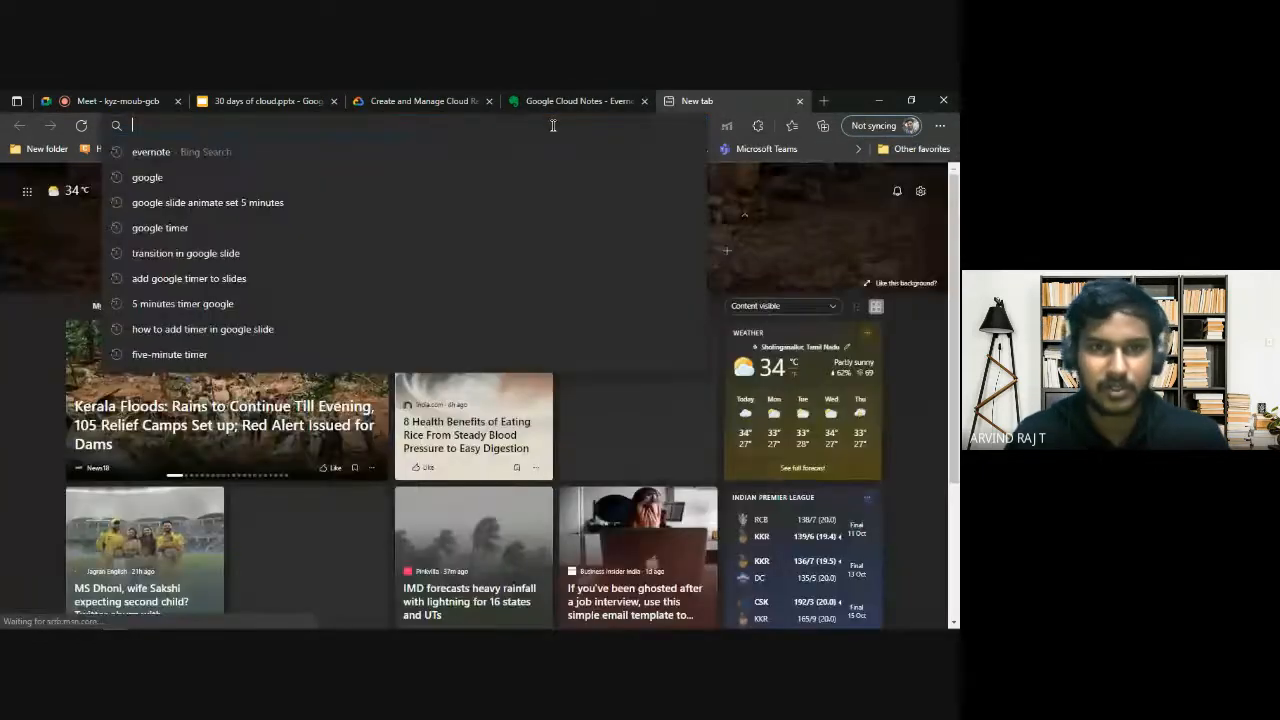
{"action": "key", "text": "ctrl+v"}
{"action": "key", "text": "Return"}
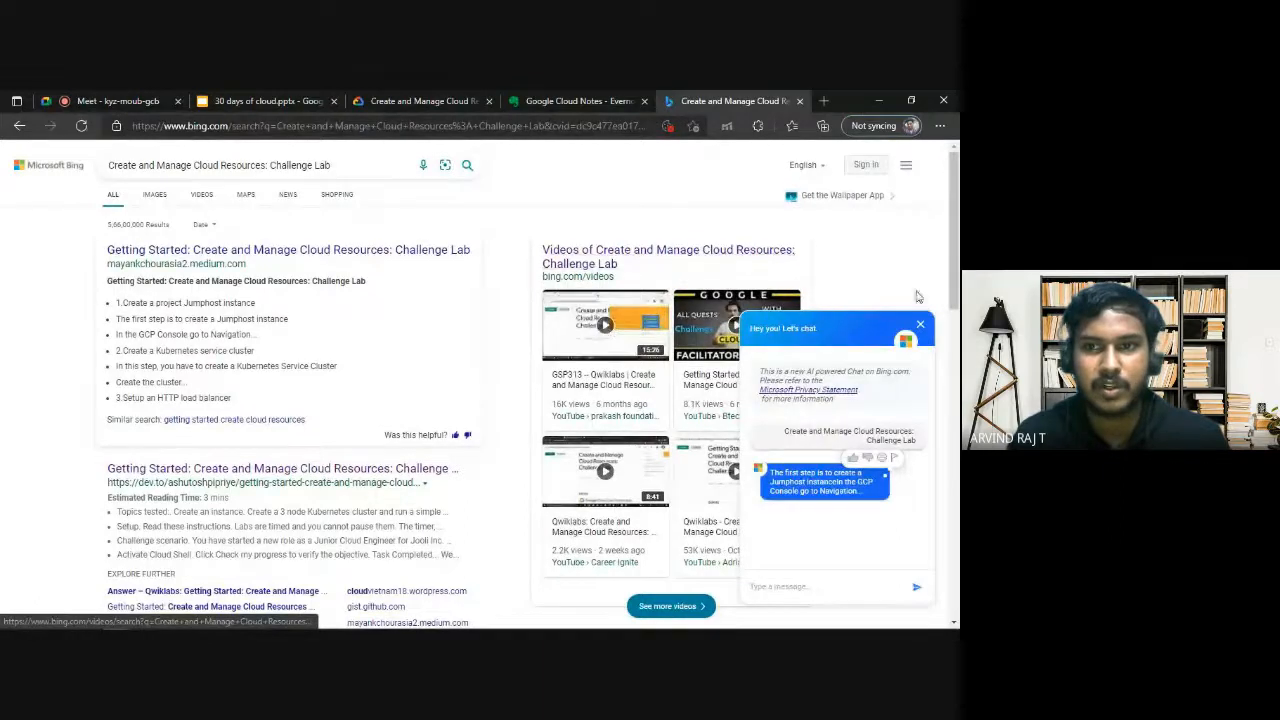
Dismiss the Bing chat popup, open the dev.to walkthrough of the challenge lab and find its Task 2 commands.
{"action": "left_click", "coordinate": [920, 326]}
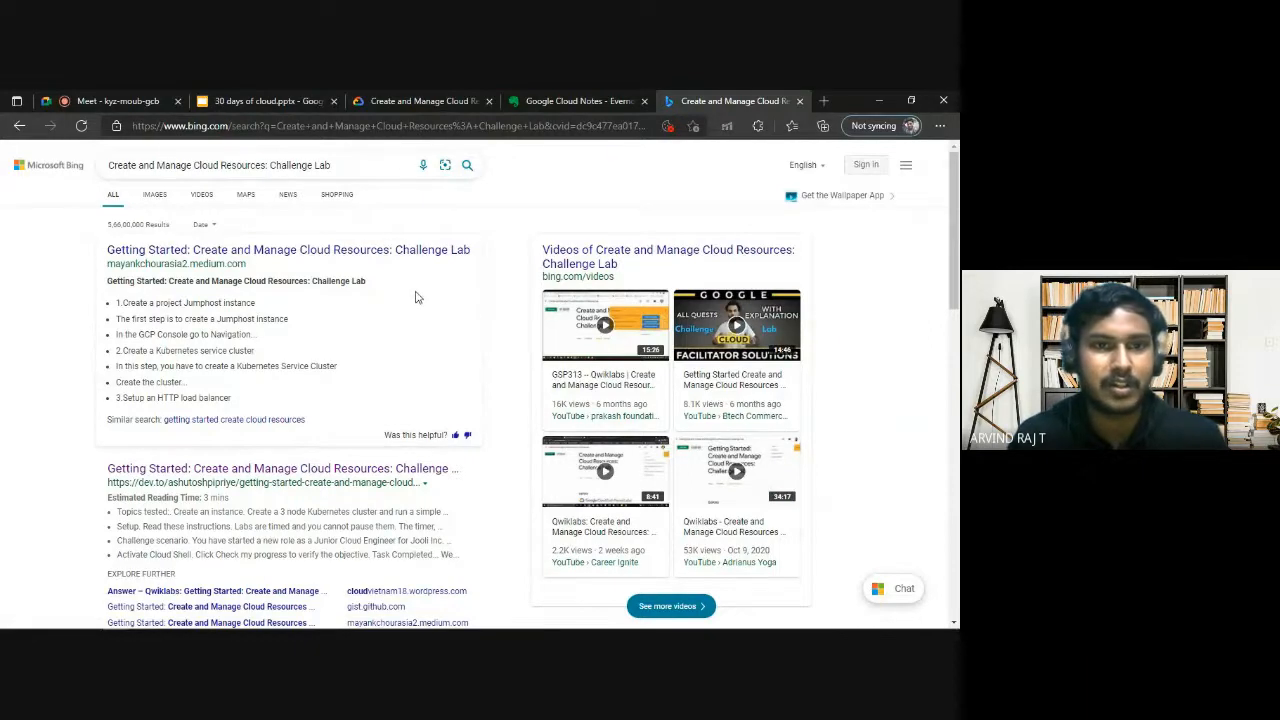
{"action": "scroll", "coordinate": [417, 297], "scroll_direction": "down", "scroll_amount": 2}
{"action": "left_click", "coordinate": [335, 322]}
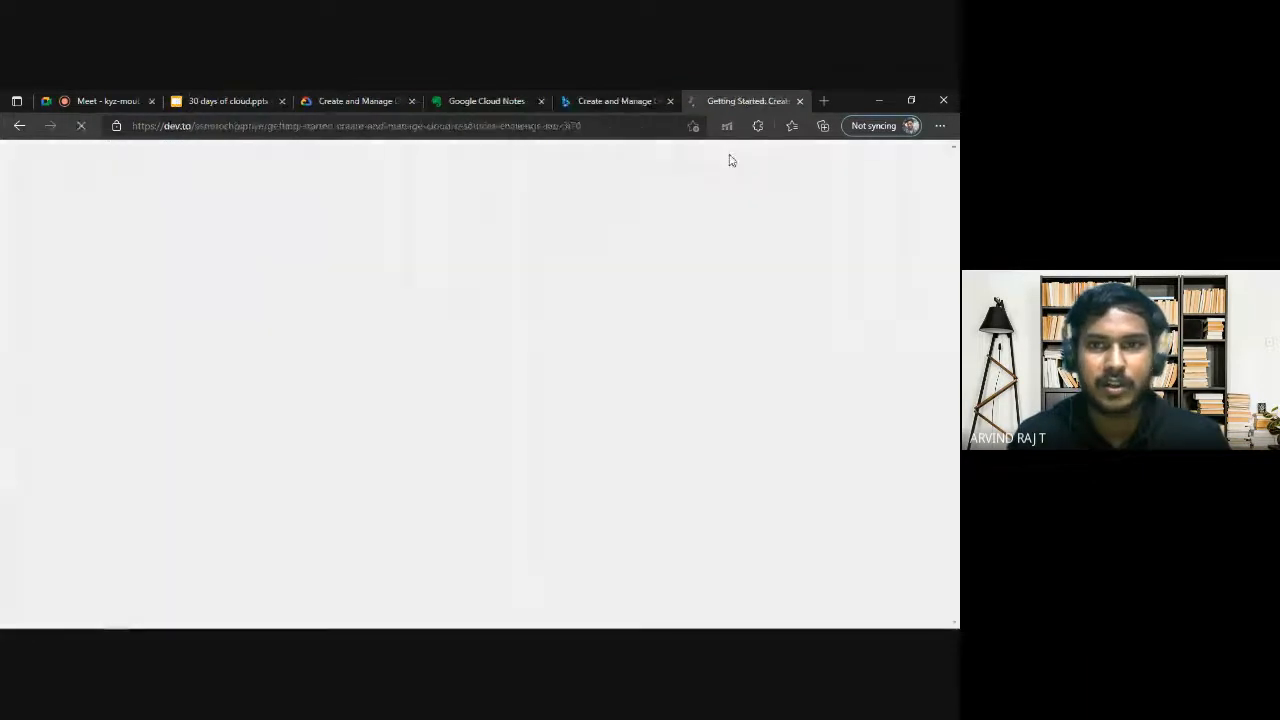
{"action": "scroll", "coordinate": [440, 458], "scroll_direction": "down", "scroll_amount": 5}
{"action": "scroll", "coordinate": [440, 458], "scroll_direction": "down", "scroll_amount": 12}
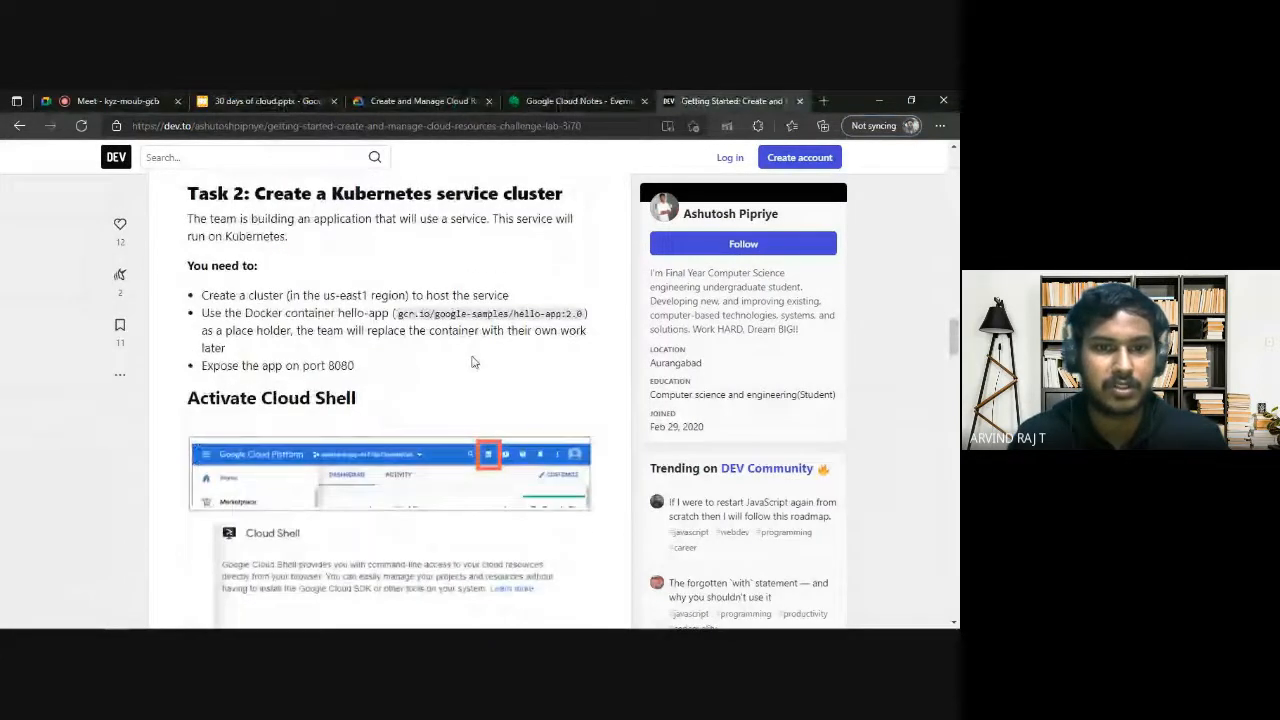
{"action": "scroll", "coordinate": [470, 362], "scroll_direction": "down", "scroll_amount": 6}
{"action": "scroll", "coordinate": [407, 343], "scroll_direction": "up", "scroll_amount": 2}
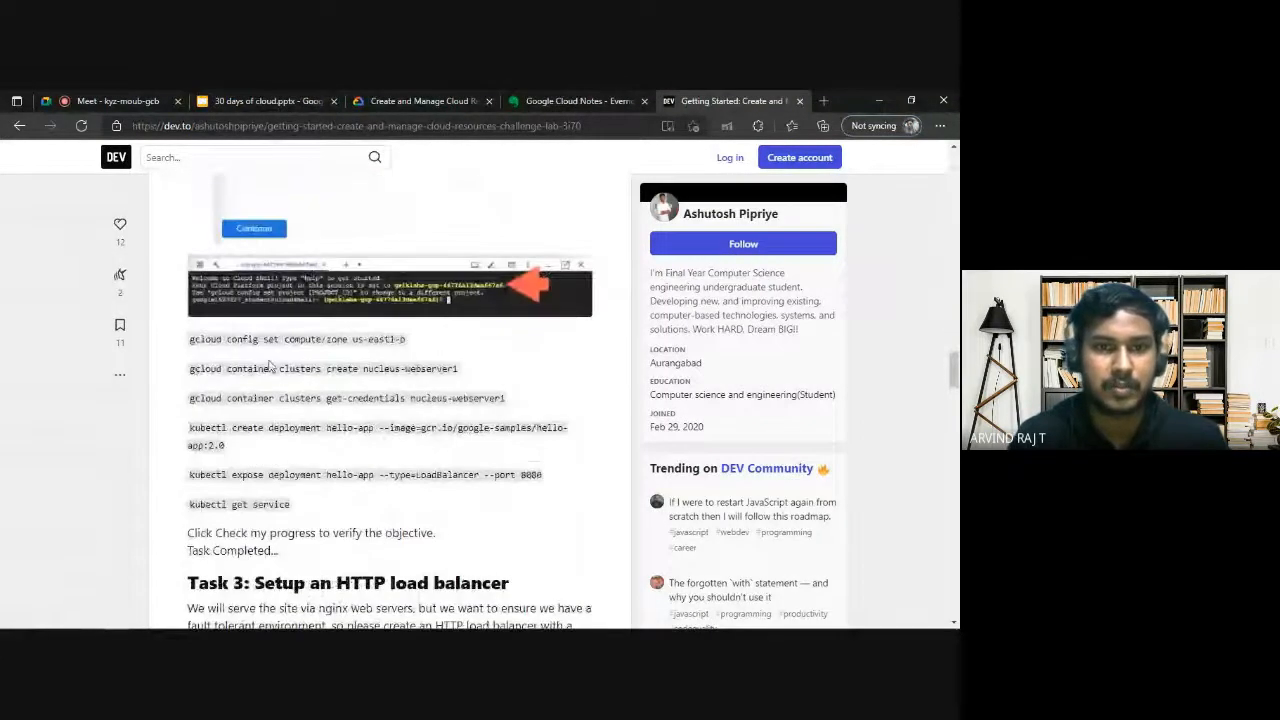
Examine the walkthrough's Task 2 commands for setting the zone, creating the cluster, getting credentials and creating the hello-app deployment.
{"action": "left_click_drag", "start_coordinate": [197, 340], "coordinate": [401, 340]}
{"action": "left_click", "coordinate": [406, 387]}
{"action": "left_click_drag", "start_coordinate": [297, 369], "coordinate": [442, 369]}
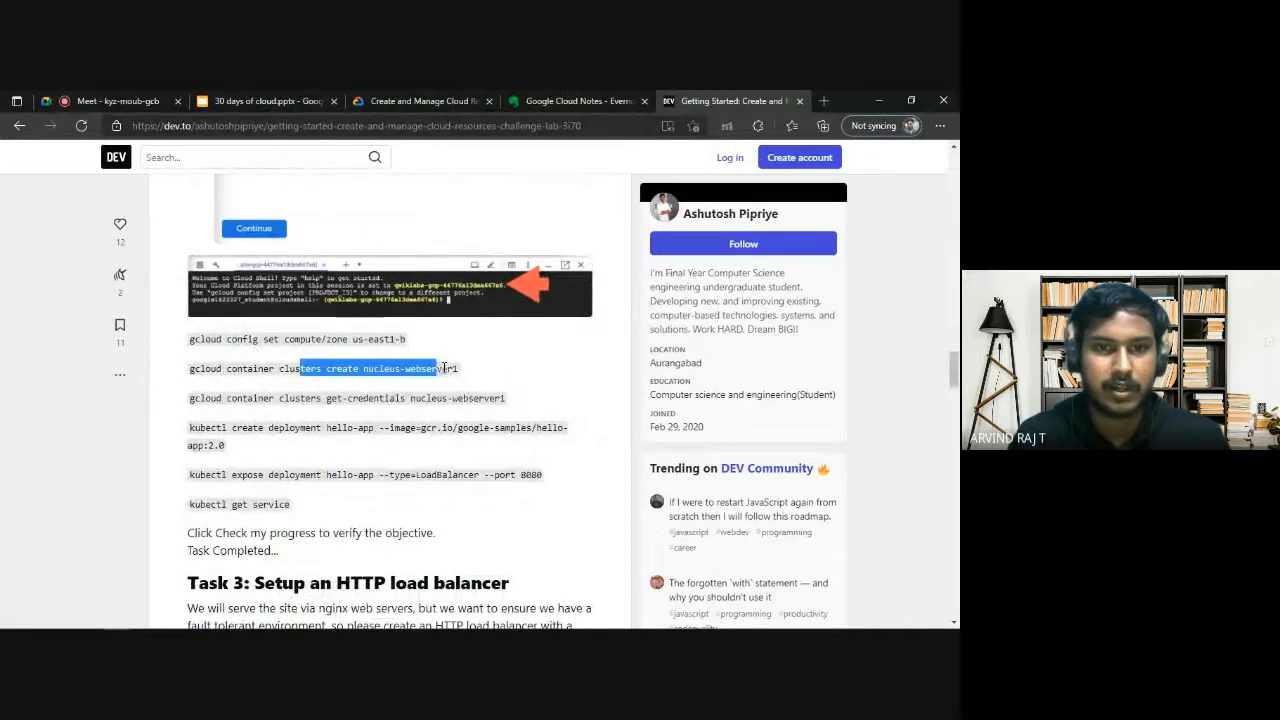
{"action": "left_click", "coordinate": [445, 369]}
{"action": "left_click_drag", "start_coordinate": [300, 398], "coordinate": [454, 398]}
{"action": "left_click", "coordinate": [452, 398]}
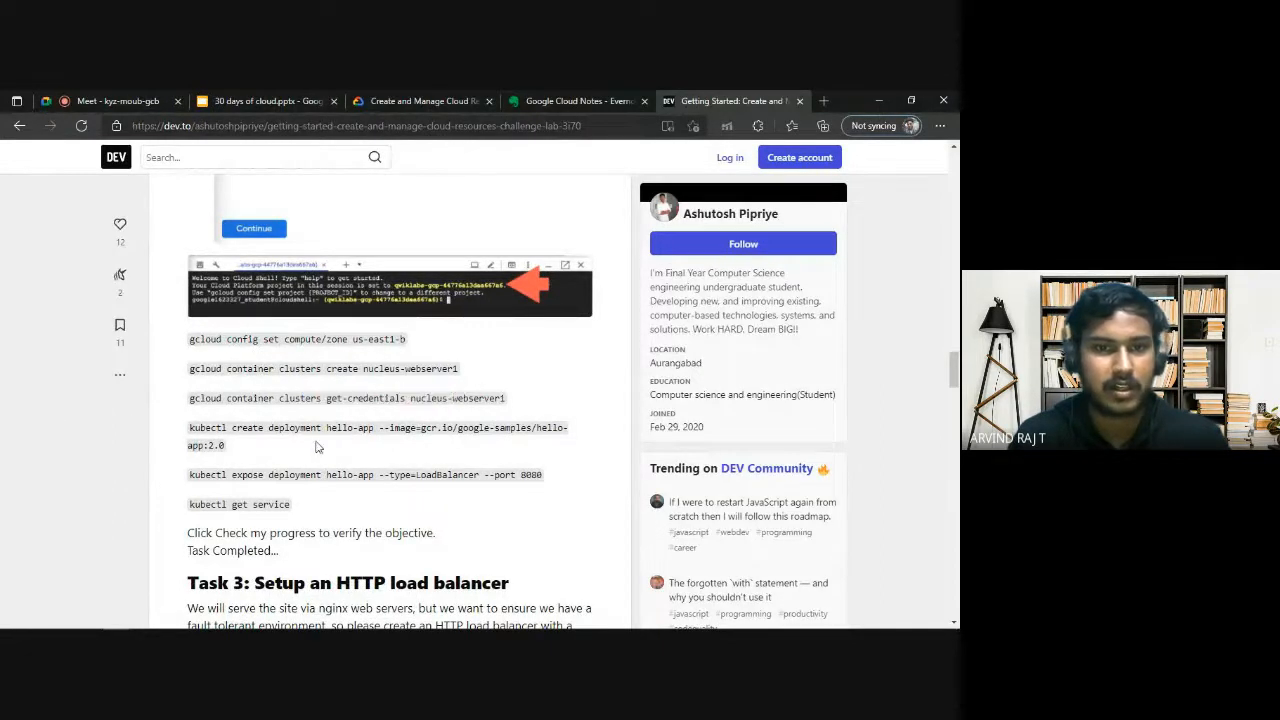
{"action": "left_click_drag", "start_coordinate": [272, 427], "coordinate": [499, 427]}
{"action": "left_click", "coordinate": [500, 425]}
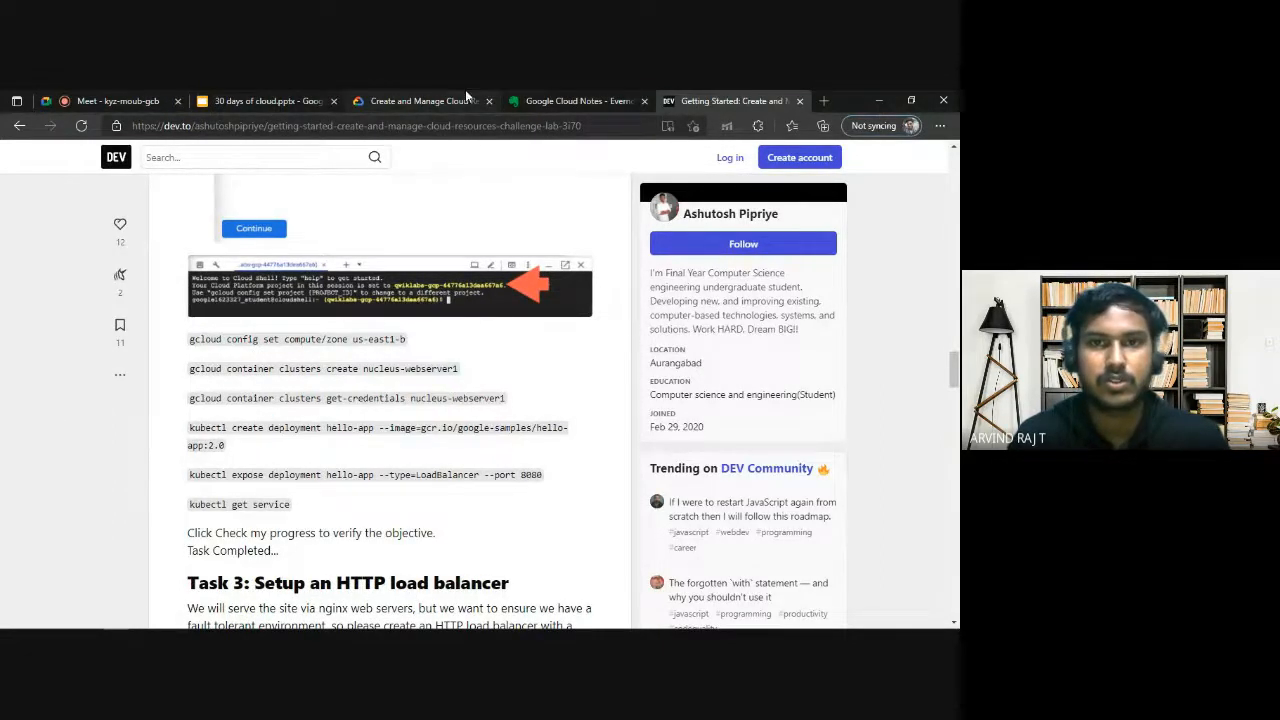
Return to the Google Cloud Notes and review the commands under Kubernetes Cluster and Operation on Kubernetes Cluster.
{"action": "left_click", "coordinate": [535, 101]}
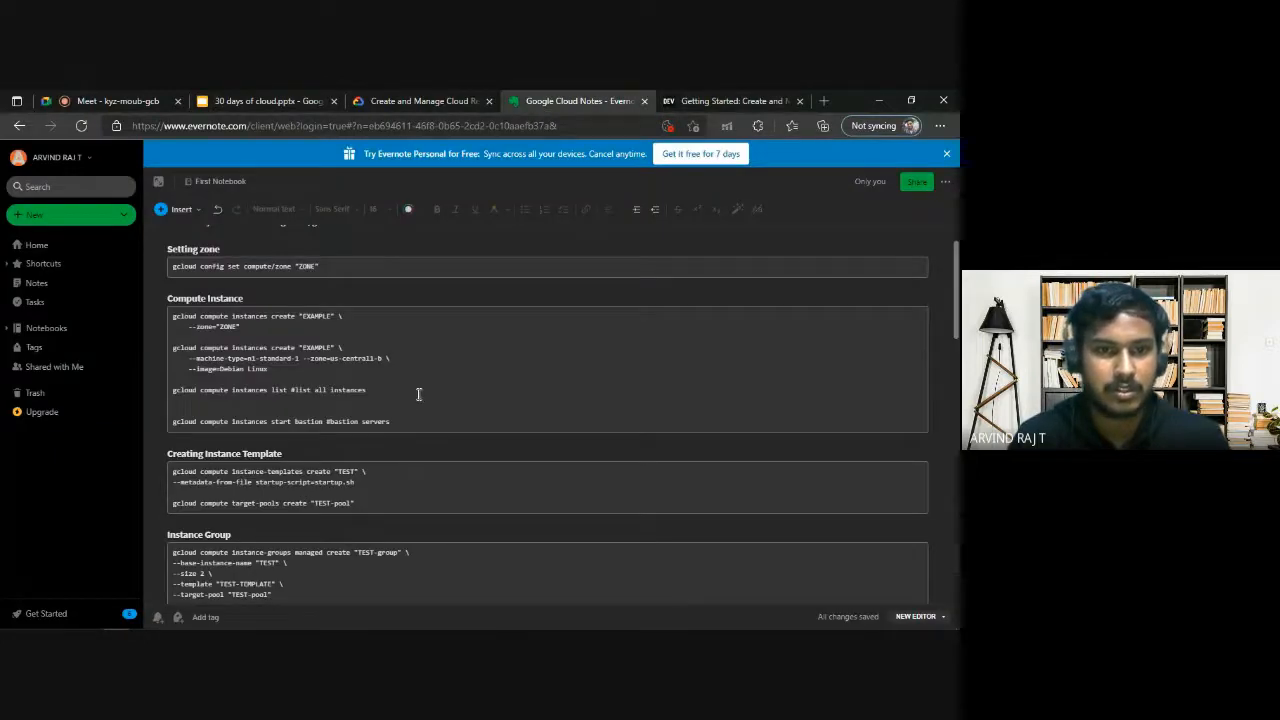
{"action": "scroll", "coordinate": [419, 394], "scroll_direction": "down", "scroll_amount": 10}
{"action": "left_click_drag", "start_coordinate": [304, 430], "coordinate": [357, 430]}
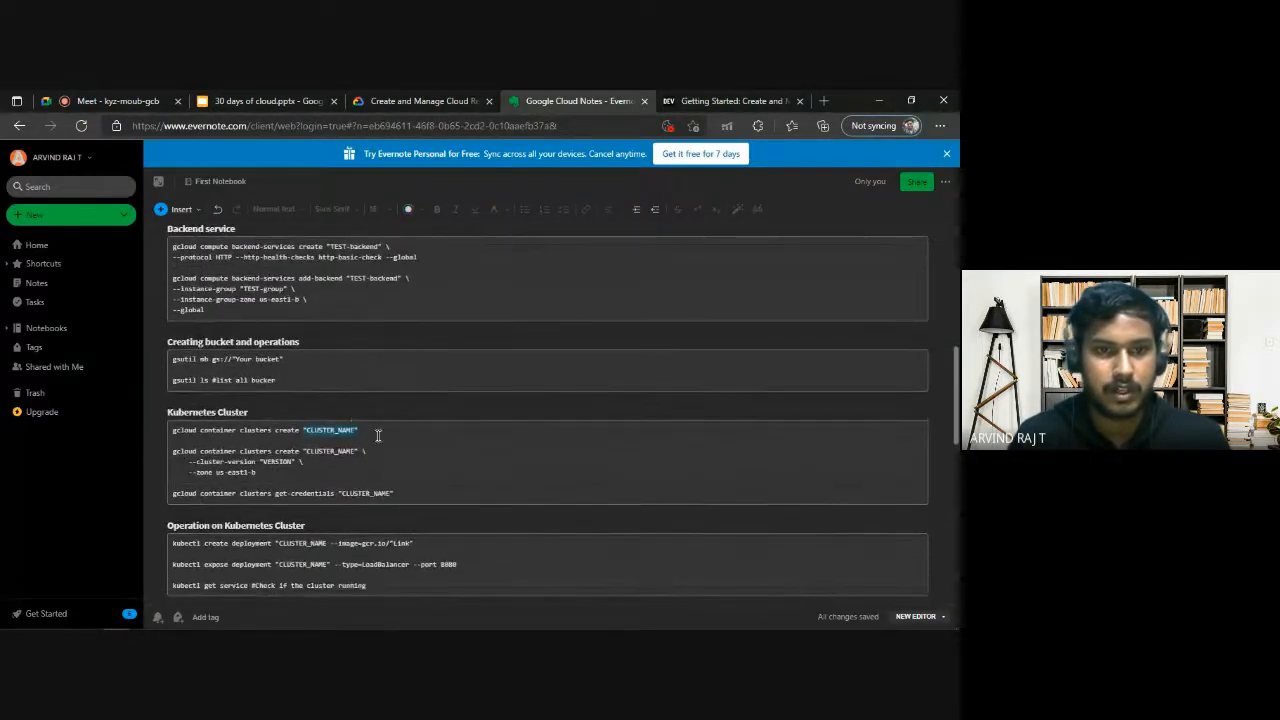
{"action": "left_click", "coordinate": [378, 435]}
{"action": "scroll", "coordinate": [340, 400], "scroll_direction": "down", "scroll_amount": 2}
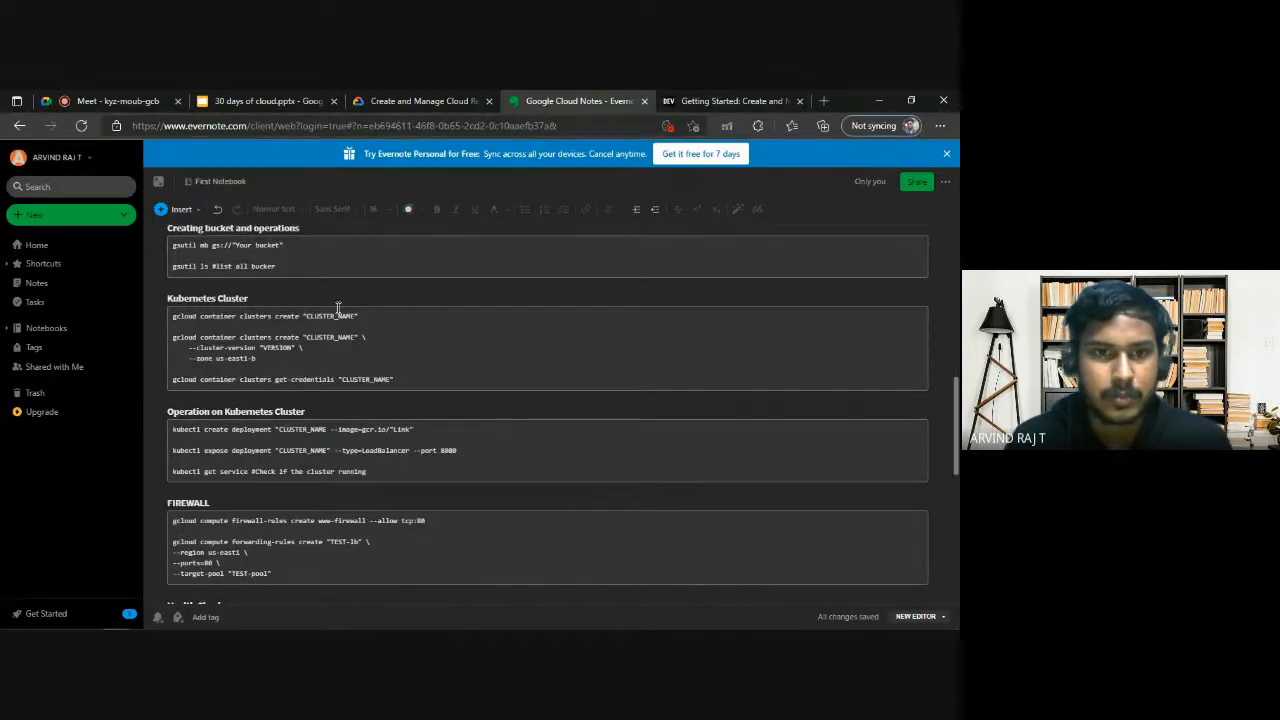
Recheck the Task 2 requirements and replace the quoted CLUSTER_NAME placeholder in the notes' short cluster create command with nginx-help.
{"action": "left_click_drag", "start_coordinate": [389, 316], "coordinate": [293, 317]}
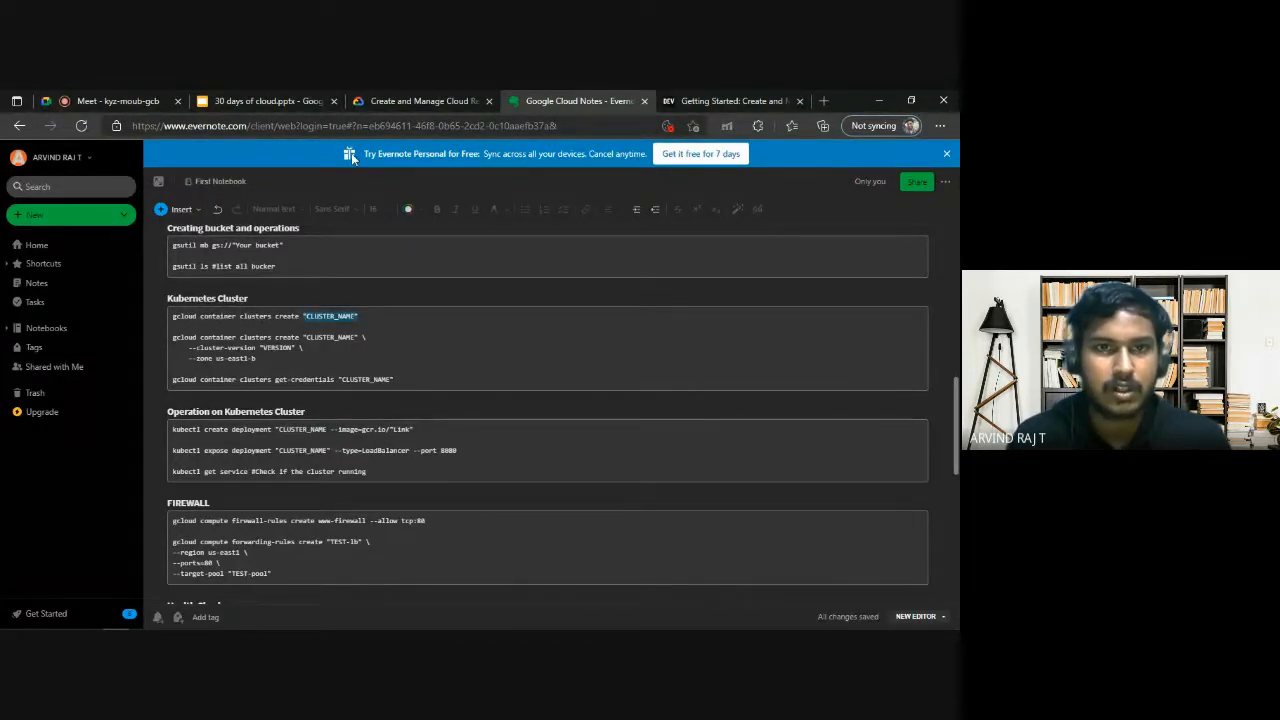
{"action": "left_click", "coordinate": [260, 101]}
{"action": "left_click", "coordinate": [417, 101]}
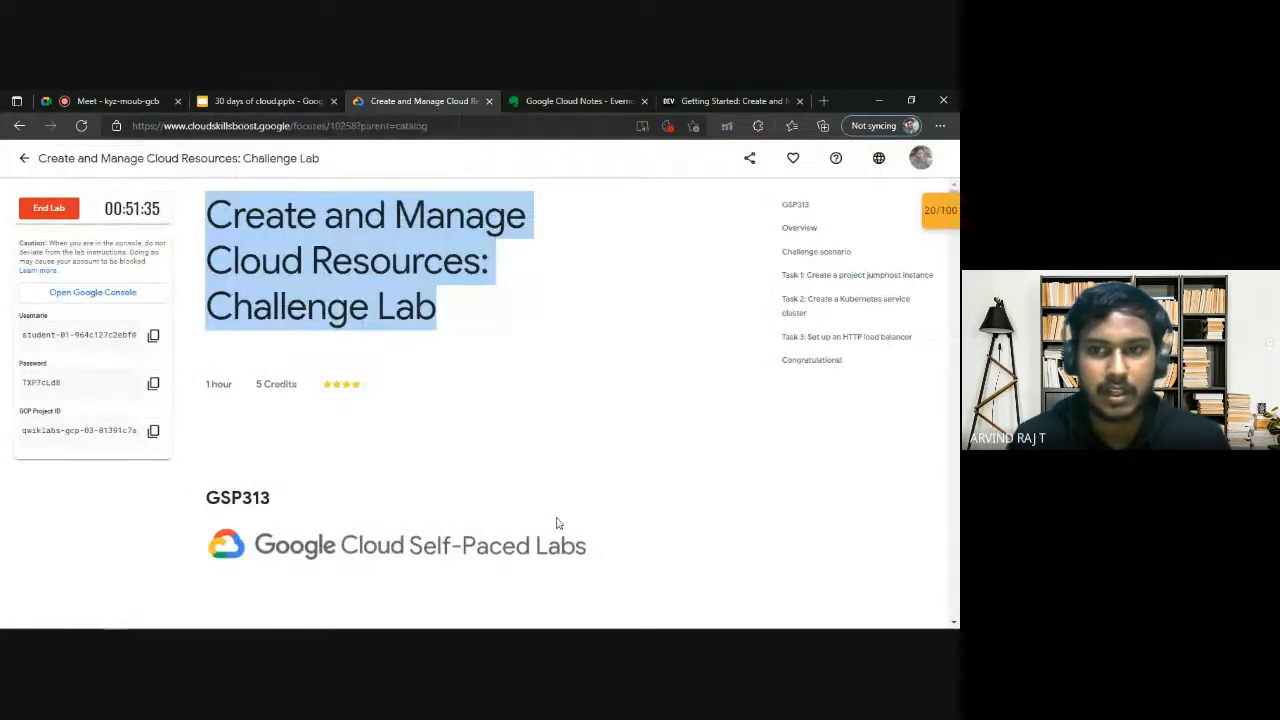
{"action": "left_click", "coordinate": [846, 299]}
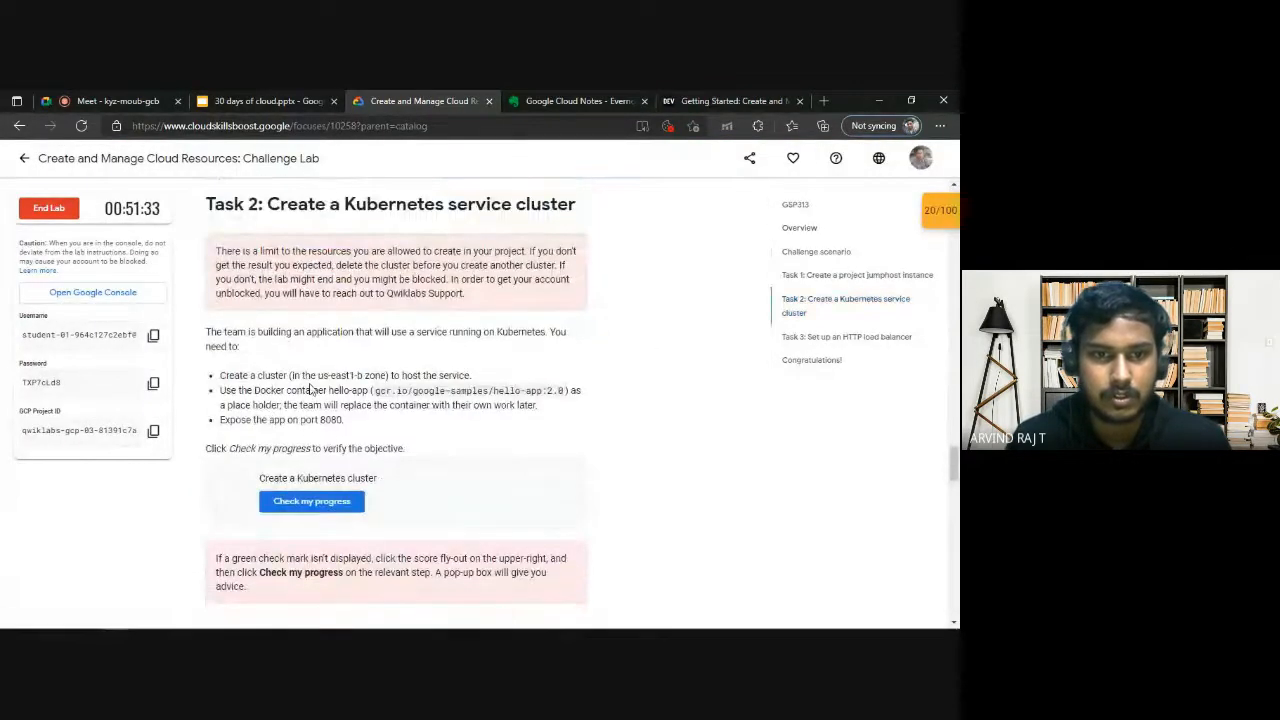
{"action": "mouse_move", "coordinate": [172, 612]}
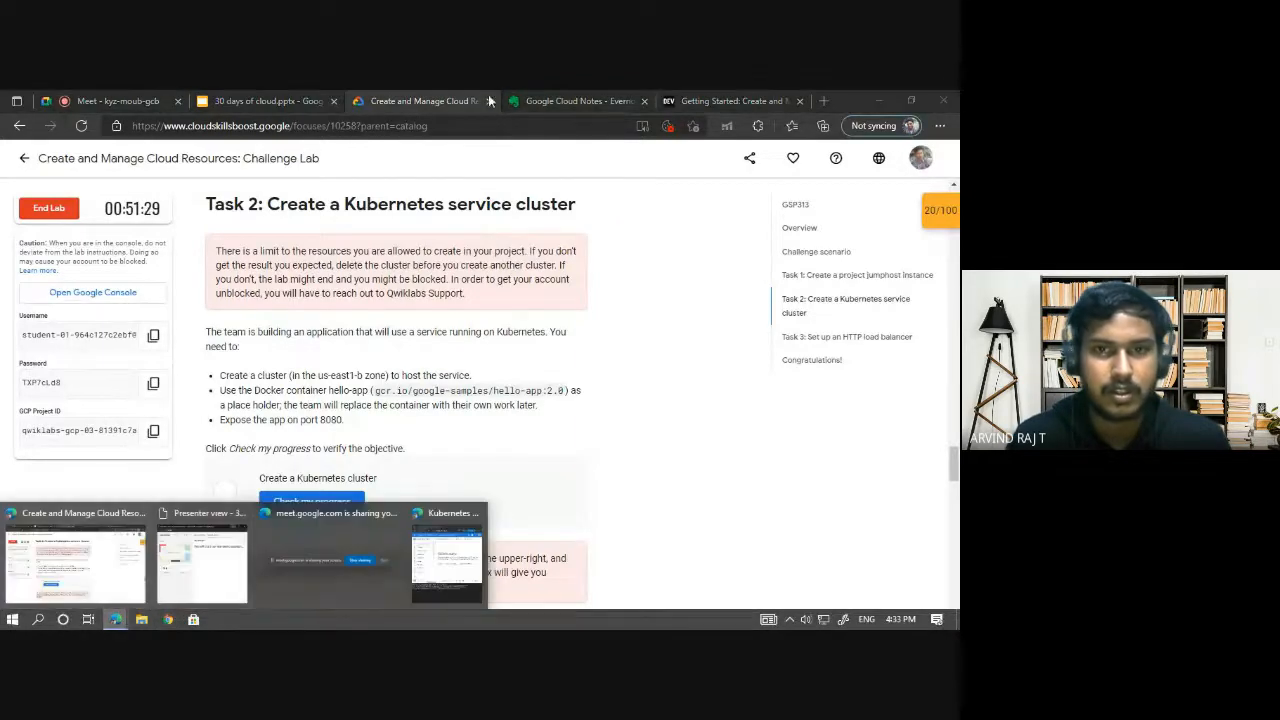
{"action": "left_click", "coordinate": [570, 100]}
{"action": "key", "text": "BackSpace"}
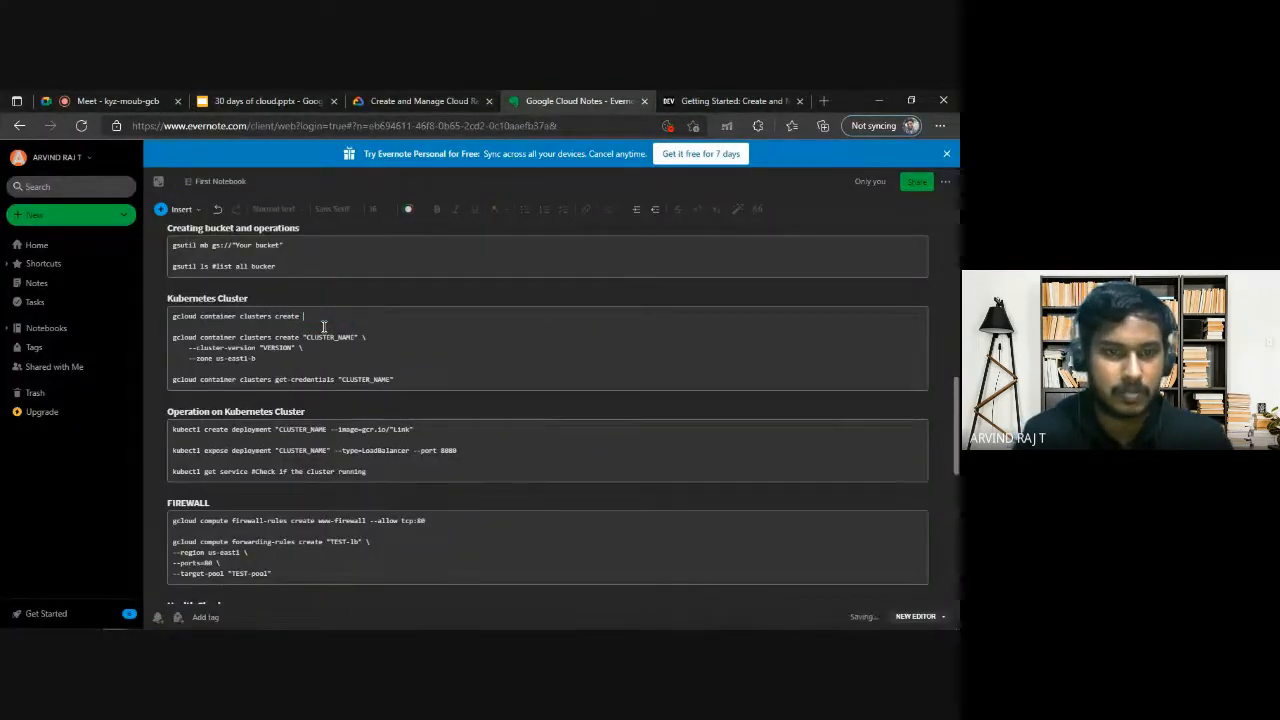
{"action": "key", "text": "BackSpace"}
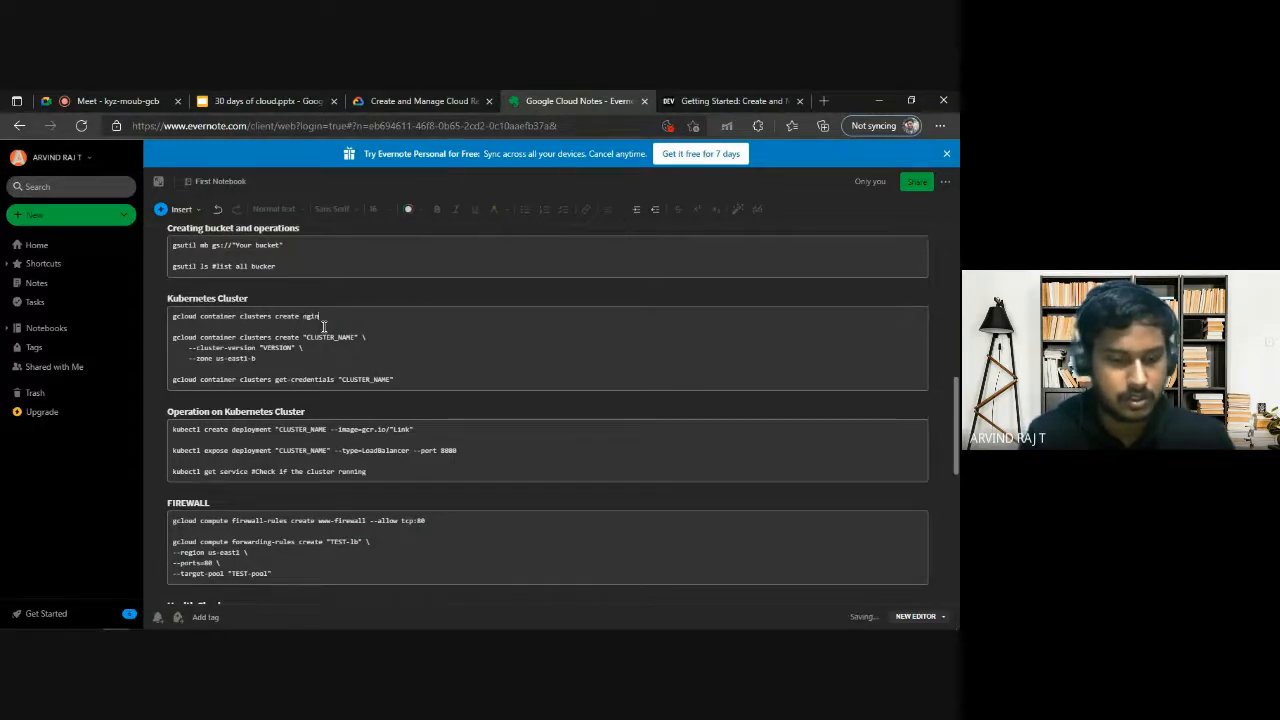
{"action": "type", "text": "nginx"}
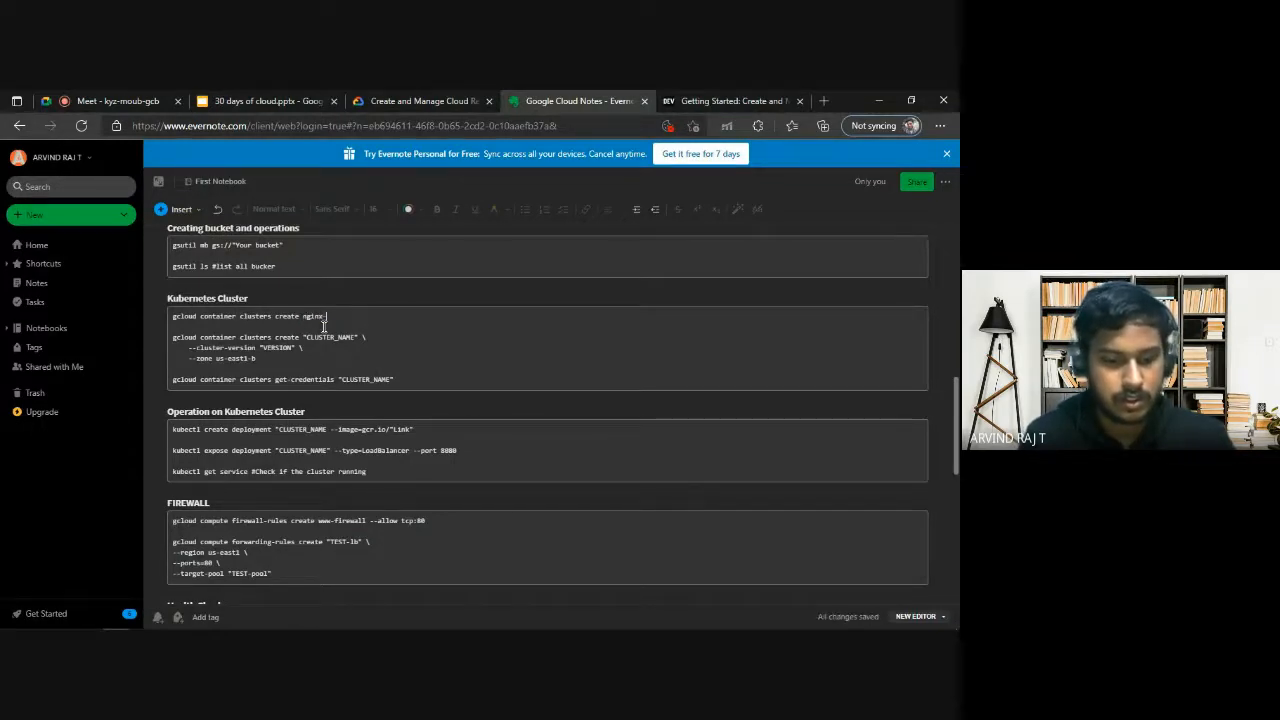
{"action": "type", "text": "-help"}
Copy the command gcloud container clusters create nginx-help into Cloud Shell, run it and authorize Cloud Shell.
{"action": "left_click_drag", "start_coordinate": [343, 316], "coordinate": [160, 312]}
{"action": "key", "text": "ctrl+c"}
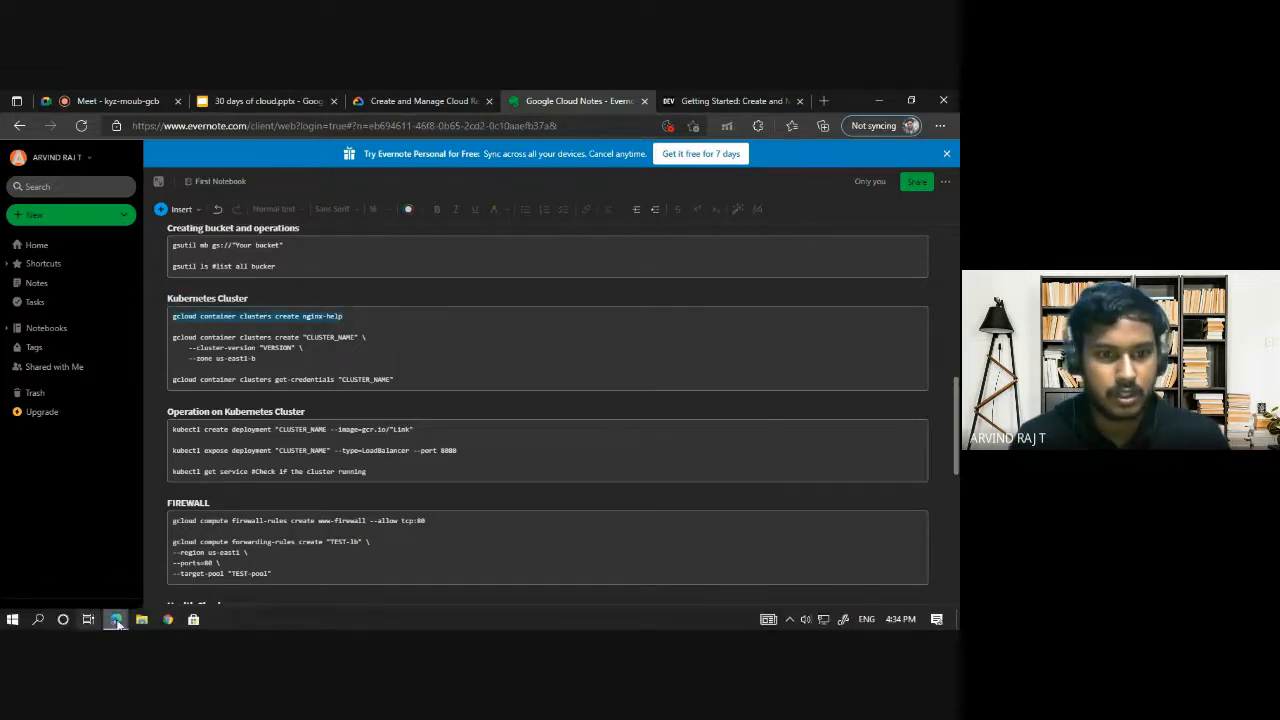
{"action": "mouse_move", "coordinate": [115, 619]}
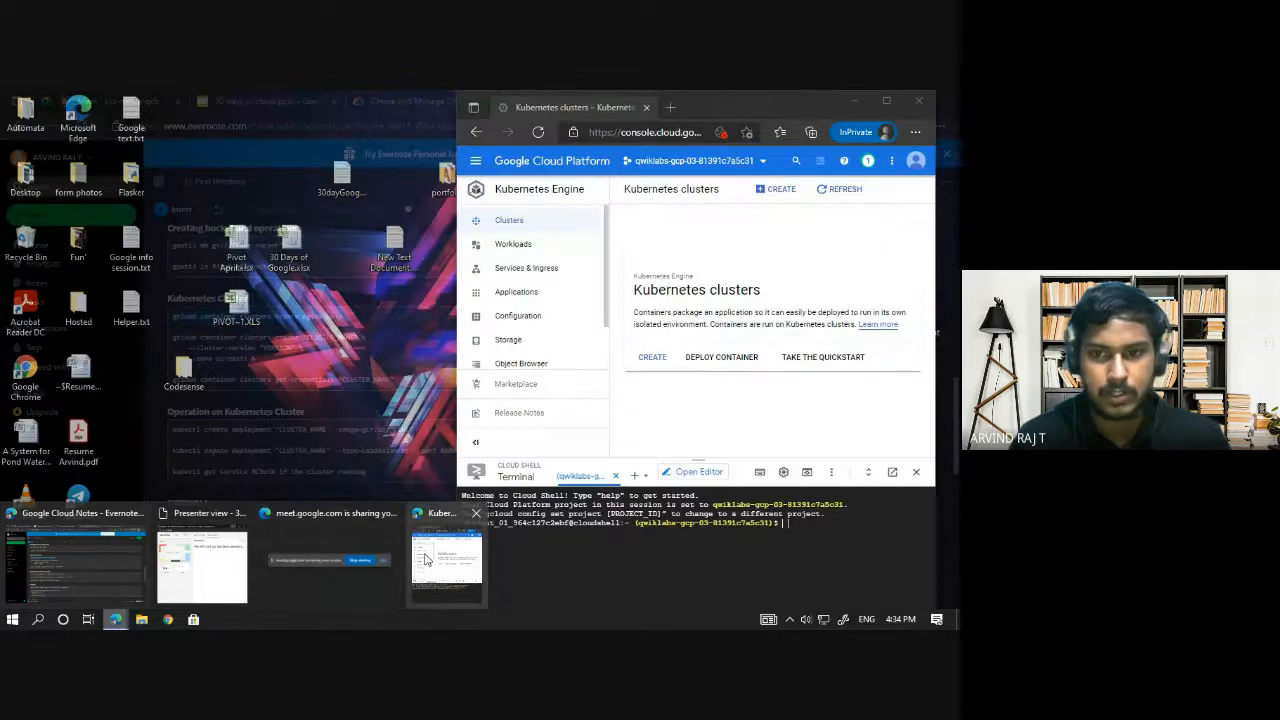
{"action": "left_click", "coordinate": [425, 558]}
{"action": "key", "text": "ctrl+v"}
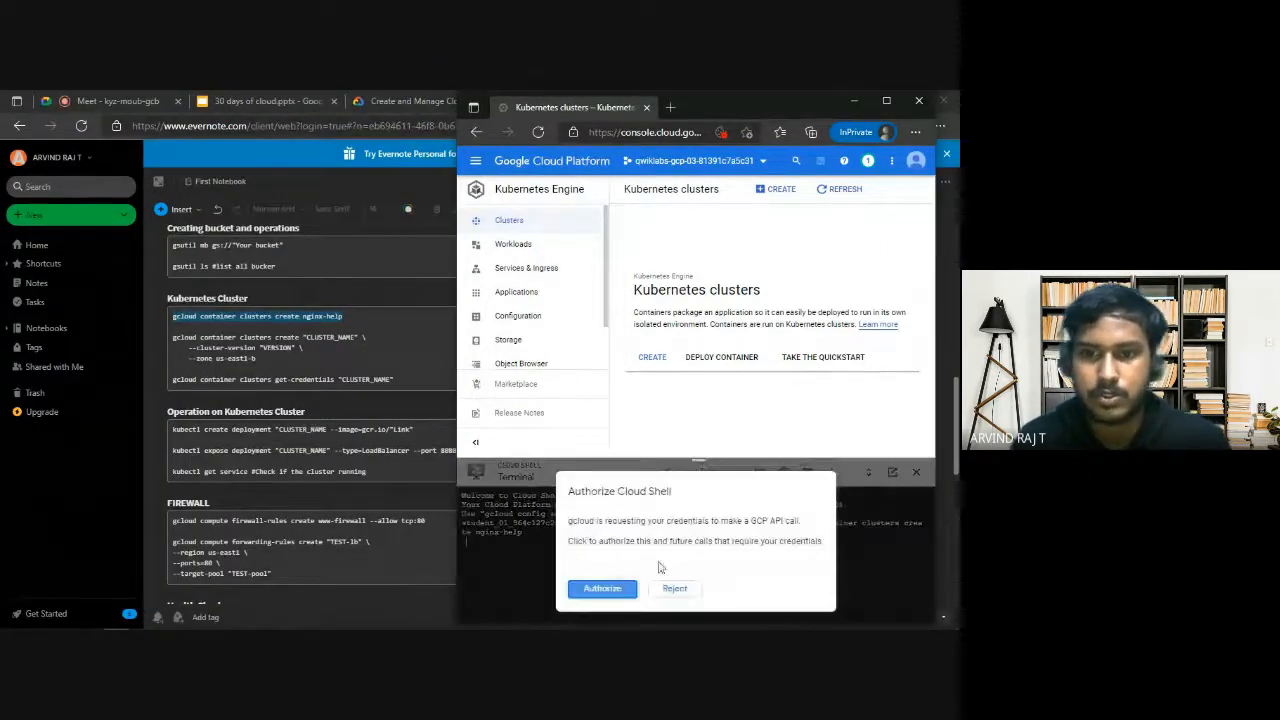
{"action": "left_click", "coordinate": [602, 588]}
Copy the command gcloud config set compute/zone "ZONE" from the Google Cloud Notes into Cloud Shell.
{"action": "left_click_drag", "start_coordinate": [791, 109], "coordinate": [600, 113]}
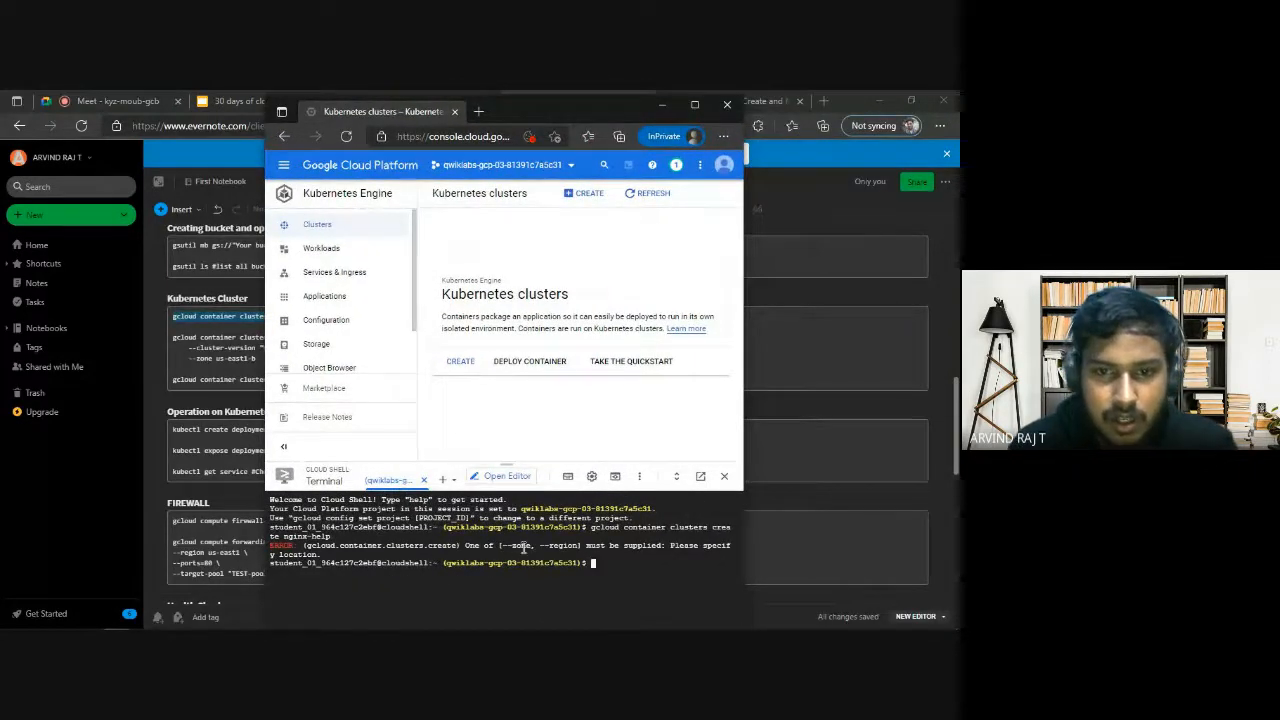
{"action": "left_click", "coordinate": [205, 319]}
{"action": "scroll", "coordinate": [271, 334], "scroll_direction": "up", "scroll_amount": 7}
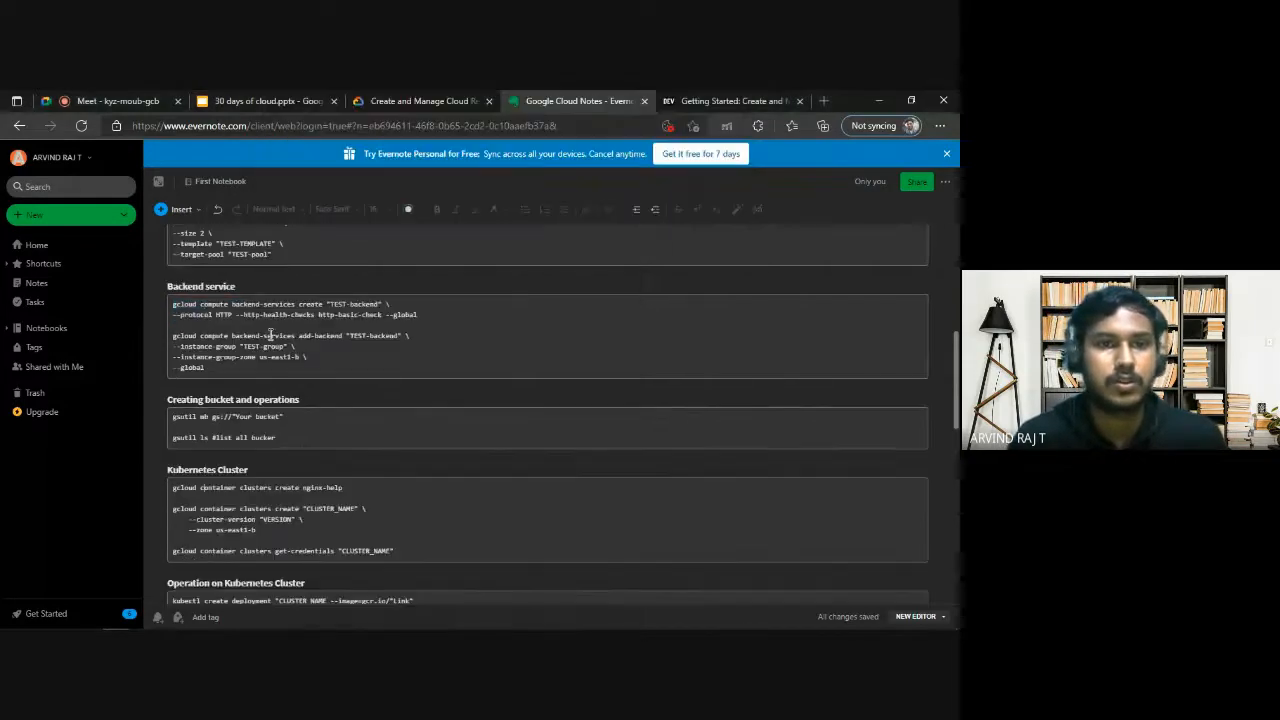
{"action": "scroll", "coordinate": [475, 385], "scroll_direction": "up", "scroll_amount": 3}
{"action": "left_click_drag", "start_coordinate": [360, 323], "coordinate": [152, 324]}
{"action": "key", "text": "ctrl+c"}
{"action": "key", "text": "alt+Tab"}
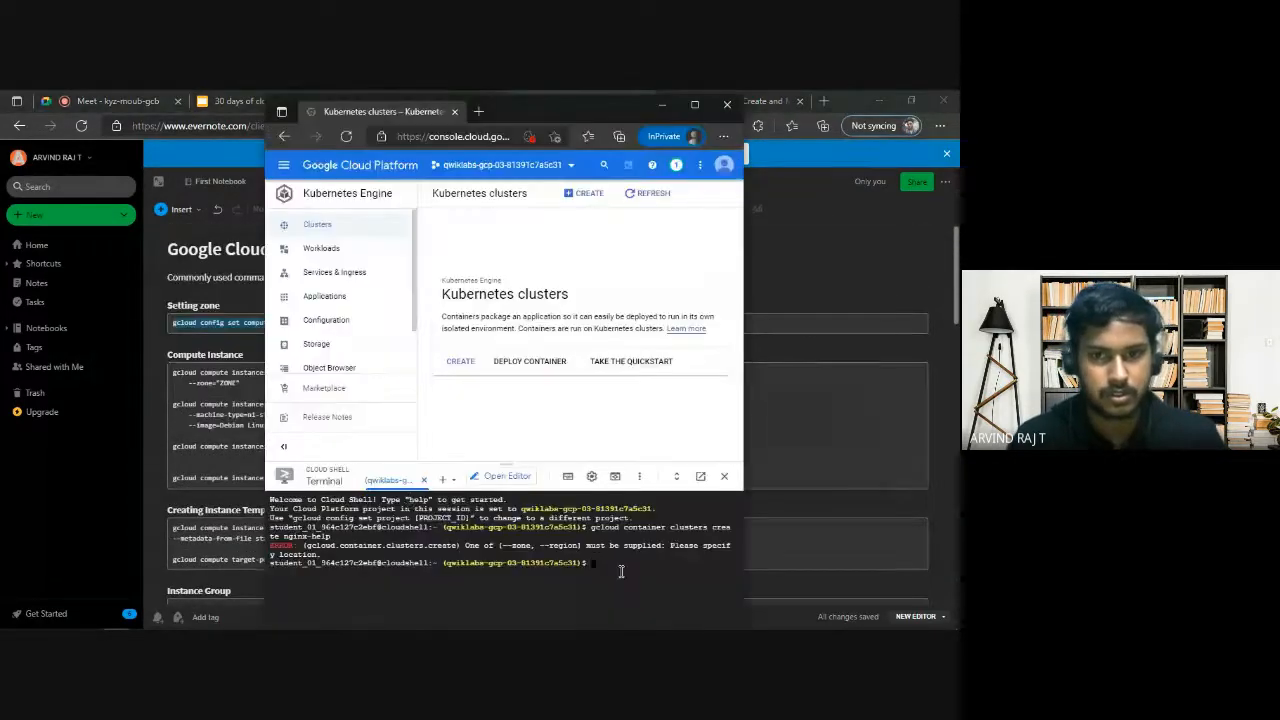
{"action": "key", "text": "ctrl+v"}
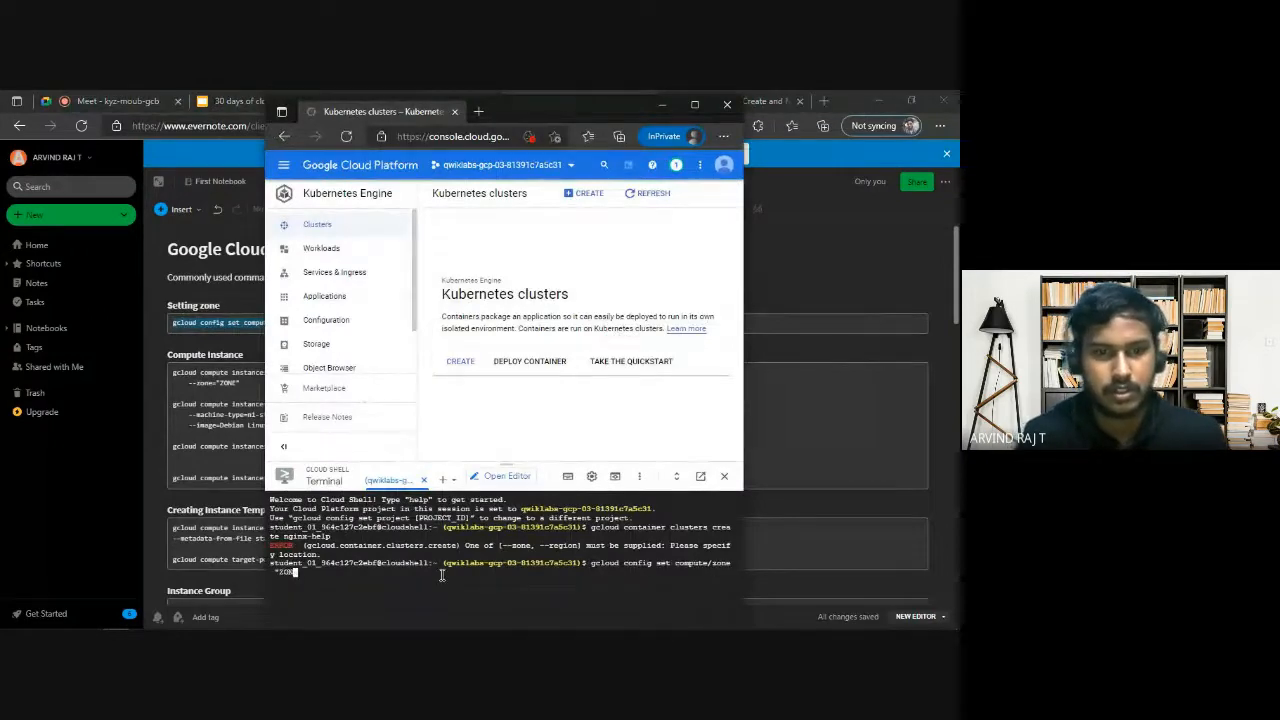
Copy us-east1-b from the lab's Task 2 requirements, replace the quoted ZONE placeholder in Cloud Shell with it and run the zone command.
{"action": "left_click", "coordinate": [238, 101]}
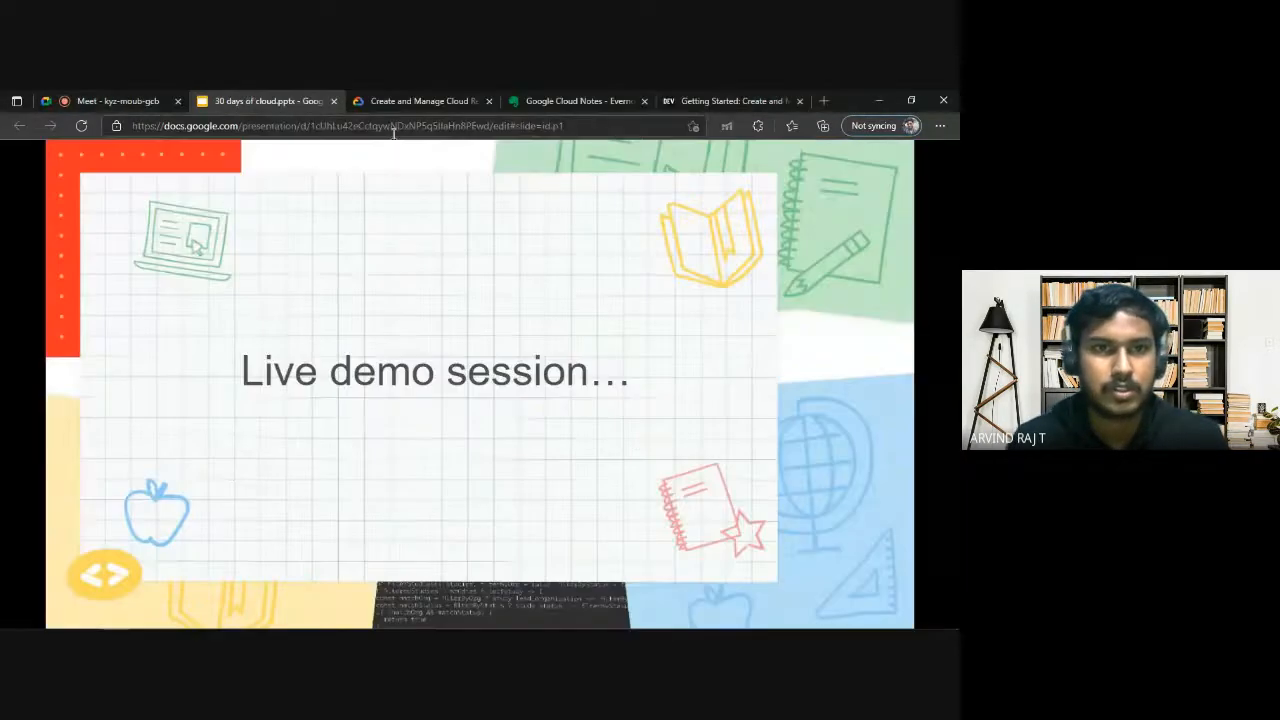
{"action": "left_click", "coordinate": [410, 101]}
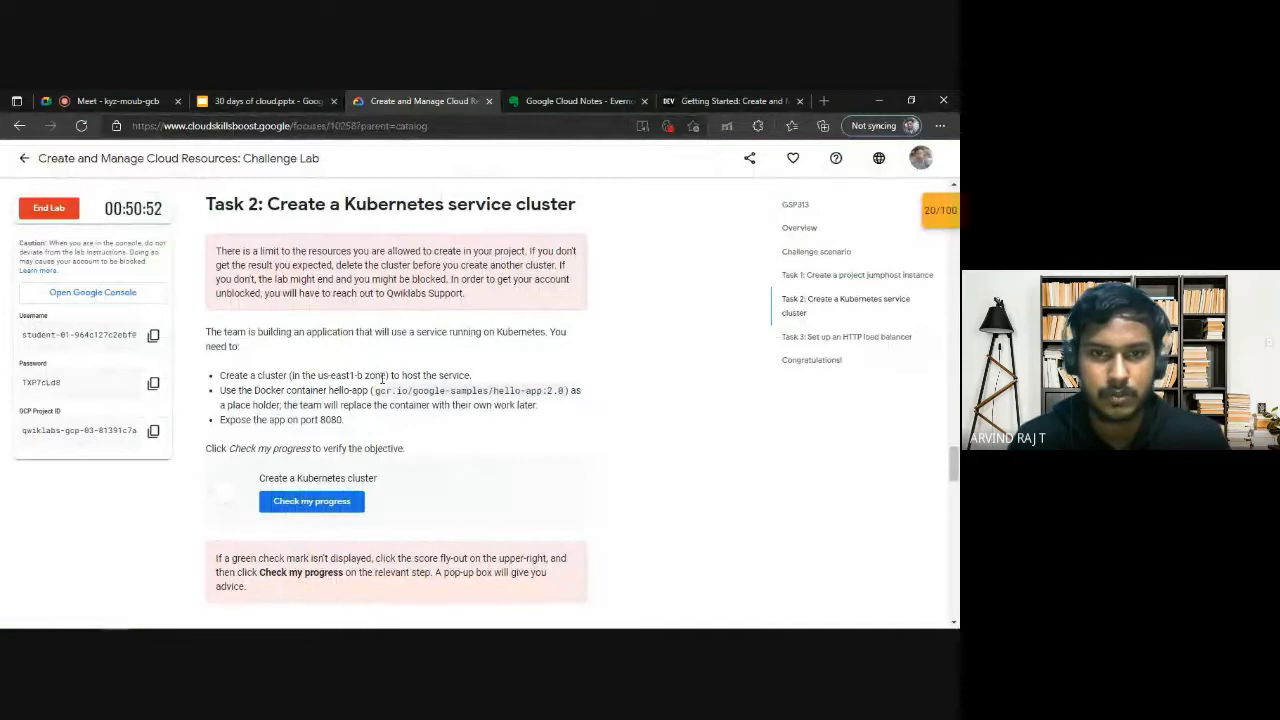
{"action": "left_click_drag", "start_coordinate": [319, 375], "coordinate": [356, 374]}
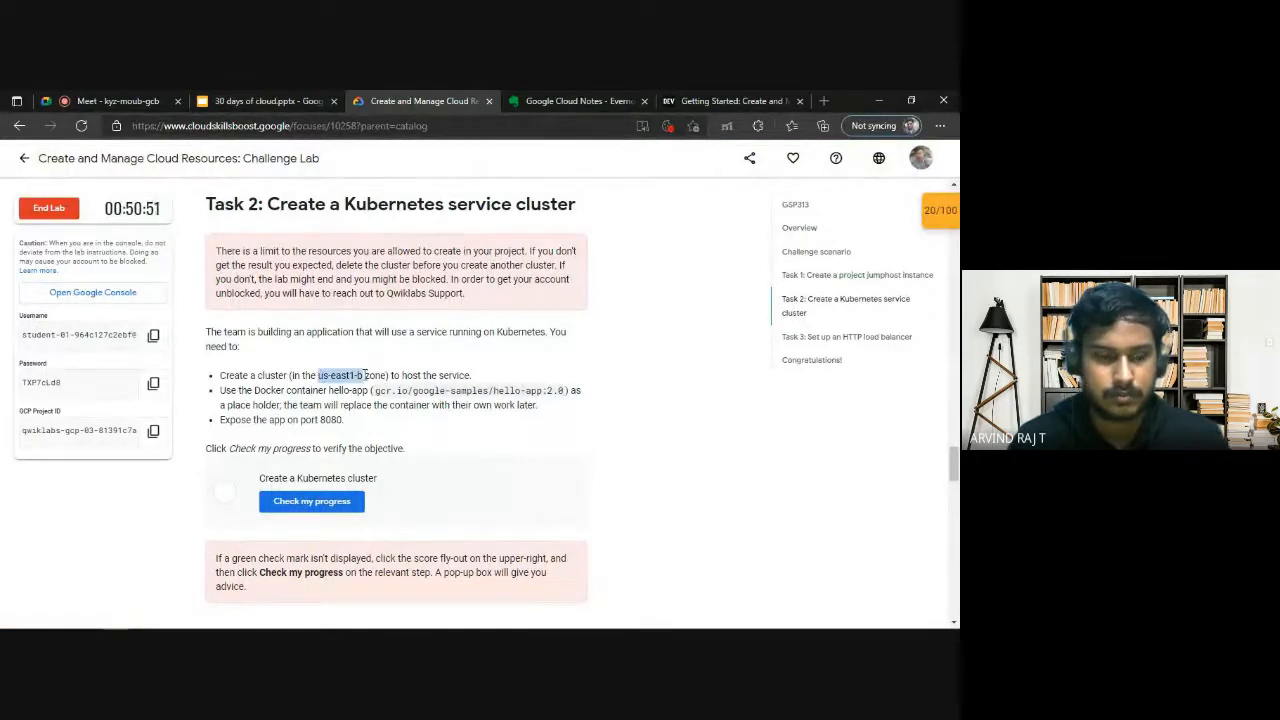
{"action": "key", "text": "alt+Tab"}
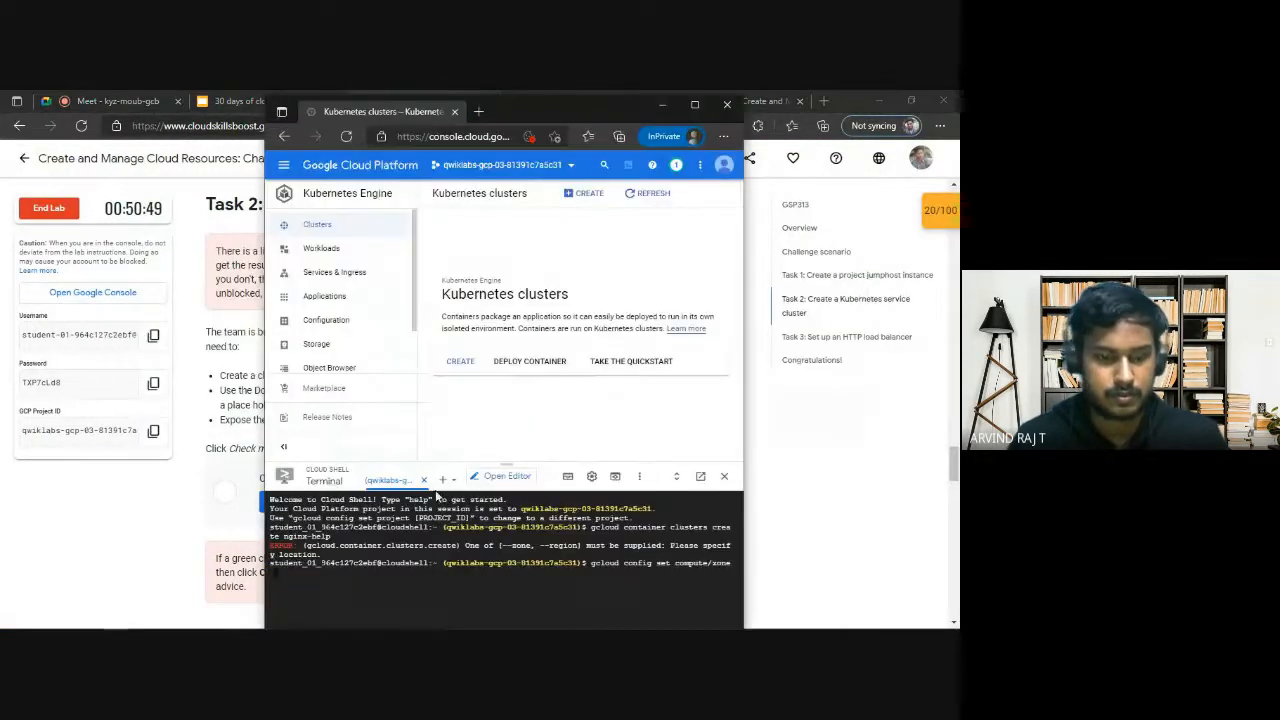
{"action": "type", "text": "us-east1-b"}
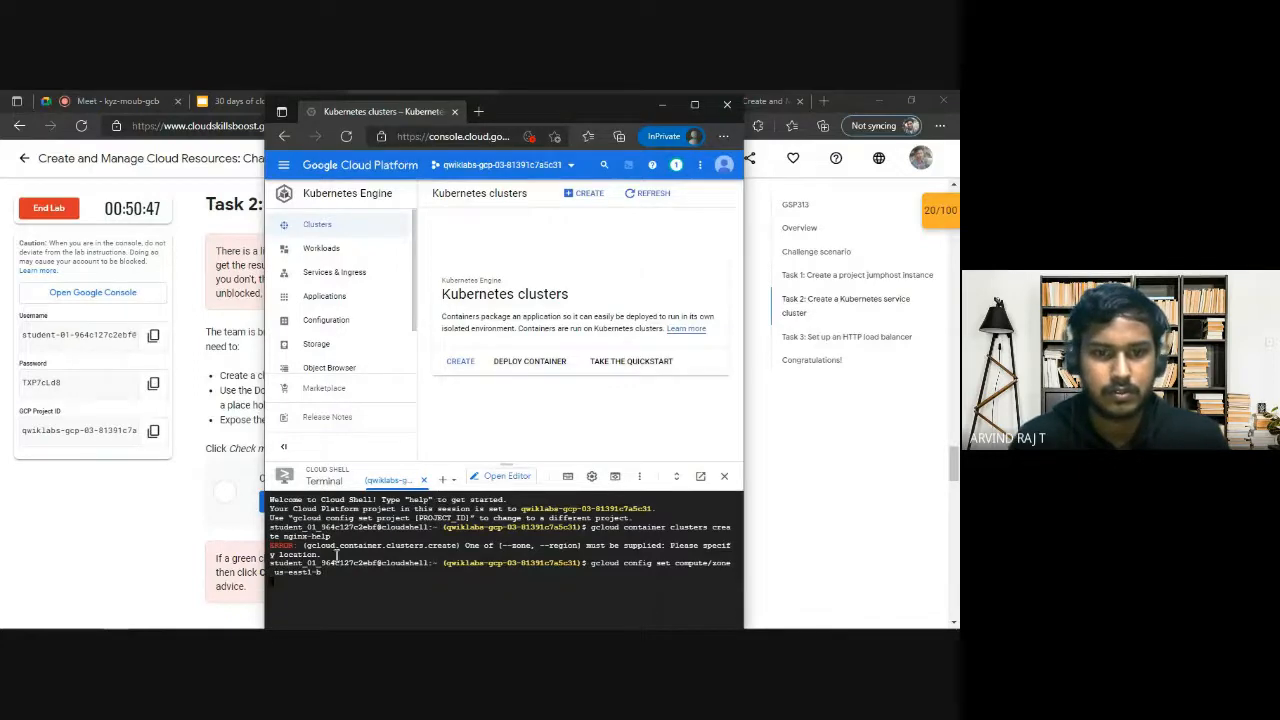
{"action": "left_click_drag", "start_coordinate": [579, 104], "coordinate": [589, 100]}
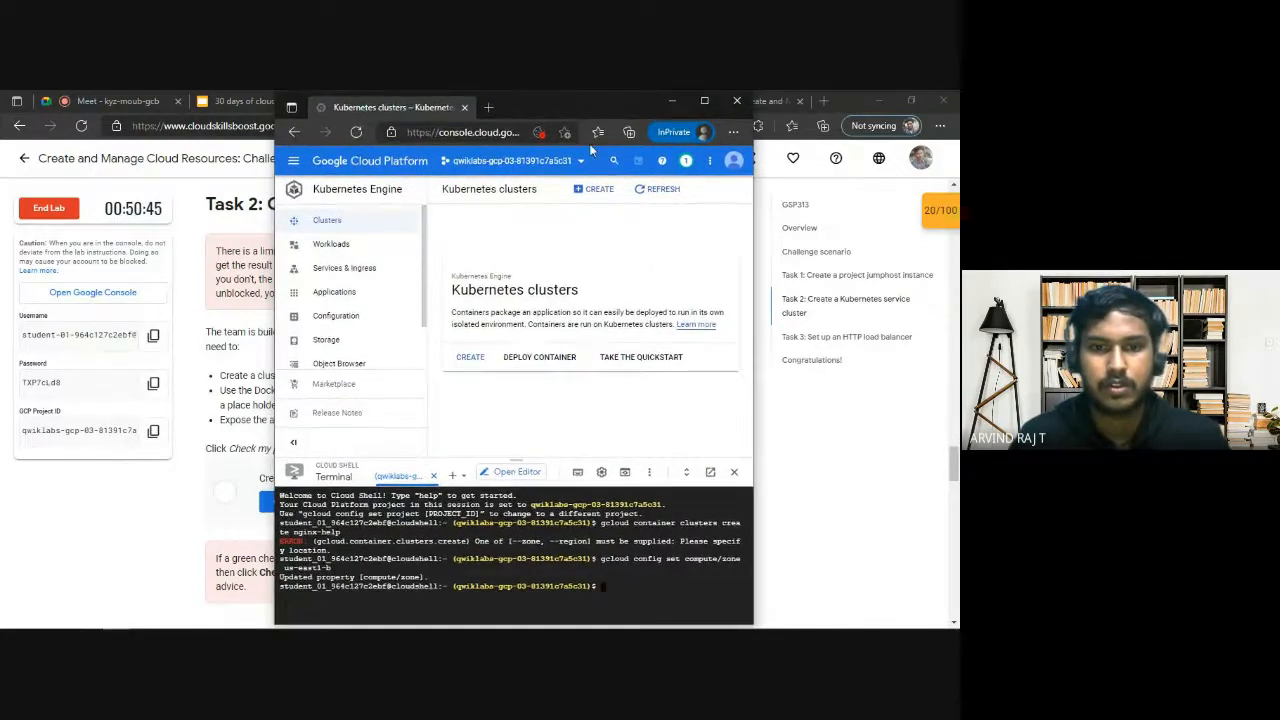
{"action": "left_click_drag", "start_coordinate": [390, 577], "coordinate": [404, 577]}
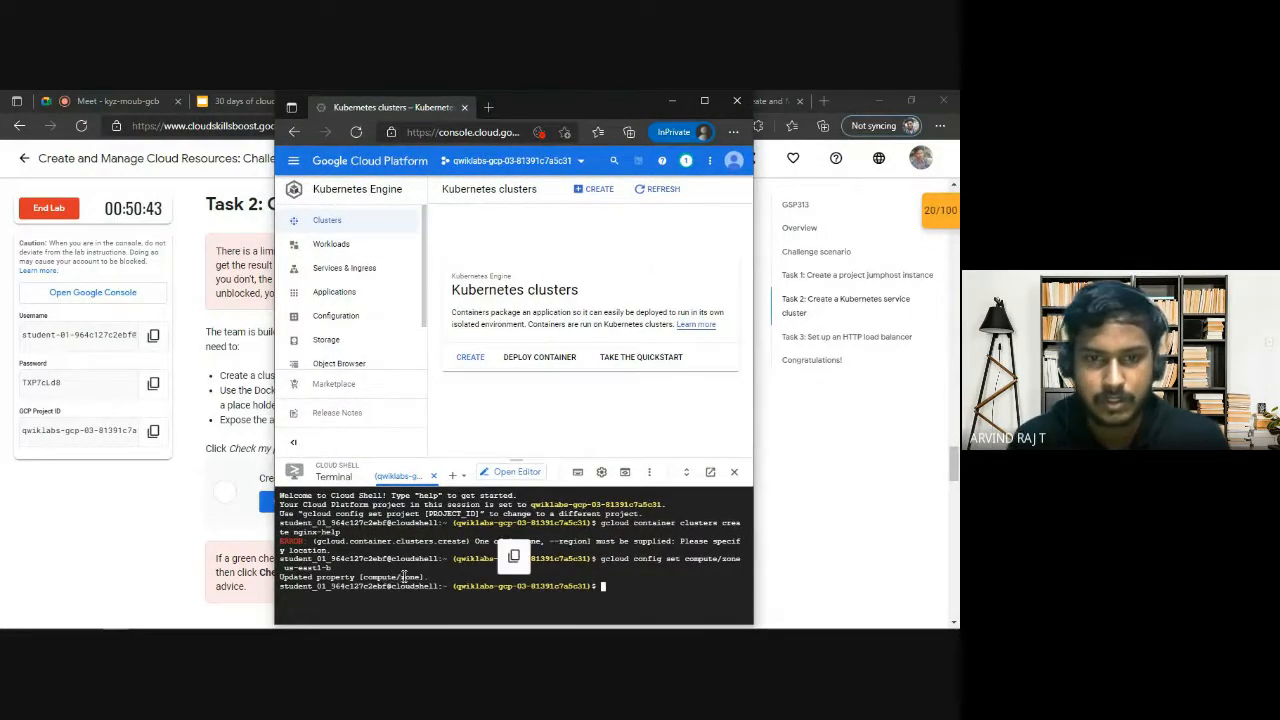
Check the walkthrough's Task 2 commands, copy gcloud container clusters create nginx-help from the notes into Cloud Shell and run it.
{"action": "left_click", "coordinate": [212, 387]}
{"action": "left_click", "coordinate": [746, 98]}
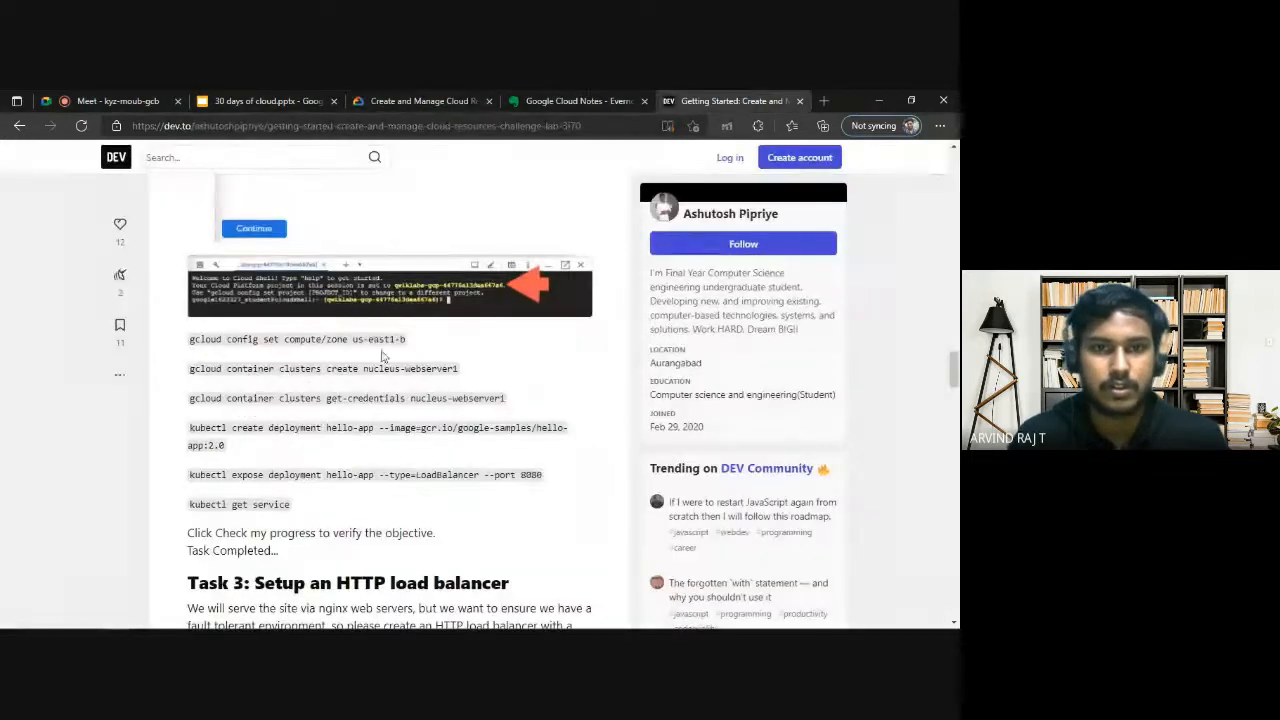
{"action": "left_click", "coordinate": [575, 100]}
{"action": "scroll", "coordinate": [300, 500], "scroll_direction": "down", "scroll_amount": 2}
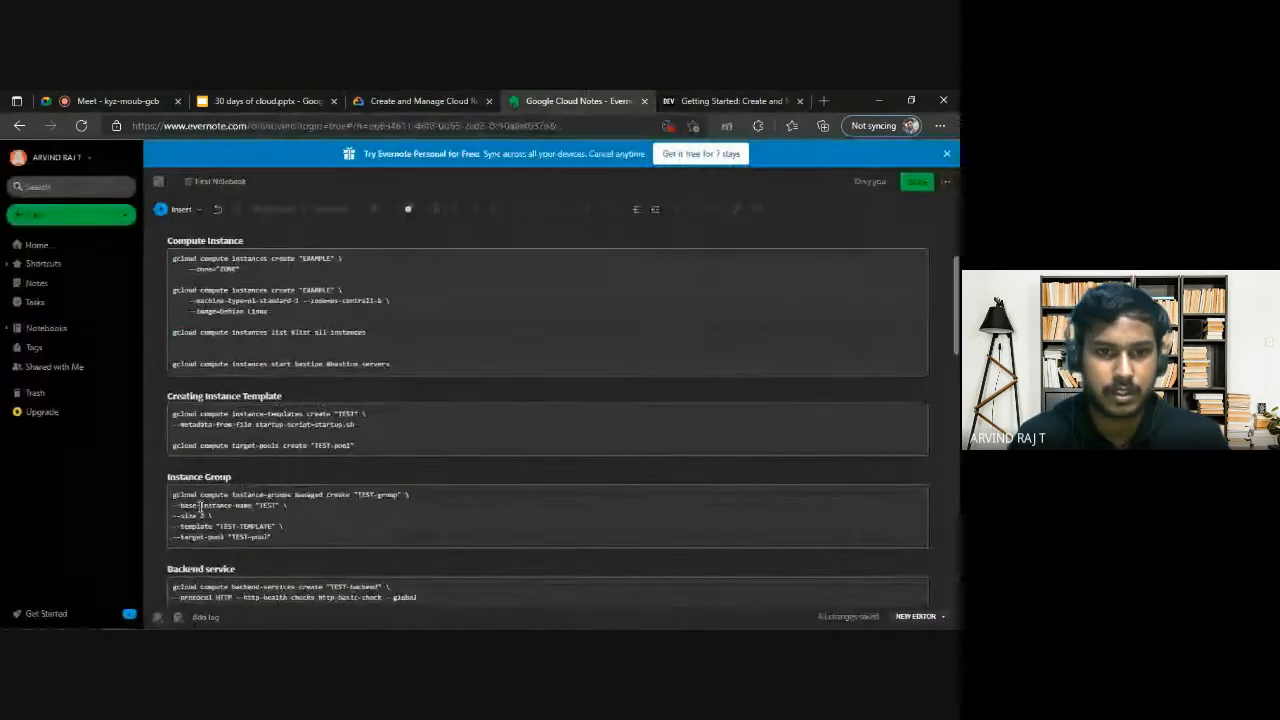
{"action": "scroll", "coordinate": [200, 507], "scroll_direction": "down", "scroll_amount": 3}
{"action": "scroll", "coordinate": [220, 491], "scroll_direction": "up", "scroll_amount": 2}
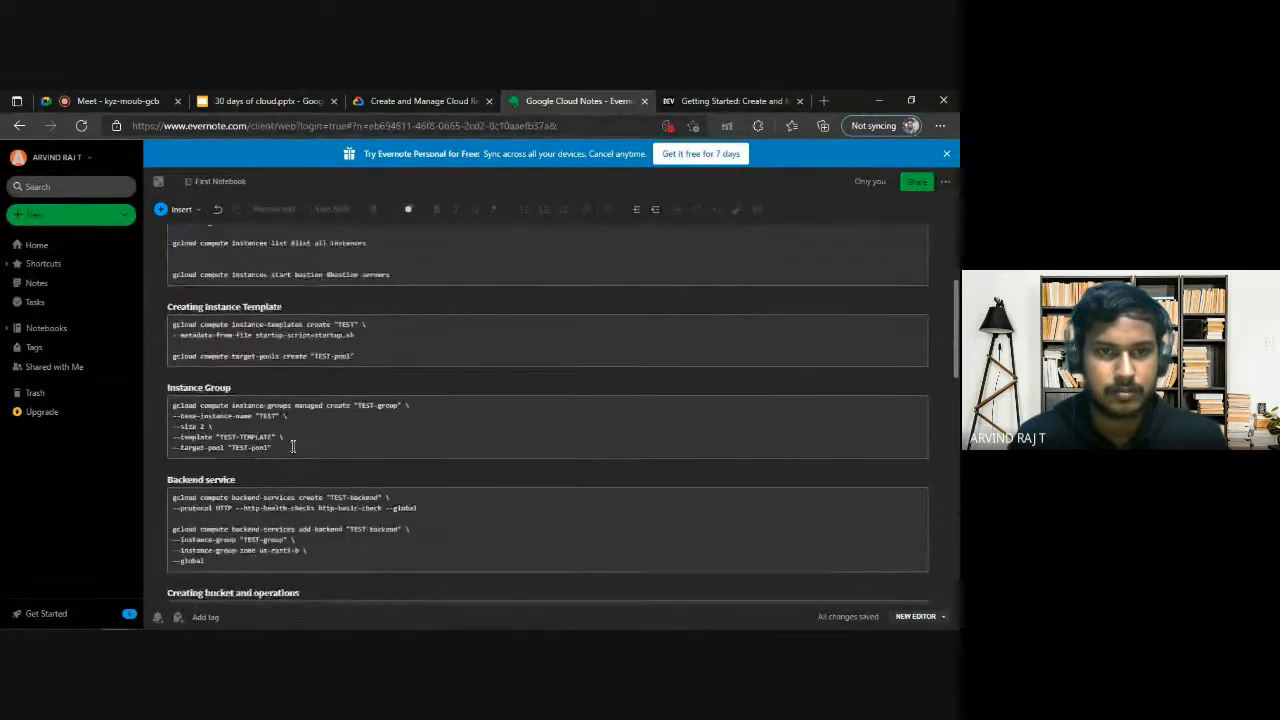
{"action": "scroll", "coordinate": [293, 447], "scroll_direction": "up", "scroll_amount": 4}
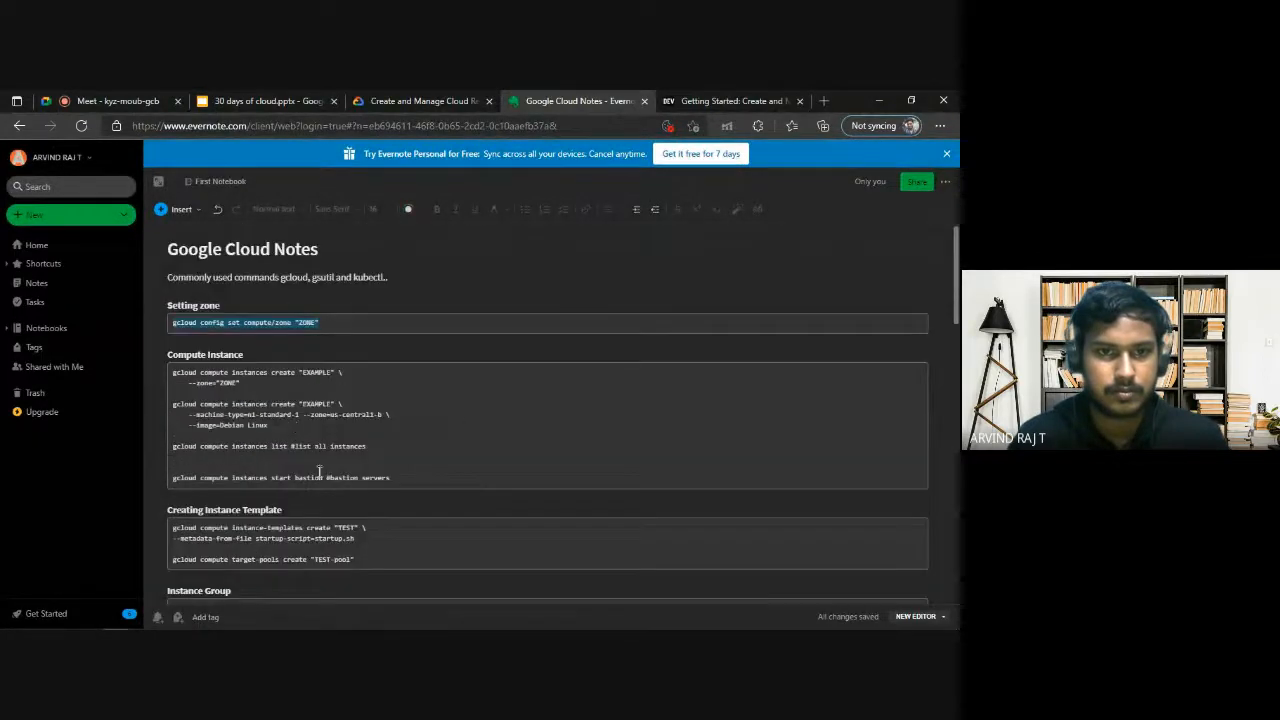
{"action": "scroll", "coordinate": [320, 470], "scroll_direction": "down", "scroll_amount": 5}
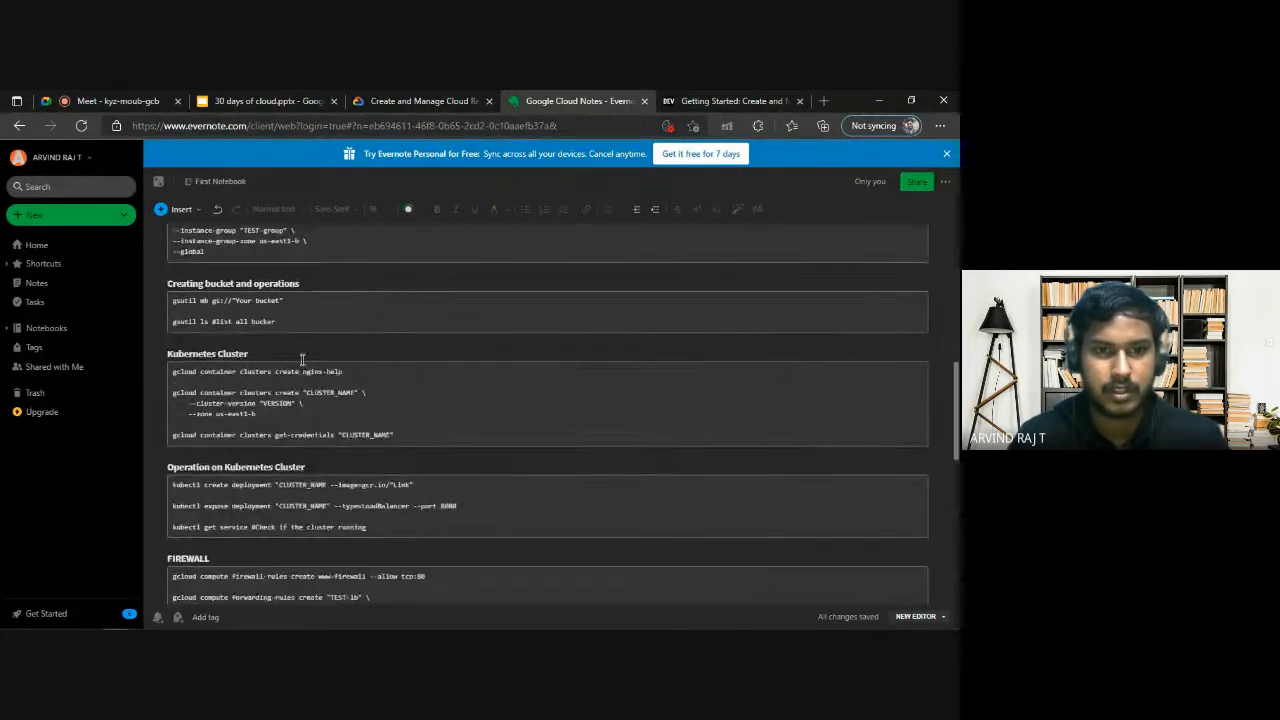
{"action": "left_click_drag", "start_coordinate": [347, 374], "coordinate": [180, 372]}
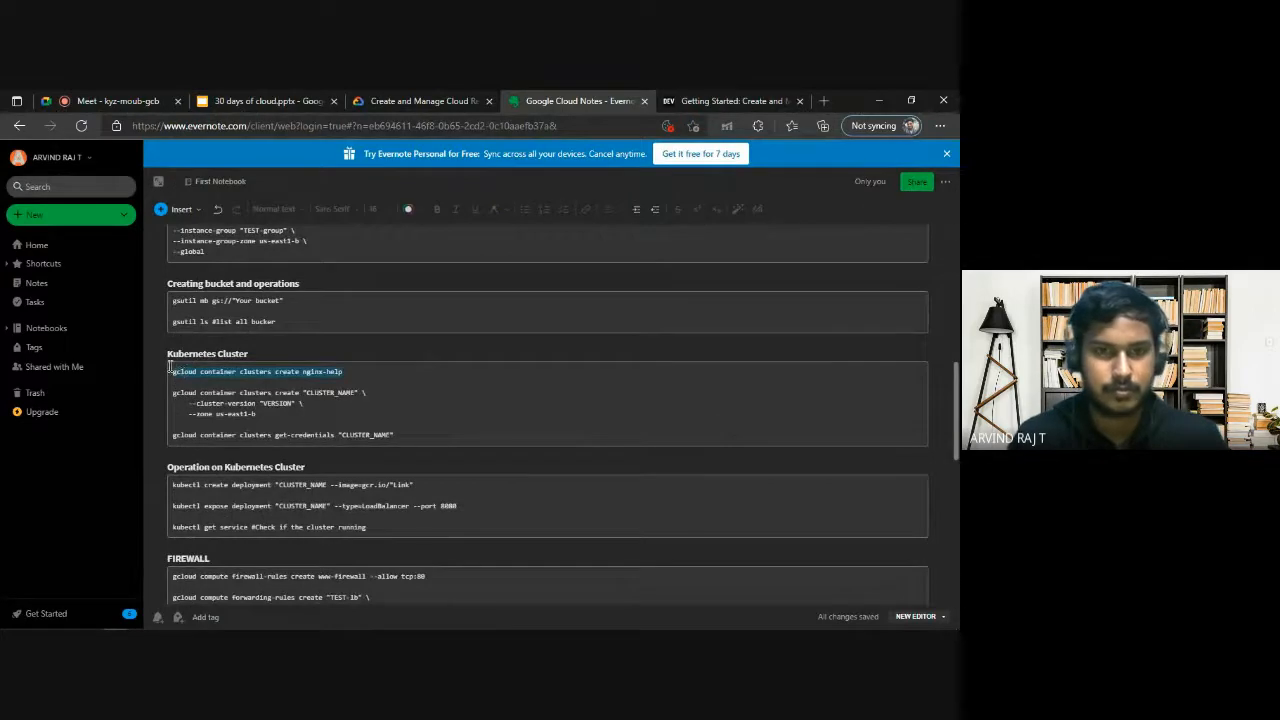
{"action": "key", "text": "alt+Tab"}
{"action": "type", "text": "gcloud container clusters create nginx-help"}
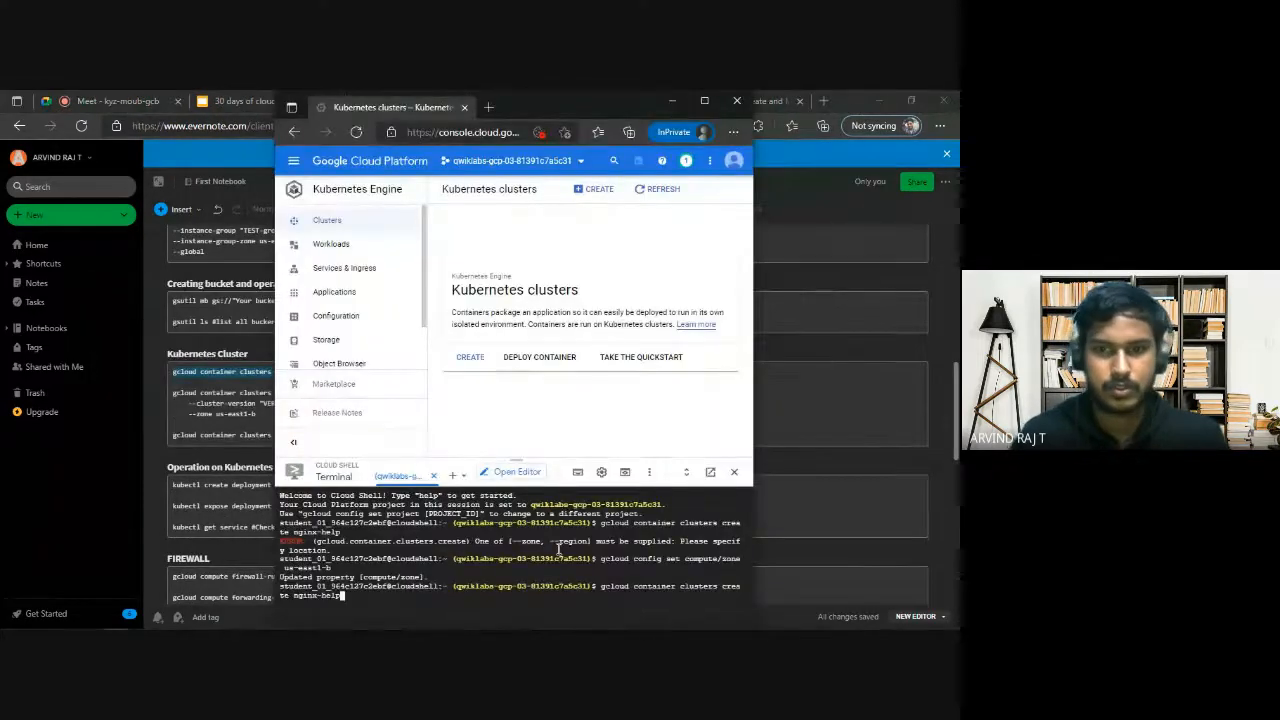
{"action": "key", "text": "Return"}
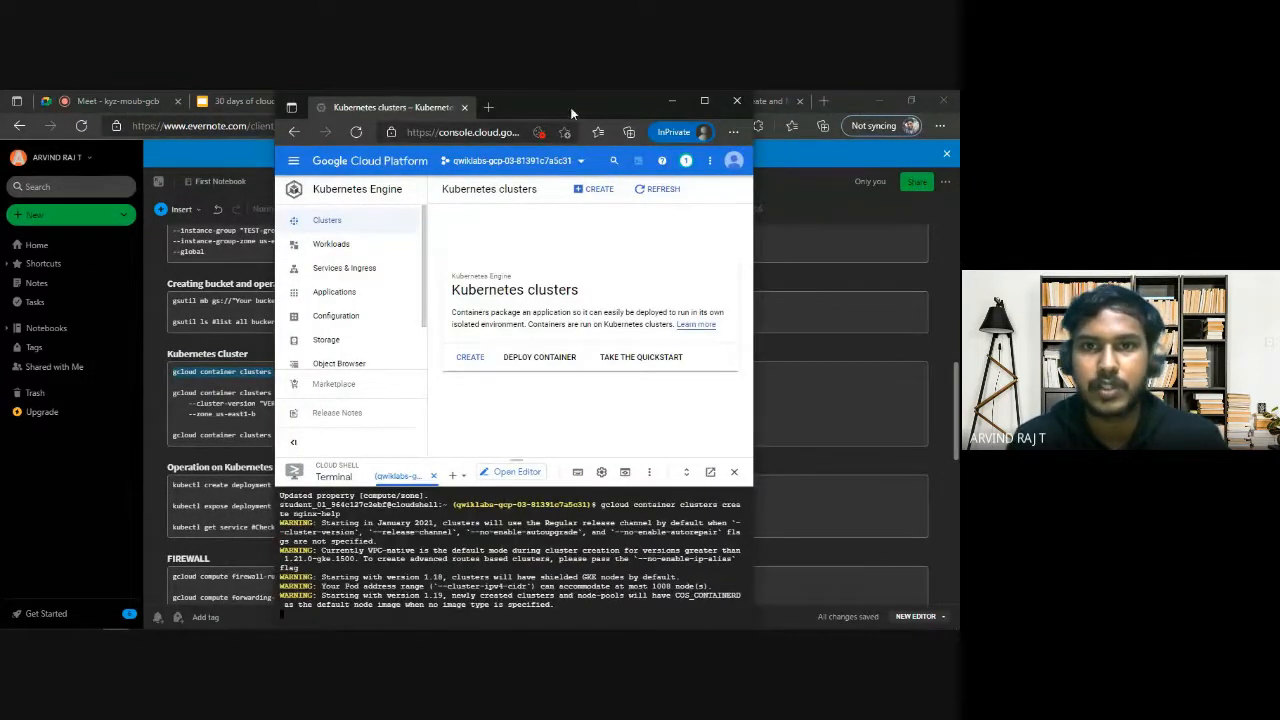
Enlarge the console window to follow the cluster creation in Cloud Shell and return to the lab's Task 2 requirements.
{"action": "left_click_drag", "start_coordinate": [570, 107], "coordinate": [554, 89]}
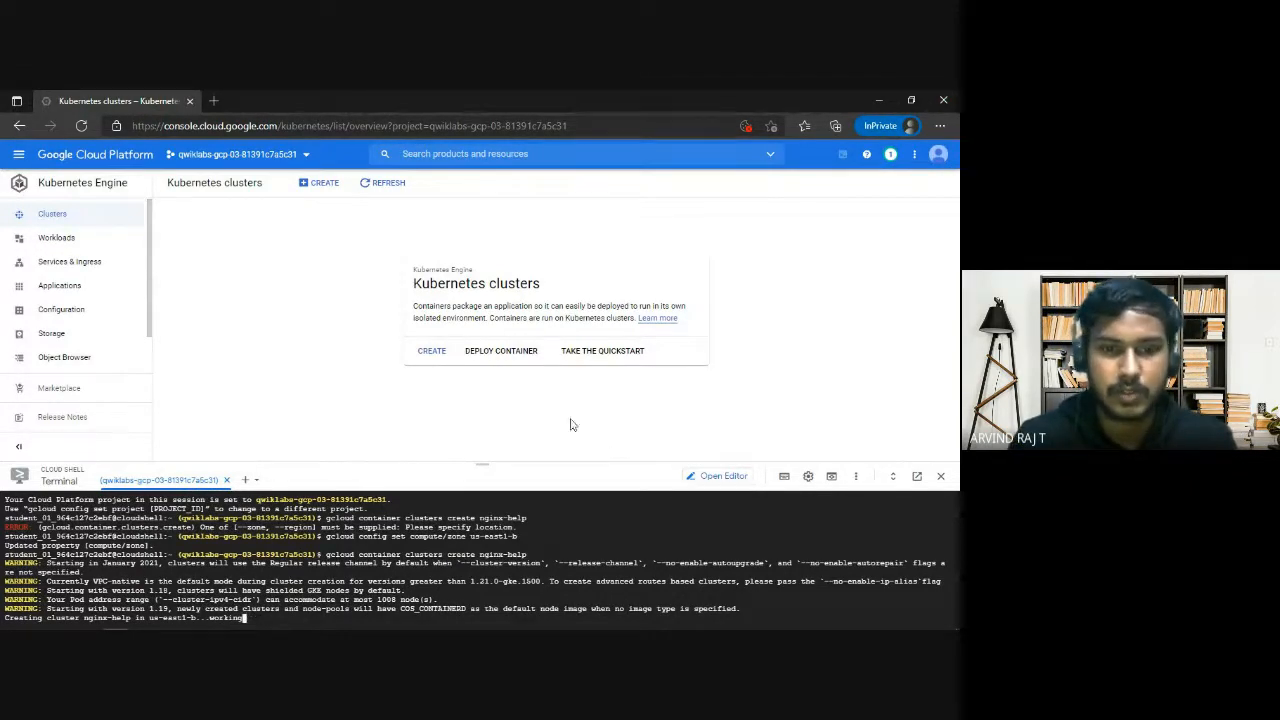
{"action": "left_click", "coordinate": [911, 100]}
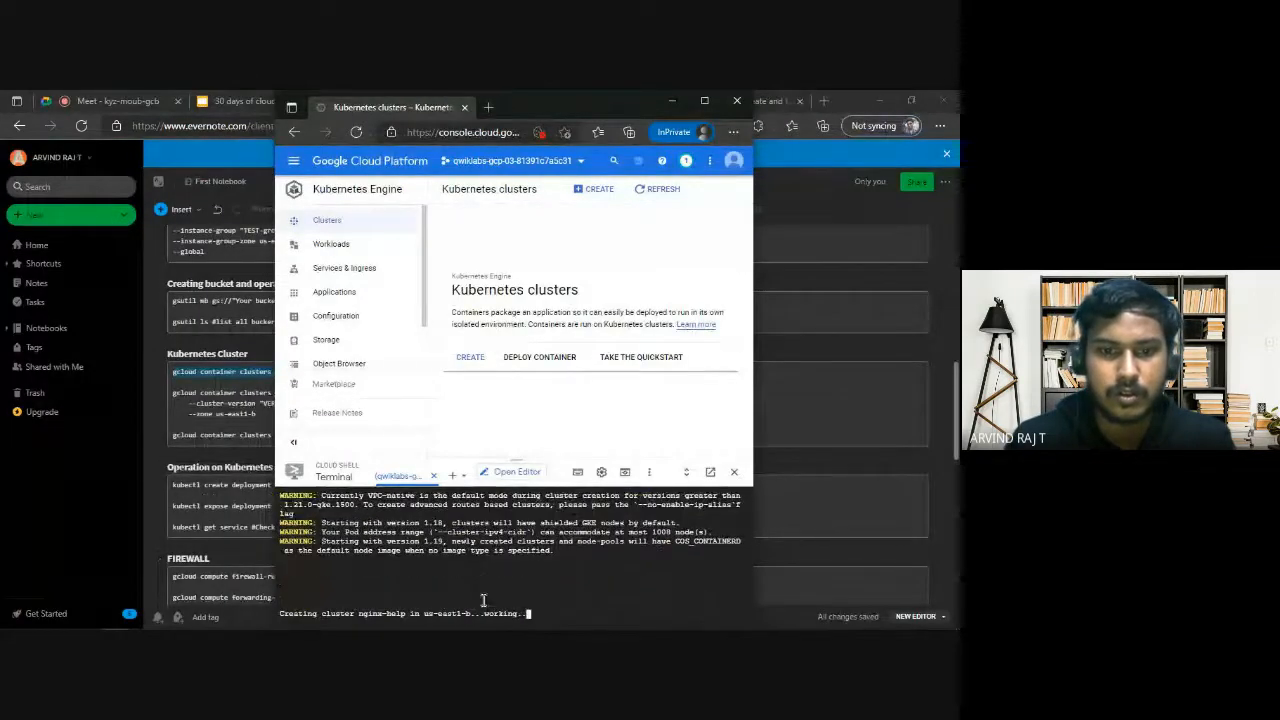
{"action": "left_click", "coordinate": [707, 101]}
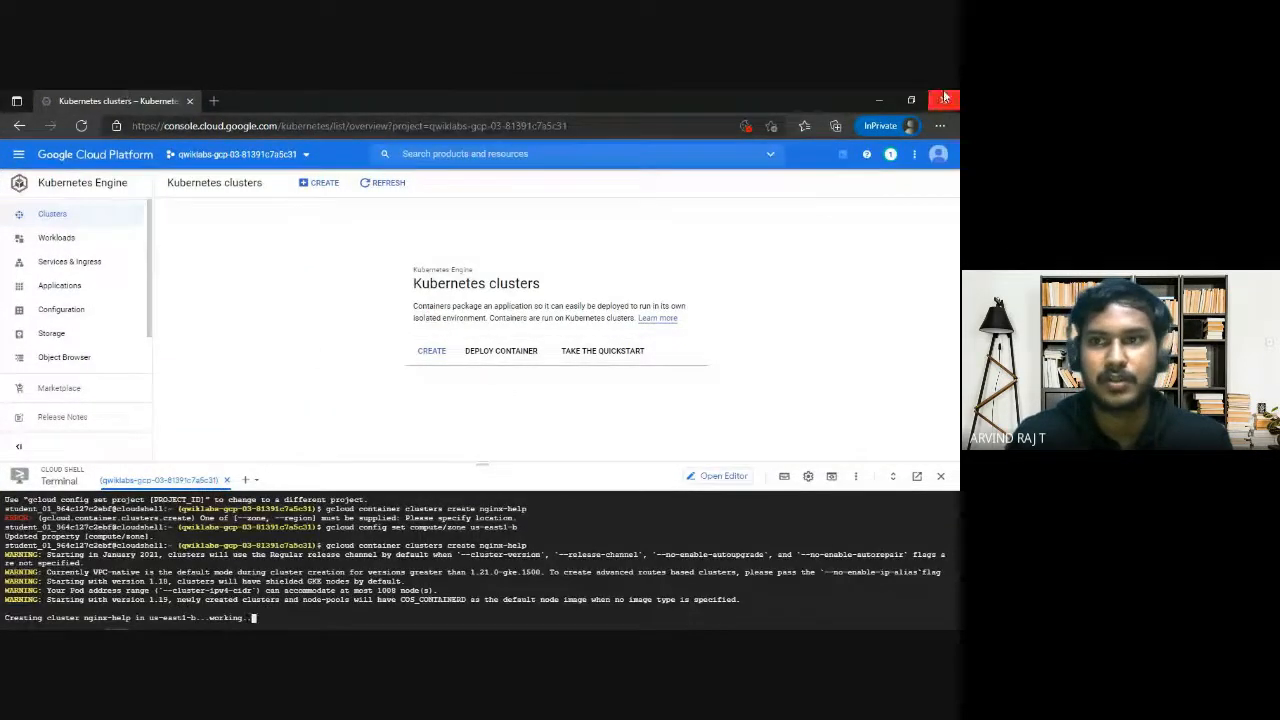
{"action": "left_click", "coordinate": [879, 100]}
{"action": "left_click", "coordinate": [360, 100]}
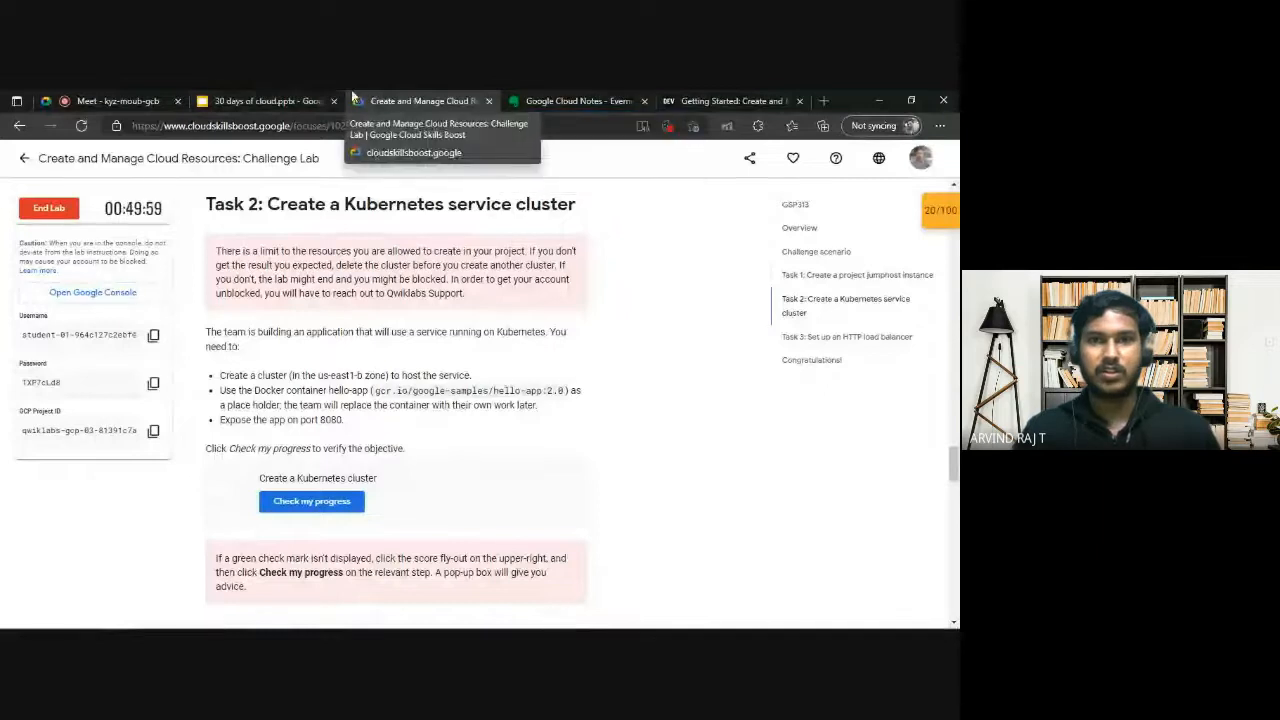
Switch to the 30 days of cloud presentation, show the "We will be right Back.." slide and play its audio.
{"action": "left_click", "coordinate": [262, 100]}
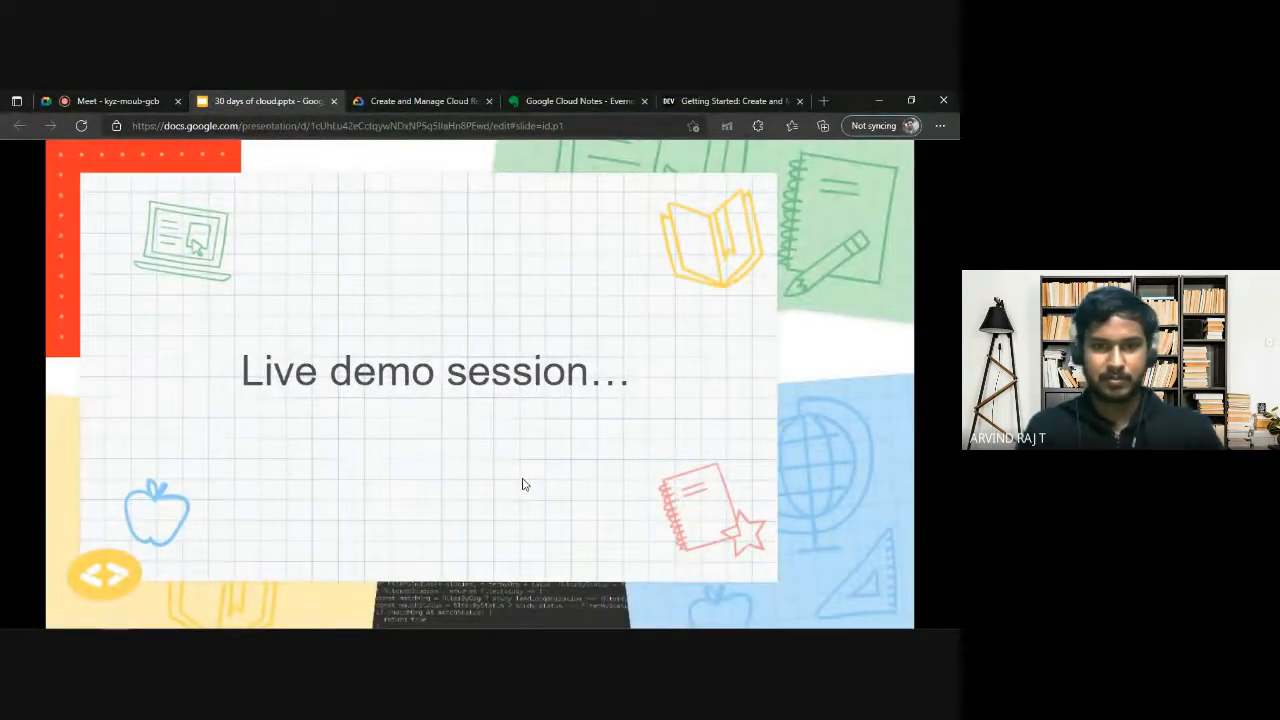
{"action": "key", "text": "Right"}
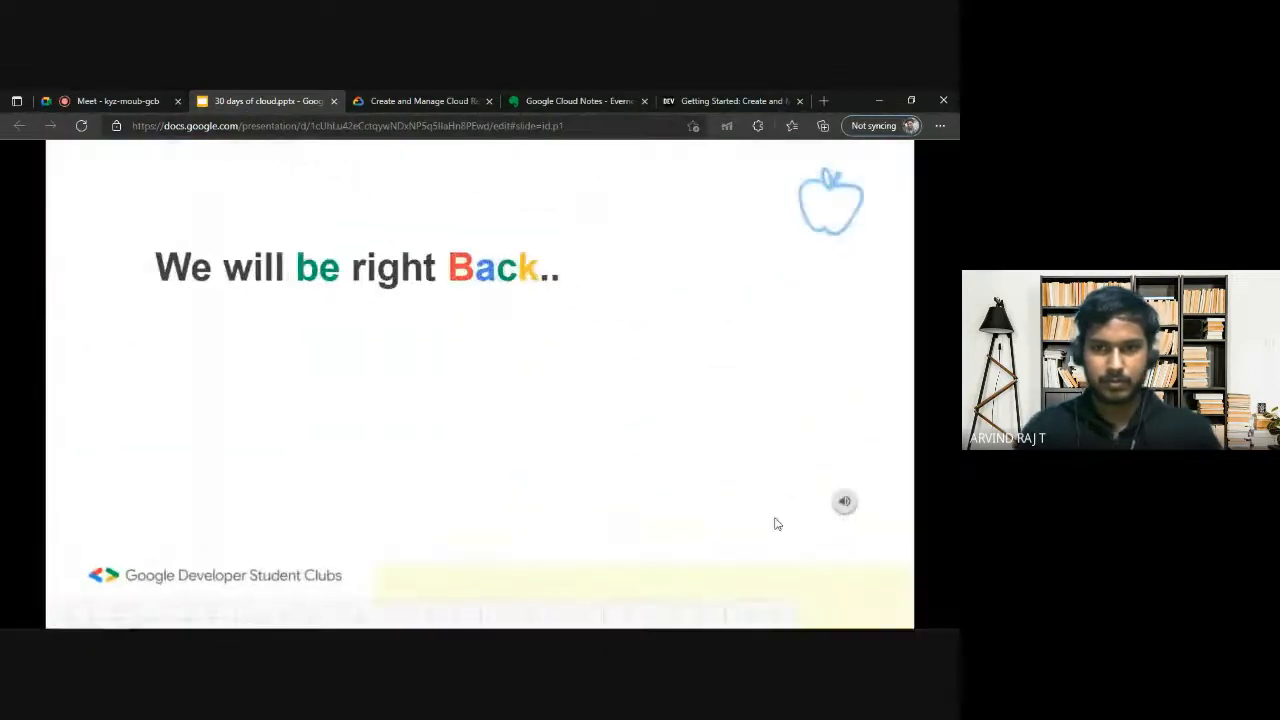
{"action": "left_click", "coordinate": [845, 507]}
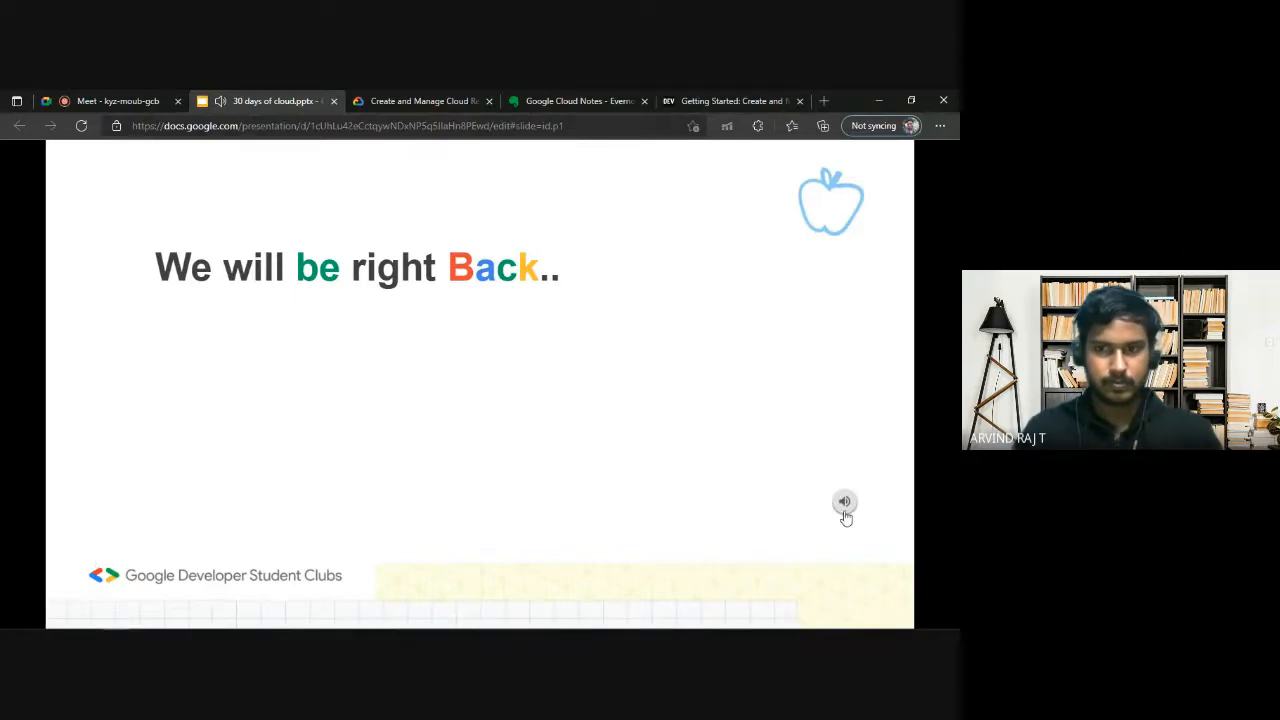
{"action": "left_click", "coordinate": [486, 248]}
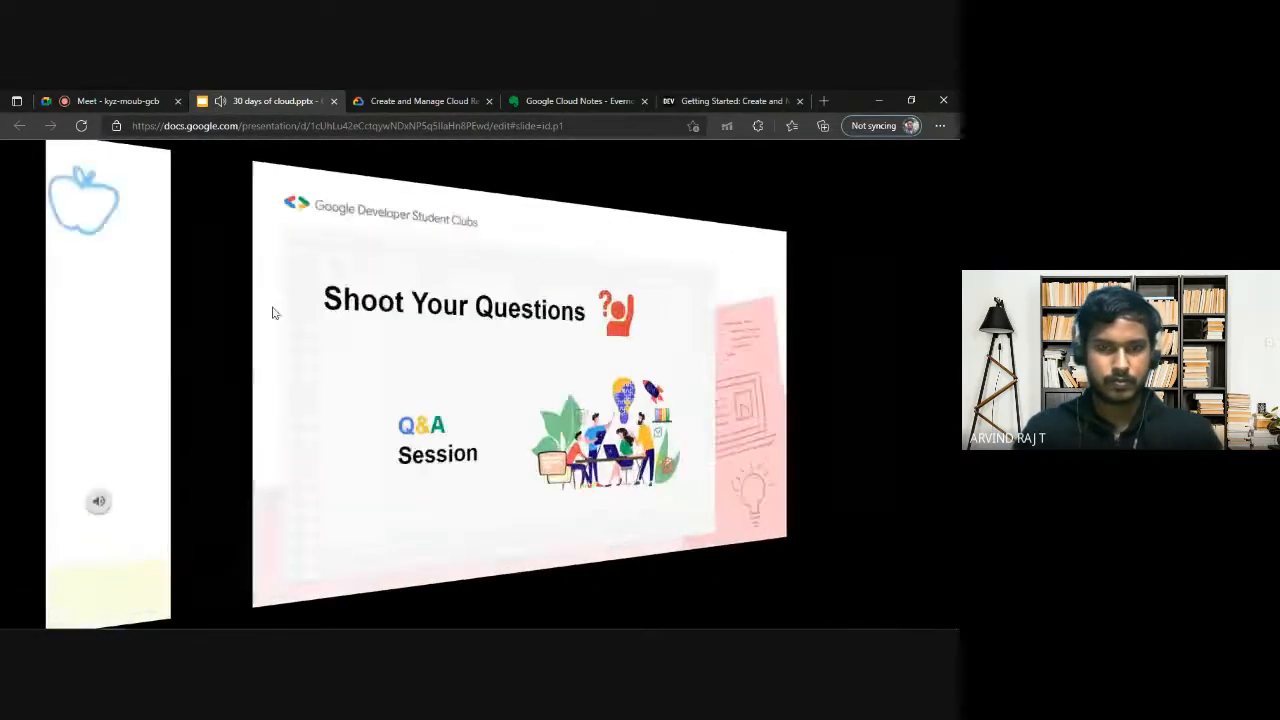
{"action": "left_click", "coordinate": [26, 604]}
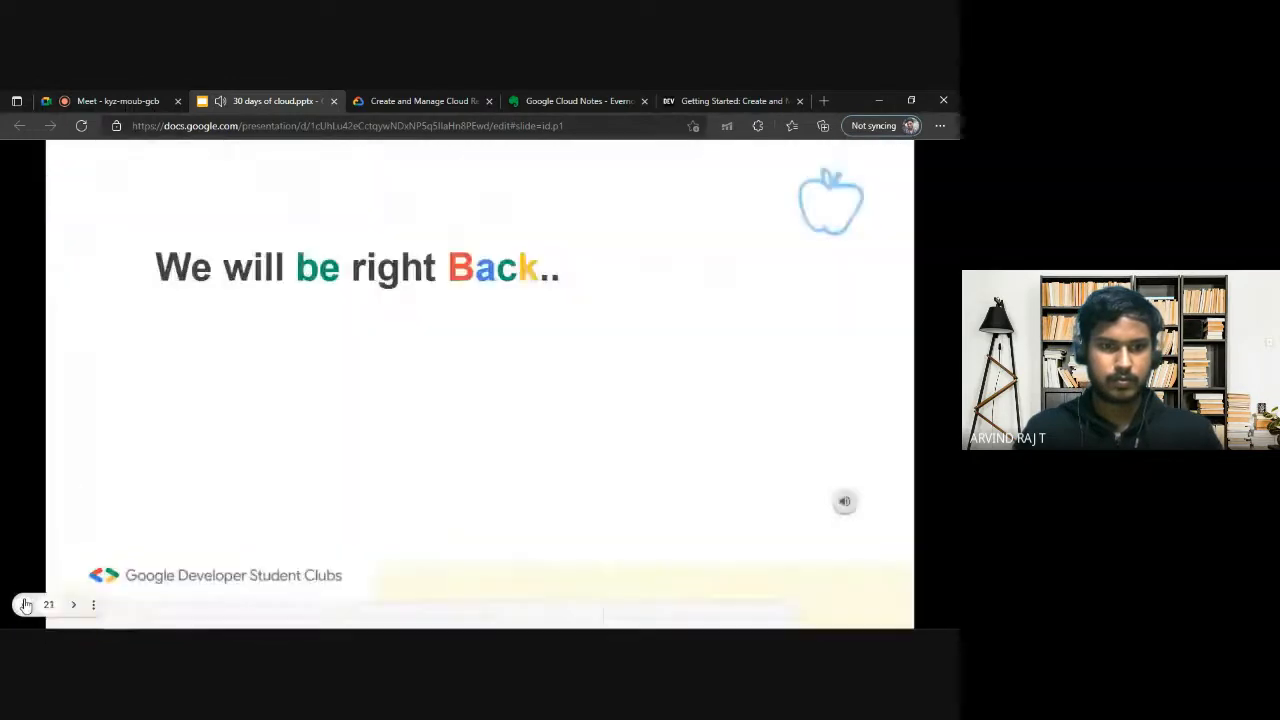
Switch to the Google Meet call and open the screen presenting options to stop presenting.
{"action": "left_click", "coordinate": [137, 100]}
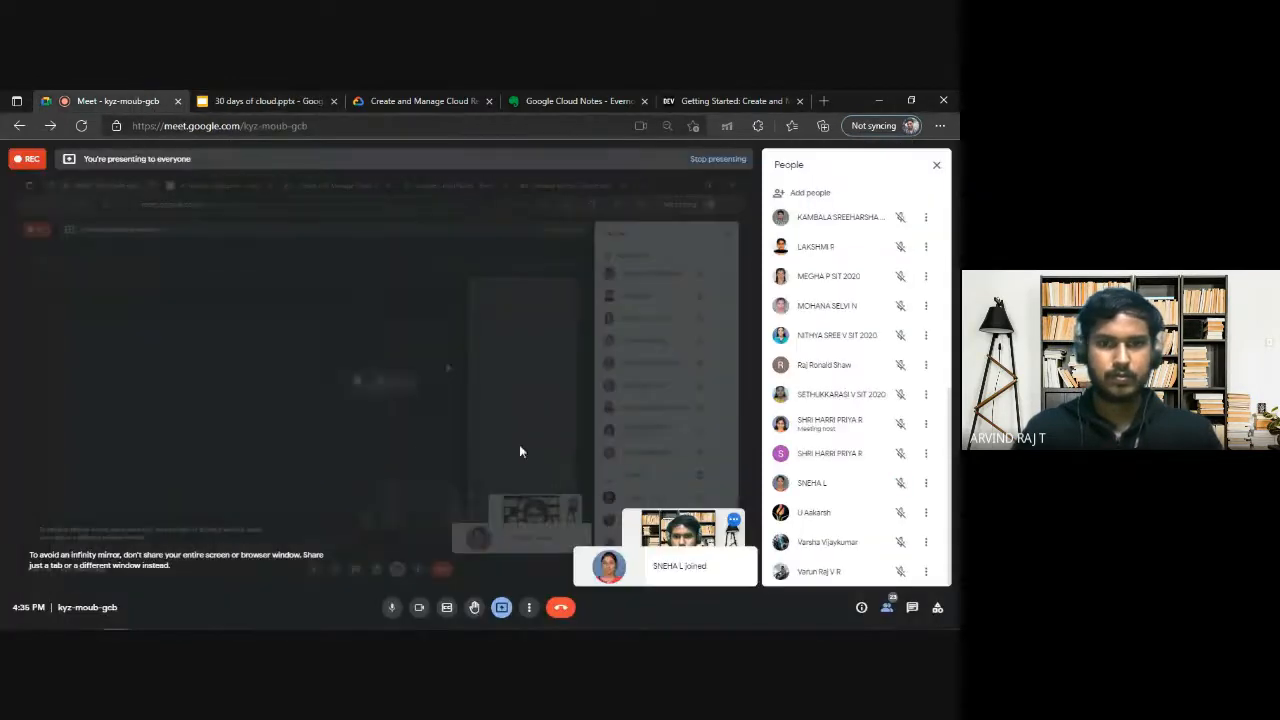
{"action": "left_click", "coordinate": [501, 608]}
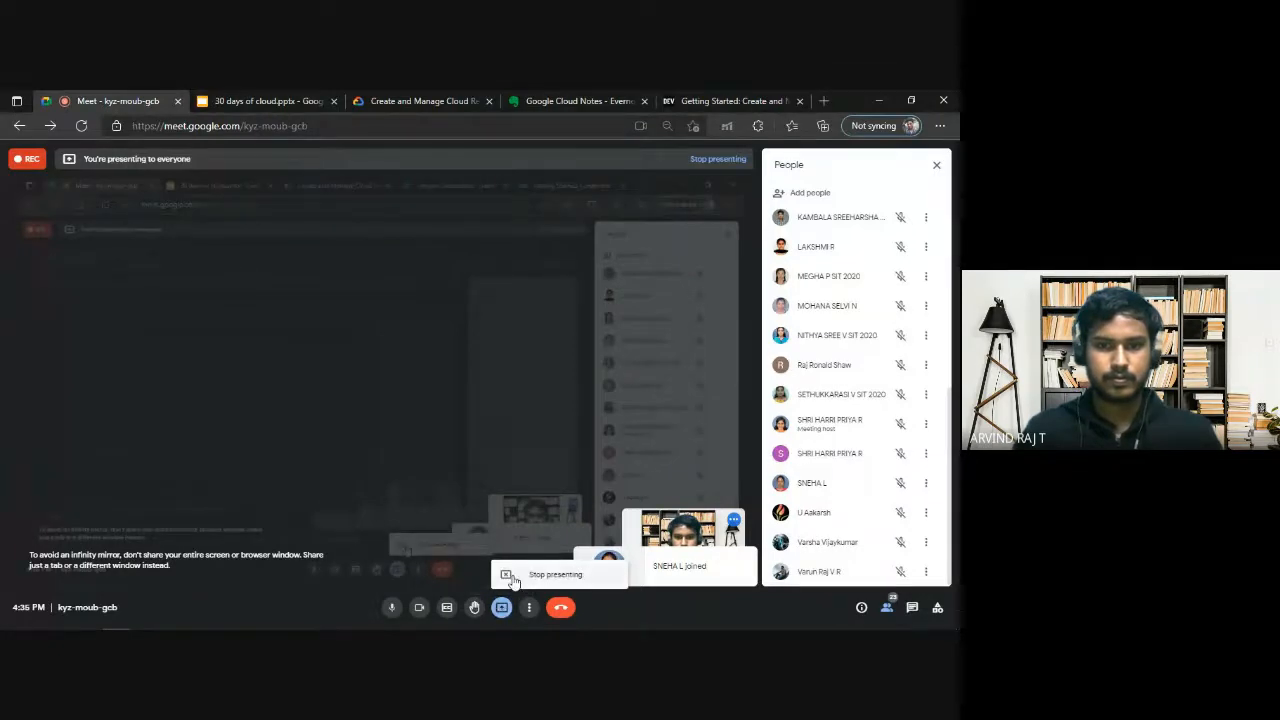
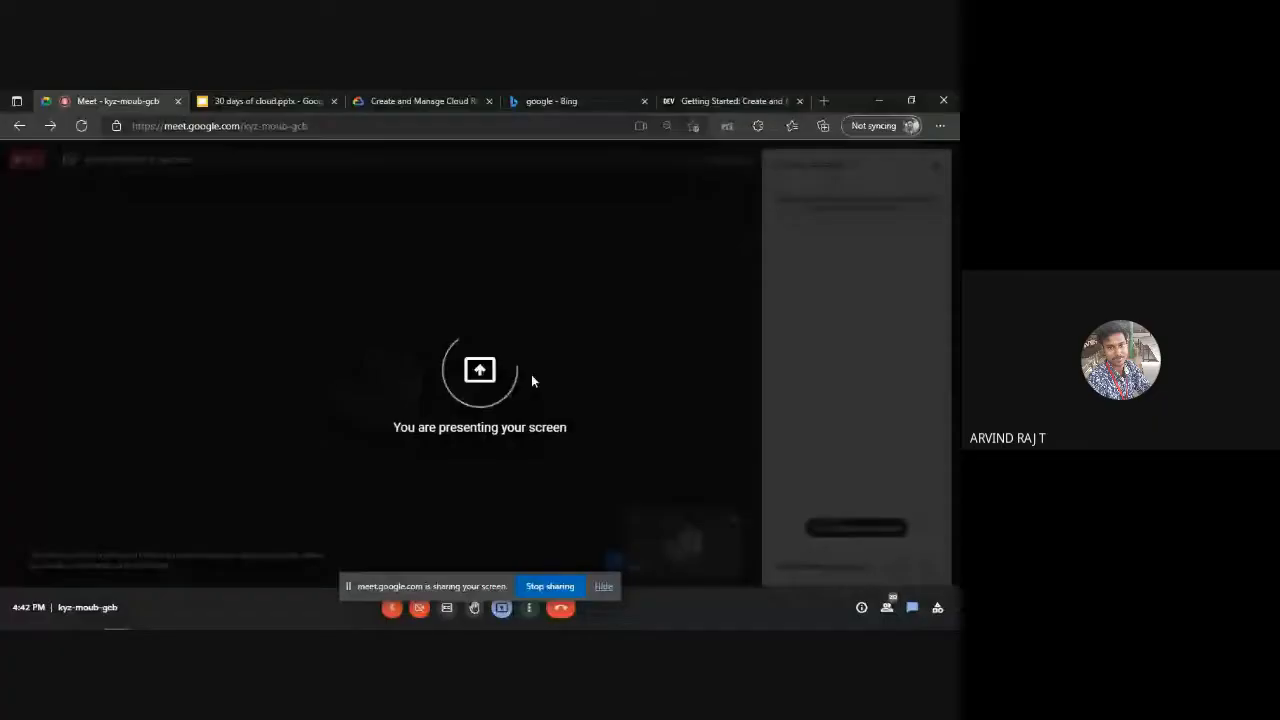
Turn on the microphone and camera in the Meet call and close the leftover google search page.
{"action": "left_click", "coordinate": [393, 609]}
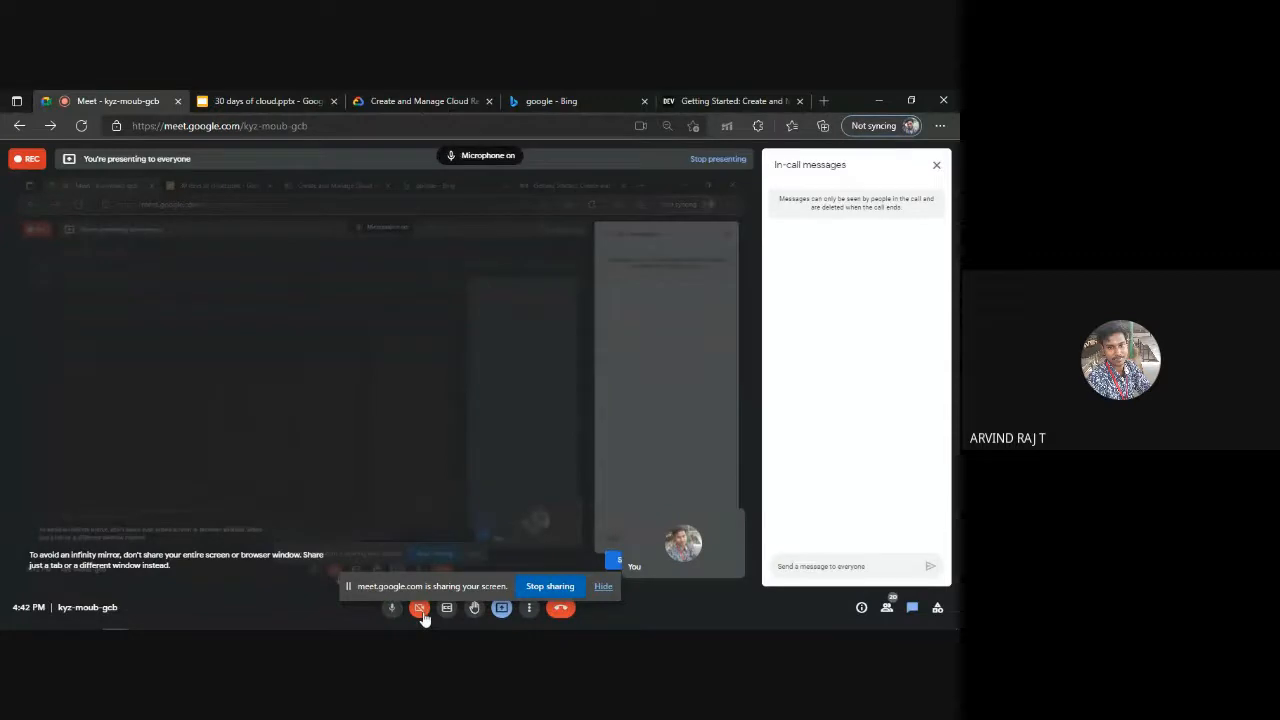
{"action": "left_click", "coordinate": [420, 609]}
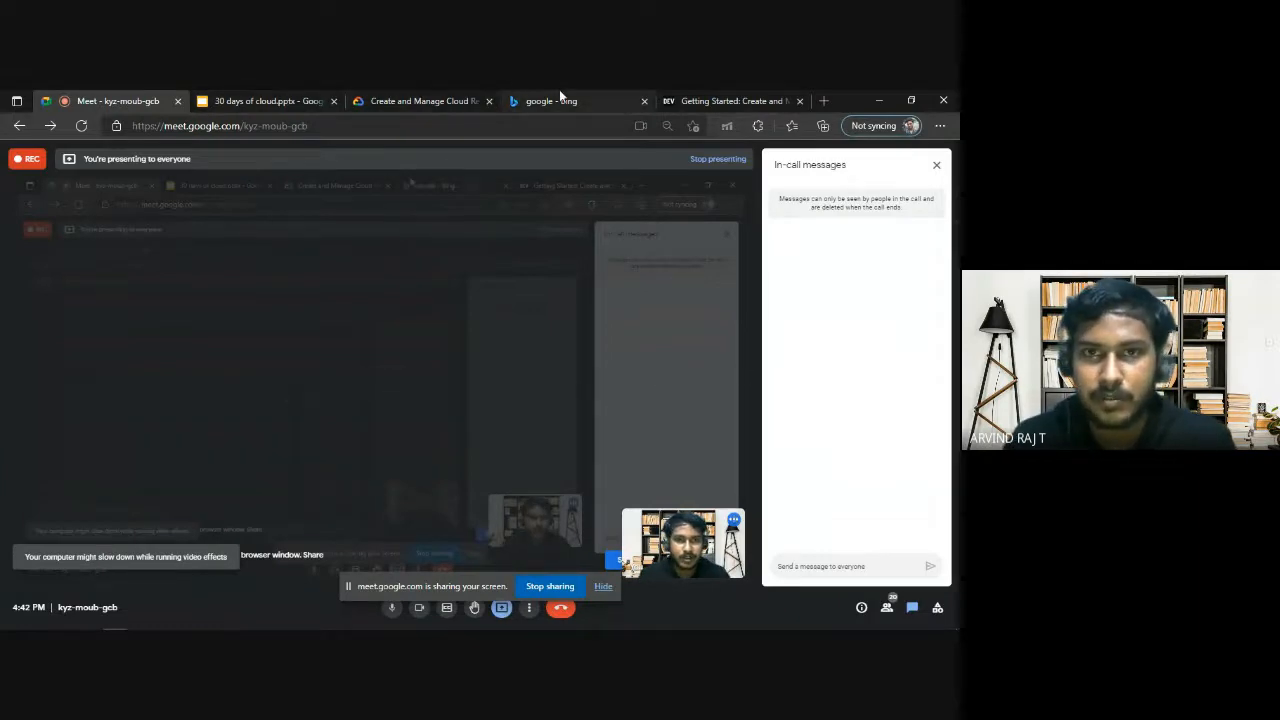
{"action": "left_click", "coordinate": [644, 100]}
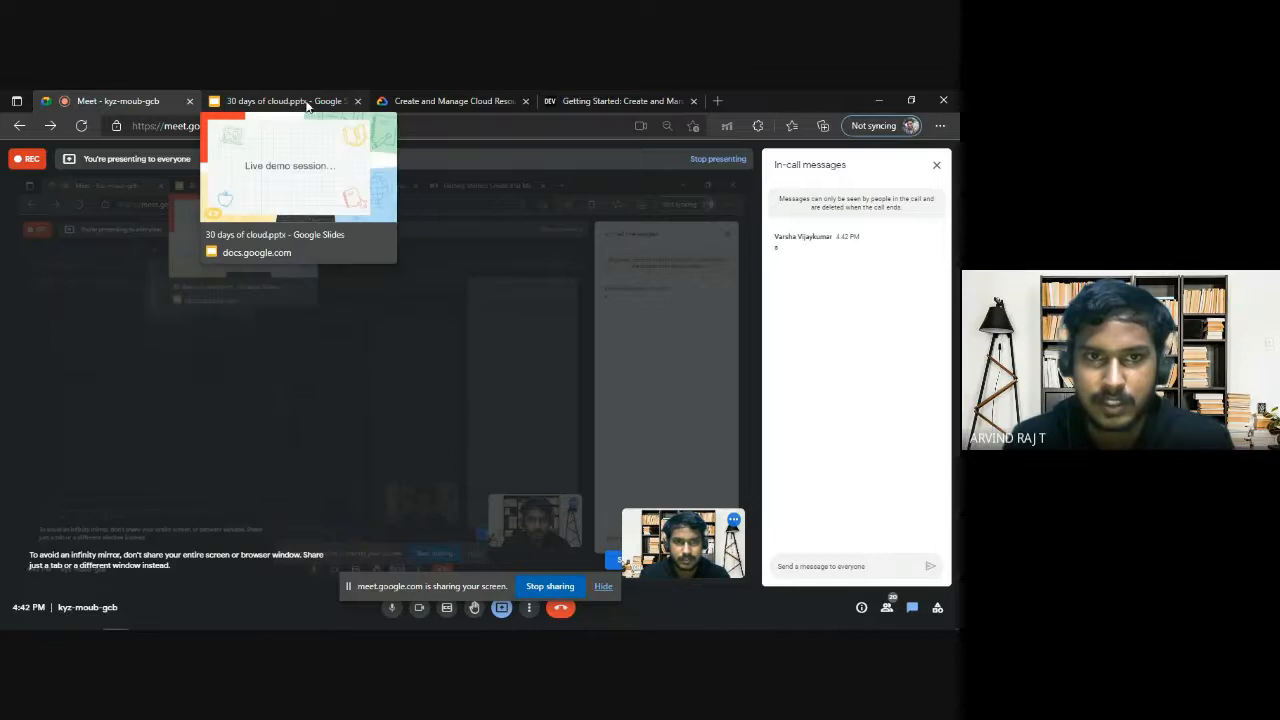
Switch to the Kubernetes clusters console, hide the screen-sharing notice, and check the nginx-help cluster's name, location and status in the Cloud Shell output.
{"action": "left_click", "coordinate": [453, 100]}
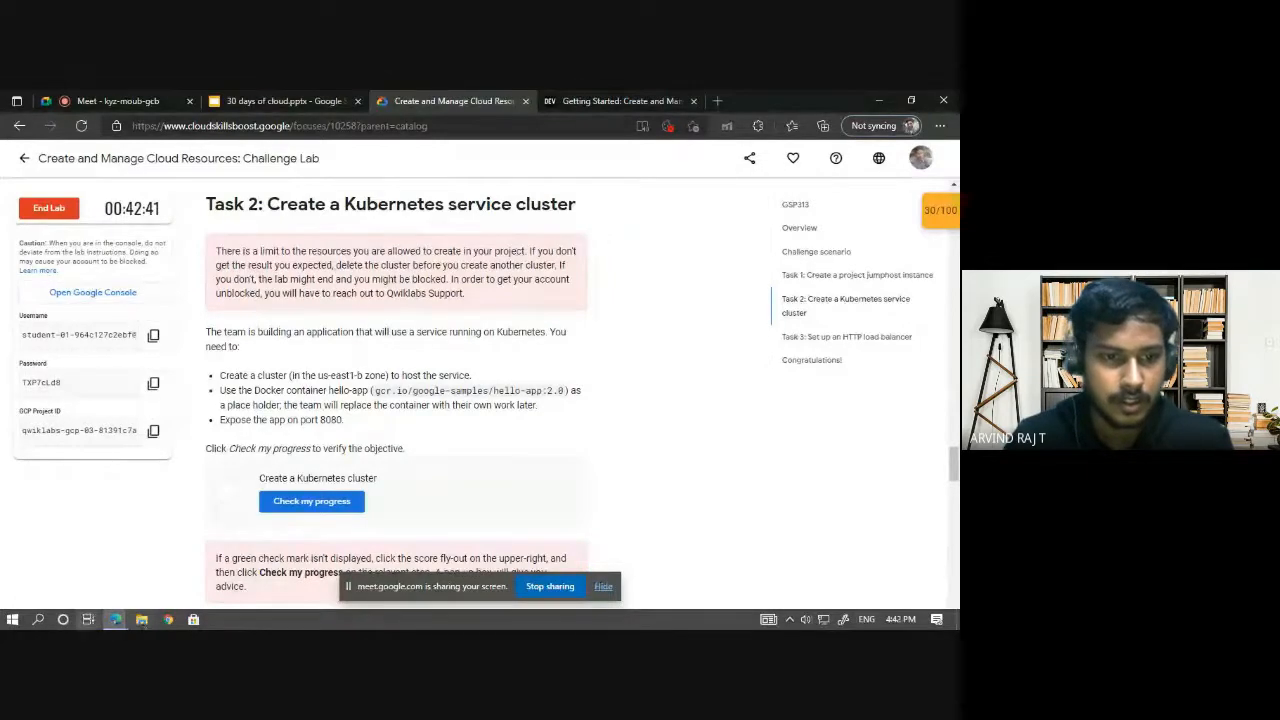
{"action": "left_click", "coordinate": [116, 620]}
{"action": "left_click", "coordinate": [330, 560]}
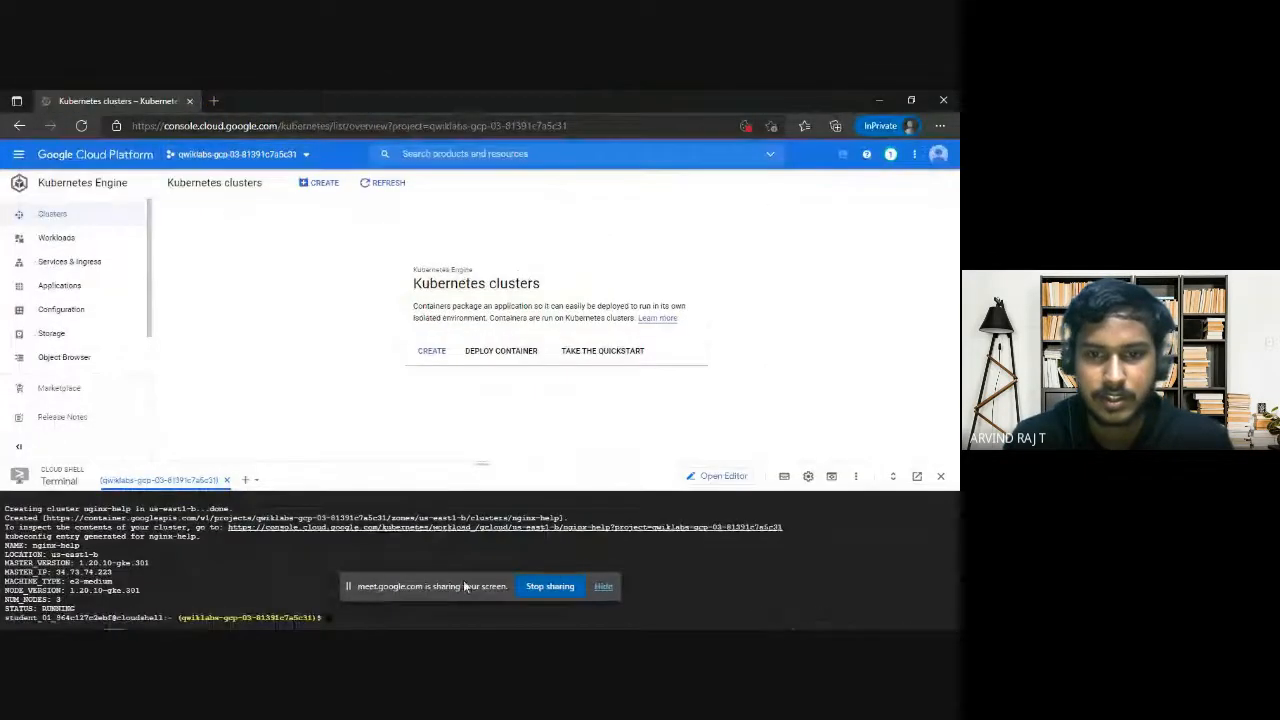
{"action": "left_click", "coordinate": [603, 586]}
{"action": "scroll", "coordinate": [188, 540], "scroll_direction": "up", "scroll_amount": 5}
{"action": "scroll", "coordinate": [191, 535], "scroll_direction": "down", "scroll_amount": 5}
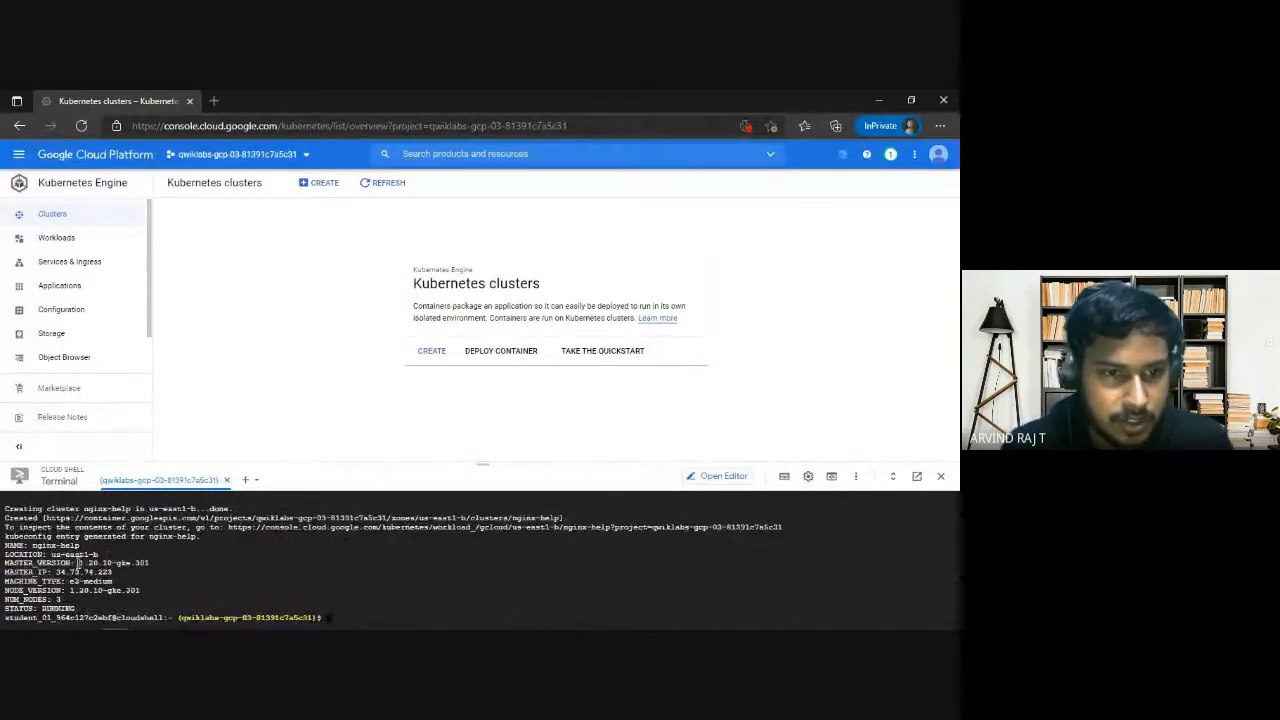
{"action": "left_click_drag", "start_coordinate": [53, 555], "coordinate": [96, 555]}
{"action": "left_click", "coordinate": [92, 557]}
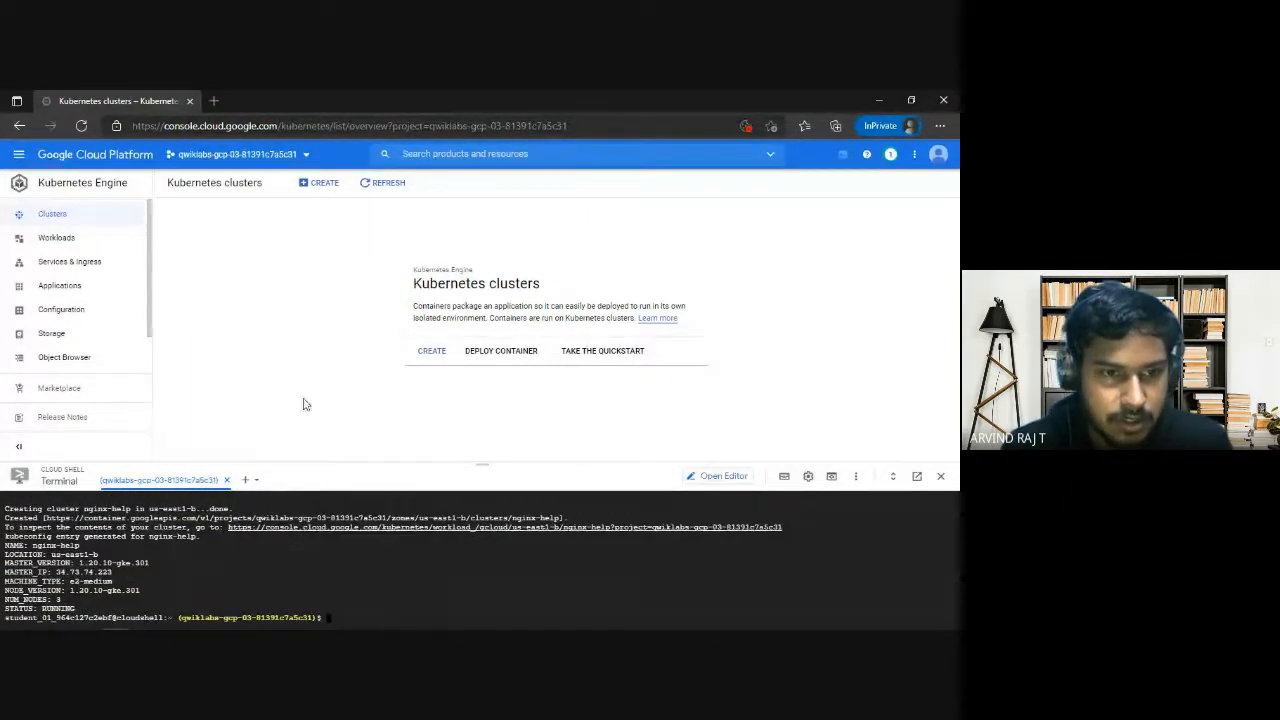
{"action": "left_click", "coordinate": [878, 99]}
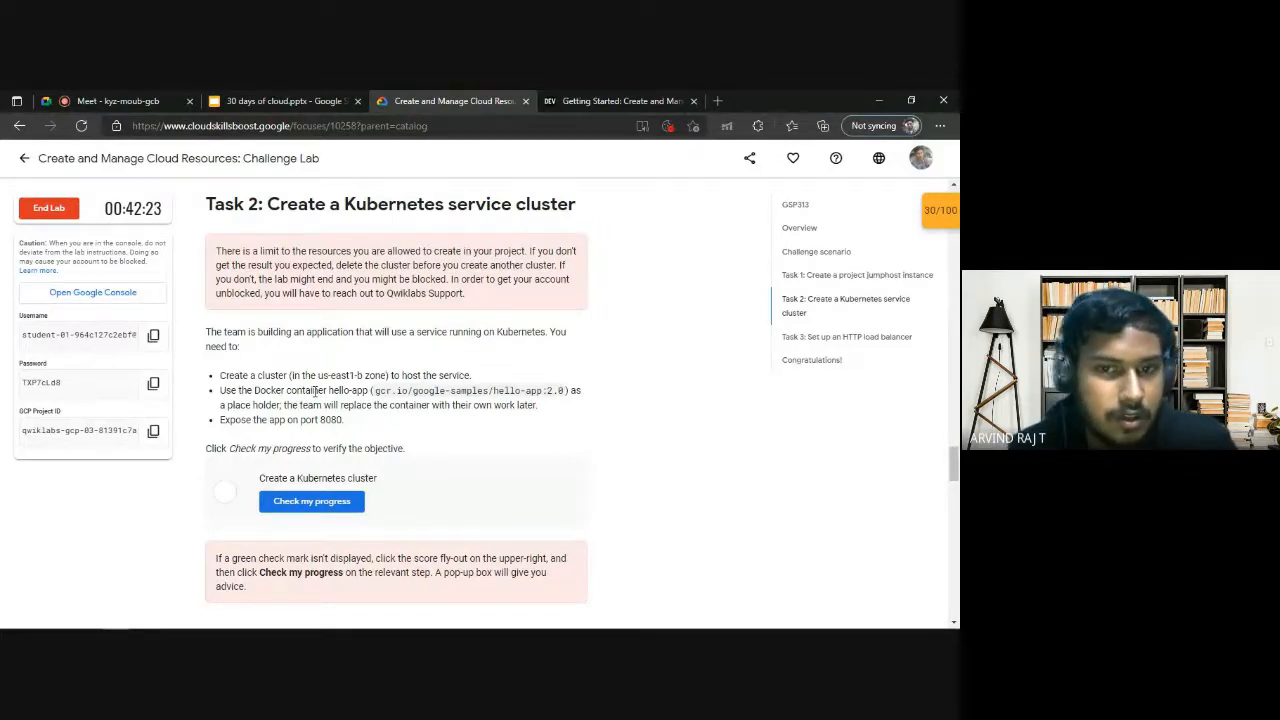
Search the web for evernote in a new browser page and open the Evernote website.
{"action": "left_click", "coordinate": [640, 101]}
{"action": "left_click", "coordinate": [603, 124]}
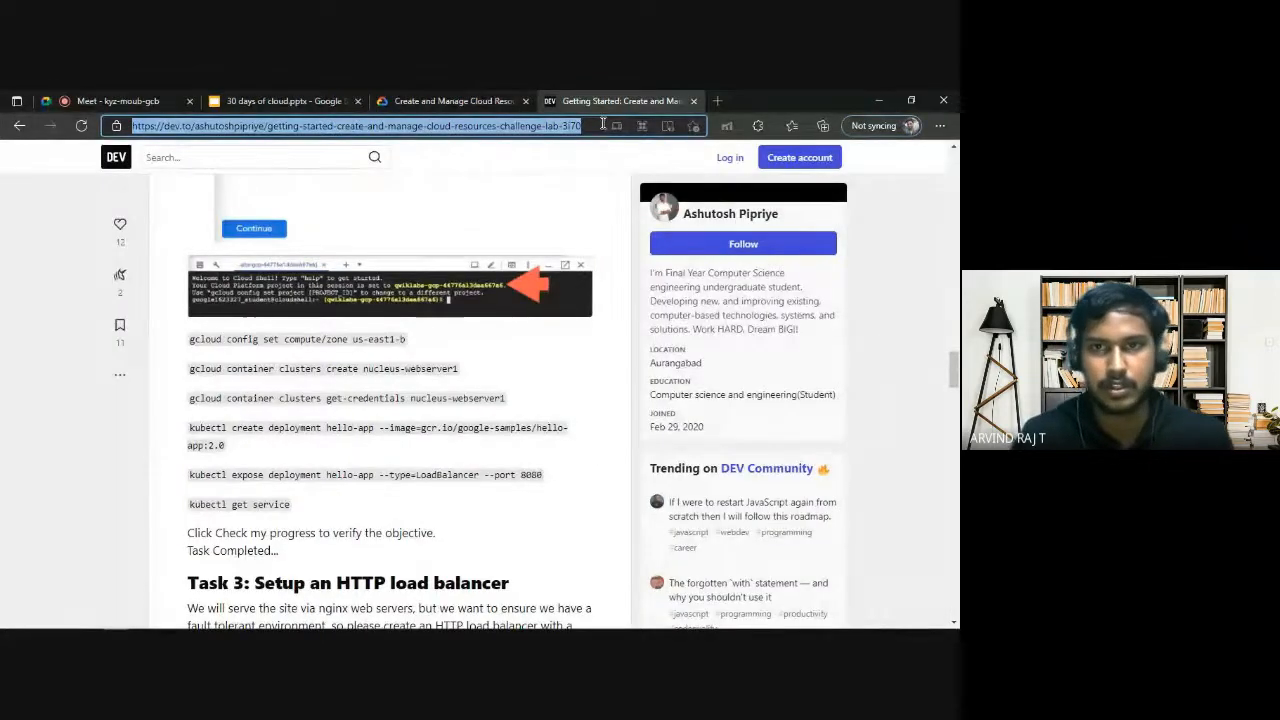
{"action": "left_click", "coordinate": [717, 101]}
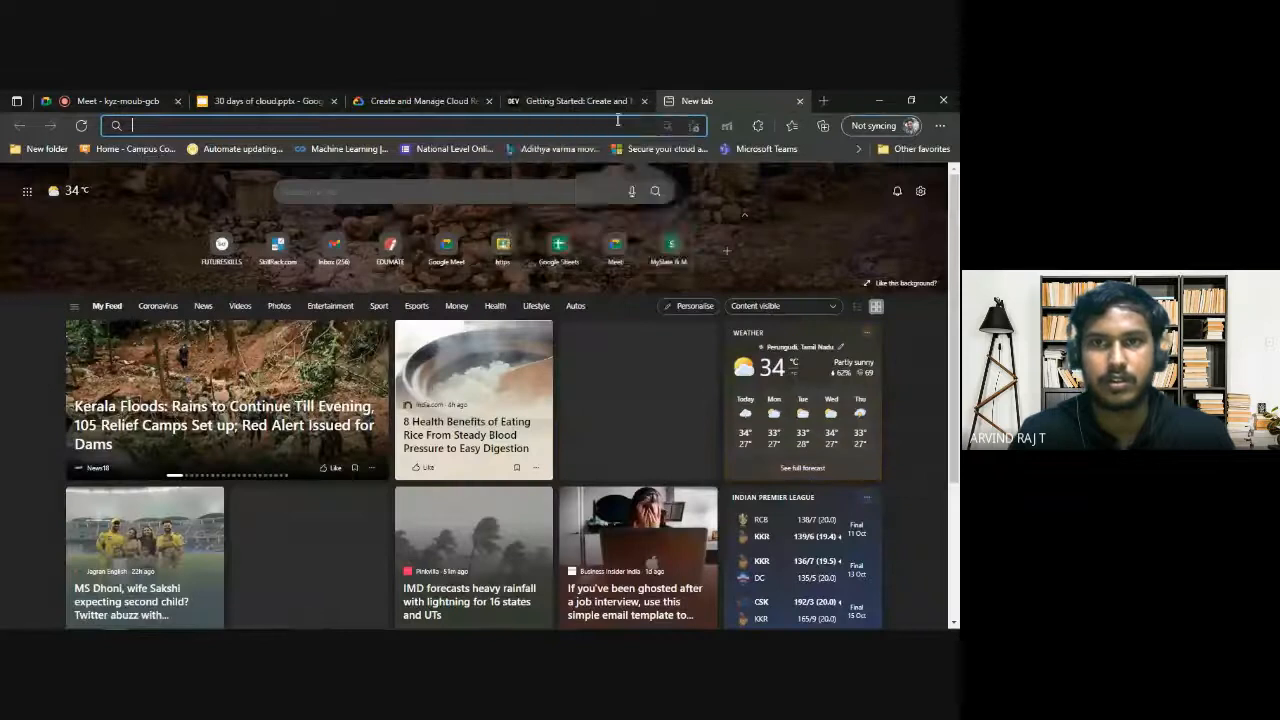
{"action": "type", "text": "ever"}
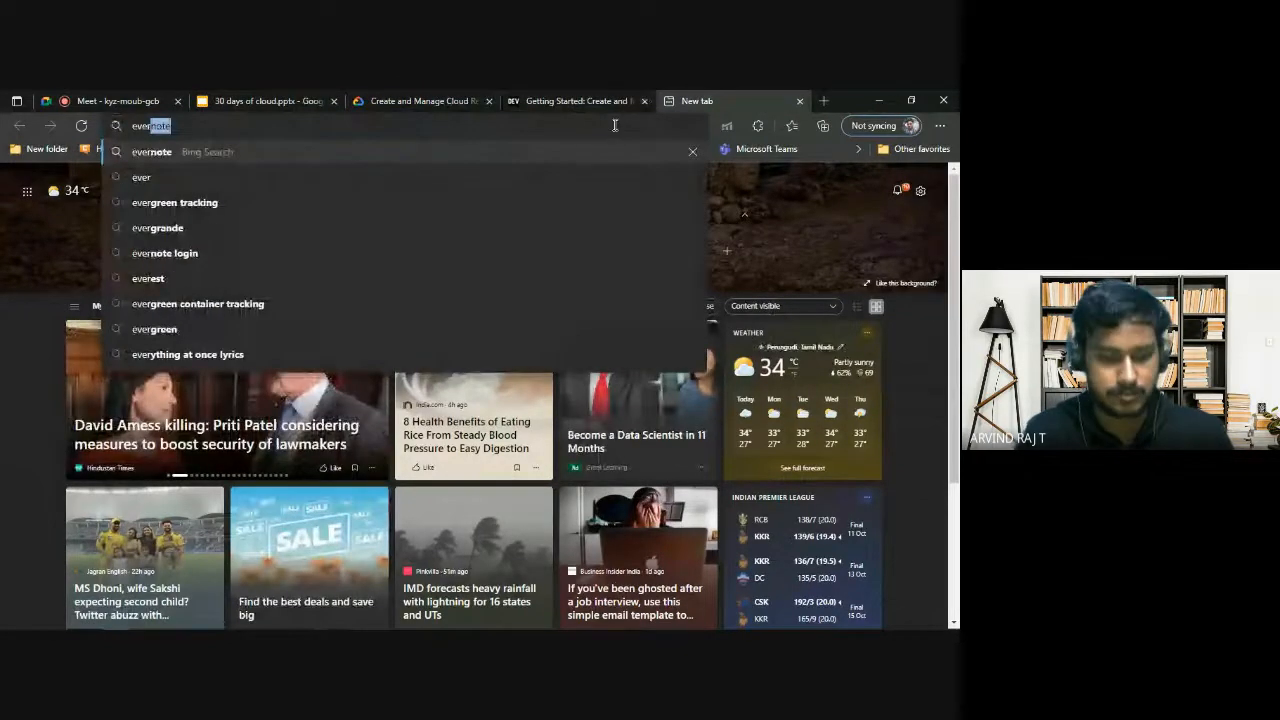
{"action": "type", "text": "note"}
{"action": "key", "text": "Return"}
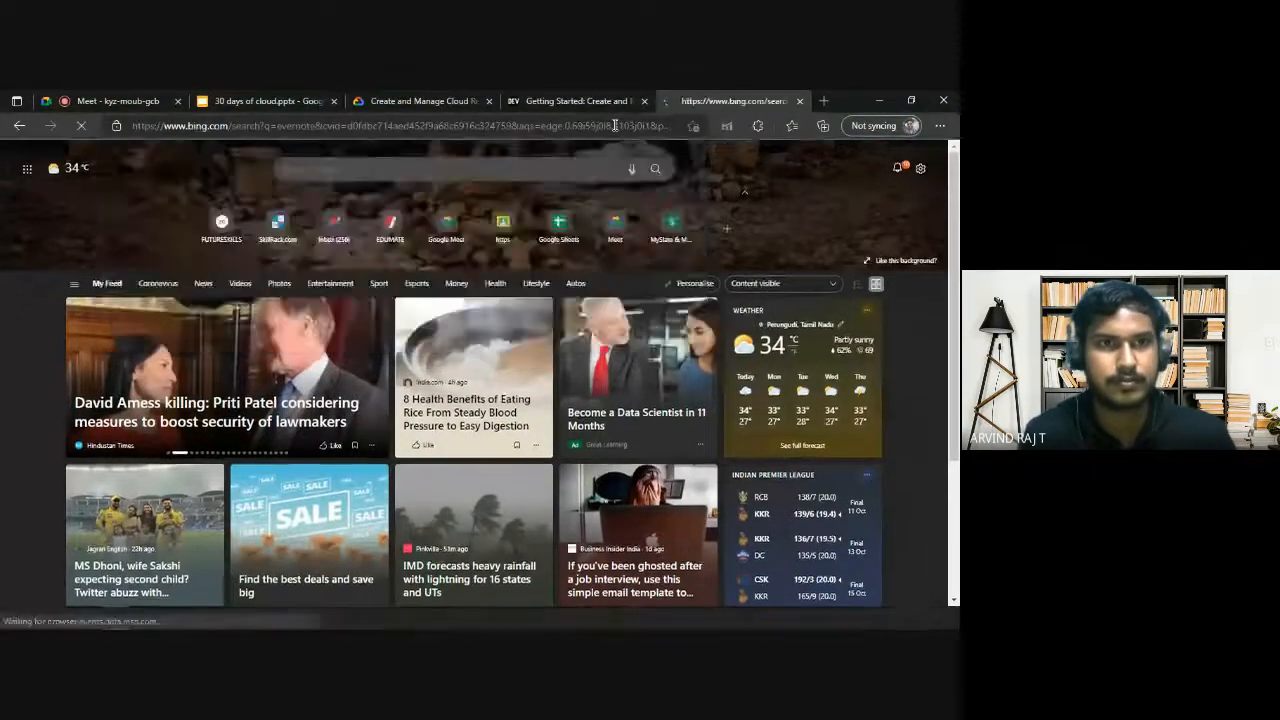
{"action": "left_click", "coordinate": [371, 296]}
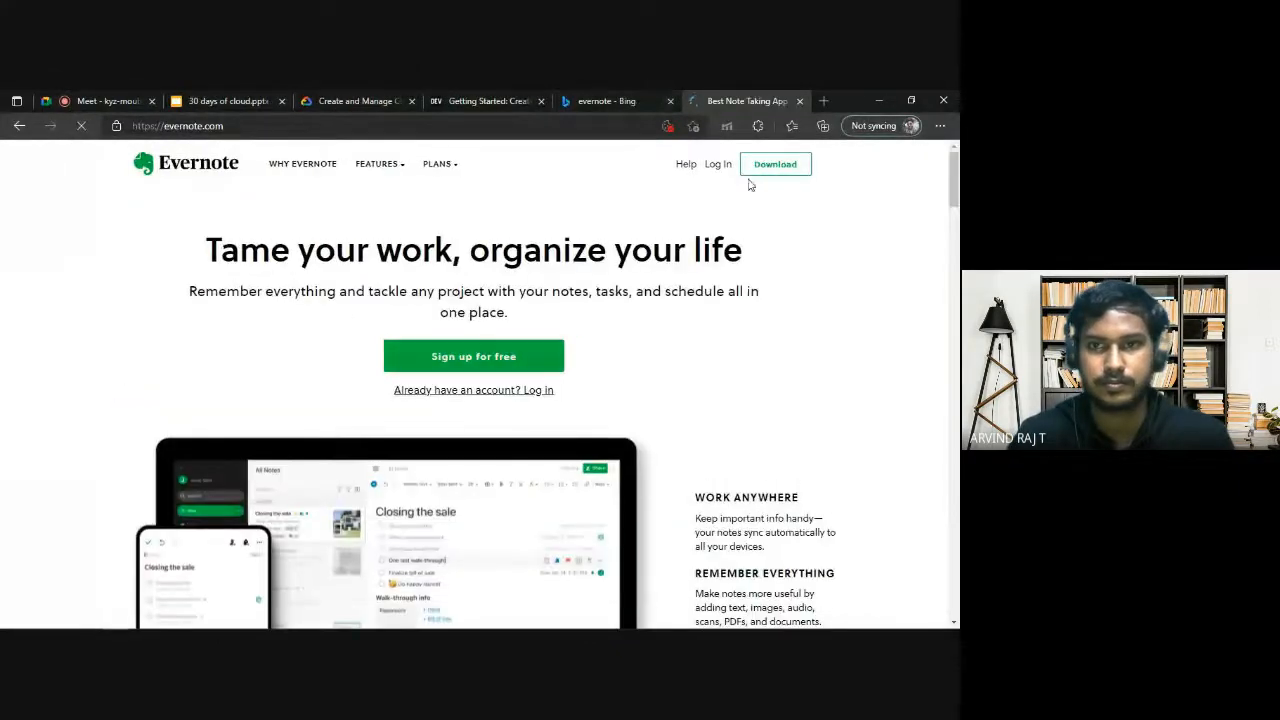
Log in to Evernote Web, dismissing the notification request, and open the Google Cloud Notes note.
{"action": "left_click", "coordinate": [729, 166]}
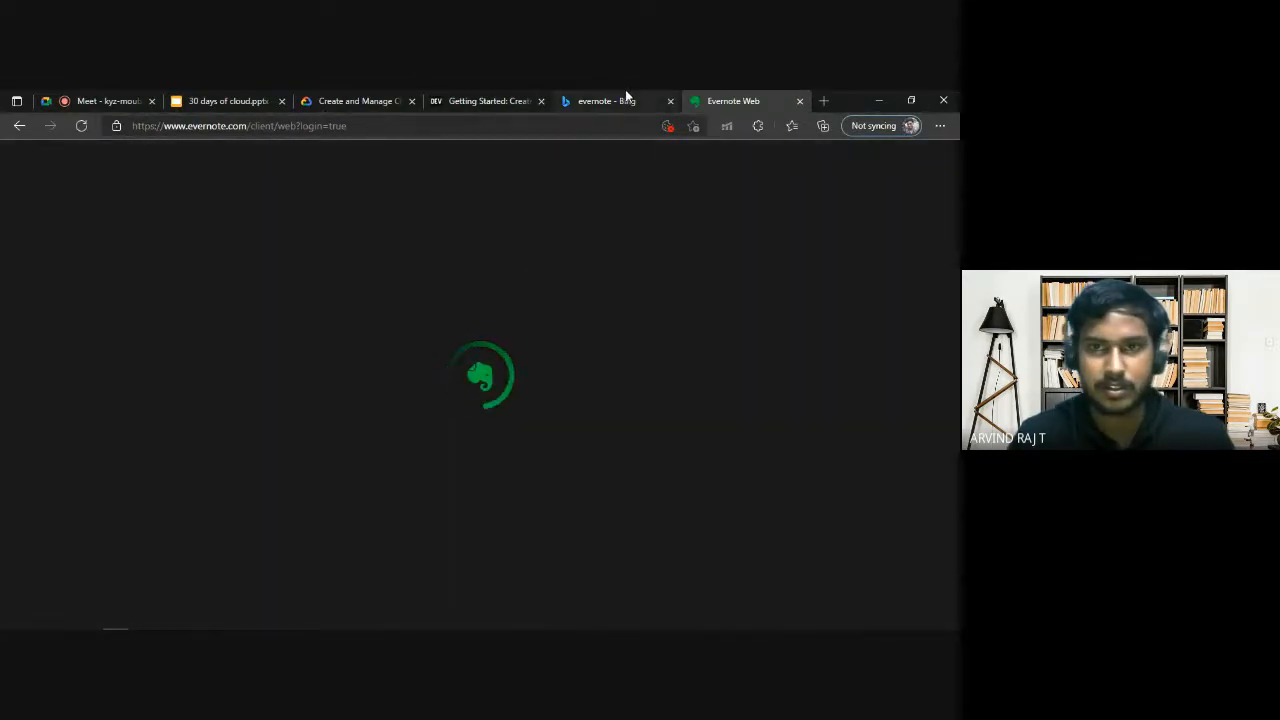
{"action": "left_click", "coordinate": [625, 96]}
{"action": "left_click", "coordinate": [697, 103]}
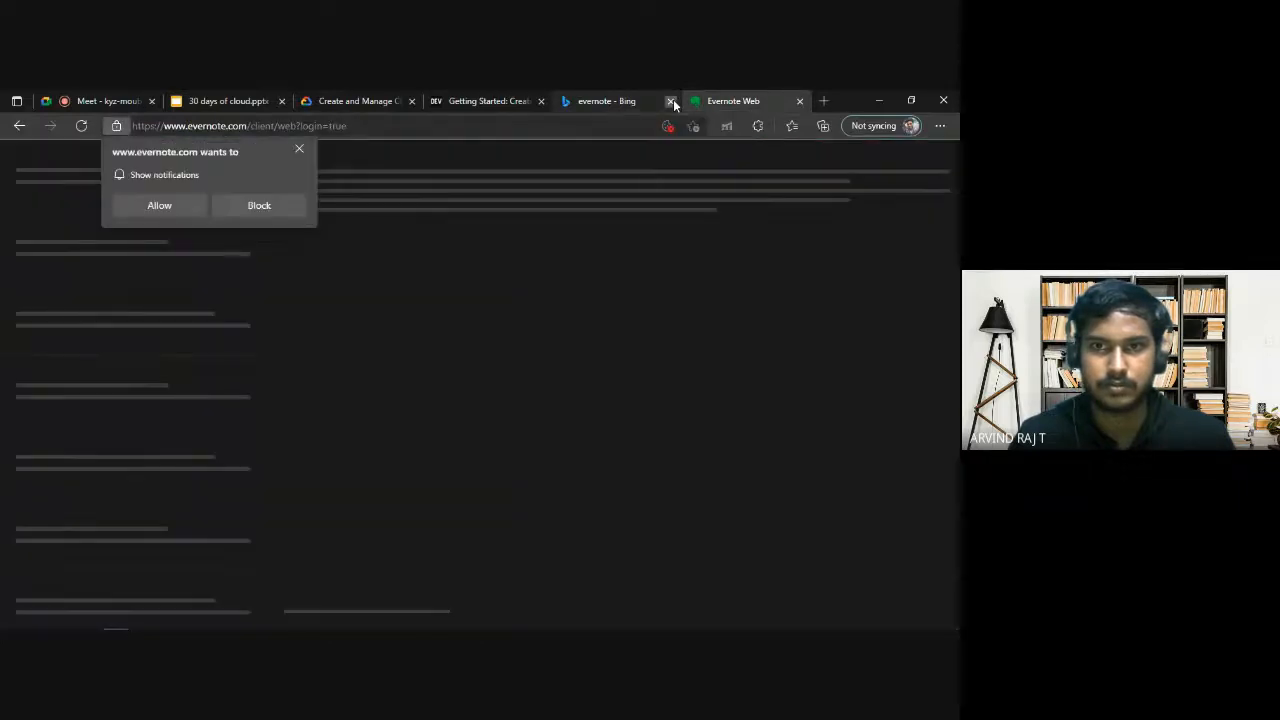
{"action": "left_click", "coordinate": [670, 101]}
{"action": "left_click", "coordinate": [299, 148]}
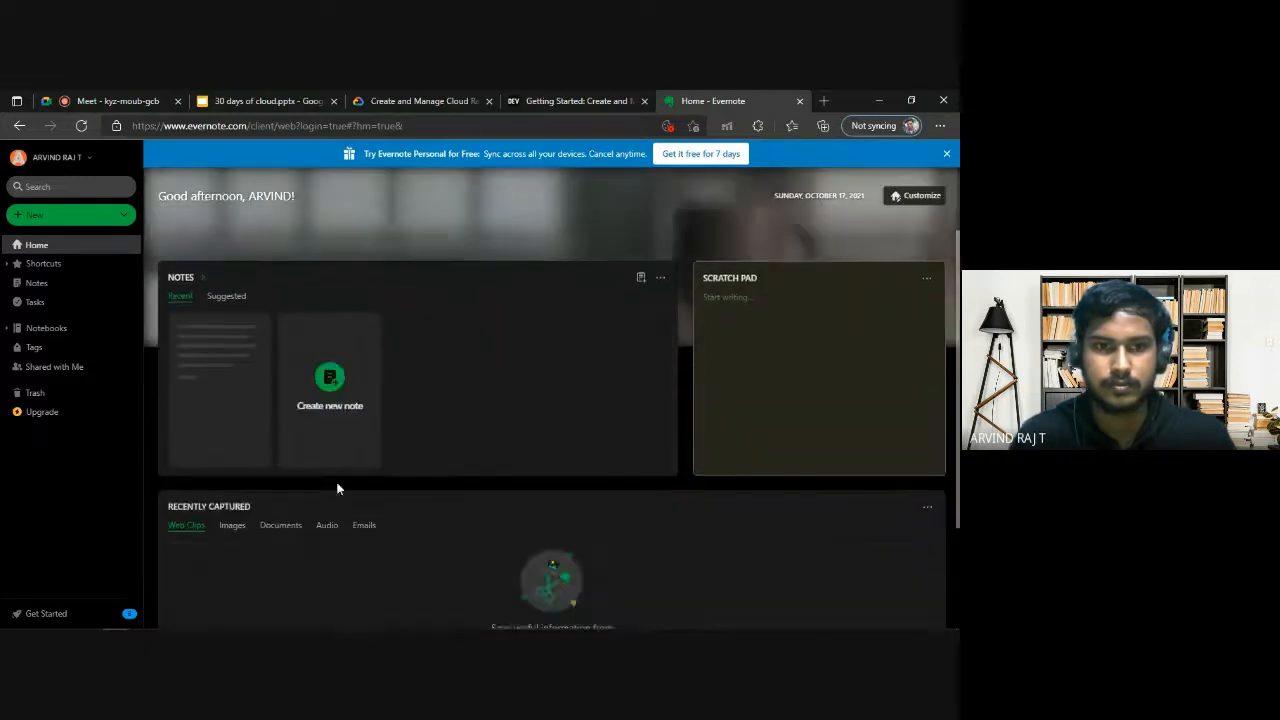
{"action": "left_click", "coordinate": [215, 463]}
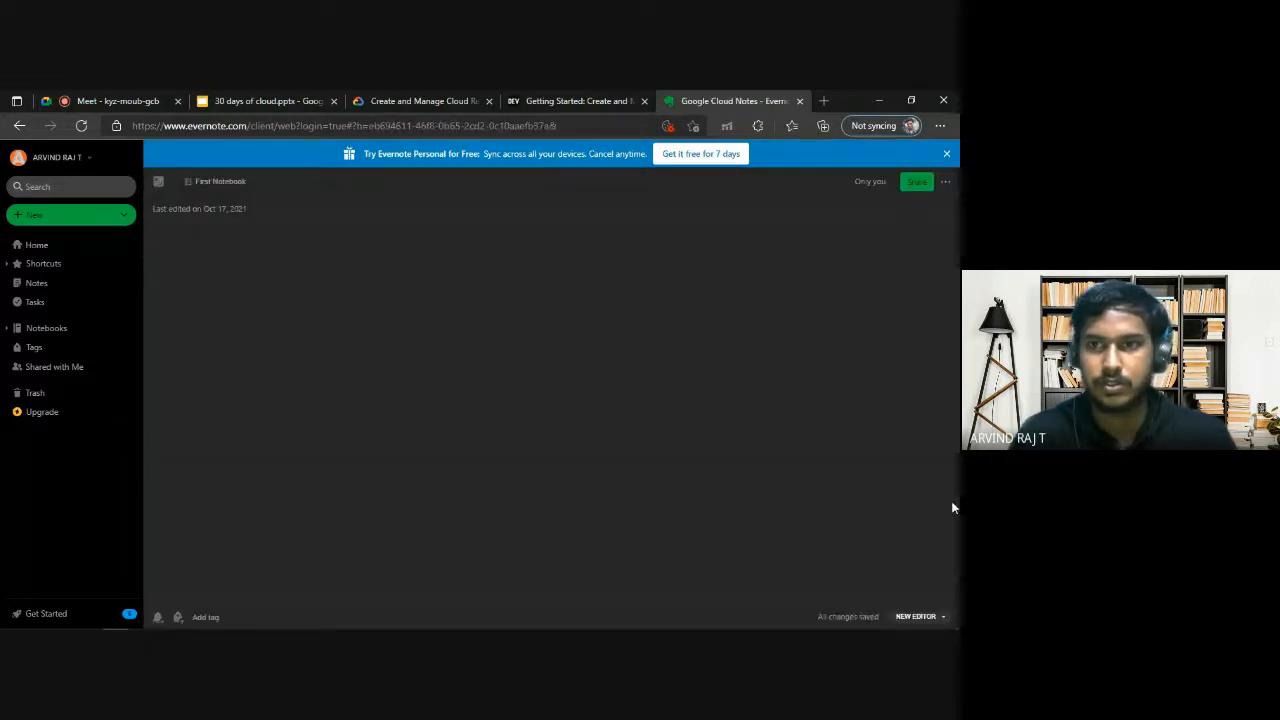
Replace the "CLUSTER_NAME" placeholder in the get-credentials command under Kubernetes Cluster with nginx-help, keeping the command on one line.
{"action": "scroll", "coordinate": [471, 489], "scroll_direction": "down", "scroll_amount": 10}
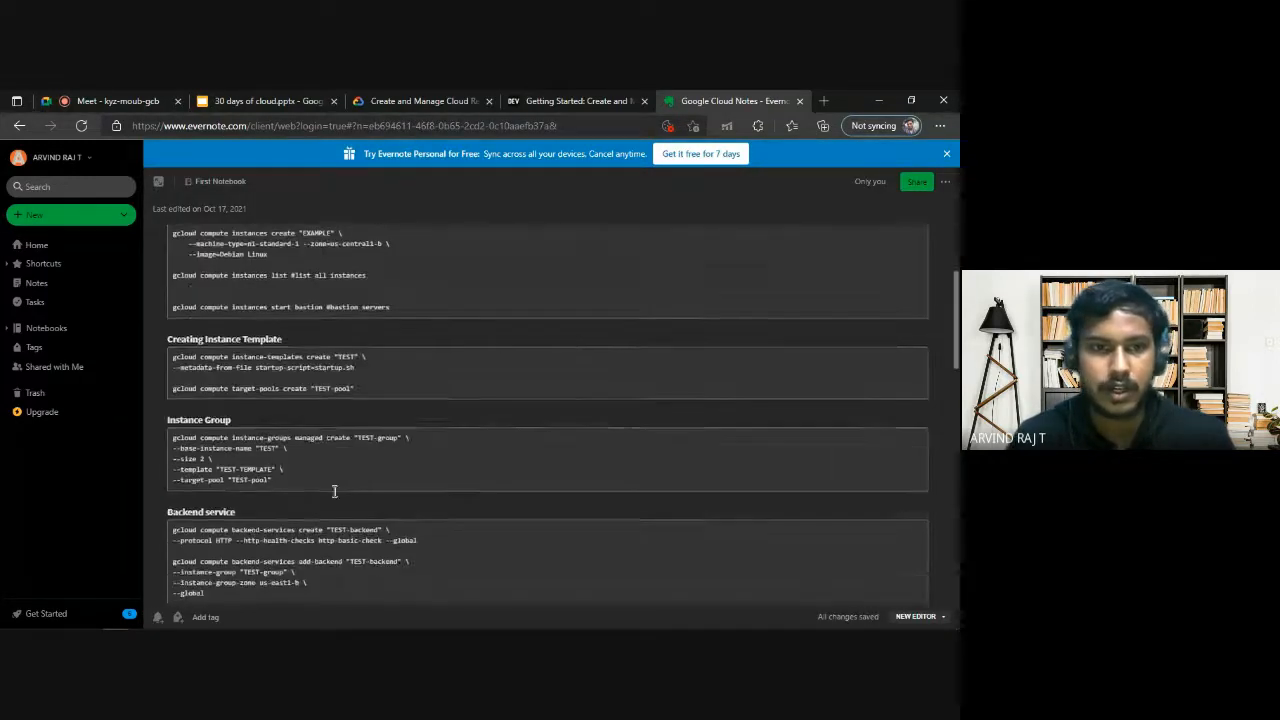
{"action": "scroll", "coordinate": [380, 359], "scroll_direction": "up", "scroll_amount": 3}
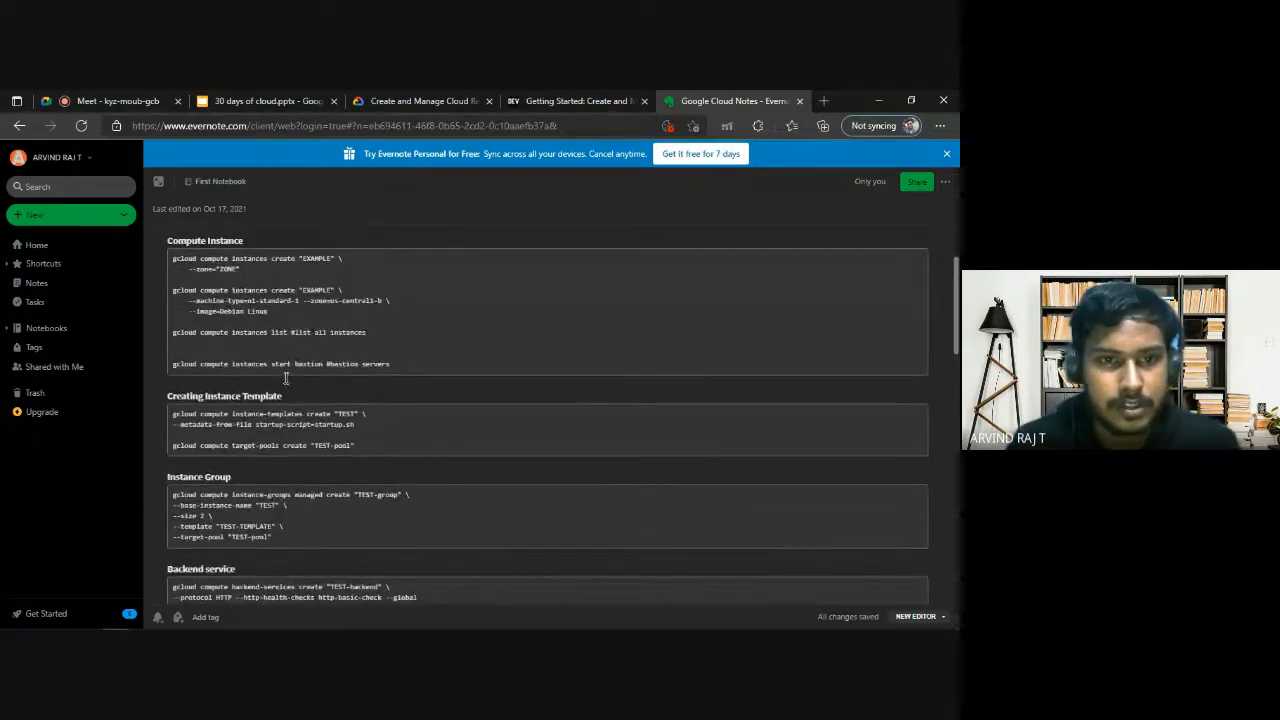
{"action": "scroll", "coordinate": [290, 379], "scroll_direction": "down", "scroll_amount": 2}
{"action": "scroll", "coordinate": [242, 430], "scroll_direction": "down", "scroll_amount": 1}
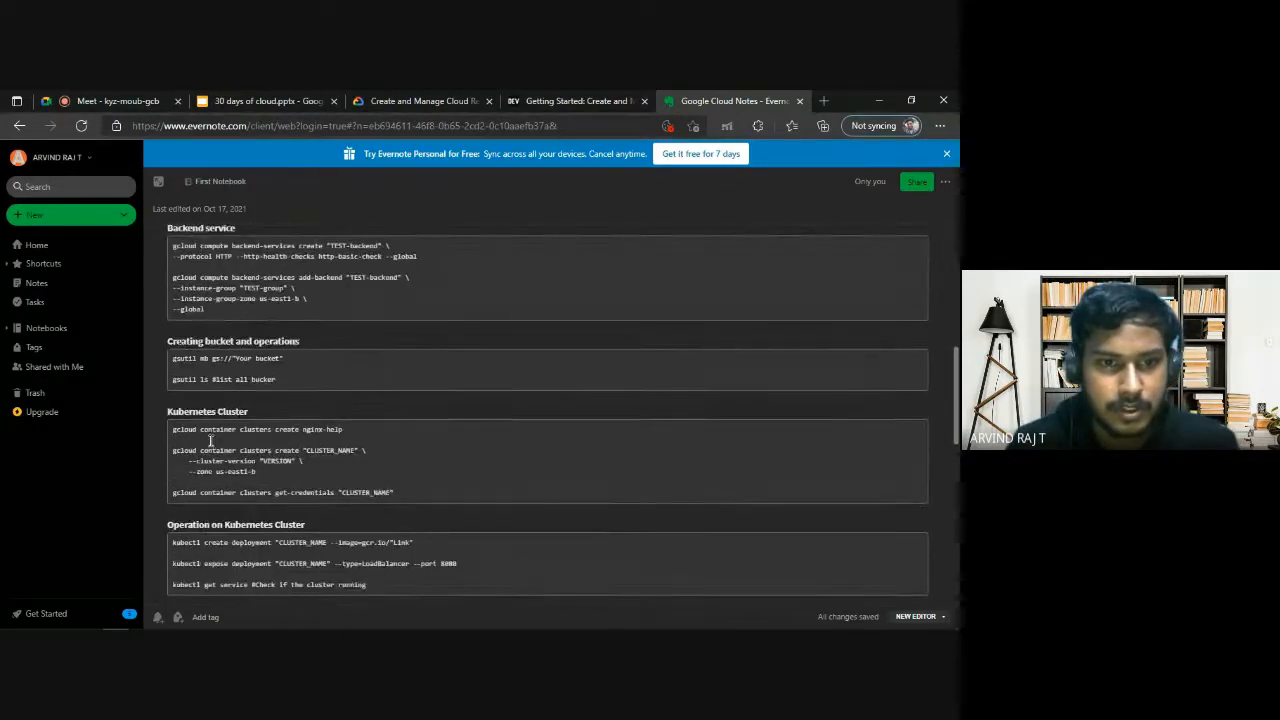
{"action": "left_click_drag", "start_coordinate": [201, 429], "coordinate": [348, 431]}
{"action": "left_click", "coordinate": [347, 429]}
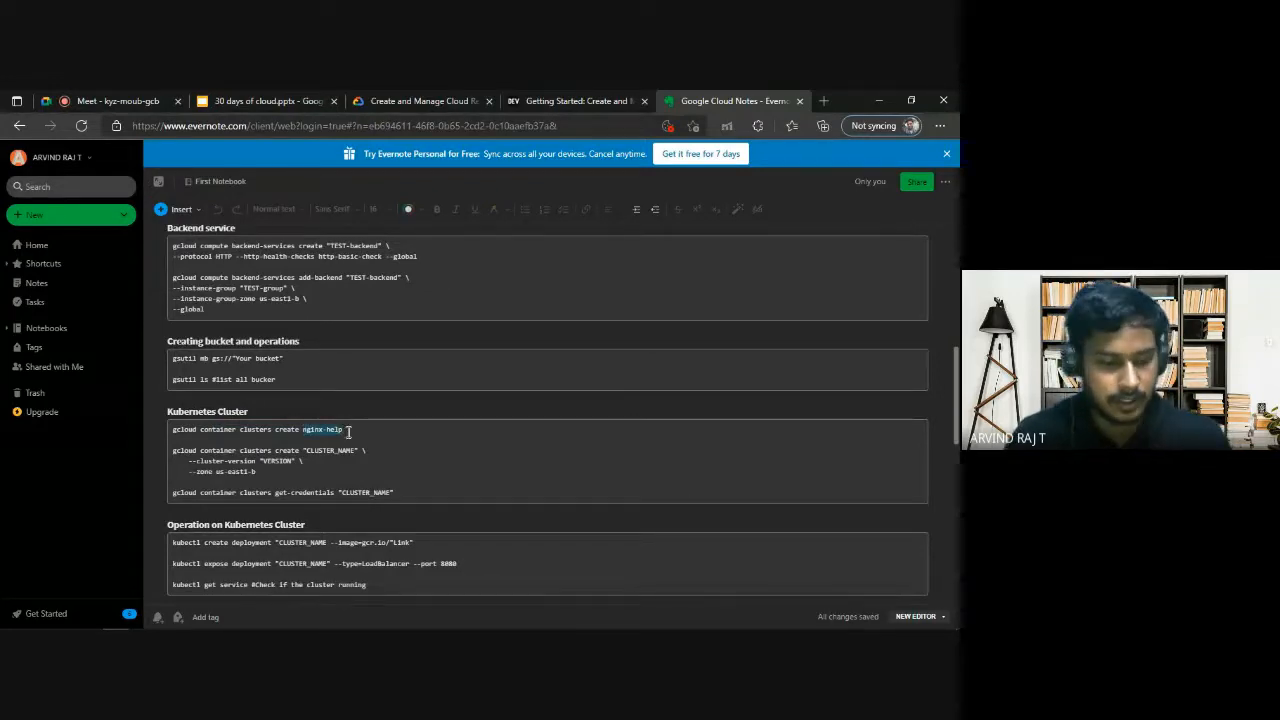
{"action": "left_click_drag", "start_coordinate": [339, 492], "coordinate": [413, 494]}
{"action": "key", "text": "ctrl+v"}
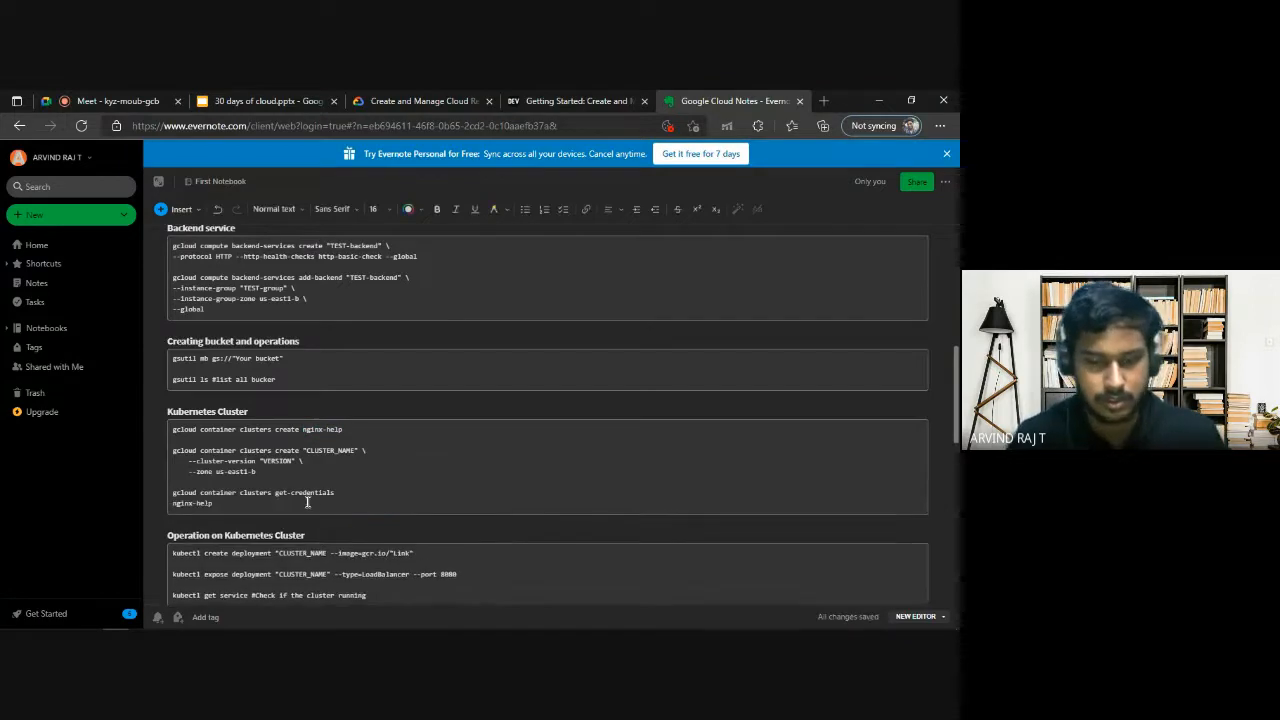
{"action": "key", "text": "BackSpace"}
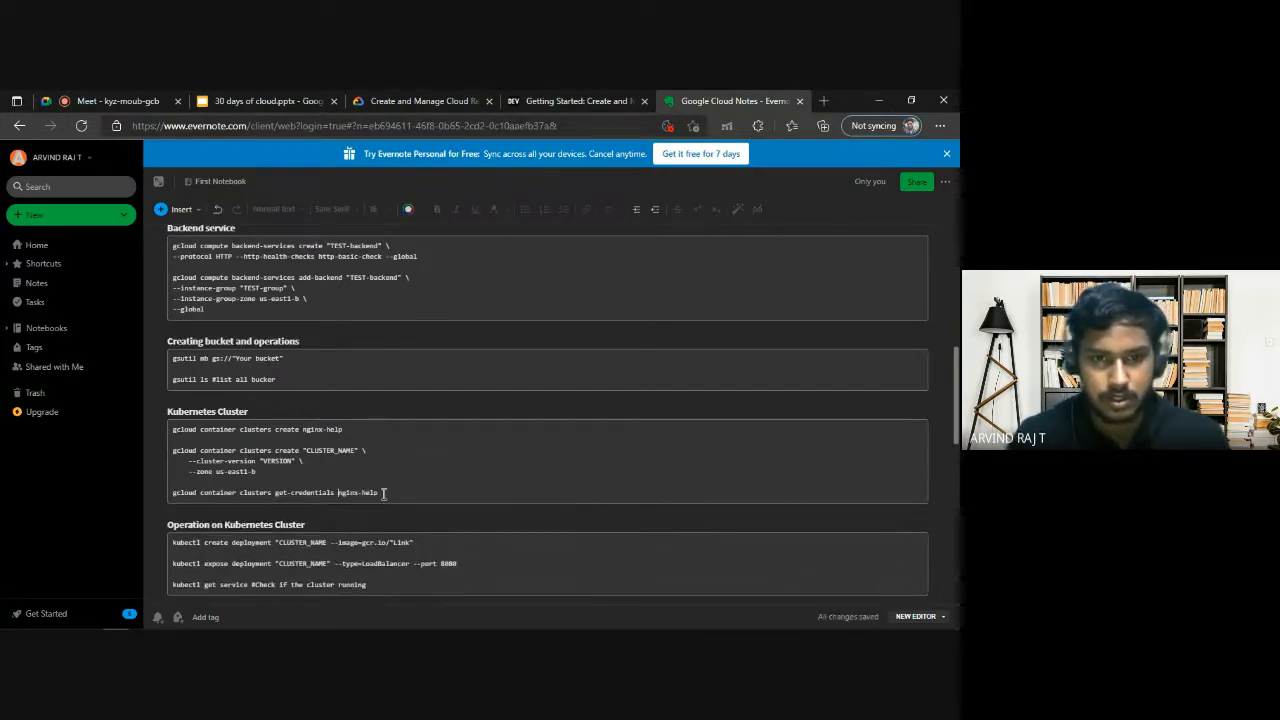
Copy gcloud container clusters get-credentials nginx-help from the notes into Cloud Shell and run it.
{"action": "left_click_drag", "start_coordinate": [385, 494], "coordinate": [173, 492]}
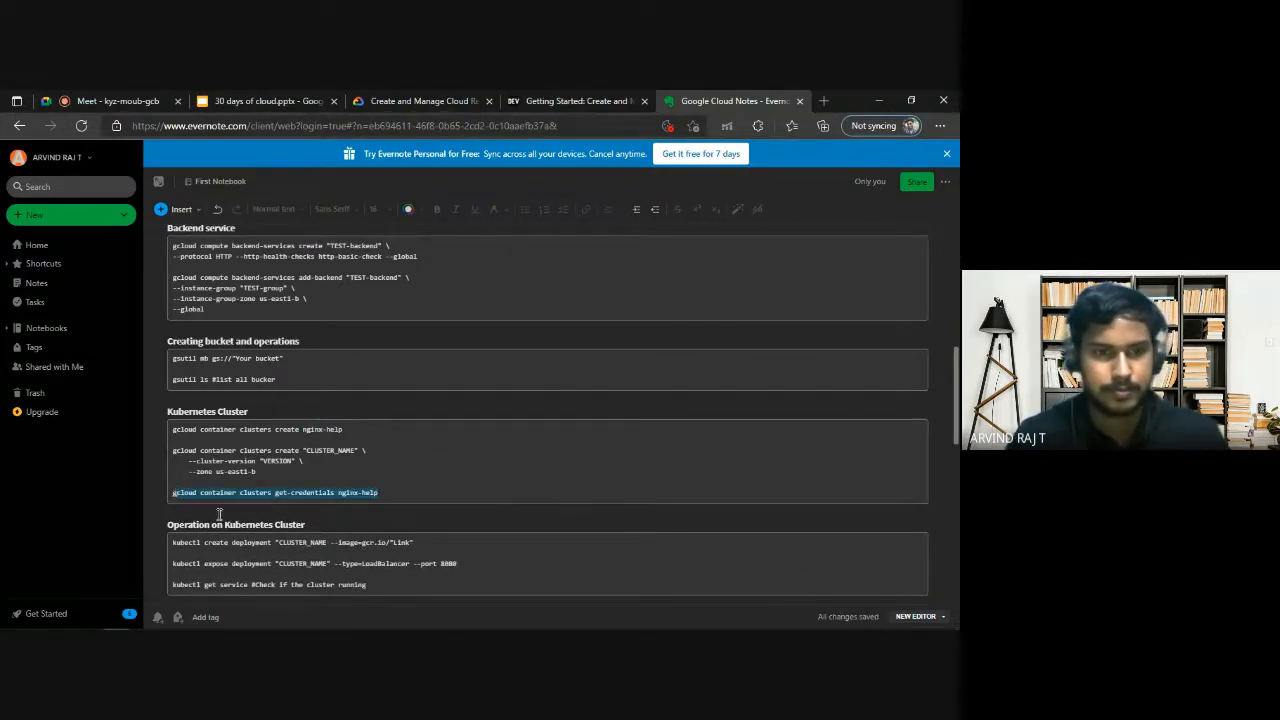
{"action": "mouse_move", "coordinate": [116, 619]}
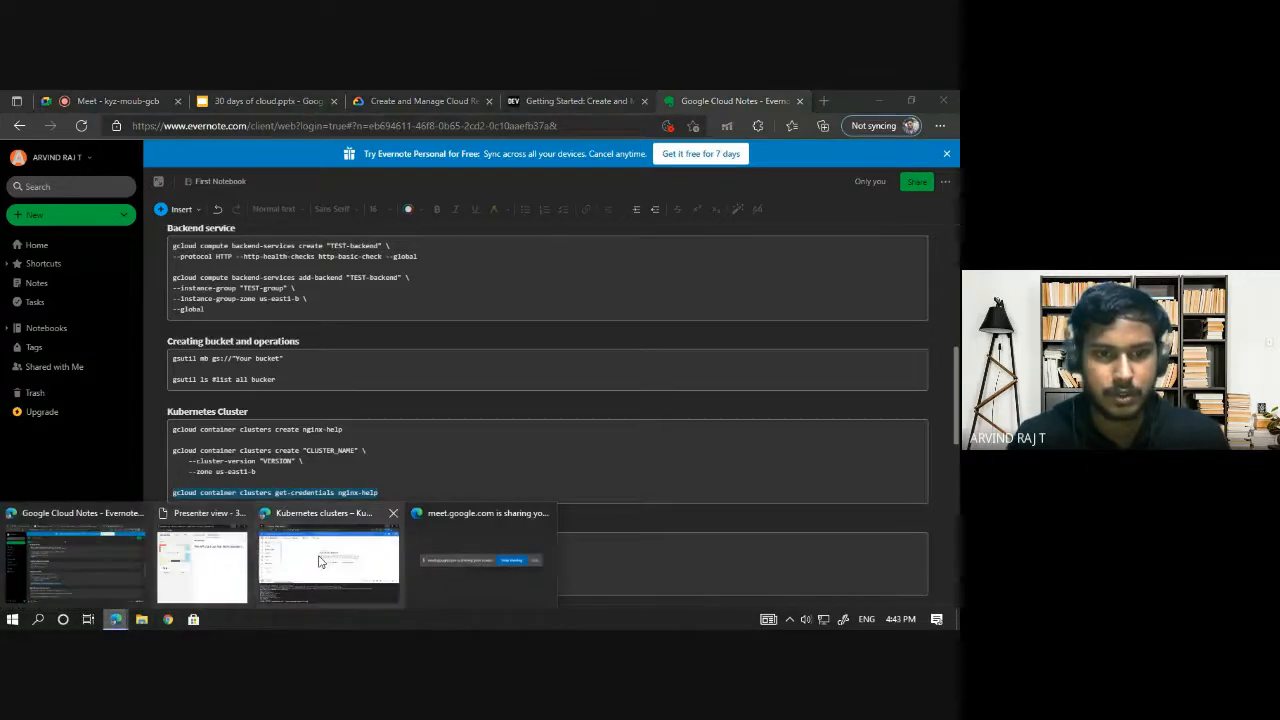
{"action": "left_click", "coordinate": [320, 561]}
{"action": "key", "text": "ctrl+v"}
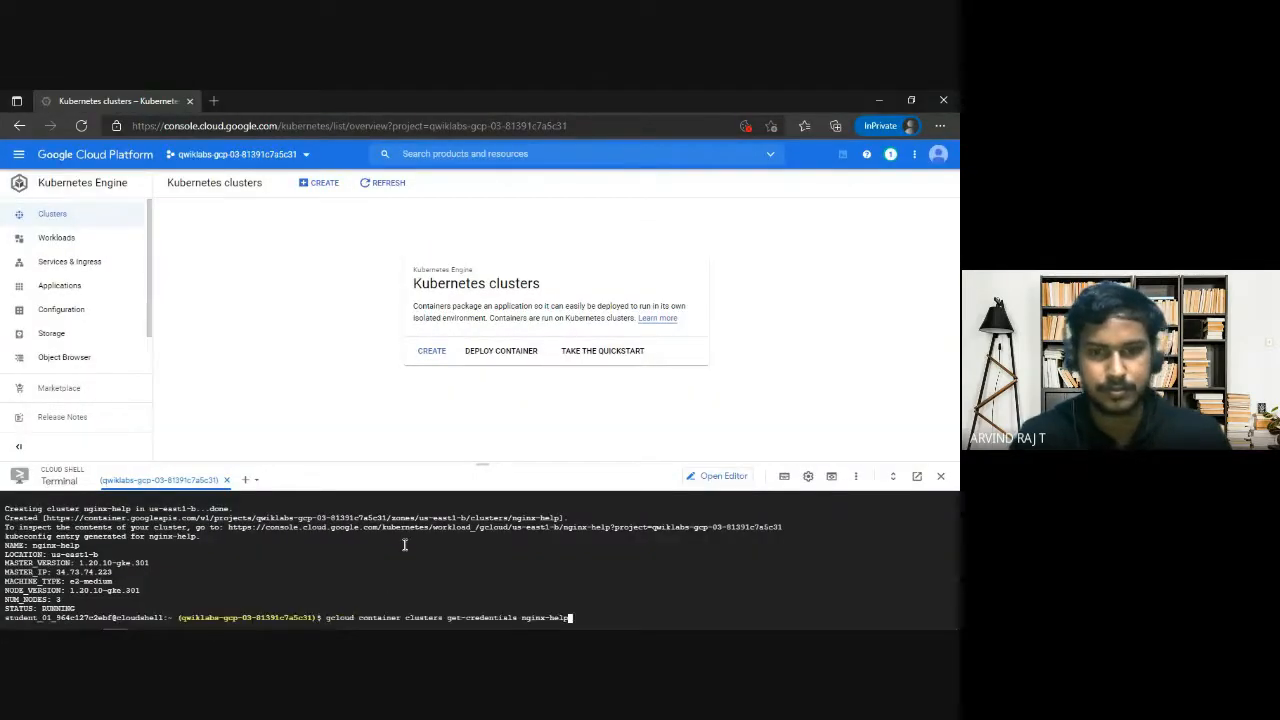
{"action": "key", "text": "Return"}
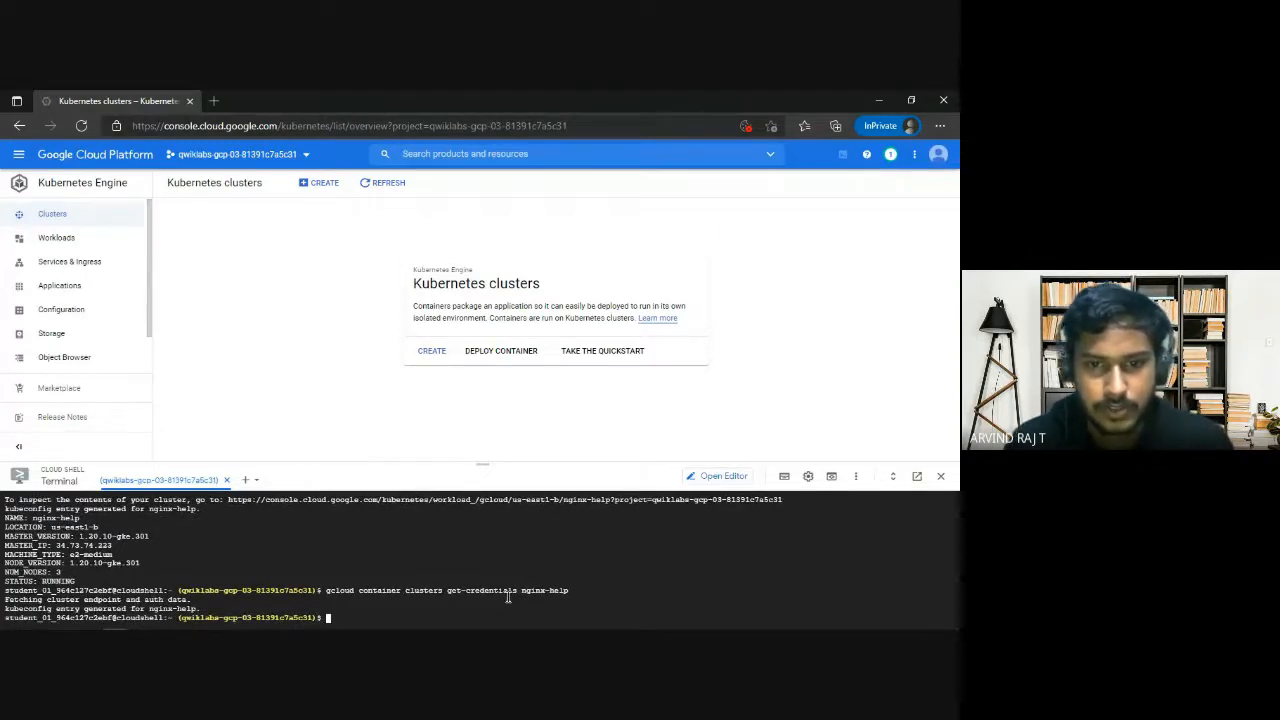
Compare the notes' Operation on Kubernetes Cluster commands with the lab's Task 2 container image and port requirements.
{"action": "key", "text": "alt+Tab"}
{"action": "scroll", "coordinate": [280, 419], "scroll_direction": "down", "scroll_amount": 3}
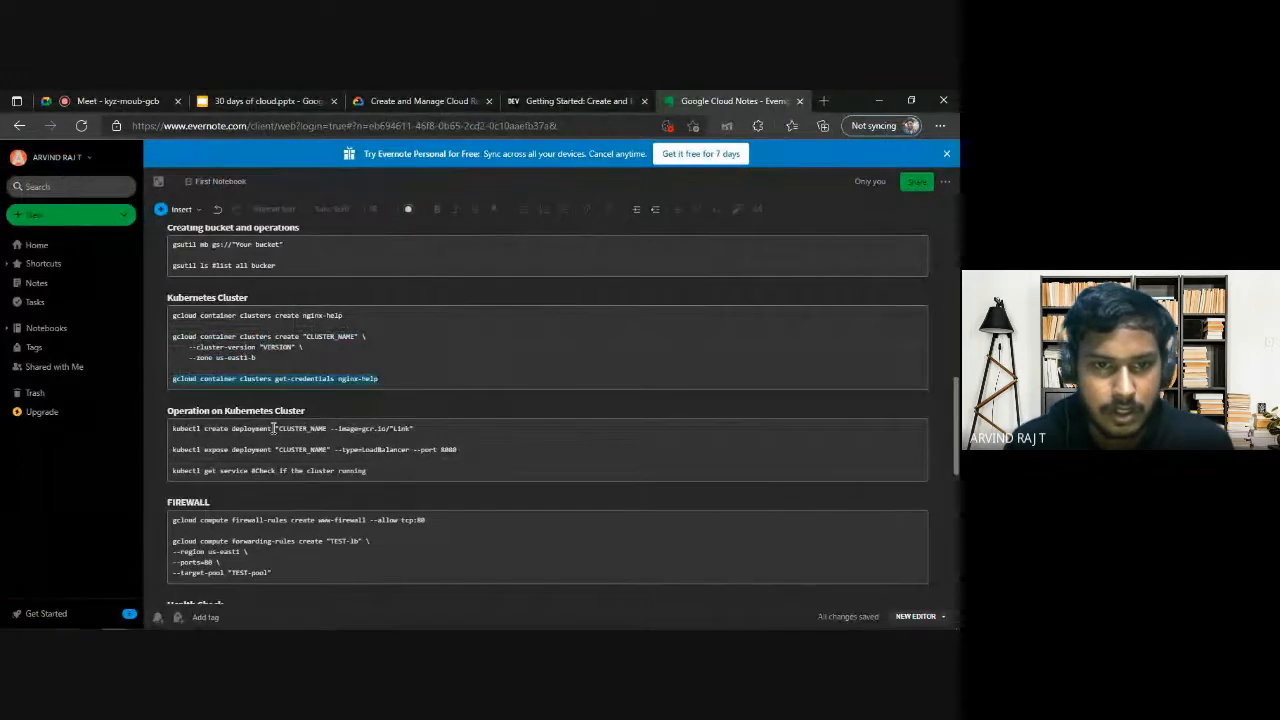
{"action": "left_click", "coordinate": [420, 101]}
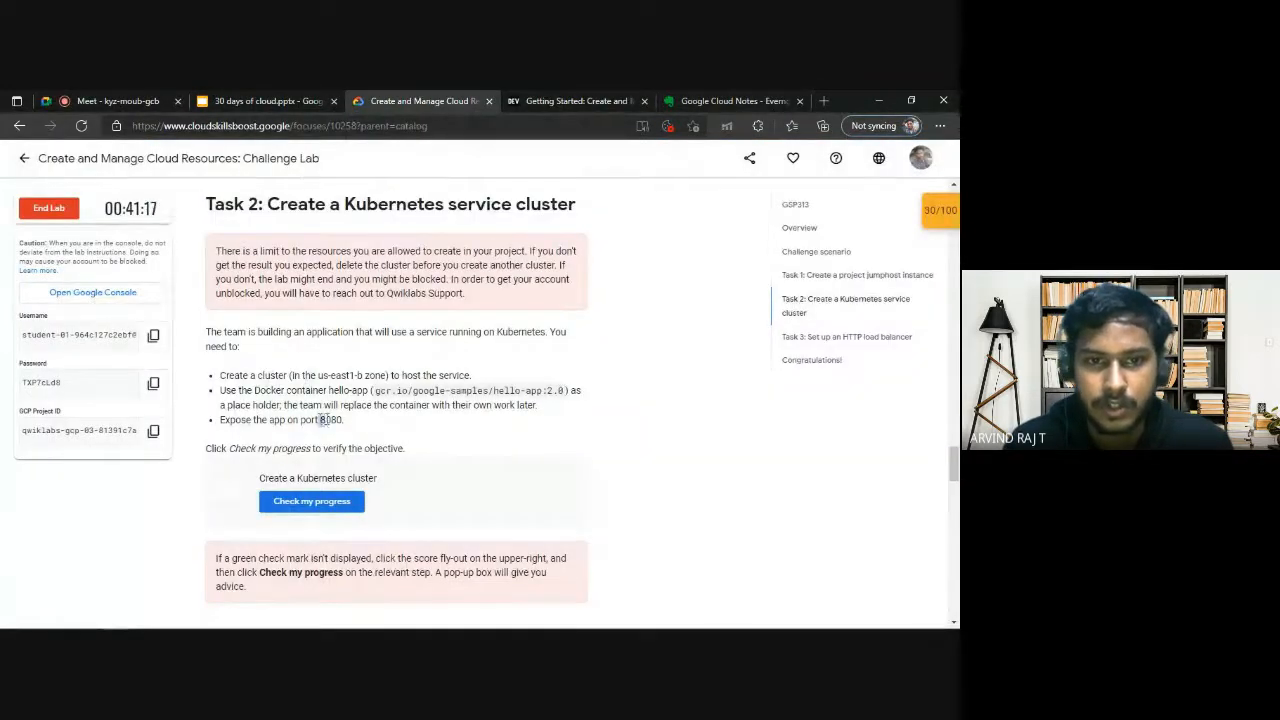
{"action": "left_click", "coordinate": [730, 101]}
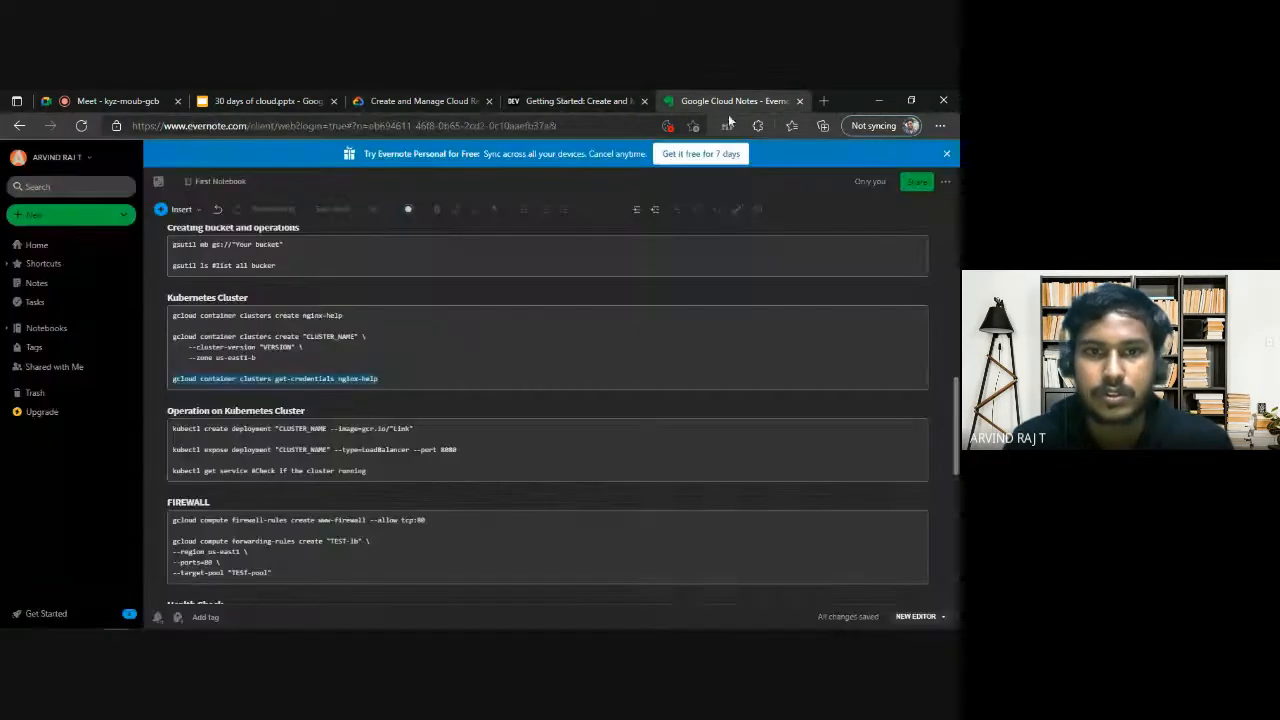
Replace the "CLUSTER_NAME" placeholder in the notes' kubectl create deployment command with nginx-help, keeping the command on one line.
{"action": "left_click", "coordinate": [317, 381]}
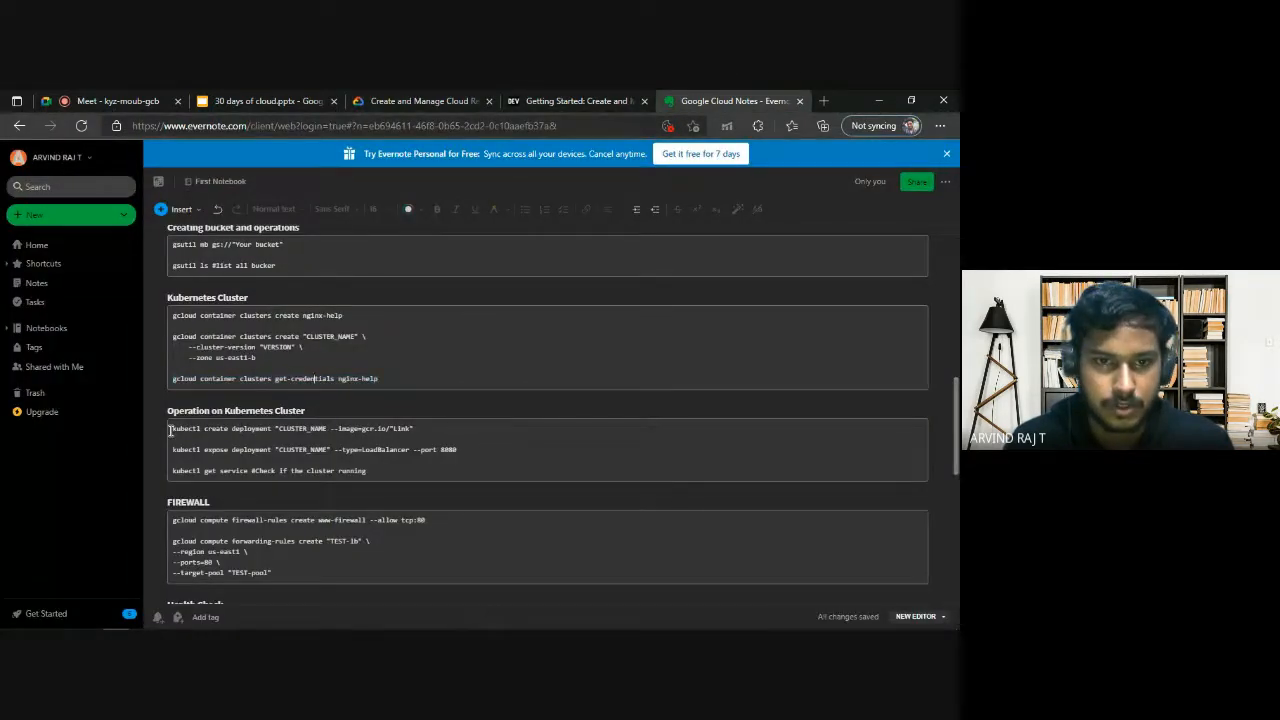
{"action": "left_click_drag", "start_coordinate": [168, 429], "coordinate": [413, 426]}
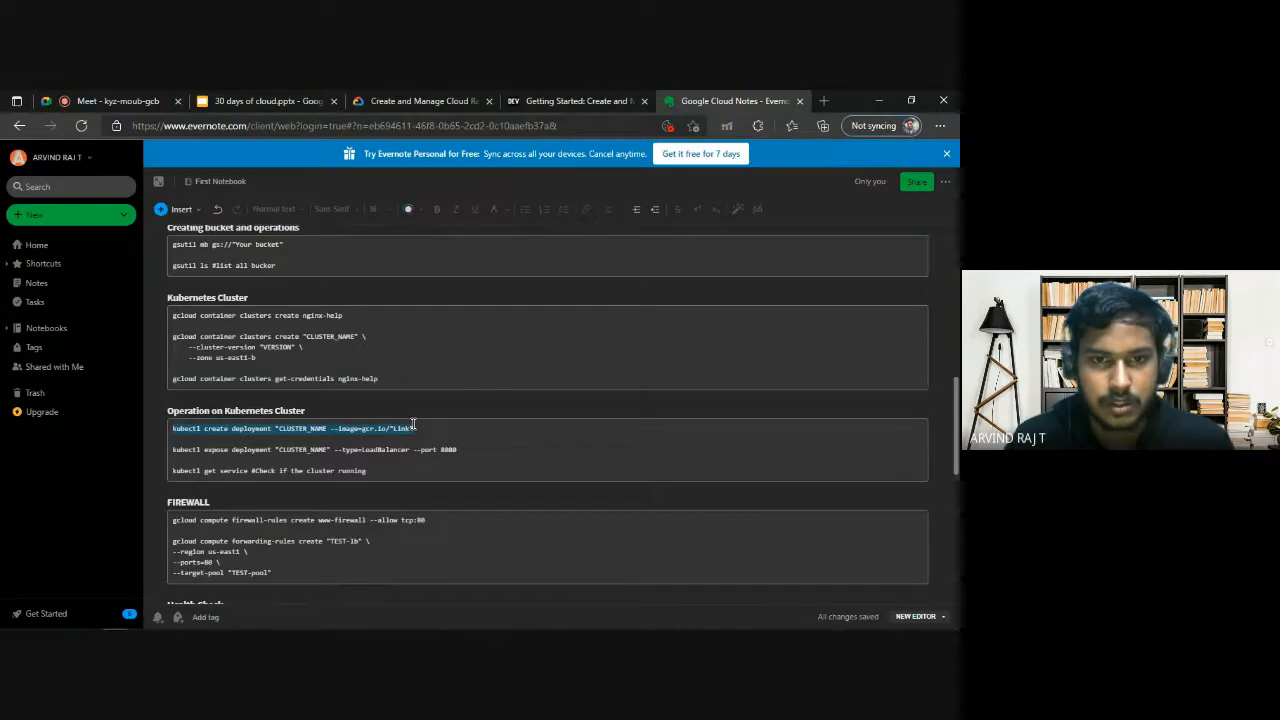
{"action": "left_click", "coordinate": [414, 426]}
{"action": "double_click", "coordinate": [318, 428]}
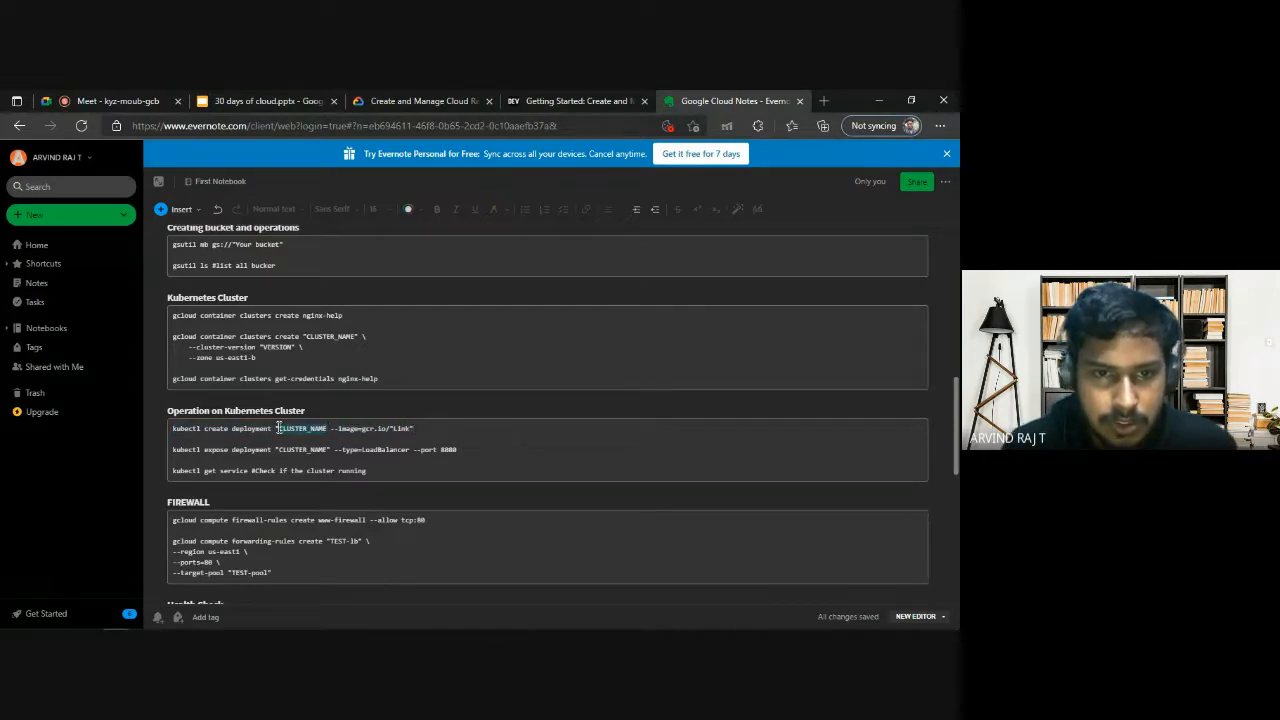
{"action": "key", "text": "ctrl+x"}
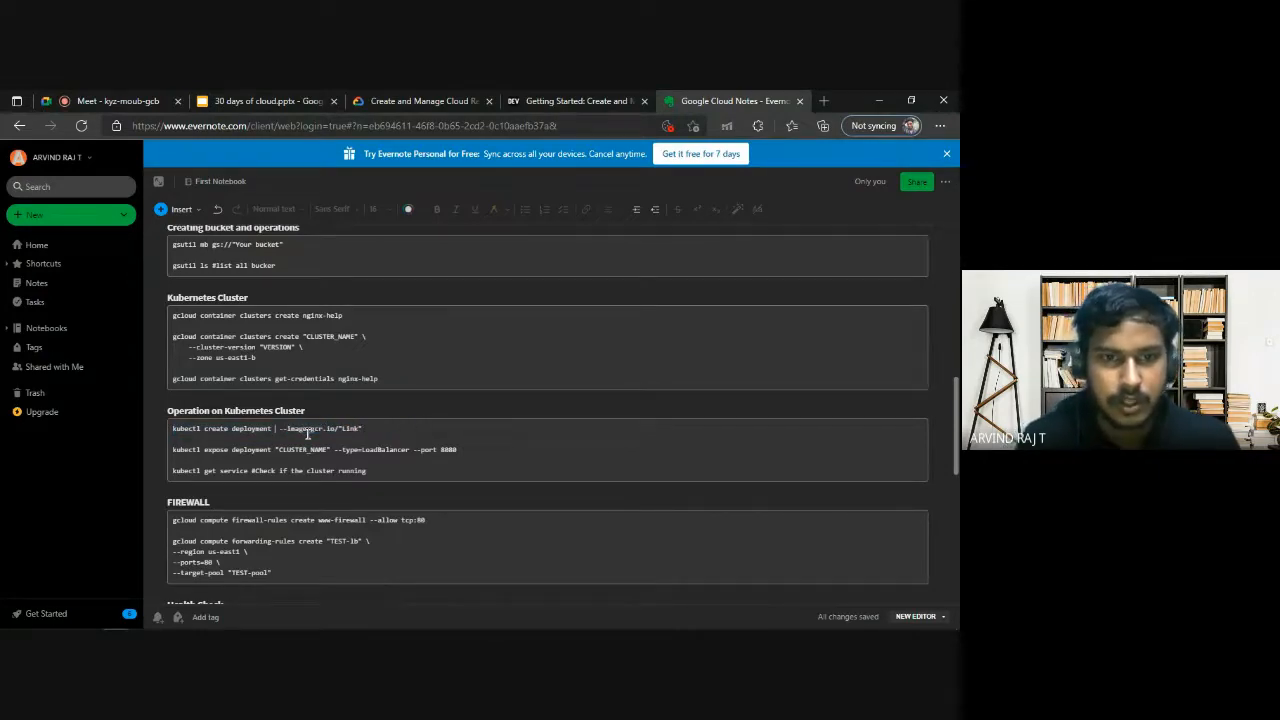
{"action": "left_click_drag", "start_coordinate": [338, 378], "coordinate": [378, 378]}
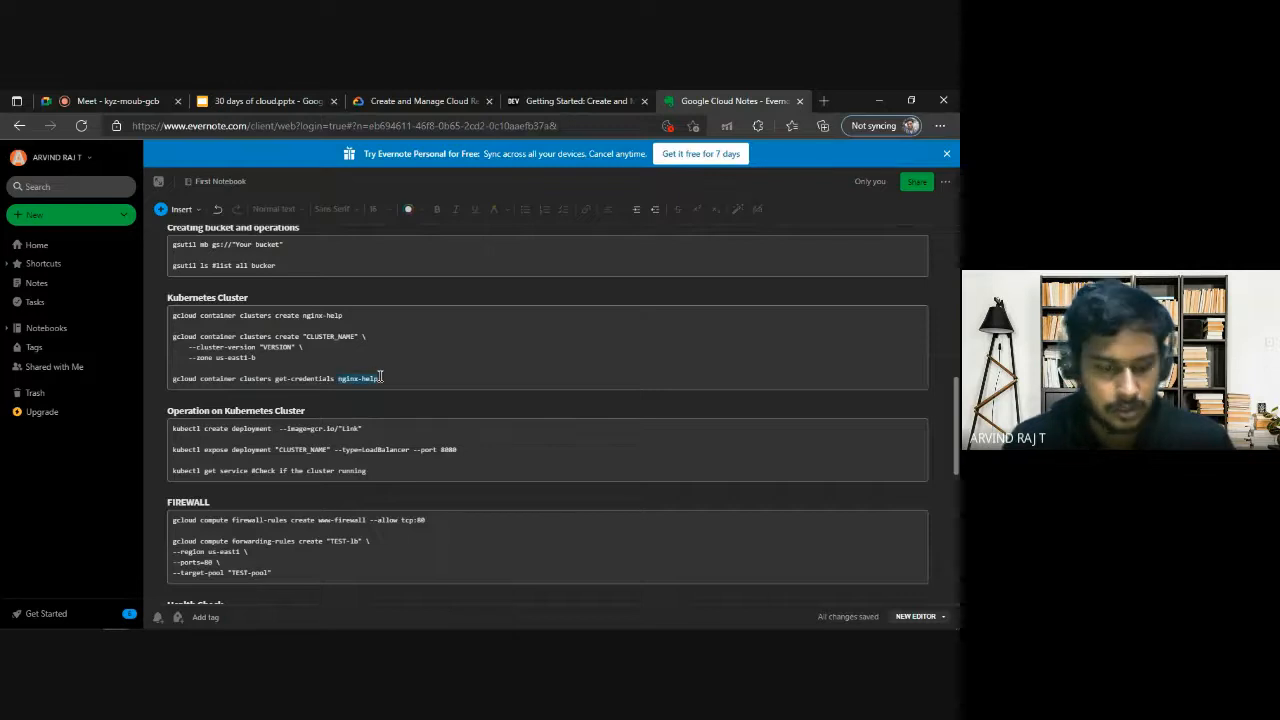
{"action": "left_click", "coordinate": [278, 428]}
{"action": "key", "text": "Return"}
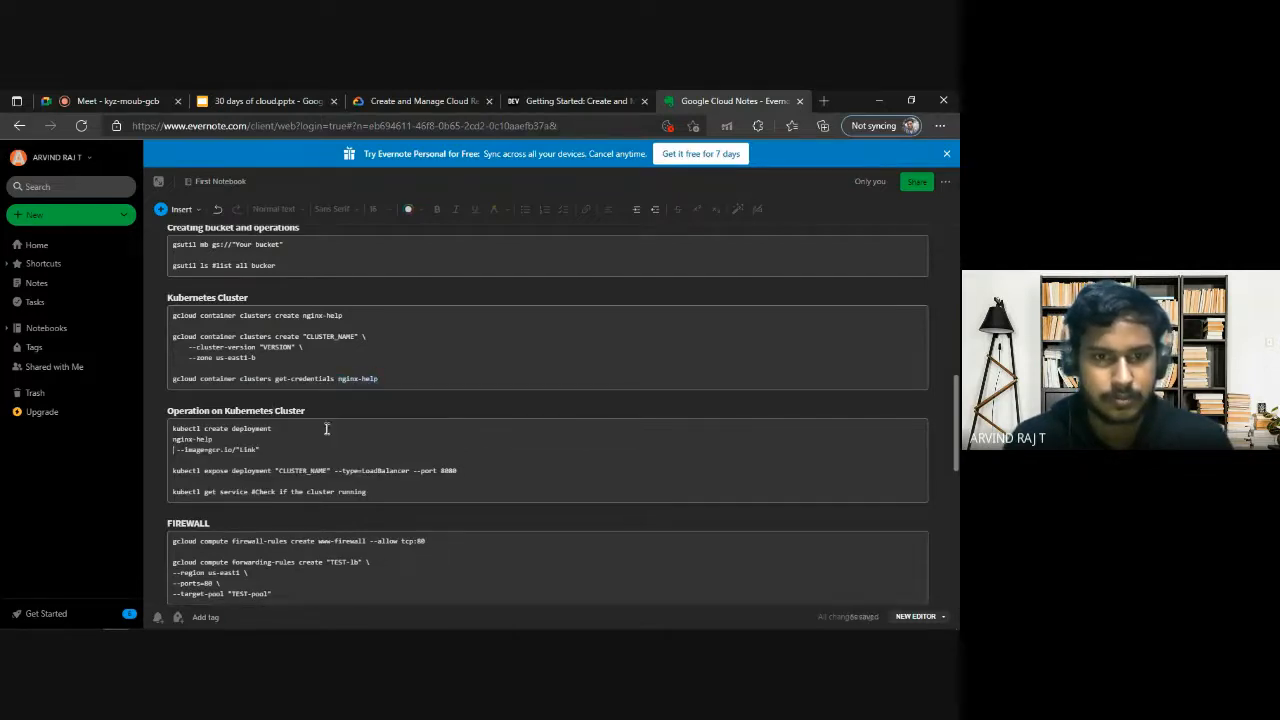
{"action": "key", "text": "ctrl+v"}
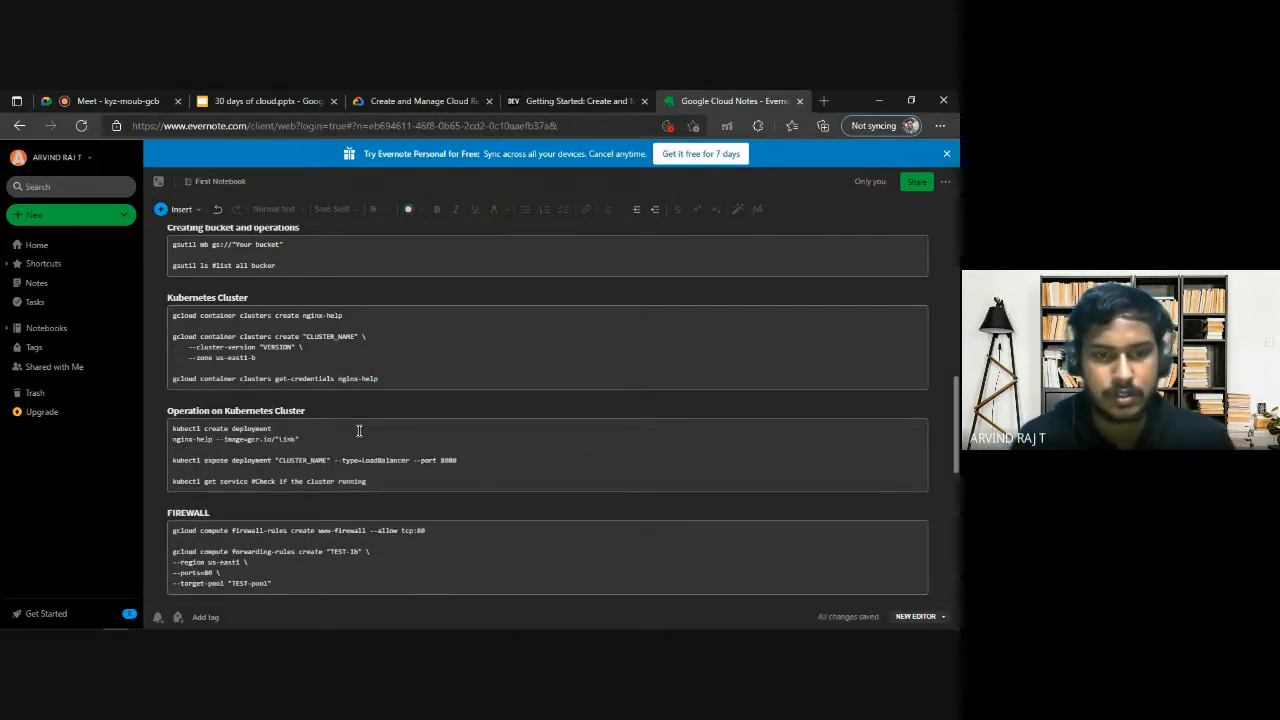
{"action": "key", "text": "Home"}
{"action": "key", "text": "BackSpace"}
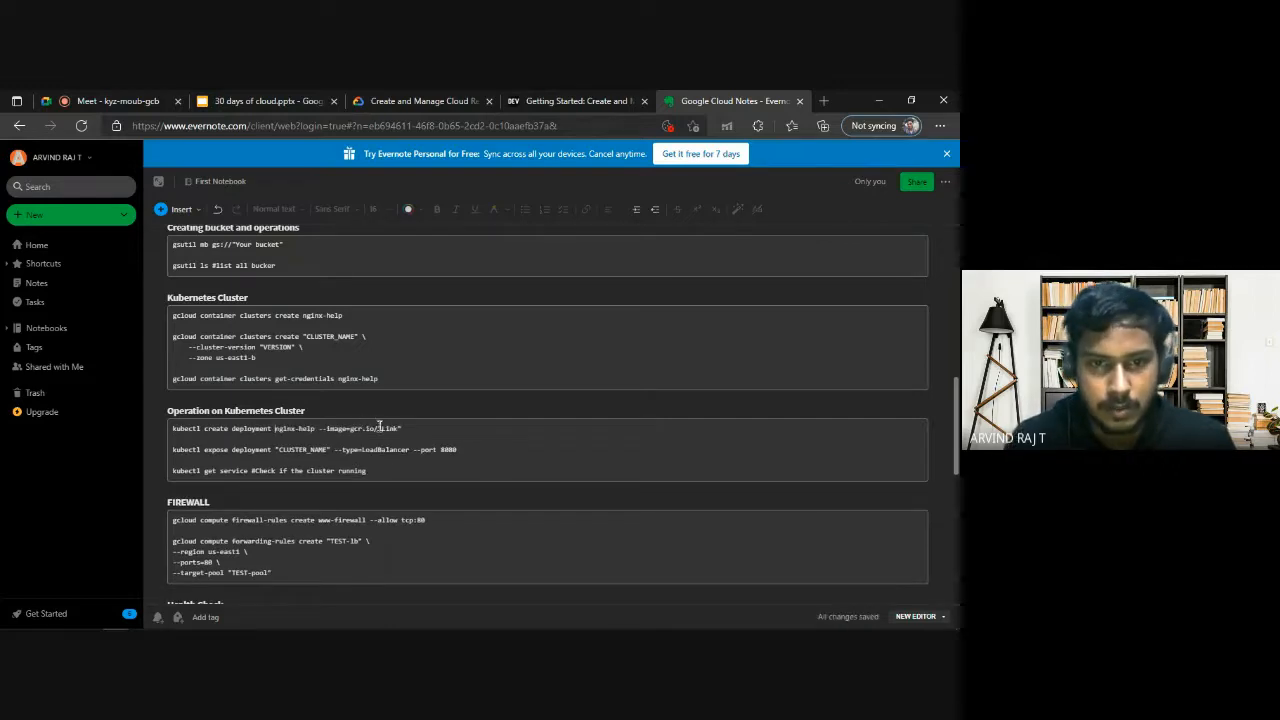
Replace the "Link" placeholder after gcr.io/ in the create deployment command with google-samples/hello-app:2.0, copied from the lab's Task 2 instructions.
{"action": "left_click_drag", "start_coordinate": [378, 429], "coordinate": [403, 429]}
{"action": "key", "text": "BackSpace"}
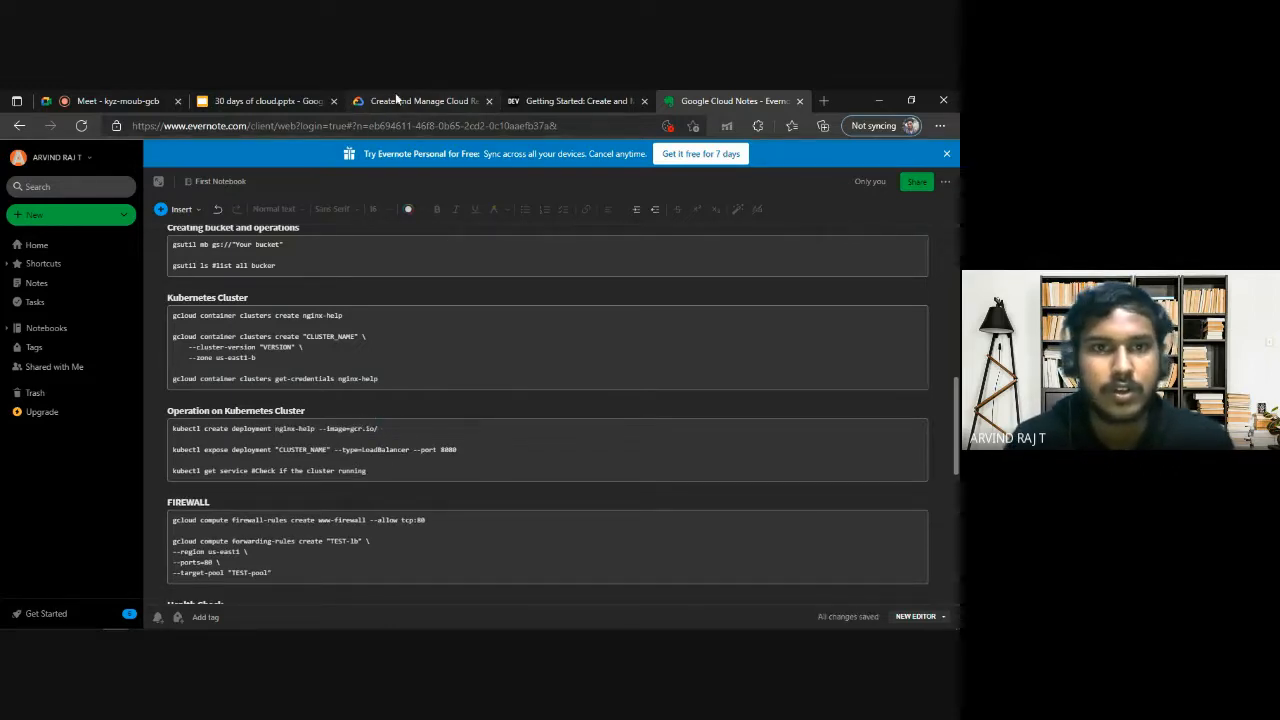
{"action": "left_click", "coordinate": [398, 98]}
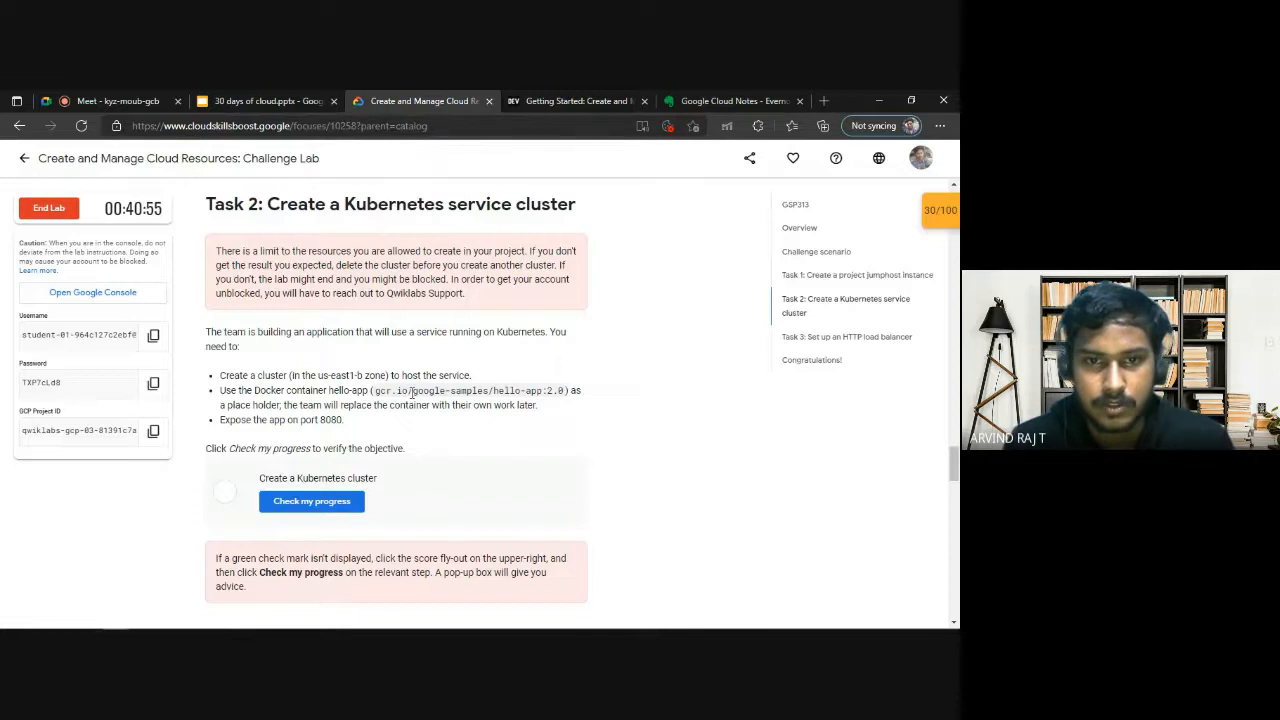
{"action": "left_click_drag", "start_coordinate": [412, 392], "coordinate": [566, 397]}
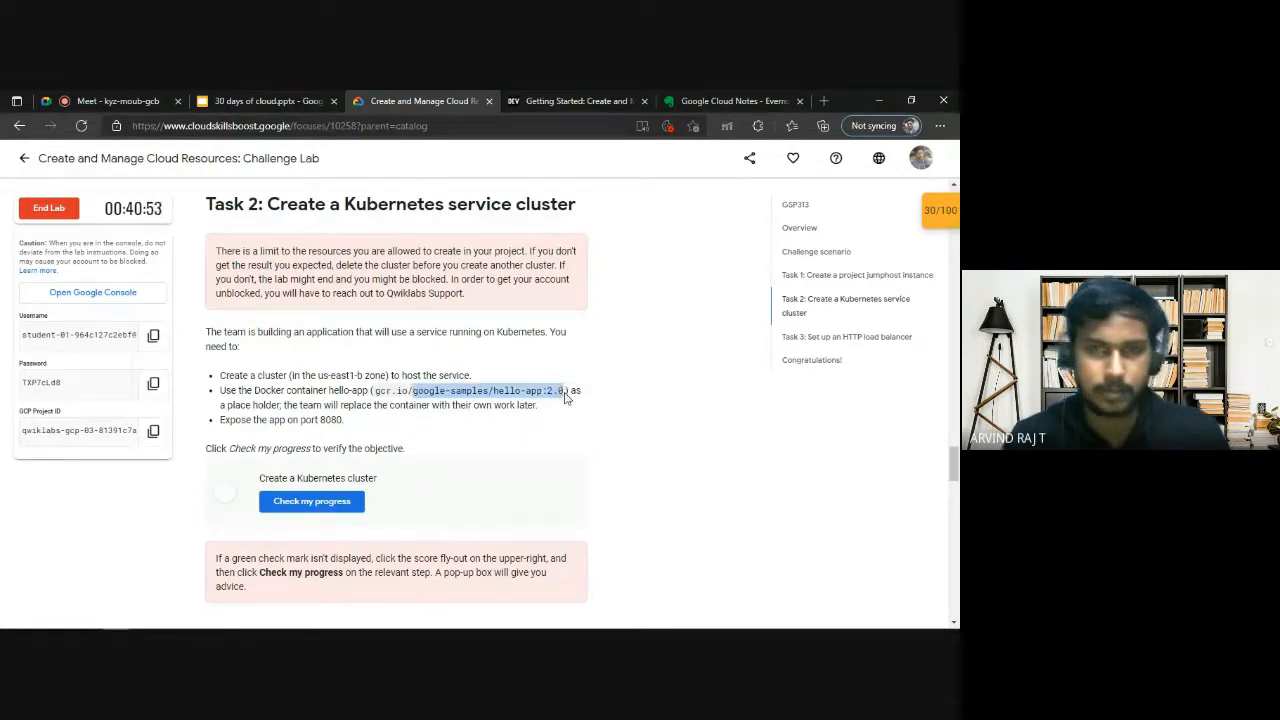
{"action": "left_click", "coordinate": [730, 101]}
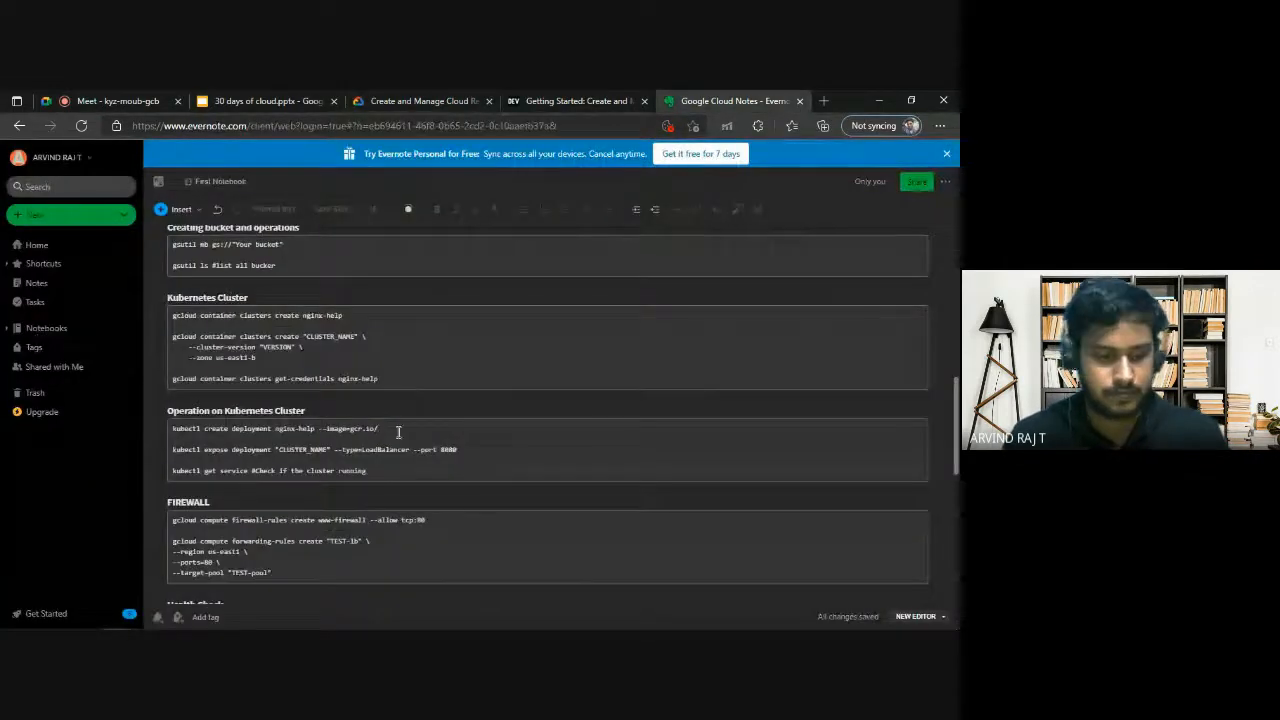
{"action": "left_click", "coordinate": [398, 432]}
{"action": "key", "text": "ctrl+v"}
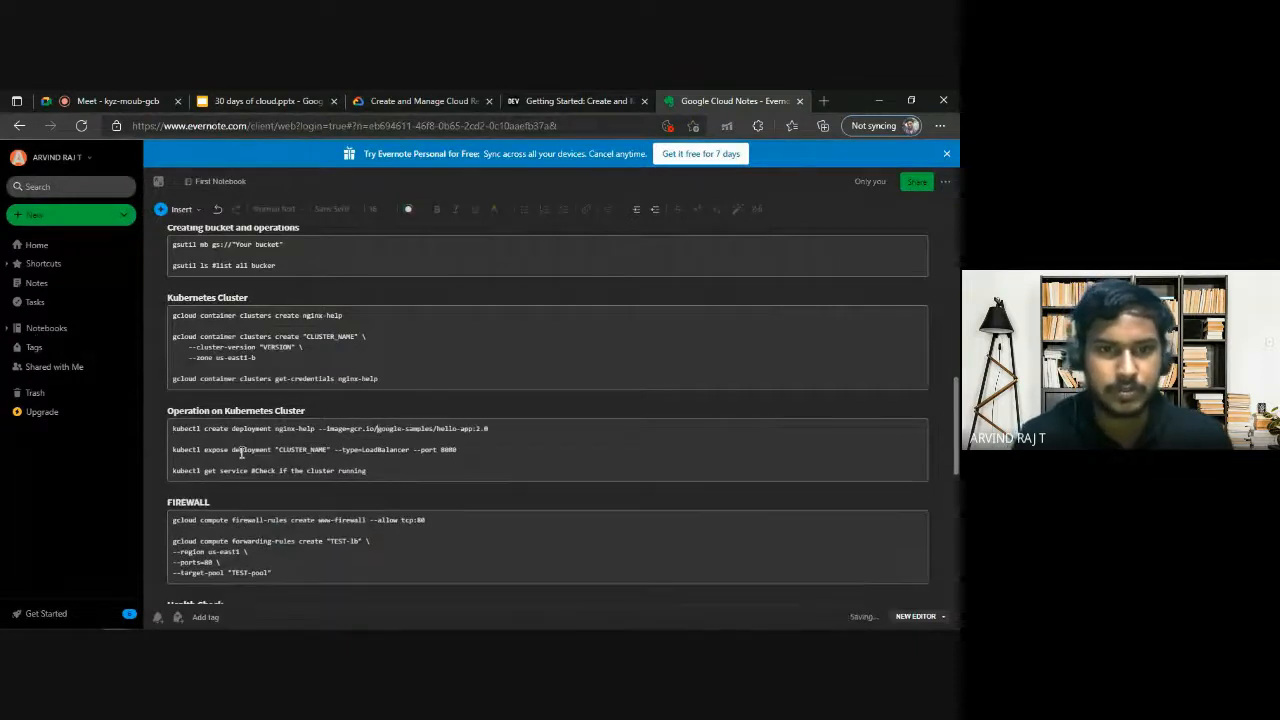
Copy kubectl create deployment nginx-help --image=gcr.io/google-samples/hello-app:2.0 from the notes into Cloud Shell and run it.
{"action": "left_click_drag", "start_coordinate": [505, 437], "coordinate": [167, 422]}
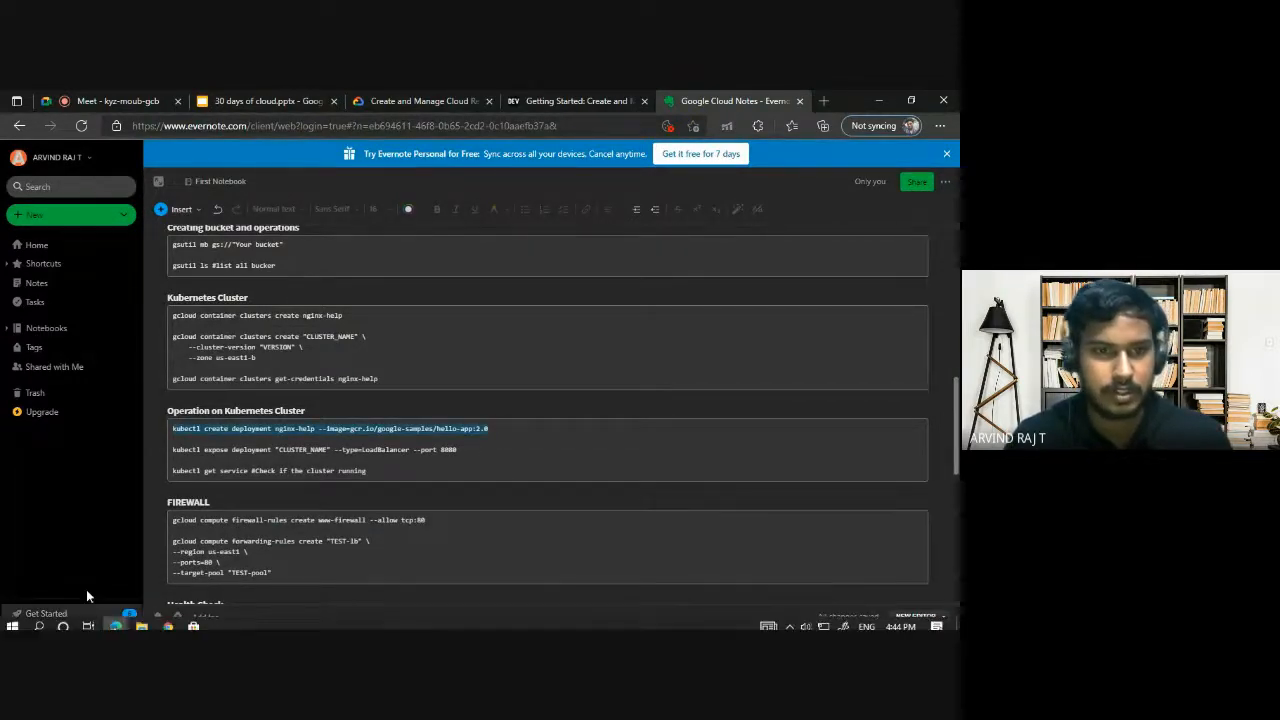
{"action": "mouse_move", "coordinate": [115, 619]}
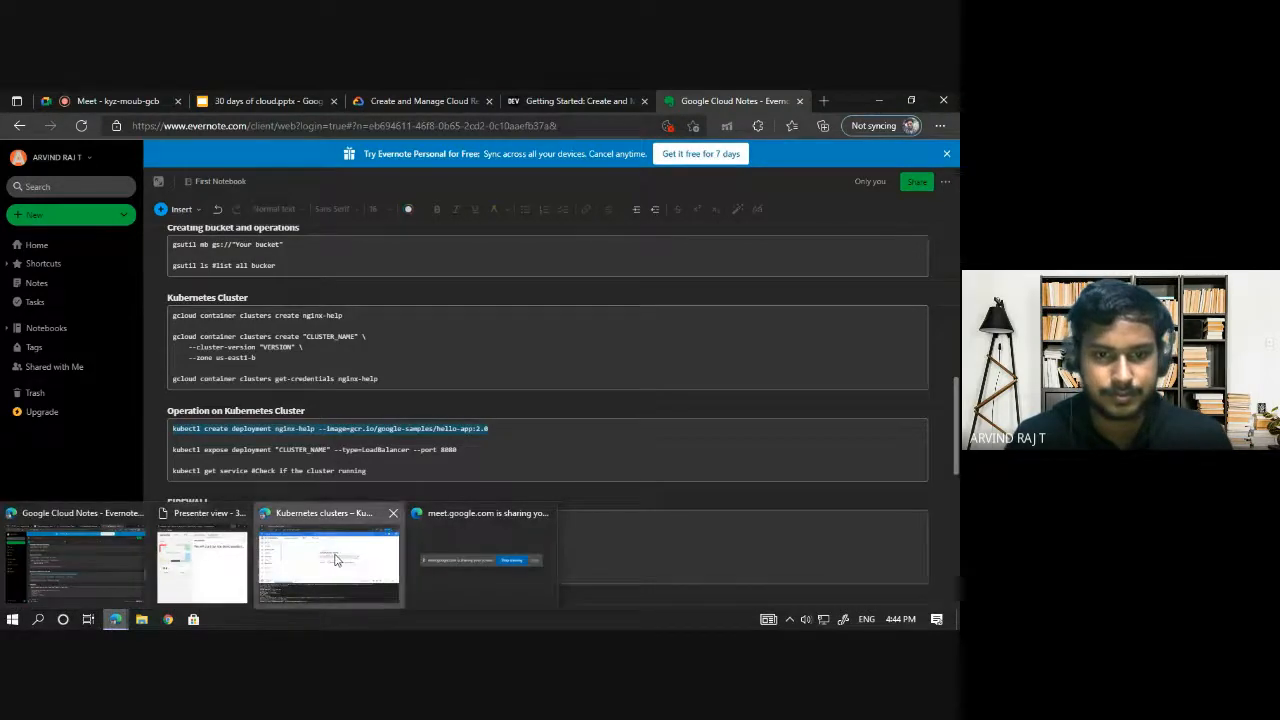
{"action": "left_click", "coordinate": [293, 568]}
{"action": "key", "text": "ctrl+v"}
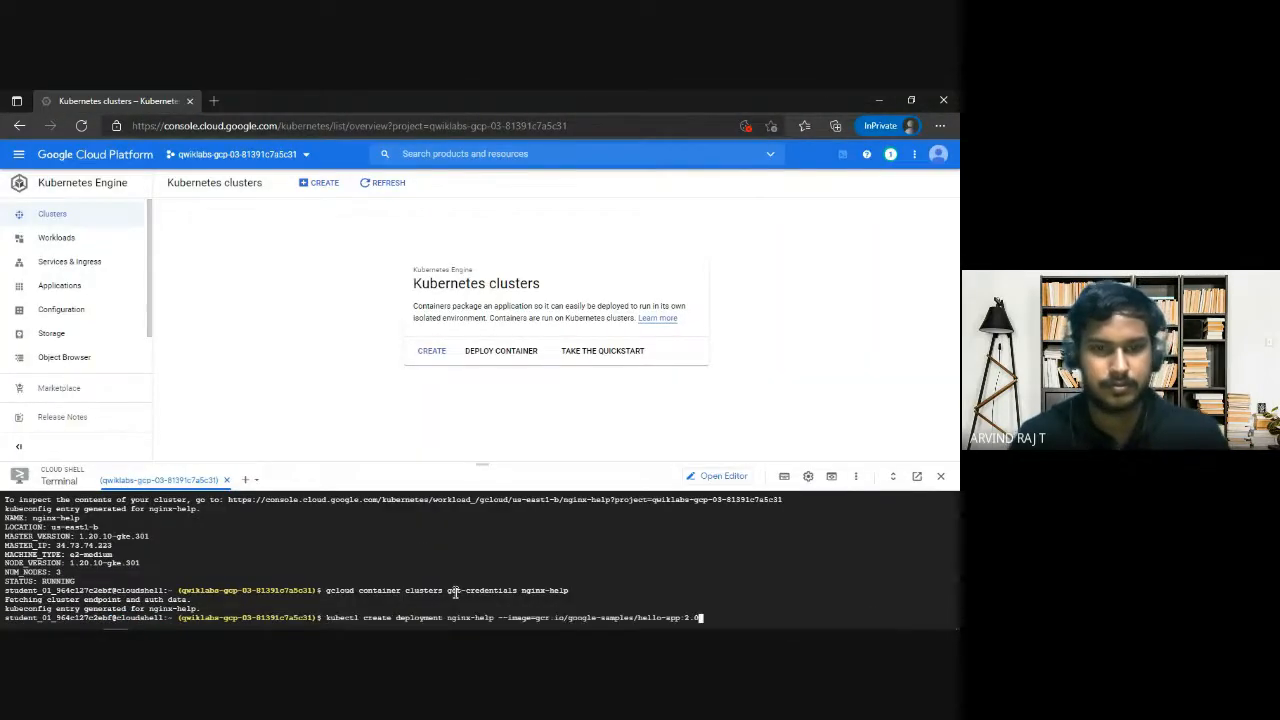
{"action": "key", "text": "Return"}
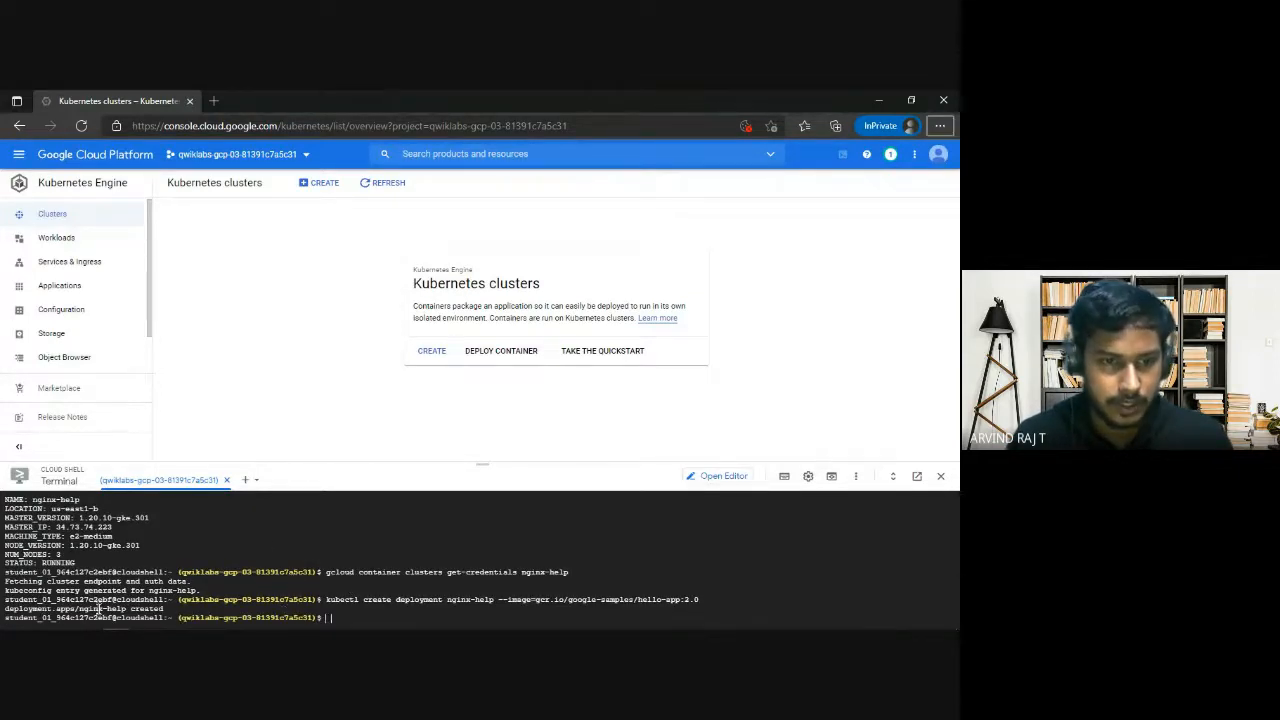
Return to the Evernote notes and replace the "CLUSTER_NAME" placeholder in the kubectl expose deployment command with nginx-help.
{"action": "key", "text": "alt+Tab"}
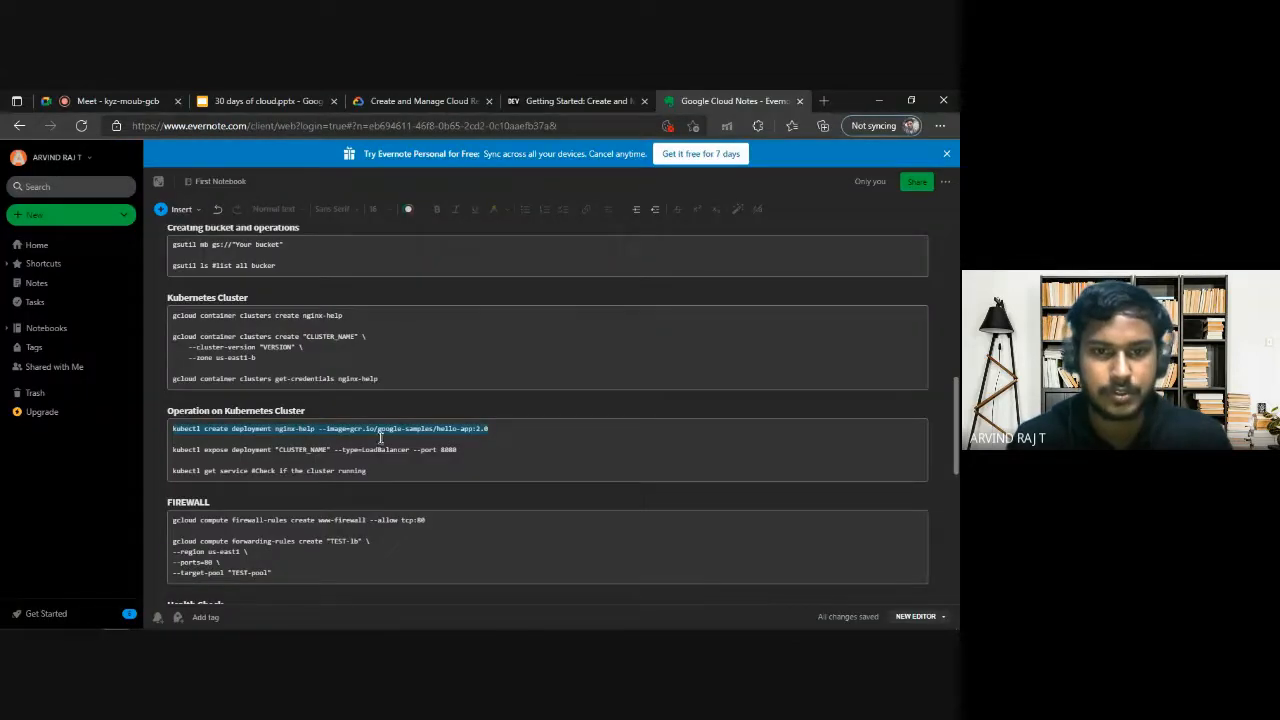
{"action": "left_click_drag", "start_coordinate": [464, 453], "coordinate": [331, 450]}
{"action": "left_click", "coordinate": [276, 449]}
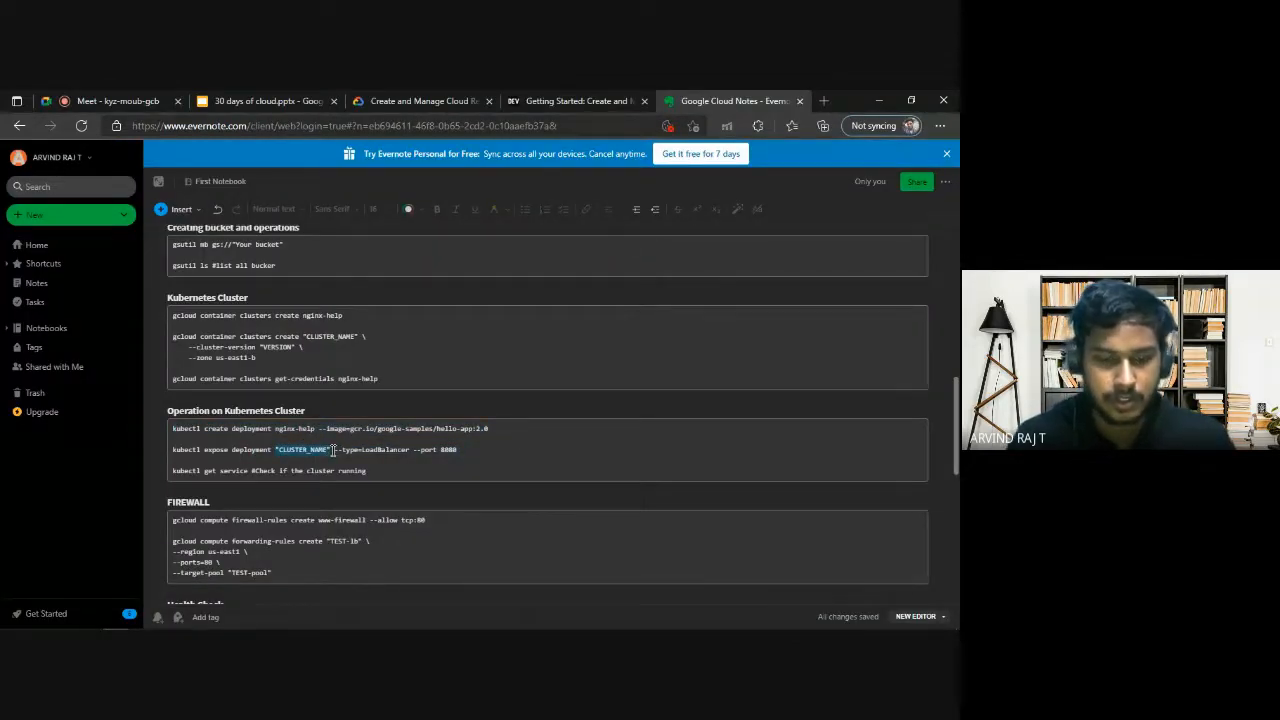
{"action": "type", "text": "ngin"}
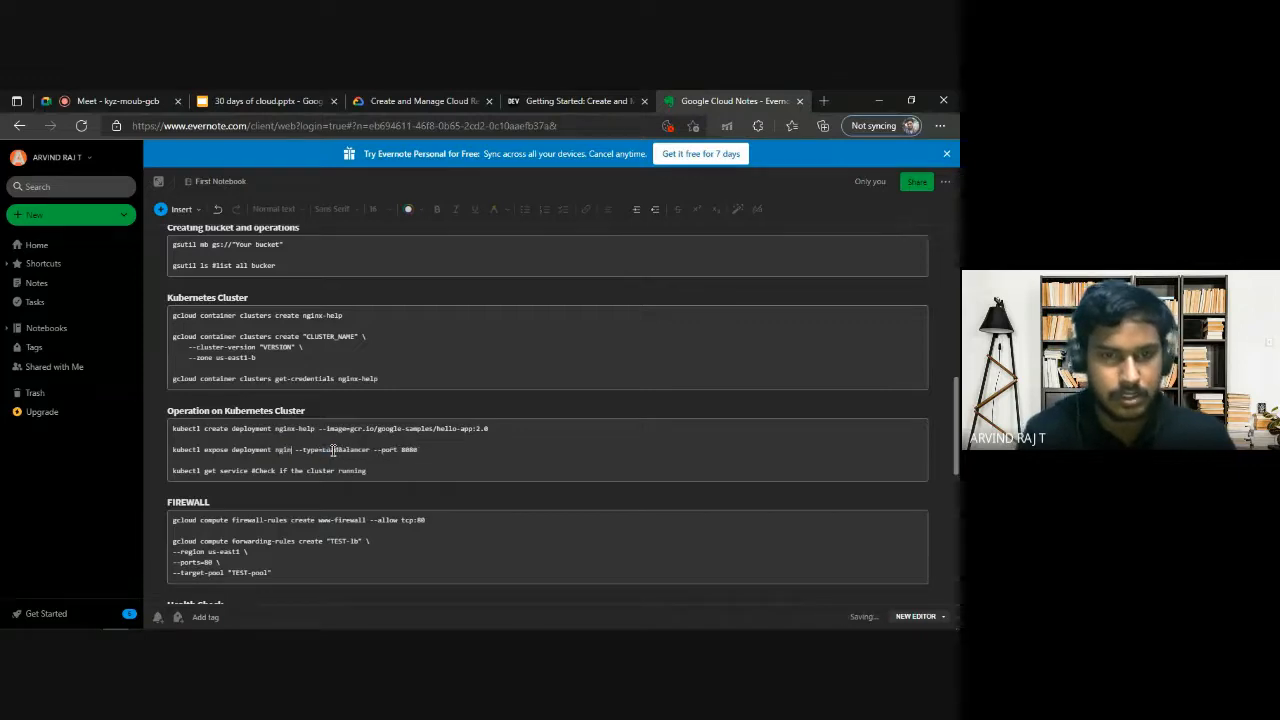
{"action": "type", "text": "x-help"}
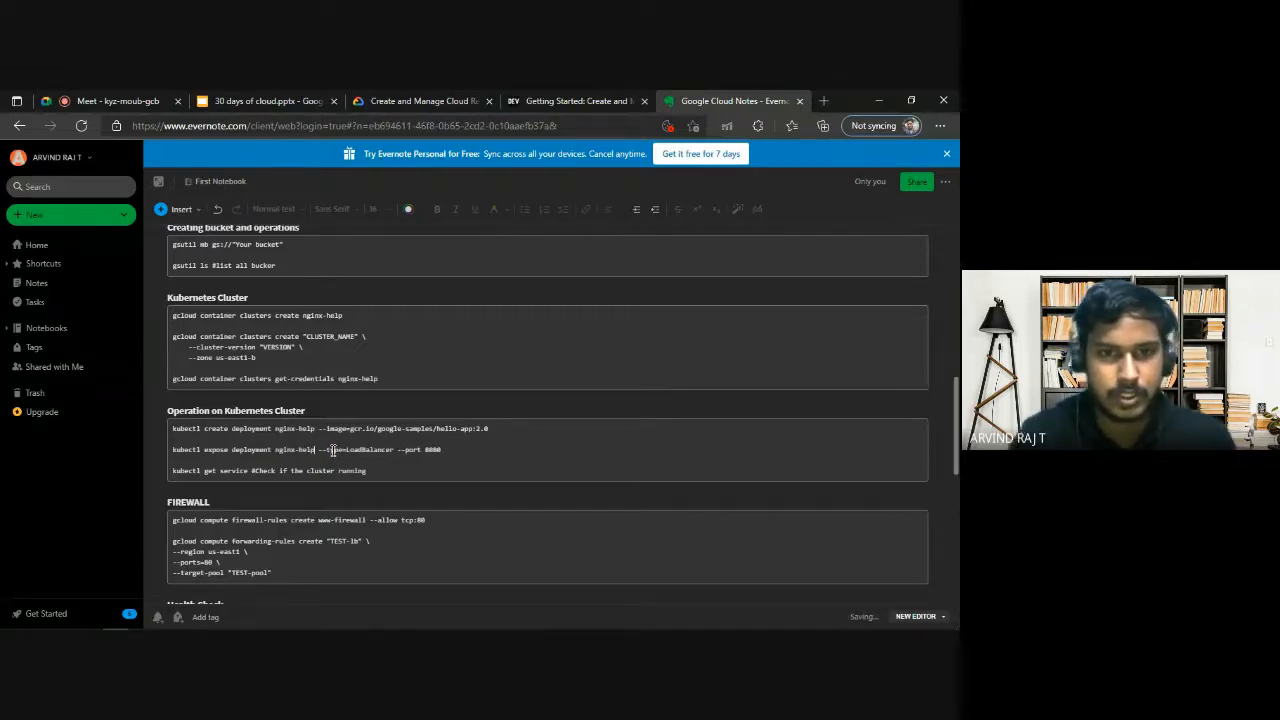
Copy kubectl expose deployment nginx-help --type=LoadBalancer --port 8080 from the notes into Cloud Shell and run it.
{"action": "left_click_drag", "start_coordinate": [441, 450], "coordinate": [171, 450]}
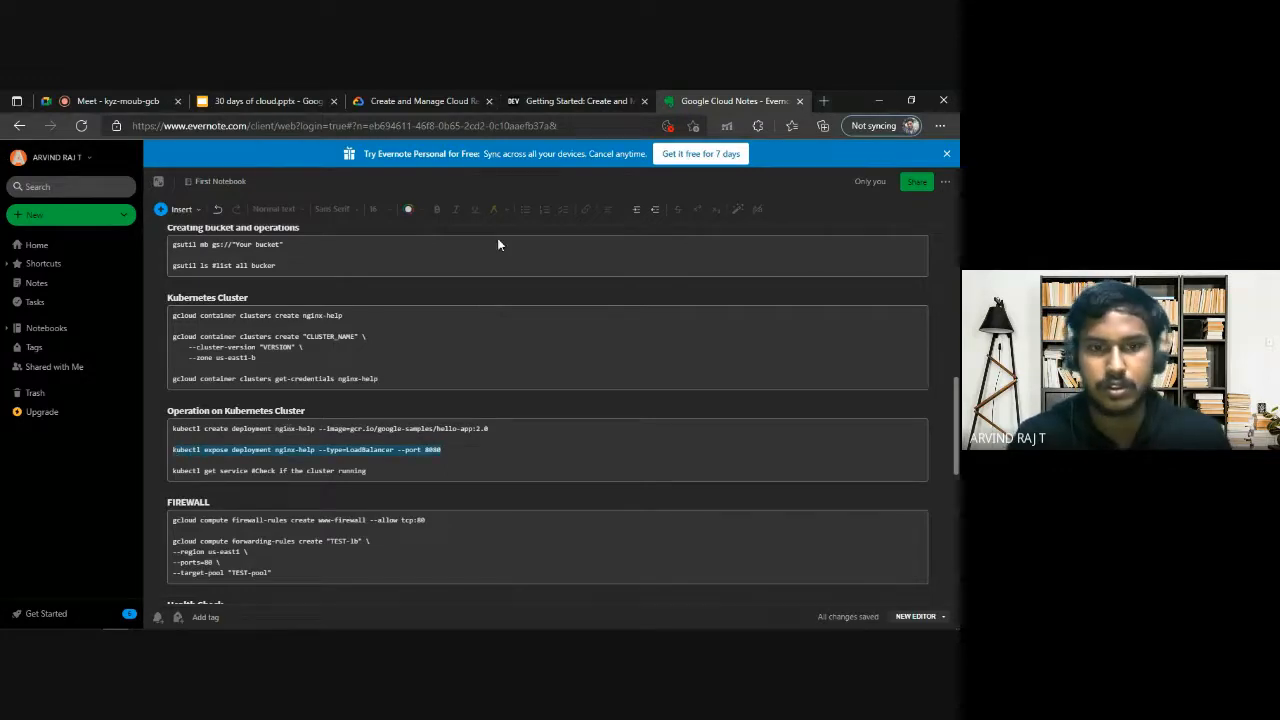
{"action": "mouse_move", "coordinate": [145, 623]}
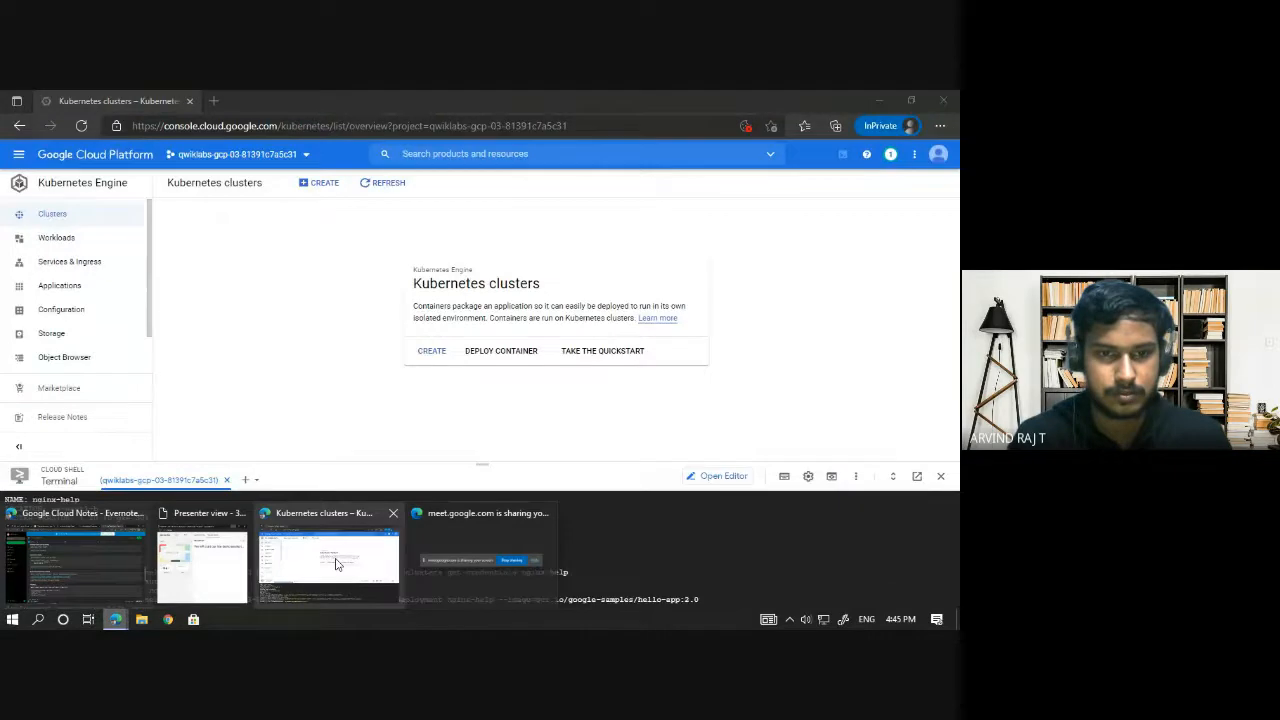
{"action": "left_click", "coordinate": [336, 565]}
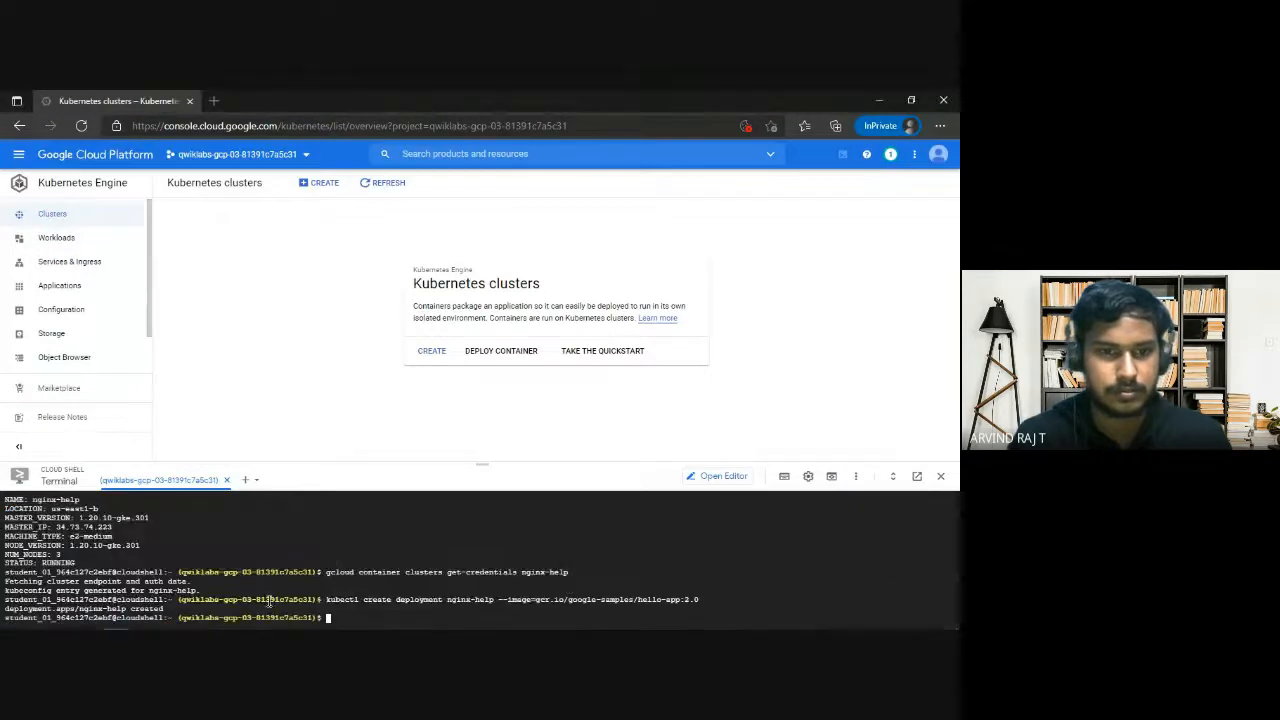
{"action": "key", "text": "ctrl+v"}
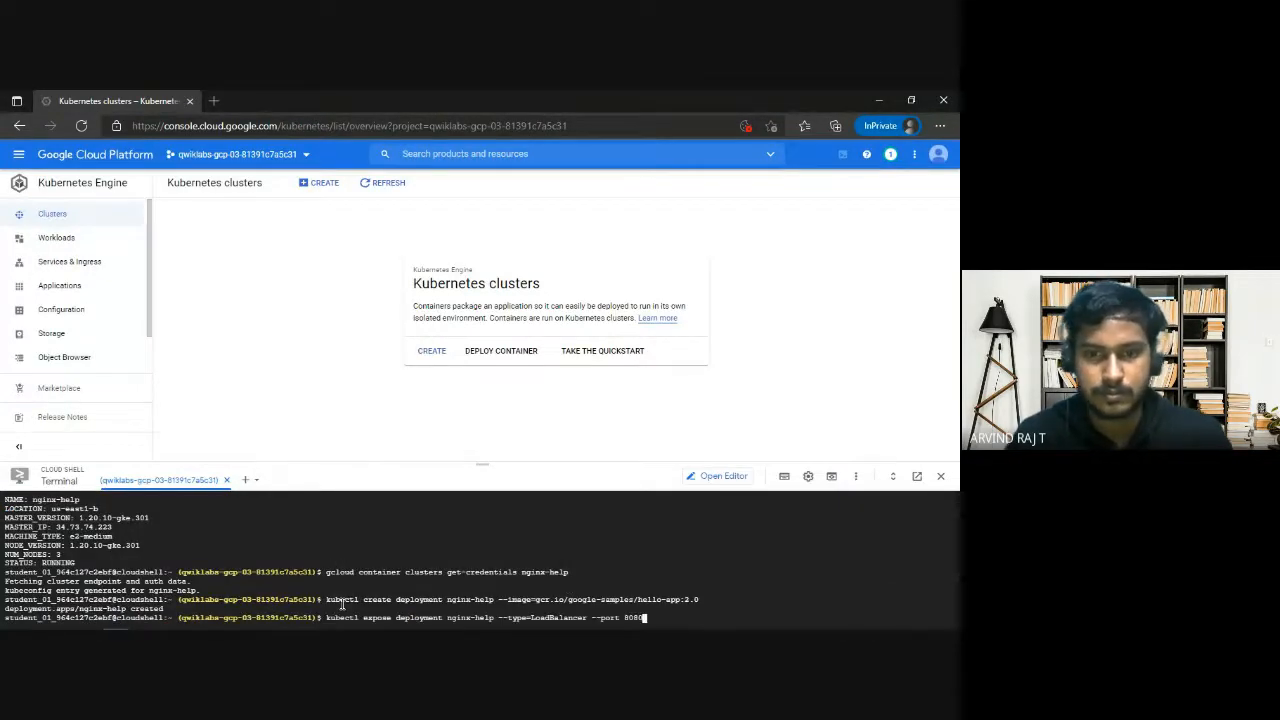
{"action": "key", "text": "Return"}
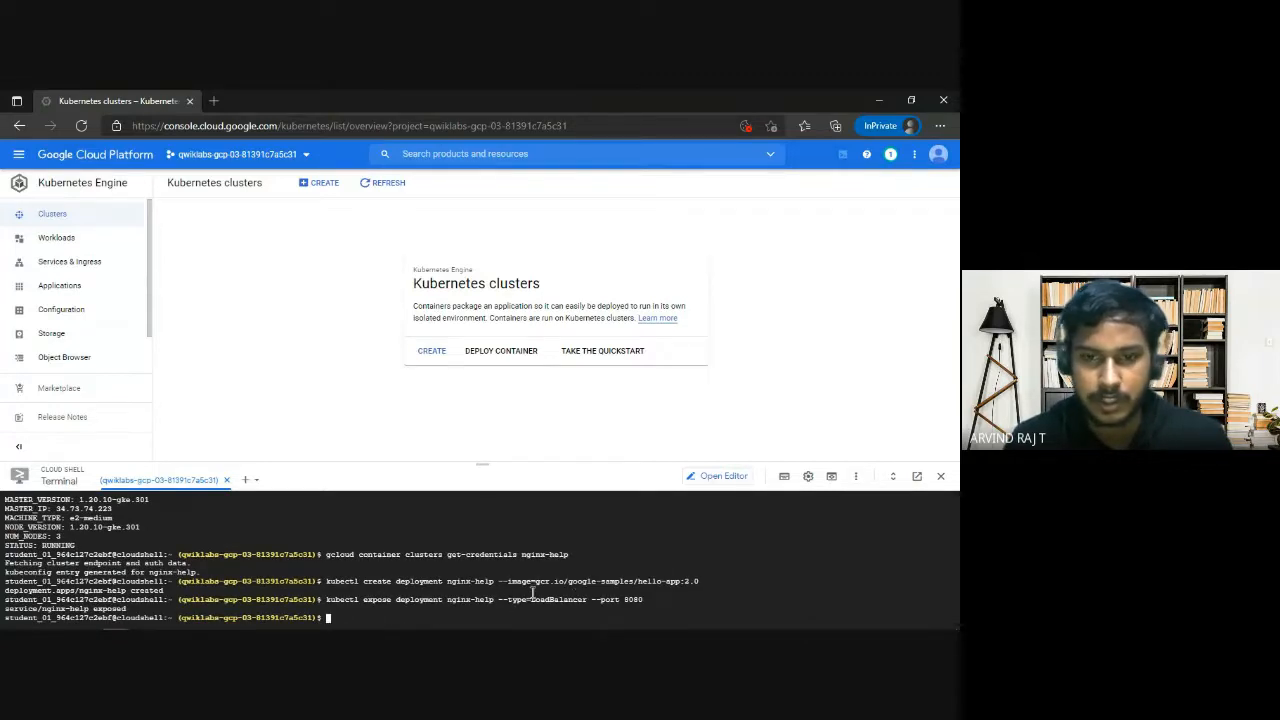
{"action": "left_click_drag", "start_coordinate": [625, 600], "coordinate": [649, 600]}
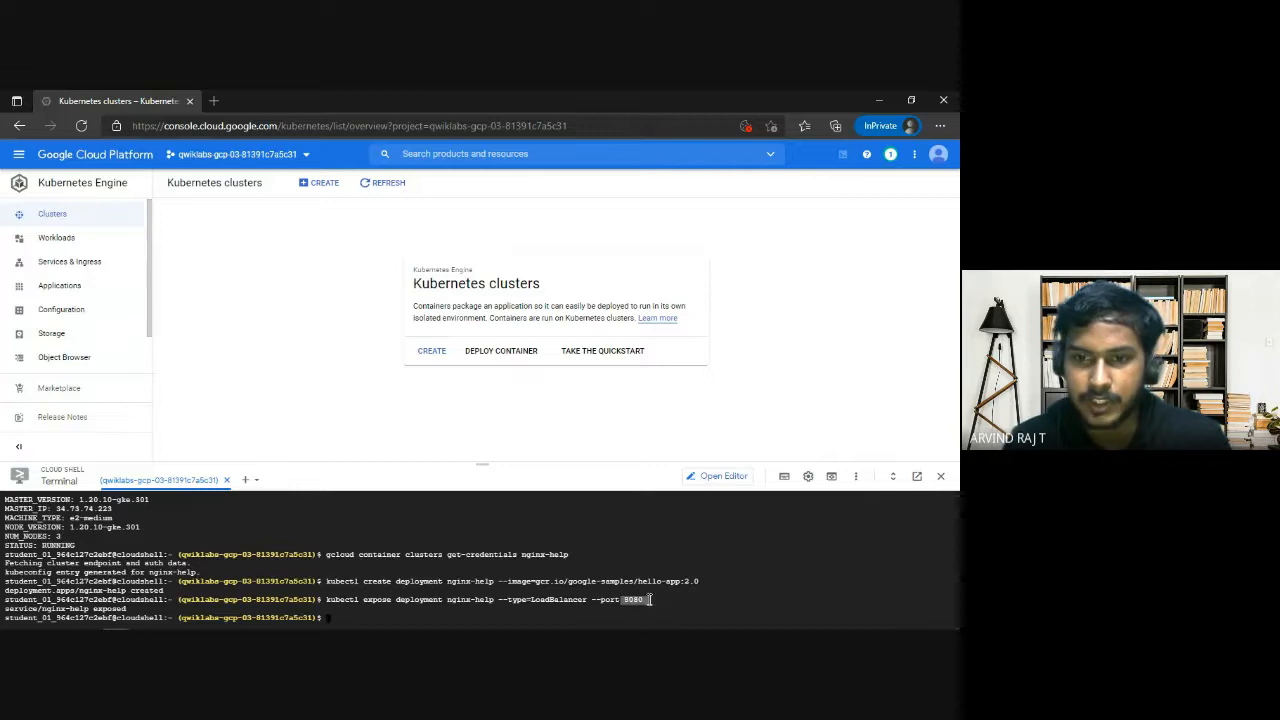
Copy kubectl get service from the notes, without its trailing comment, into Cloud Shell and run it.
{"action": "key", "text": "alt+Tab"}
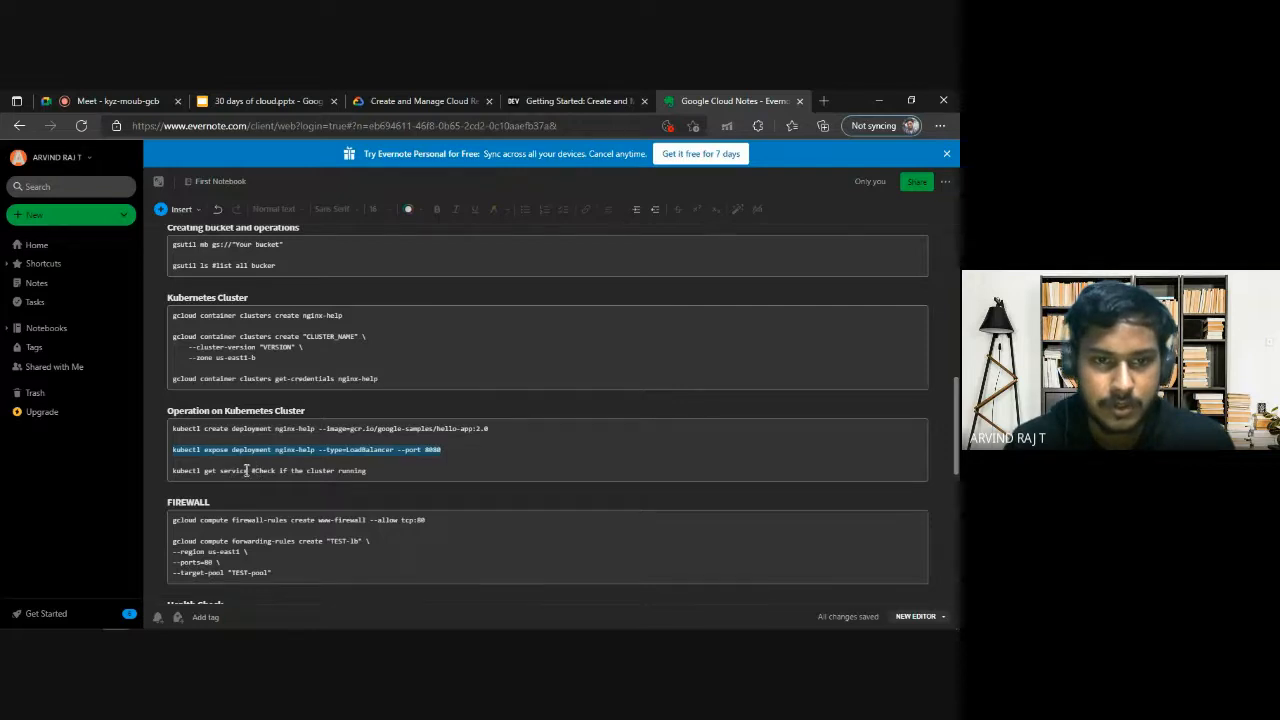
{"action": "left_click_drag", "start_coordinate": [247, 470], "coordinate": [172, 470]}
{"action": "key", "text": "ctrl+c"}
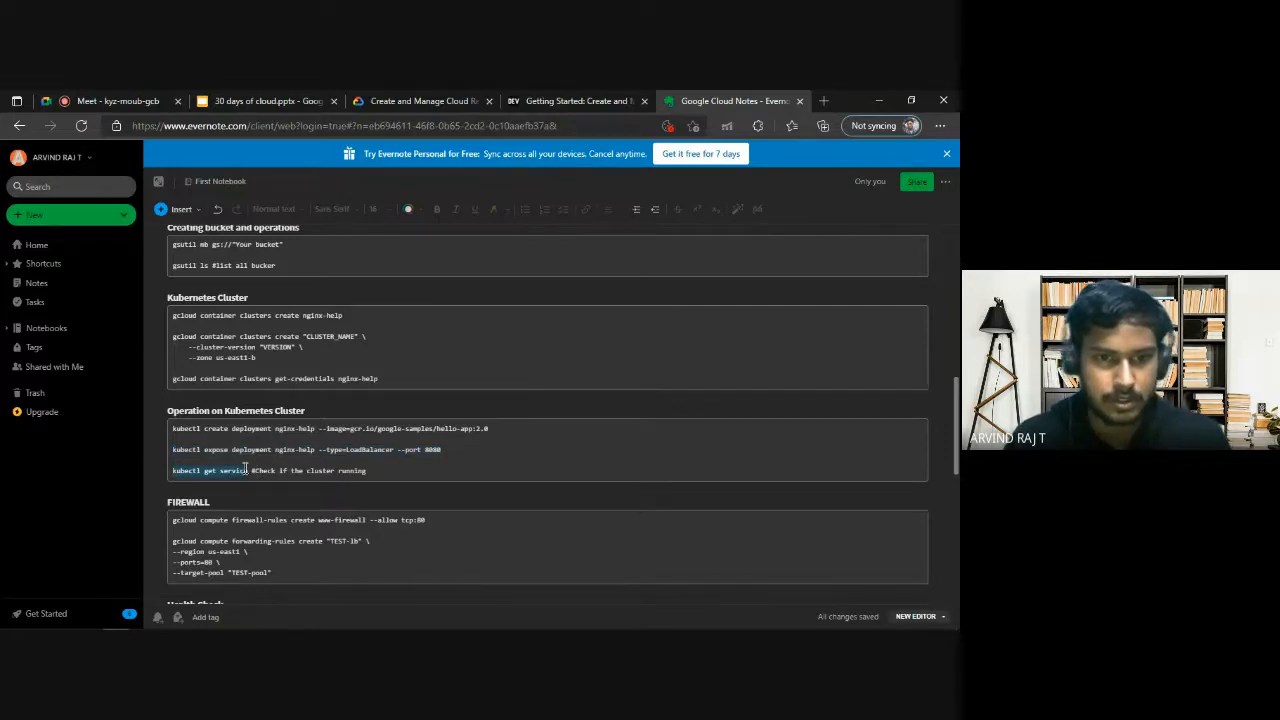
{"action": "left_click_drag", "start_coordinate": [250, 470], "coordinate": [185, 472]}
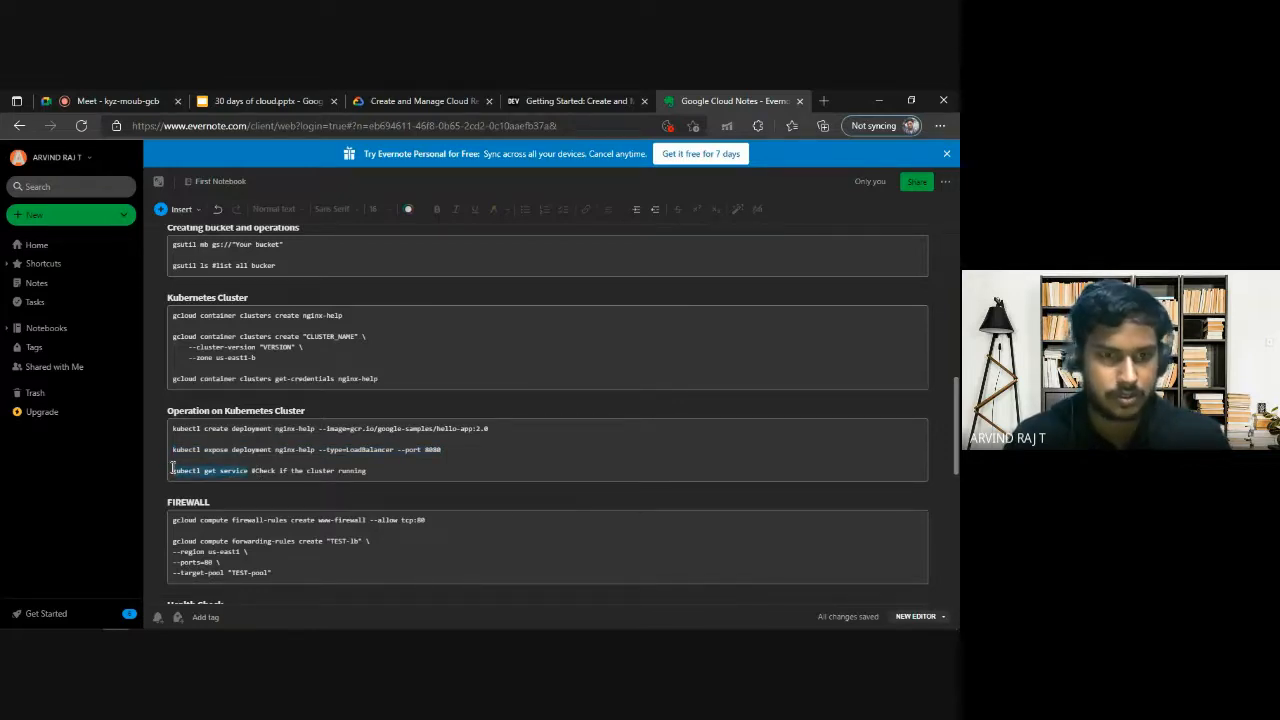
{"action": "key", "text": "alt+Tab"}
{"action": "key", "text": "ctrl+v"}
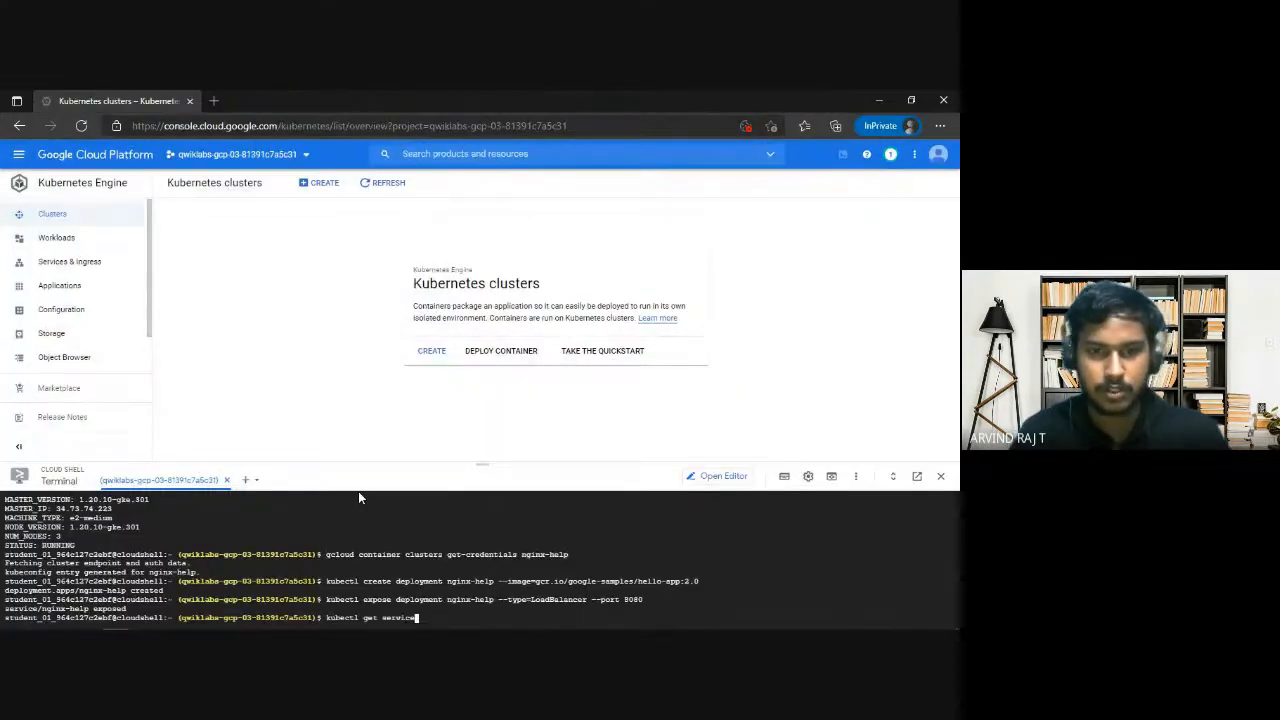
{"action": "key", "text": "Return"}
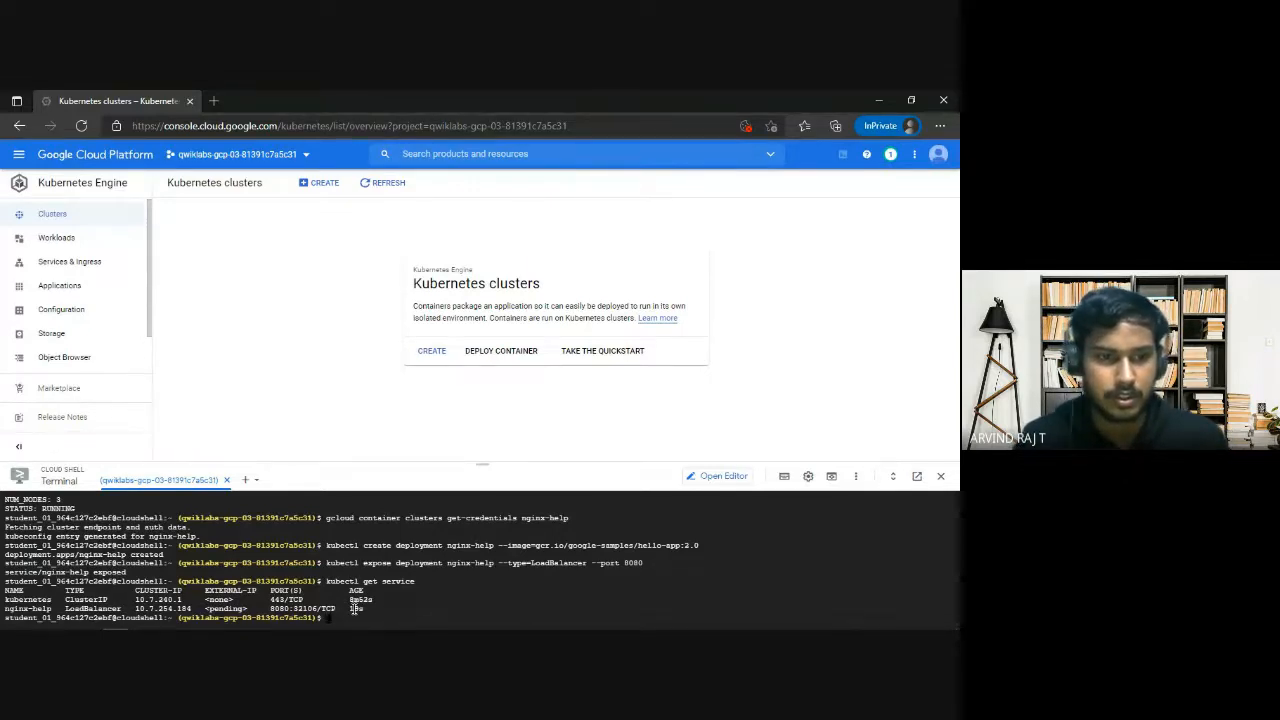
Run kubectl get service twice more to check the external IP of the nginx-help load balancer.
{"action": "key", "text": "Up"}
{"action": "key", "text": "Return"}
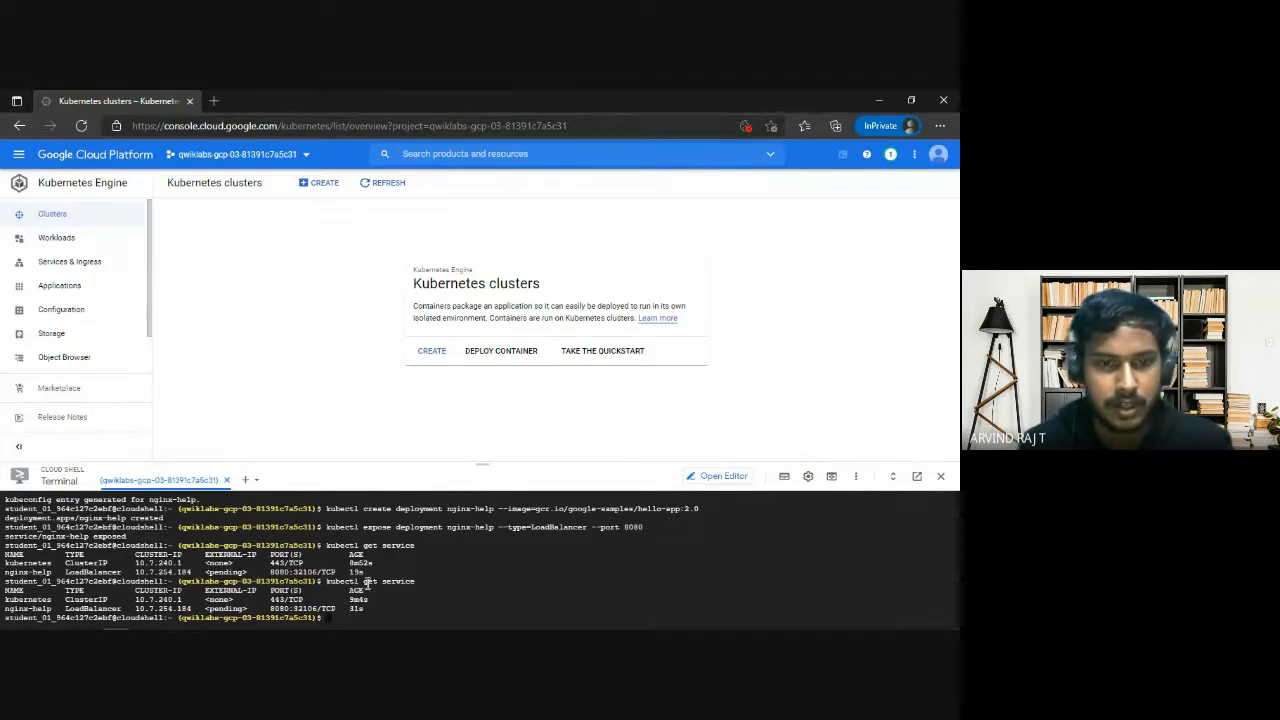
{"action": "key", "text": "Up"}
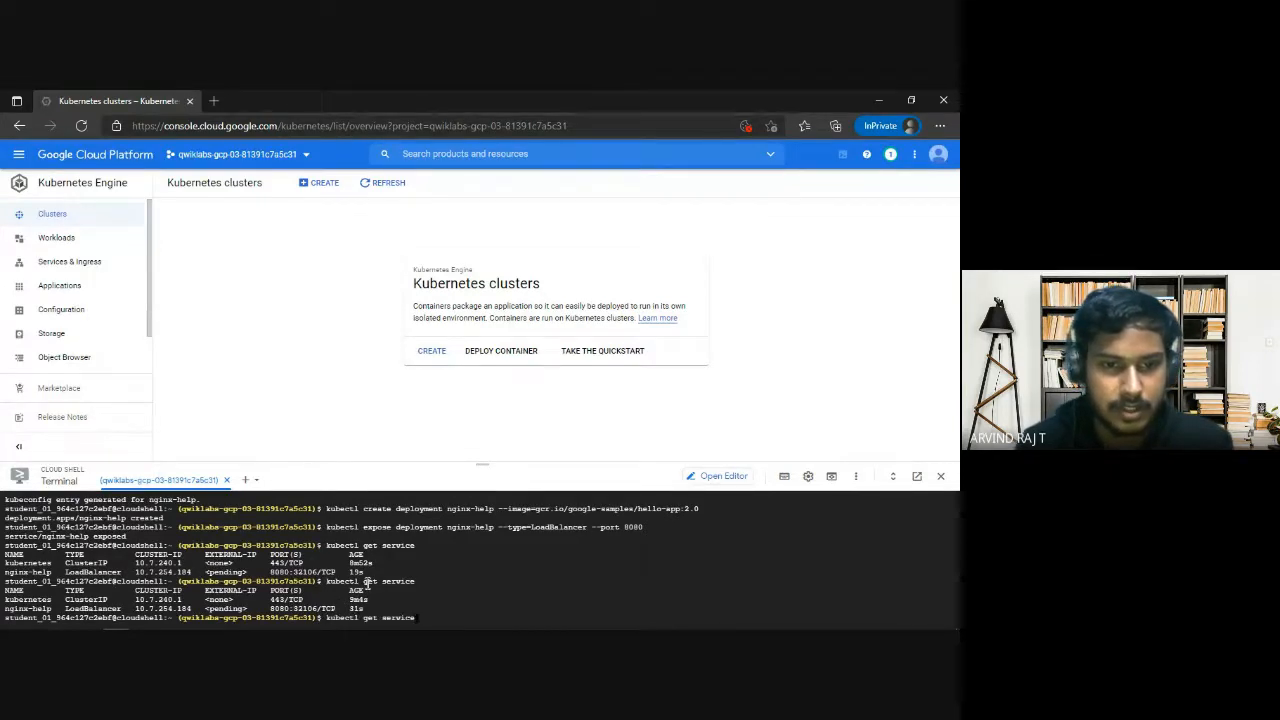
{"action": "key", "text": "Return"}
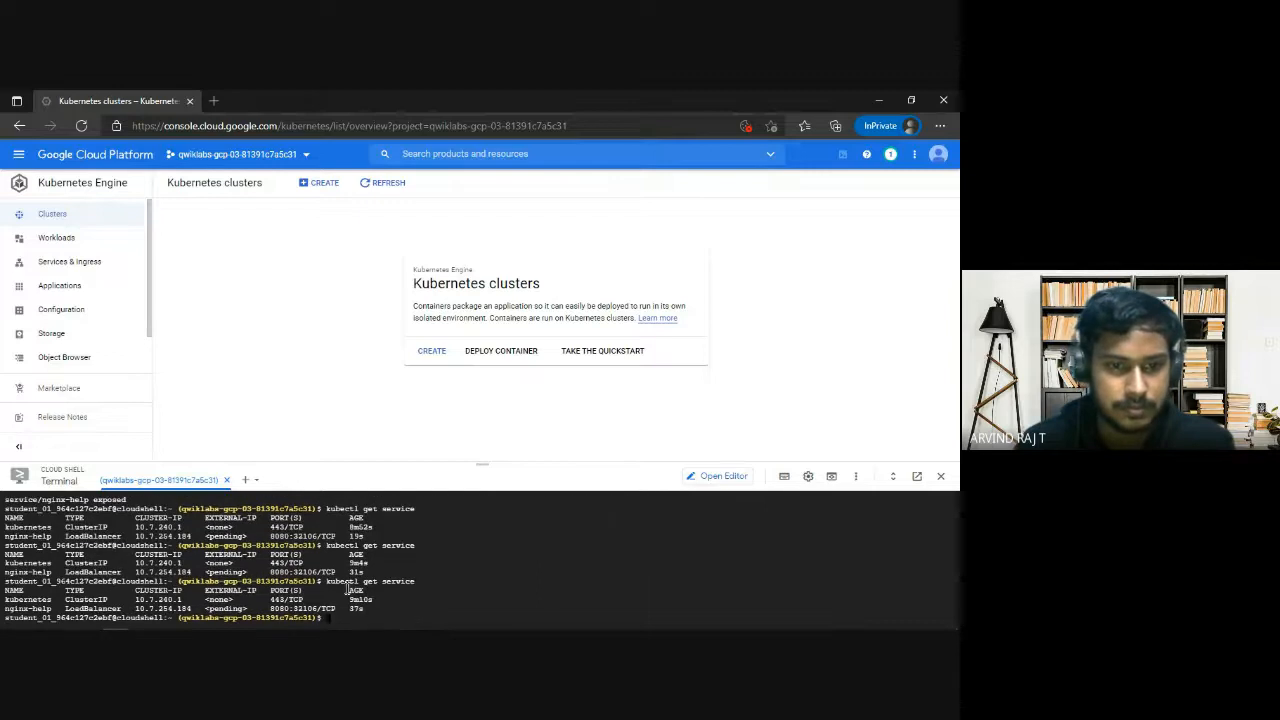
Rerun kubectl get service in Cloud Shell and highlight the external IP of the nginx-help load balancer.
{"action": "left_click_drag", "start_coordinate": [206, 608], "coordinate": [246, 608]}
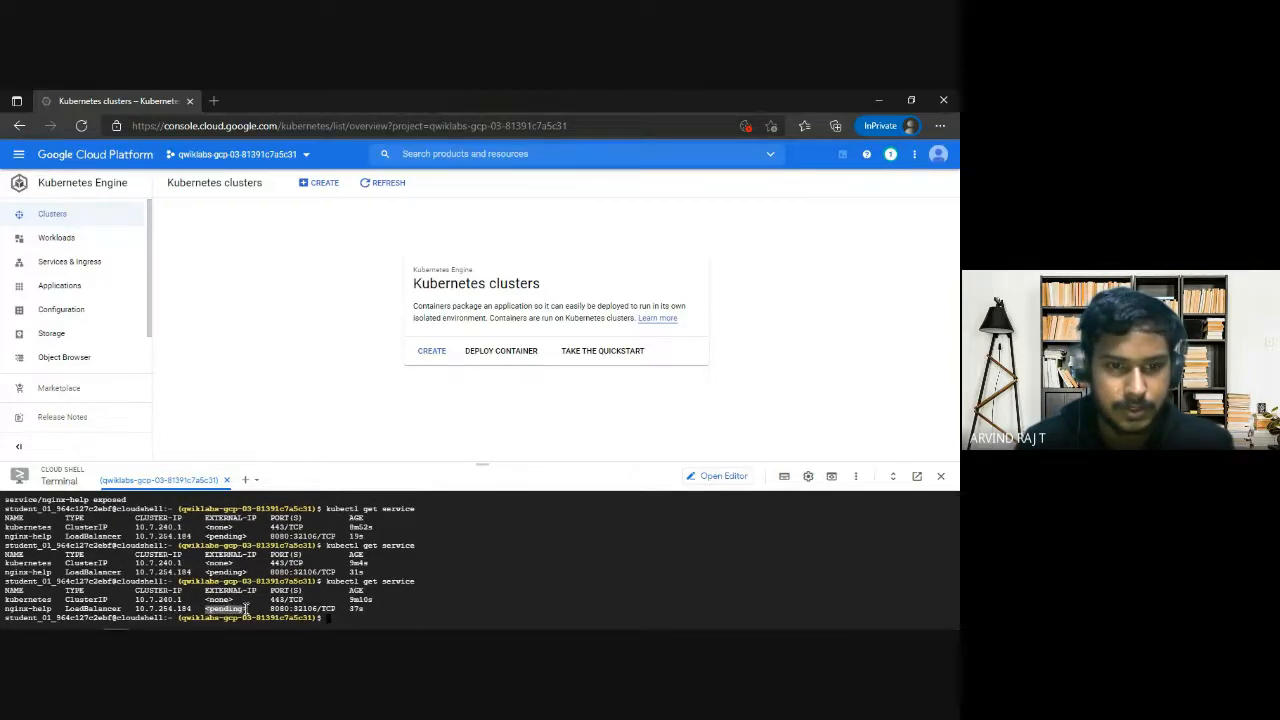
{"action": "left_click", "coordinate": [338, 612]}
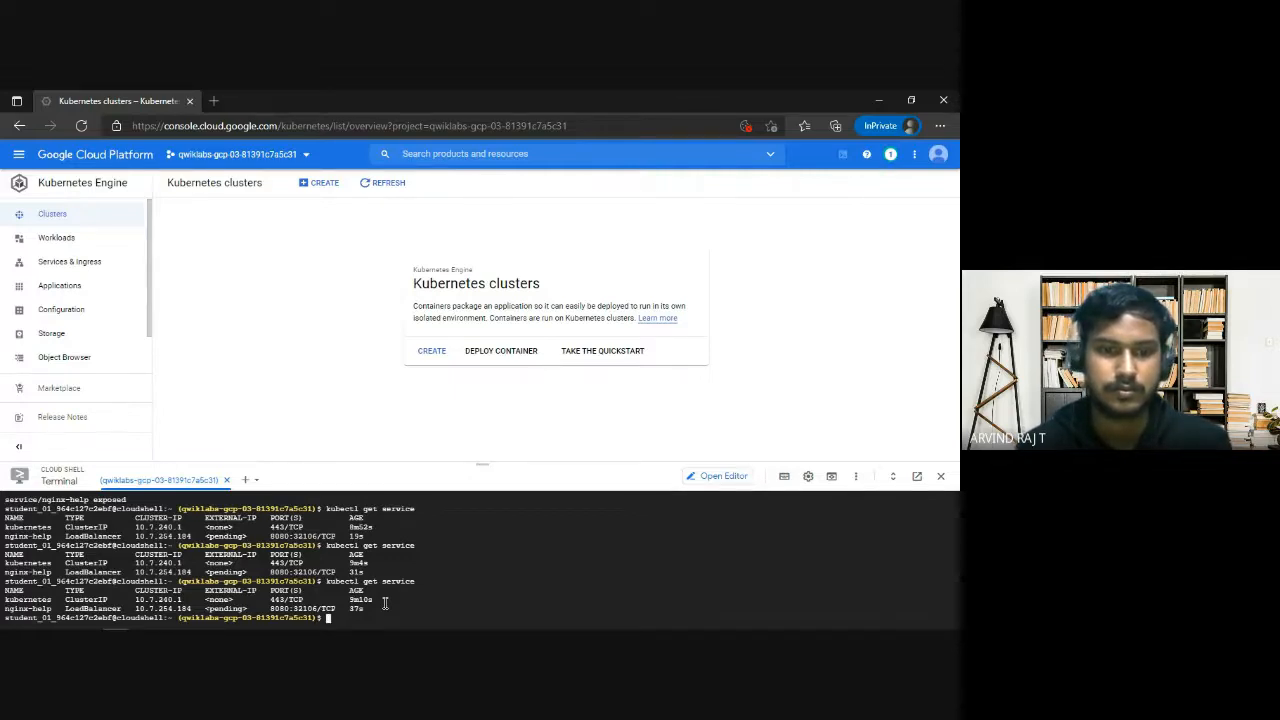
{"action": "key", "text": "Up"}
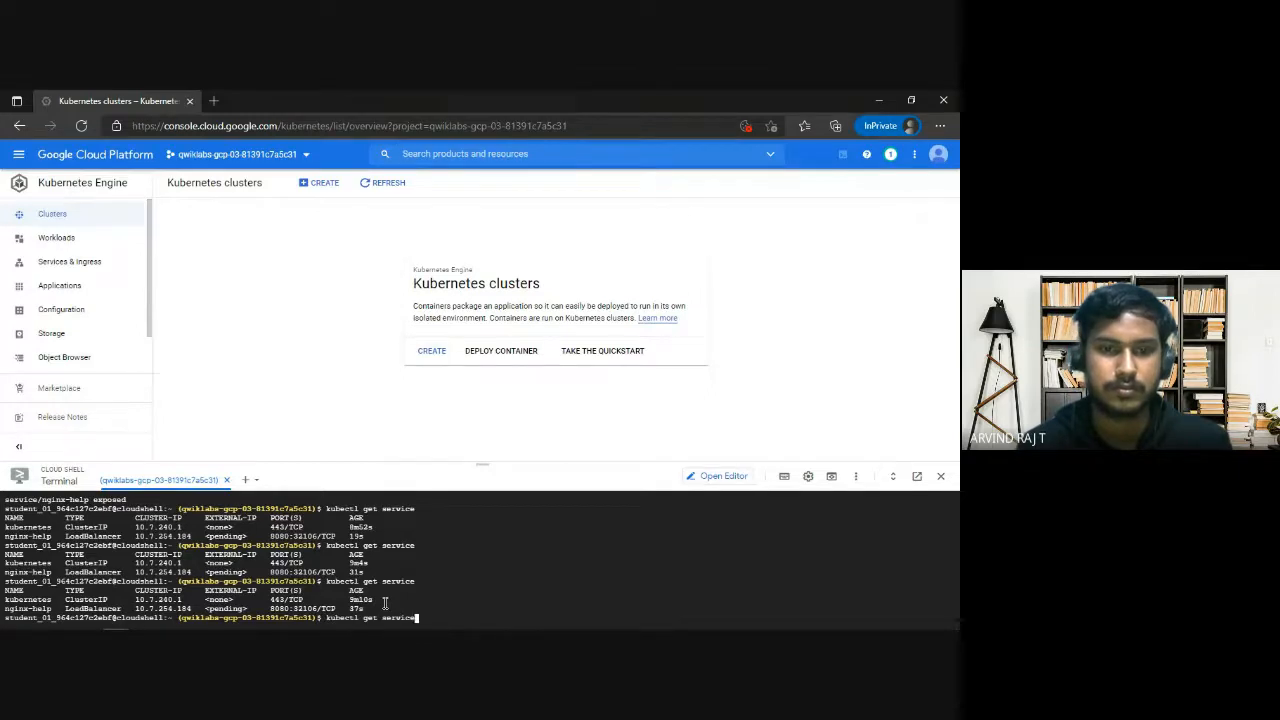
{"action": "key", "text": "Return"}
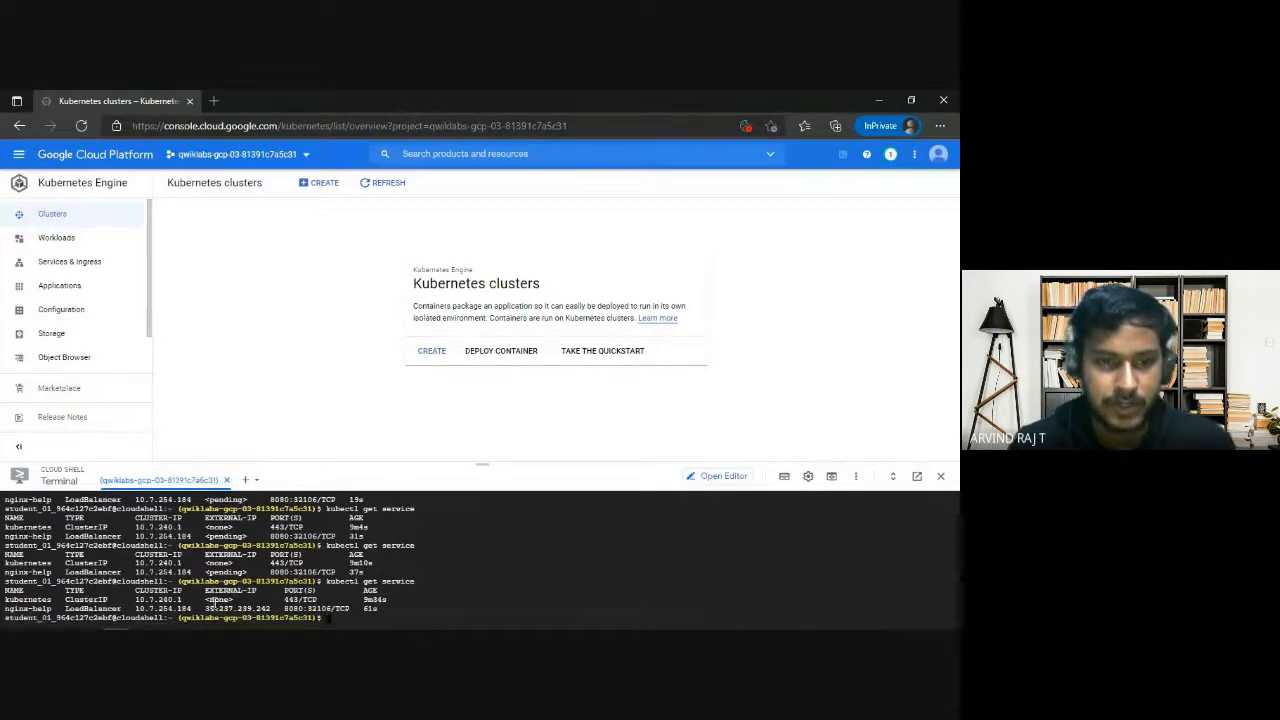
{"action": "left_click_drag", "start_coordinate": [203, 608], "coordinate": [272, 608]}
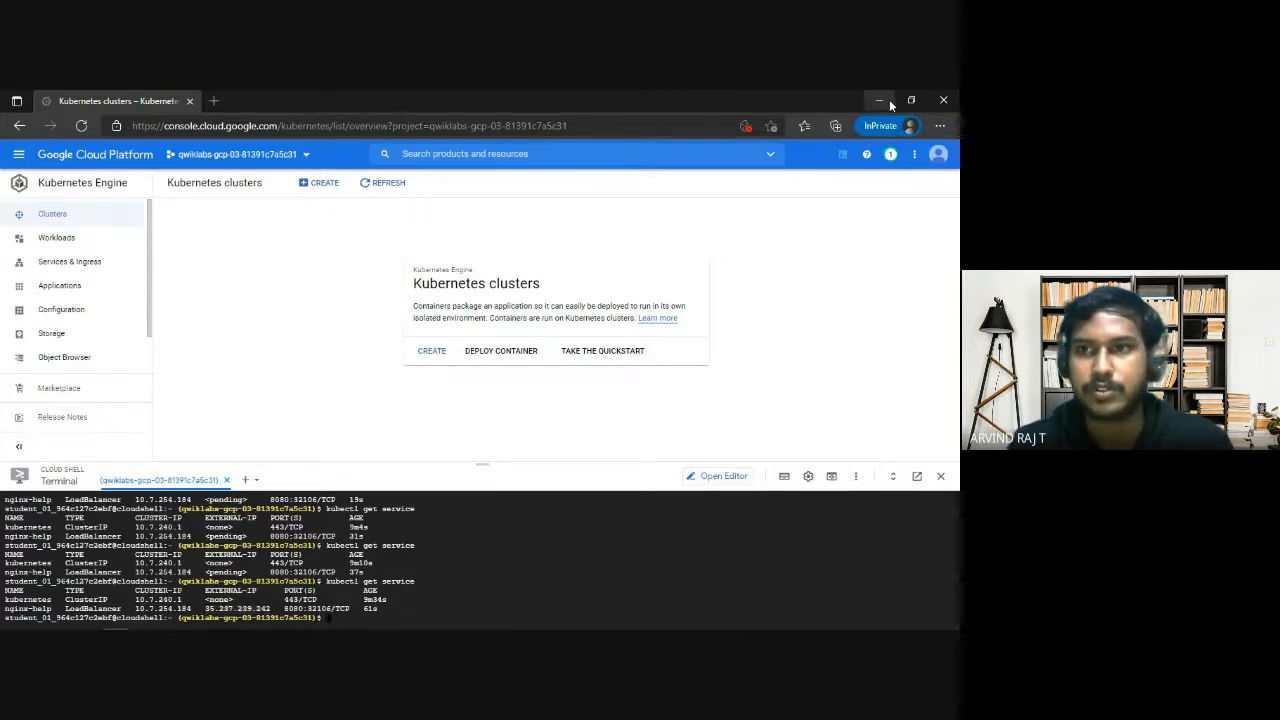
Return to the challenge lab page and check the progress of the Task 2 objective, Create a Kubernetes cluster.
{"action": "left_click", "coordinate": [885, 100]}
{"action": "left_click", "coordinate": [403, 99]}
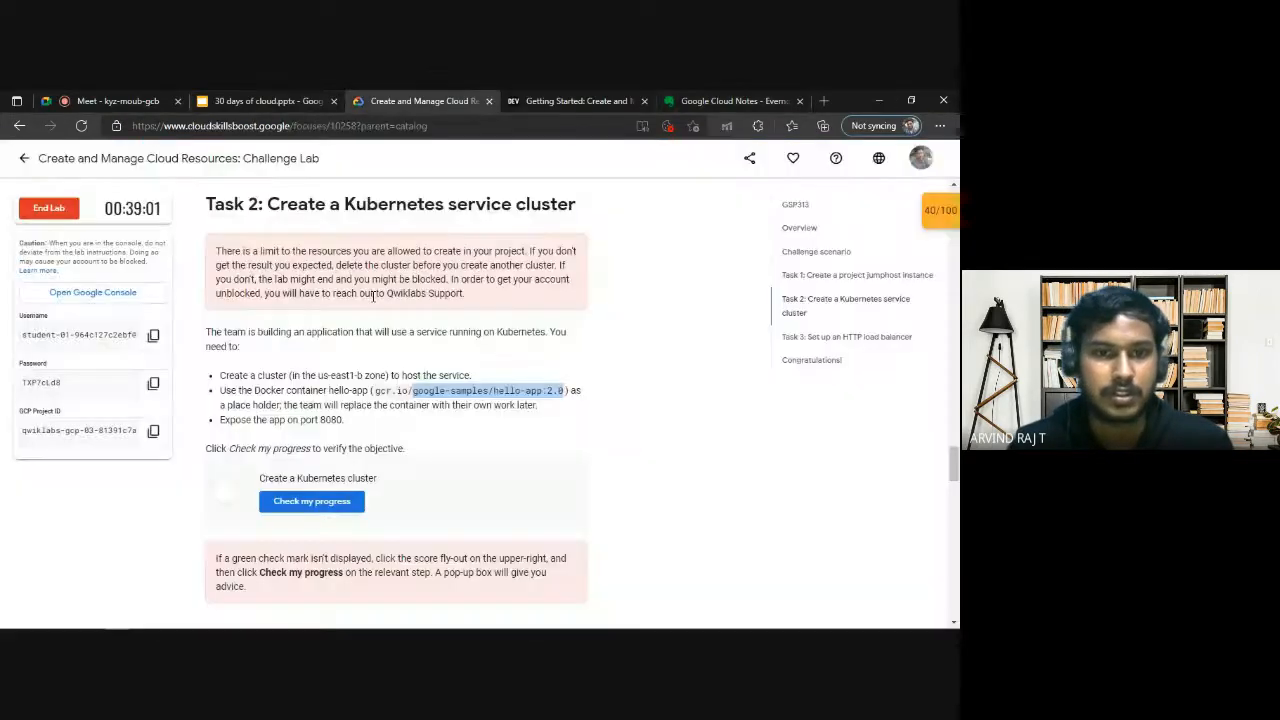
{"action": "scroll", "coordinate": [398, 308], "scroll_direction": "down", "scroll_amount": 2}
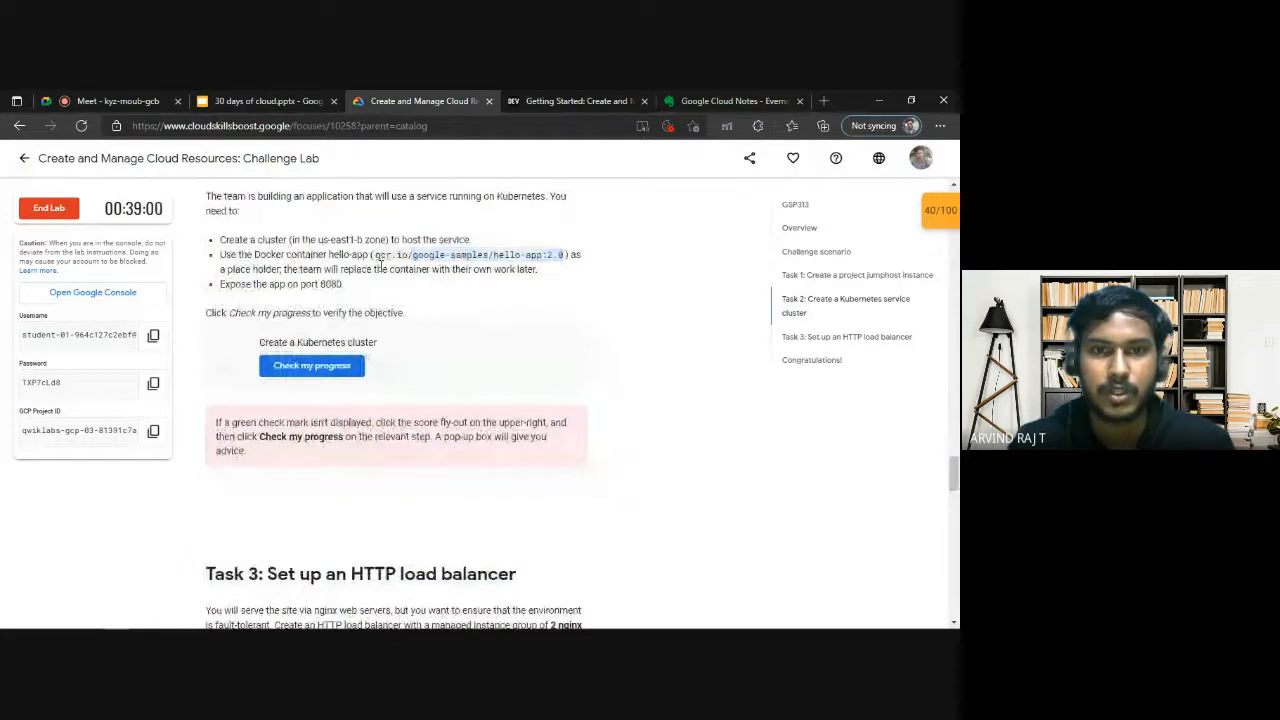
{"action": "left_click", "coordinate": [355, 372]}
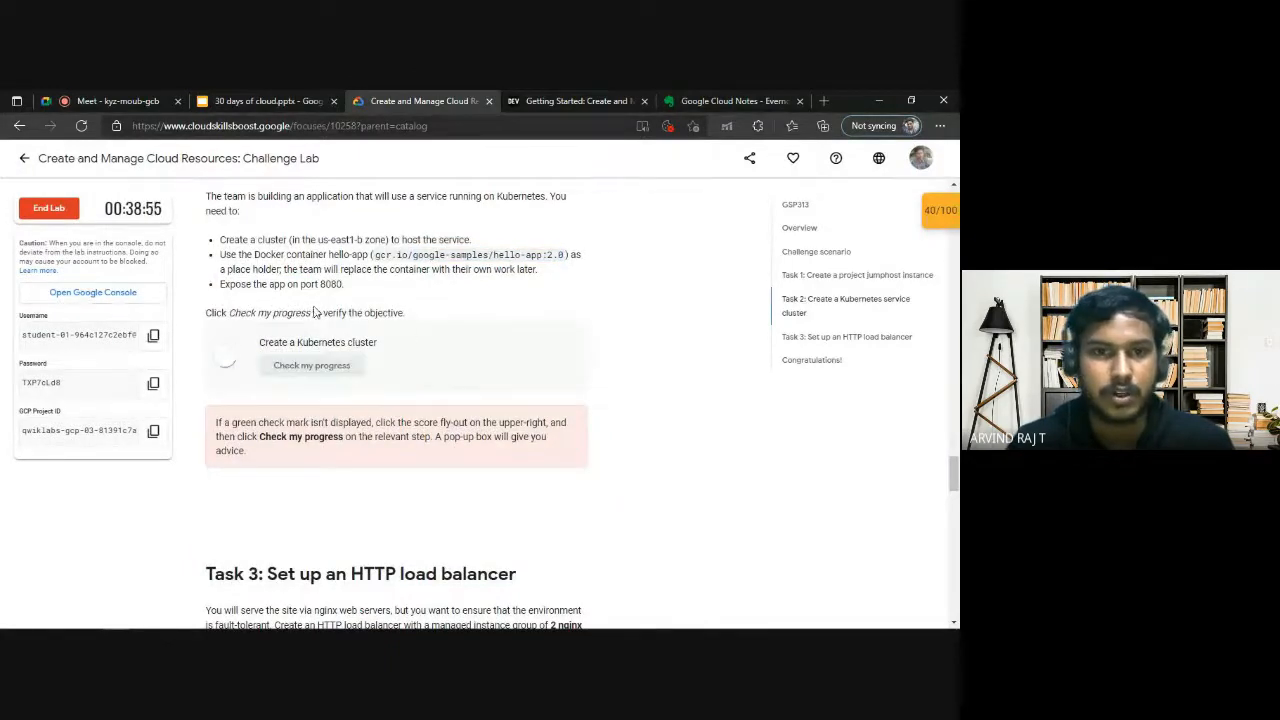
{"action": "scroll", "coordinate": [367, 387], "scroll_direction": "up", "scroll_amount": 1}
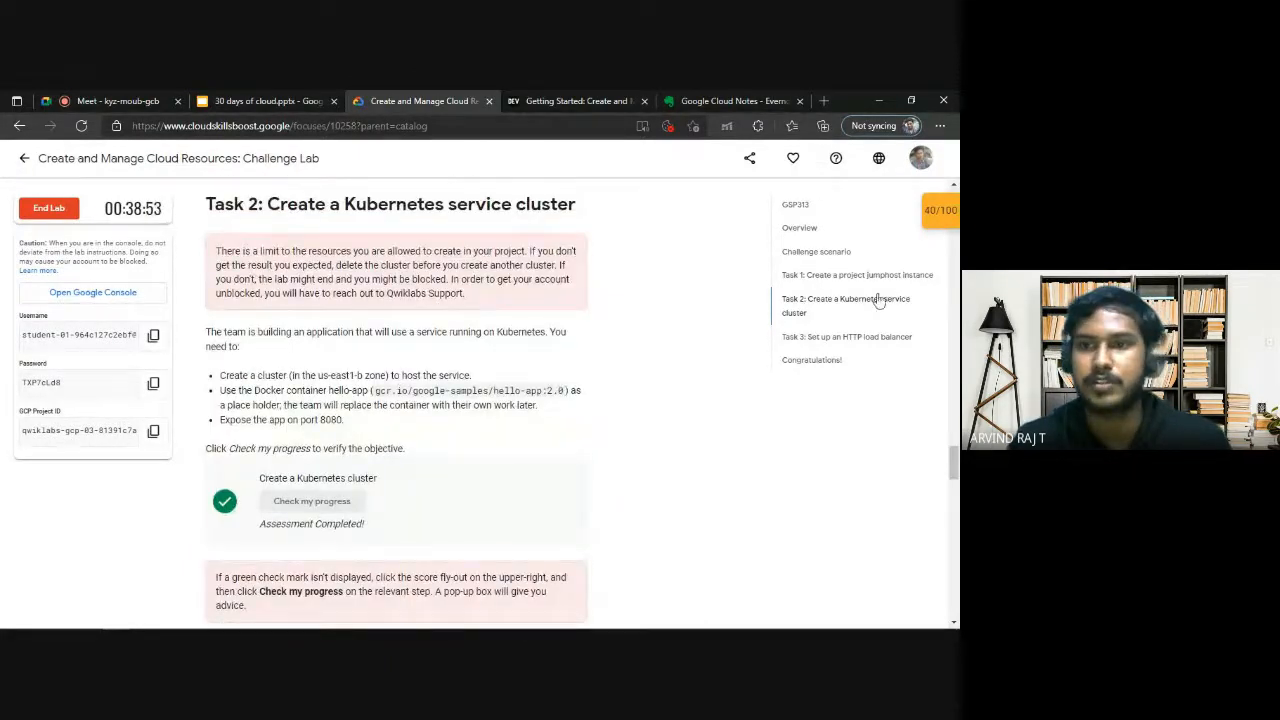
Review the Task 1 jumphost instance and Task 2 Kubernetes service cluster sections, including their progress checks.
{"action": "left_click", "coordinate": [910, 278]}
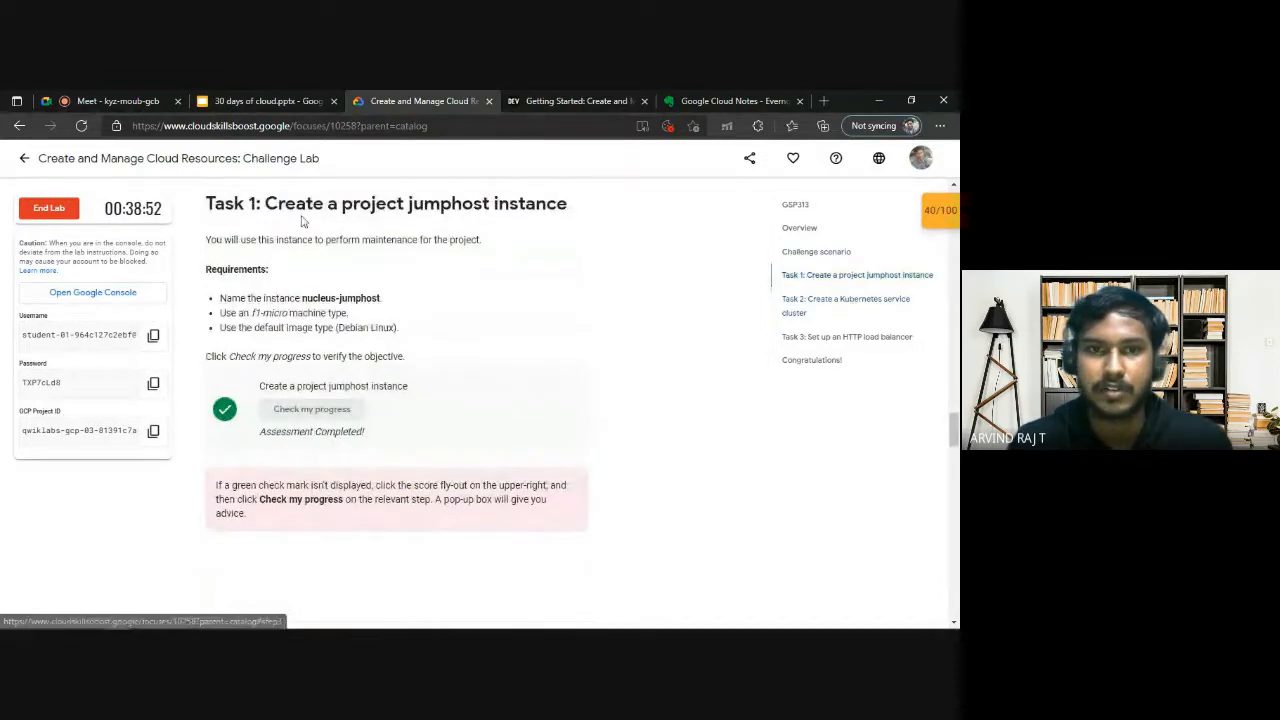
{"action": "left_click_drag", "start_coordinate": [582, 210], "coordinate": [265, 207]}
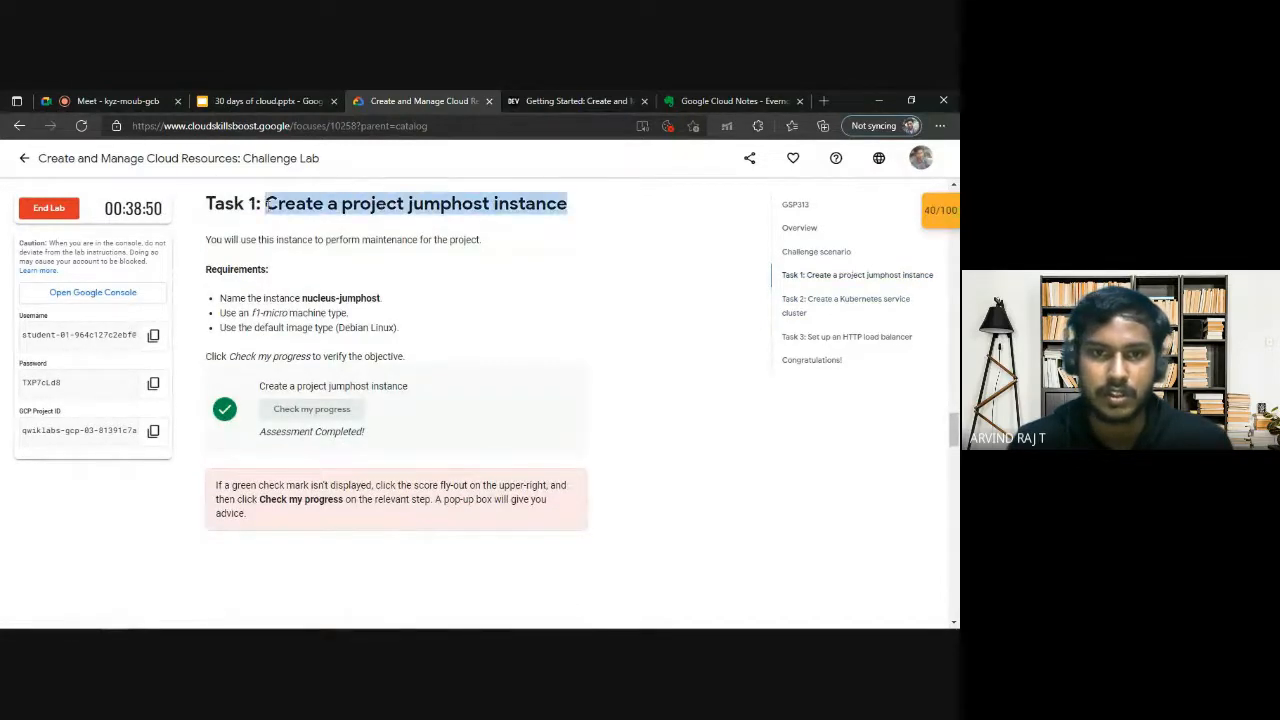
{"action": "left_click", "coordinate": [352, 357]}
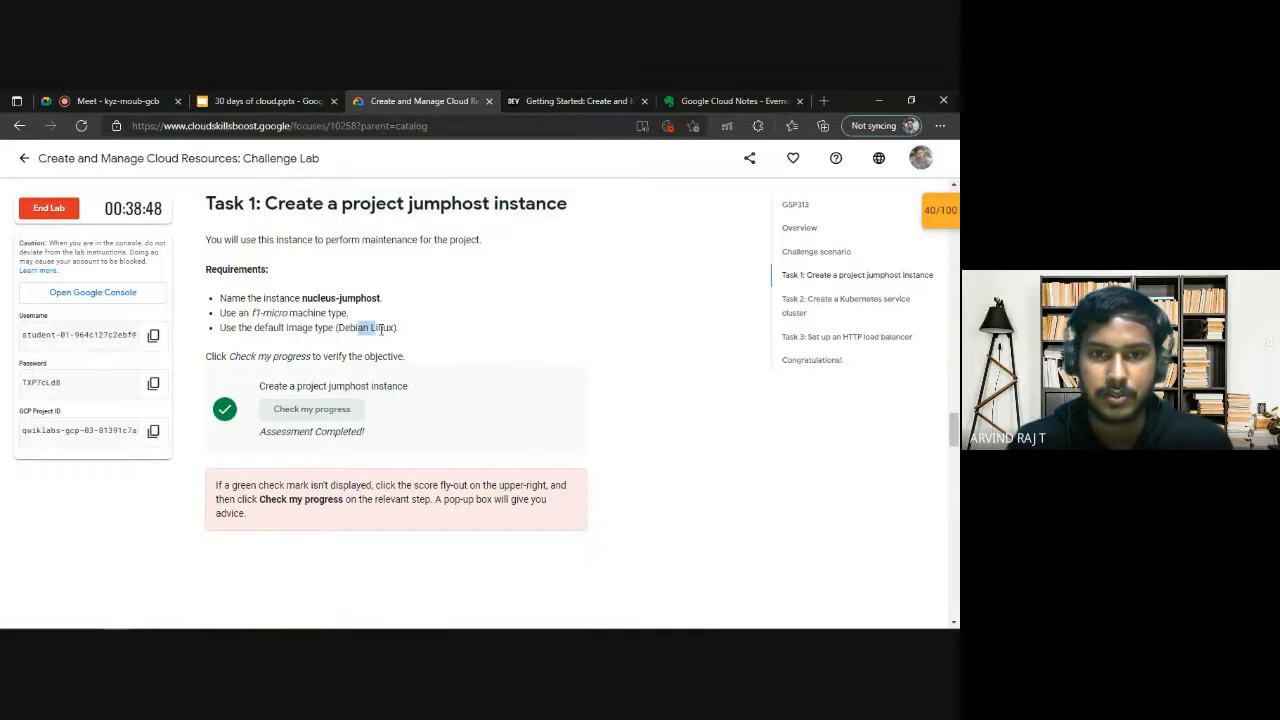
{"action": "scroll", "coordinate": [460, 380], "scroll_direction": "down", "scroll_amount": 5}
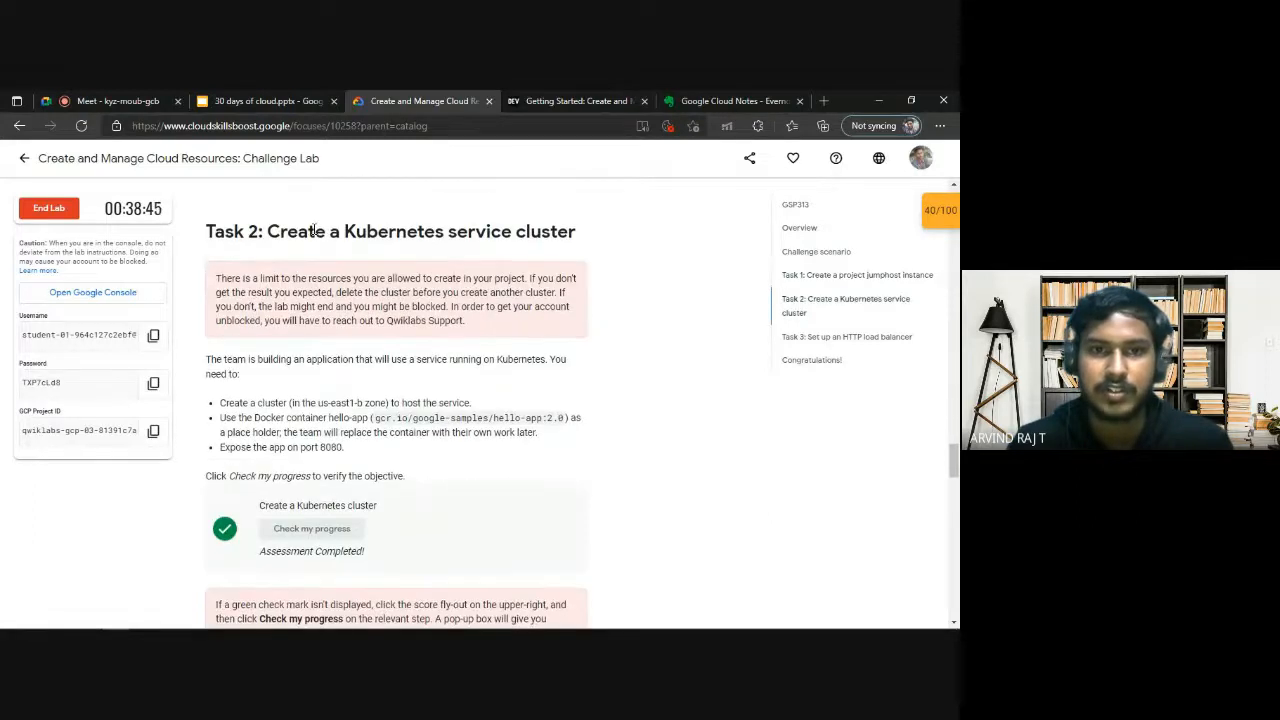
{"action": "left_click_drag", "start_coordinate": [310, 232], "coordinate": [551, 234]}
{"action": "left_click", "coordinate": [619, 374]}
{"action": "scroll", "coordinate": [621, 377], "scroll_direction": "down", "scroll_amount": 1}
{"action": "scroll", "coordinate": [619, 376], "scroll_direction": "down", "scroll_amount": 2}
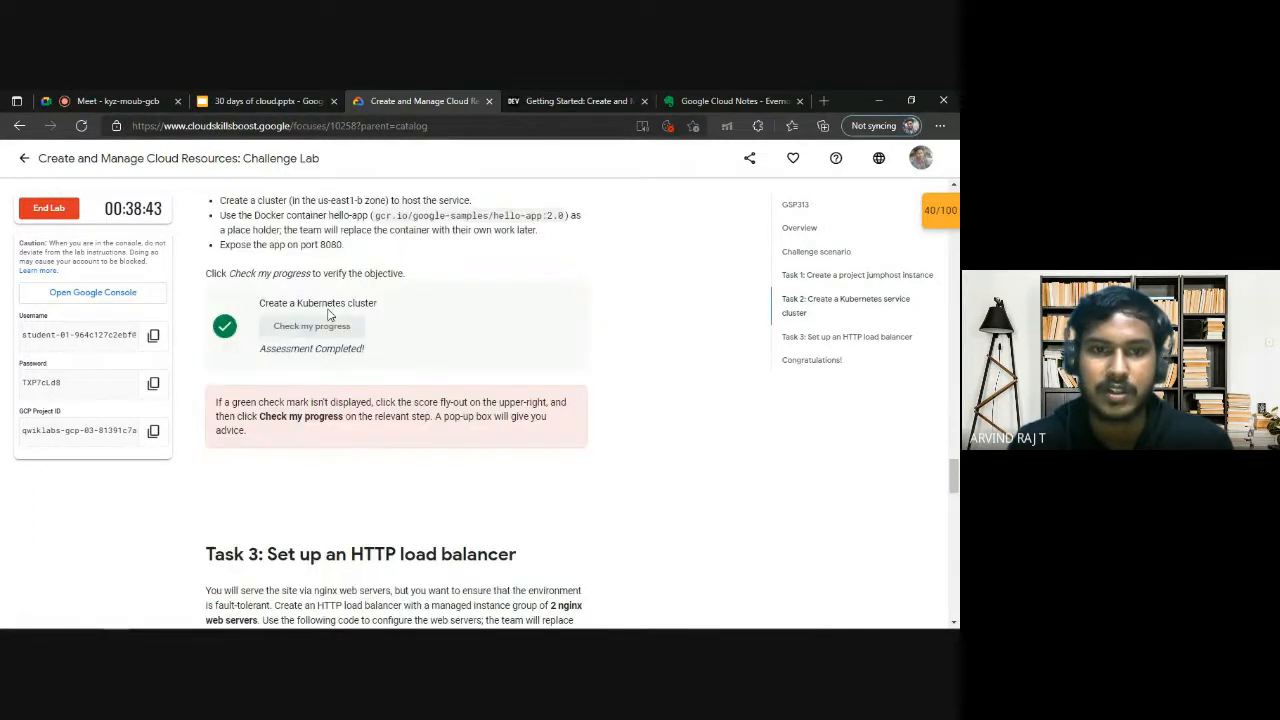
Read the Task 3 HTTP load balancer instructions, including the startup script and the list of resources to create.
{"action": "scroll", "coordinate": [419, 374], "scroll_direction": "down", "scroll_amount": 2}
{"action": "scroll", "coordinate": [419, 374], "scroll_direction": "down", "scroll_amount": 2}
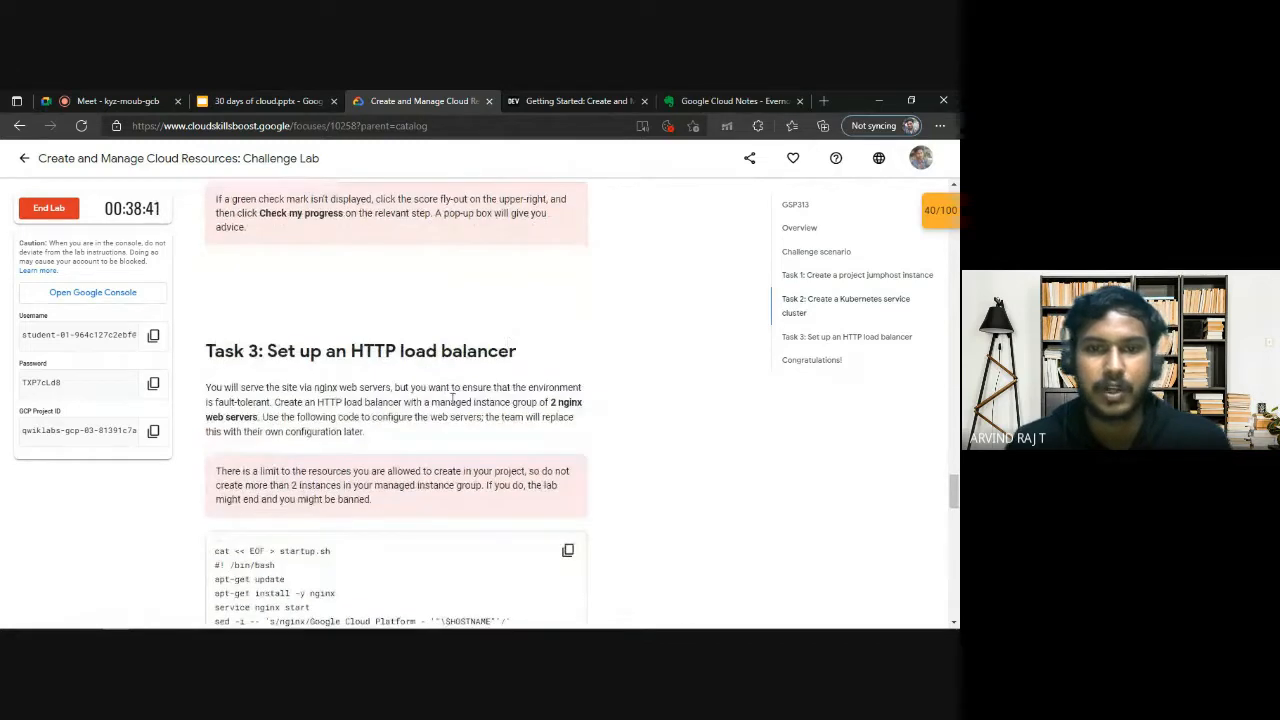
{"action": "scroll", "coordinate": [505, 372], "scroll_direction": "up", "scroll_amount": 1}
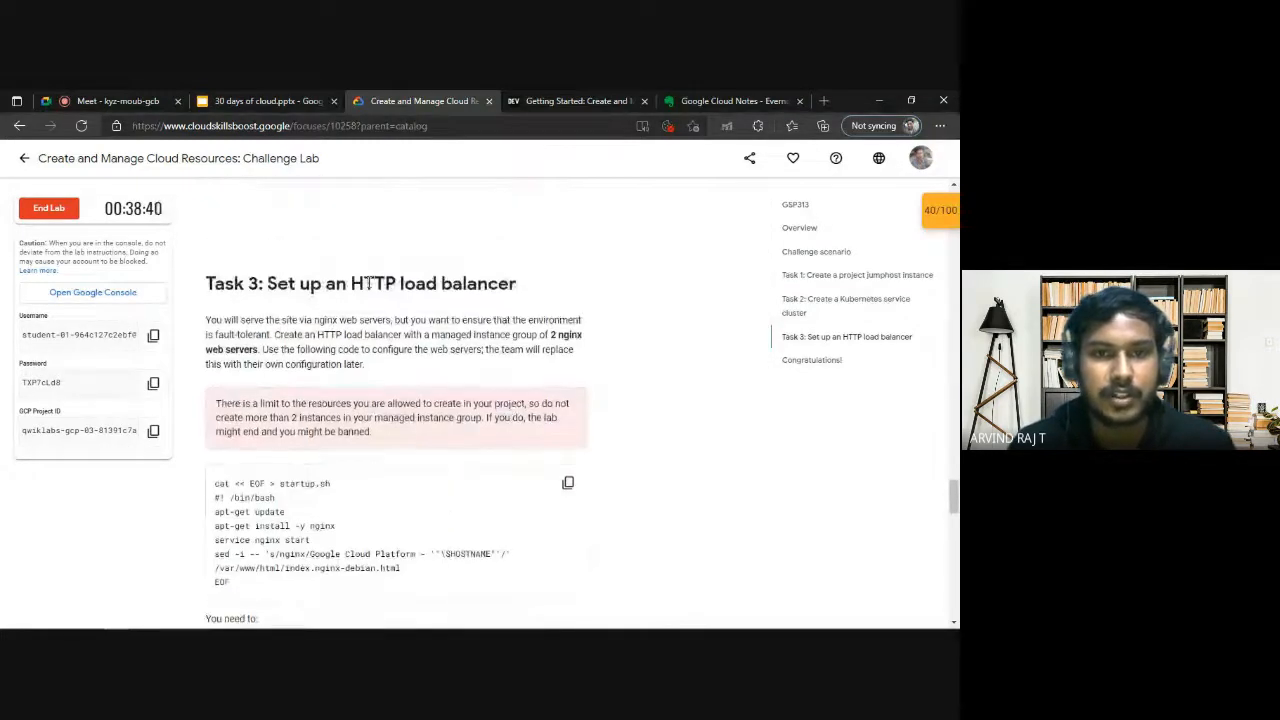
{"action": "scroll", "coordinate": [536, 372], "scroll_direction": "down", "scroll_amount": 3}
{"action": "scroll", "coordinate": [535, 374], "scroll_direction": "down", "scroll_amount": 1}
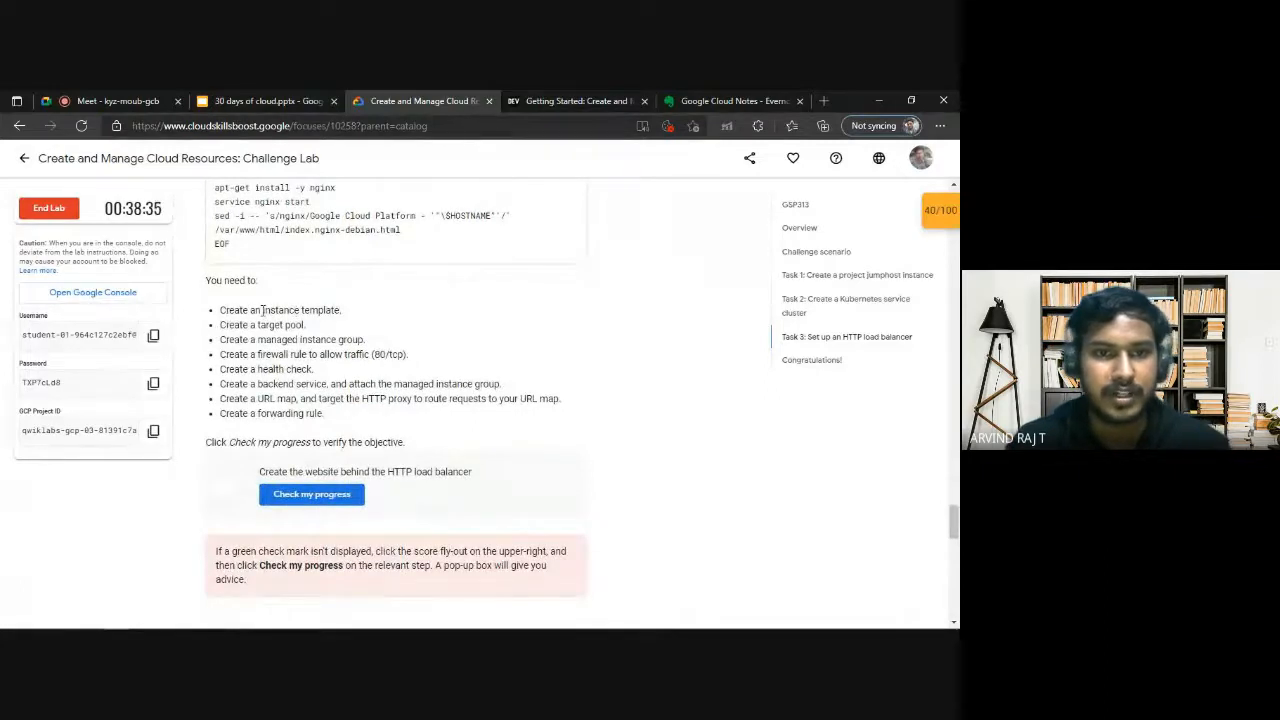
{"action": "scroll", "coordinate": [466, 349], "scroll_direction": "up", "scroll_amount": 1}
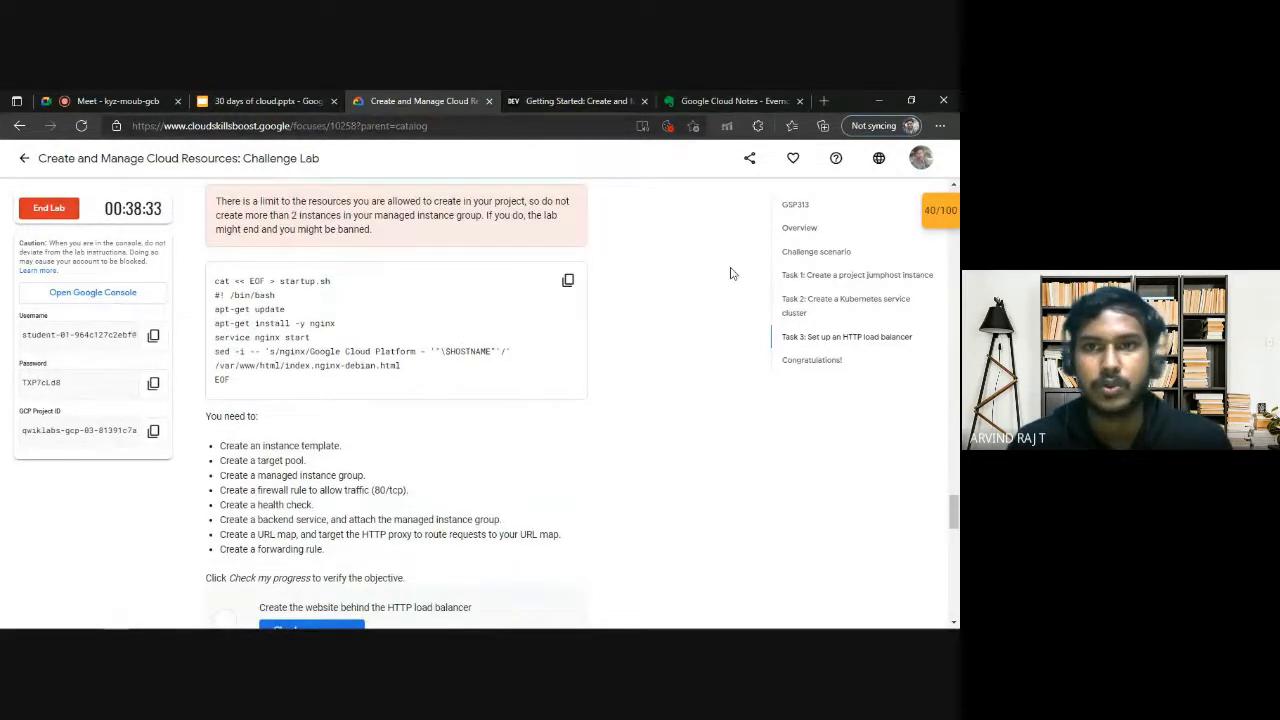
Switch to the Evernote notes and search the note for "instance templ".
{"action": "left_click", "coordinate": [736, 99]}
{"action": "scroll", "coordinate": [390, 348], "scroll_direction": "down", "scroll_amount": 5}
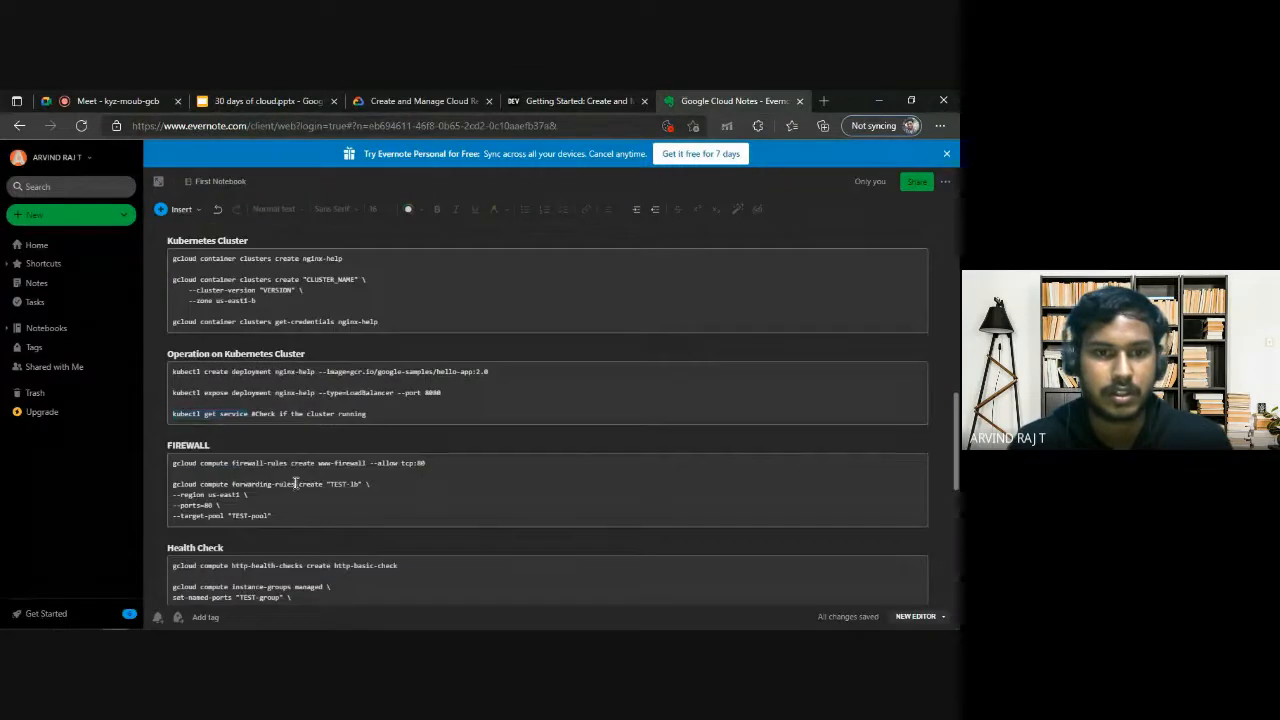
{"action": "key", "text": "ctrl+f"}
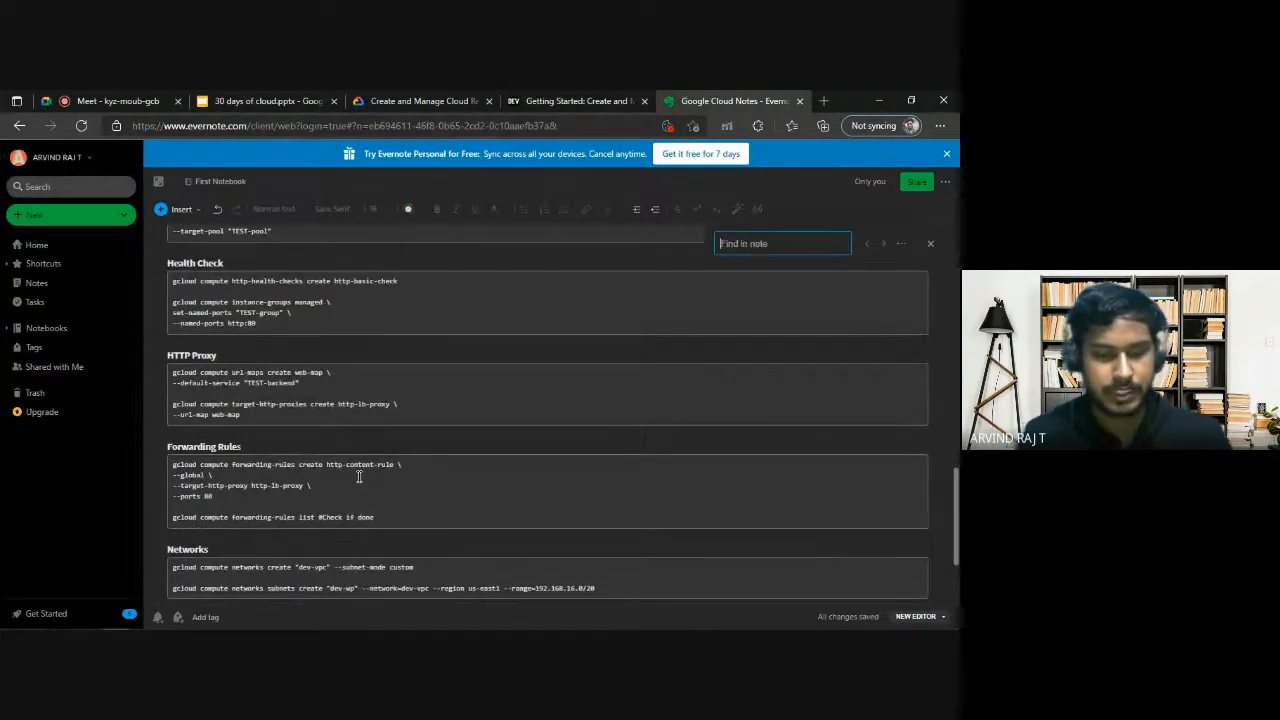
{"action": "type", "text": "instance"}
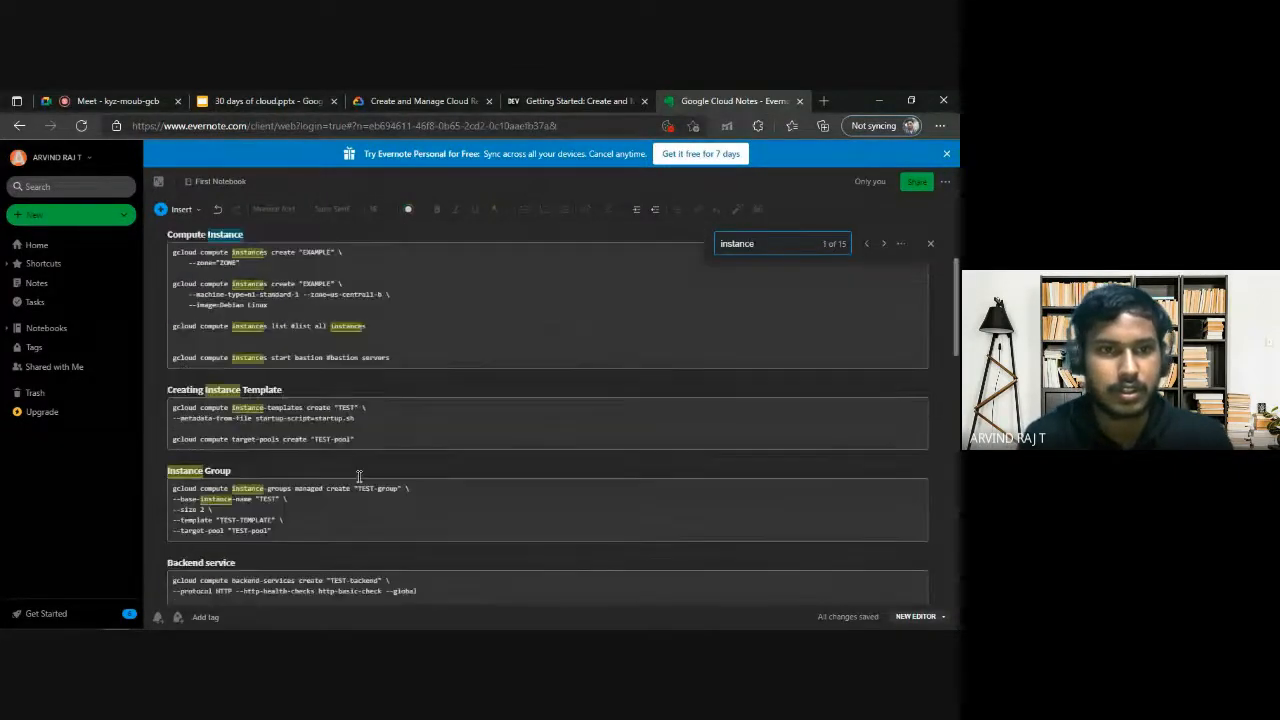
{"action": "key", "text": "Return"}
{"action": "type", "text": "templ"}
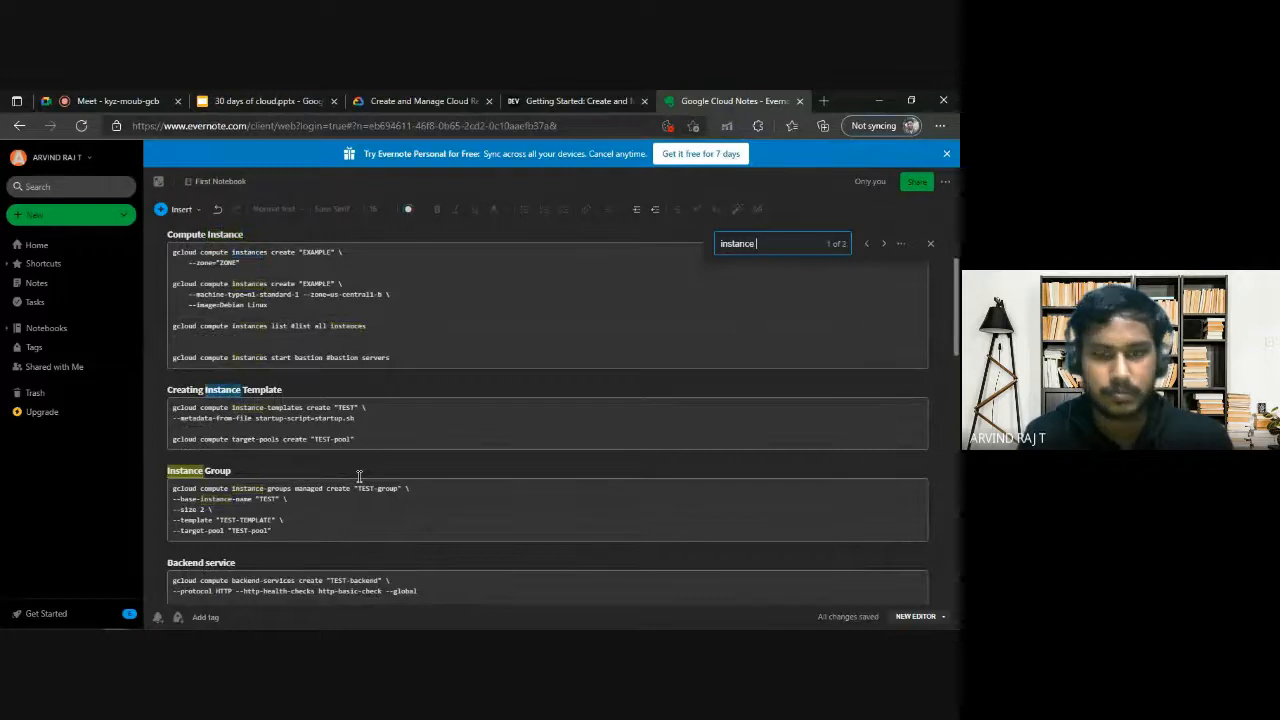
Replace the "TEST" placeholder in the instance-templates create command with nginx, consulting the lab's Task 3 startup script for the name.
{"action": "left_click", "coordinate": [408, 429]}
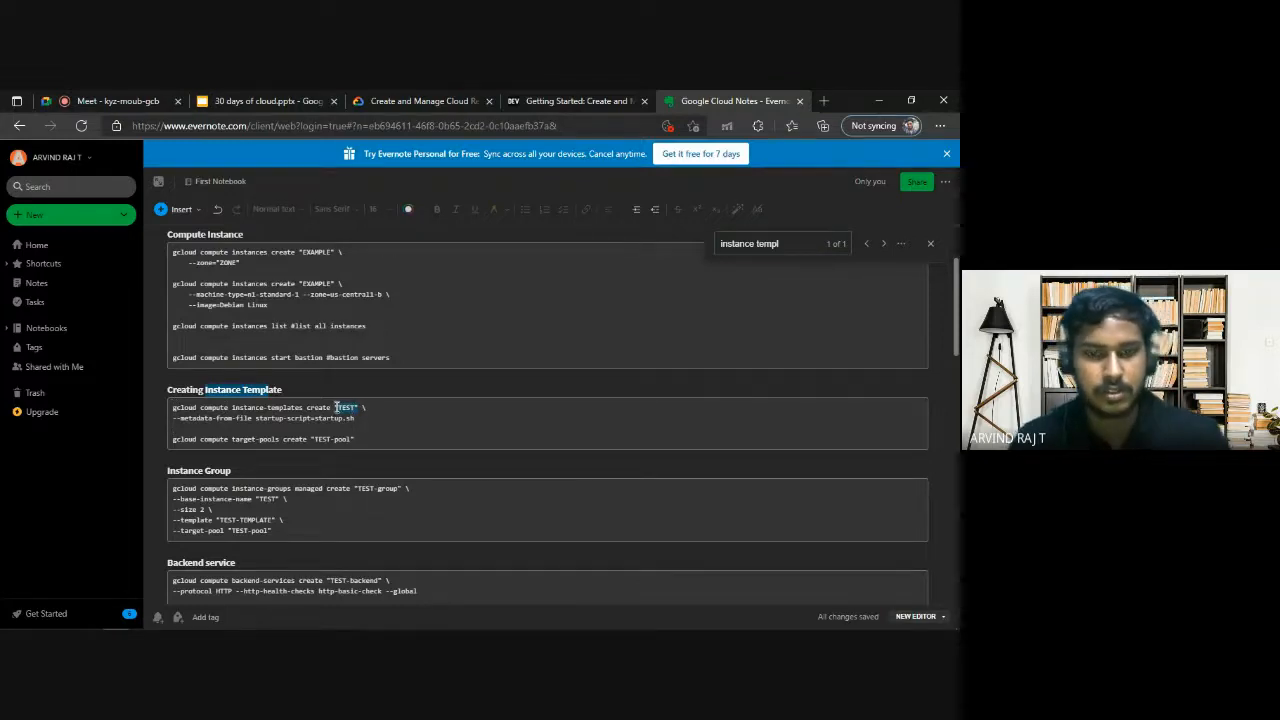
{"action": "key", "text": "BackSpace"}
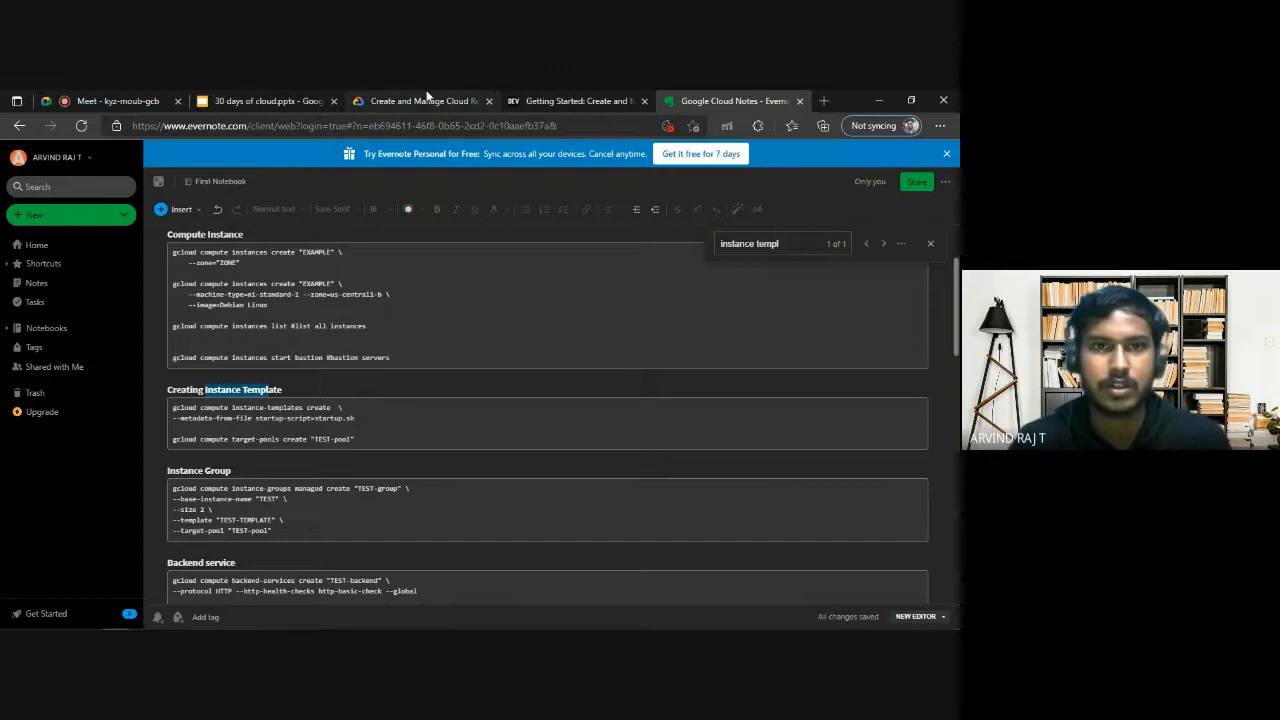
{"action": "left_click", "coordinate": [400, 100]}
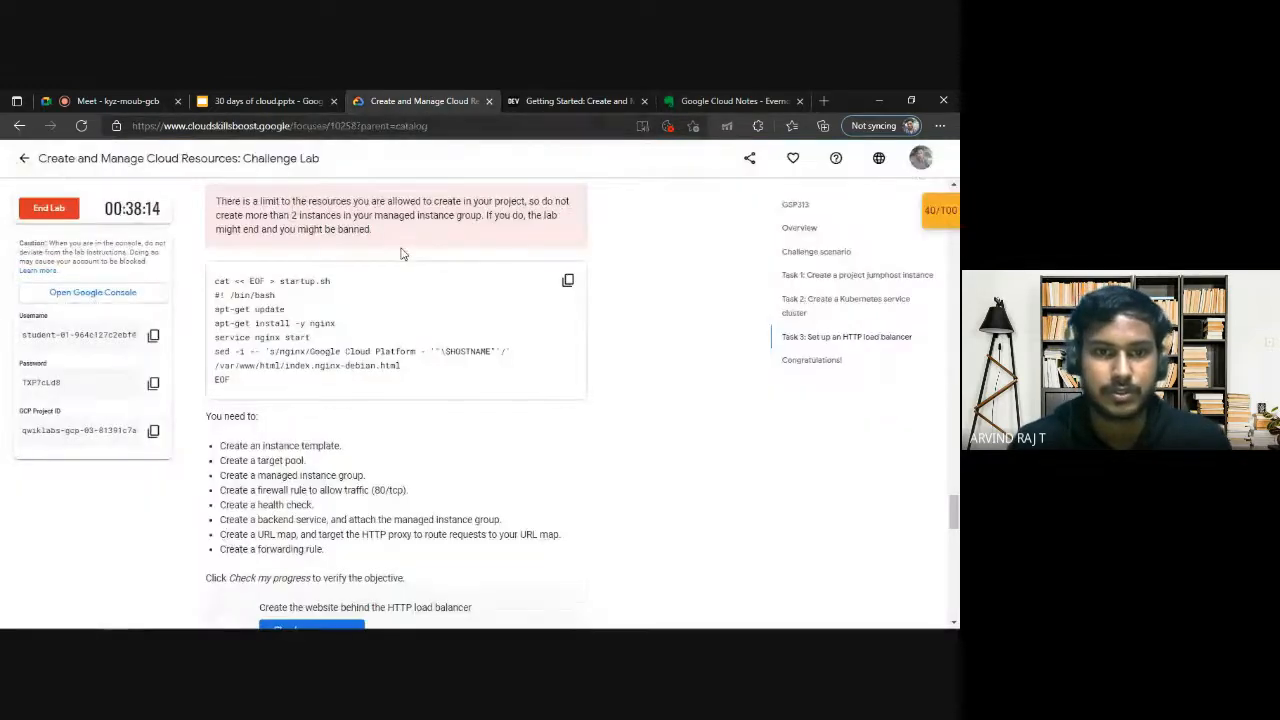
{"action": "scroll", "coordinate": [320, 480], "scroll_direction": "up", "scroll_amount": 3}
{"action": "left_click_drag", "start_coordinate": [310, 526], "coordinate": [339, 528]}
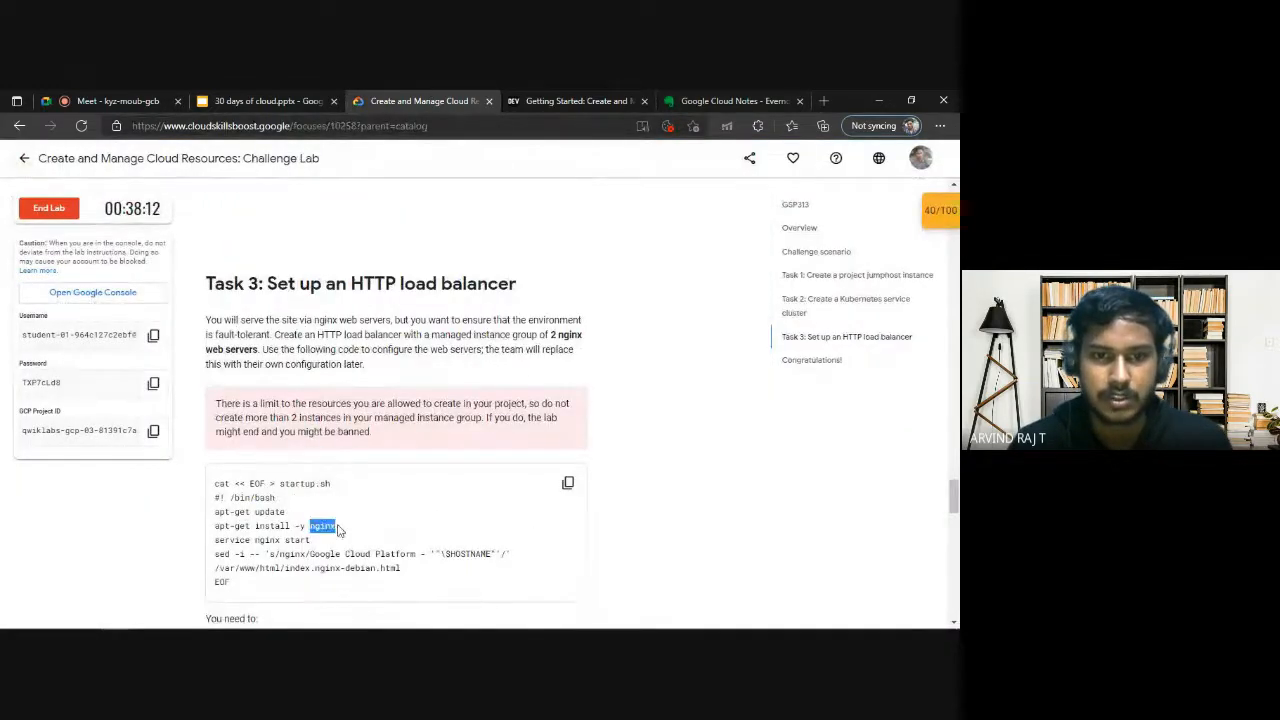
{"action": "left_click", "coordinate": [340, 529]}
{"action": "left_click", "coordinate": [721, 102]}
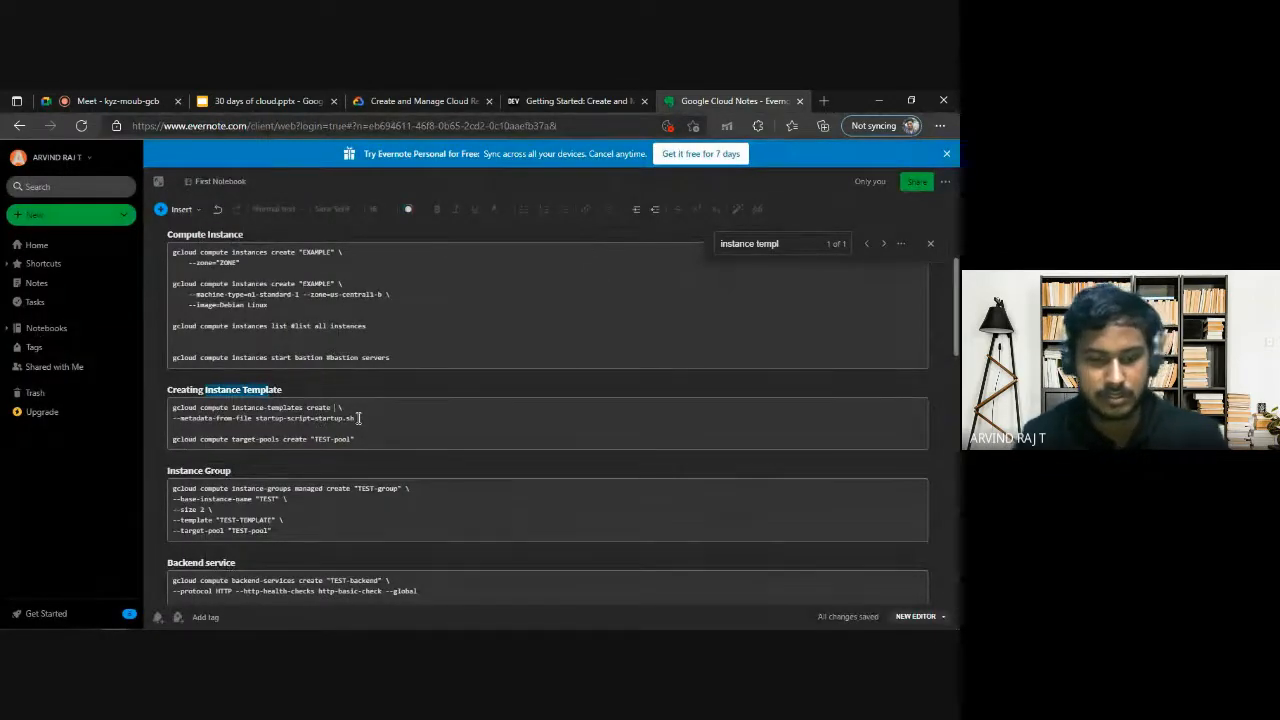
{"action": "type", "text": "nginx"}
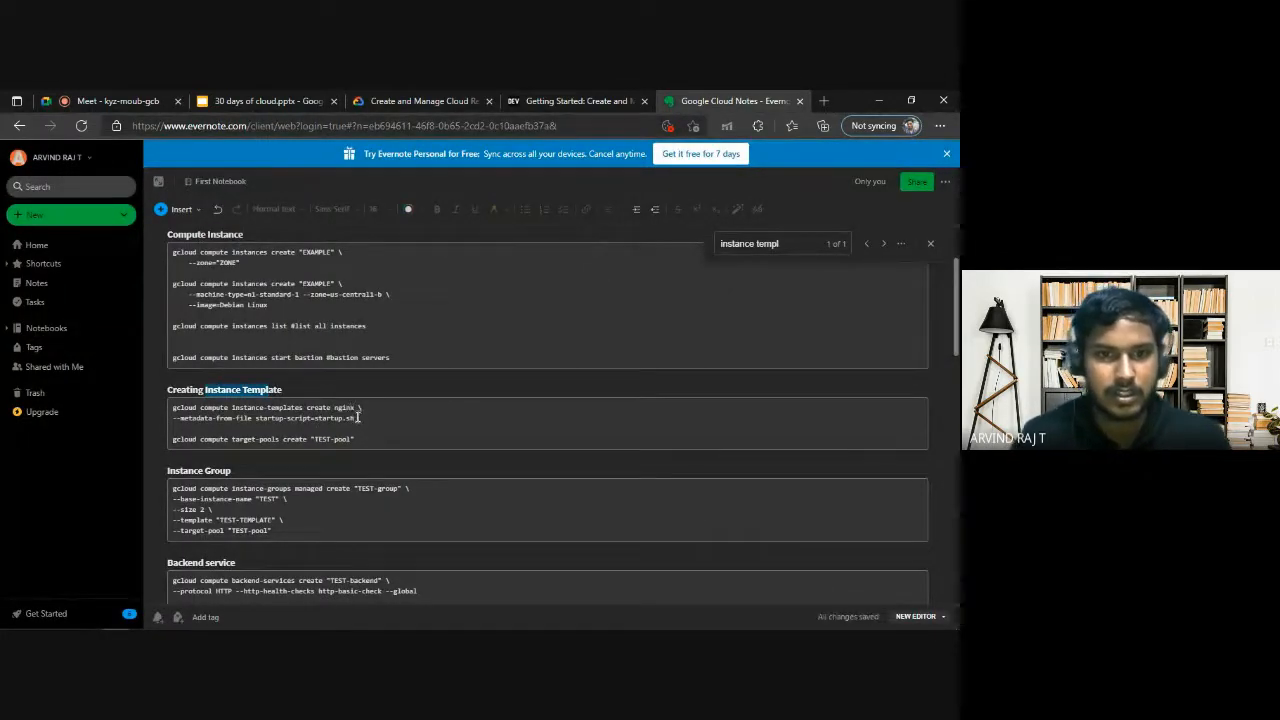
Try to run gcloud compute instance-templates create nginx with --metadata-from-file startup-script=startup.sh in Cloud Shell, copied from the notes.
{"action": "left_click_drag", "start_coordinate": [368, 419], "coordinate": [168, 414]}
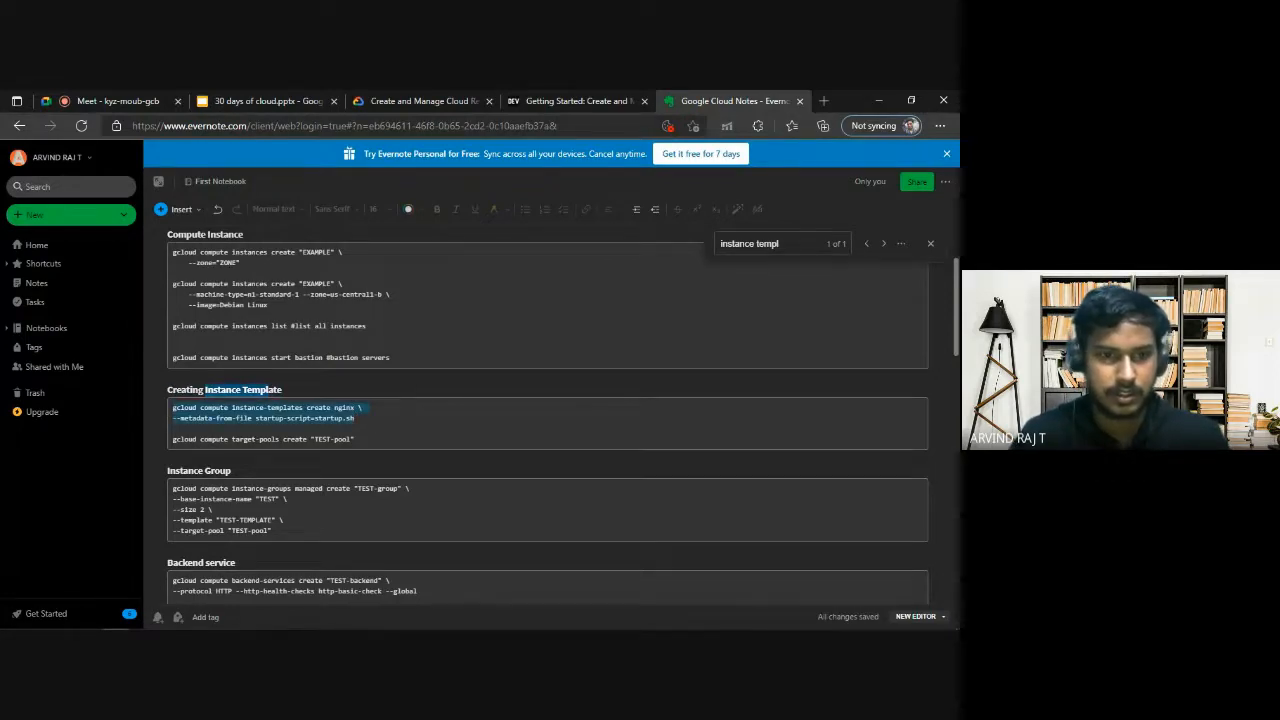
{"action": "mouse_move", "coordinate": [142, 624]}
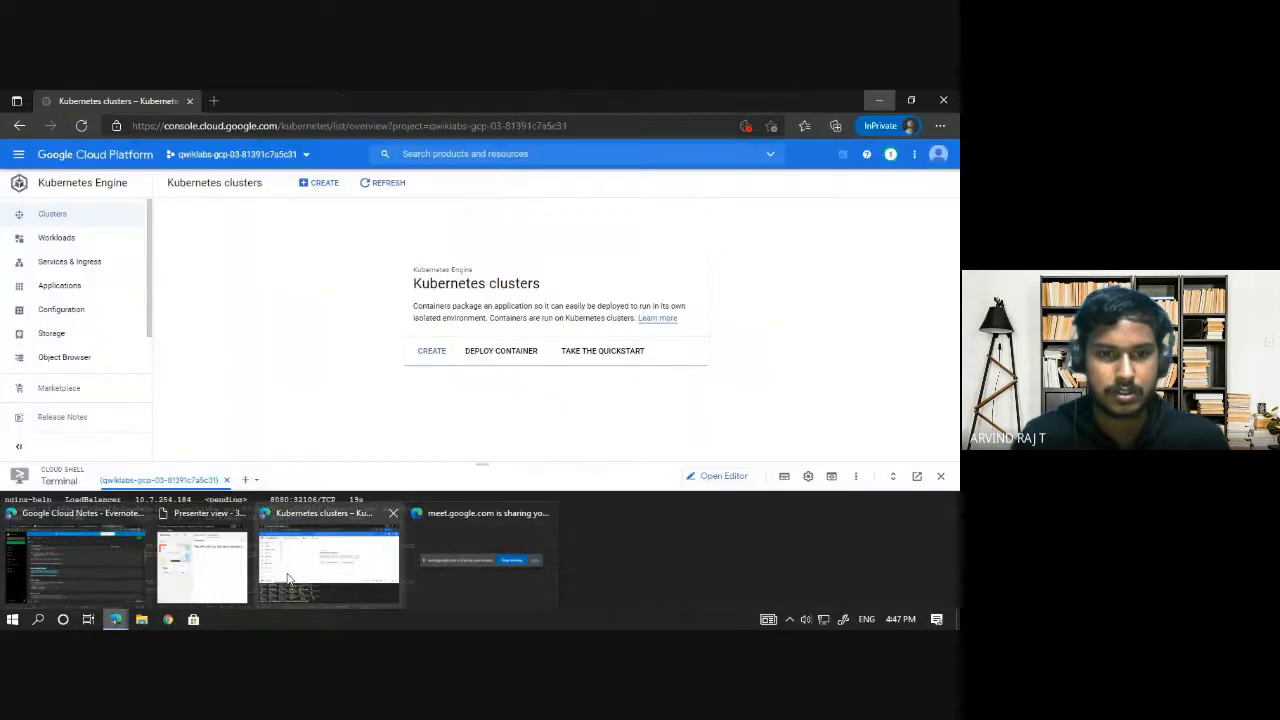
{"action": "left_click", "coordinate": [400, 578]}
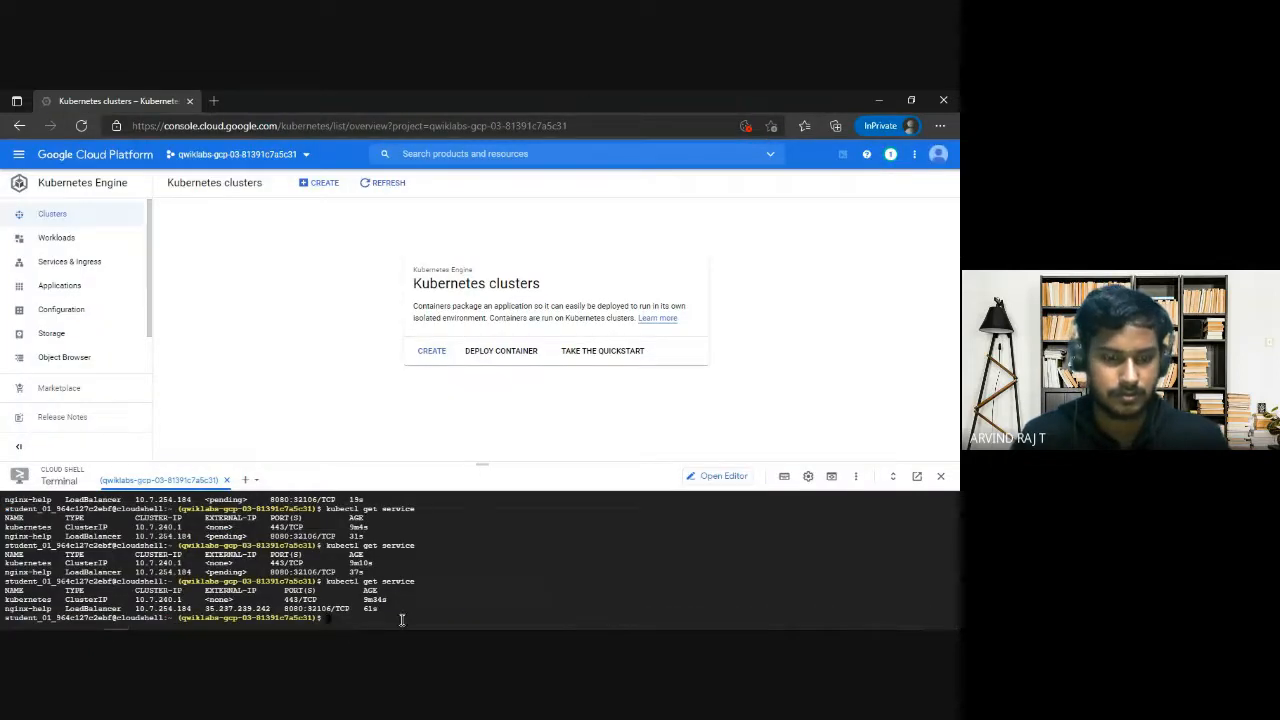
{"action": "type", "text": "gcloud compute instance-templates create nginx \\"}
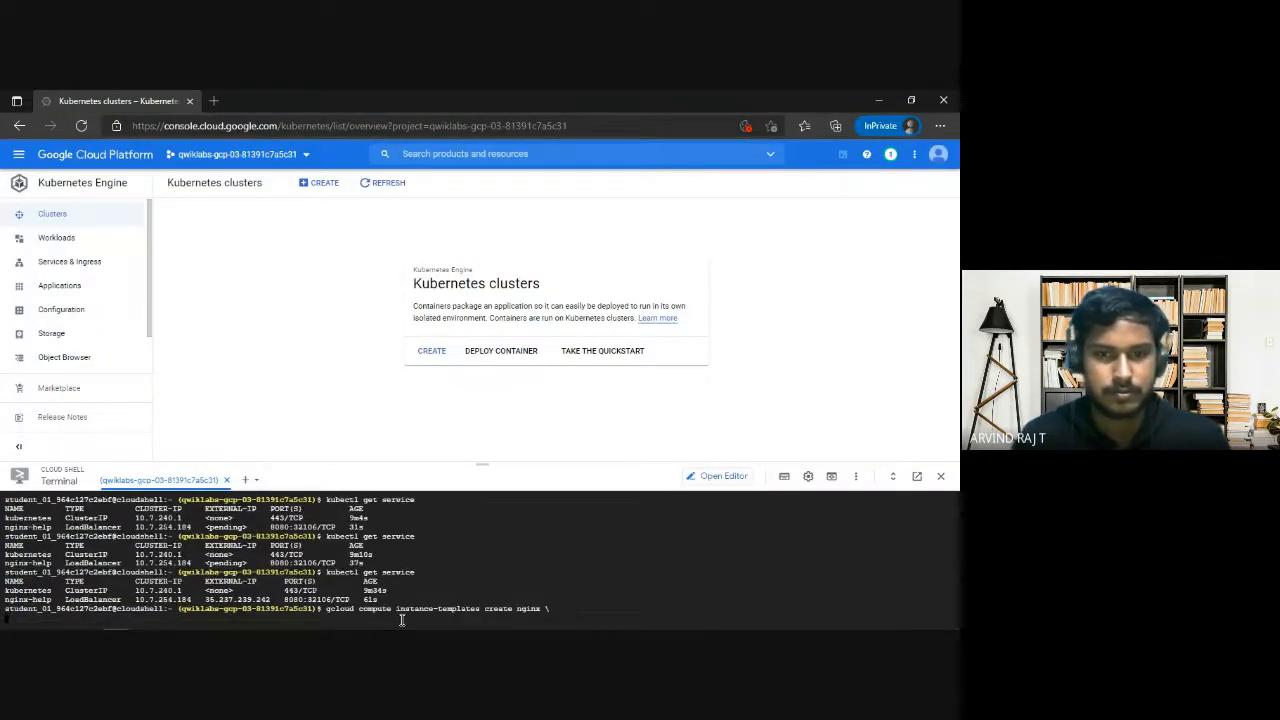
{"action": "type", "text": "--metadata-from-file startup-script=startup.sh"}
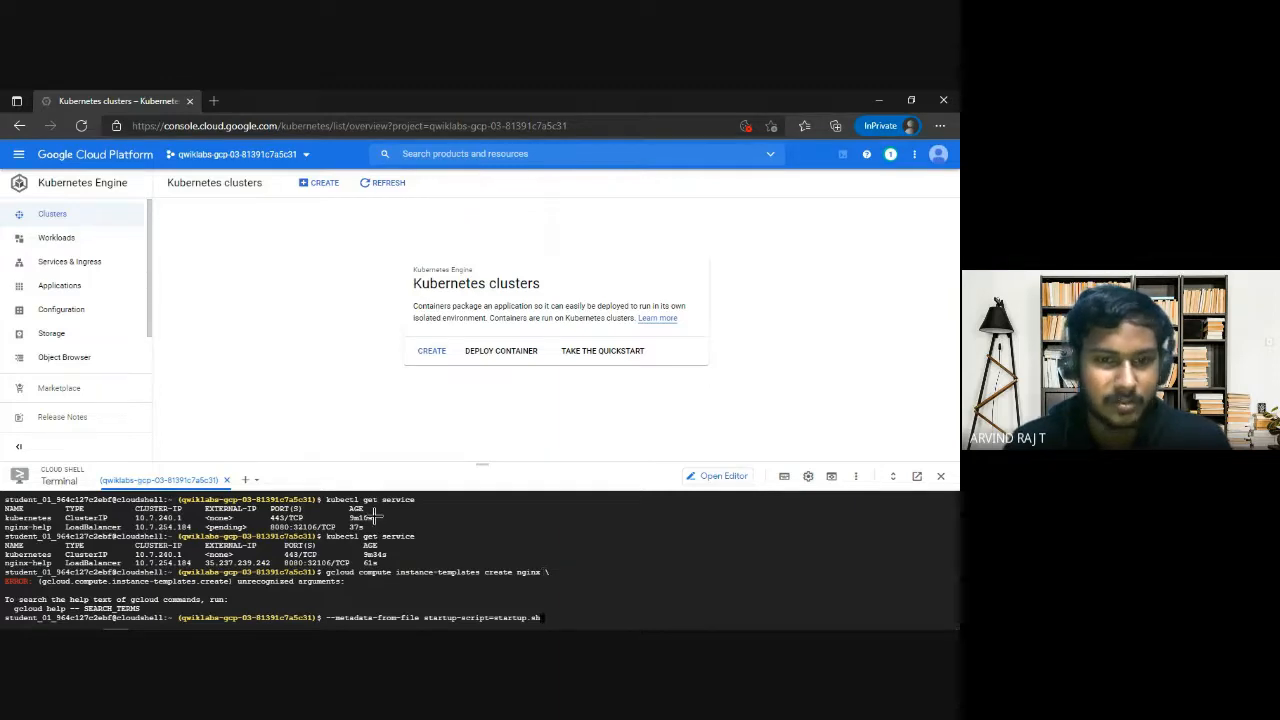
Copy the complete two-line instance-templates create nginx command from the Evernote notes and try to run it again in Cloud Shell.
{"action": "key", "text": "alt+Tab"}
{"action": "left_click", "coordinate": [377, 417]}
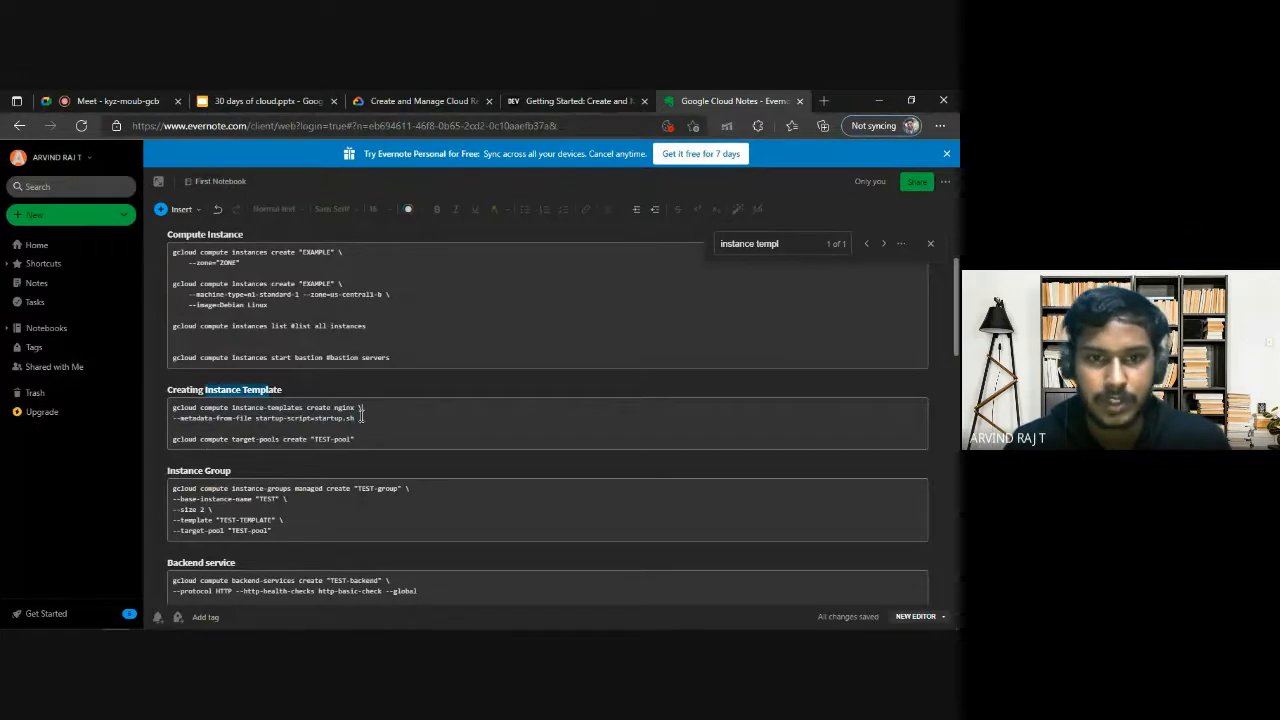
{"action": "left_click_drag", "start_coordinate": [363, 413], "coordinate": [171, 406]}
{"action": "key", "text": "ctrl+c"}
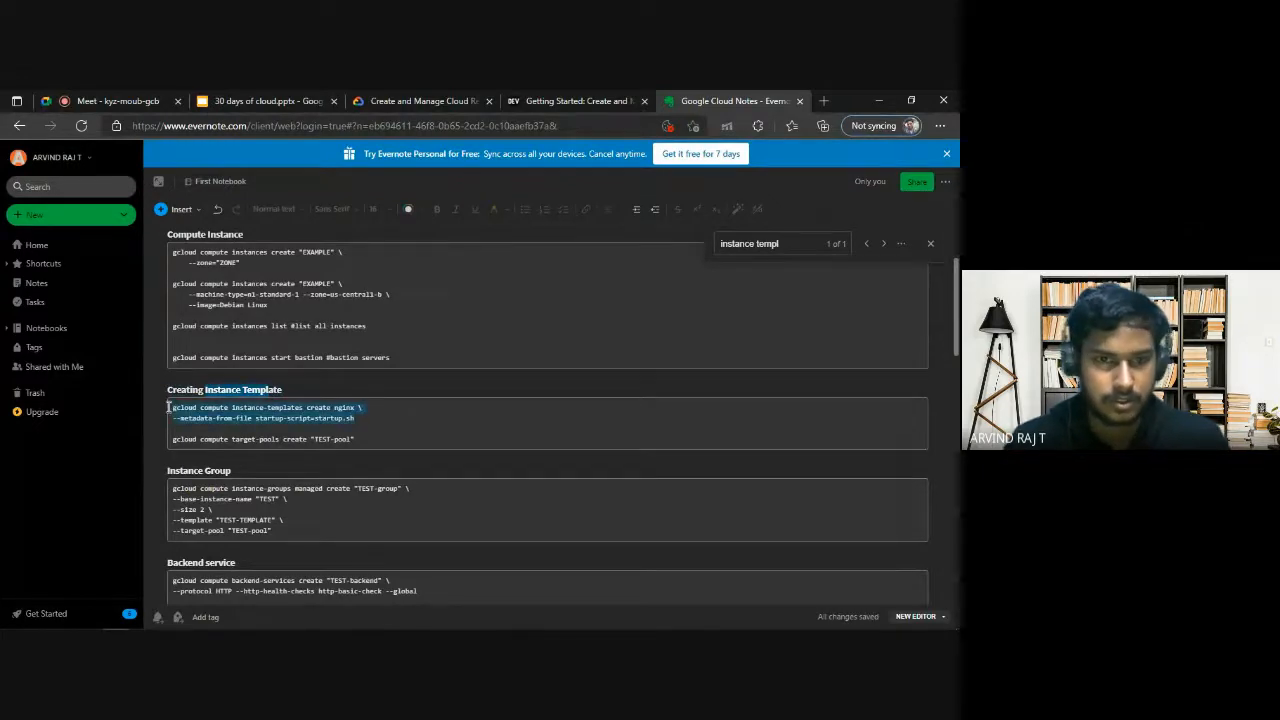
{"action": "key", "text": "alt+Tab"}
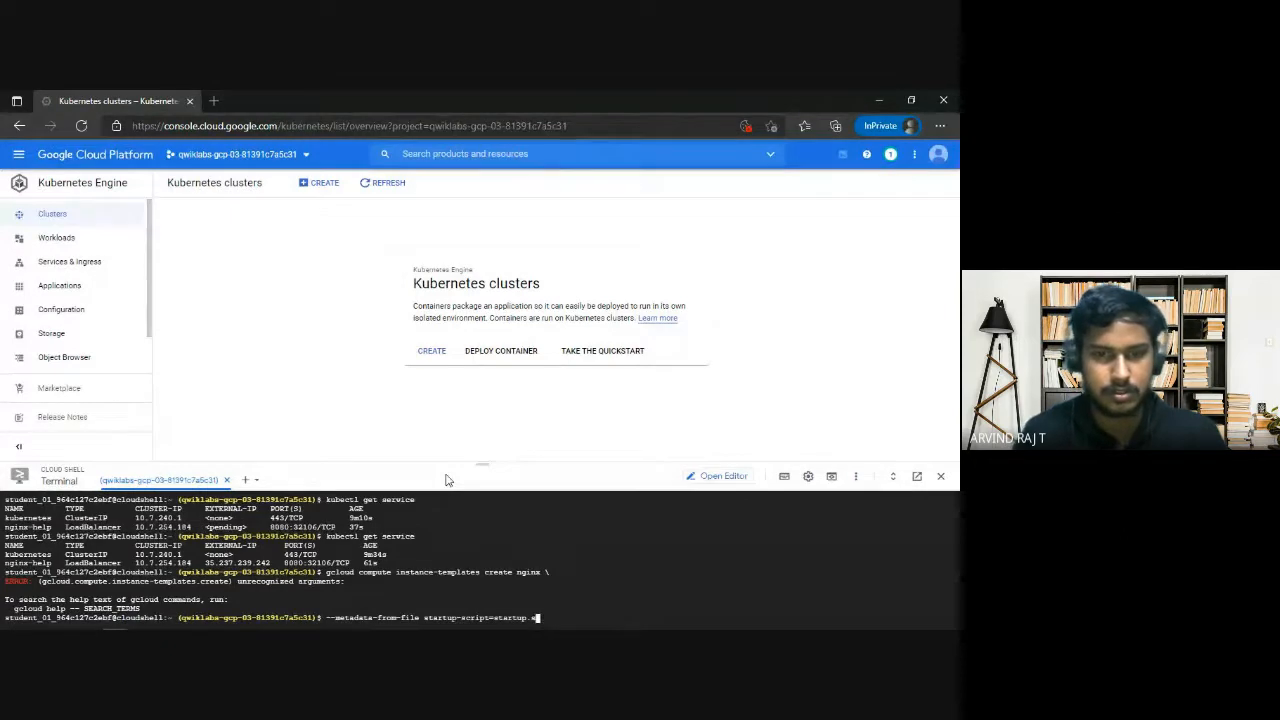
{"action": "key", "text": "BackSpace"}
{"action": "key", "text": "BackSpace"}
{"action": "key", "text": "BackSpace"}
{"action": "key", "text": "BackSpace"}
{"action": "key", "text": "BackSpace"}
{"action": "key", "text": "BackSpace"}
{"action": "key", "text": "BackSpace"}
{"action": "key", "text": "BackSpace"}
{"action": "key", "text": "BackSpace"}
{"action": "key", "text": "BackSpace"}
{"action": "key", "text": "BackSpace"}
{"action": "key", "text": "BackSpace"}
{"action": "key", "text": "BackSpace"}
{"action": "key", "text": "BackSpace"}
{"action": "key", "text": "BackSpace"}
{"action": "key", "text": "BackSpace"}
{"action": "key", "text": "BackSpace"}
{"action": "key", "text": "BackSpace"}
{"action": "key", "text": "BackSpace"}
{"action": "key", "text": "BackSpace"}
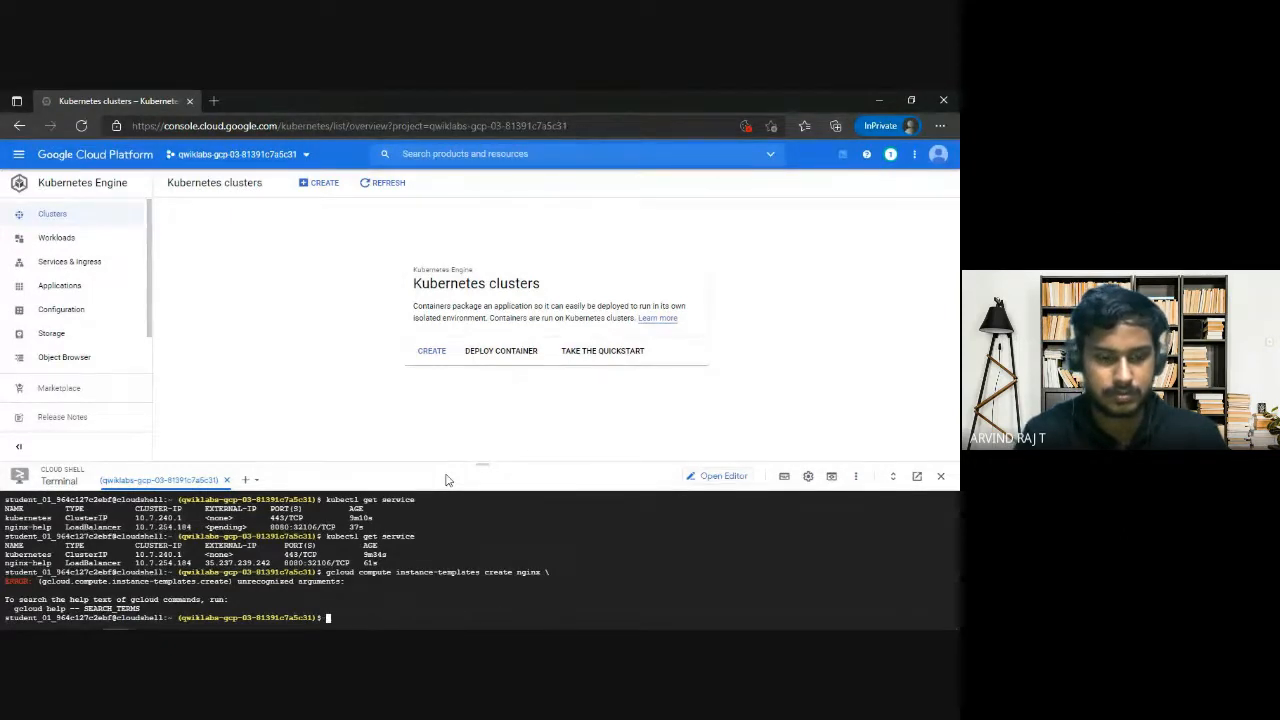
{"action": "key", "text": "ctrl+v"}
{"action": "key", "text": "Return"}
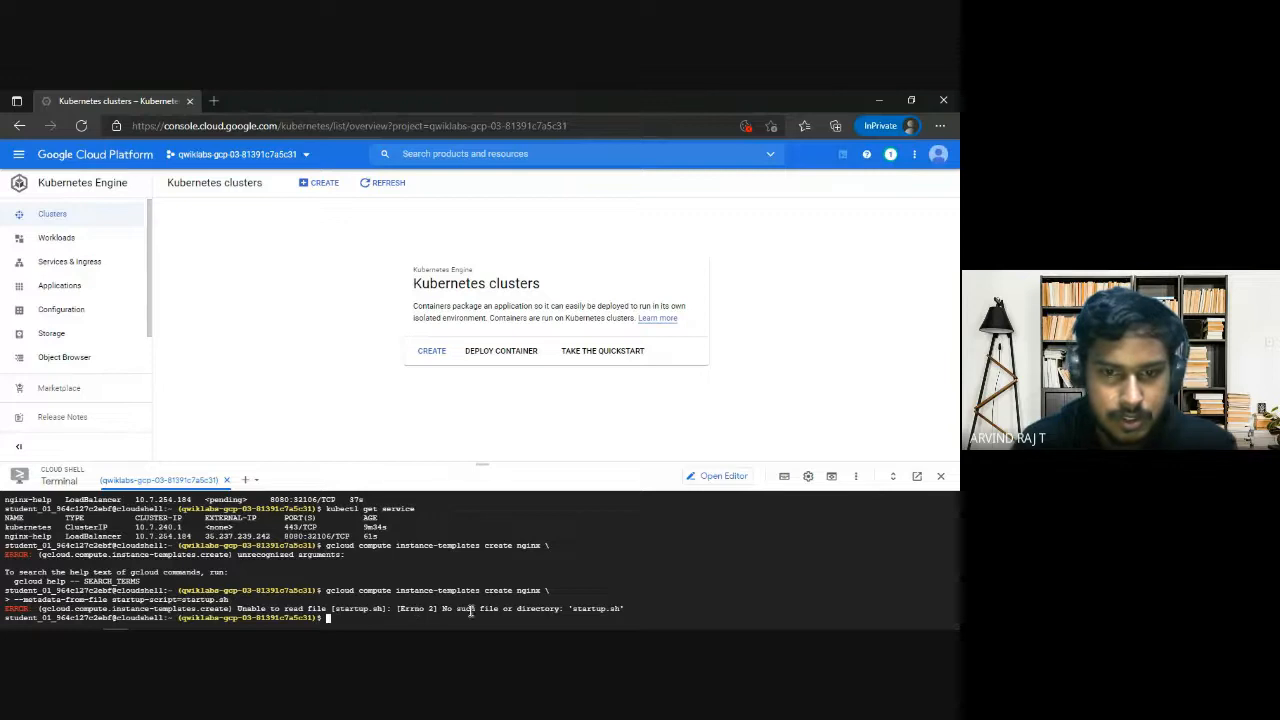
{"action": "left_click_drag", "start_coordinate": [467, 610], "coordinate": [586, 610]}
{"action": "key", "text": "ctrl+c"}
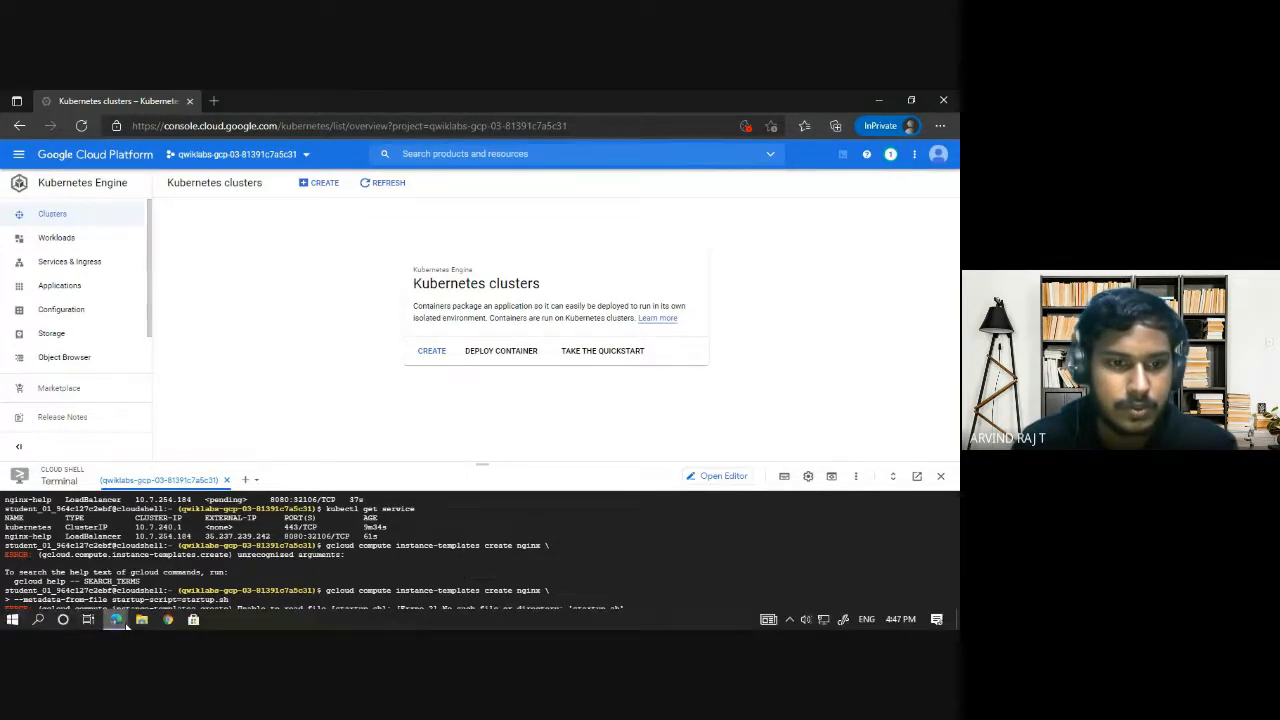
Switch to the DEV article and examine its Task 3 section on creating the startup.sh file.
{"action": "left_click", "coordinate": [115, 619]}
{"action": "left_click", "coordinate": [132, 549]}
{"action": "left_click", "coordinate": [575, 101]}
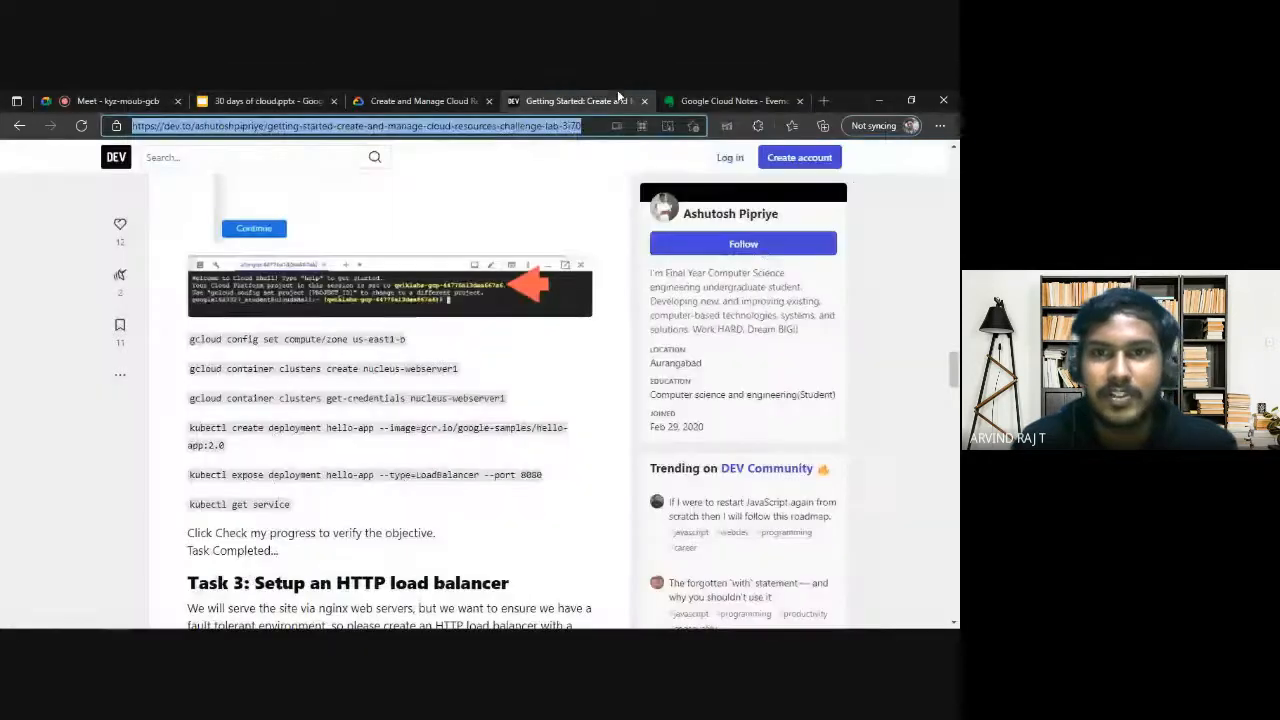
{"action": "left_click", "coordinate": [488, 440]}
{"action": "scroll", "coordinate": [491, 437], "scroll_direction": "down", "scroll_amount": 7}
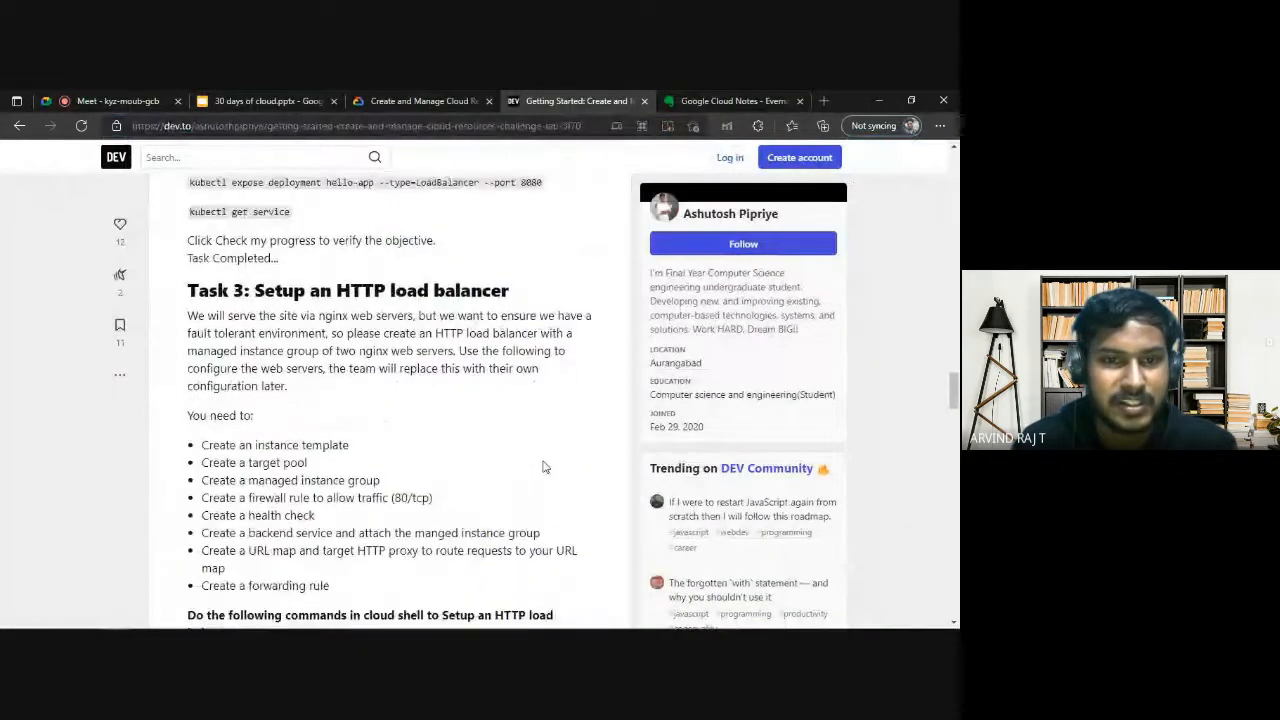
{"action": "scroll", "coordinate": [544, 466], "scroll_direction": "down", "scroll_amount": 1}
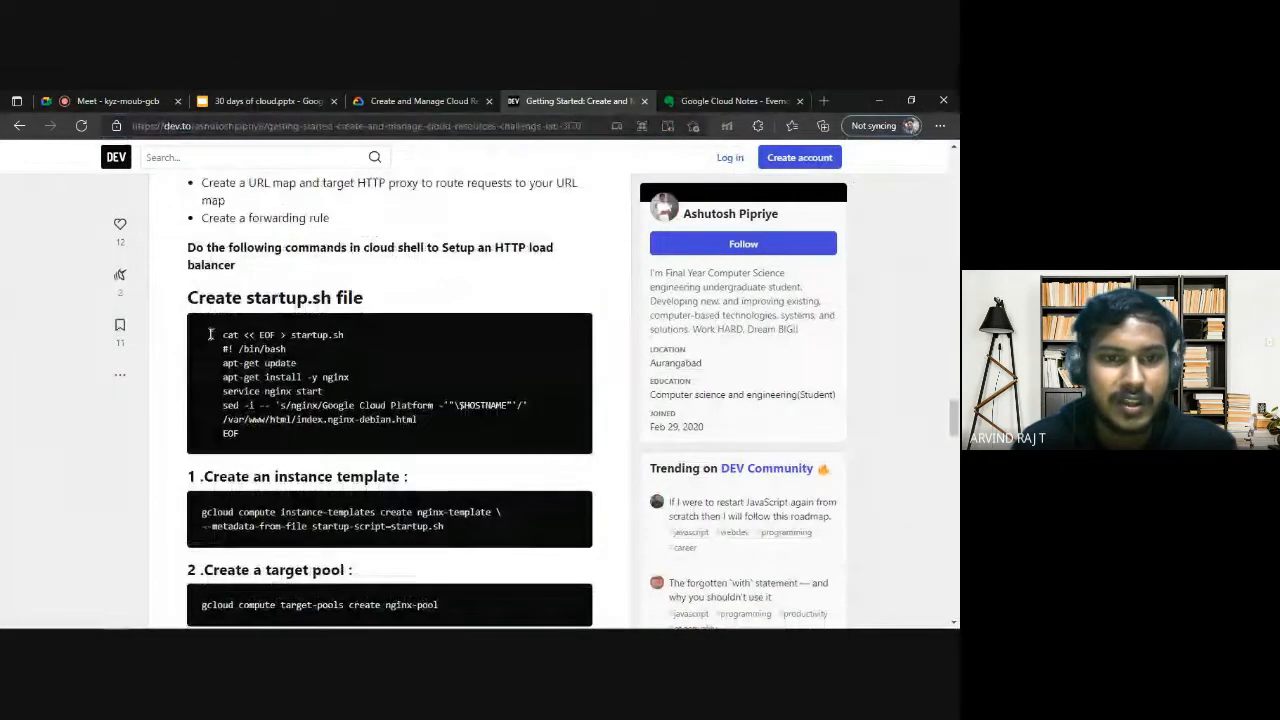
{"action": "left_click_drag", "start_coordinate": [200, 298], "coordinate": [354, 294]}
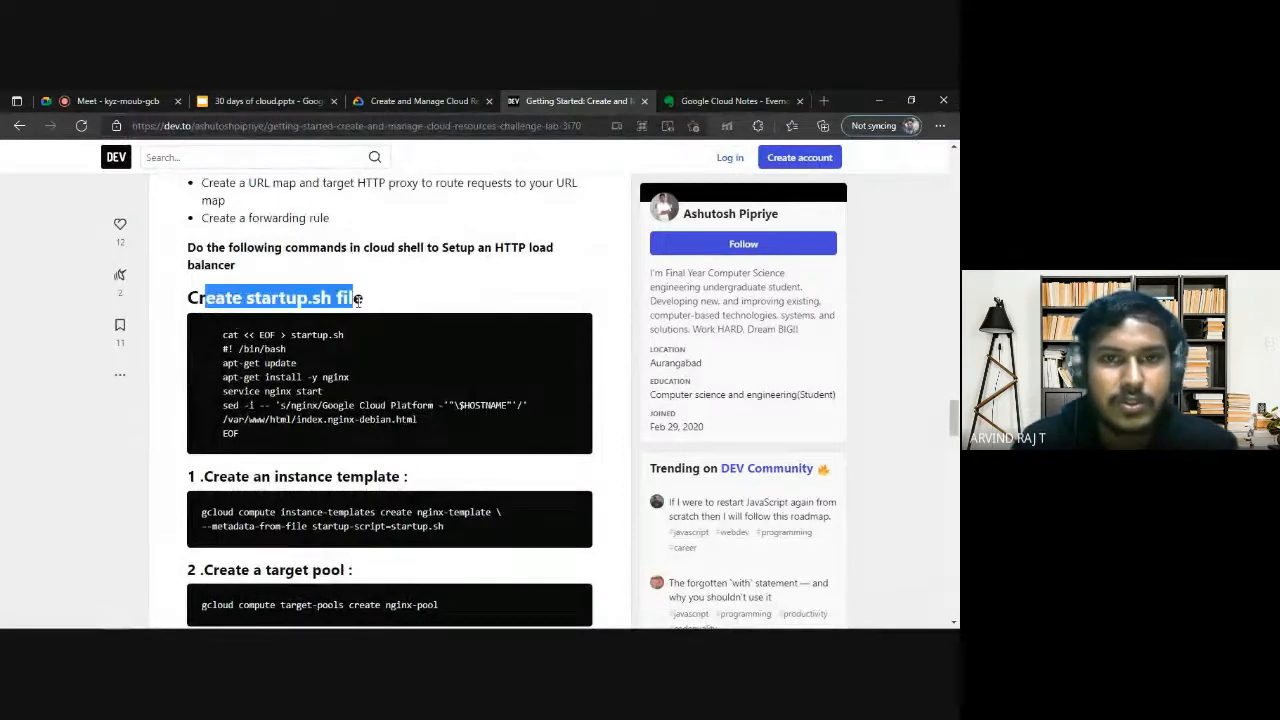
{"action": "left_click", "coordinate": [354, 294]}
Copy the startup.sh heredoc script from the lab's Task 3 instructions and run it in Cloud Shell to create the file.
{"action": "left_click", "coordinate": [273, 92]}
{"action": "left_click", "coordinate": [454, 100]}
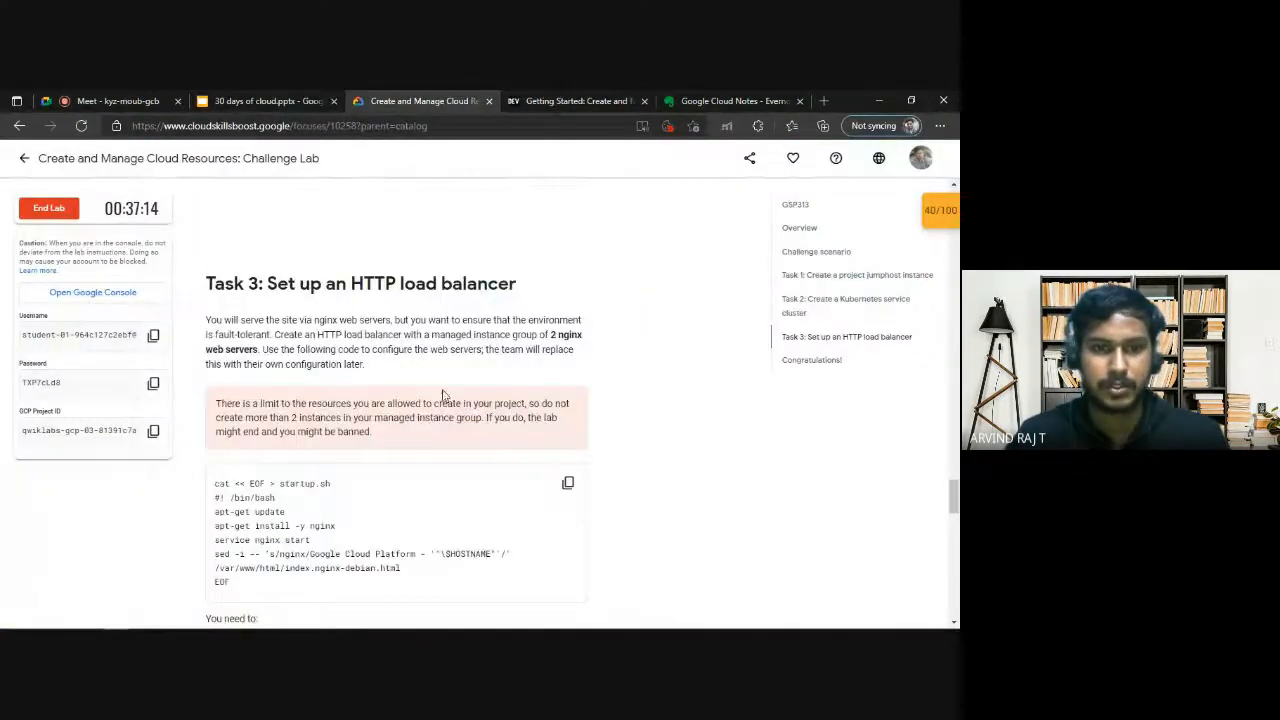
{"action": "scroll", "coordinate": [588, 354], "scroll_direction": "down", "scroll_amount": 2}
{"action": "left_click", "coordinate": [567, 348]}
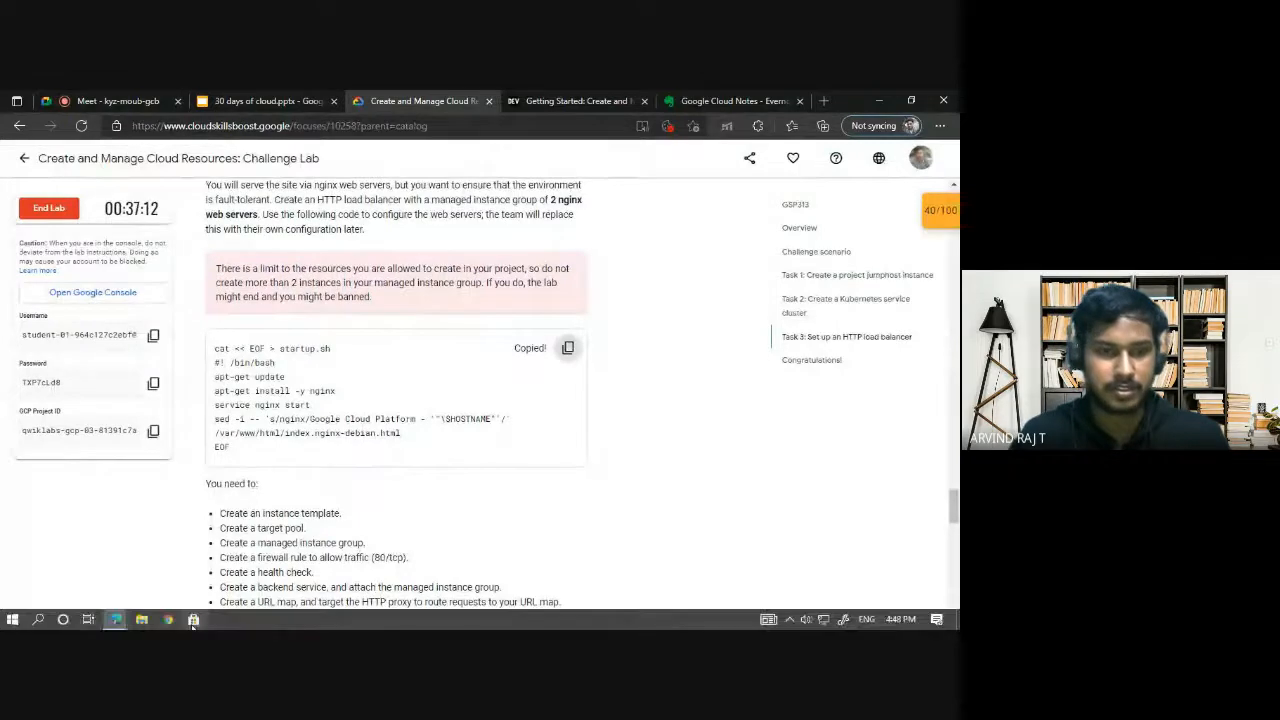
{"action": "mouse_move", "coordinate": [144, 620]}
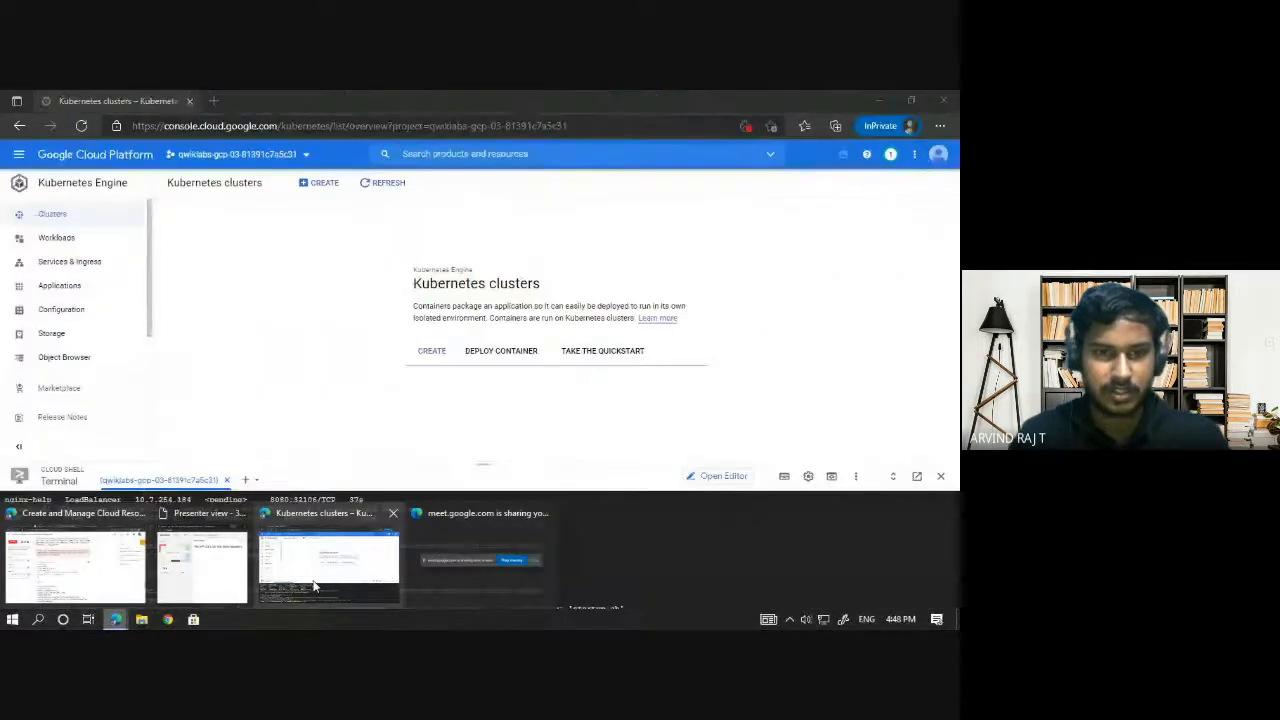
{"action": "left_click", "coordinate": [320, 580]}
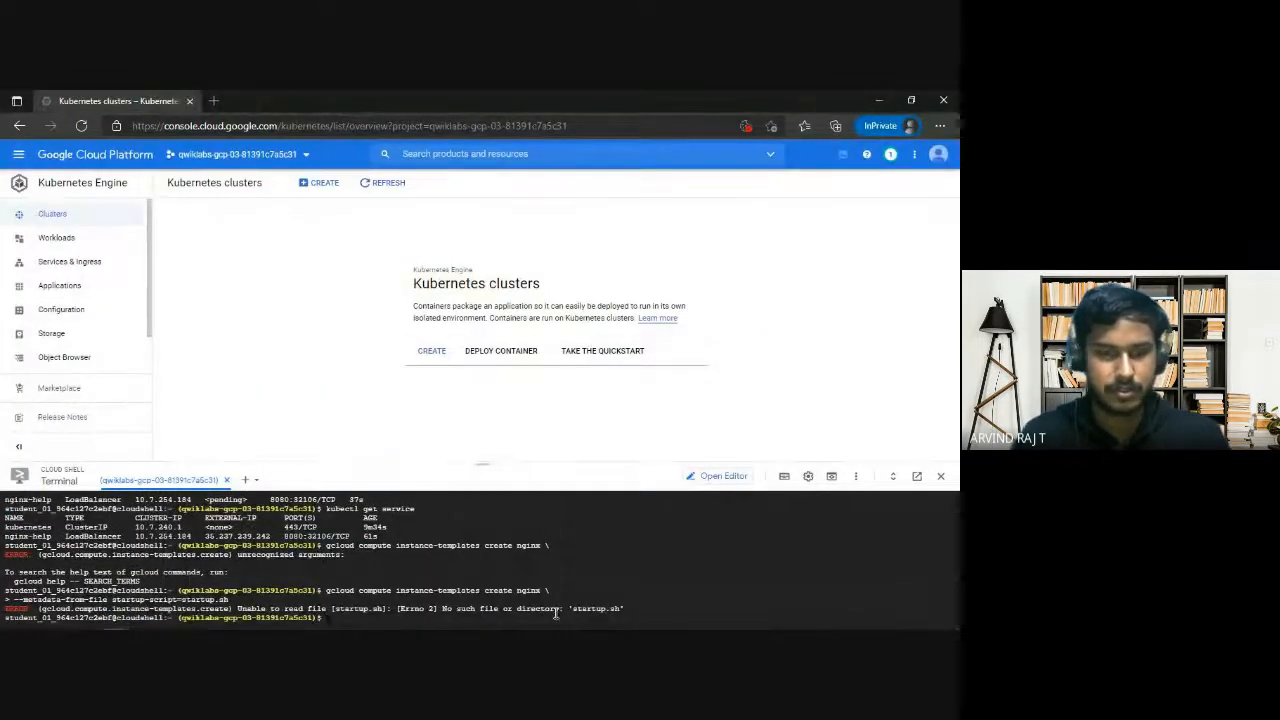
{"action": "key", "text": "ctrl+v"}
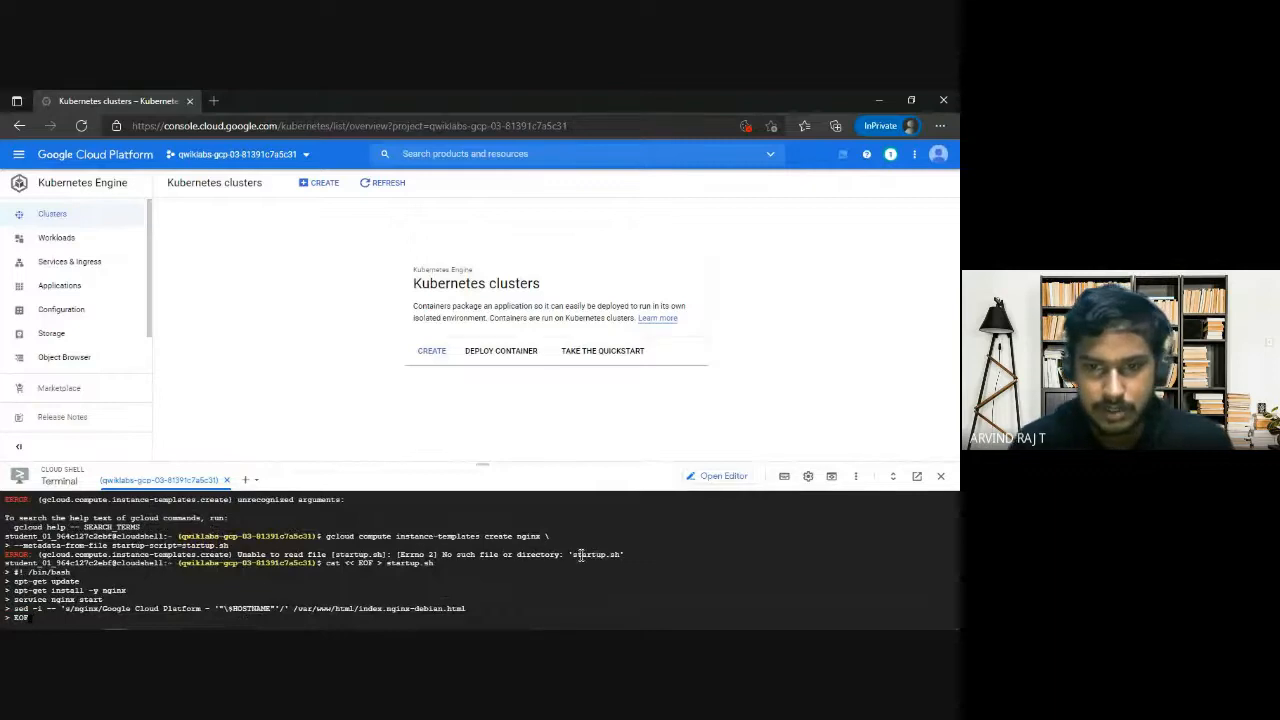
{"action": "left_click_drag", "start_coordinate": [569, 556], "coordinate": [619, 556]}
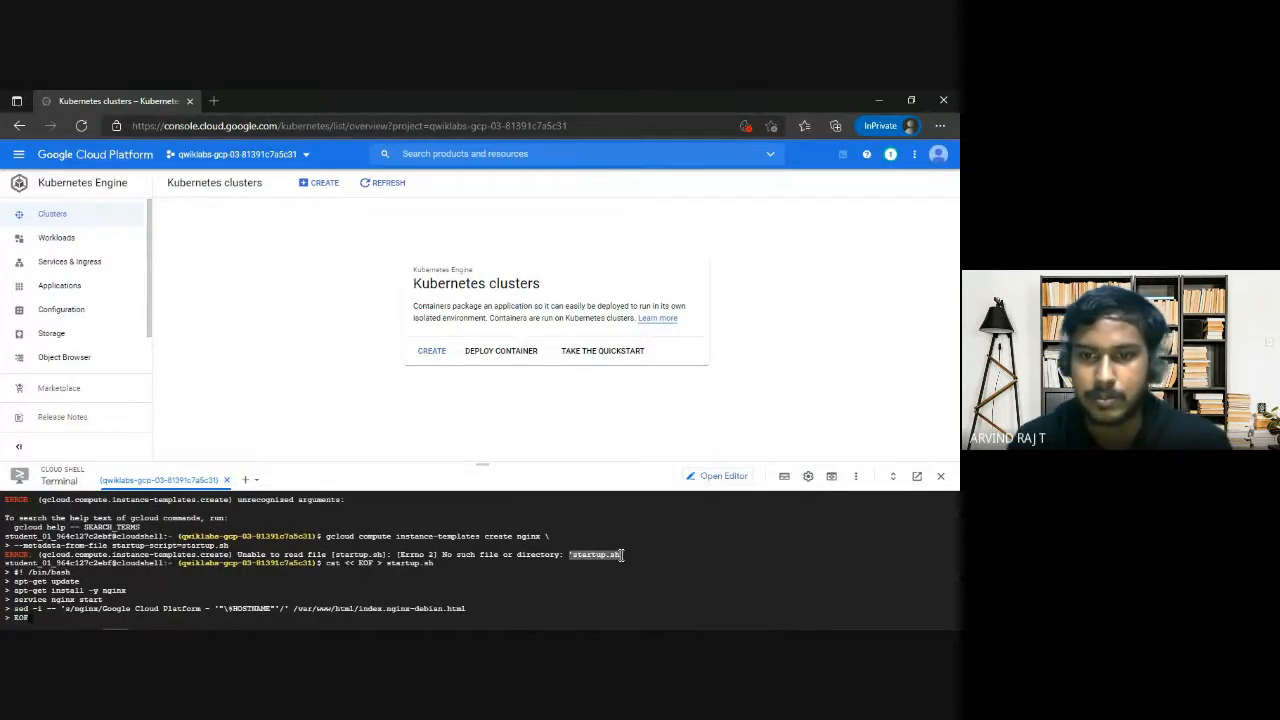
{"action": "left_click", "coordinate": [613, 557]}
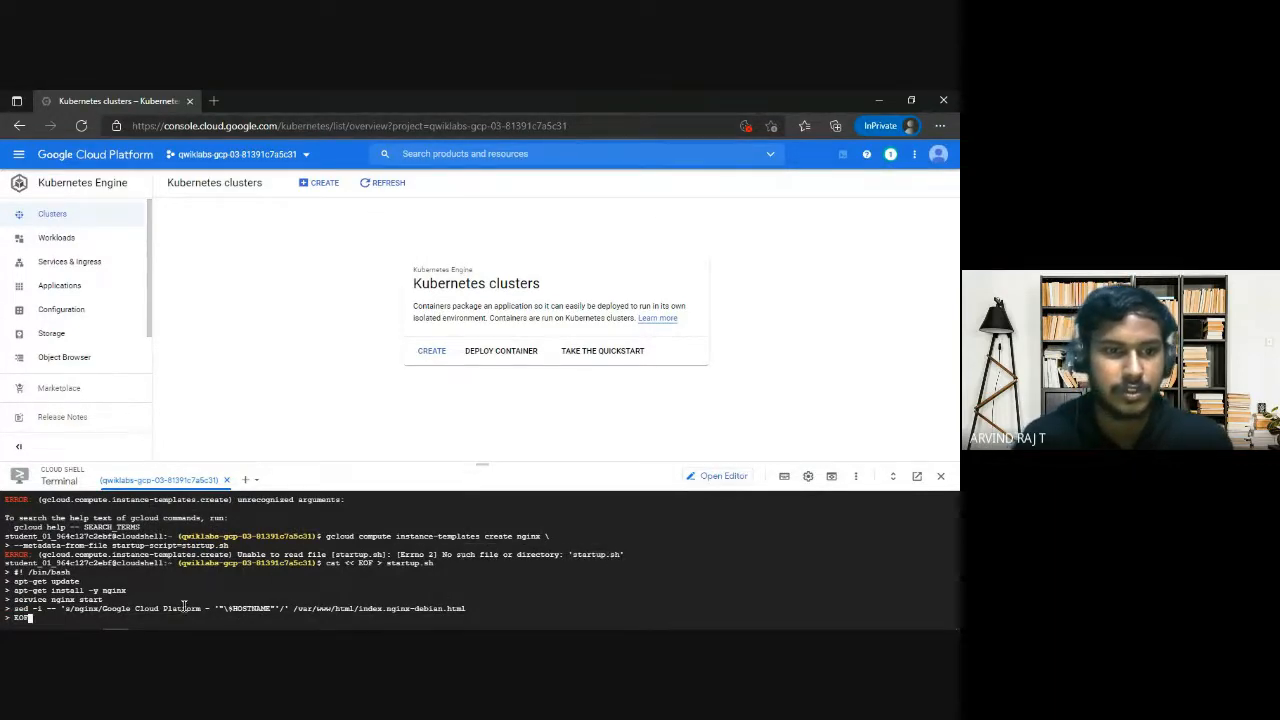
{"action": "key", "text": "Return"}
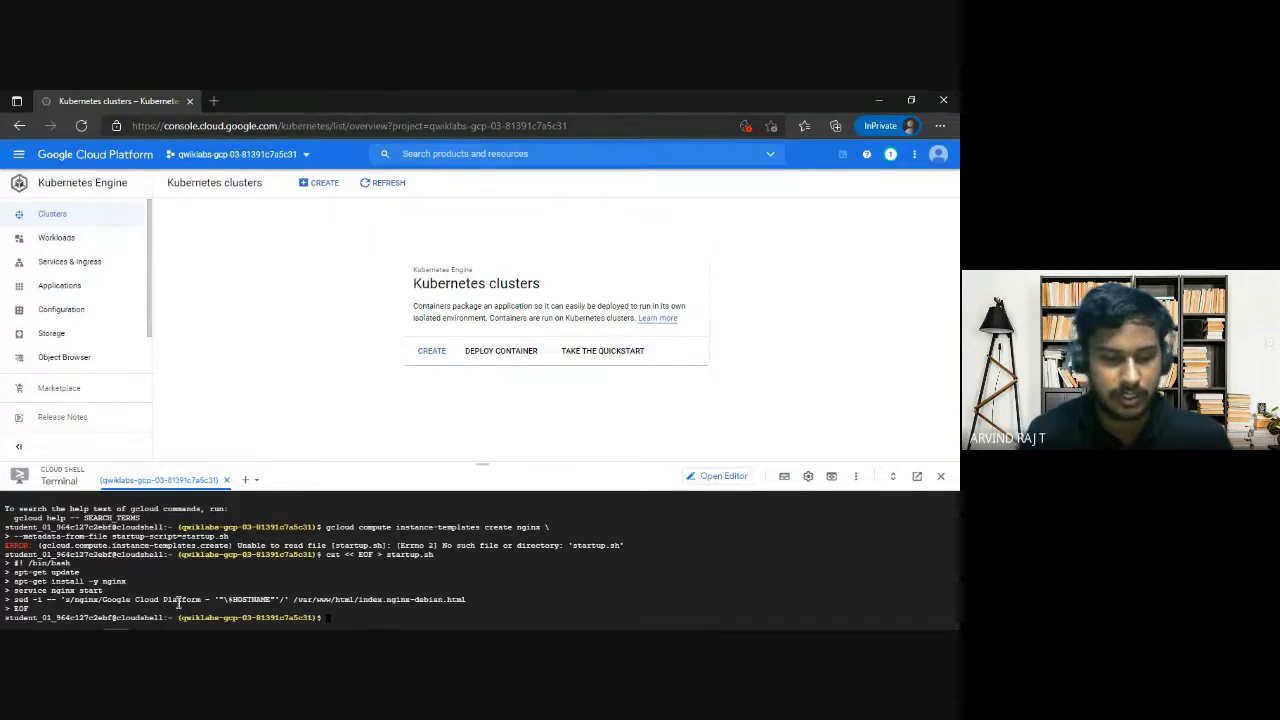
Open startup.sh in nano, review the script's lines, and exit the editor.
{"action": "type", "text": "nano"}
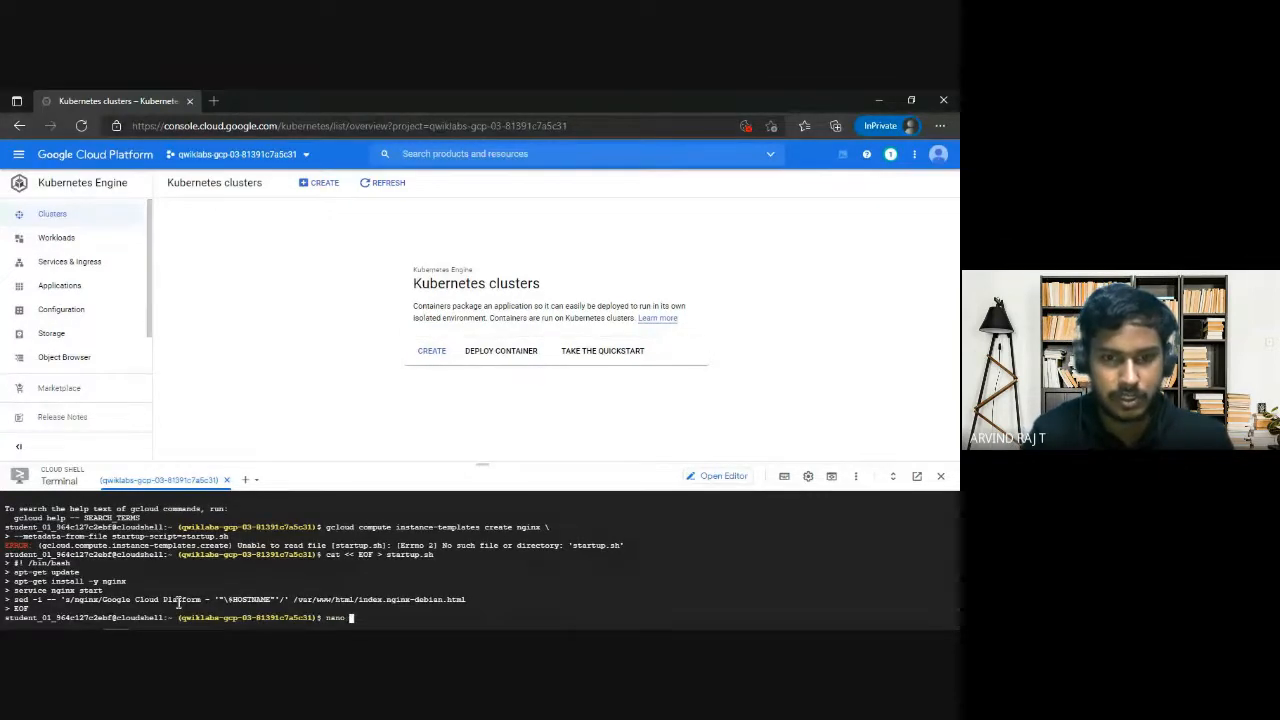
{"action": "type", "text": " startup"}
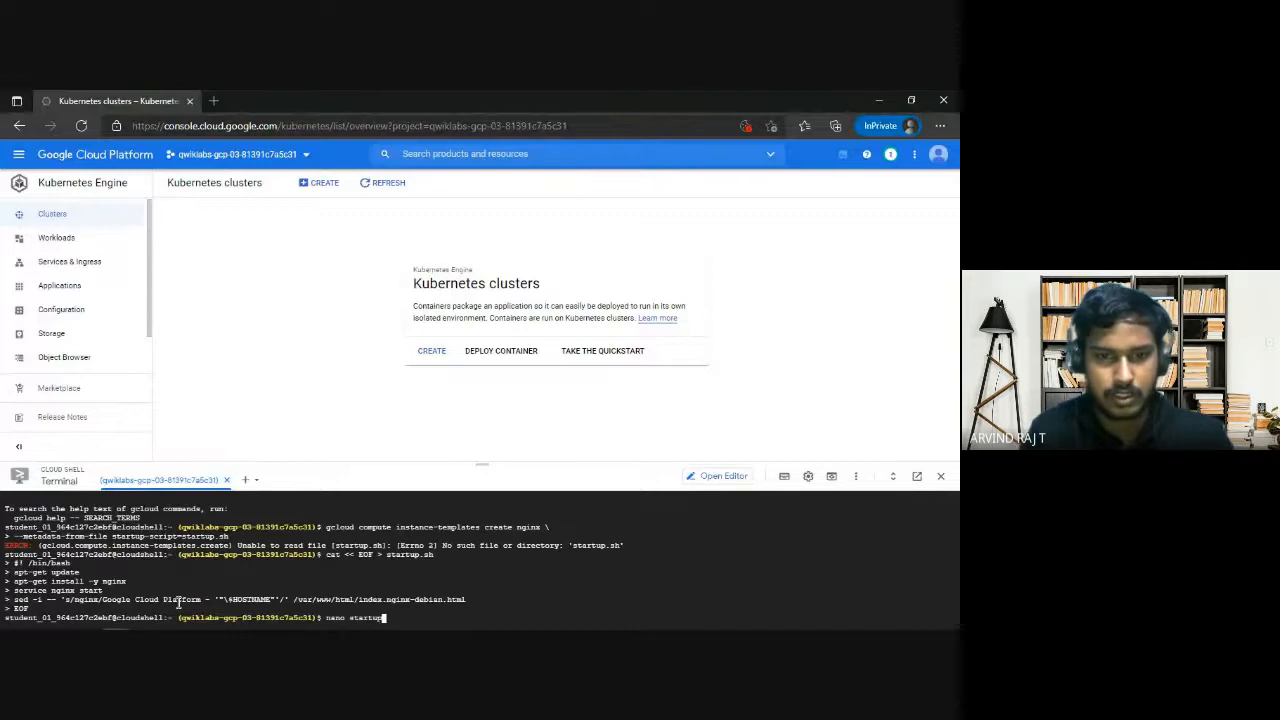
{"action": "type", "text": ".sh"}
{"action": "key", "text": "Return"}
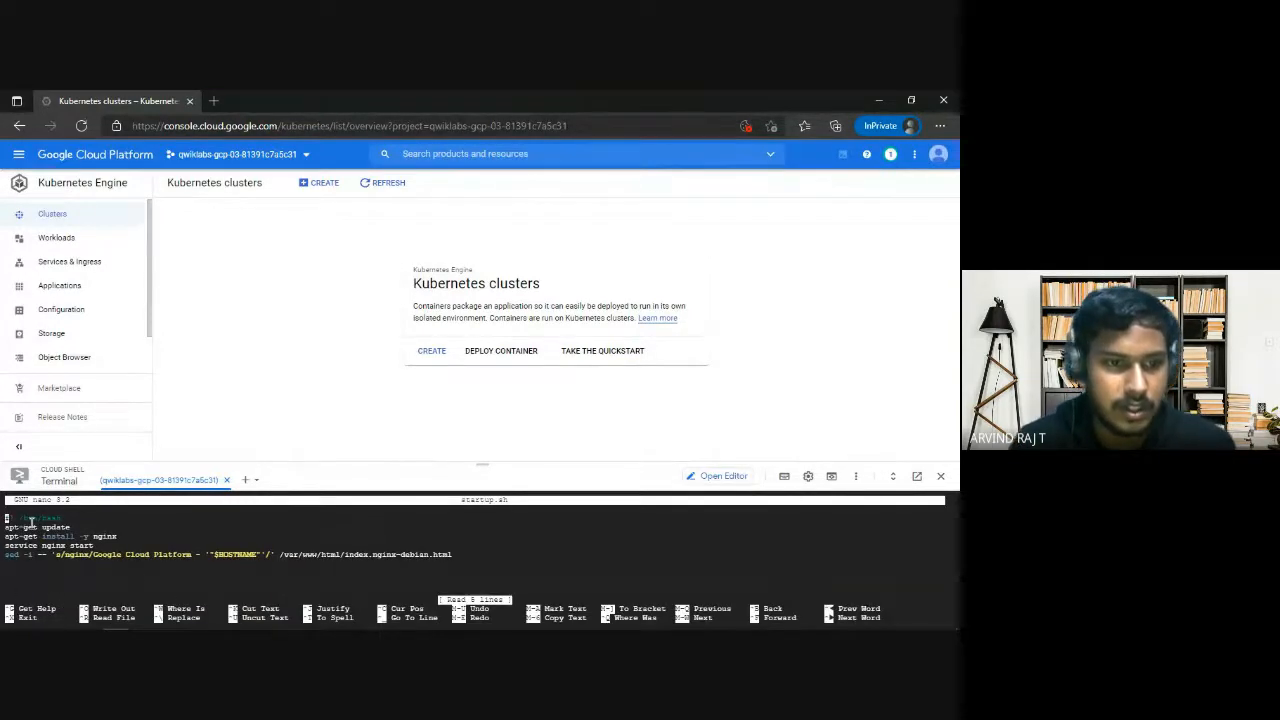
{"action": "left_click_drag", "start_coordinate": [6, 517], "coordinate": [388, 560]}
{"action": "left_click", "coordinate": [388, 560]}
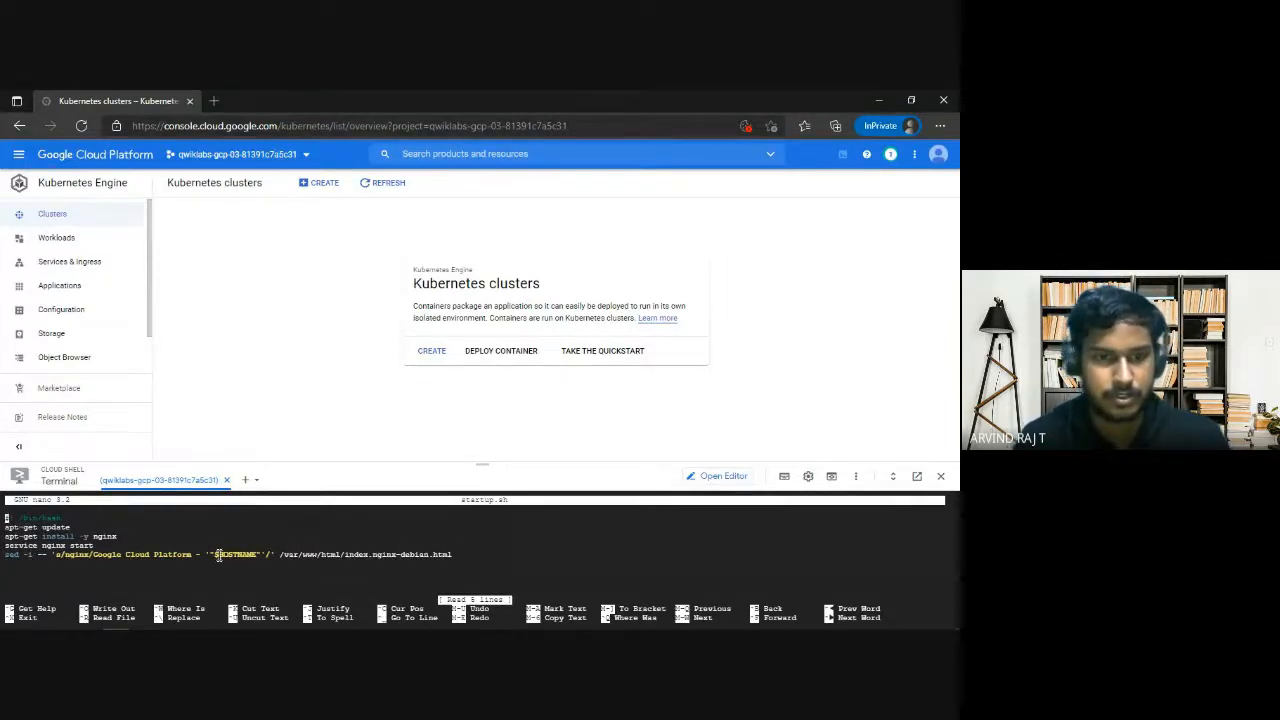
{"action": "key", "text": "ctrl+x"}
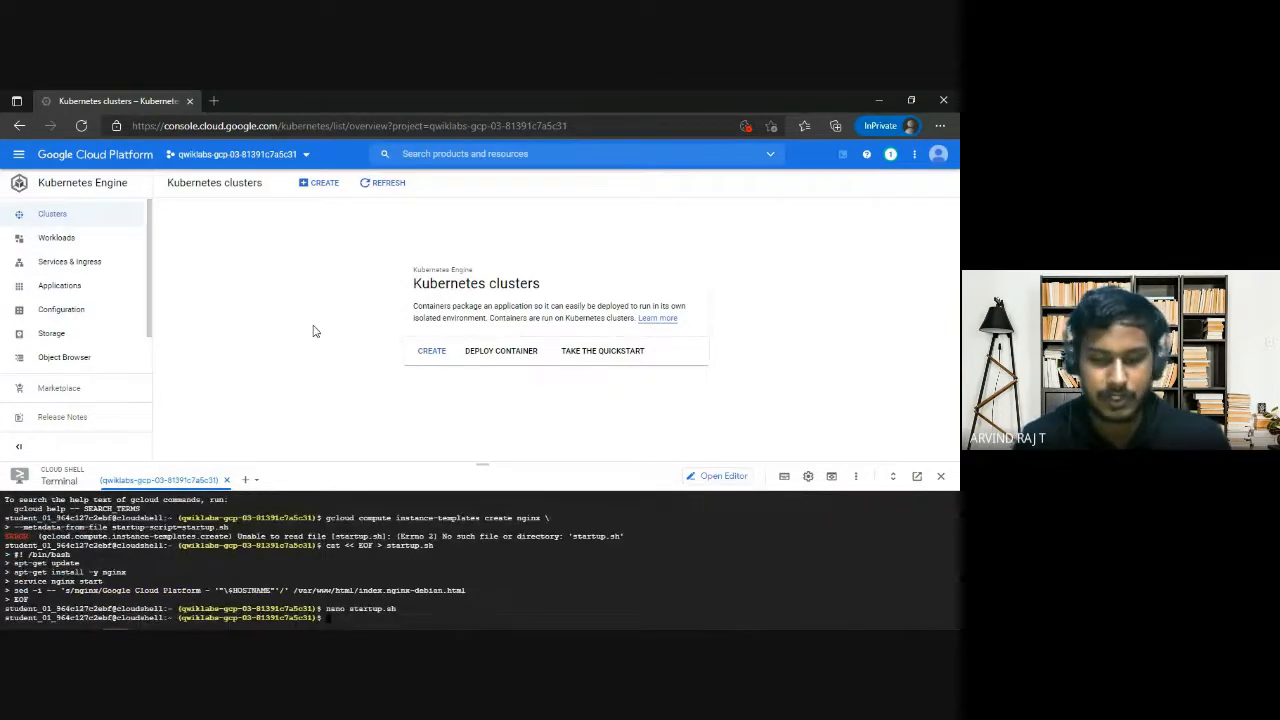
Create the nginx instance template in Cloud Shell with --metadata-from-file startup-script=startup.sh.
{"action": "key", "text": "ctrl+v"}
{"action": "key", "text": "Up"}
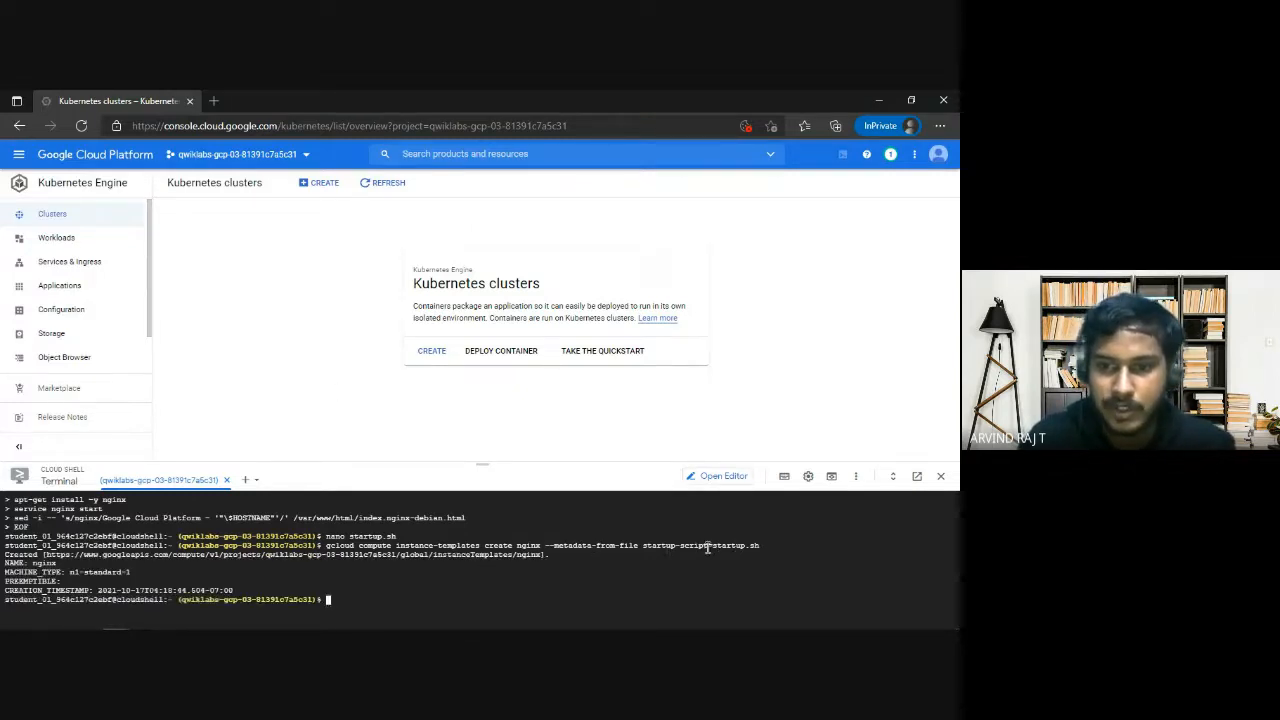
{"action": "left_click_drag", "start_coordinate": [712, 545], "coordinate": [765, 545]}
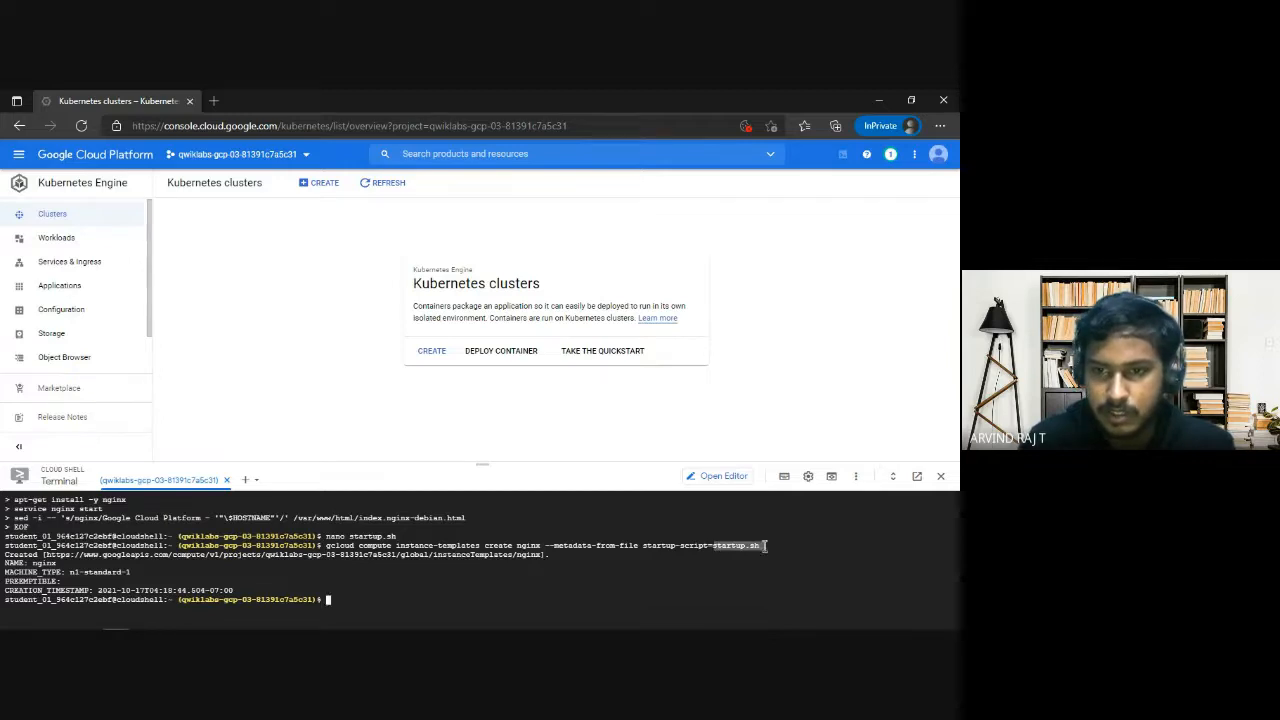
{"action": "left_click", "coordinate": [551, 543]}
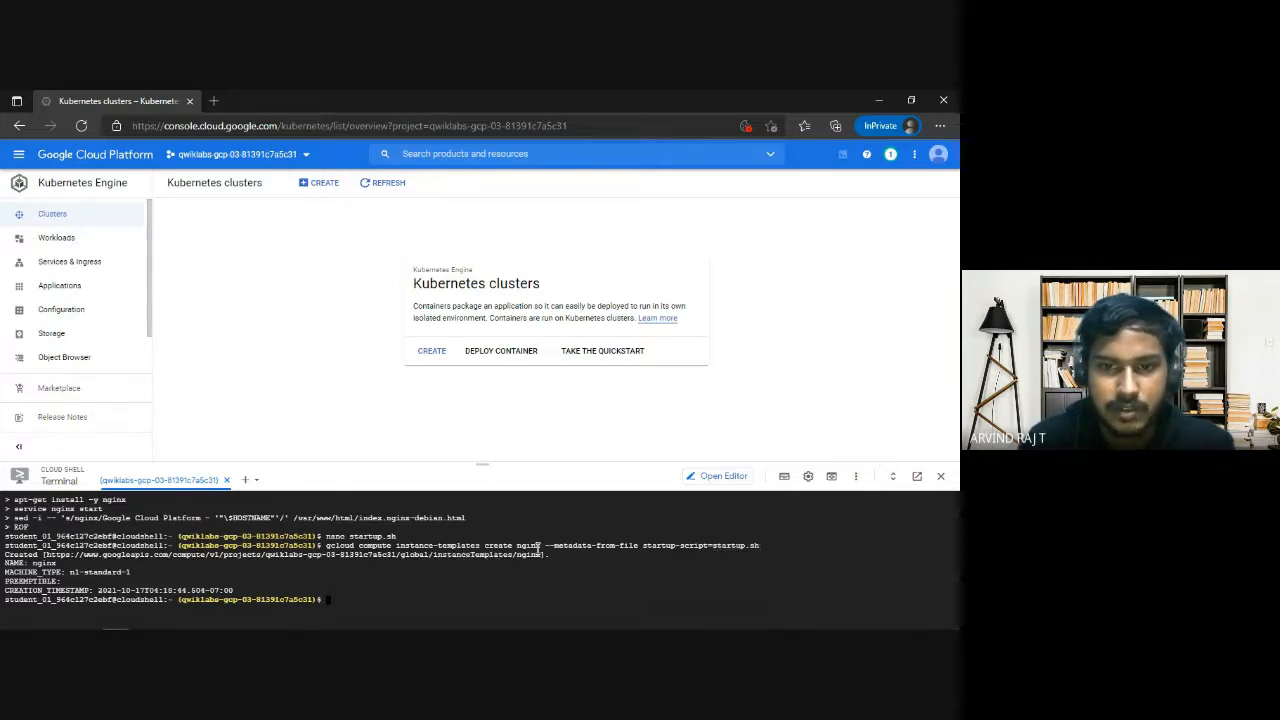
{"action": "left_click_drag", "start_coordinate": [542, 545], "coordinate": [516, 546]}
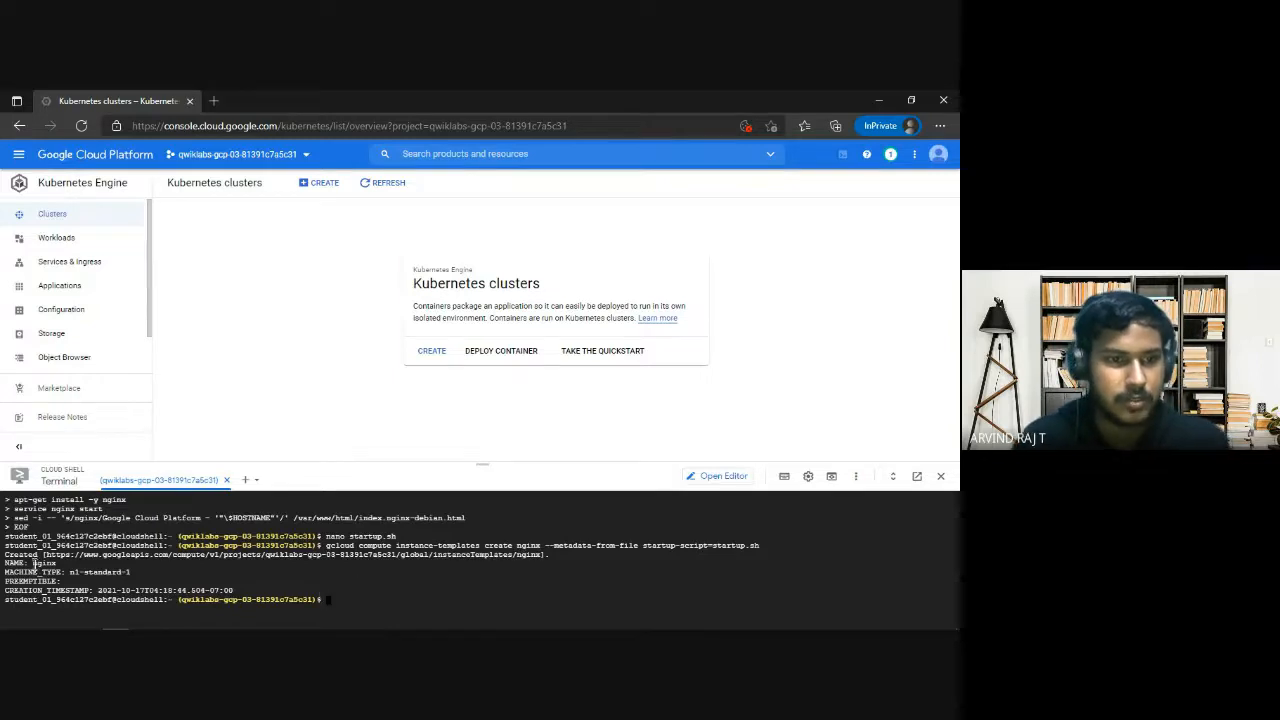
Check the lab's Task 3 resource list, then replace "TEST-pool" with nginx-pool in the notes' target-pools create command and select the command.
{"action": "key", "text": "alt+Tab"}
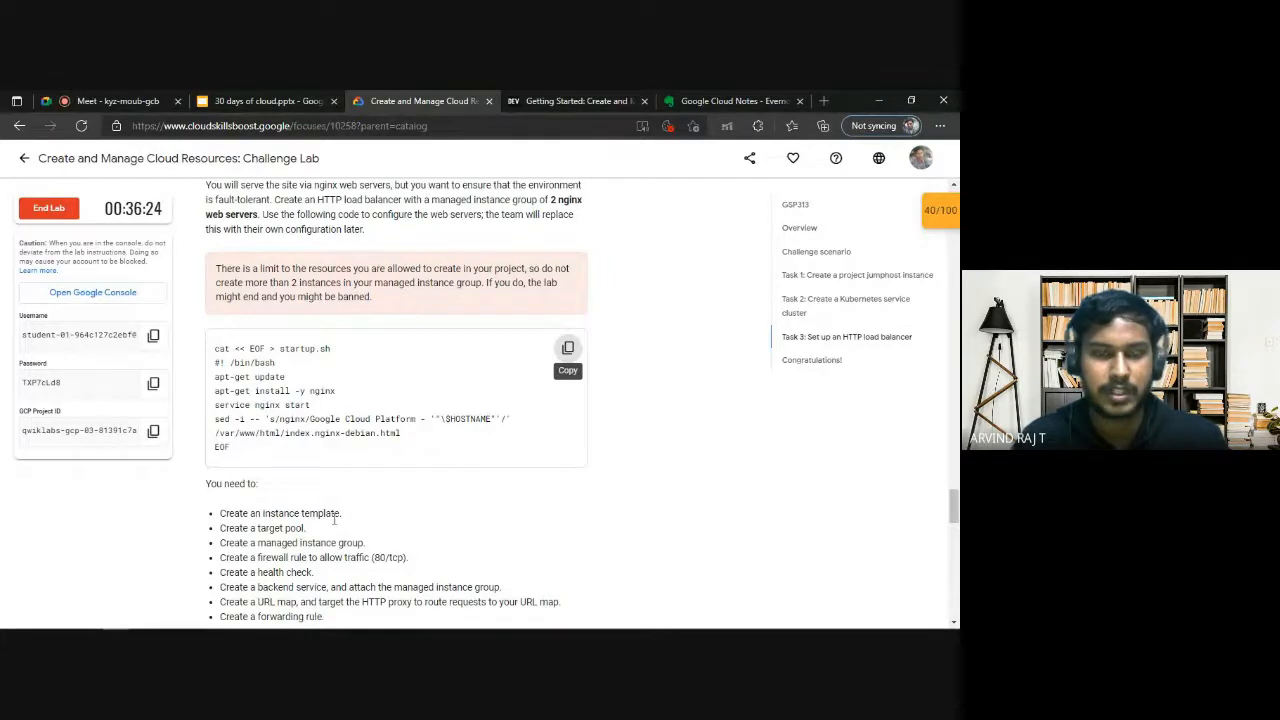
{"action": "scroll", "coordinate": [330, 525], "scroll_direction": "down", "scroll_amount": 1}
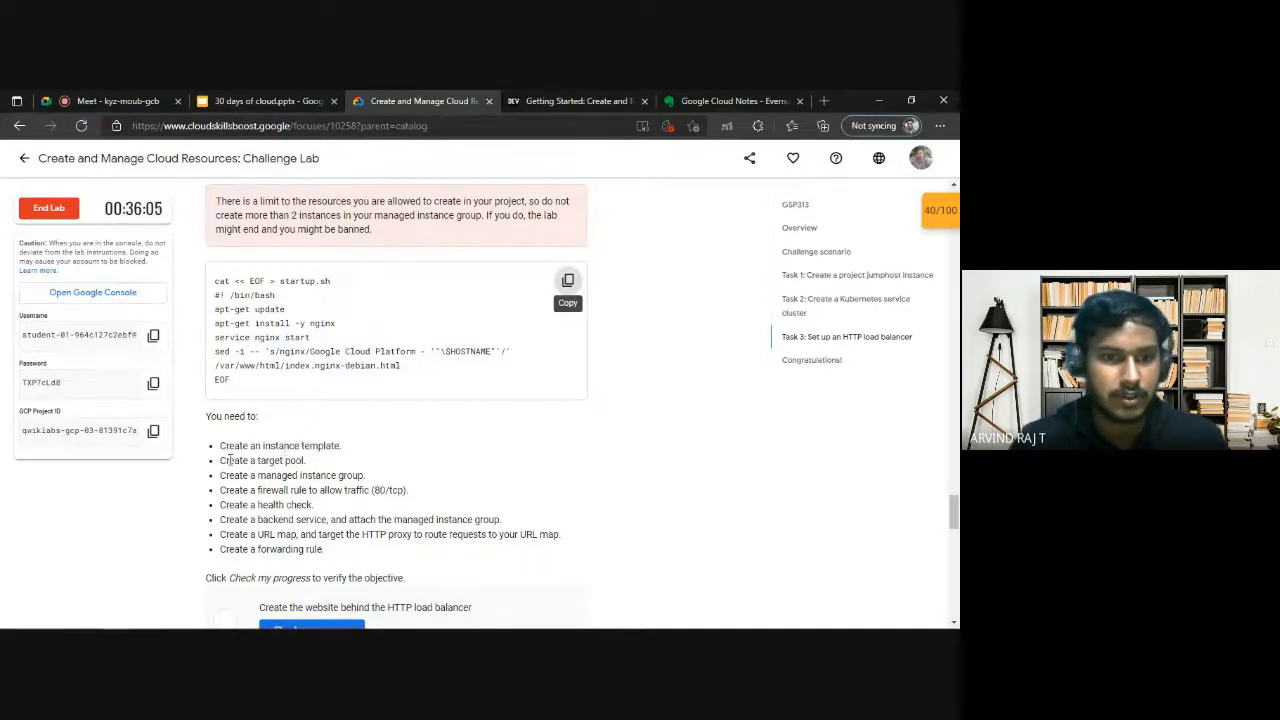
{"action": "triple_click", "coordinate": [229, 459]}
{"action": "left_click", "coordinate": [322, 465]}
{"action": "left_click", "coordinate": [735, 101]}
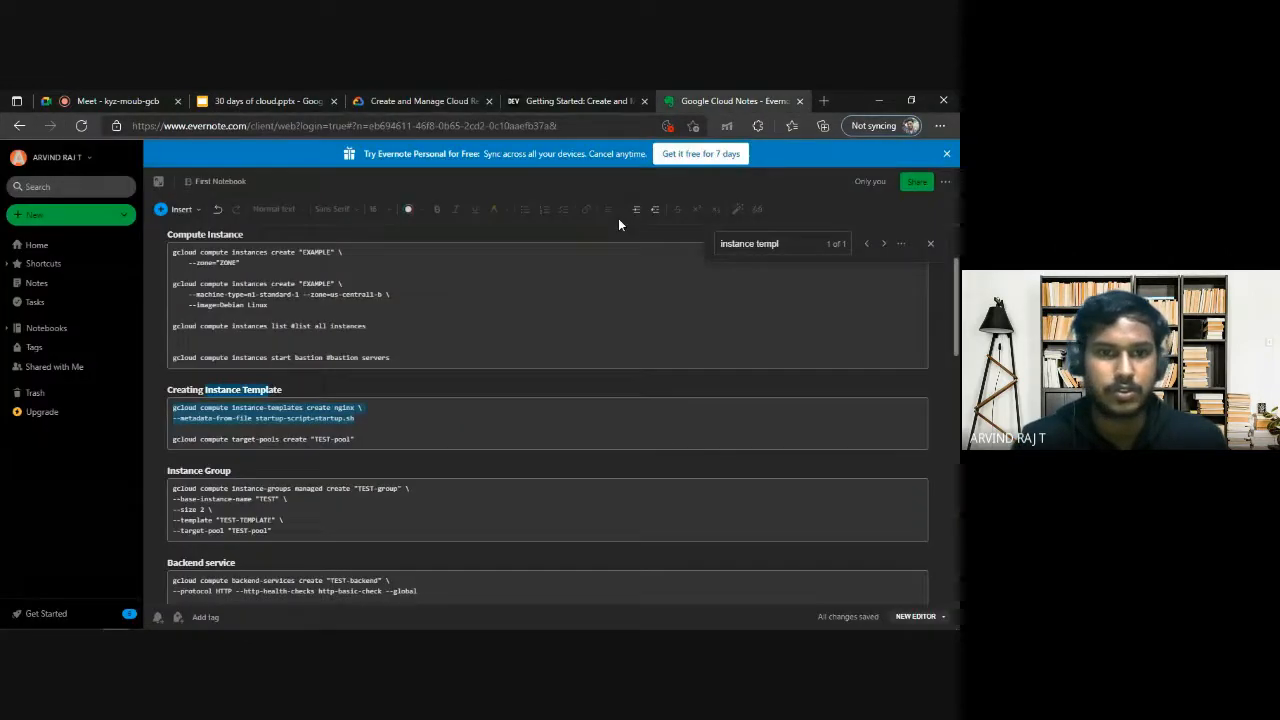
{"action": "left_click", "coordinate": [360, 418]}
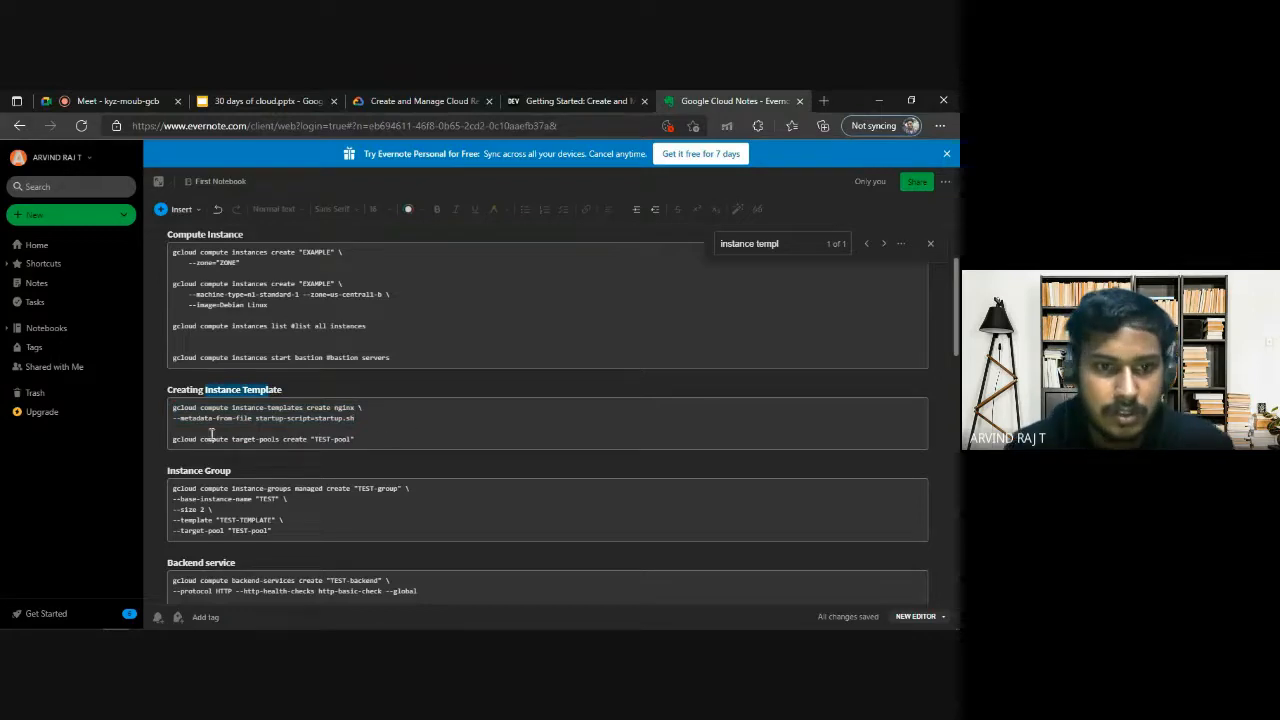
{"action": "left_click_drag", "start_coordinate": [173, 439], "coordinate": [358, 438]}
{"action": "key", "text": "BackSpace"}
{"action": "key", "text": "BackSpace"}
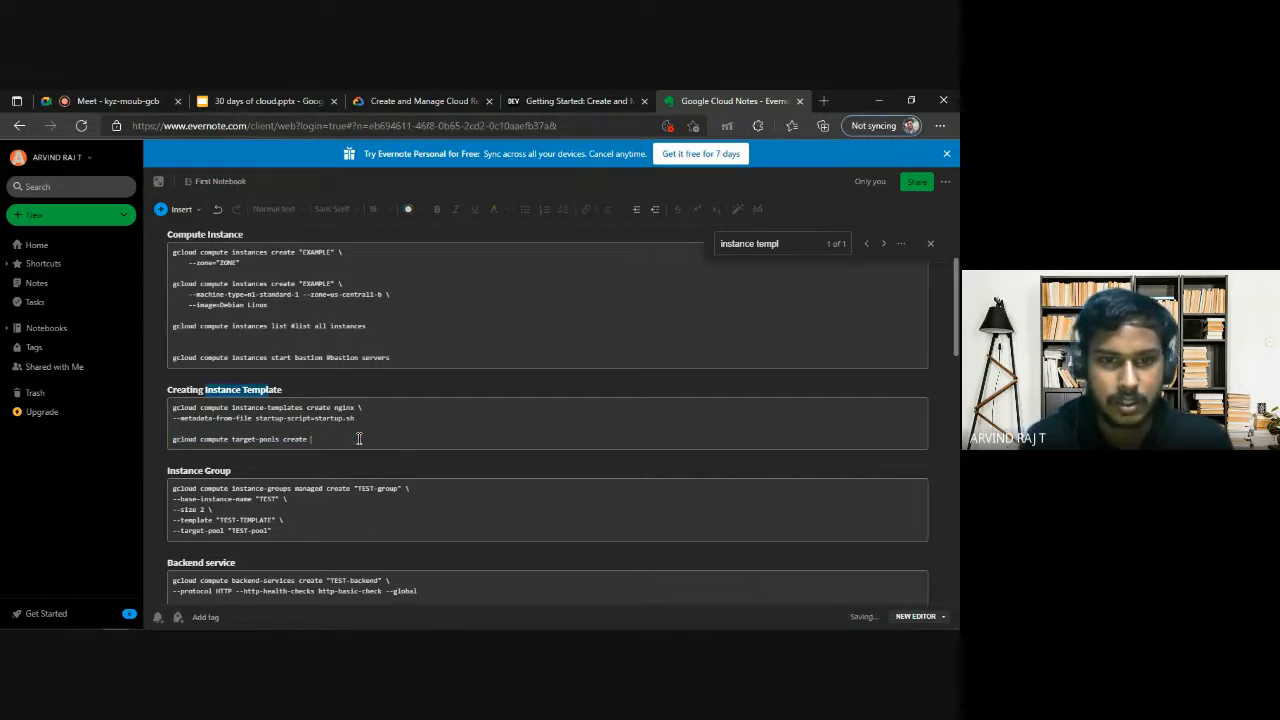
{"action": "type", "text": "ngi"}
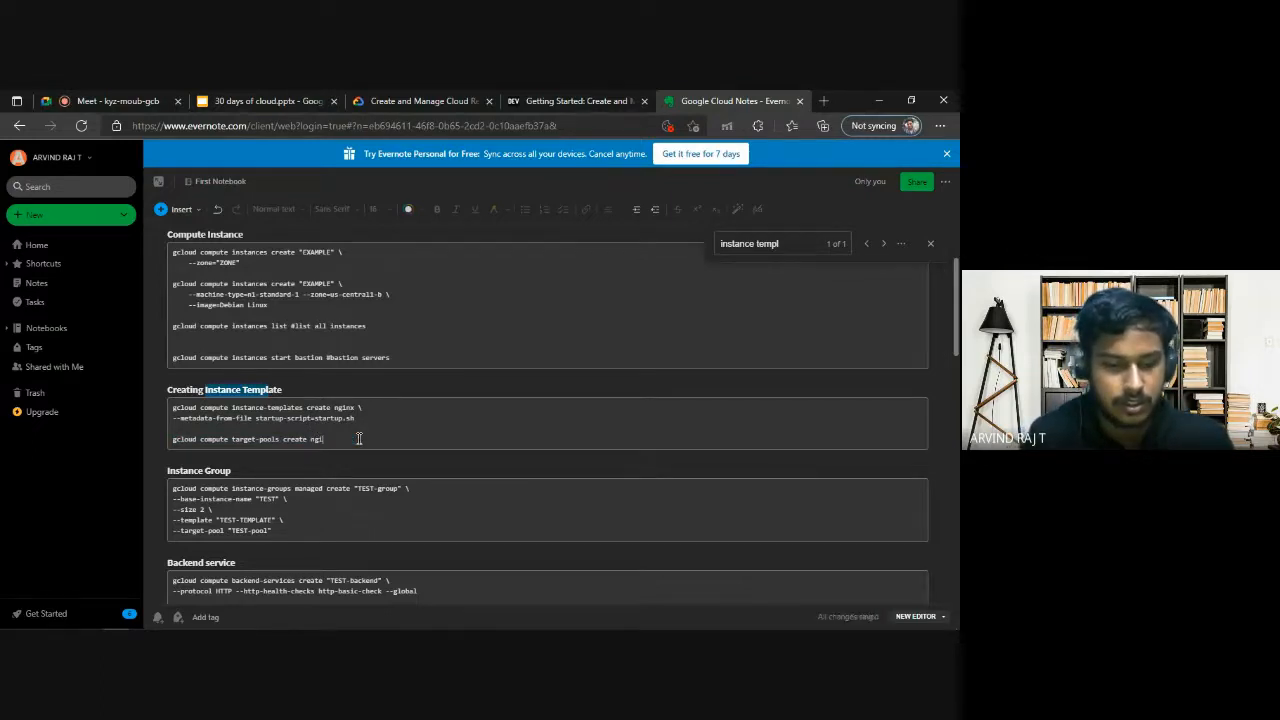
{"action": "type", "text": "nx-pool"}
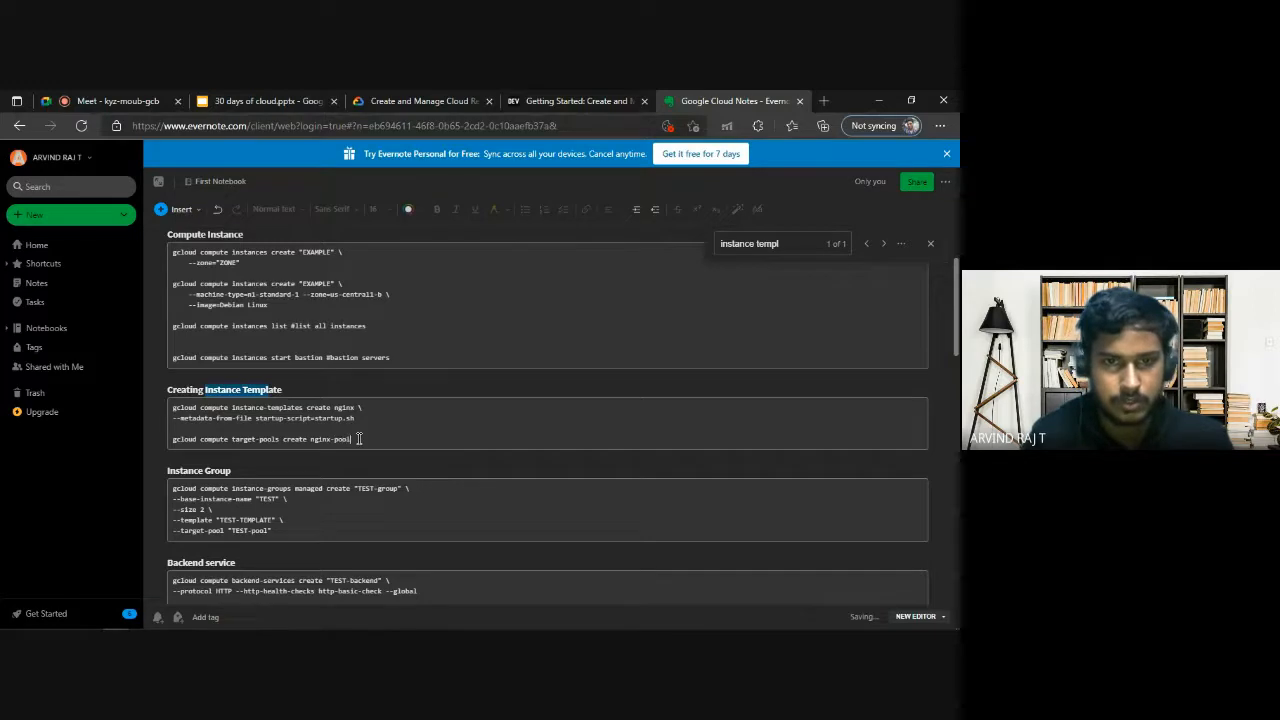
{"action": "left_click_drag", "start_coordinate": [362, 439], "coordinate": [168, 438]}
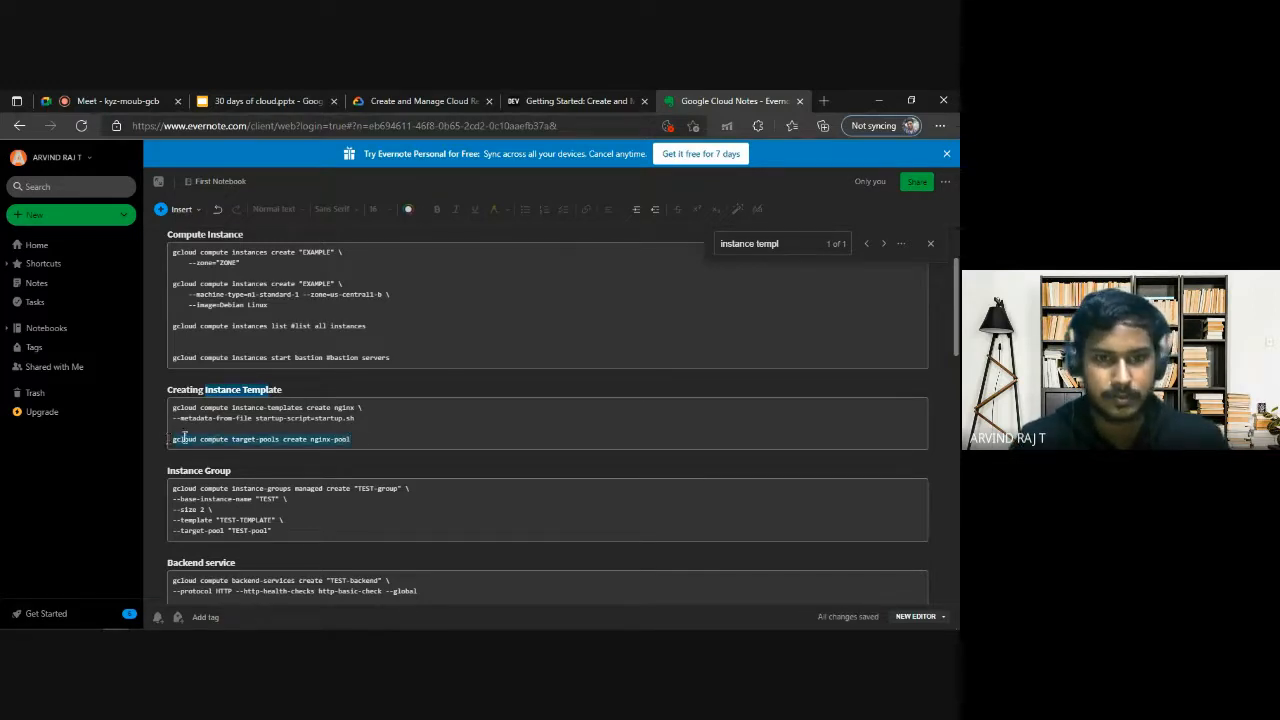
Copy the gcloud compute target-pools create nginx-pool command from the notes and run it in Cloud Shell.
{"action": "key", "text": "ctrl+c"}
{"action": "key", "text": "alt+Tab"}
{"action": "key", "text": "ctrl+v"}
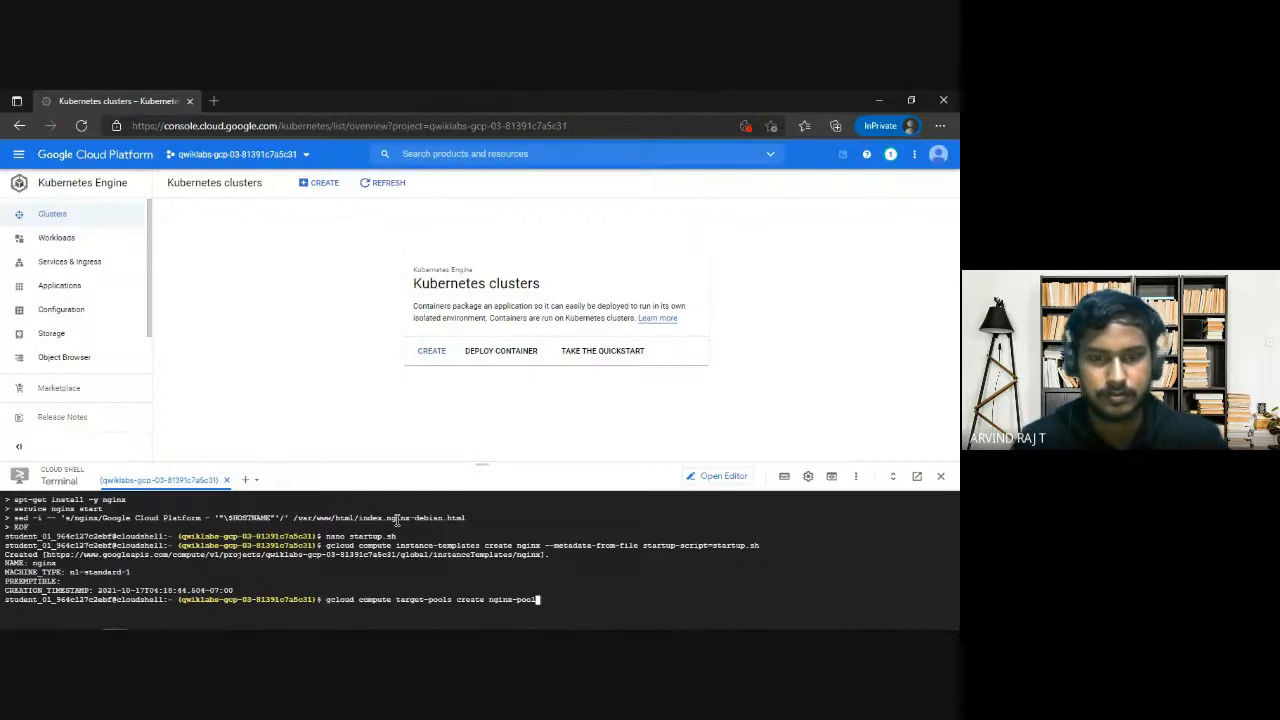
{"action": "key", "text": "Return"}
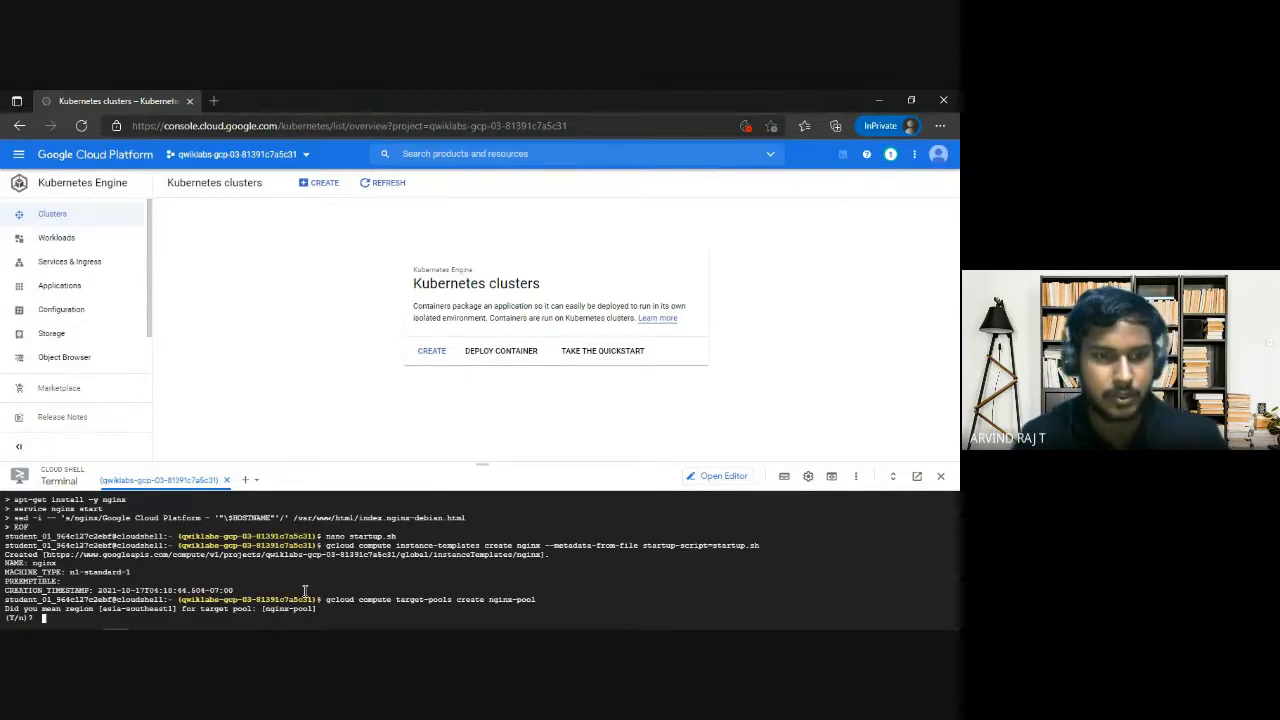
Check the lab's instructions for the required region, then decline the suggested asia-southeast1 region for nginx-pool in Cloud Shell.
{"action": "key", "text": "alt+Tab"}
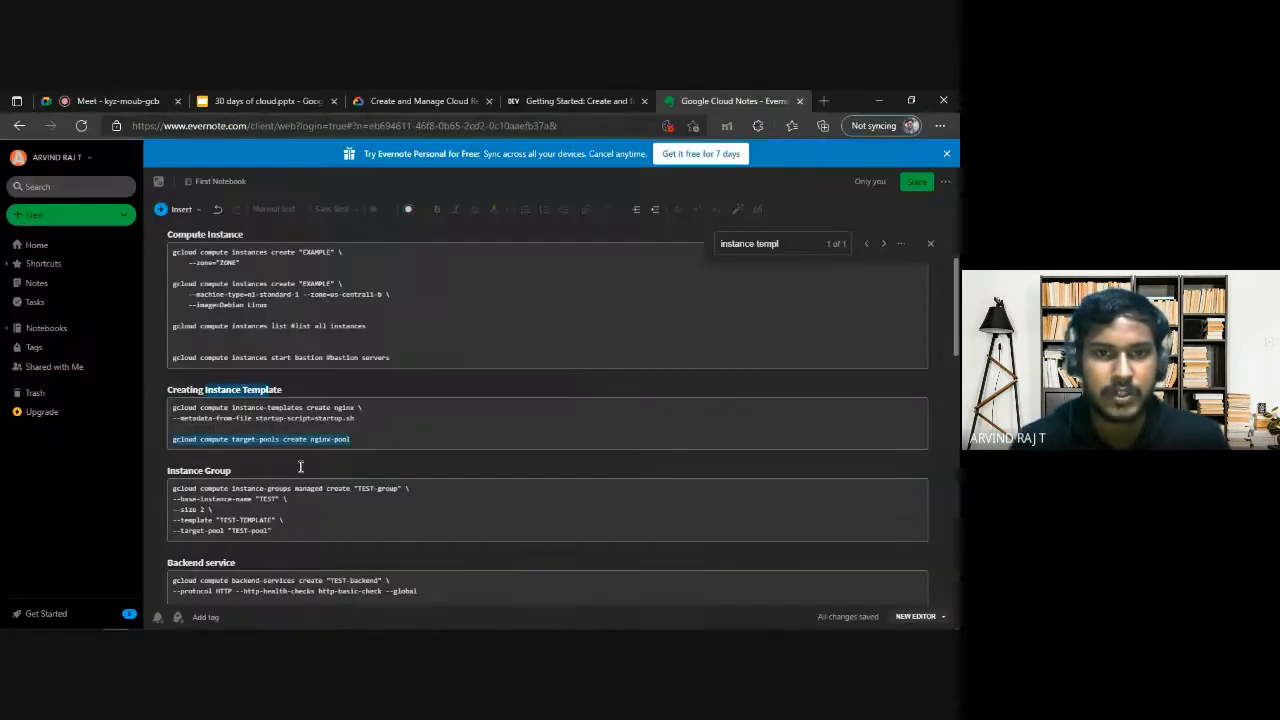
{"action": "scroll", "coordinate": [374, 377], "scroll_direction": "up", "scroll_amount": 5}
{"action": "left_click", "coordinate": [423, 97]}
{"action": "scroll", "coordinate": [431, 333], "scroll_direction": "up", "scroll_amount": 10}
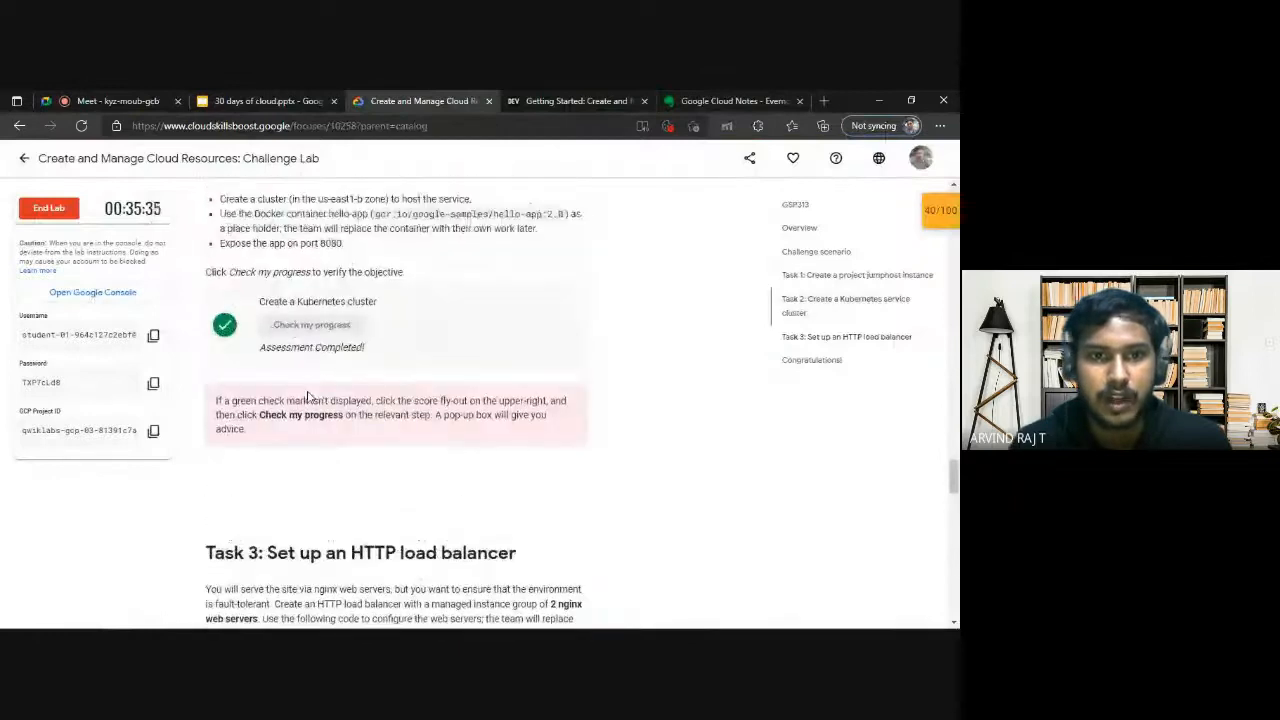
{"action": "left_click_drag", "start_coordinate": [318, 402], "coordinate": [365, 402]}
{"action": "left_click", "coordinate": [521, 410]}
{"action": "scroll", "coordinate": [509, 409], "scroll_direction": "down", "scroll_amount": 3}
{"action": "key", "text": "alt+Tab"}
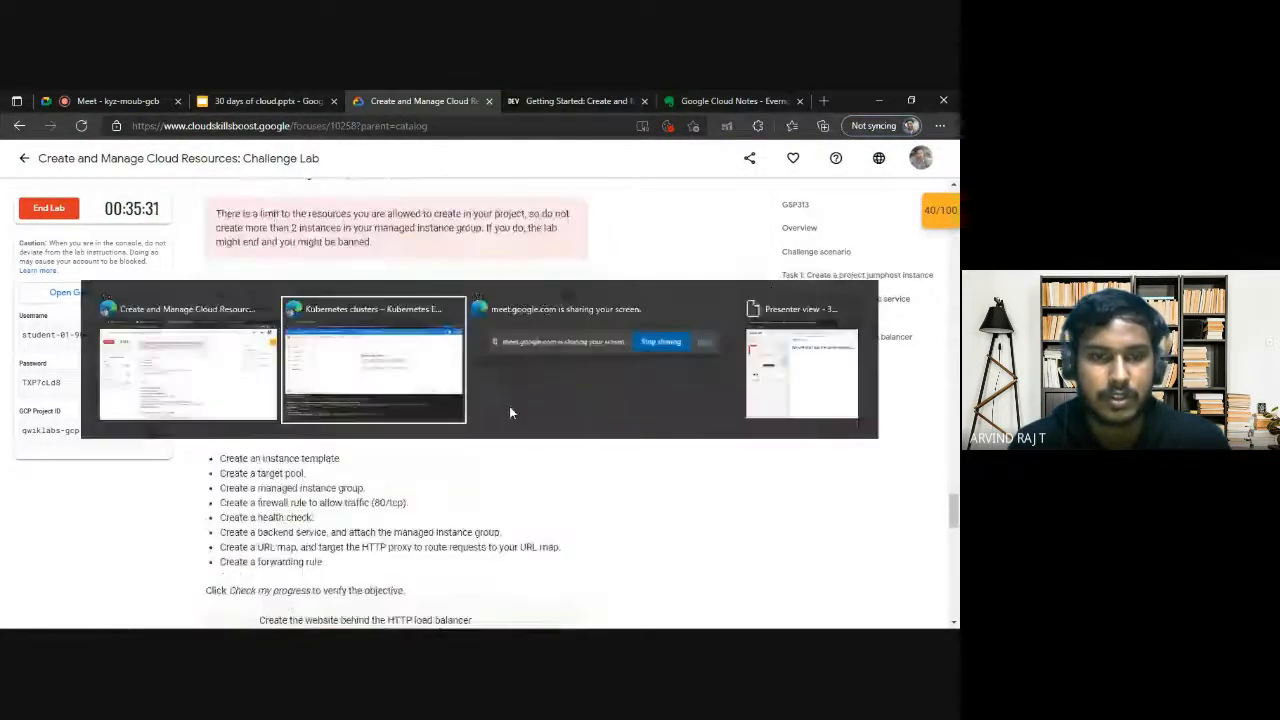
{"action": "key", "text": "Return"}
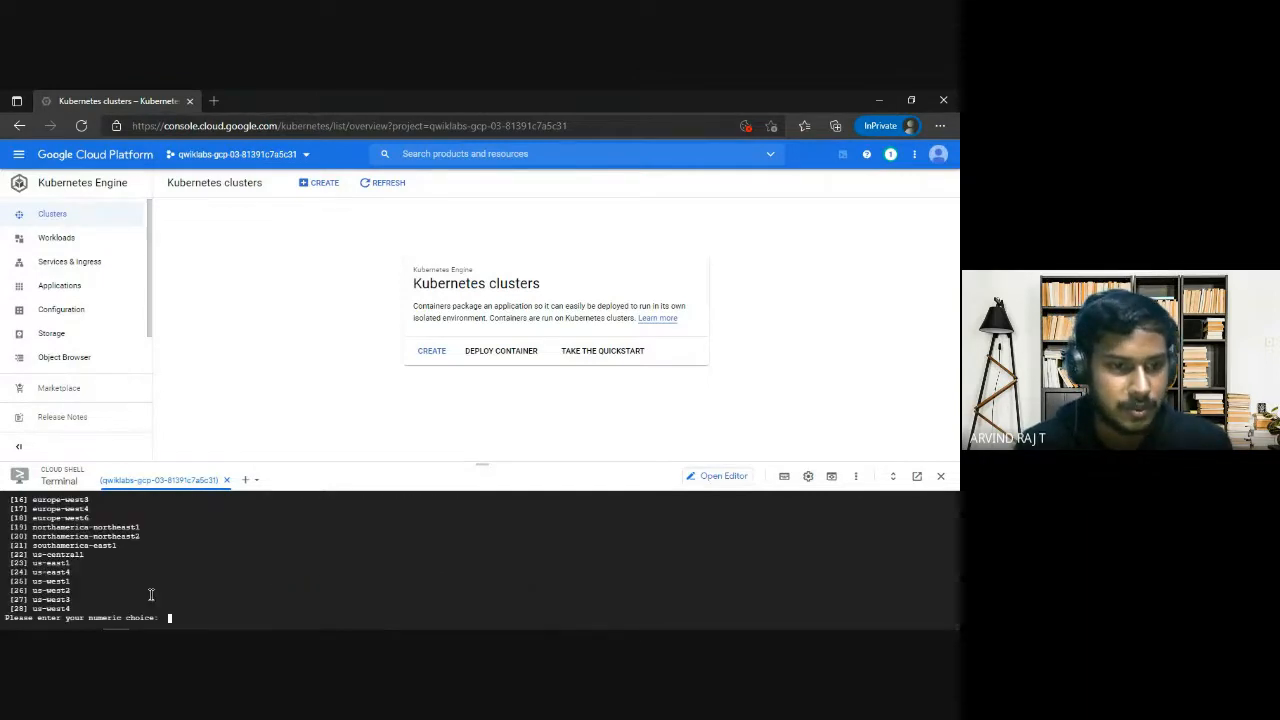
Recheck the region in the lab instructions and choose option 23 (us-east1) for the target pool in Cloud Shell.
{"action": "key", "text": "alt+Tab"}
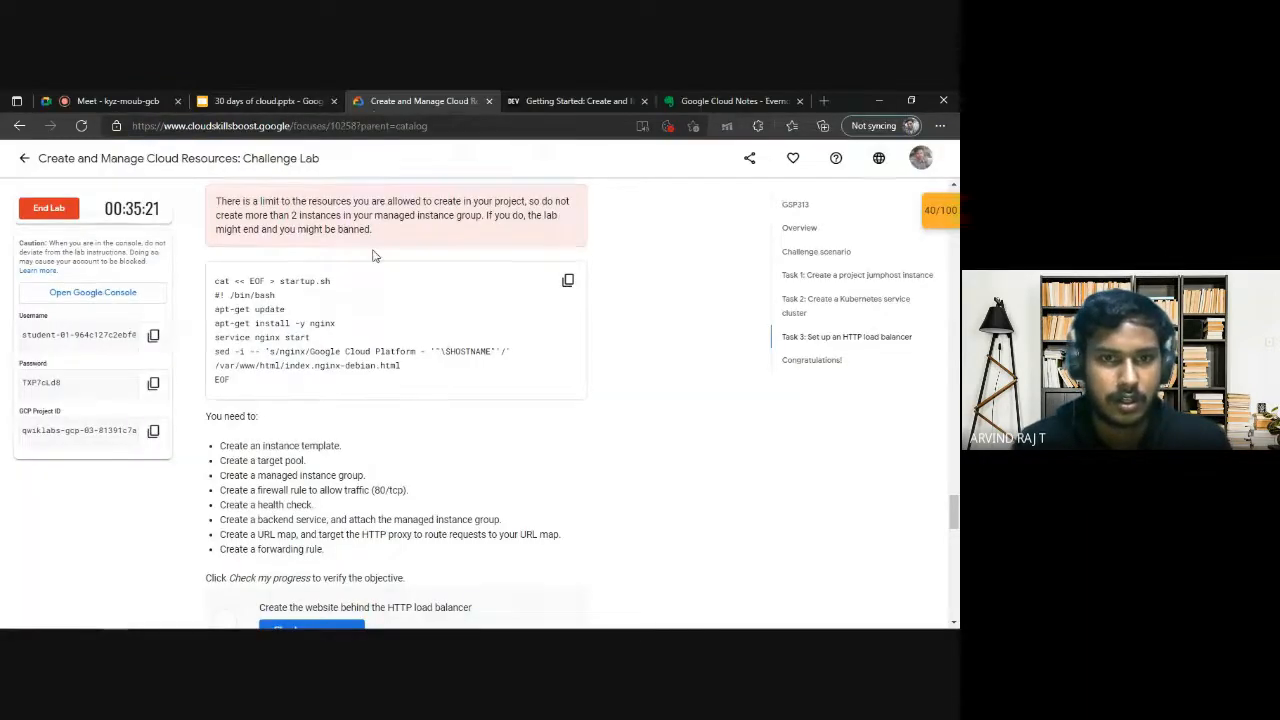
{"action": "scroll", "coordinate": [374, 256], "scroll_direction": "up", "scroll_amount": 6}
{"action": "key", "text": "alt+Tab"}
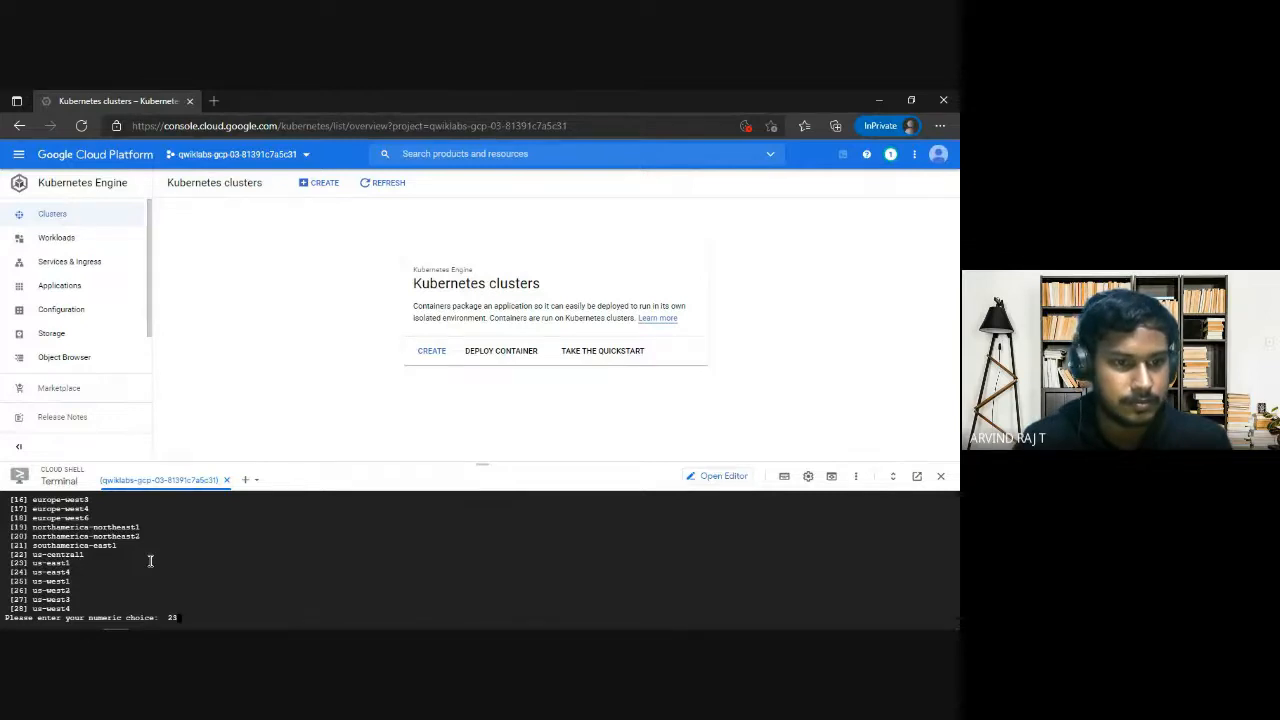
{"action": "key", "text": "Return"}
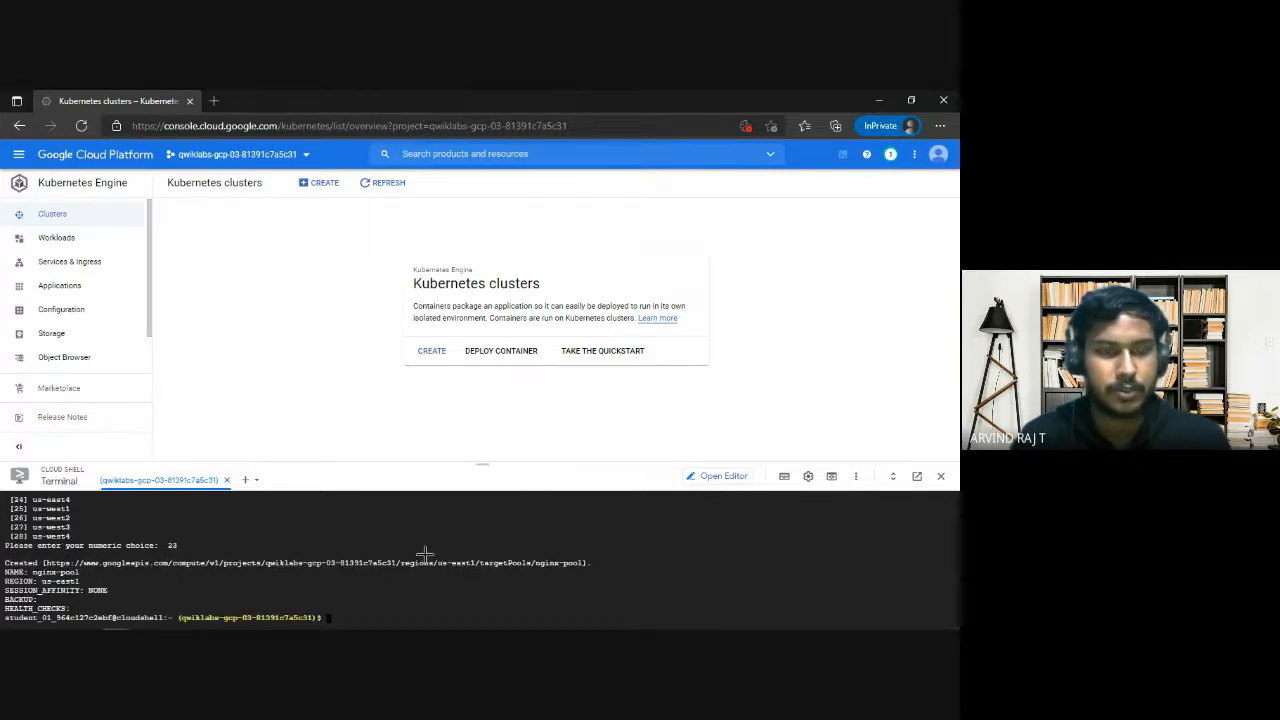
Check the managed instance group item in the lab's Task 3 list, then replace "TEST-group" with nginx-group in the notes' instance-groups create command.
{"action": "key", "text": "alt+Tab"}
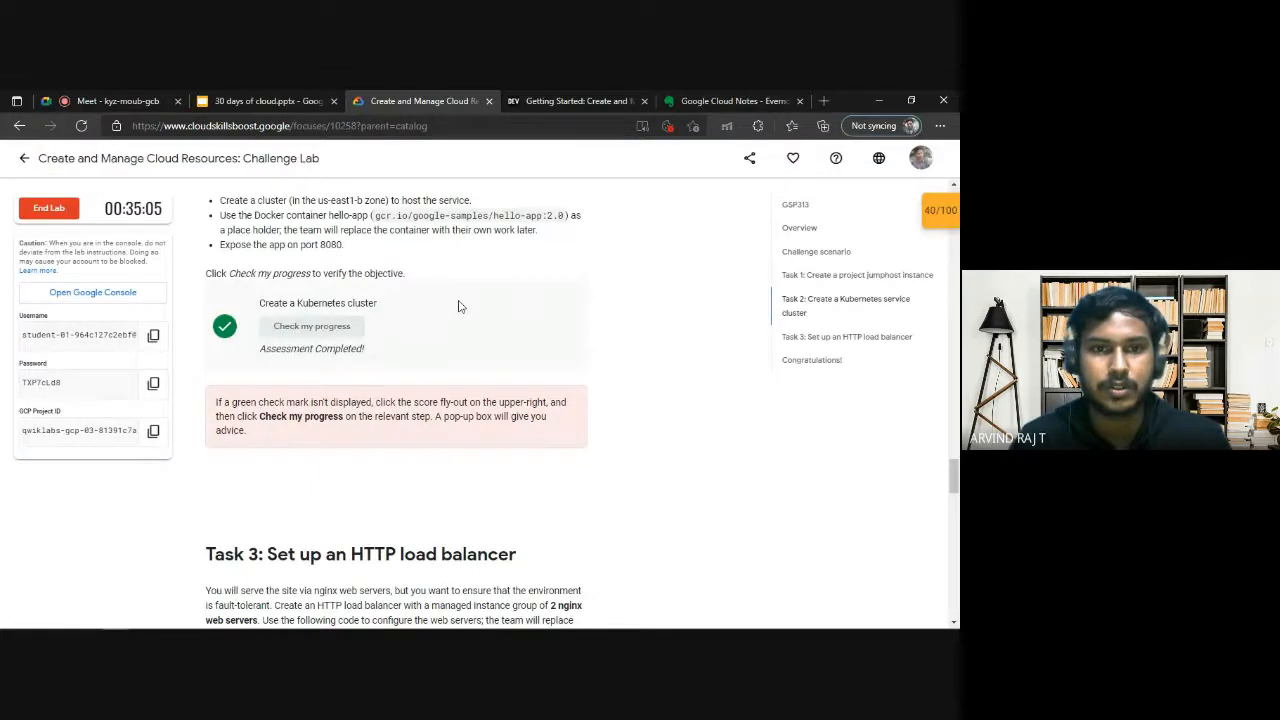
{"action": "scroll", "coordinate": [495, 463], "scroll_direction": "down", "scroll_amount": 4}
{"action": "scroll", "coordinate": [495, 463], "scroll_direction": "down", "scroll_amount": 3}
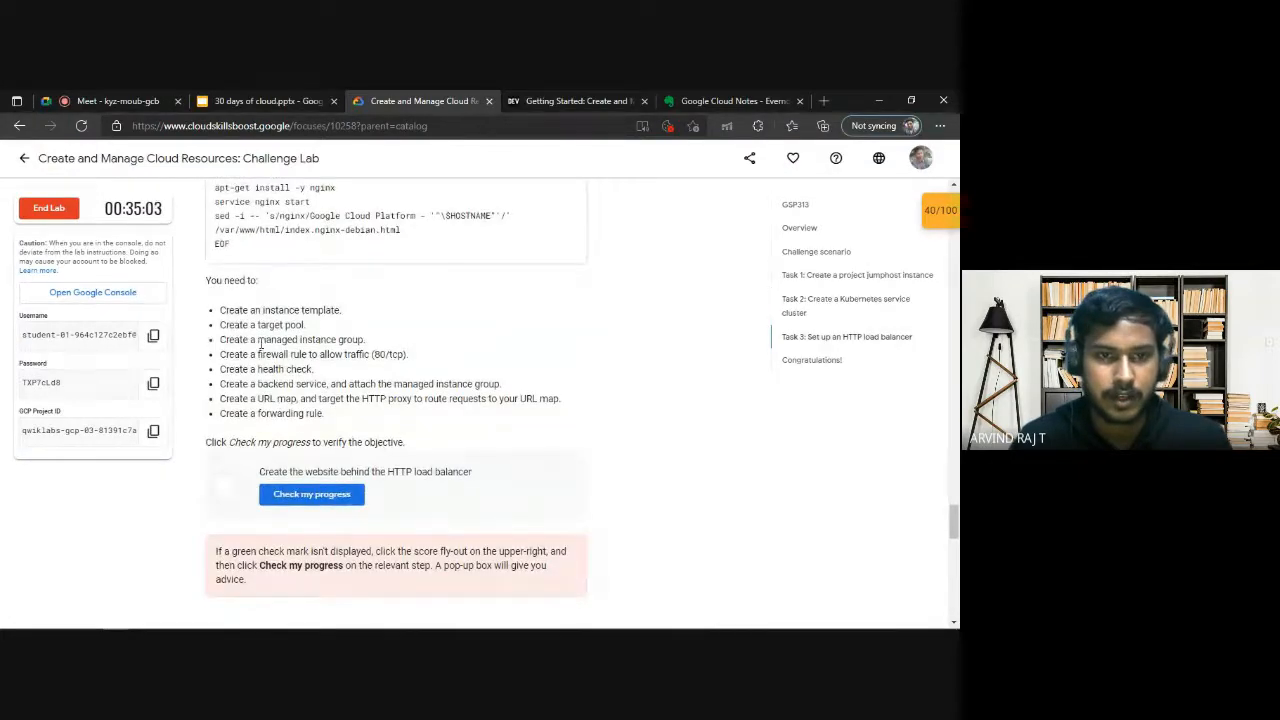
{"action": "left_click_drag", "start_coordinate": [260, 342], "coordinate": [380, 346]}
{"action": "left_click", "coordinate": [700, 101]}
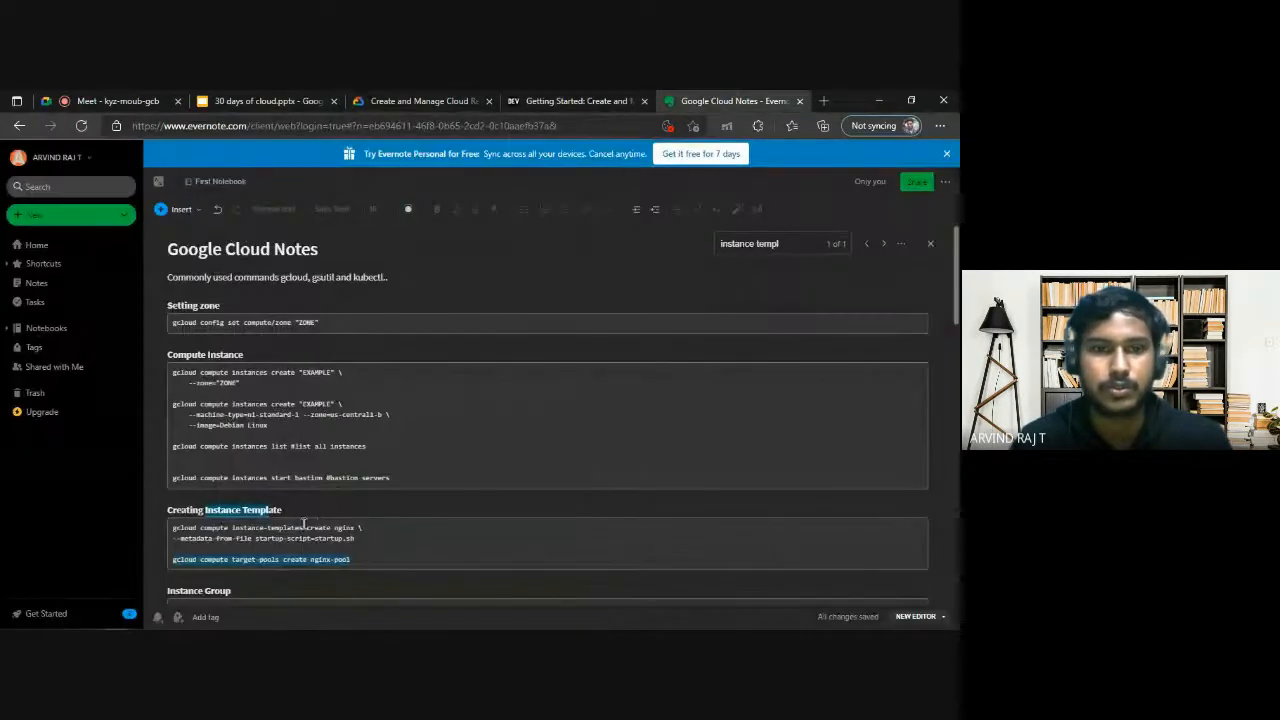
{"action": "scroll", "coordinate": [304, 524], "scroll_direction": "down", "scroll_amount": 2}
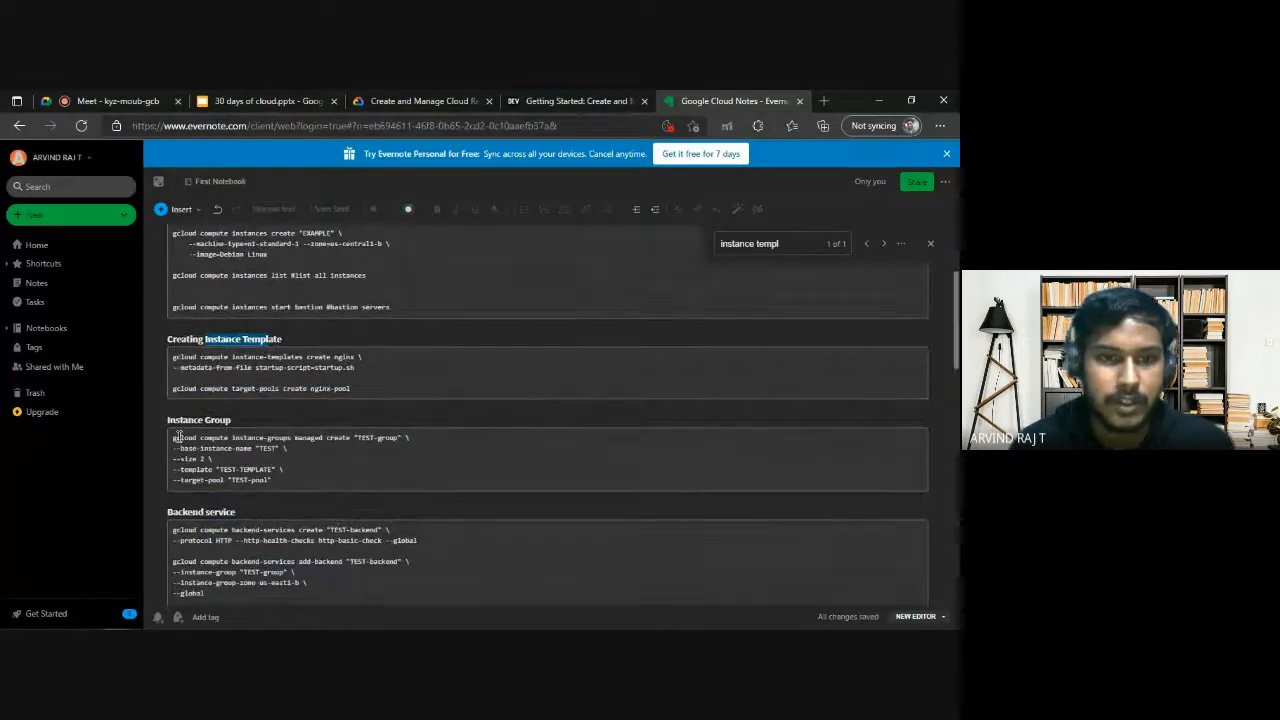
{"action": "left_click_drag", "start_coordinate": [358, 437], "coordinate": [371, 437]}
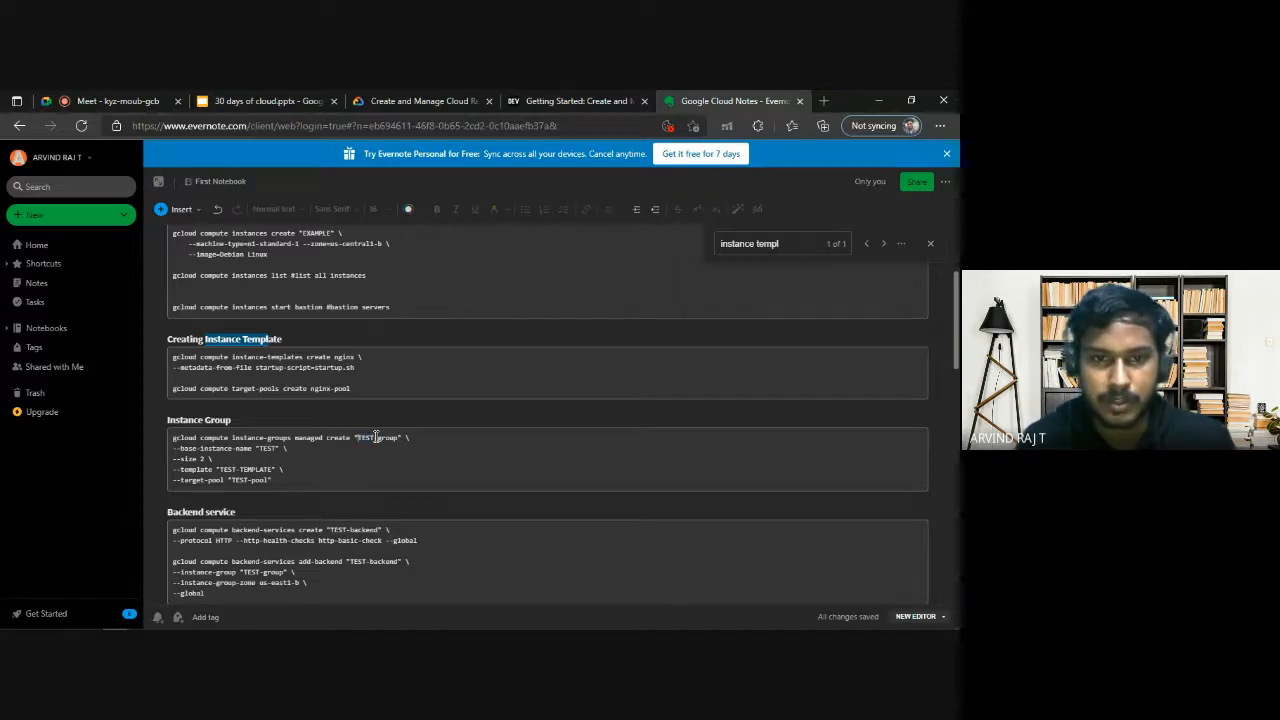
{"action": "key", "text": "Left"}
{"action": "key", "text": "BackSpace"}
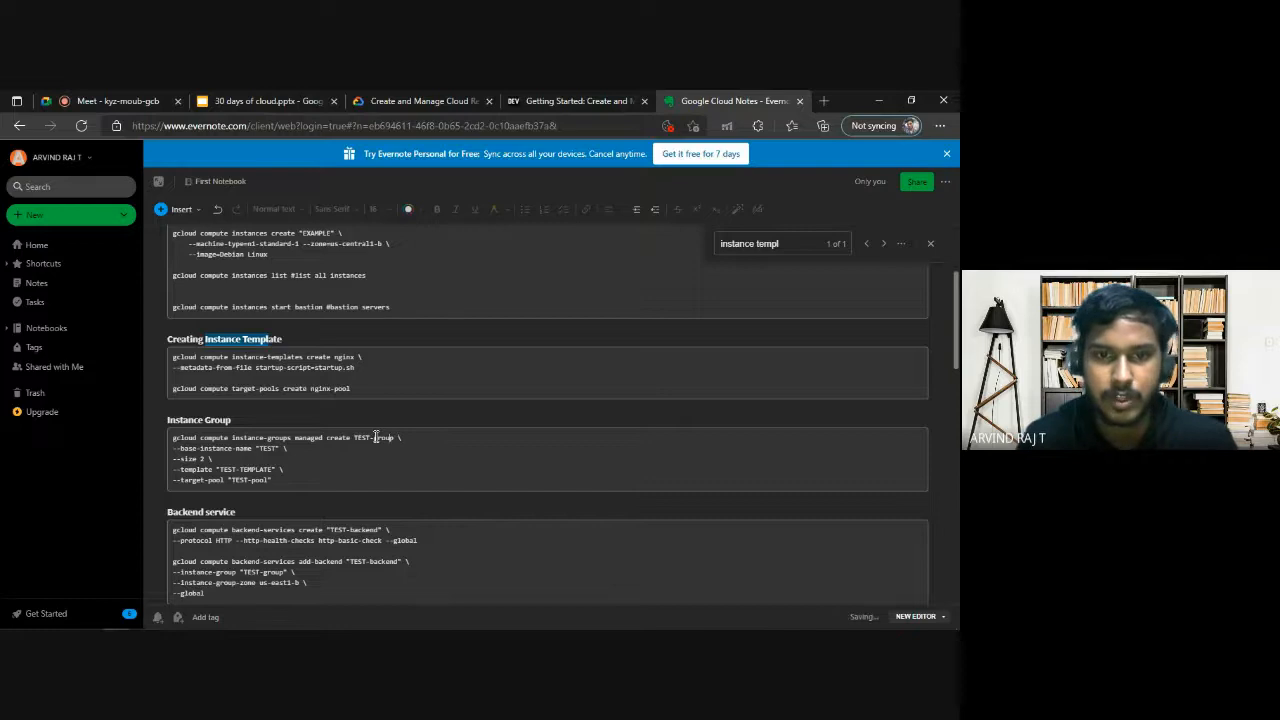
{"action": "key", "text": "BackSpace"}
{"action": "key", "text": "BackSpace"}
{"action": "key", "text": "BackSpace"}
{"action": "key", "text": "BackSpace"}
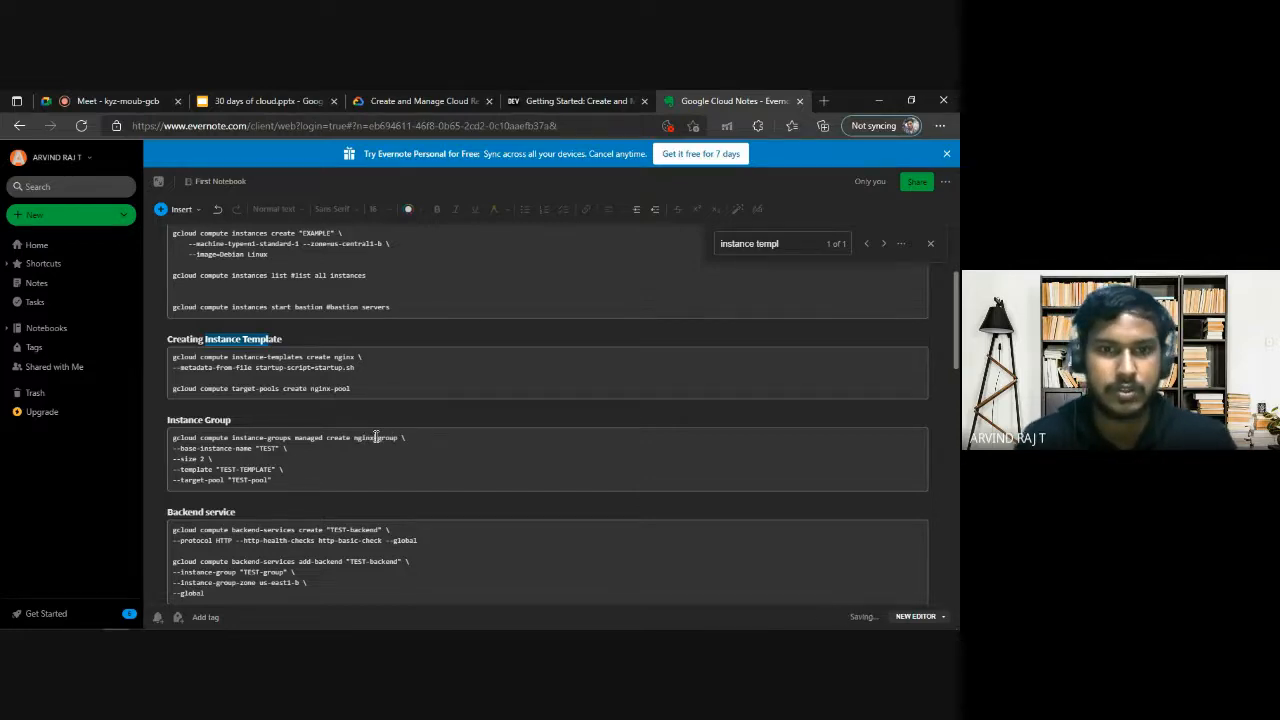
Copy the instance group command and try to create nginx-group in Cloud Shell with size 2 and the placeholder TEST base name, template and pool.
{"action": "left_click_drag", "start_coordinate": [272, 481], "coordinate": [166, 429]}
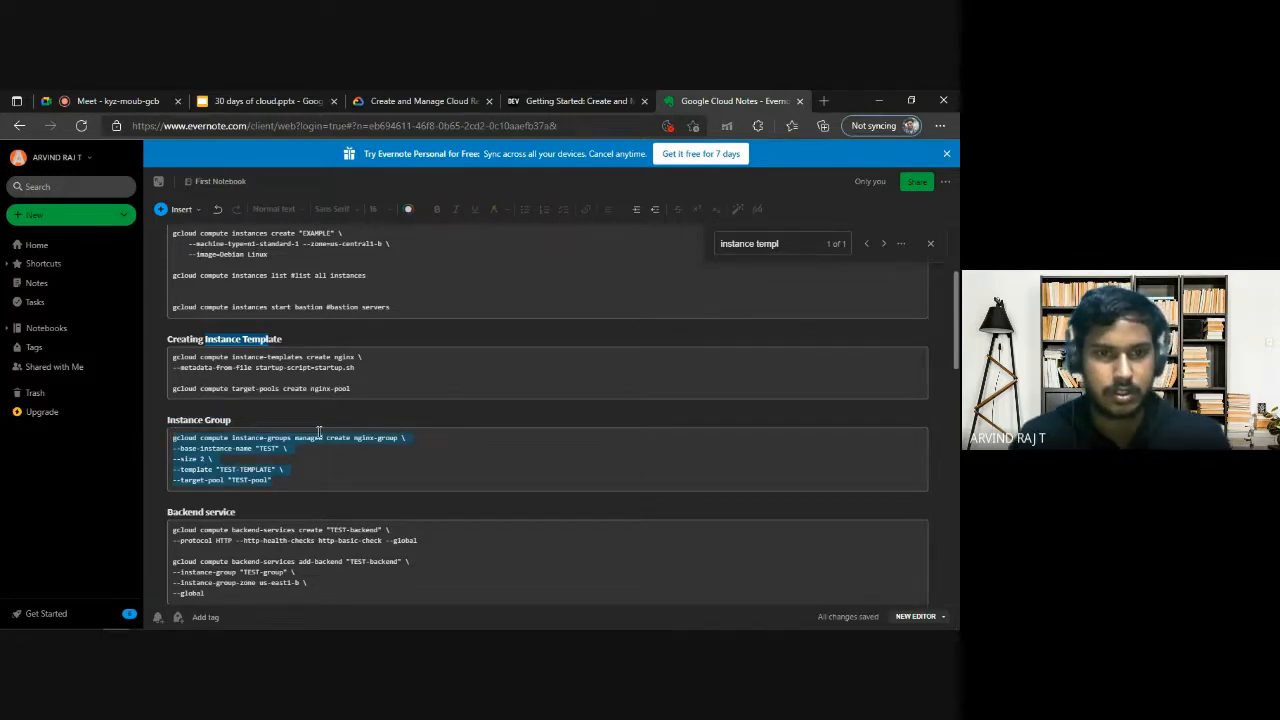
{"action": "key", "text": "alt+Tab"}
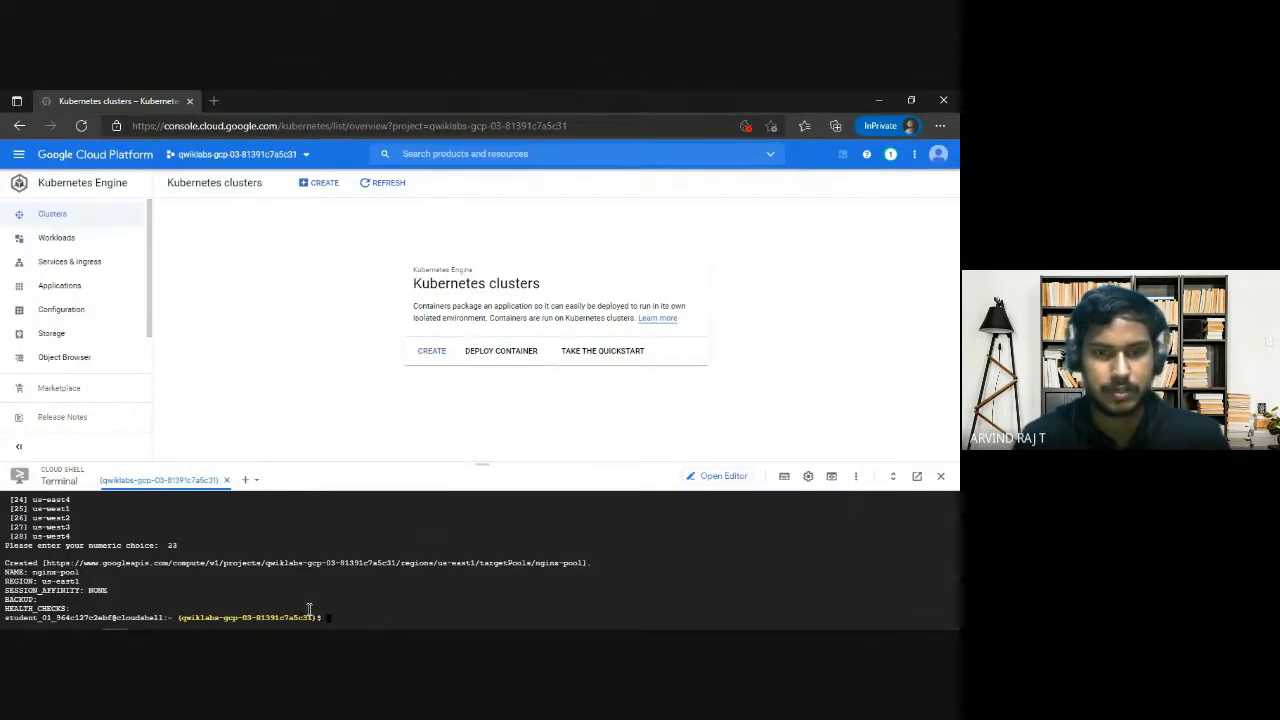
{"action": "key", "text": "alt+Tab"}
{"action": "left_click", "coordinate": [441, 443]}
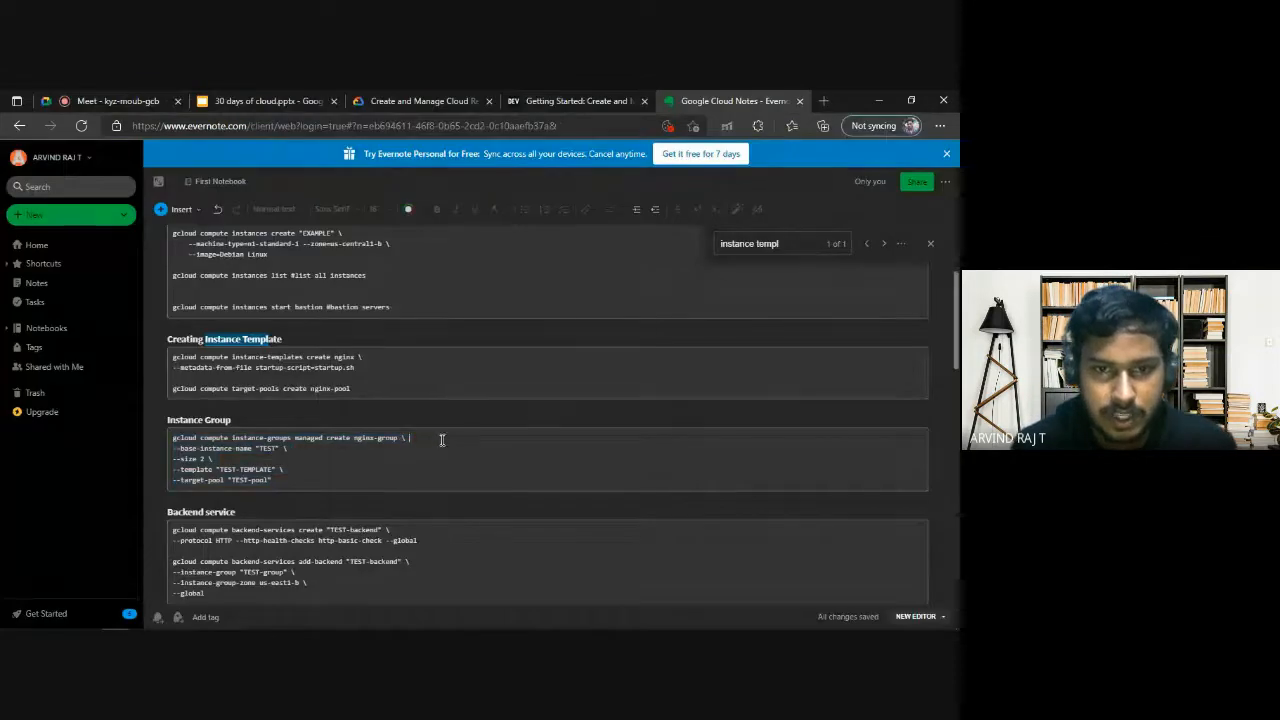
{"action": "left_click", "coordinate": [313, 452]}
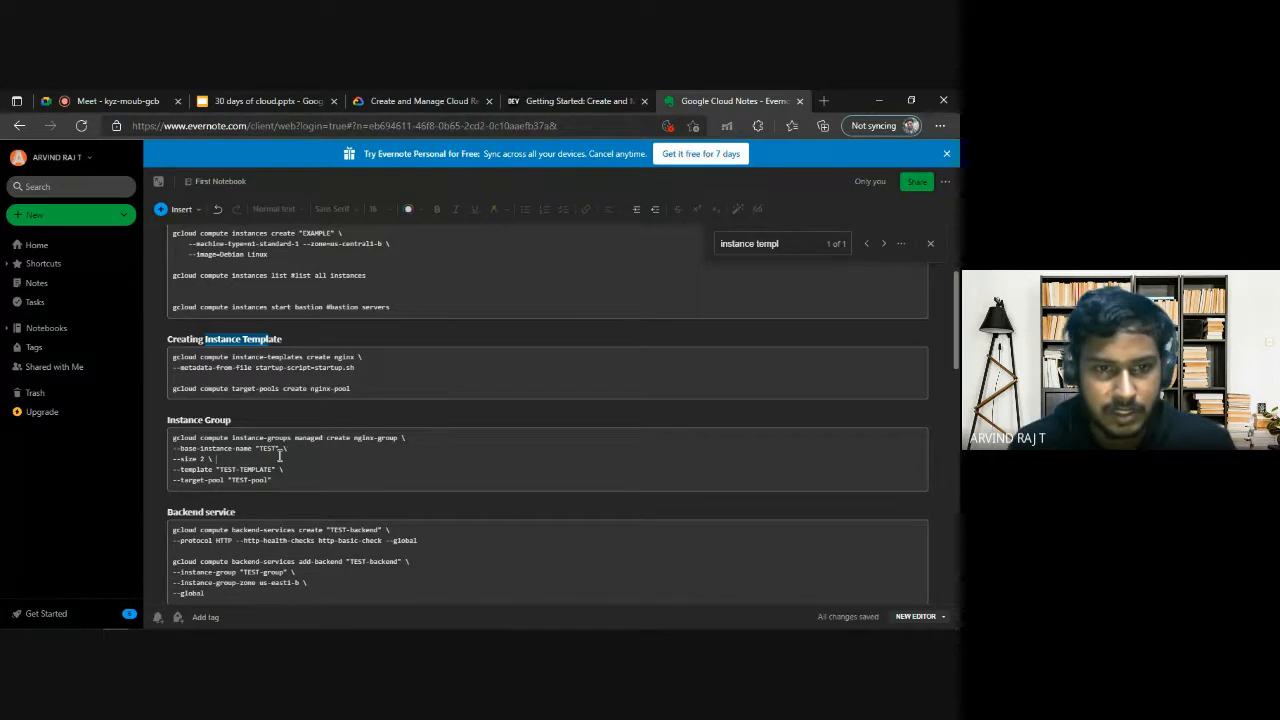
{"action": "left_click", "coordinate": [283, 470]}
{"action": "left_click_drag", "start_coordinate": [273, 482], "coordinate": [166, 441]}
{"action": "key", "text": "alt+Tab"}
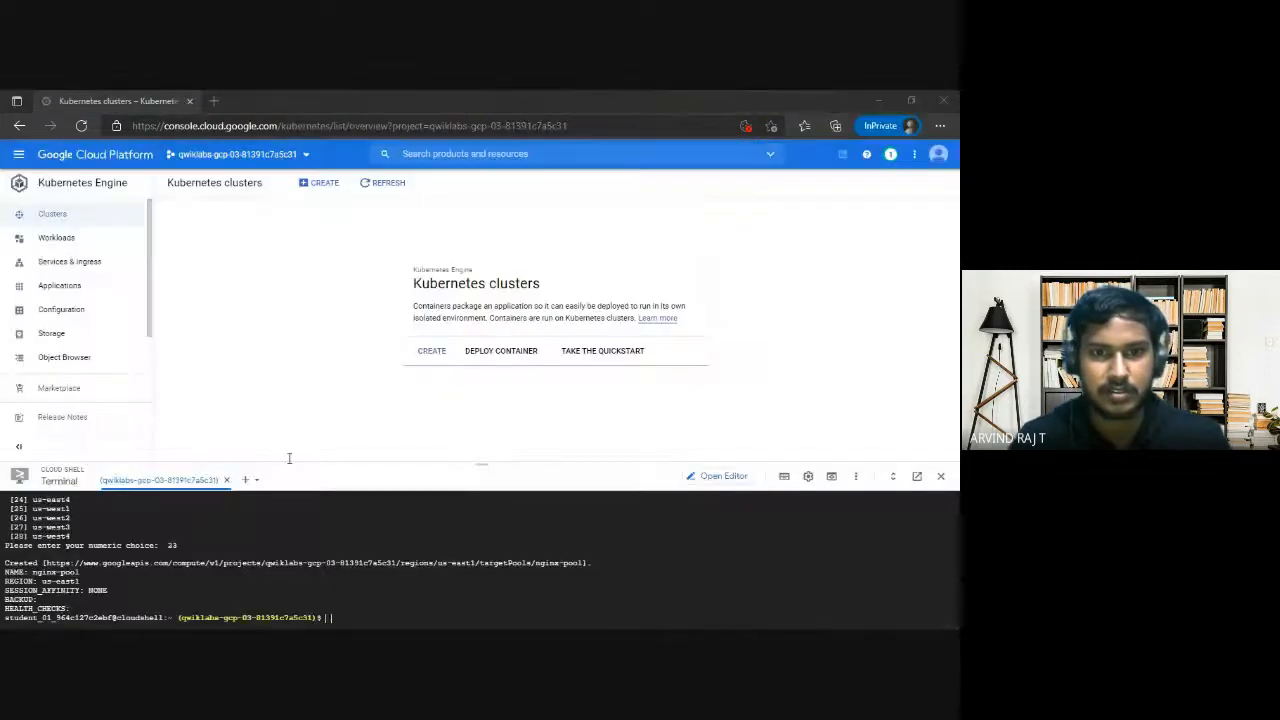
{"action": "key", "text": "ctrl+v"}
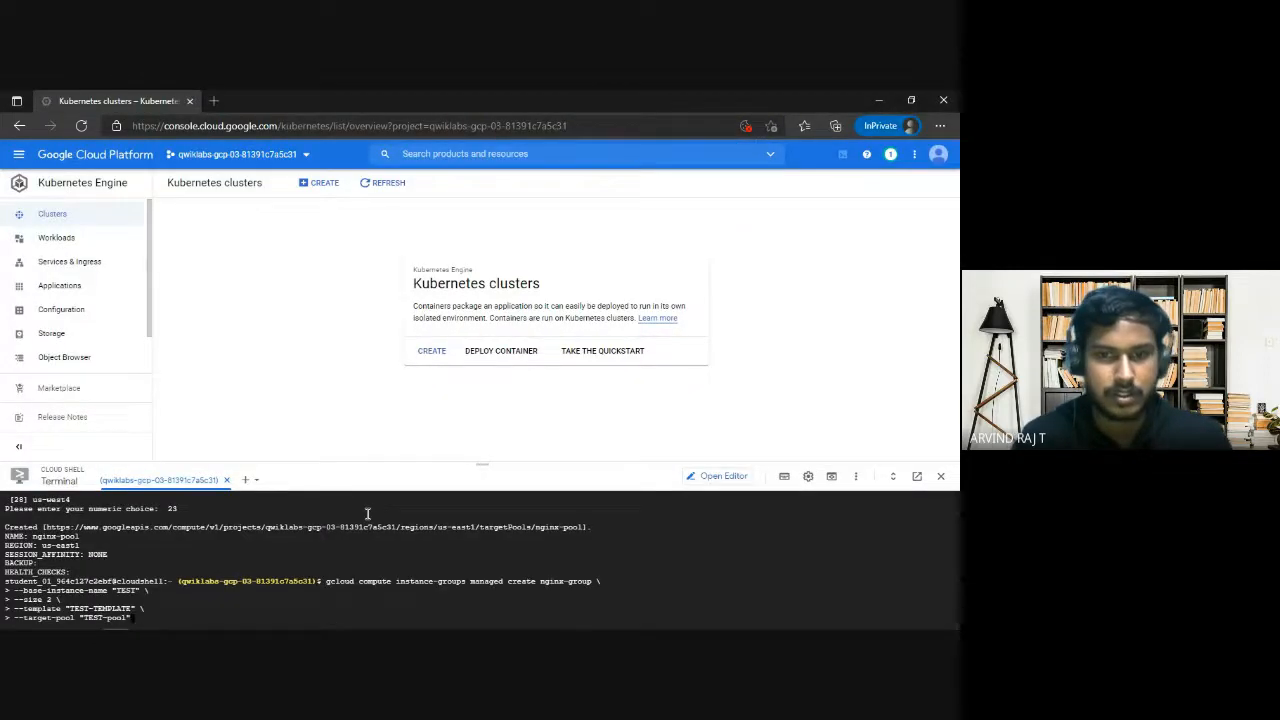
{"action": "key", "text": "Return"}
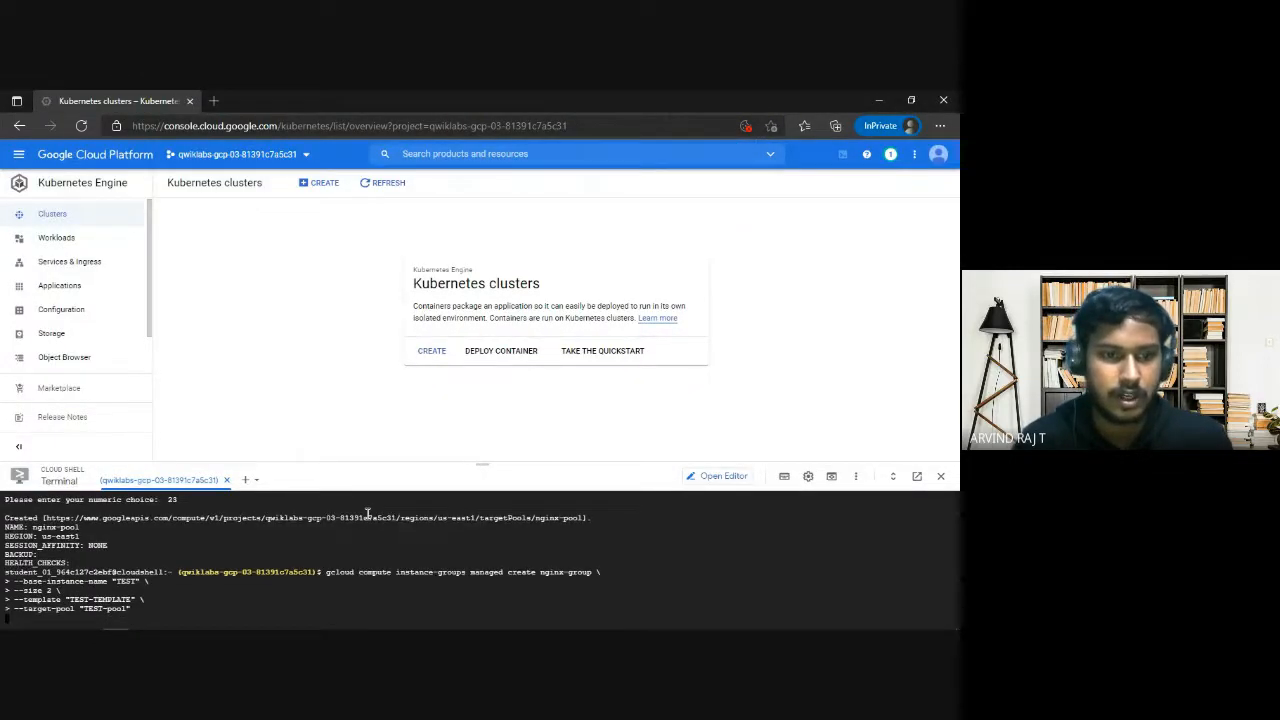
Replace the quoted "TEST" base instance name with nginx in the notes' instance group command.
{"action": "key", "text": "alt+Tab"}
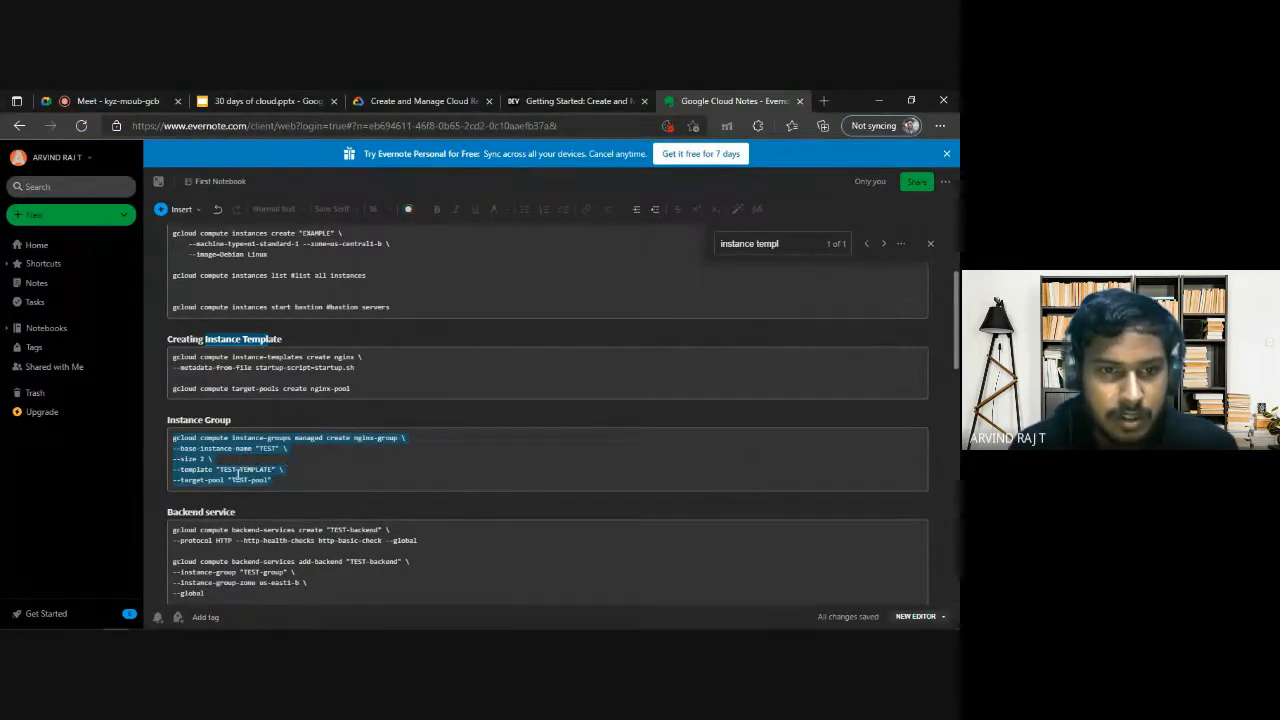
{"action": "left_click", "coordinate": [265, 480]}
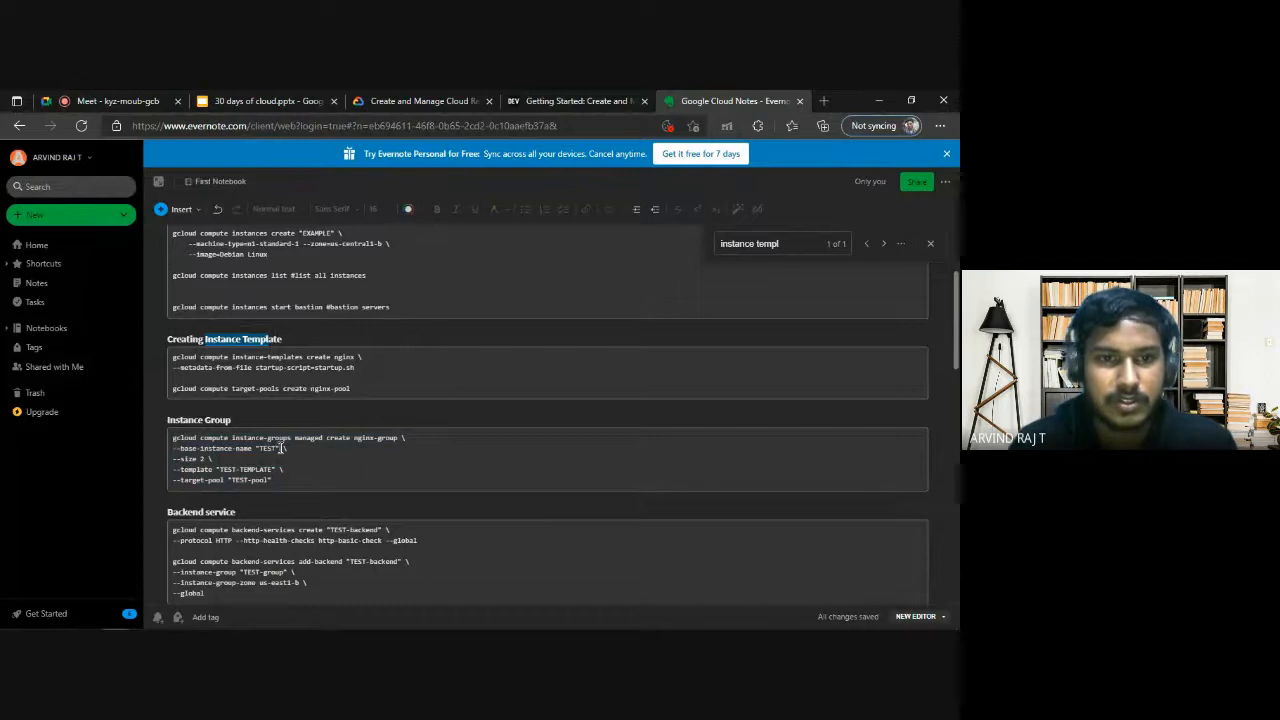
{"action": "type", "text": "nginx"}
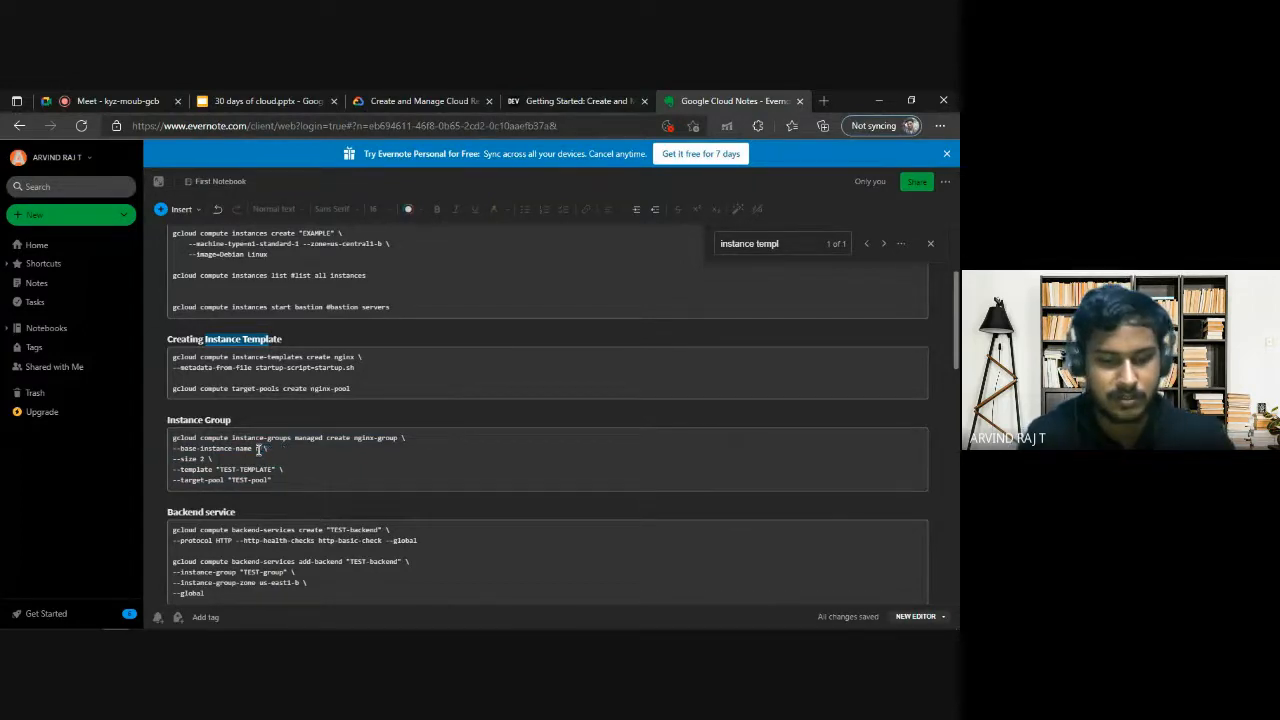
Examine the base instance name and the error from the previous instance group command in Cloud Shell, then return to the notes.
{"action": "key", "text": "alt+Tab"}
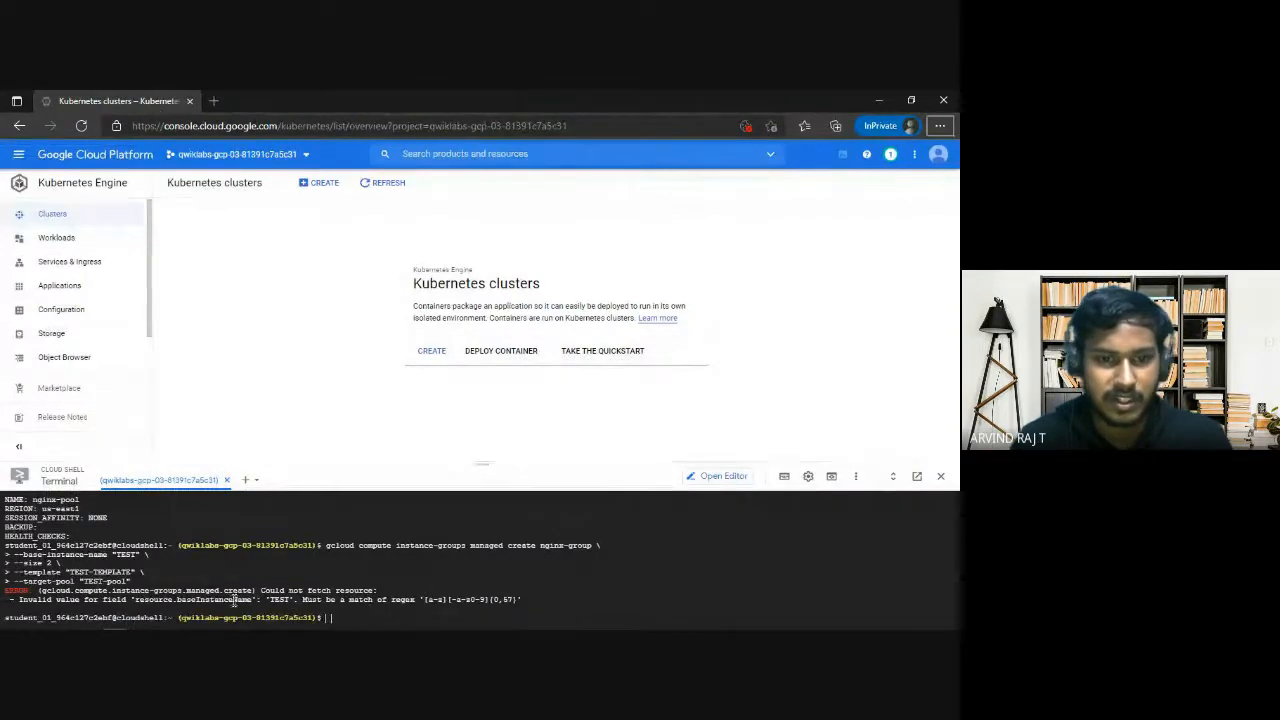
{"action": "left_click", "coordinate": [290, 601]}
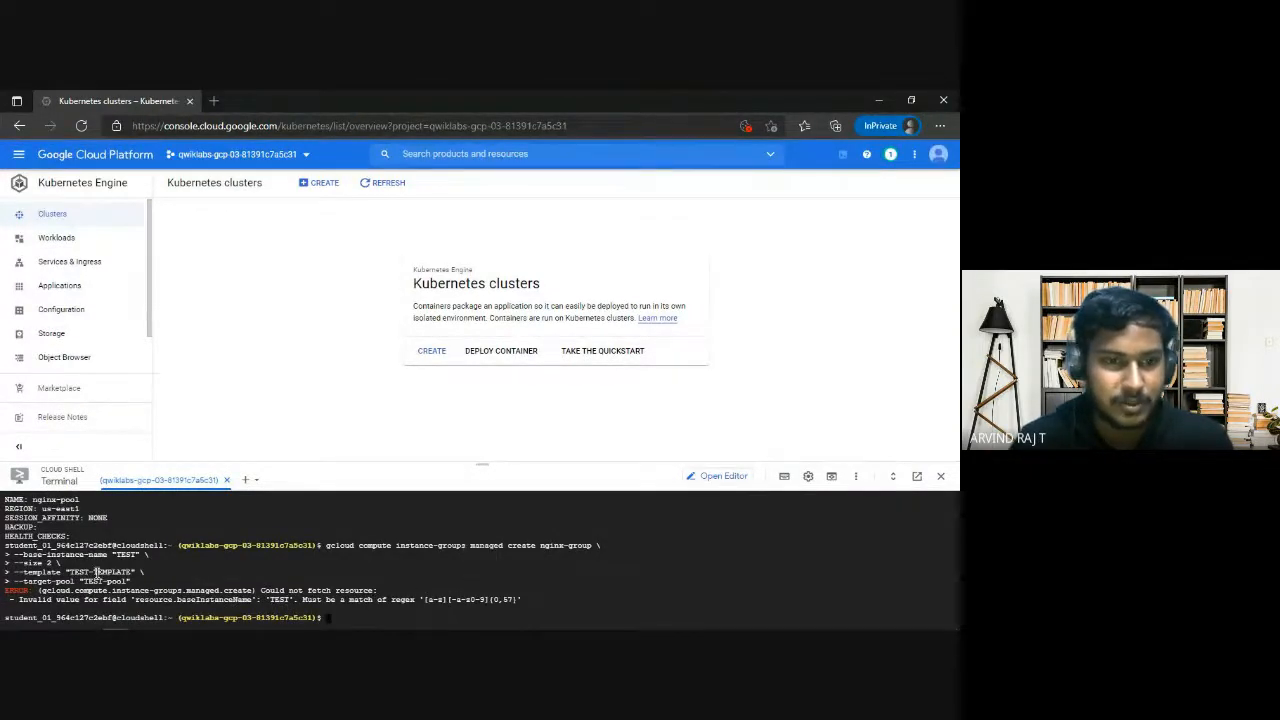
{"action": "left_click_drag", "start_coordinate": [112, 554], "coordinate": [140, 554]}
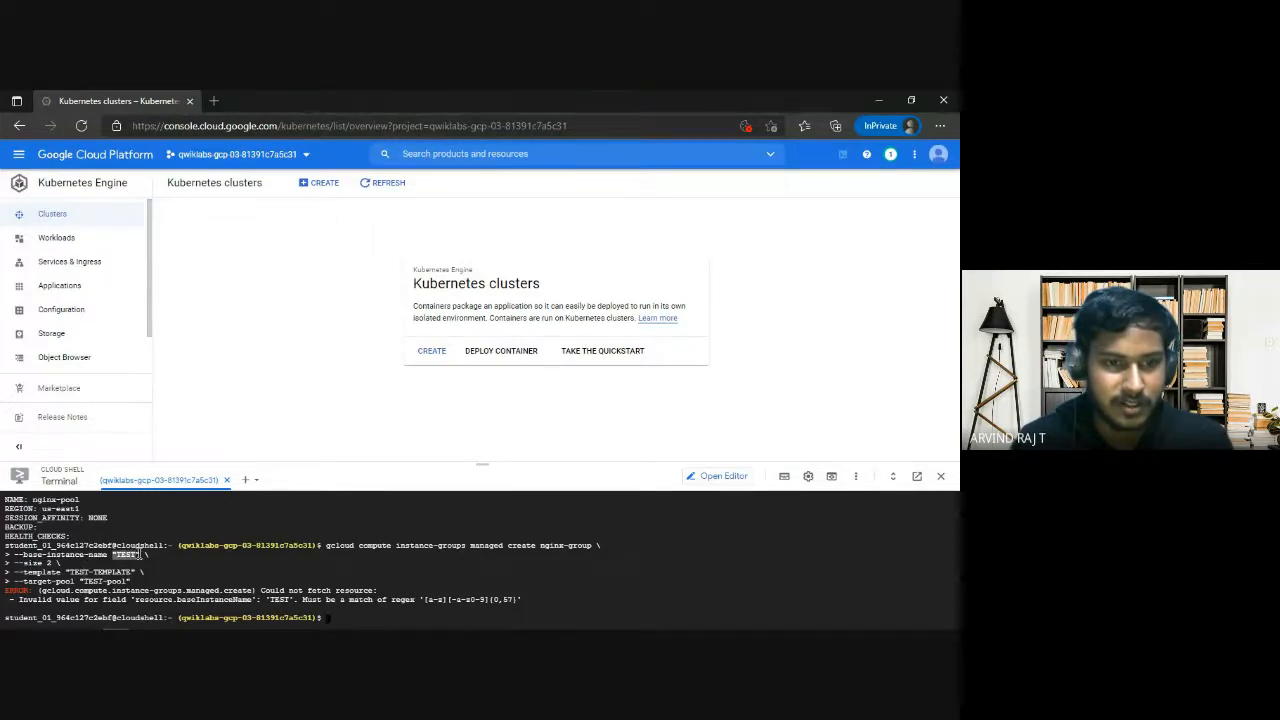
{"action": "left_click", "coordinate": [334, 592]}
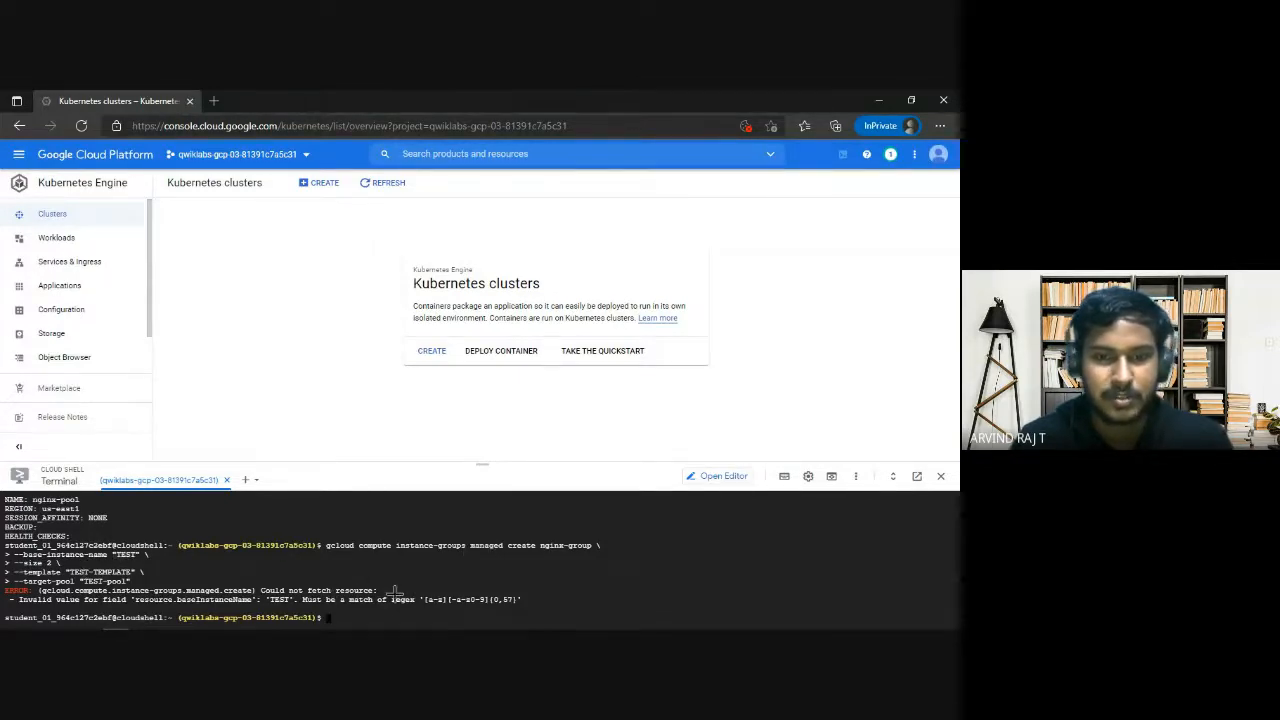
{"action": "key", "text": "alt+Tab"}
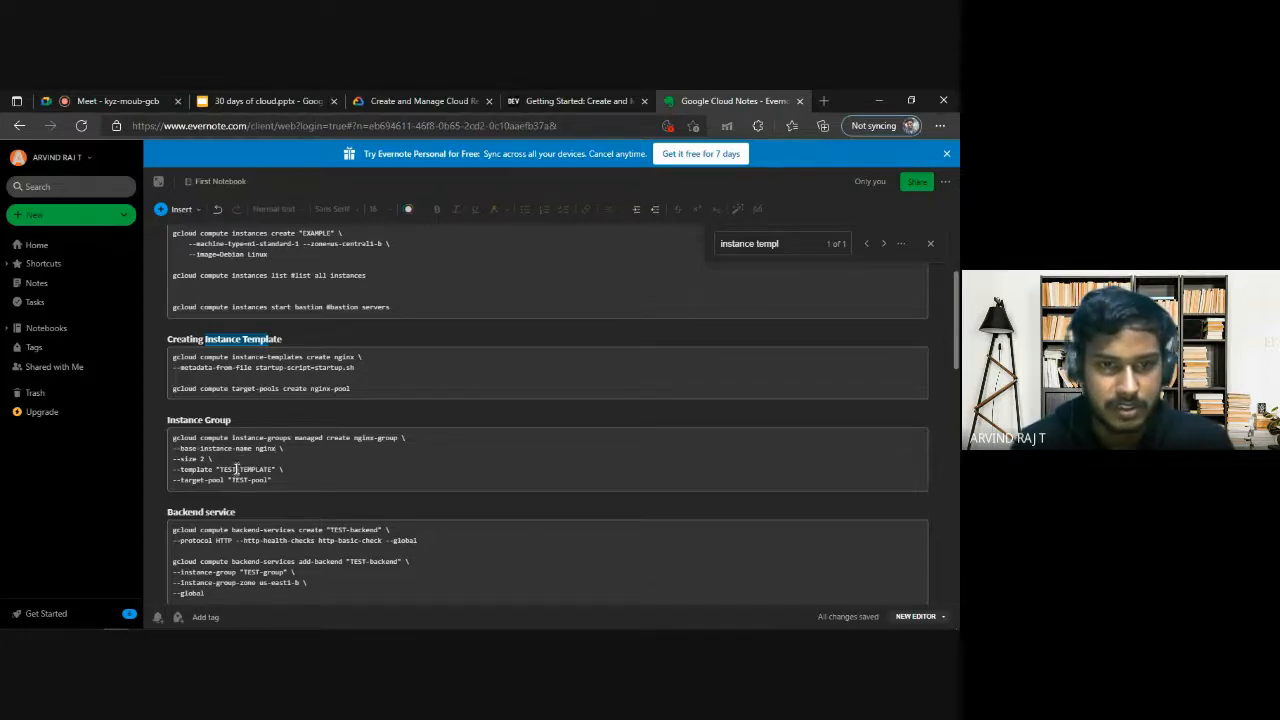
Replace the "TEST" prefix of the template name with nginx in the notes' instance group command and remove its quotes.
{"action": "double_click", "coordinate": [232, 470]}
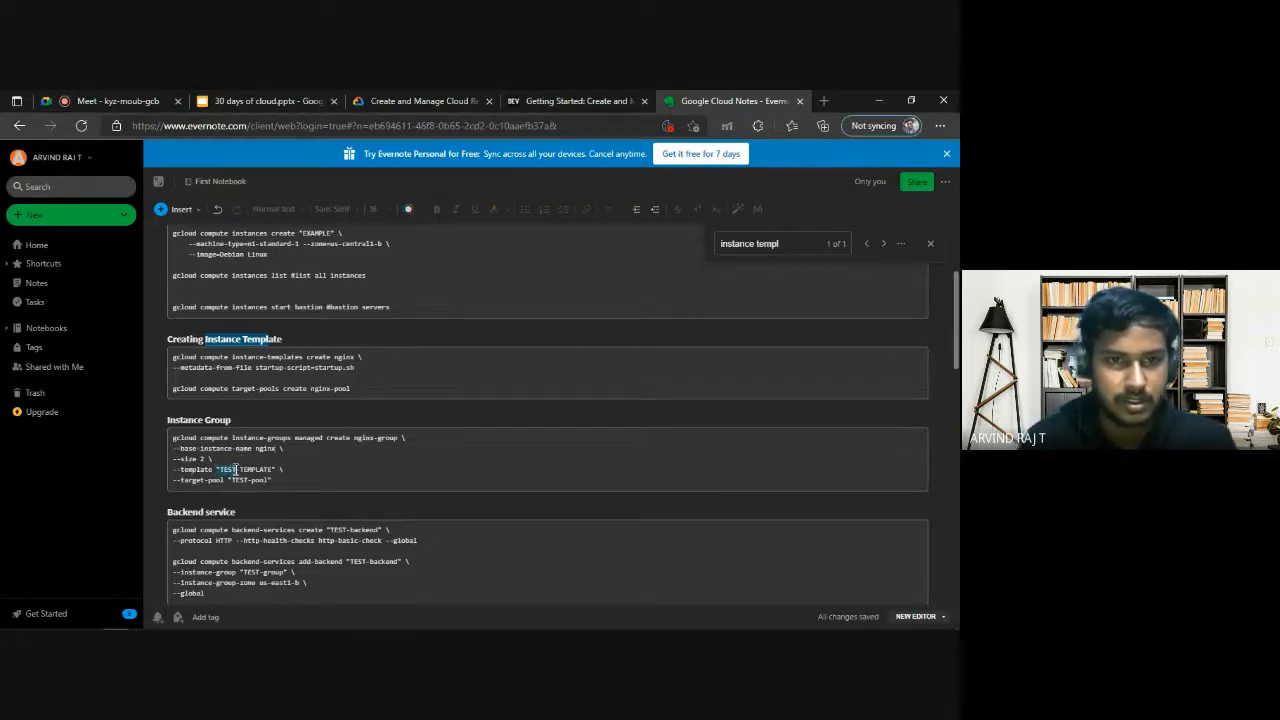
{"action": "type", "text": "nginx"}
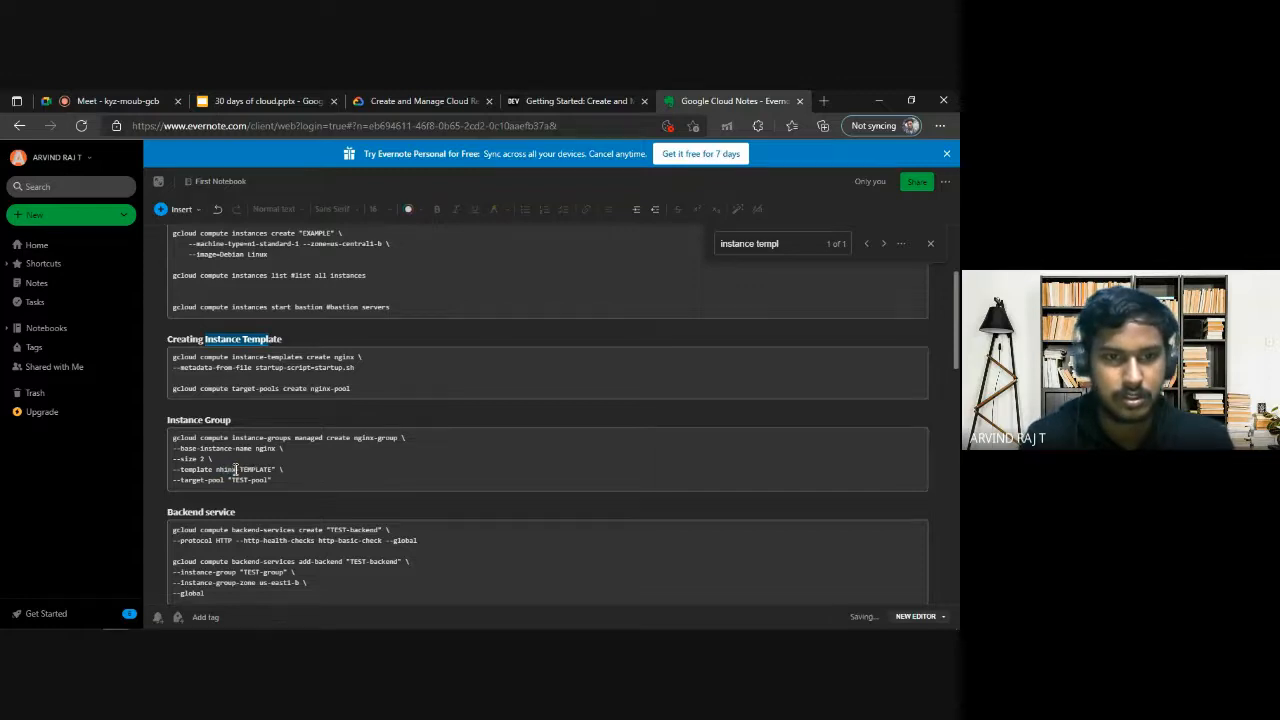
{"action": "key", "text": "Left"}
{"action": "key", "text": "Left"}
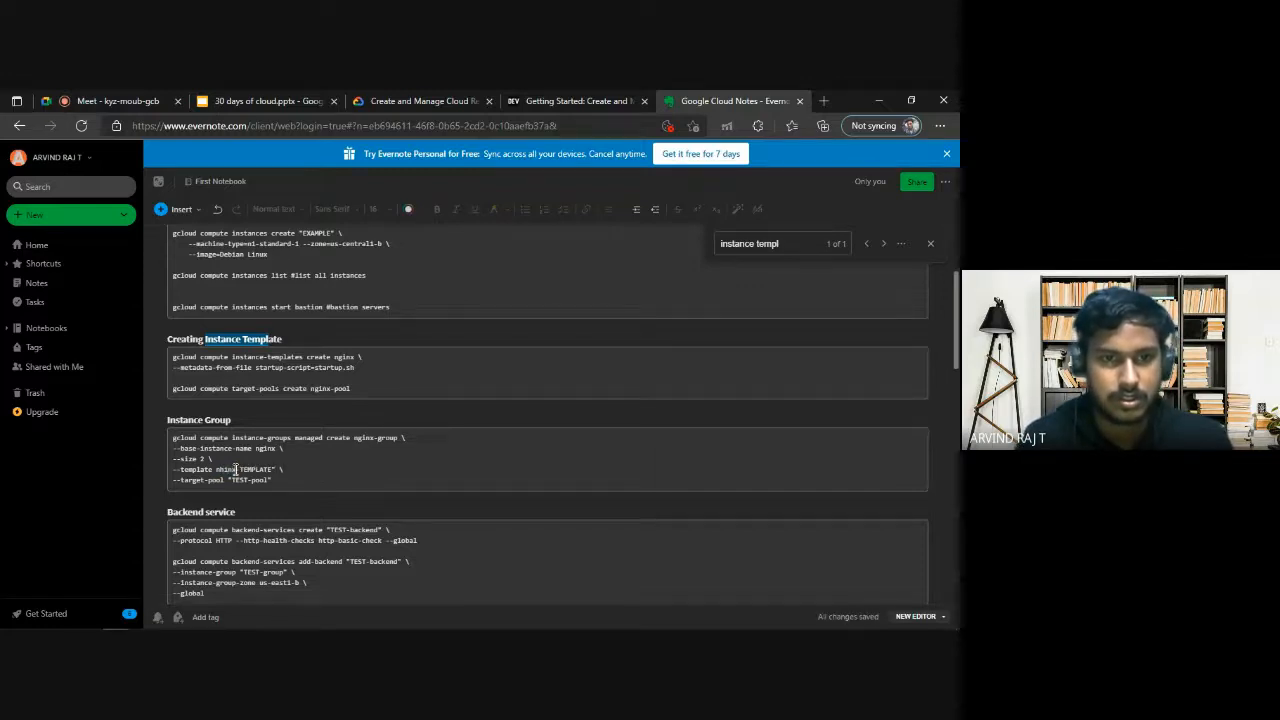
{"action": "key", "text": "BackSpace"}
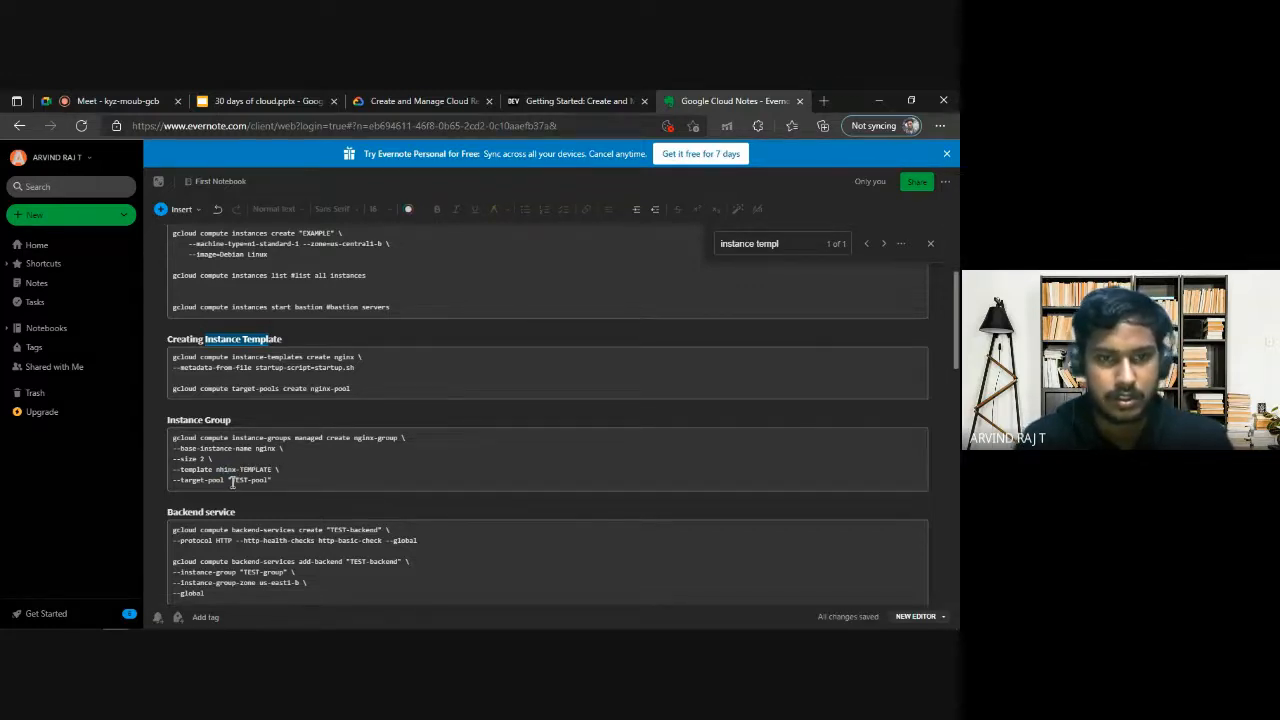
Change the target pool in the notes' instance group command to nginx-pool, without quotes.
{"action": "left_click", "coordinate": [232, 481]}
{"action": "key", "text": "BackSpace"}
{"action": "key", "text": "Delete"}
{"action": "key", "text": "Delete"}
{"action": "key", "text": "Delete"}
{"action": "key", "text": "Delete"}
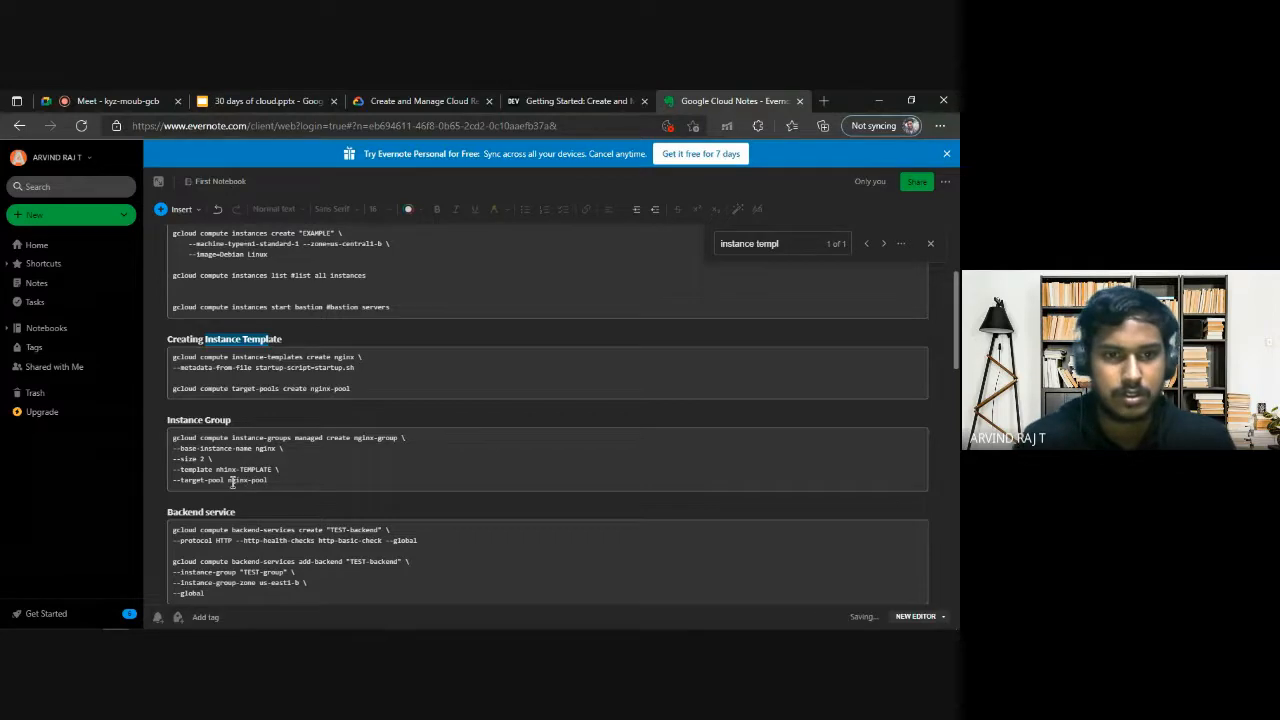
{"action": "key", "text": "End"}
{"action": "key", "text": "BackSpace"}
Correct the misspelled nginx in the template option and remove the -TEMPLATE suffix so that the template name is nginx.
{"action": "left_click", "coordinate": [225, 470]}
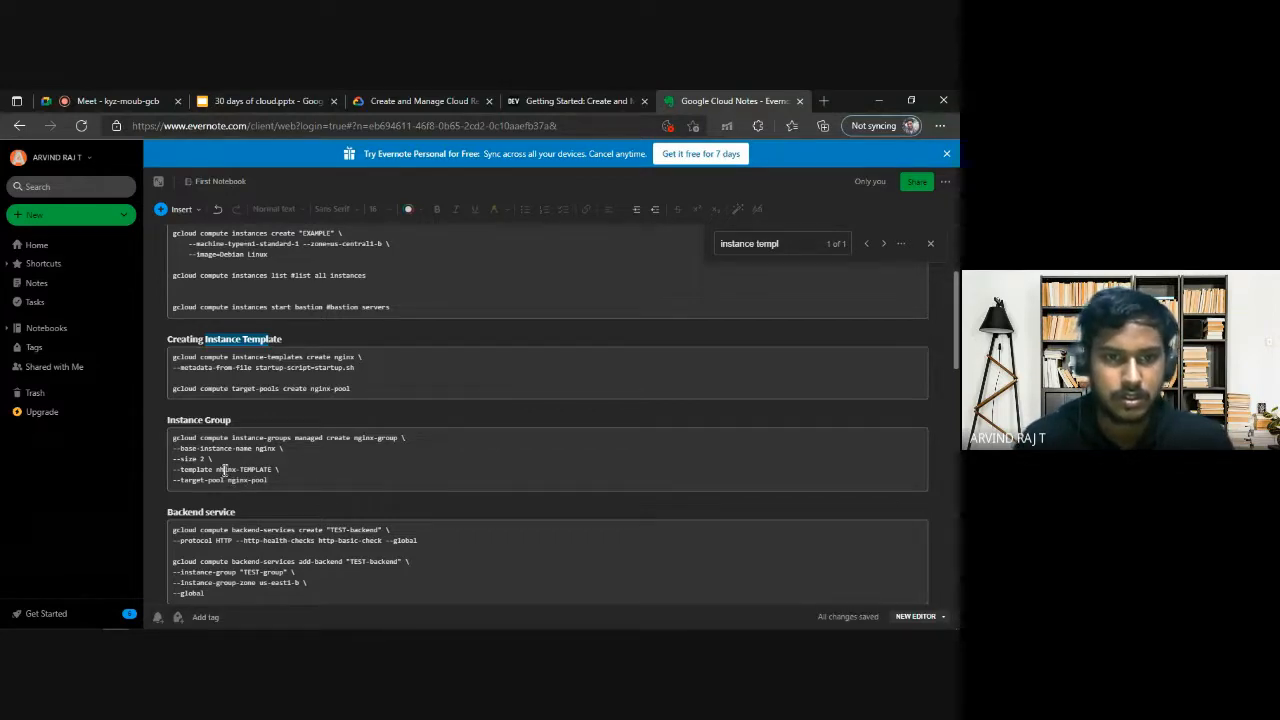
{"action": "key", "text": "BackSpace"}
{"action": "type", "text": "g"}
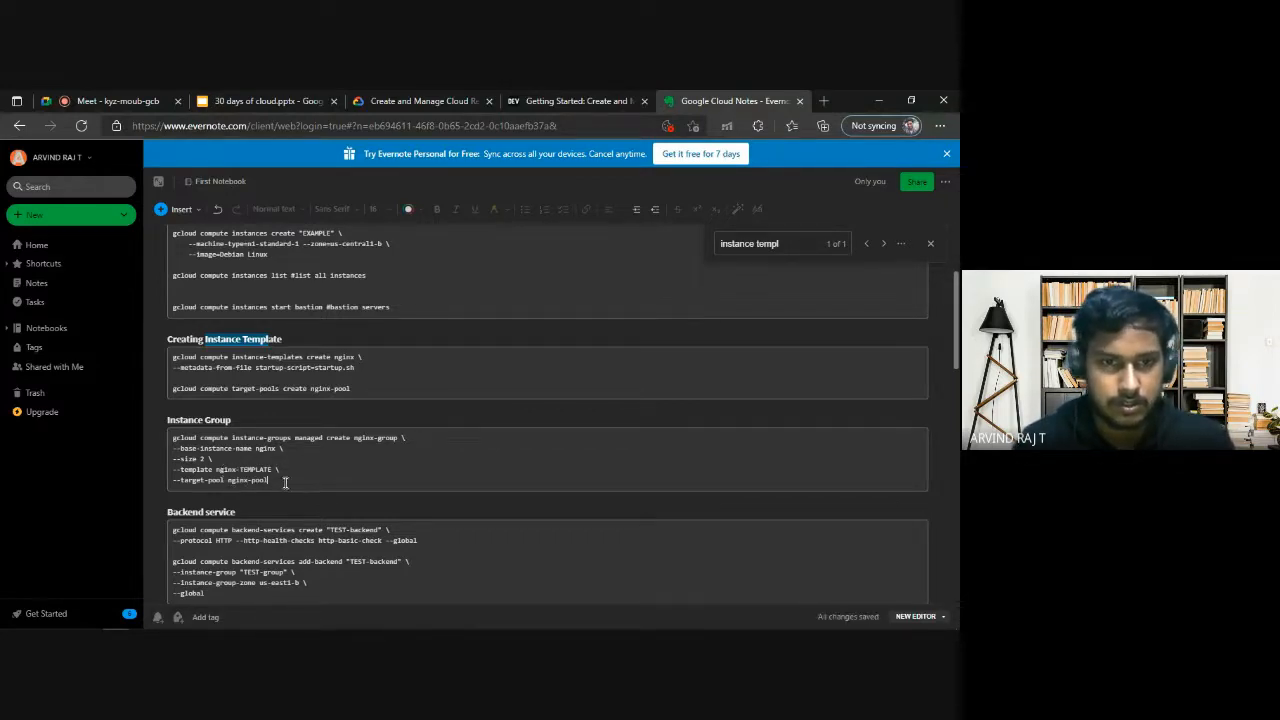
{"action": "left_click_drag", "start_coordinate": [285, 481], "coordinate": [170, 437]}
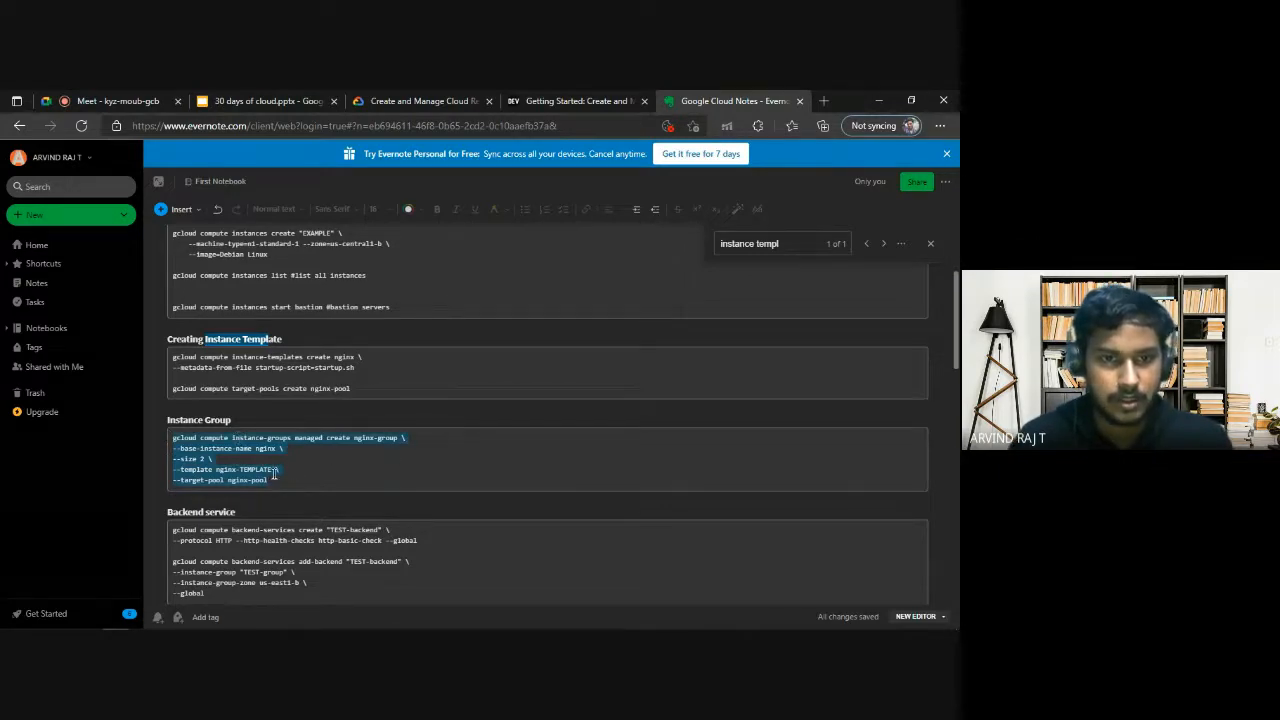
{"action": "left_click_drag", "start_coordinate": [273, 470], "coordinate": [245, 470]}
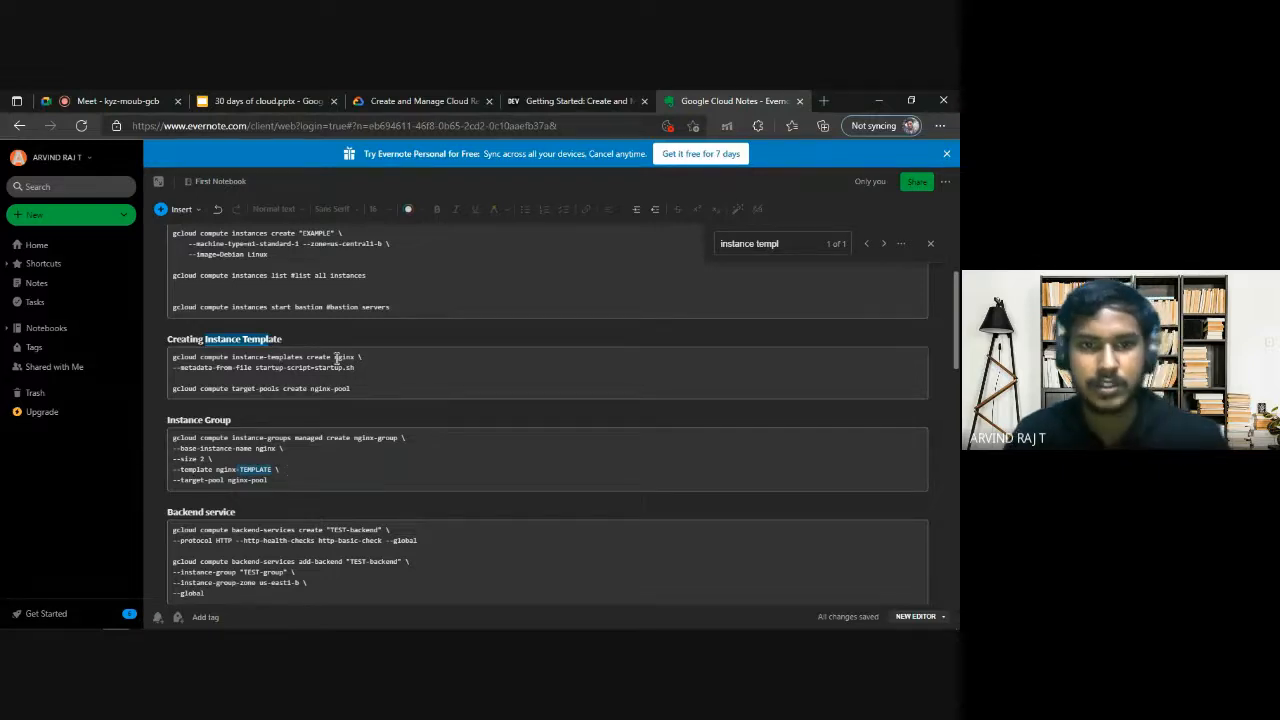
{"action": "key", "text": "BackSpace"}
{"action": "key", "text": "BackSpace"}
Copy the instance group command and run it in Cloud Shell to create nginx-group with base name nginx, size 2, template nginx and pool nginx-pool.
{"action": "left_click_drag", "start_coordinate": [267, 480], "coordinate": [146, 434]}
{"action": "key", "text": "ctrl+c"}
{"action": "key", "text": "alt+Tab"}
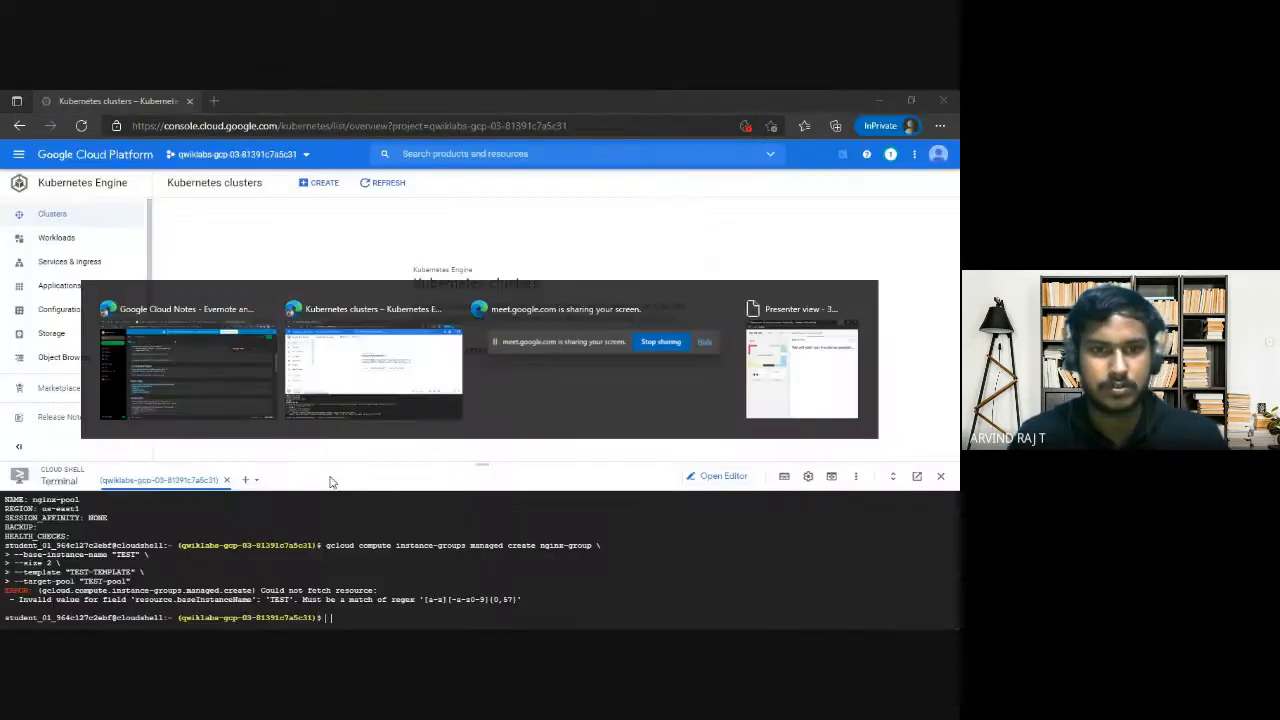
{"action": "key", "text": "ctrl+v"}
{"action": "key", "text": "Return"}
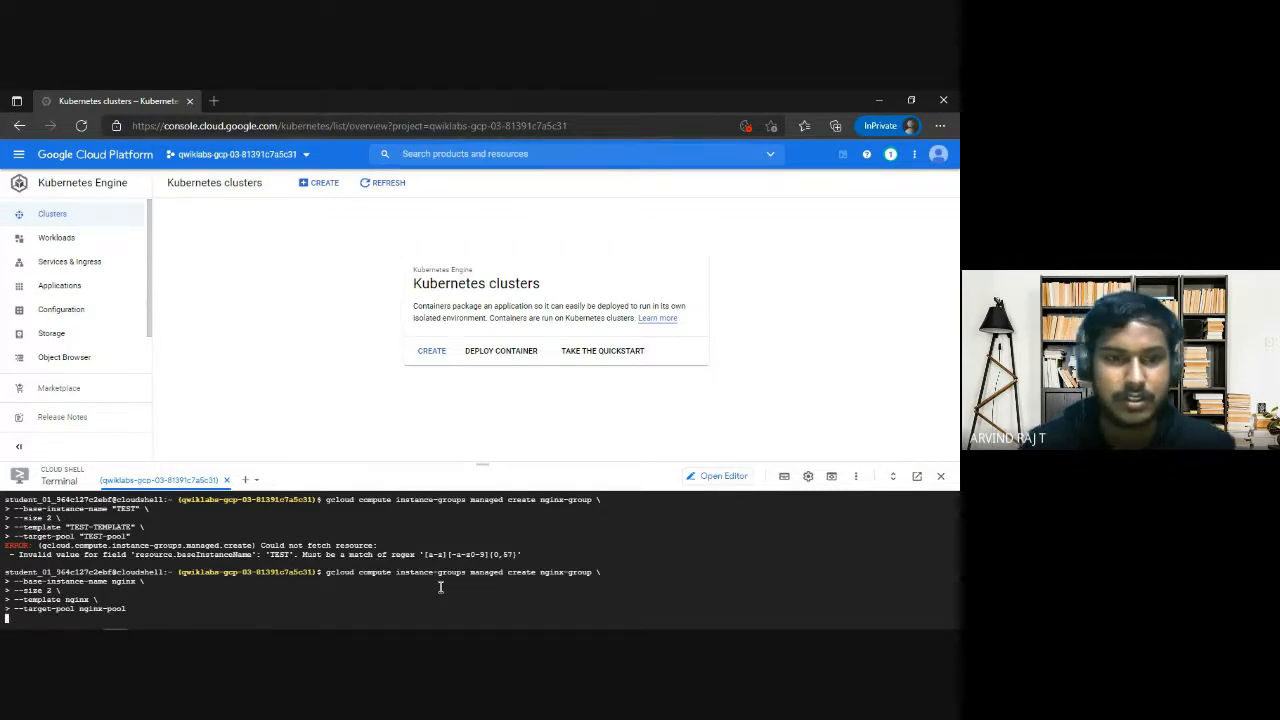
Review the template and group names in the notes' commands, then examine the instance group creation output in Cloud Shell.
{"action": "mouse_move", "coordinate": [122, 625]}
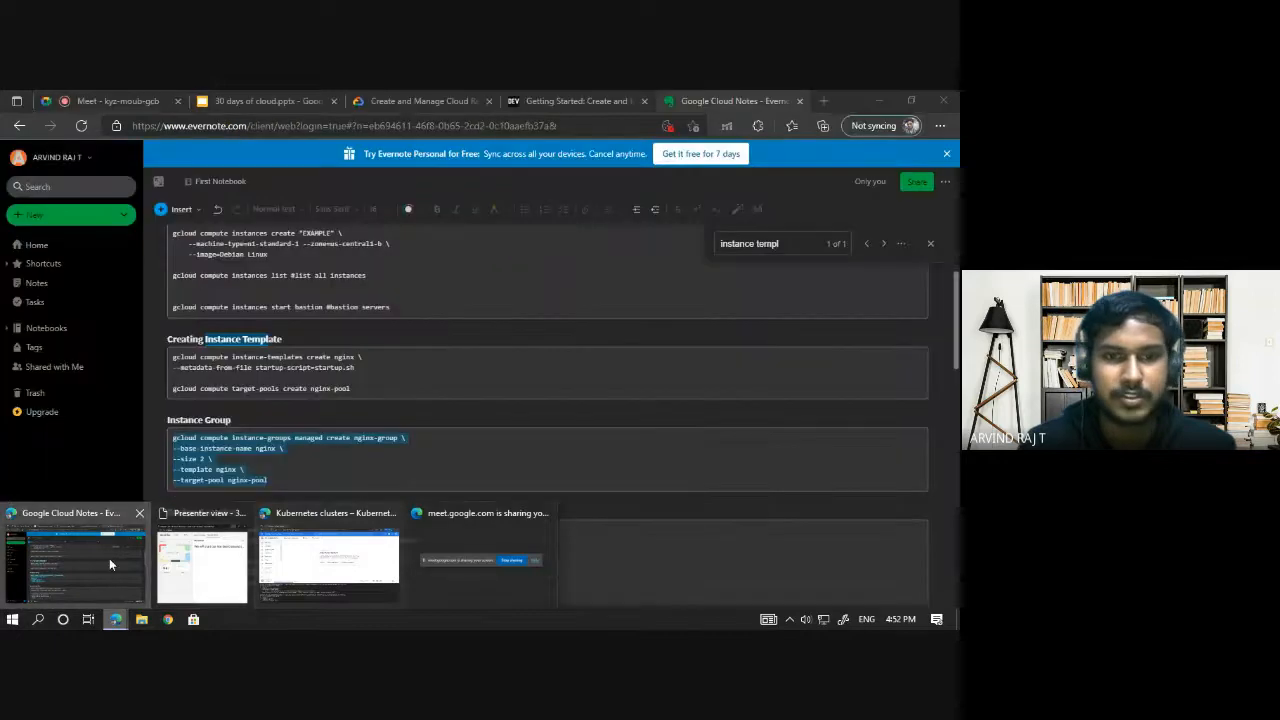
{"action": "left_click", "coordinate": [109, 558]}
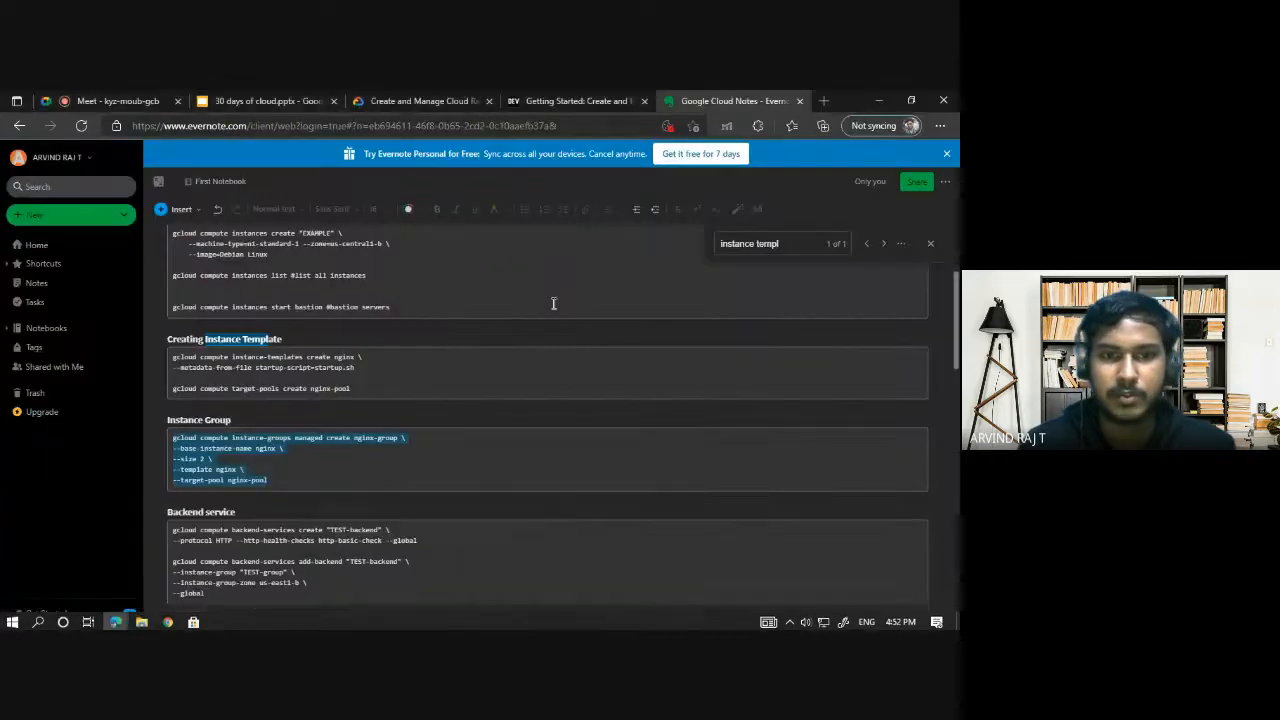
{"action": "left_click", "coordinate": [383, 380]}
{"action": "scroll", "coordinate": [430, 445], "scroll_direction": "up", "scroll_amount": 2}
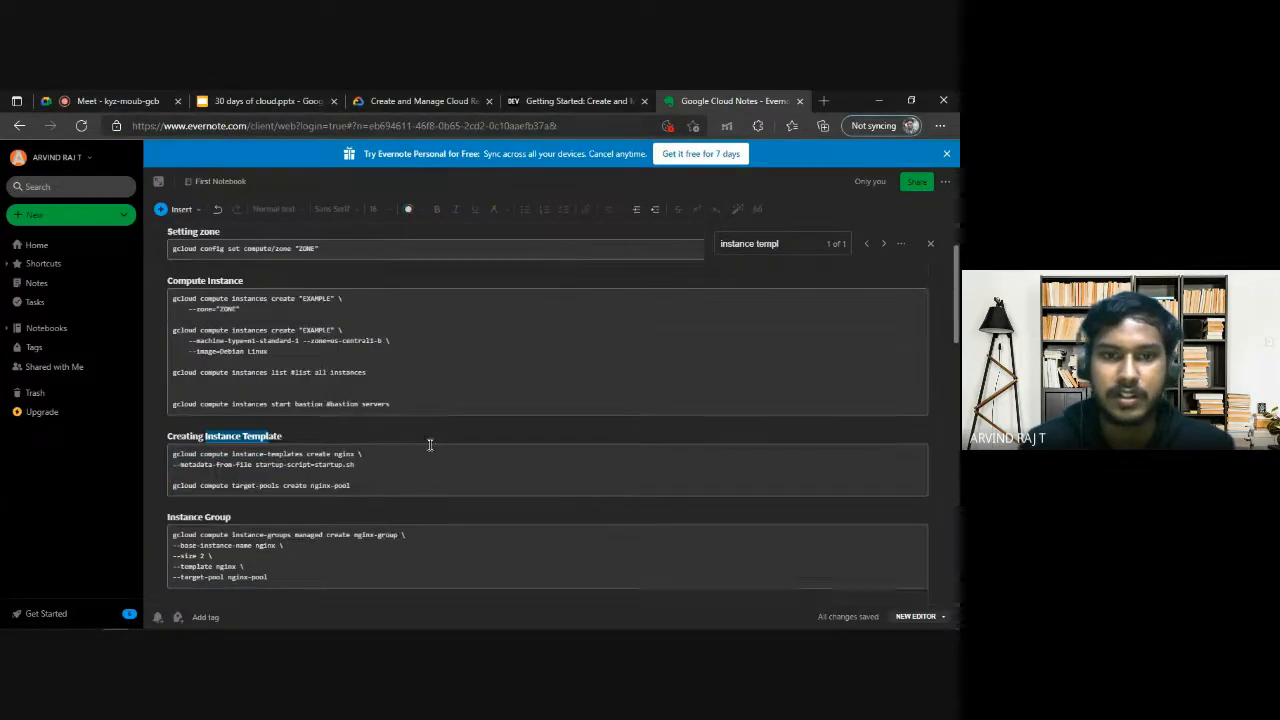
{"action": "scroll", "coordinate": [430, 445], "scroll_direction": "up", "scroll_amount": 1}
{"action": "double_click", "coordinate": [340, 471]}
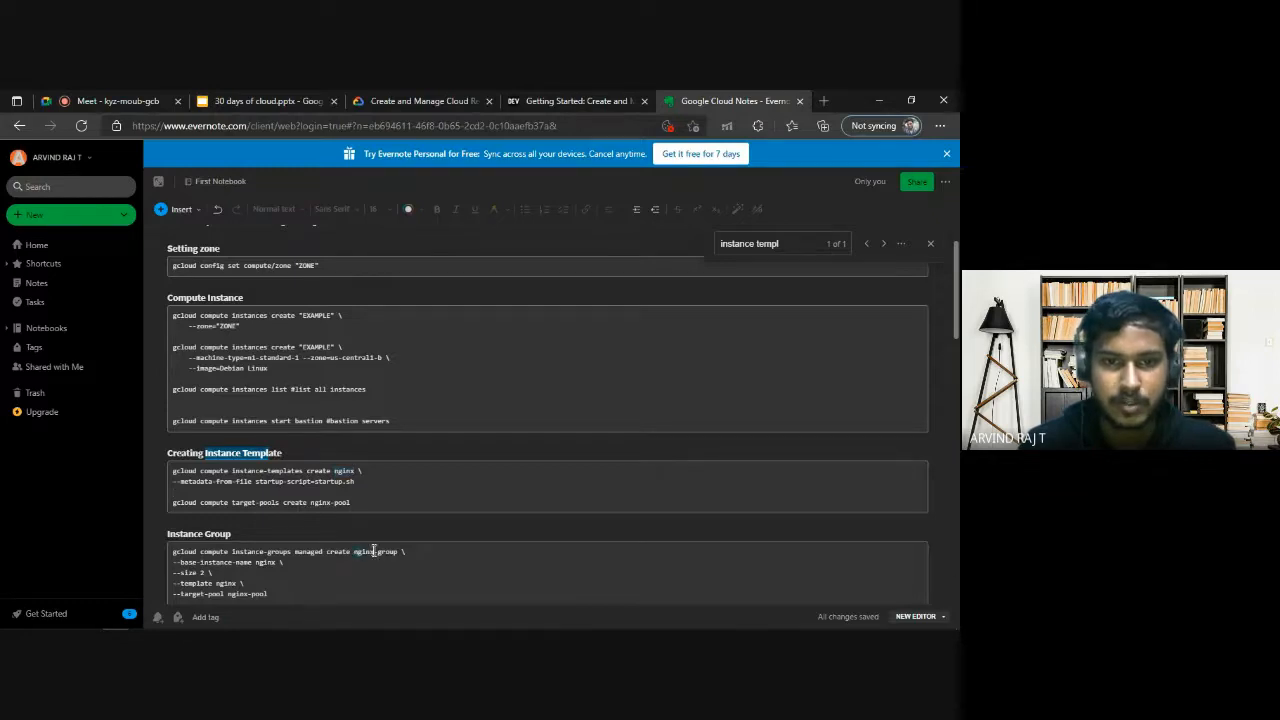
{"action": "left_click_drag", "start_coordinate": [354, 551], "coordinate": [397, 551]}
{"action": "key", "text": "alt+Tab"}
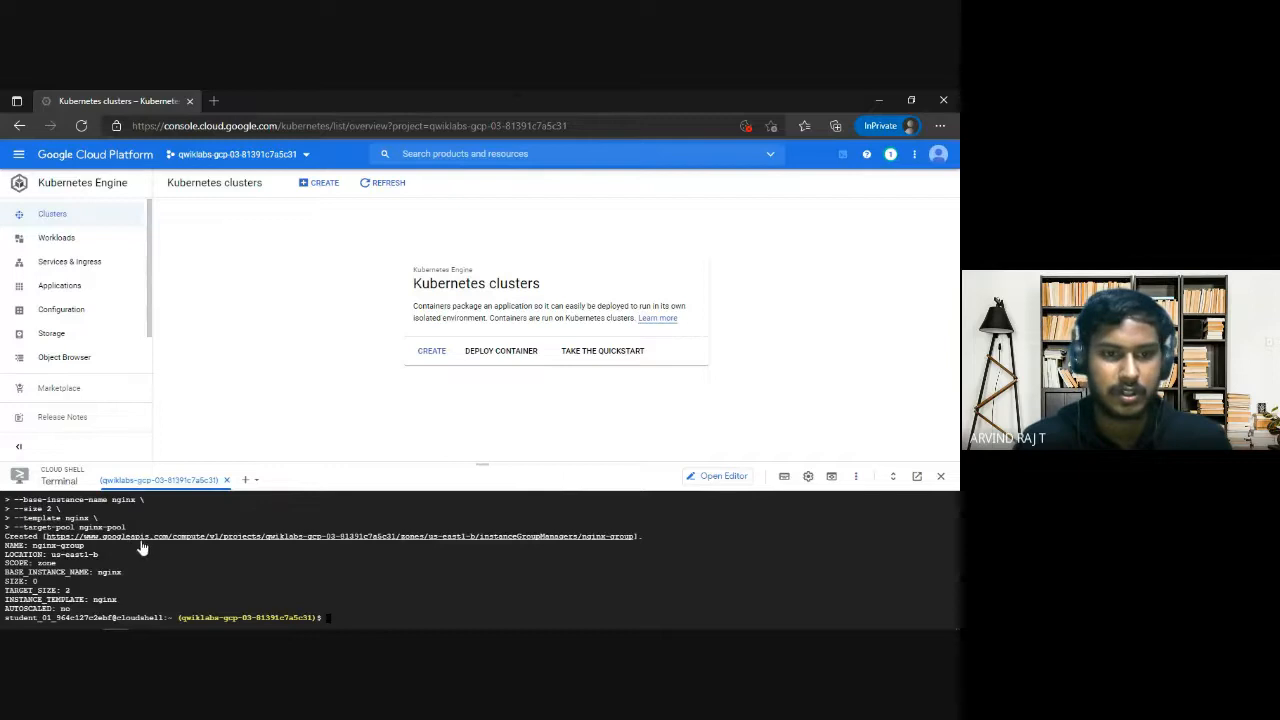
{"action": "scroll", "coordinate": [97, 580], "scroll_direction": "up", "scroll_amount": 6}
{"action": "scroll", "coordinate": [168, 571], "scroll_direction": "down", "scroll_amount": 3}
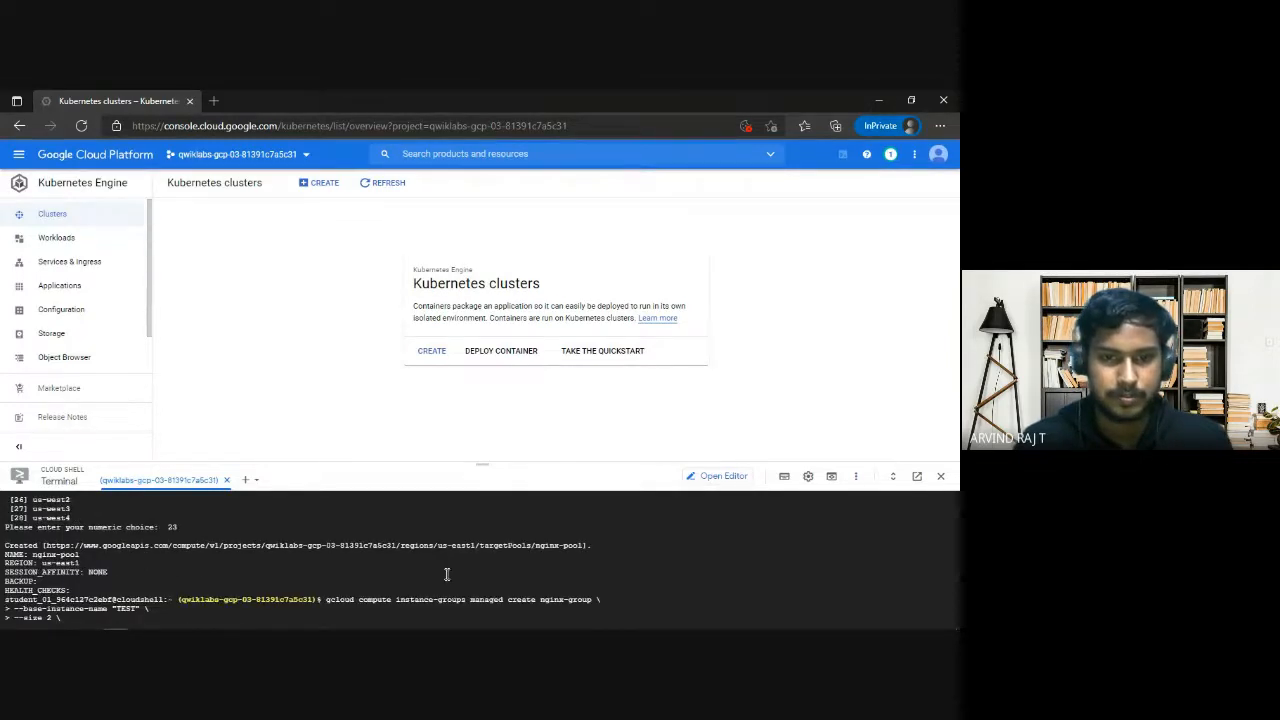
{"action": "scroll", "coordinate": [447, 574], "scroll_direction": "down", "scroll_amount": 5}
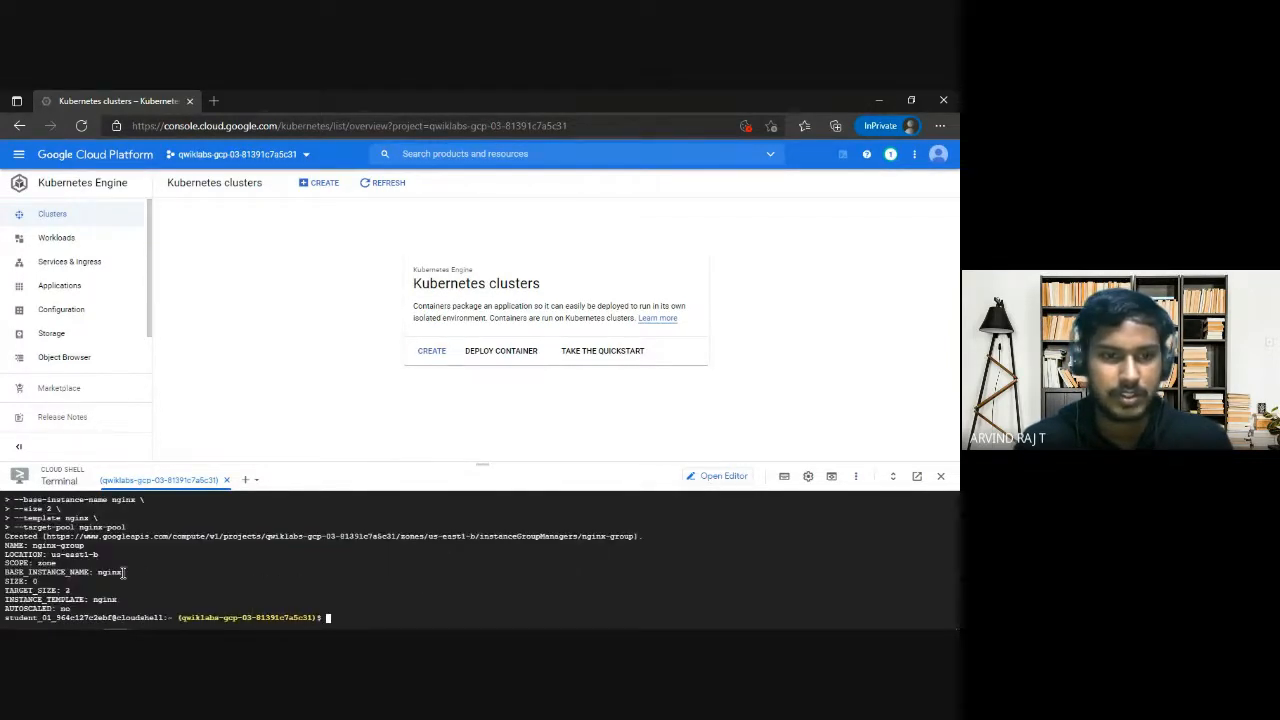
{"action": "scroll", "coordinate": [100, 565], "scroll_direction": "up", "scroll_amount": 2}
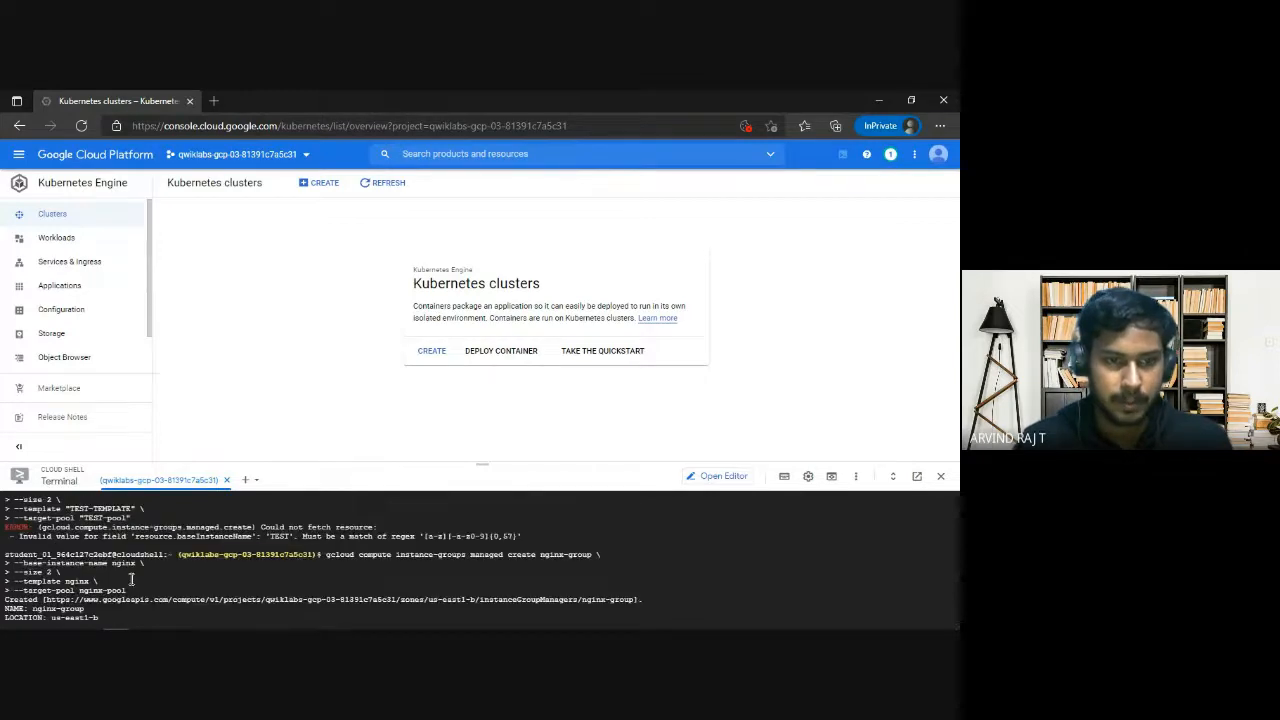
{"action": "scroll", "coordinate": [131, 578], "scroll_direction": "down", "scroll_amount": 3}
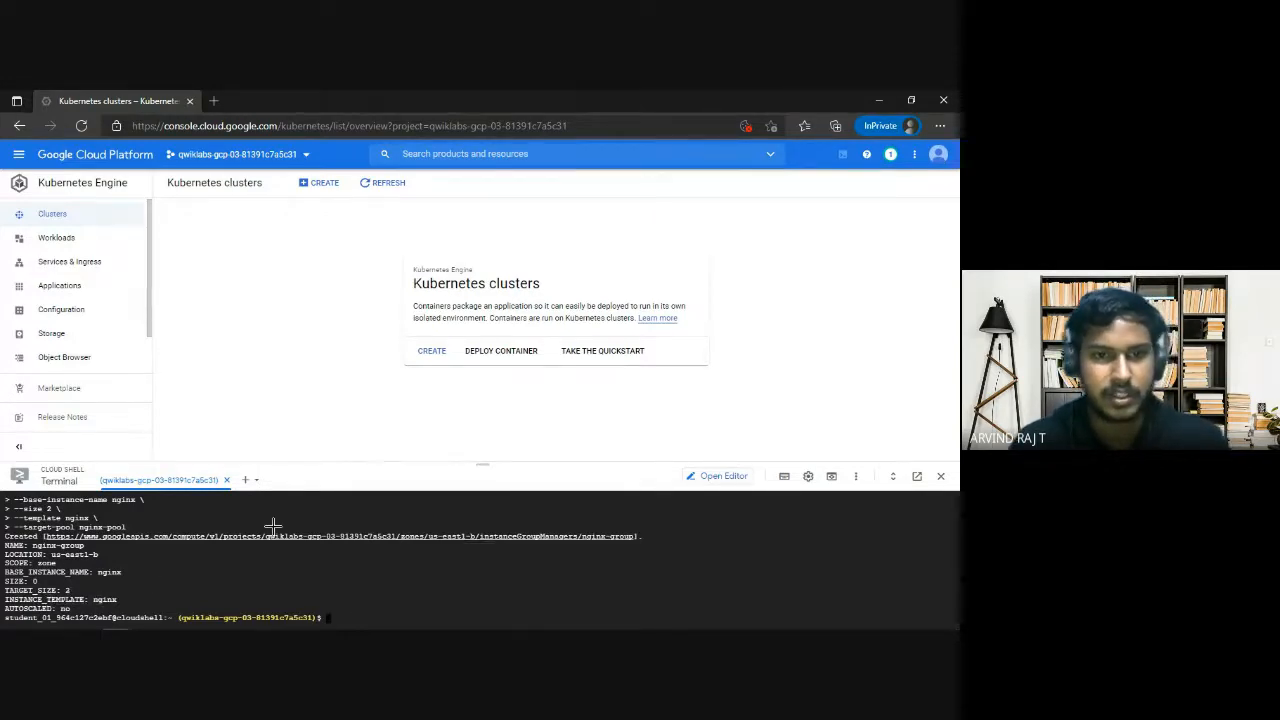
Check the firewall rule item for 80/tcp traffic in the lab's Task 3 requirements.
{"action": "key", "text": "alt+Tab"}
{"action": "scroll", "coordinate": [531, 480], "scroll_direction": "down", "scroll_amount": 1}
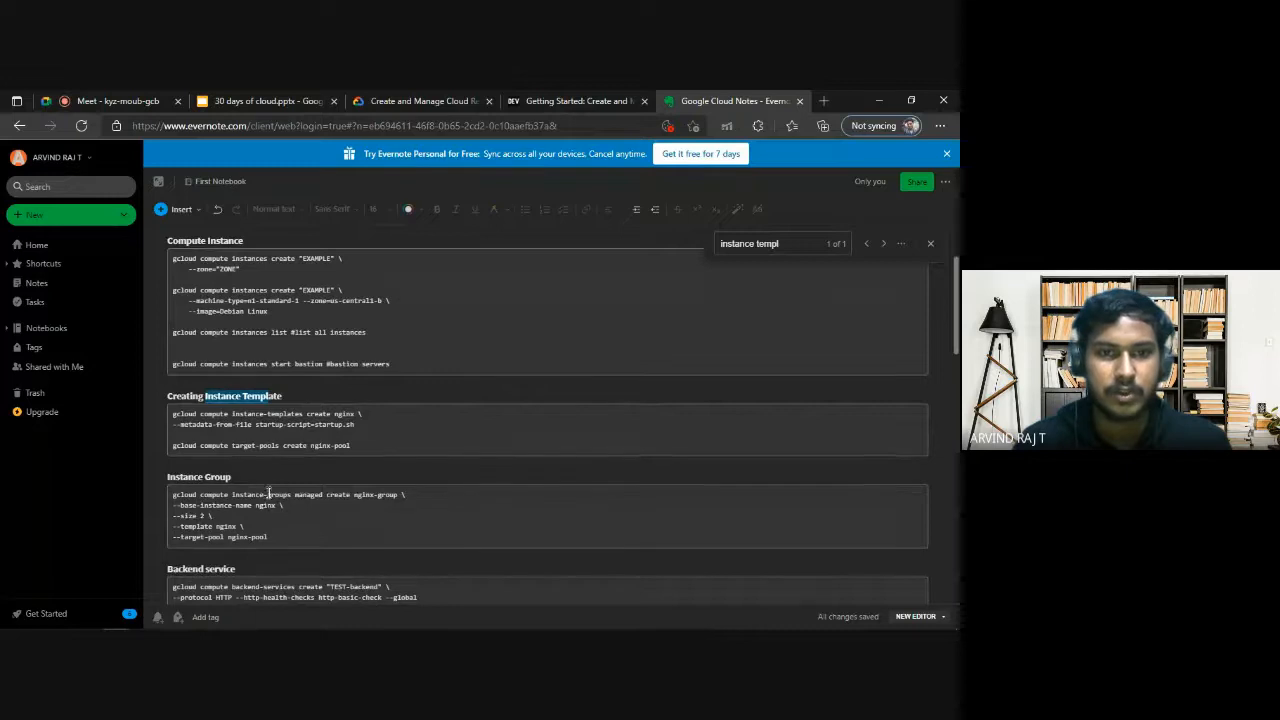
{"action": "left_click", "coordinate": [420, 101]}
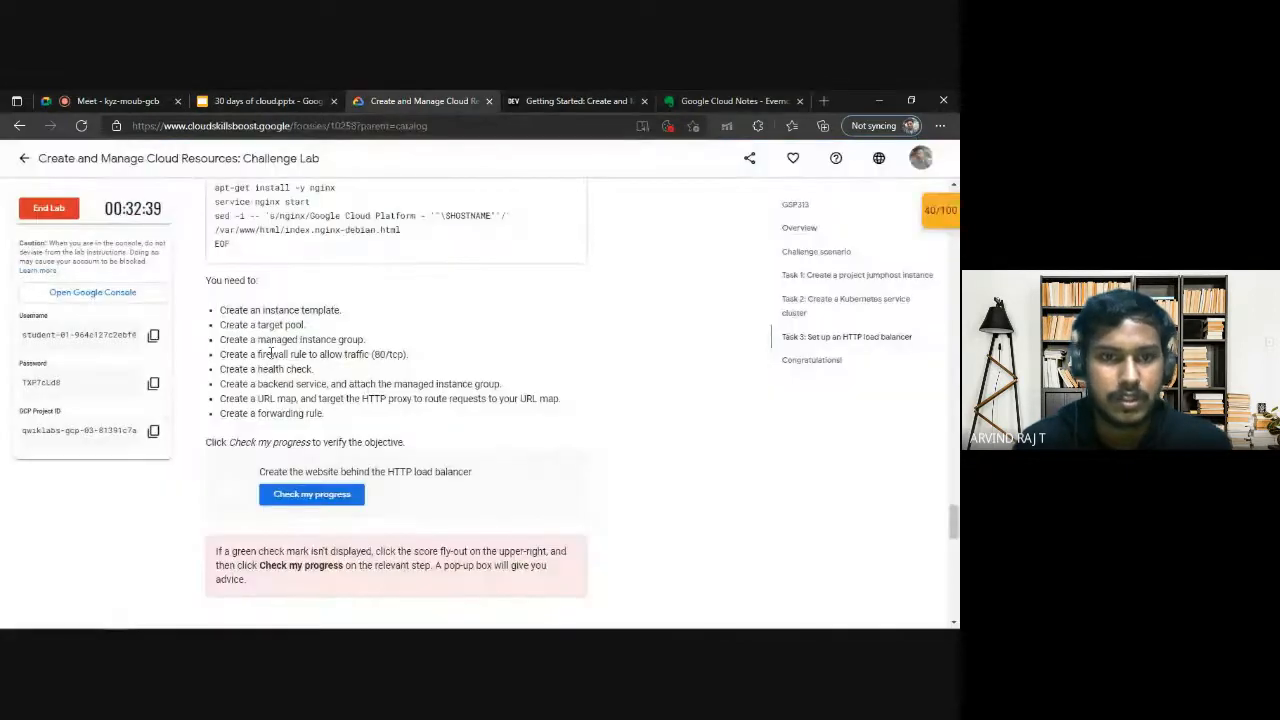
{"action": "left_click_drag", "start_coordinate": [221, 354], "coordinate": [410, 355]}
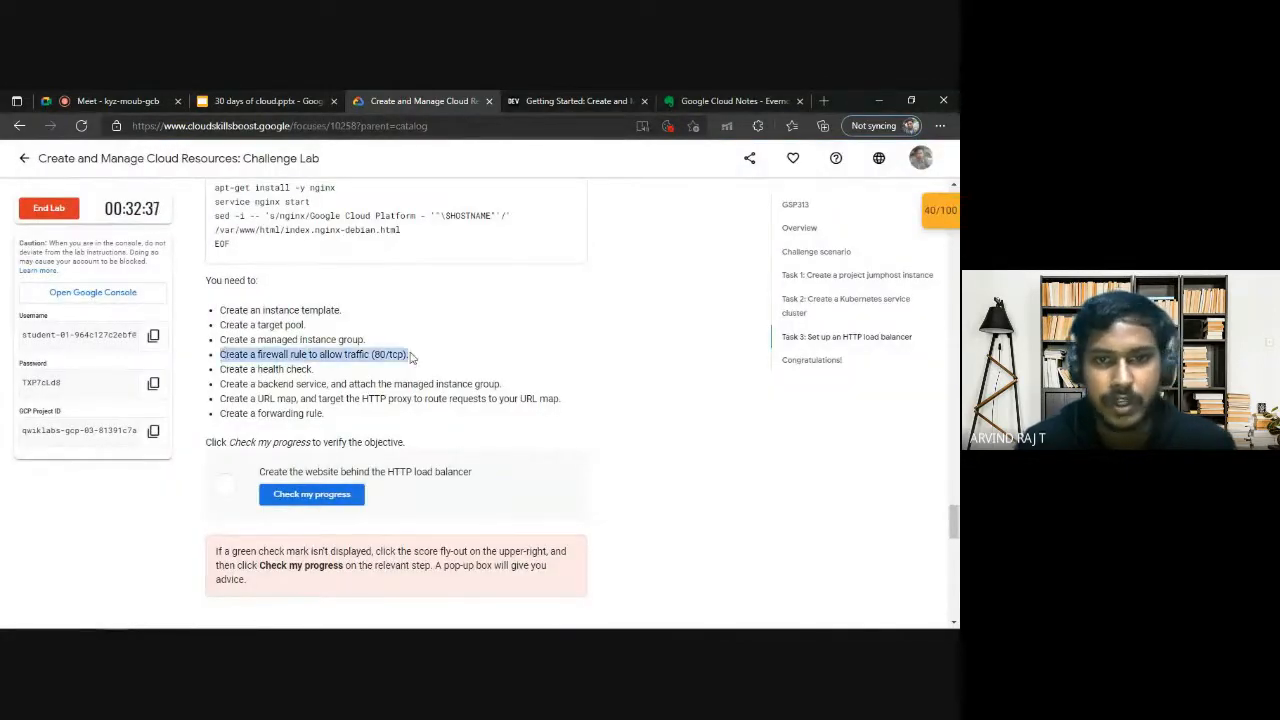
Search the Google Cloud notes for "firewall" and locate the firewall-rules create command in the FIREWALL section.
{"action": "left_click", "coordinate": [722, 101]}
{"action": "scroll", "coordinate": [274, 418], "scroll_direction": "up", "scroll_amount": 2}
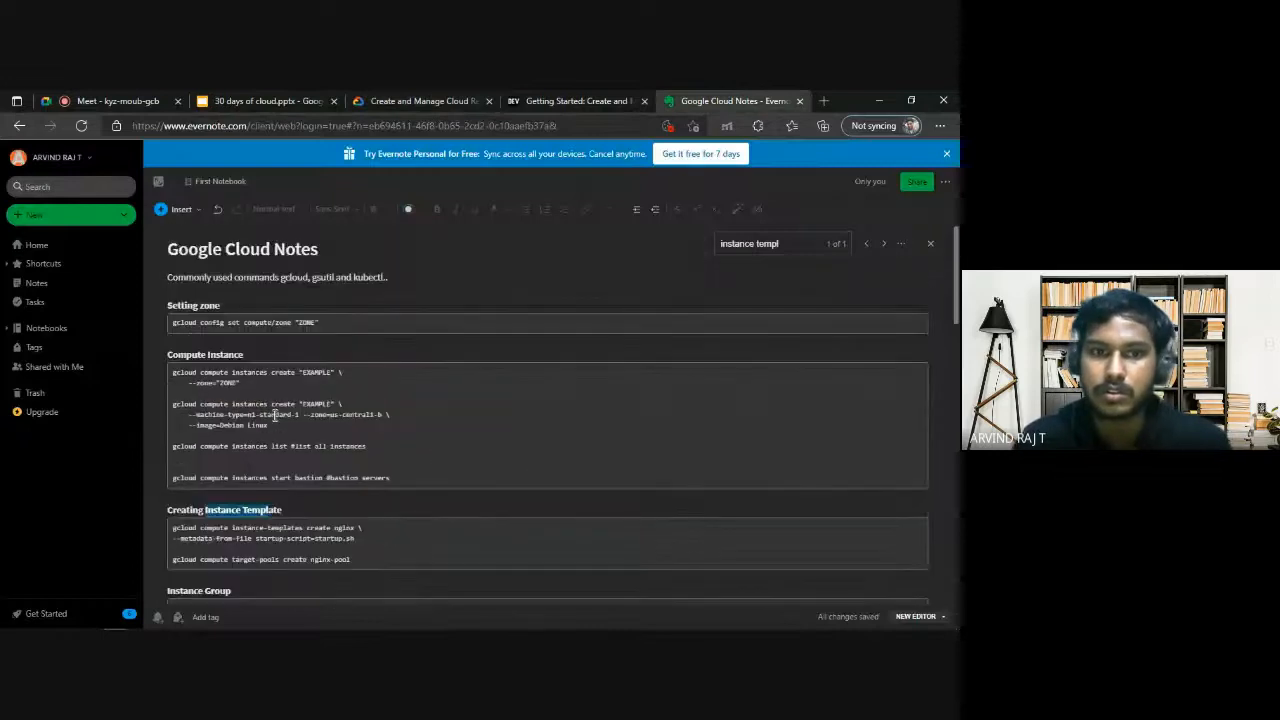
{"action": "left_click", "coordinate": [398, 463]}
{"action": "key", "text": "ctrl+f"}
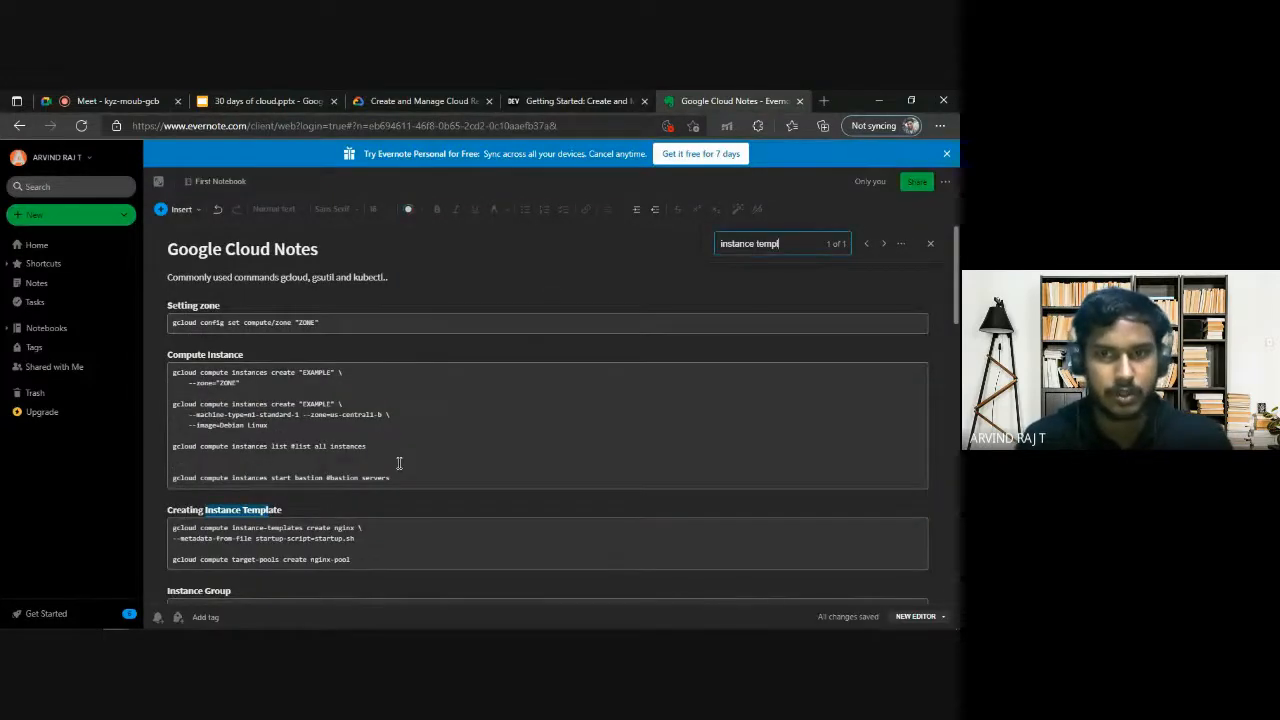
{"action": "key", "text": "BackSpace"}
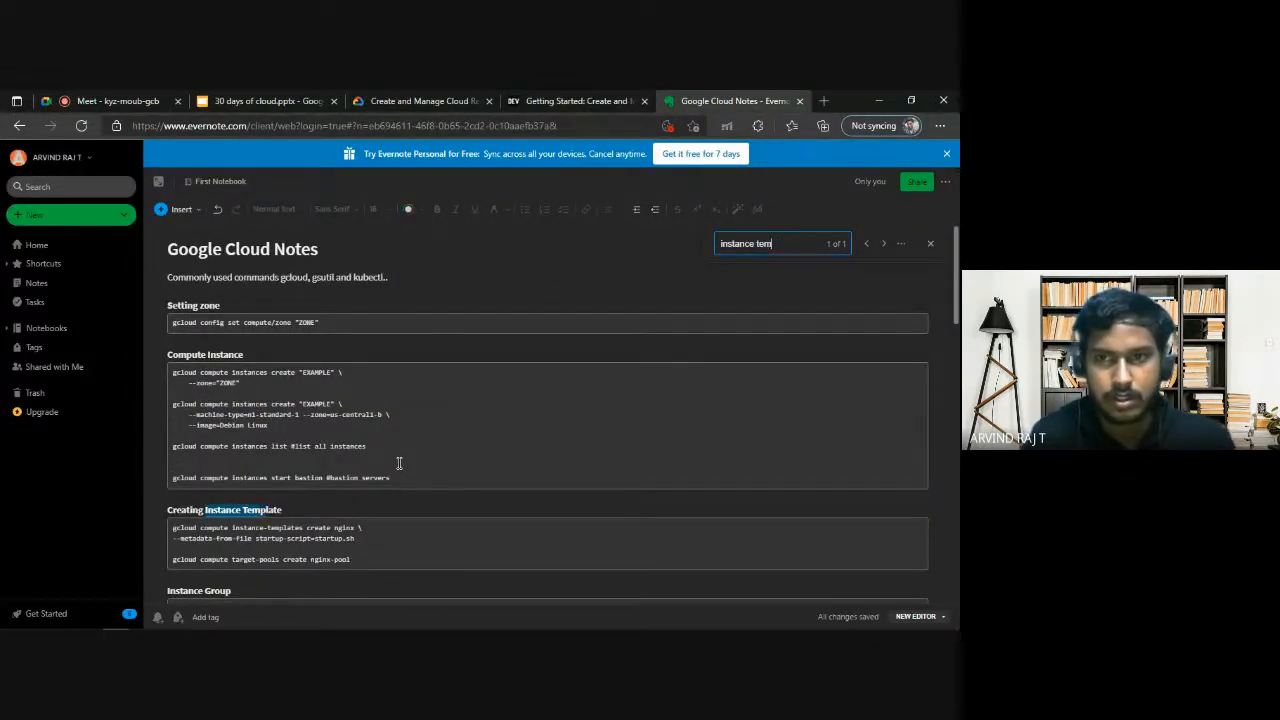
{"action": "key", "text": "BackSpace"}
{"action": "key", "text": "BackSpace"}
{"action": "key", "text": "BackSpace"}
{"action": "key", "text": "BackSpace"}
{"action": "key", "text": "BackSpace"}
{"action": "key", "text": "BackSpace"}
{"action": "key", "text": "BackSpace"}
{"action": "key", "text": "BackSpace"}
{"action": "key", "text": "BackSpace"}
{"action": "key", "text": "BackSpace"}
{"action": "key", "text": "BackSpace"}
{"action": "key", "text": "BackSpace"}
{"action": "type", "text": "firewall"}
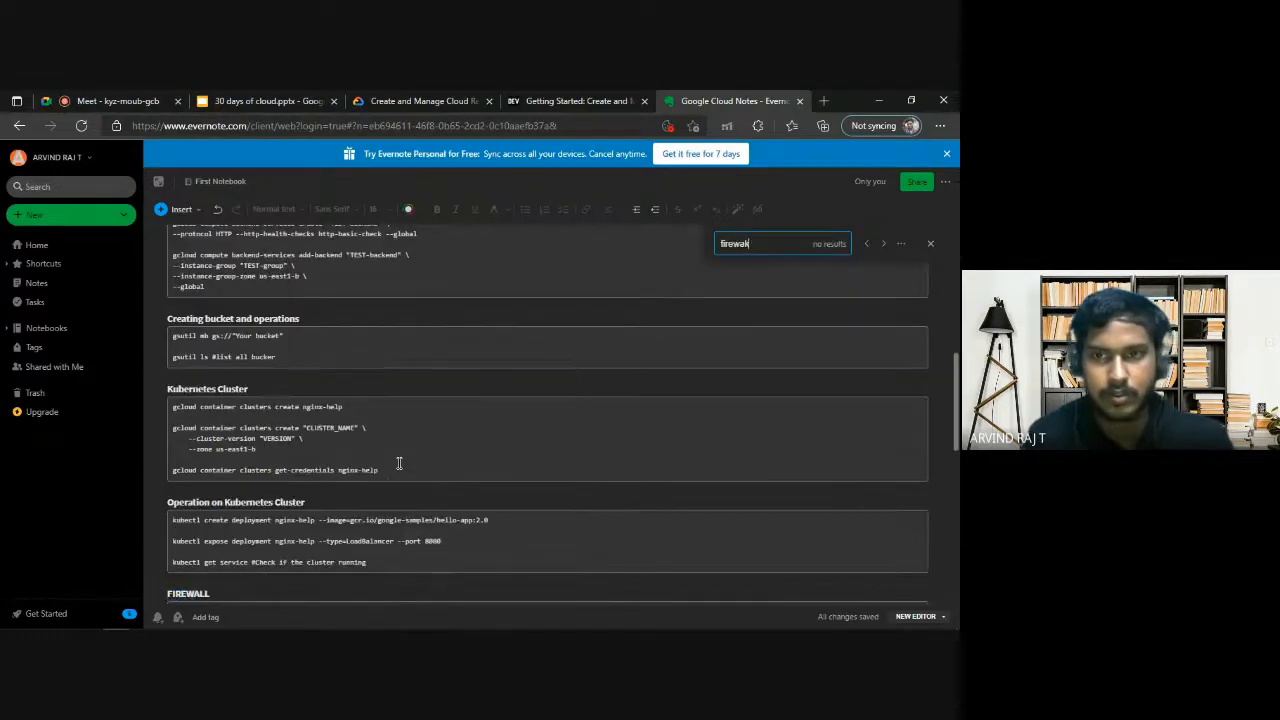
{"action": "key", "text": "Return"}
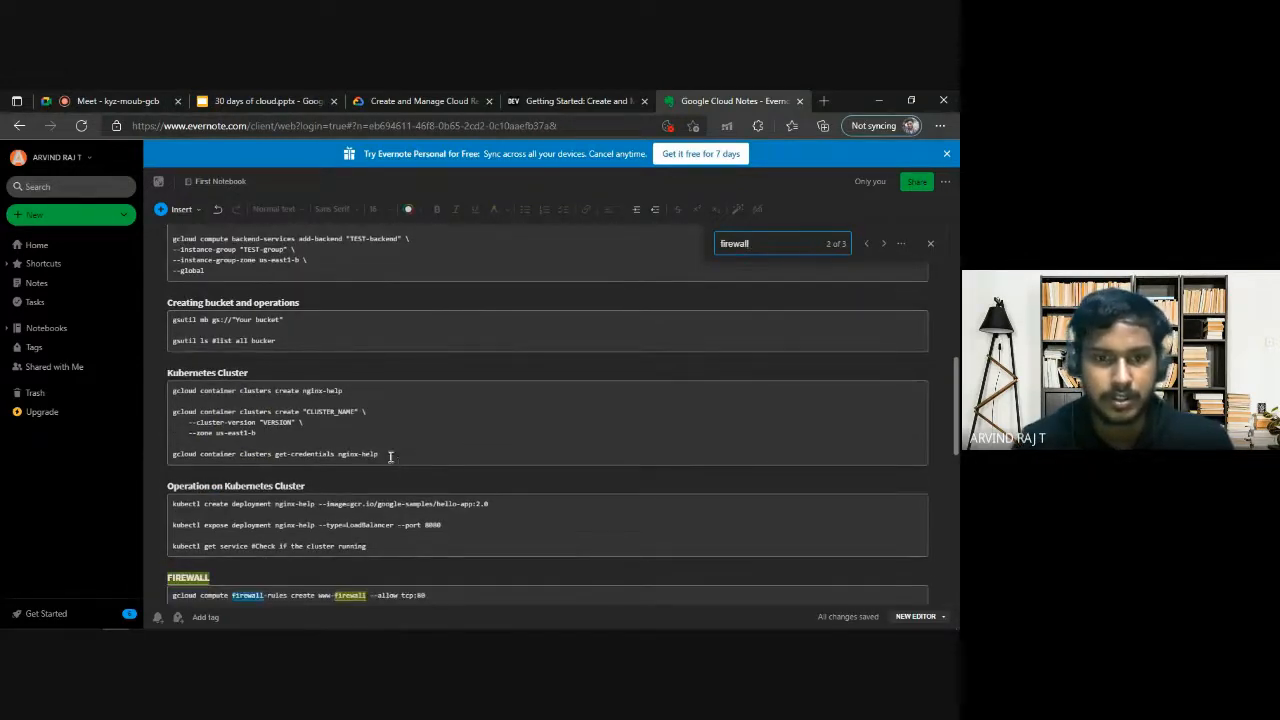
{"action": "scroll", "coordinate": [391, 457], "scroll_direction": "down", "scroll_amount": 2}
{"action": "left_click", "coordinate": [249, 482]}
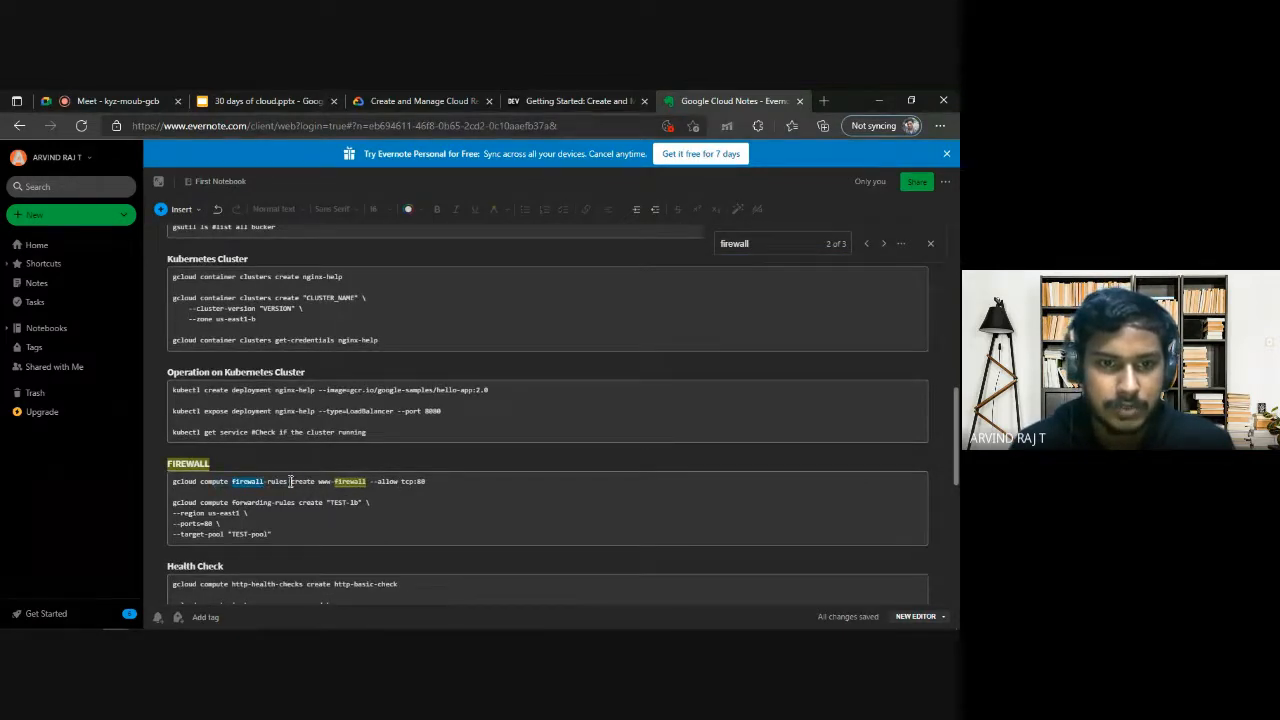
{"action": "left_click_drag", "start_coordinate": [283, 481], "coordinate": [250, 481]}
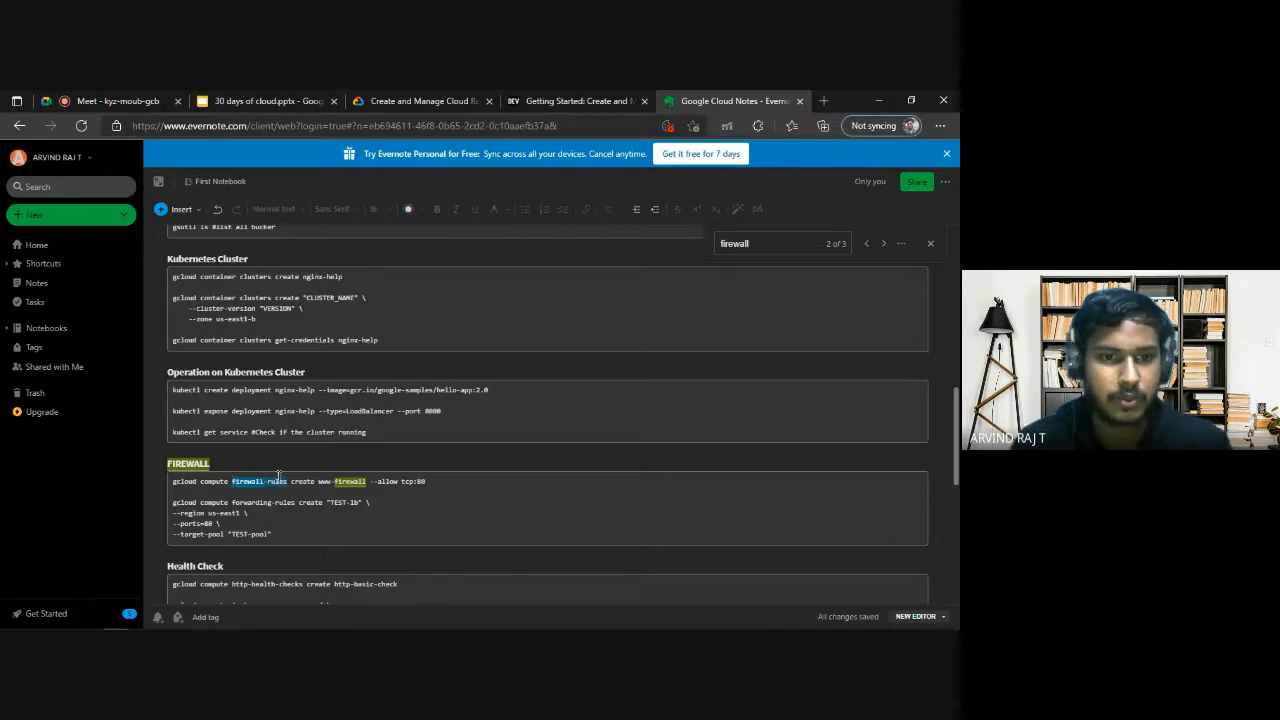
Copy the firewall-rules create command from the notes and run it in Cloud Shell to create www-firewall allowing tcp:80.
{"action": "left_click", "coordinate": [376, 481]}
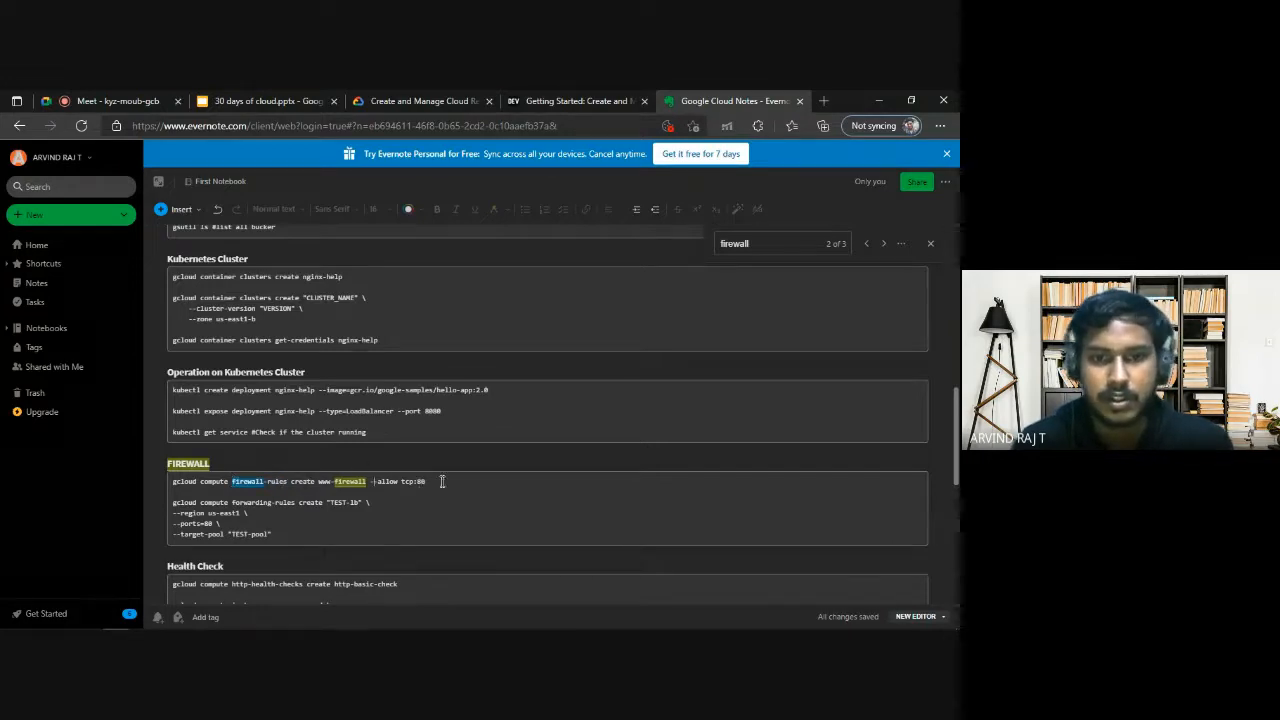
{"action": "left_click_drag", "start_coordinate": [426, 481], "coordinate": [172, 481]}
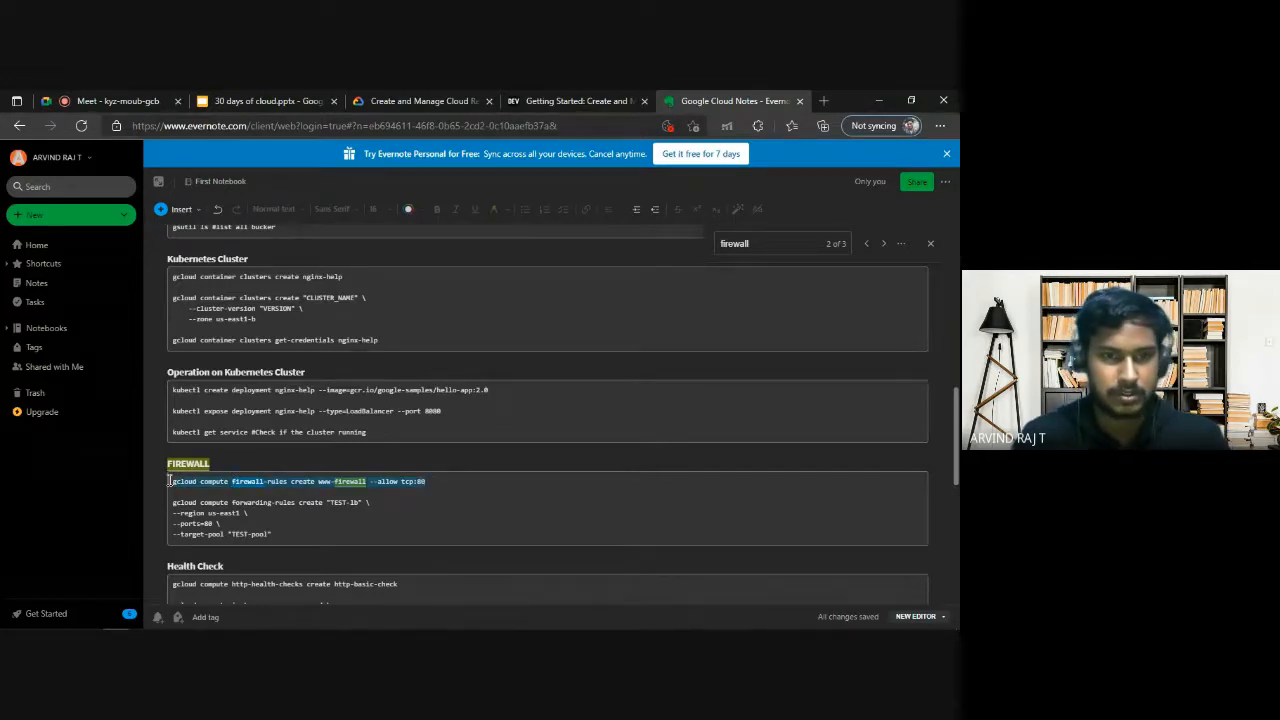
{"action": "key", "text": "ctrl+c"}
{"action": "key", "text": "alt+Tab"}
{"action": "key", "text": "ctrl+v"}
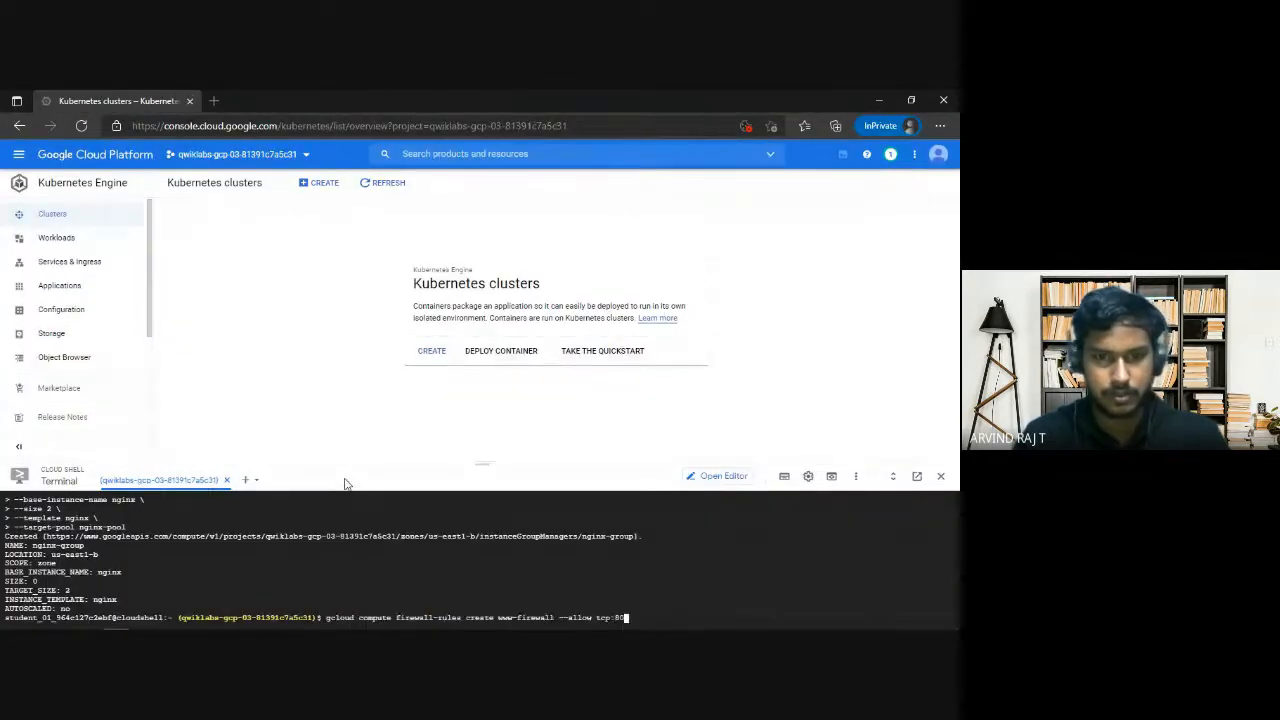
{"action": "key", "text": "Return"}
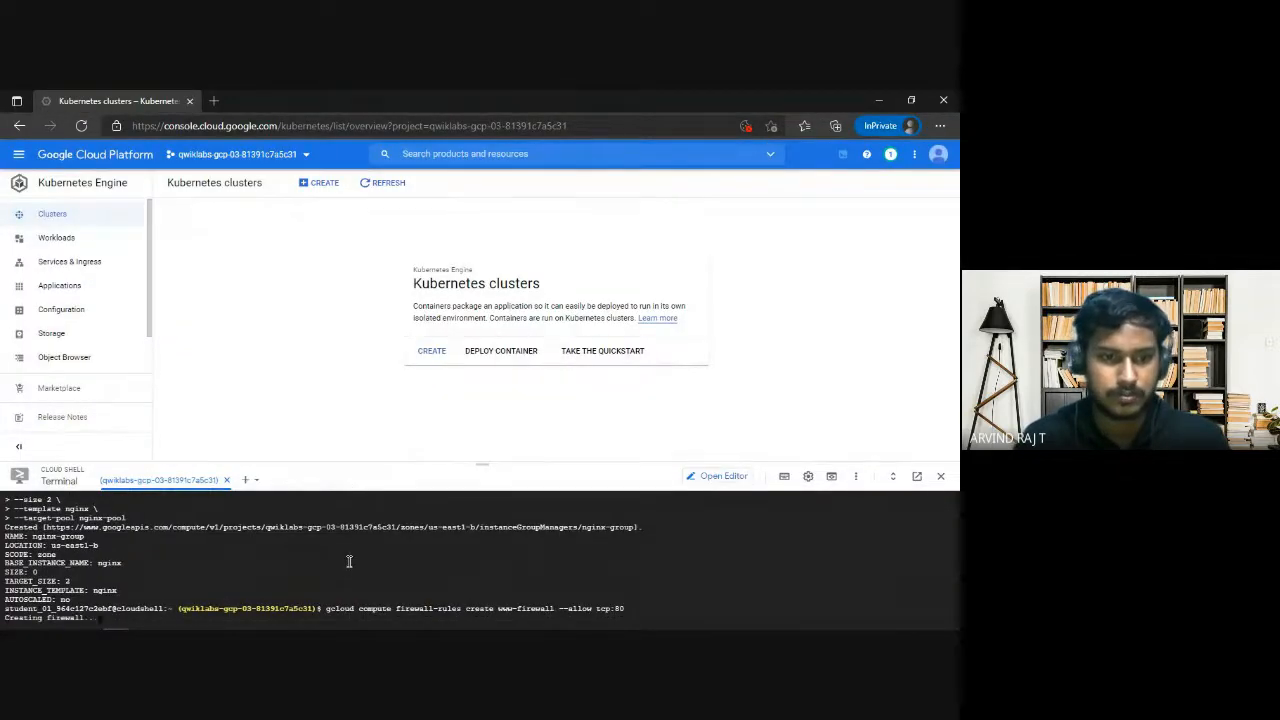
Review the command sections of the Google Cloud notes, from Setting zone through to Networks and SQL.
{"action": "key", "text": "alt+Tab"}
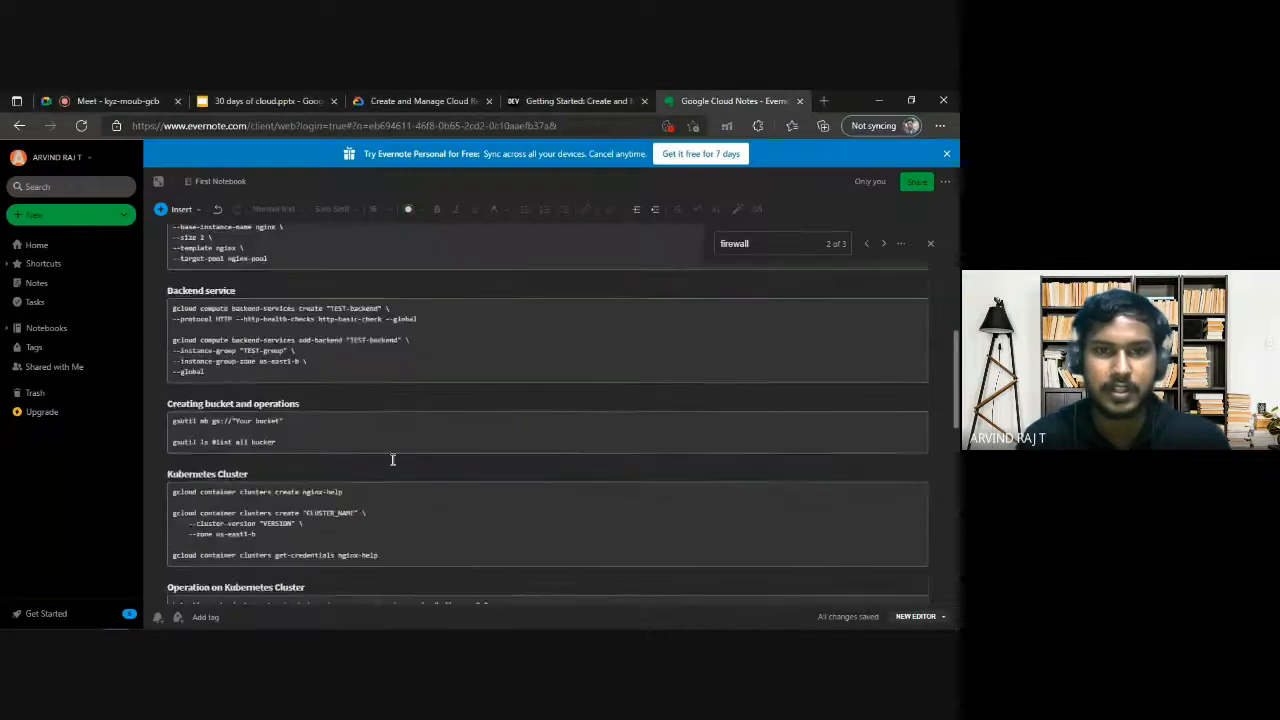
{"action": "scroll", "coordinate": [392, 459], "scroll_direction": "up", "scroll_amount": 10}
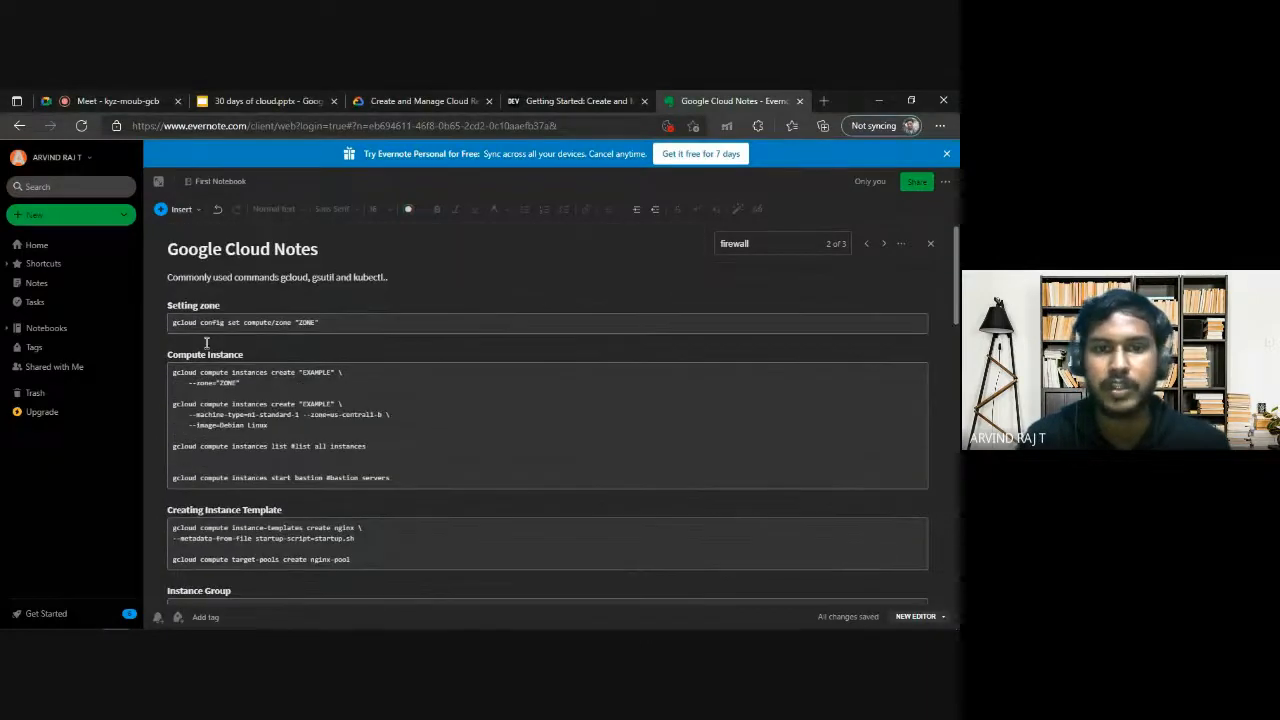
{"action": "left_click_drag", "start_coordinate": [200, 325], "coordinate": [304, 323]}
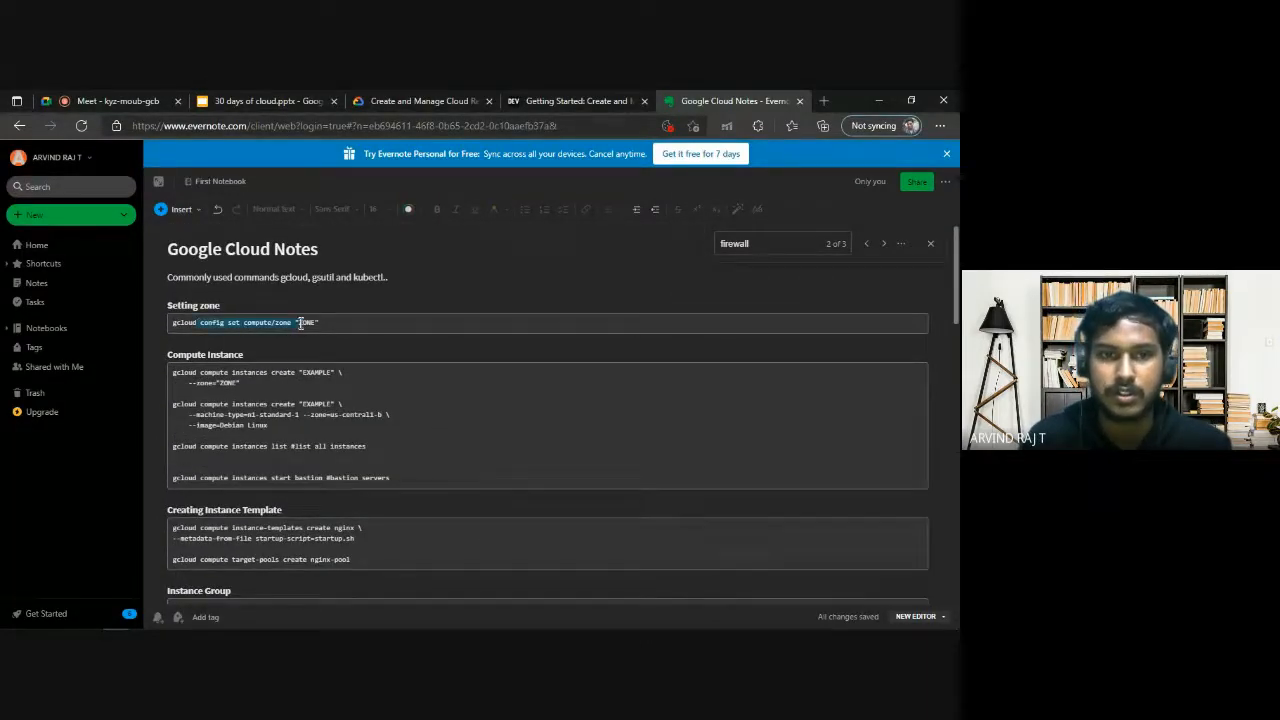
{"action": "left_click", "coordinate": [300, 323]}
{"action": "scroll", "coordinate": [560, 380], "scroll_direction": "down", "scroll_amount": 5}
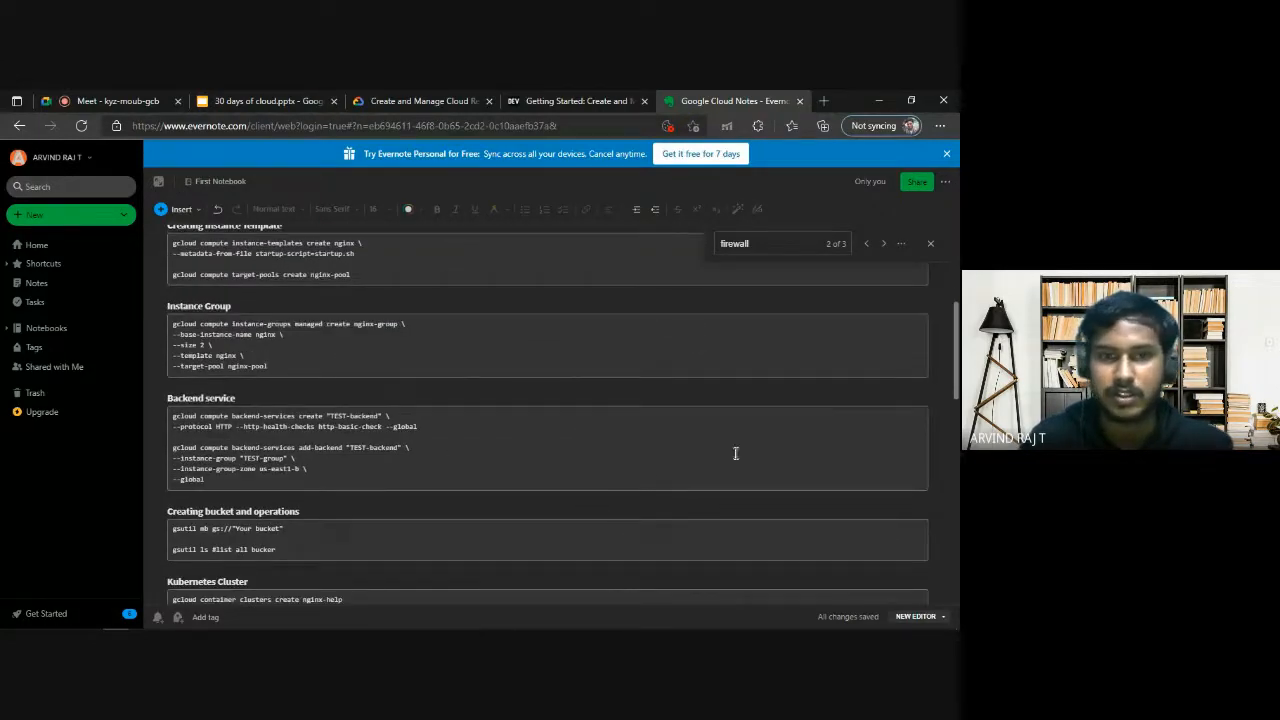
{"action": "scroll", "coordinate": [600, 450], "scroll_direction": "down", "scroll_amount": 1}
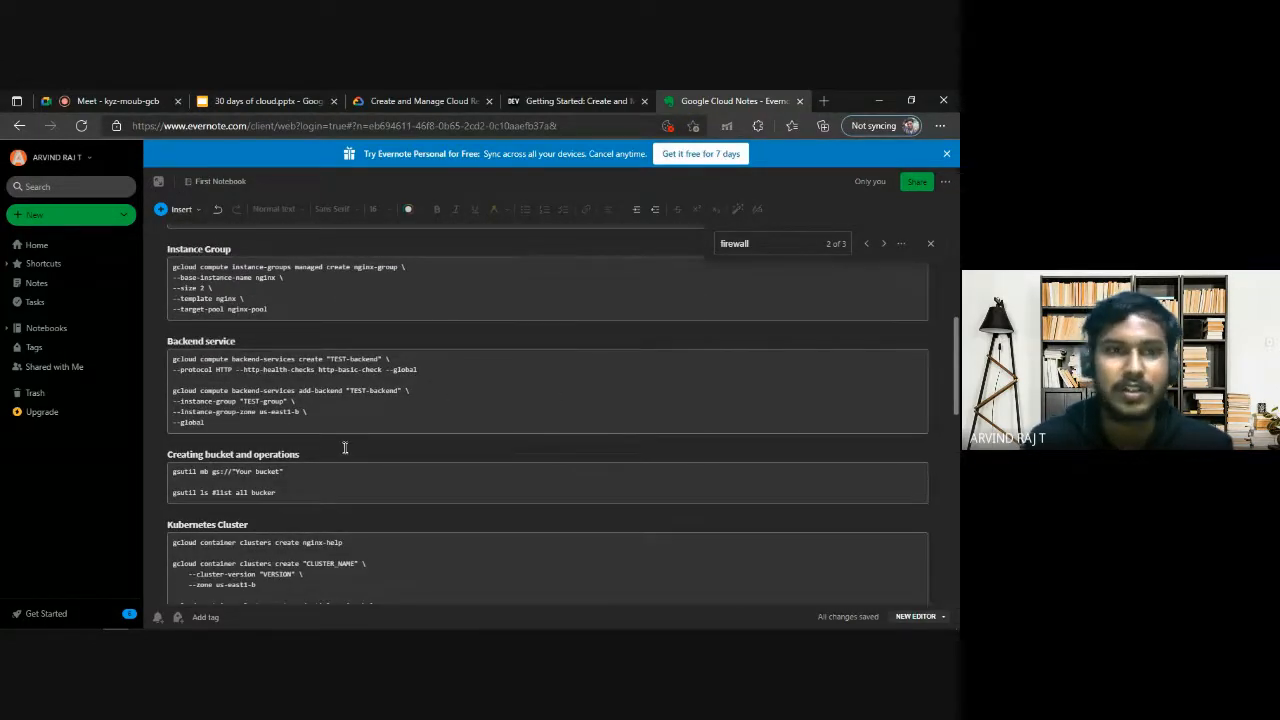
{"action": "scroll", "coordinate": [345, 448], "scroll_direction": "down", "scroll_amount": 10}
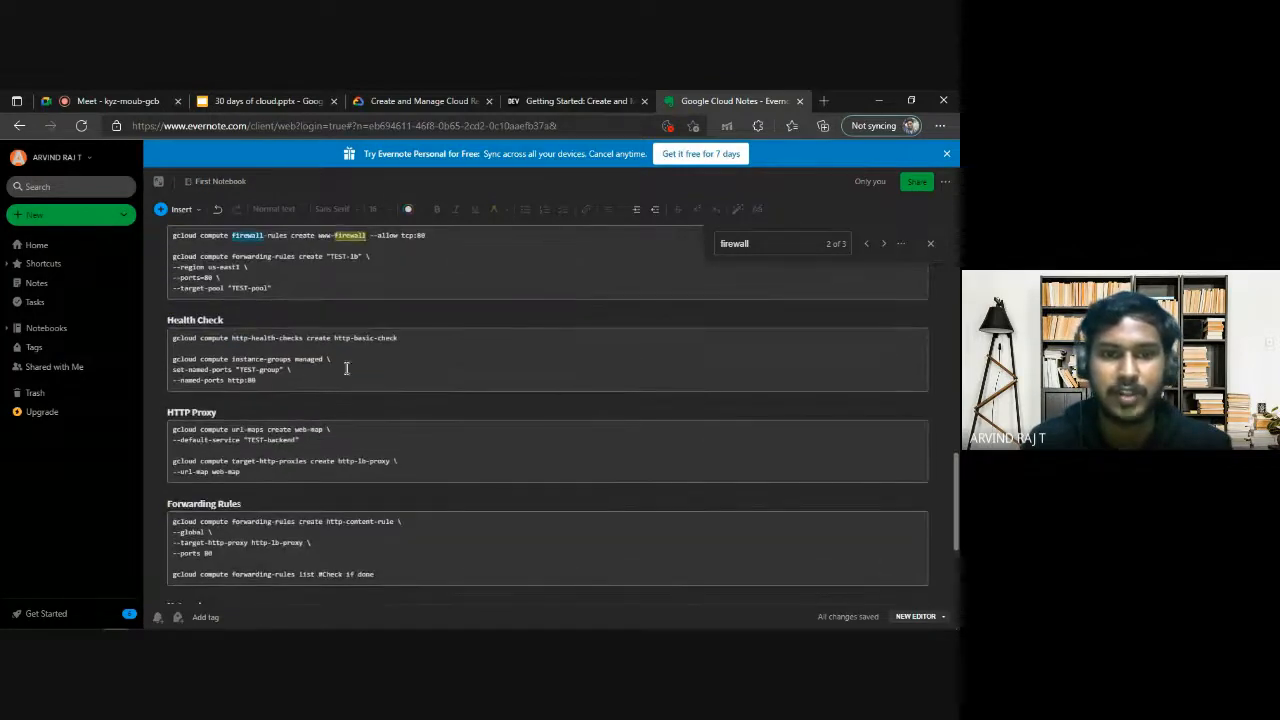
{"action": "scroll", "coordinate": [402, 388], "scroll_direction": "down", "scroll_amount": 3}
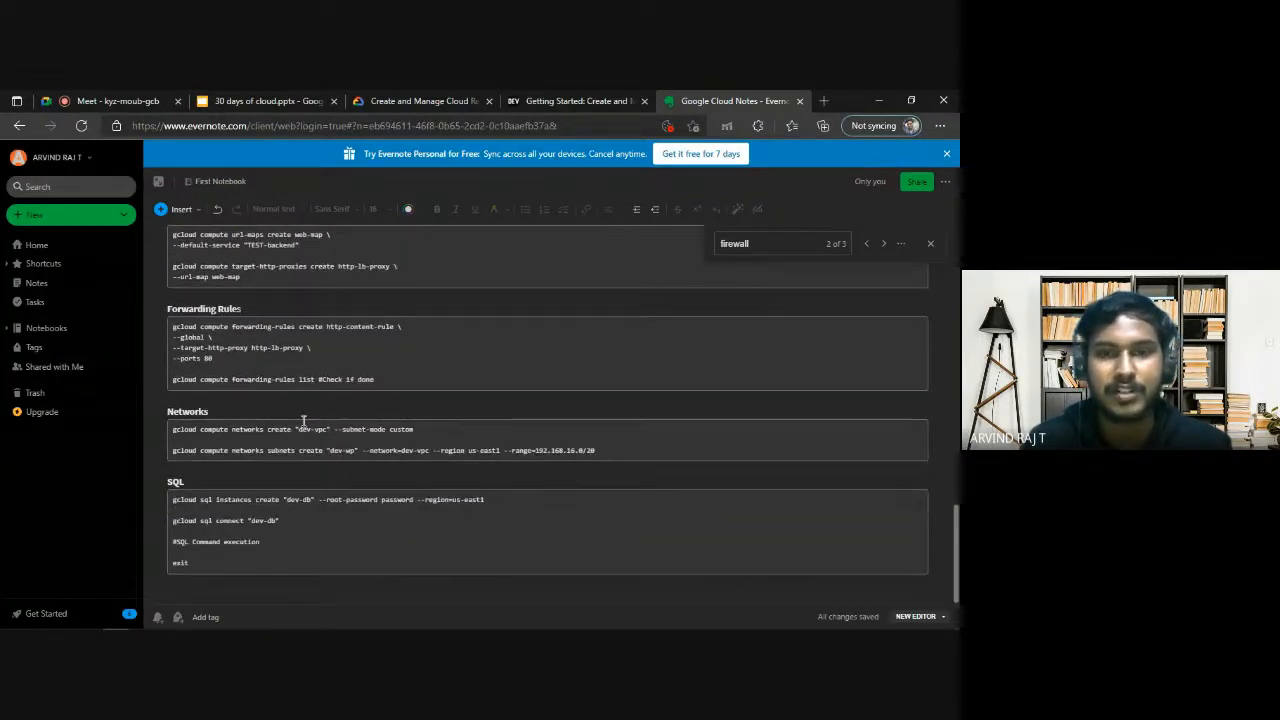
Examine the network and subnet create commands in the notes, then check the firewall creation output in Cloud Shell.
{"action": "left_click_drag", "start_coordinate": [592, 451], "coordinate": [548, 450]}
{"action": "left_click", "coordinate": [263, 428]}
{"action": "left_click", "coordinate": [548, 450]}
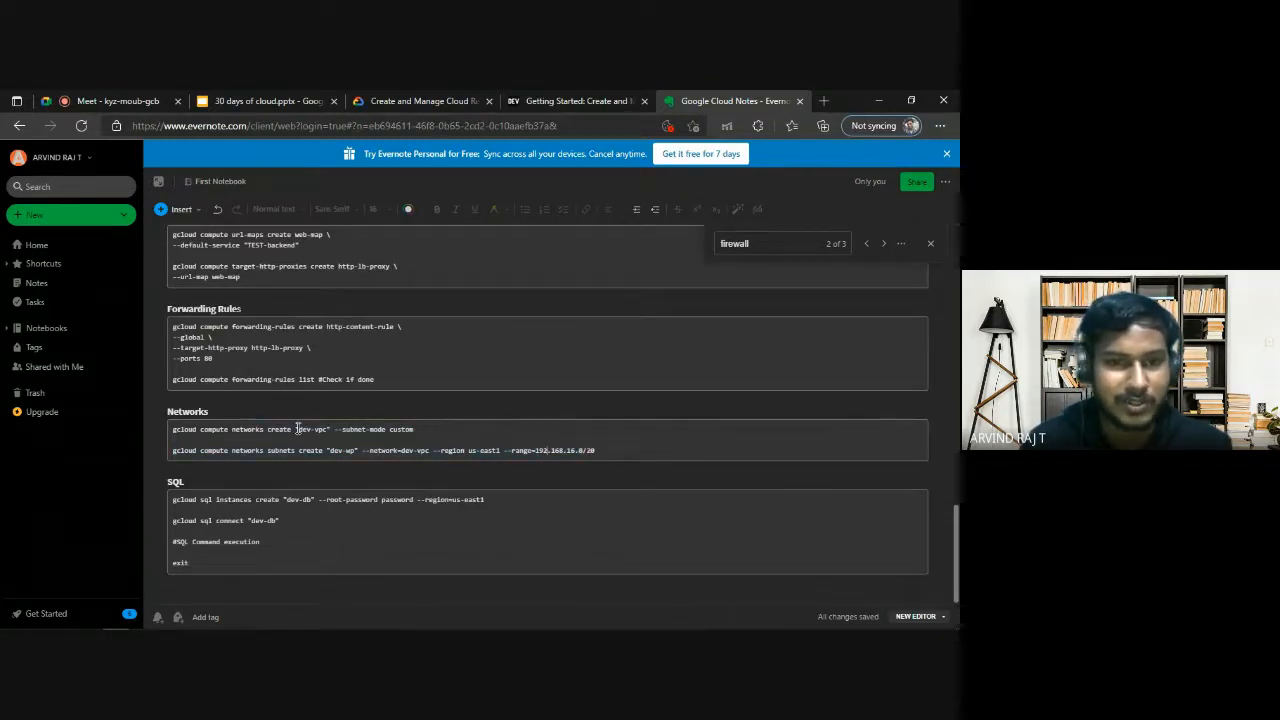
{"action": "left_click_drag", "start_coordinate": [296, 428], "coordinate": [332, 428]}
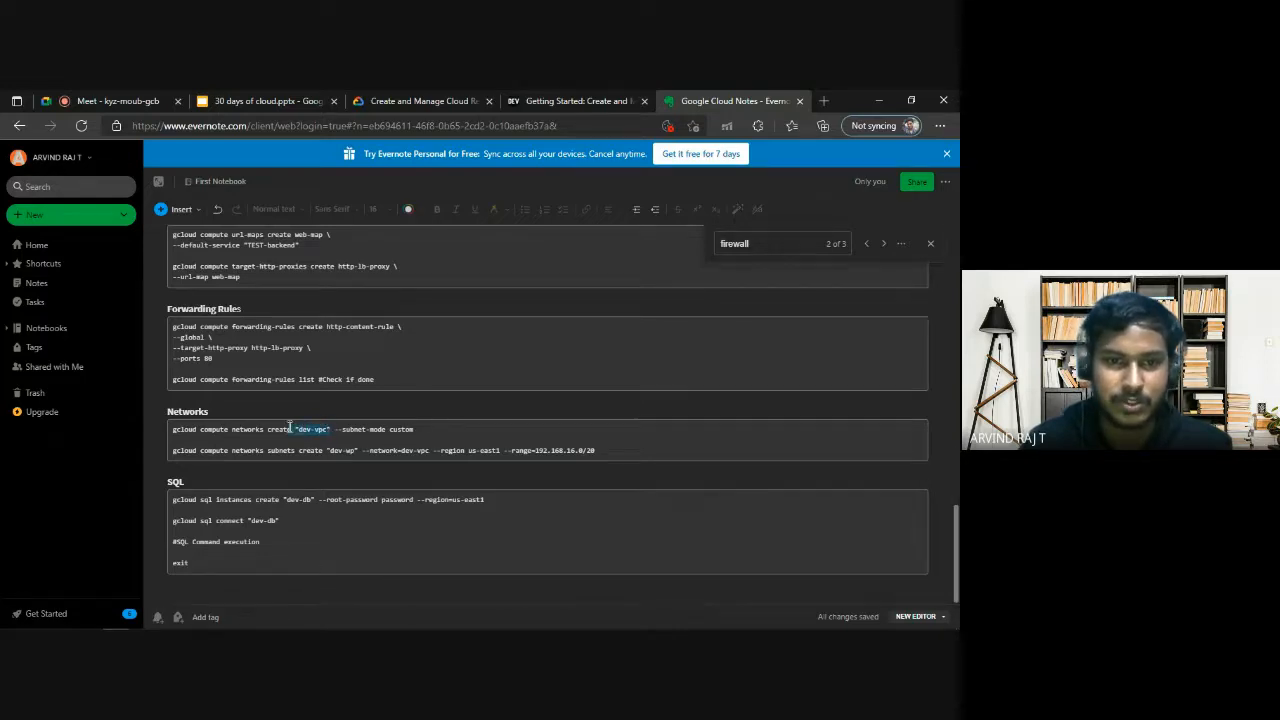
{"action": "scroll", "coordinate": [340, 418], "scroll_direction": "up", "scroll_amount": 3}
{"action": "scroll", "coordinate": [491, 423], "scroll_direction": "up", "scroll_amount": 10}
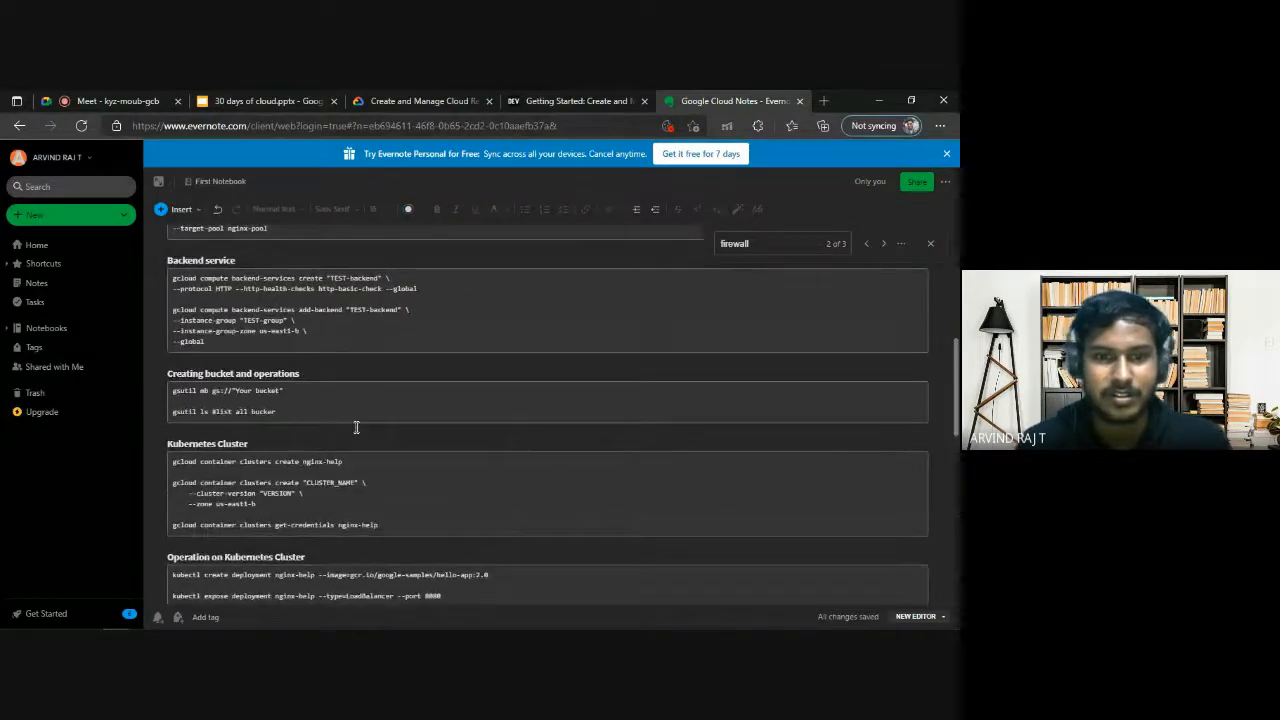
{"action": "key", "text": "alt+Tab"}
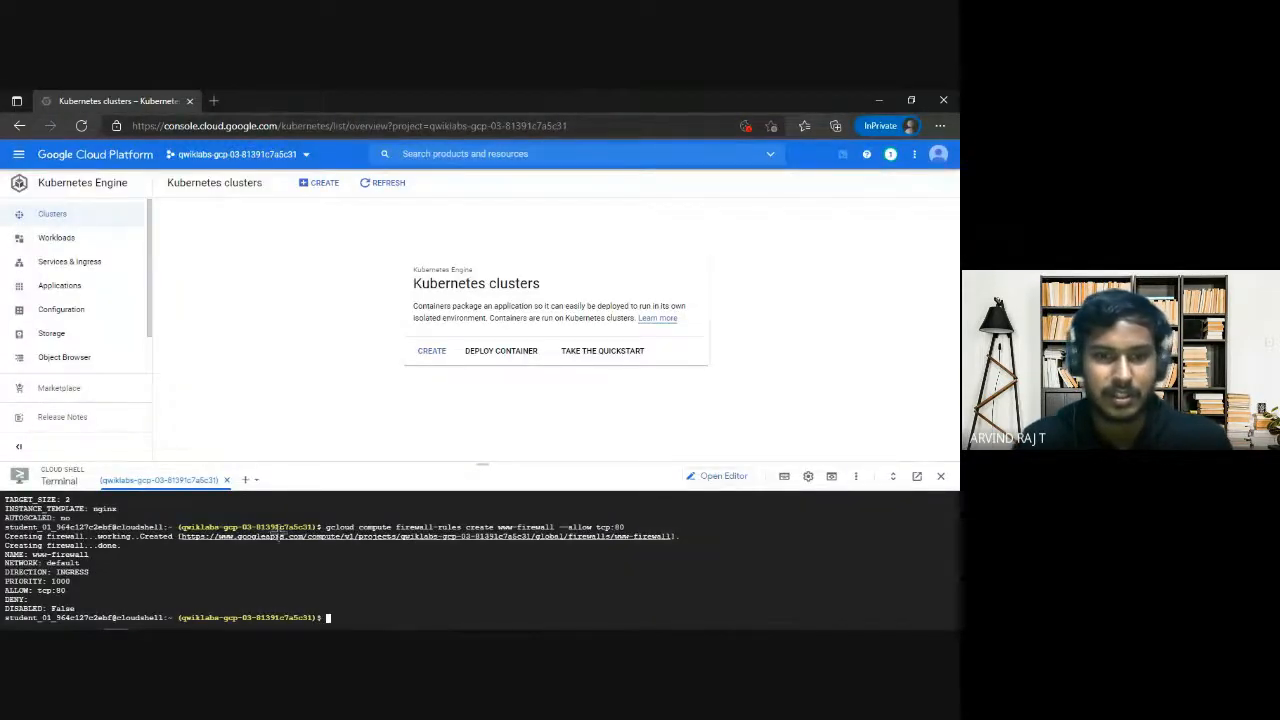
Return to the FIREWALL section of the Google Cloud notes by repeating the "firewall" search.
{"action": "key", "text": "alt+Tab"}
{"action": "scroll", "coordinate": [374, 420], "scroll_direction": "up", "scroll_amount": 10}
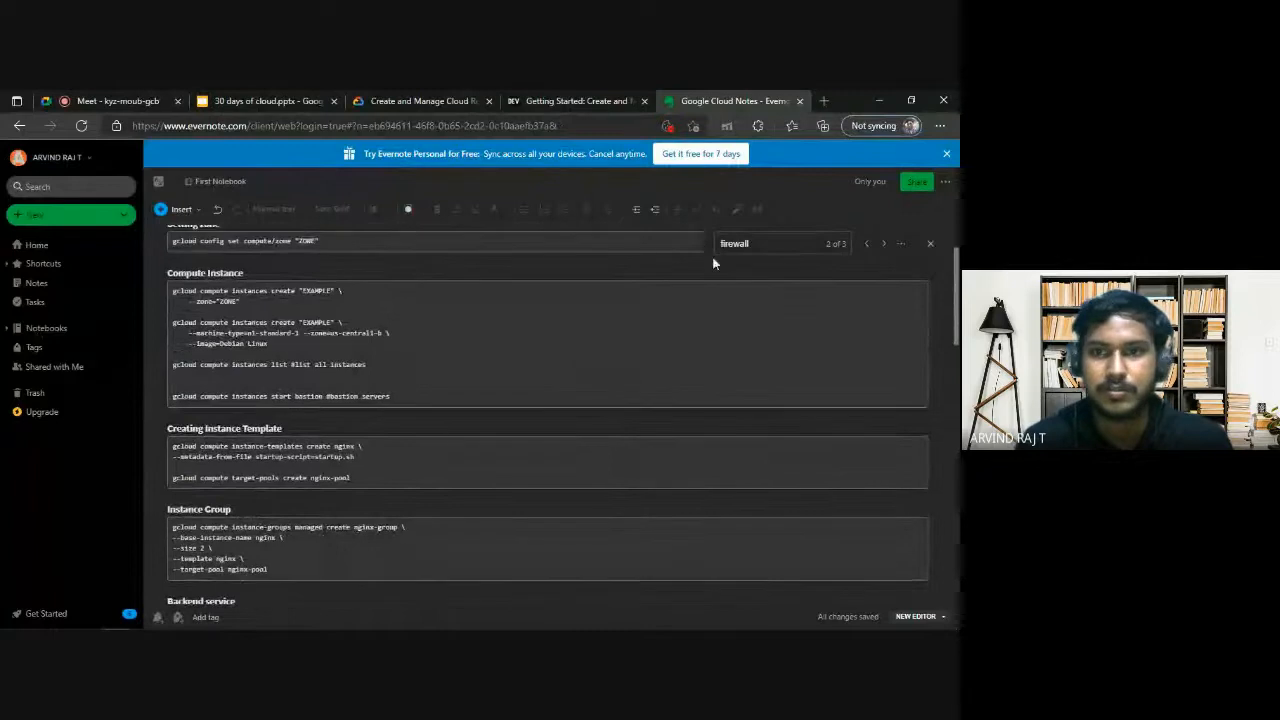
{"action": "scroll", "coordinate": [601, 322], "scroll_direction": "down", "scroll_amount": 10}
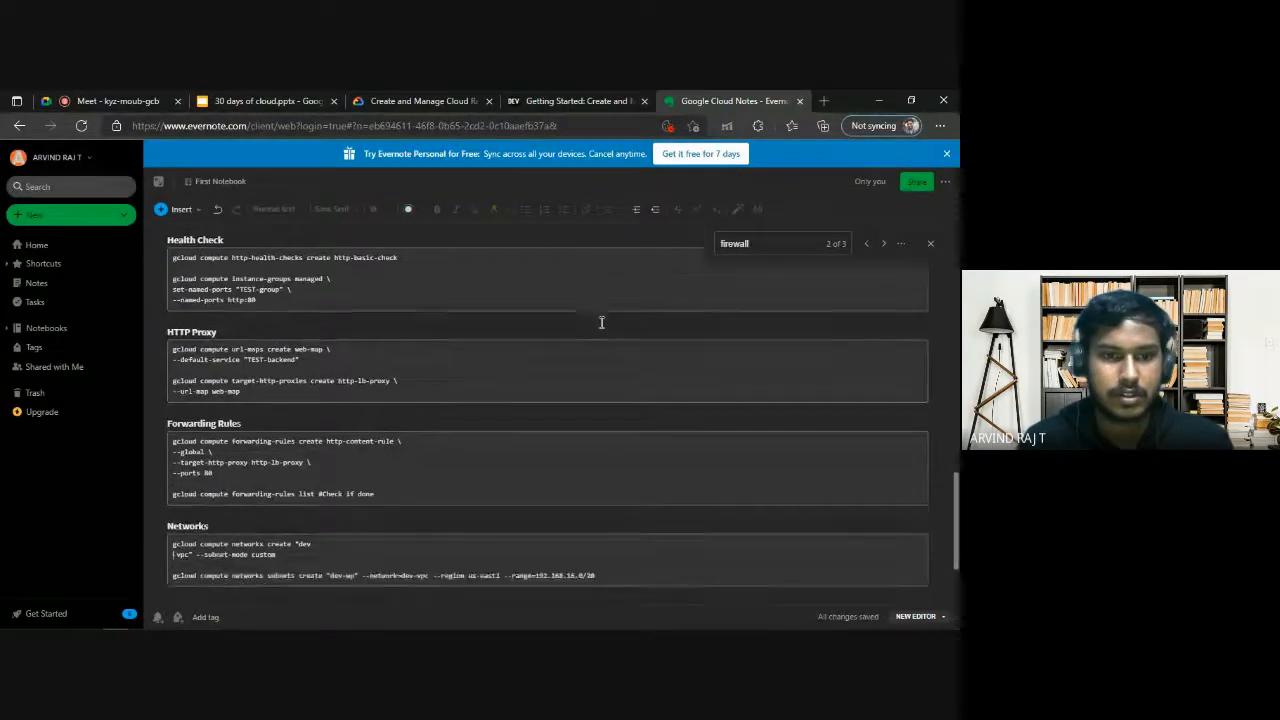
{"action": "scroll", "coordinate": [601, 322], "scroll_direction": "down", "scroll_amount": 1}
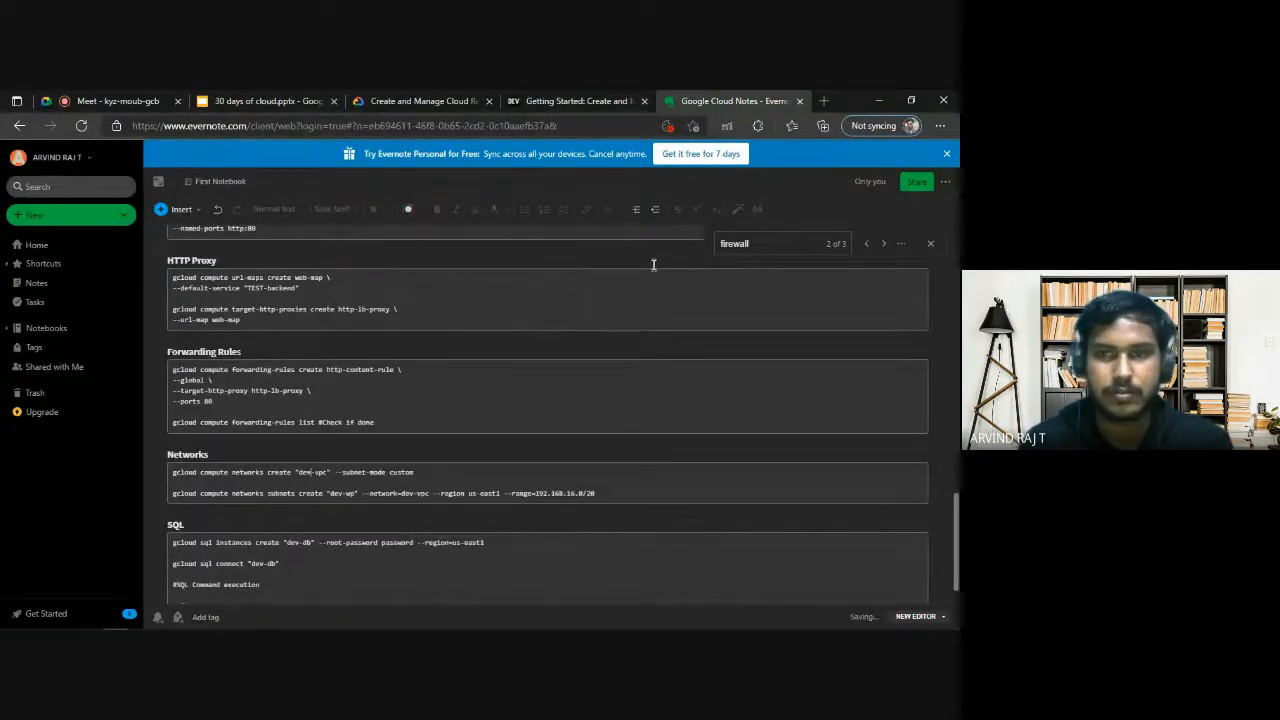
{"action": "left_click", "coordinate": [761, 242]}
{"action": "key", "text": "Return"}
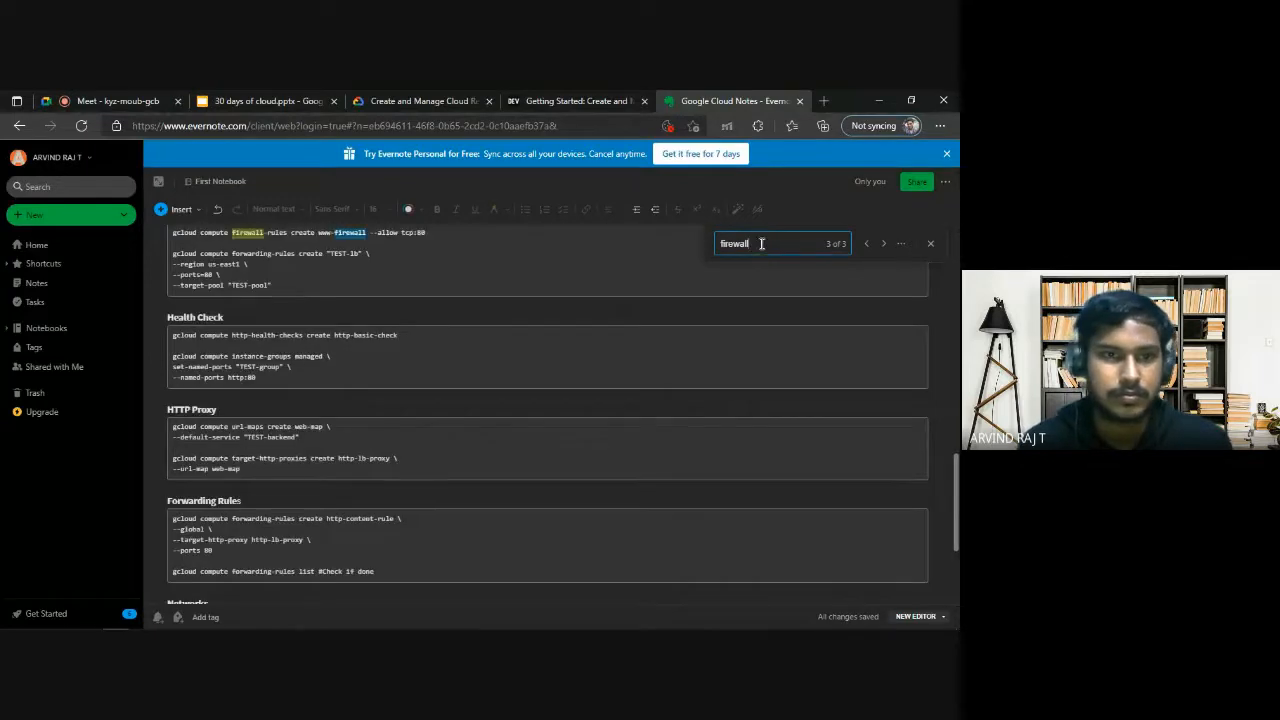
{"action": "scroll", "coordinate": [434, 343], "scroll_direction": "up", "scroll_amount": 2}
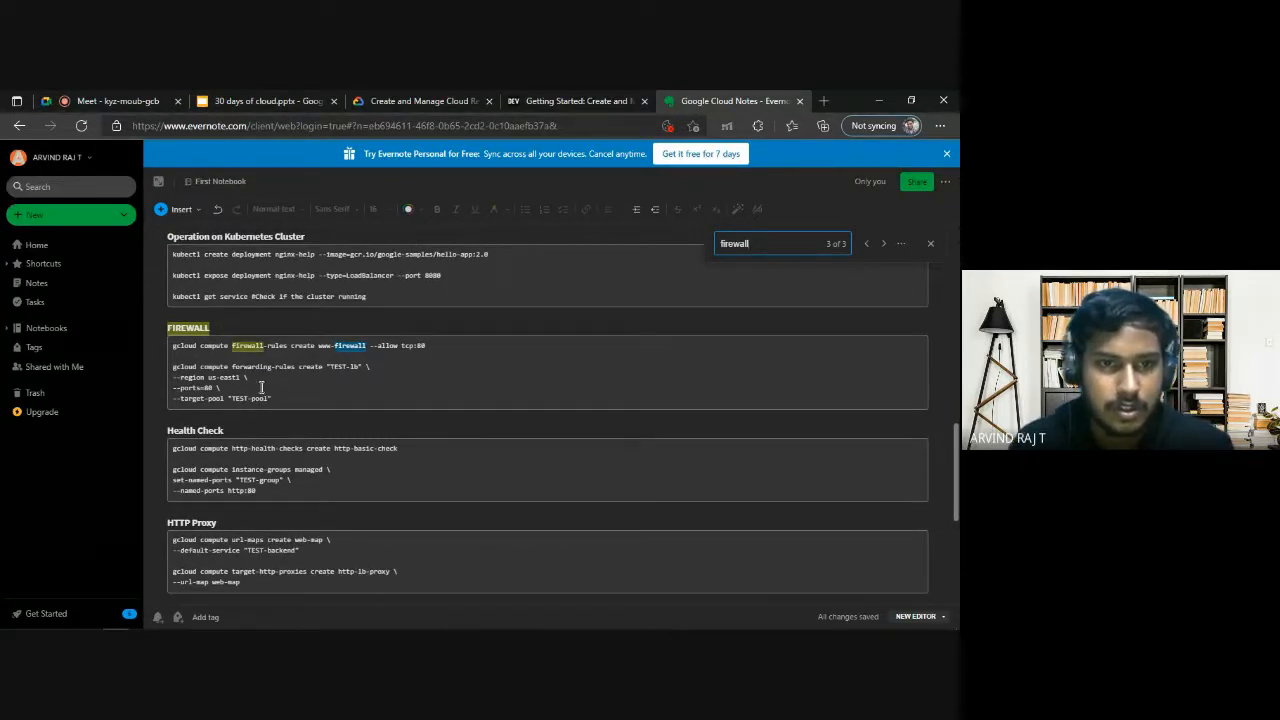
Edit the forwarding-rules create command in the notes to use the name nginx-lb and target pool nginx-pool, without quotes.
{"action": "left_click_drag", "start_coordinate": [269, 368], "coordinate": [347, 368]}
{"action": "left_click", "coordinate": [348, 368]}
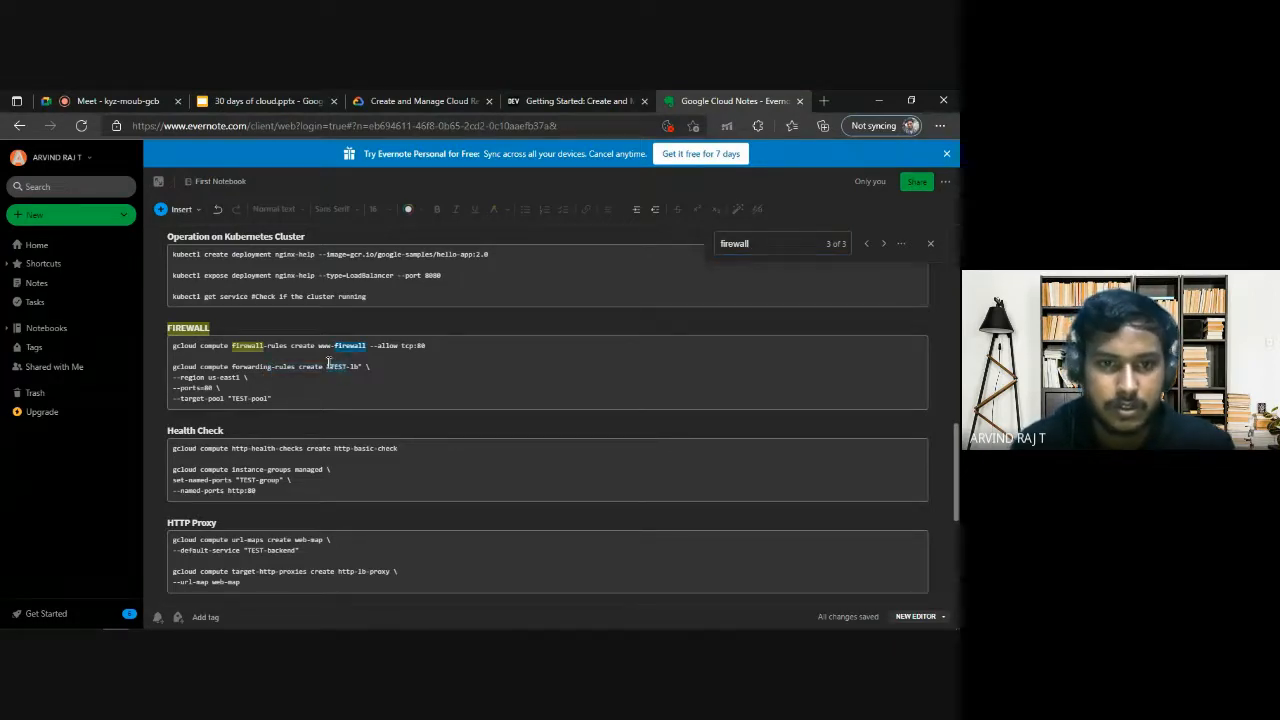
{"action": "key", "text": "BackSpace"}
{"action": "key", "text": "BackSpace"}
{"action": "key", "text": "BackSpace"}
{"action": "key", "text": "BackSpace"}
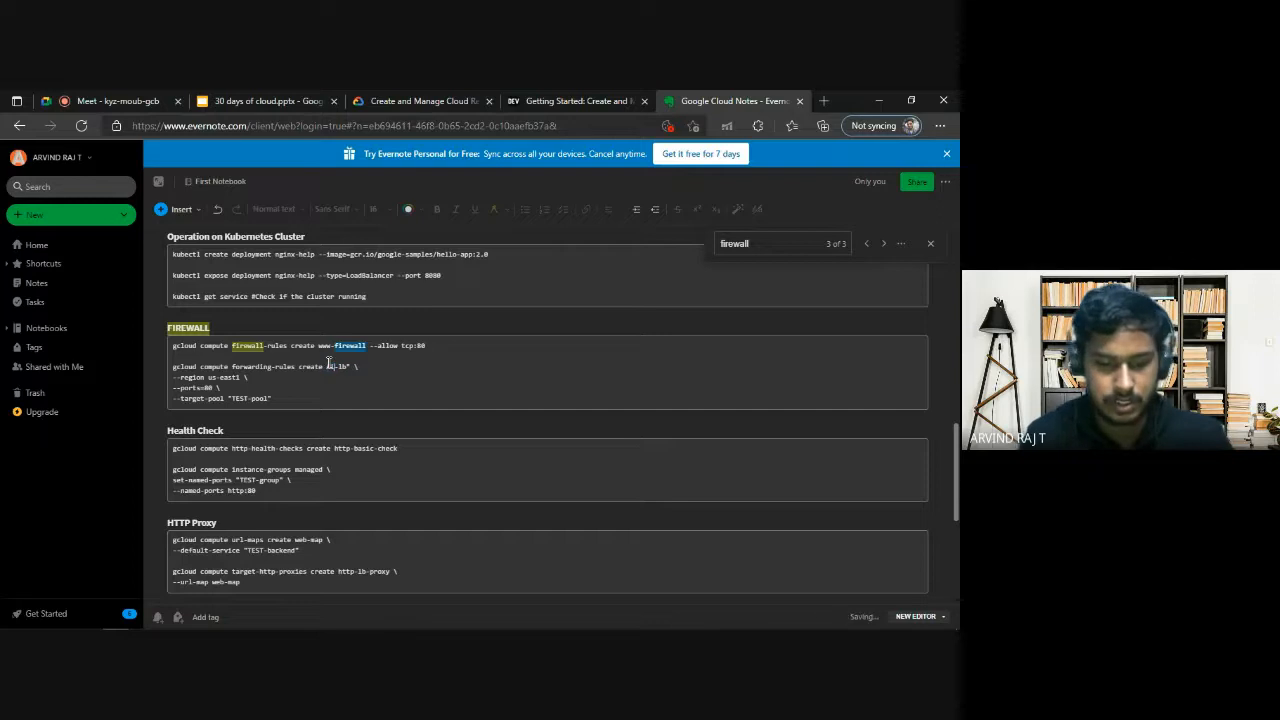
{"action": "type", "text": "nginx"}
{"action": "key", "text": "Right"}
{"action": "key", "text": "Right"}
{"action": "key", "text": "Right"}
{"action": "key", "text": "Right"}
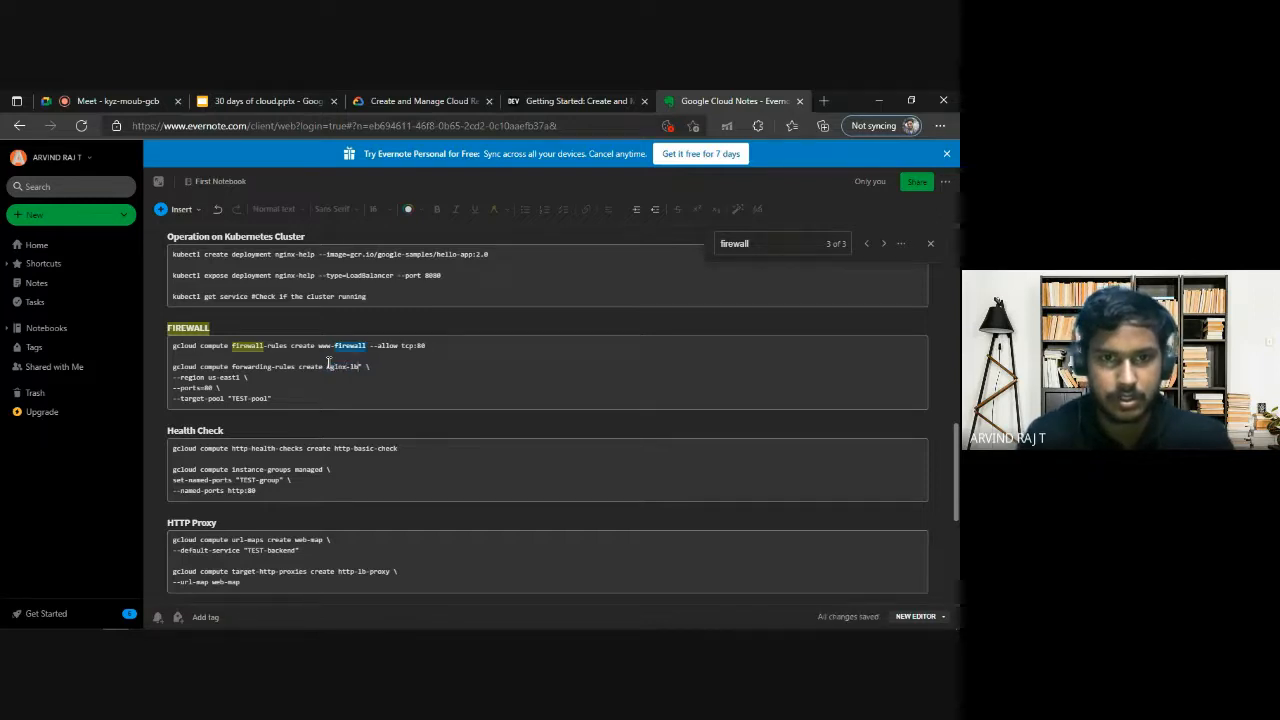
{"action": "key", "text": "BackSpace"}
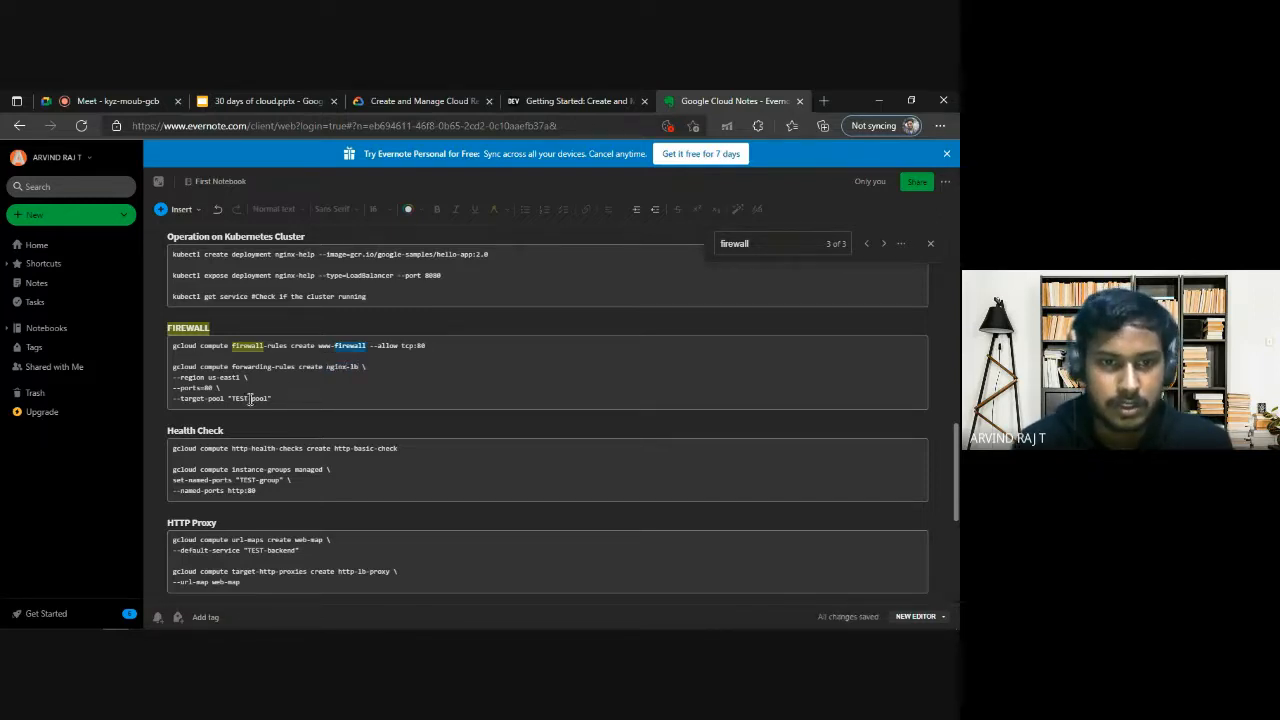
{"action": "left_click_drag", "start_coordinate": [249, 398], "coordinate": [235, 397]}
{"action": "type", "text": "nginx"}
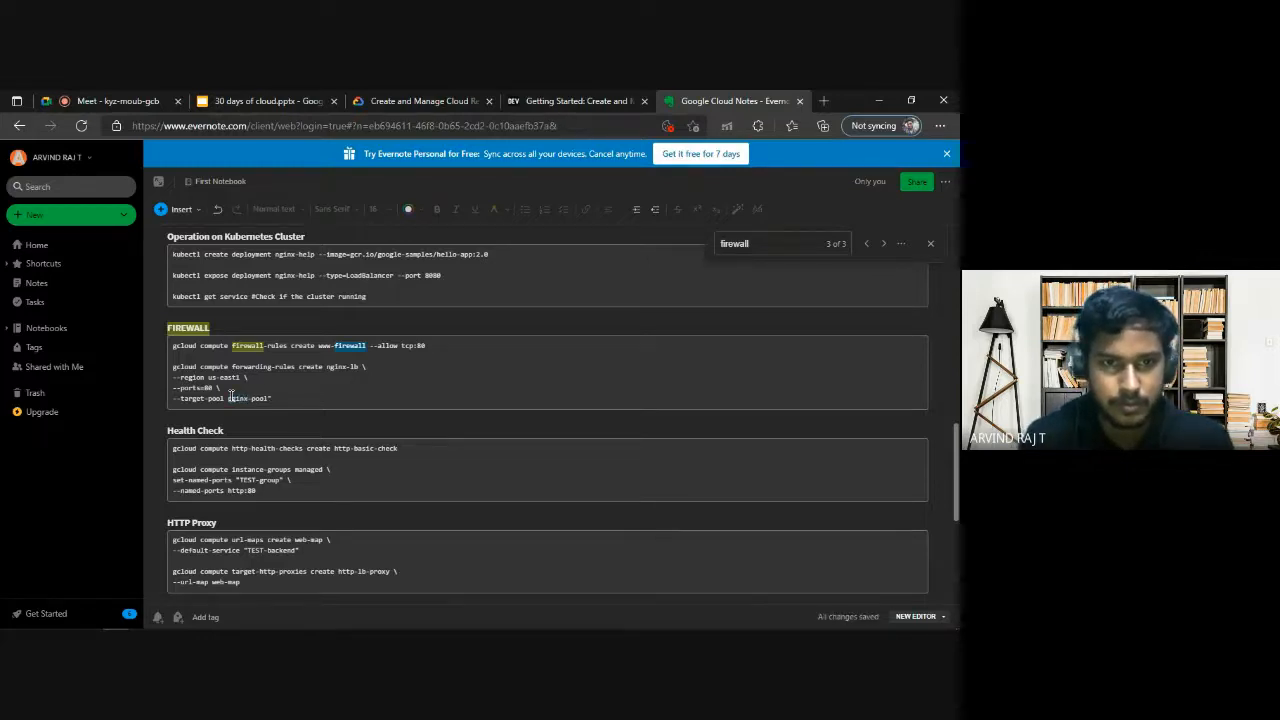
Copy the multi-line nginx-lb forwarding rule command from the notes and try to run it in Cloud Shell.
{"action": "mouse_move", "coordinate": [283, 403]}
{"action": "left_mouse_down"}
{"action": "mouse_move", "coordinate": [226, 396]}
{"action": "mouse_move", "coordinate": [175, 369]}
{"action": "mouse_move", "coordinate": [268, 396]}
{"action": "left_mouse_up"}
{"action": "key", "text": "ctrl+c"}
{"action": "key", "text": "alt+Tab"}
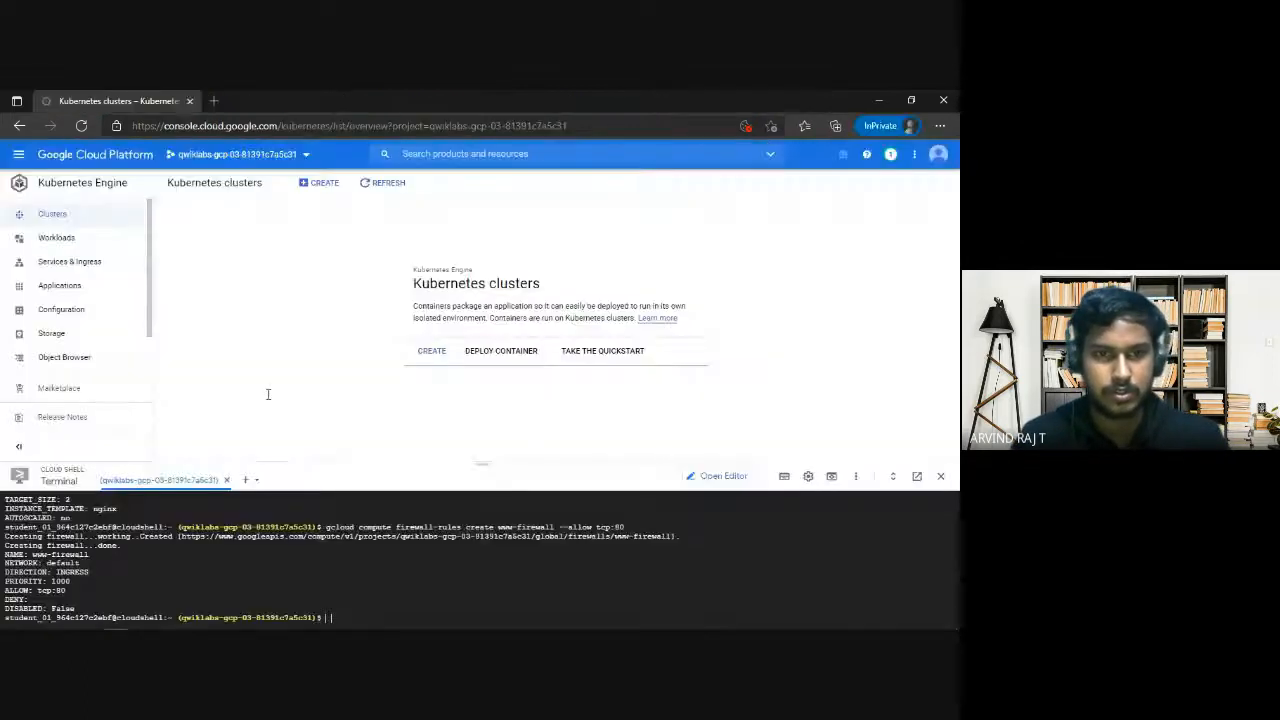
{"action": "key", "text": "ctrl+v"}
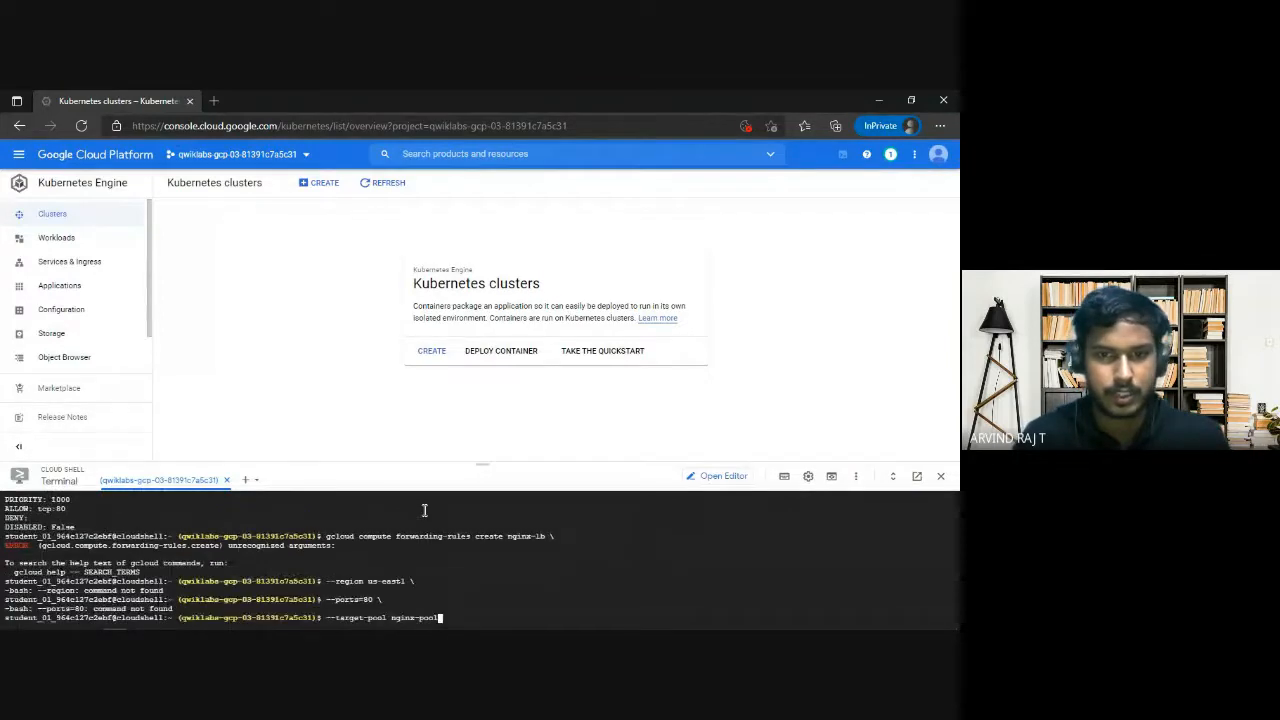
Clean up the line endings after the backslashes in the notes' nginx-lb forwarding rule command and select the whole command again.
{"action": "key", "text": "alt+Tab"}
{"action": "left_click", "coordinate": [386, 368]}
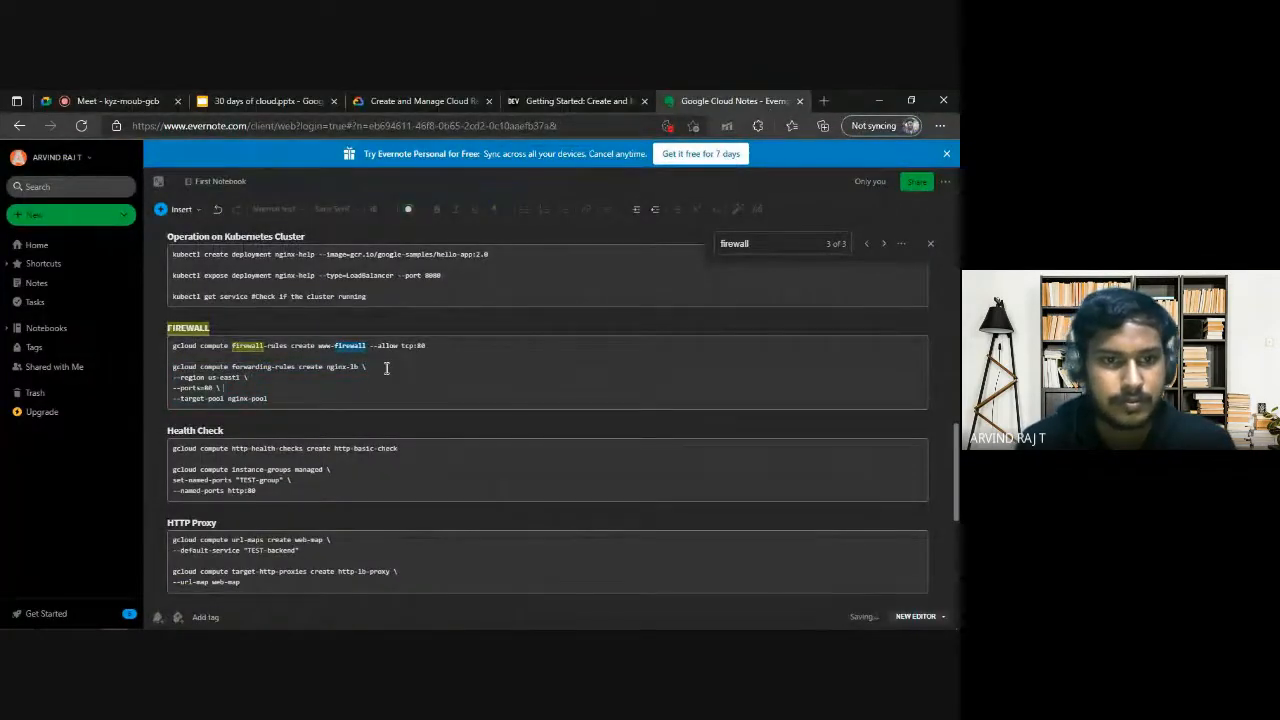
{"action": "left_click", "coordinate": [262, 397]}
{"action": "left_click_drag", "start_coordinate": [262, 397], "coordinate": [165, 372]}
Cancel the leftover Cloud Shell input and run the corrected command creating forwarding rule nginx-lb in us-east1 with port 80 and target pool nginx-pool.
{"action": "key", "text": "alt+Tab"}
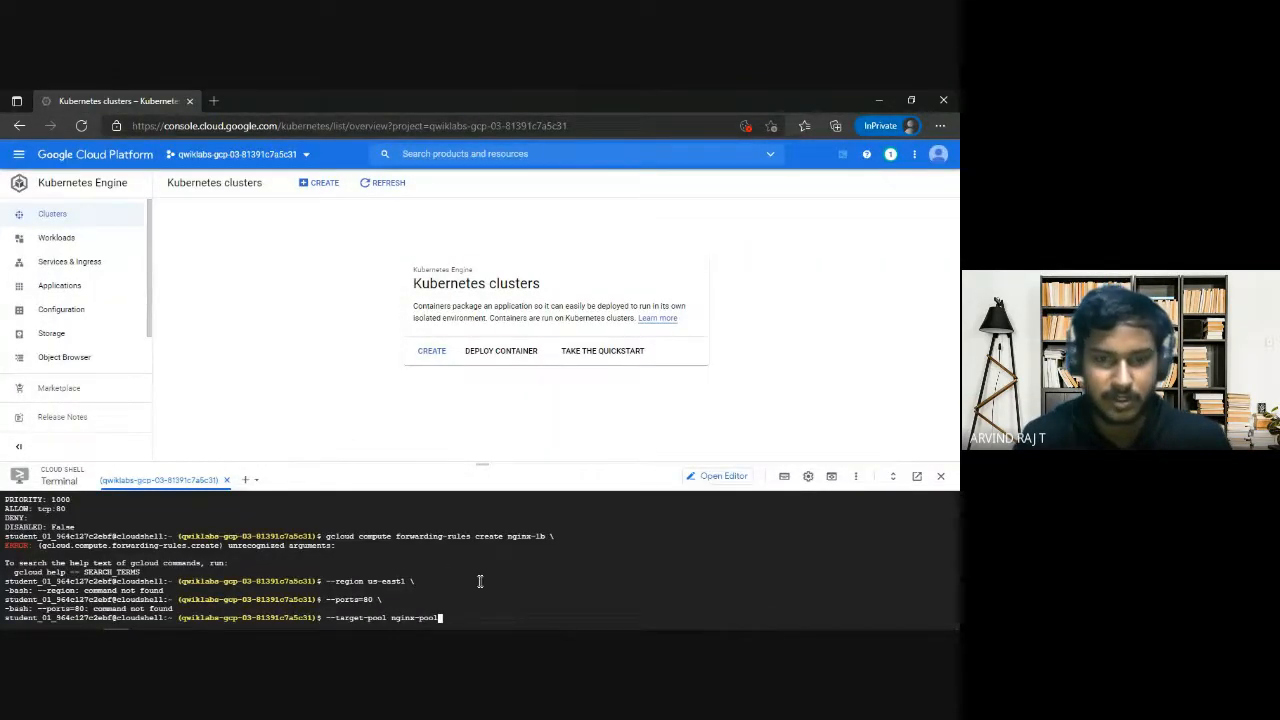
{"action": "key", "text": "ctrl+c"}
{"action": "key", "text": "ctrl+v"}
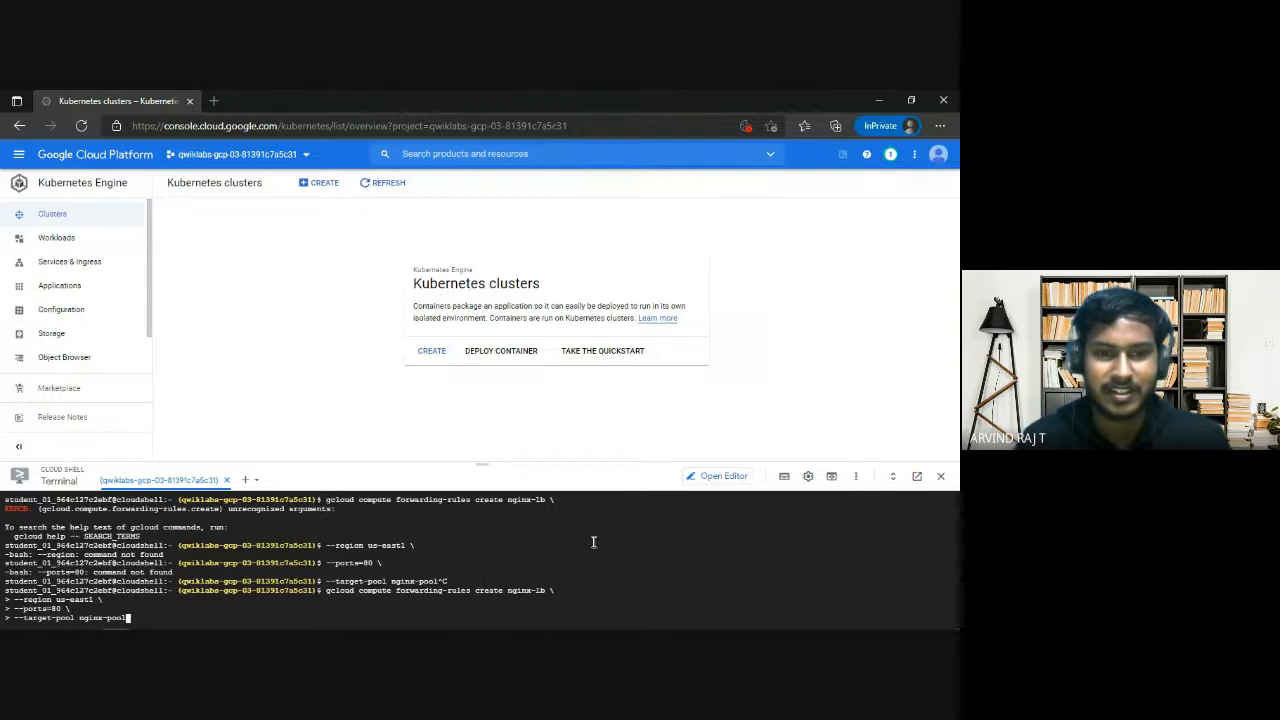
{"action": "key", "text": "Return"}
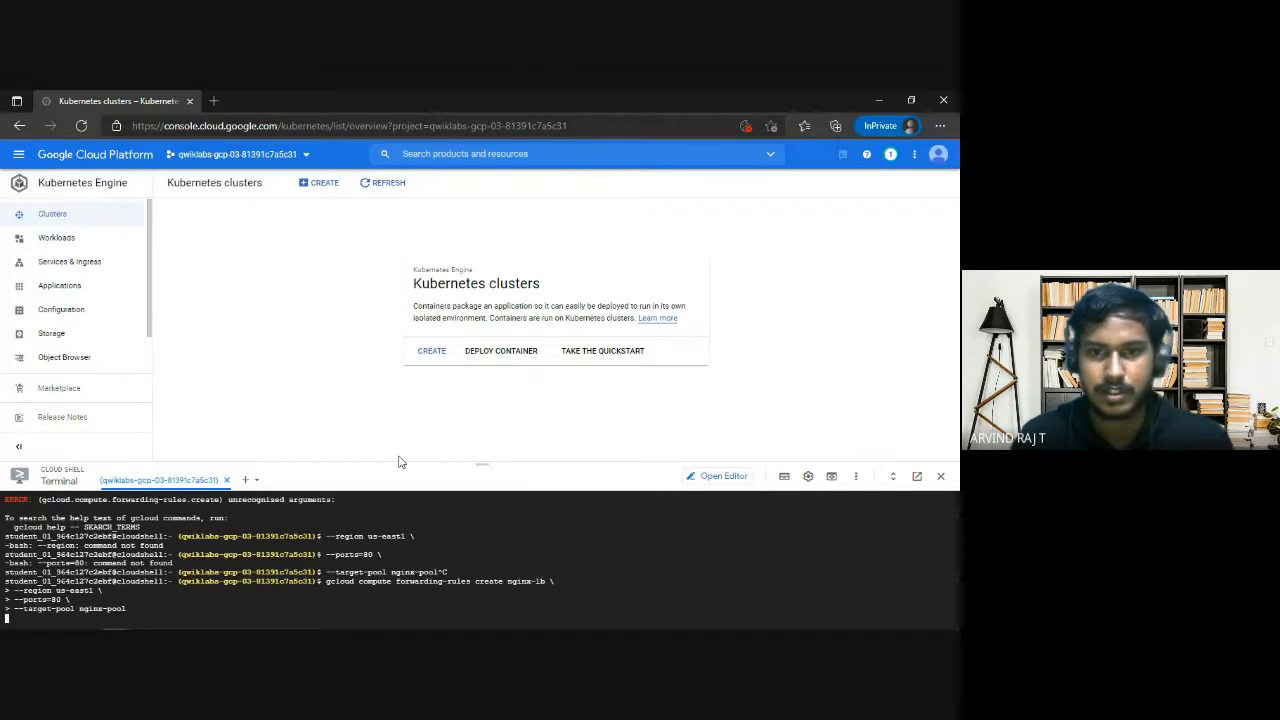
Enlarge the Cloud Shell terminal to examine the region and output of the forwarding rule command, then return to the notes.
{"action": "left_click_drag", "start_coordinate": [491, 463], "coordinate": [493, 370]}
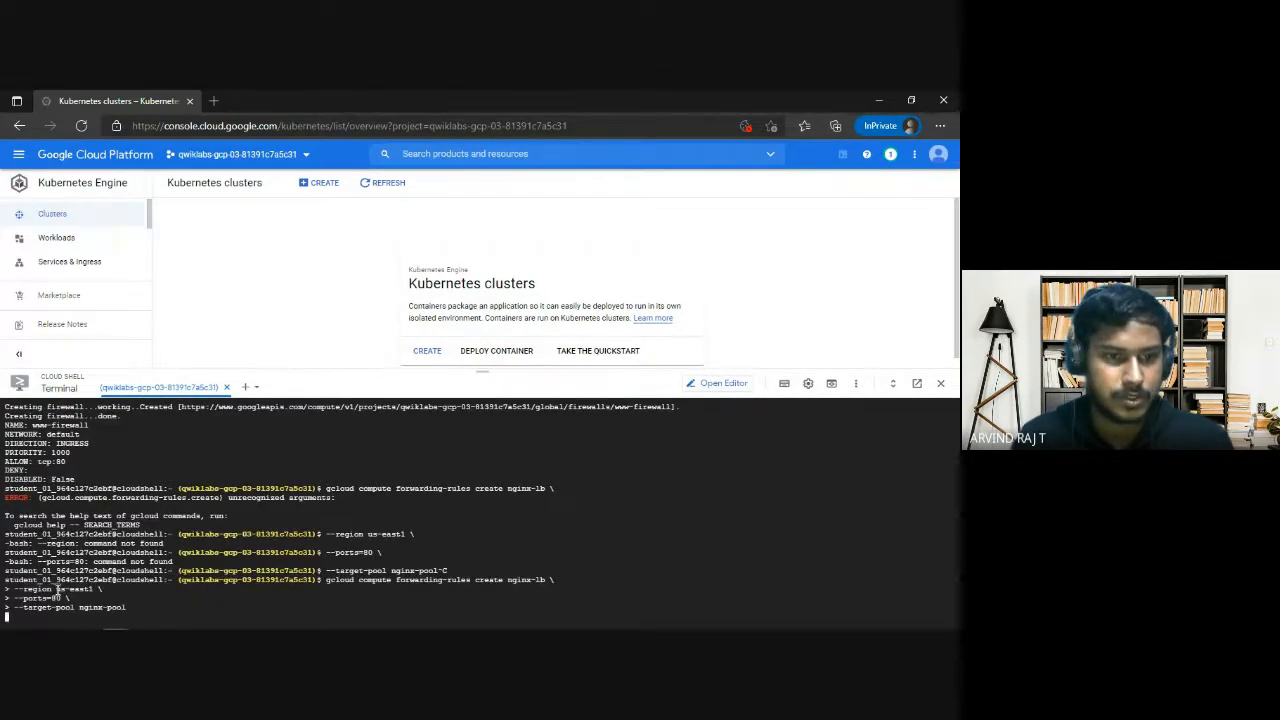
{"action": "left_click_drag", "start_coordinate": [58, 590], "coordinate": [98, 580]}
{"action": "left_click", "coordinate": [97, 580]}
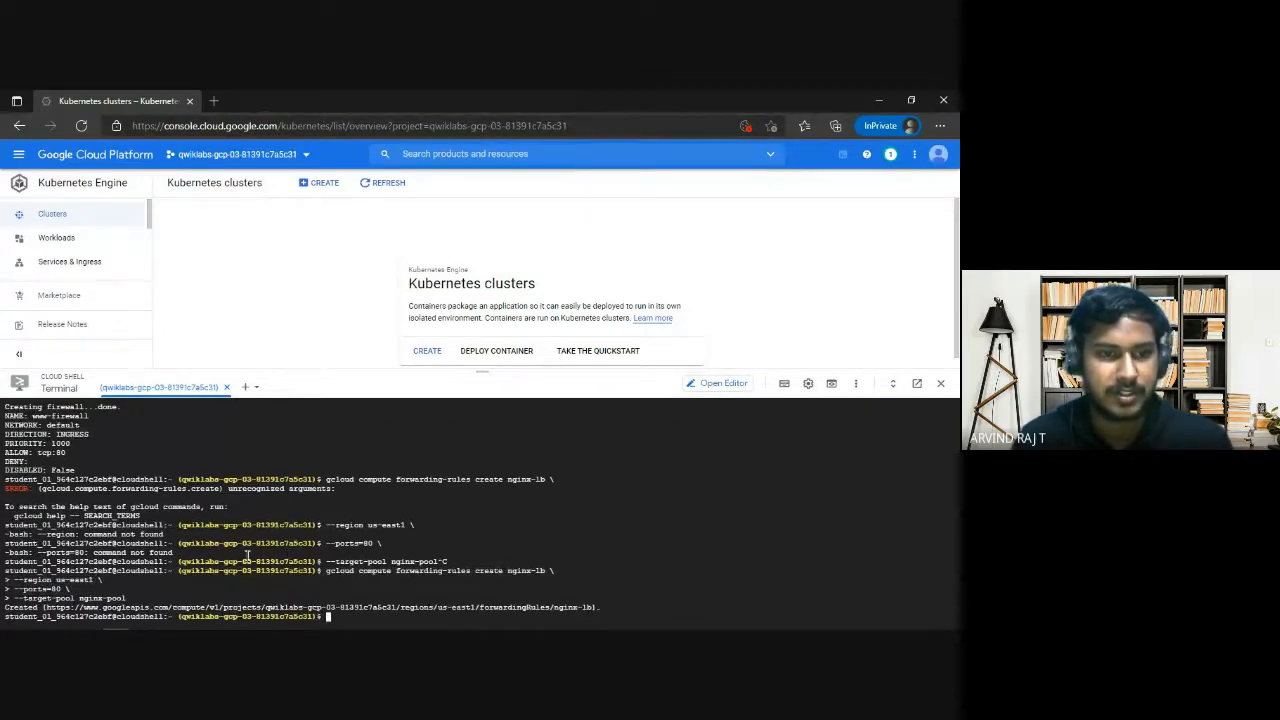
{"action": "key", "text": "alt+Tab"}
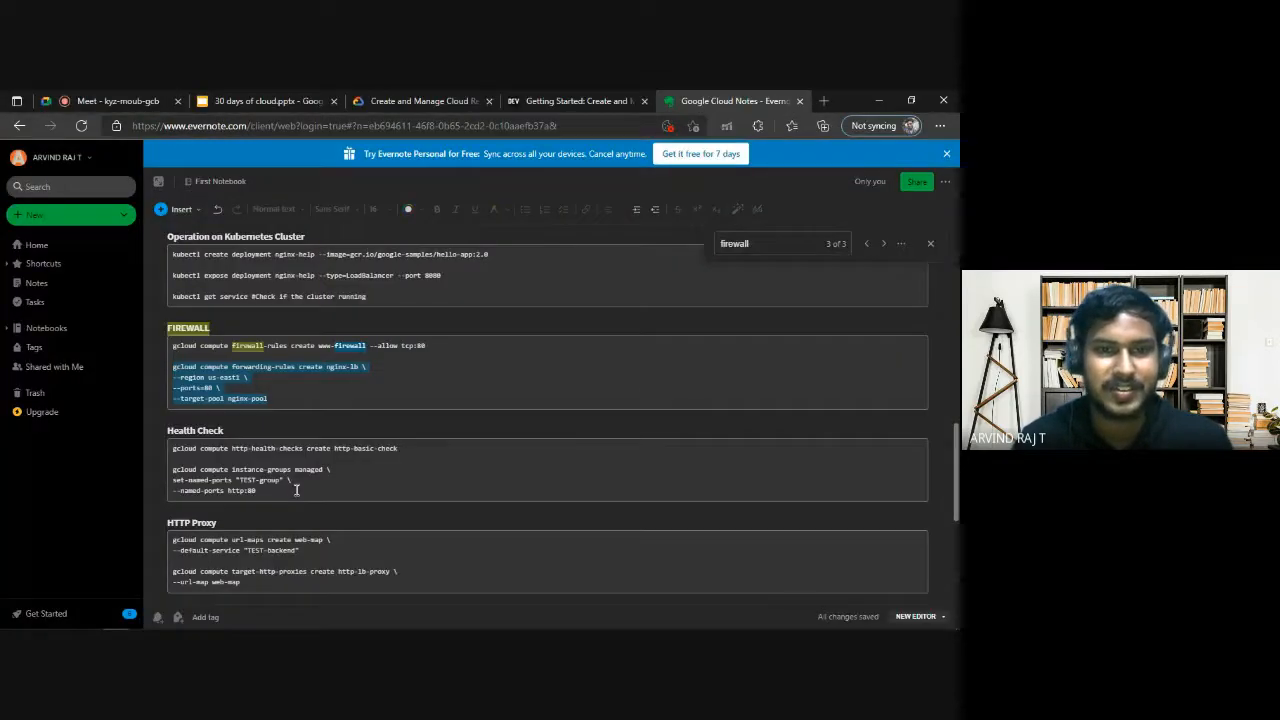
{"action": "left_click", "coordinate": [315, 366]}
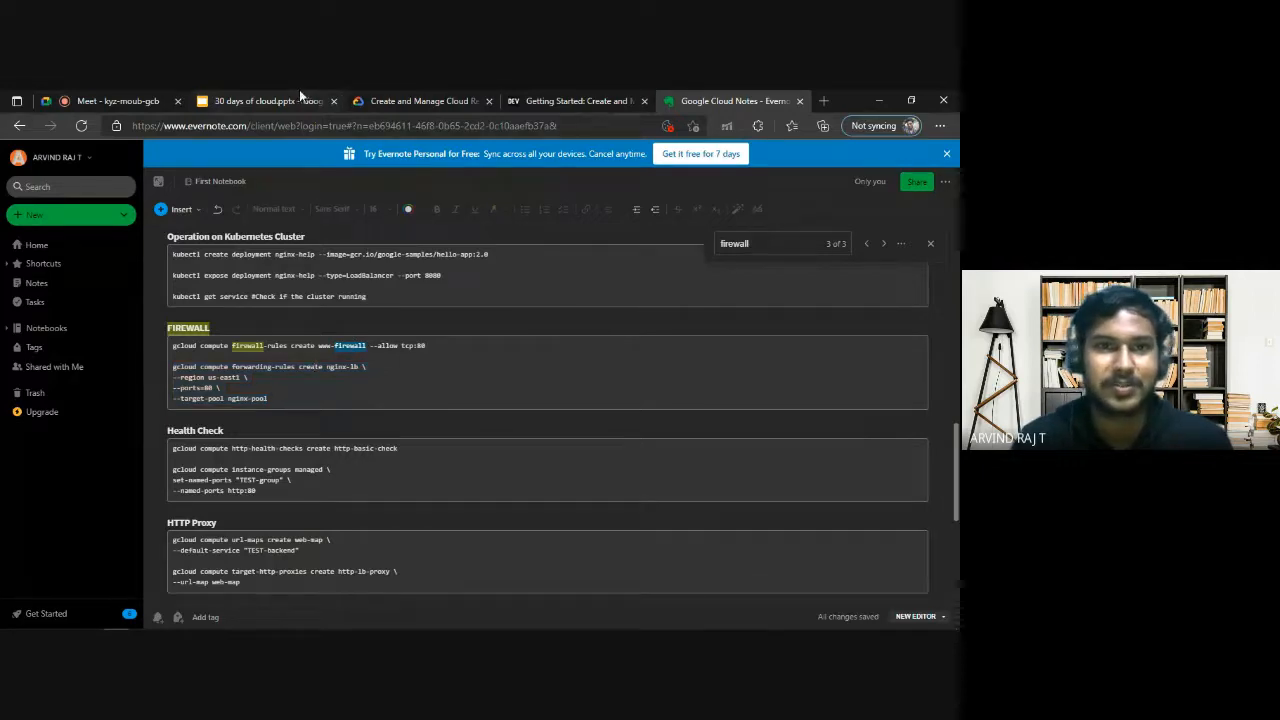
Compare the lab's Task 3 firewall rule requirement for 80/tcp traffic with the allowed port in the notes' www-firewall command.
{"action": "left_click", "coordinate": [420, 101]}
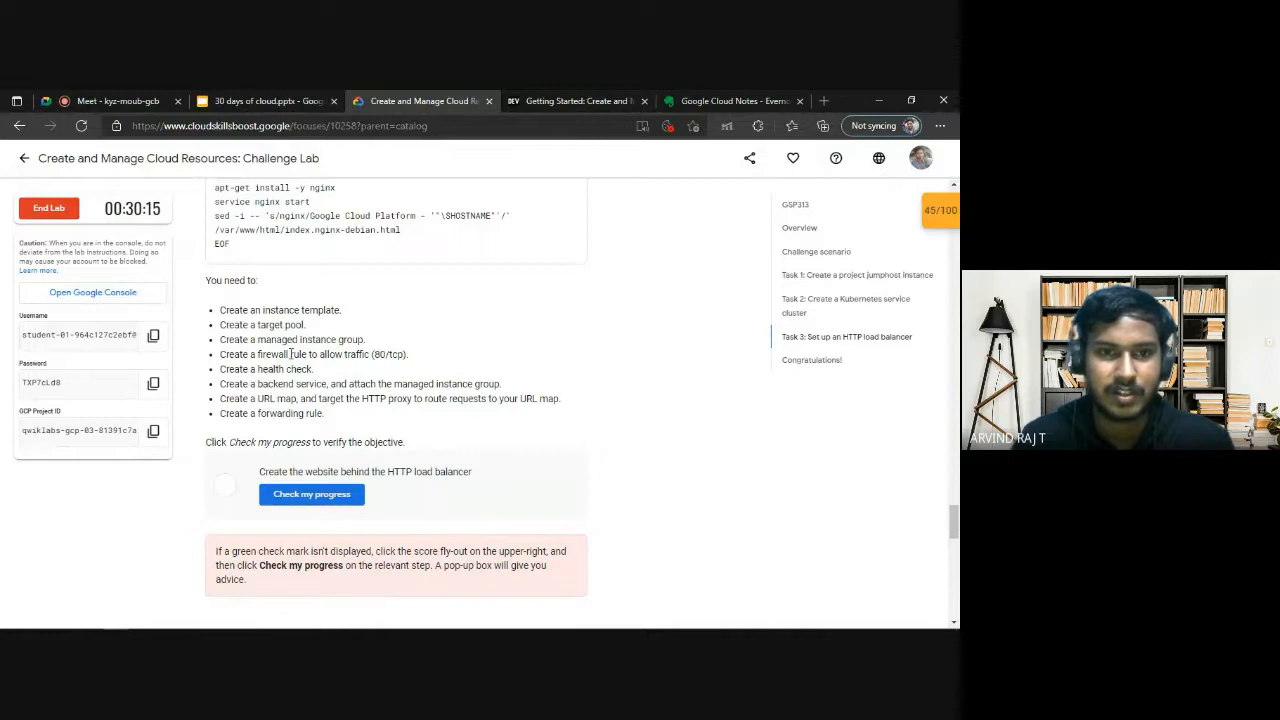
{"action": "left_click_drag", "start_coordinate": [288, 355], "coordinate": [358, 358]}
{"action": "left_click", "coordinate": [376, 357]}
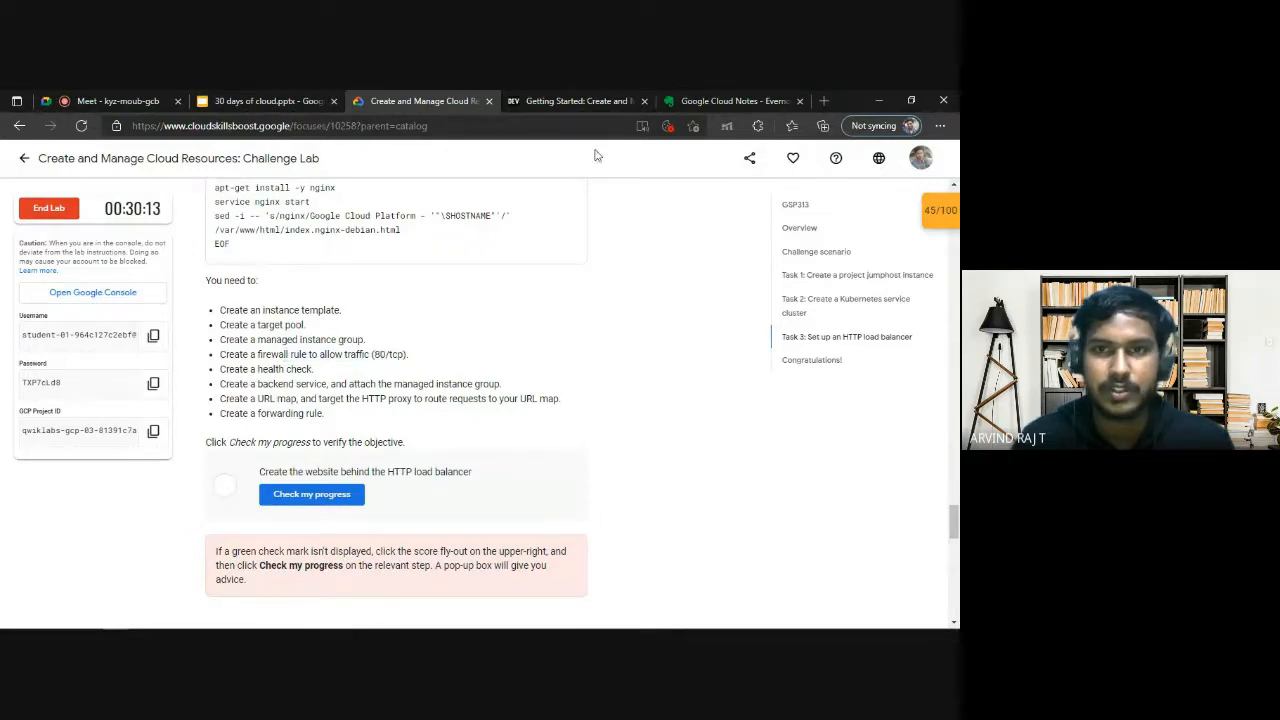
{"action": "left_click", "coordinate": [750, 100]}
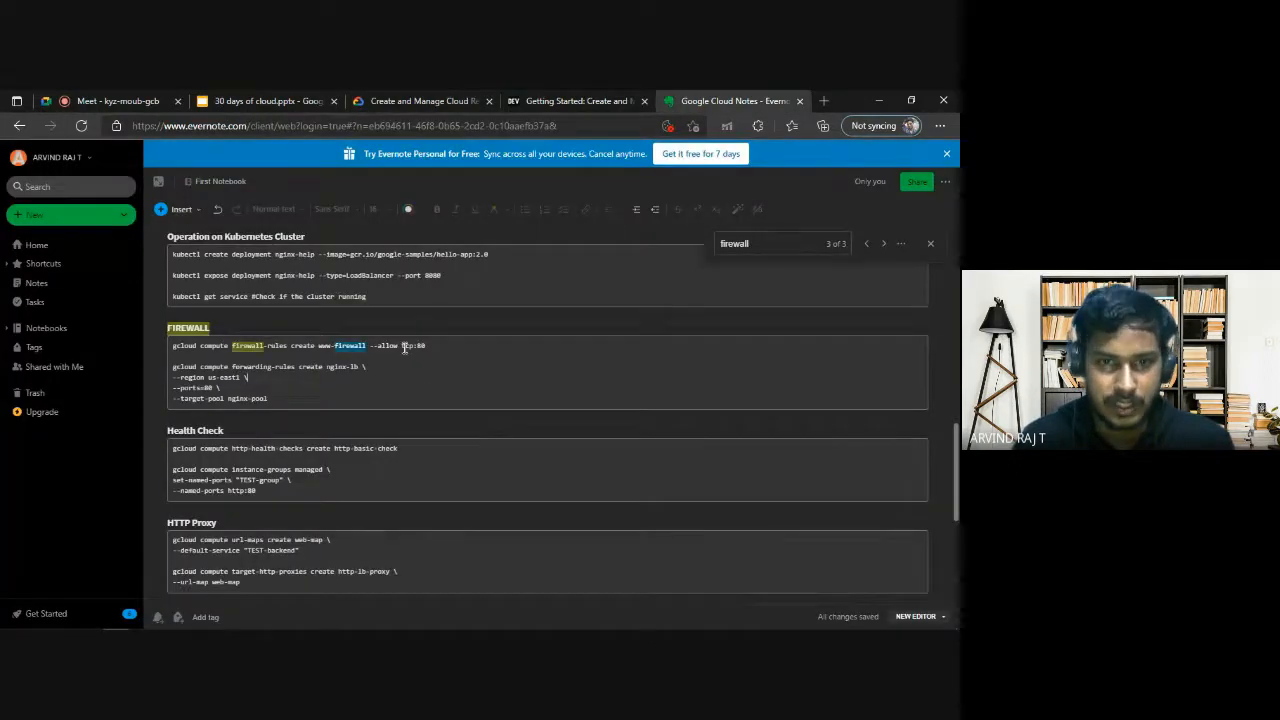
{"action": "left_click_drag", "start_coordinate": [402, 346], "coordinate": [428, 344]}
{"action": "left_click", "coordinate": [415, 101]}
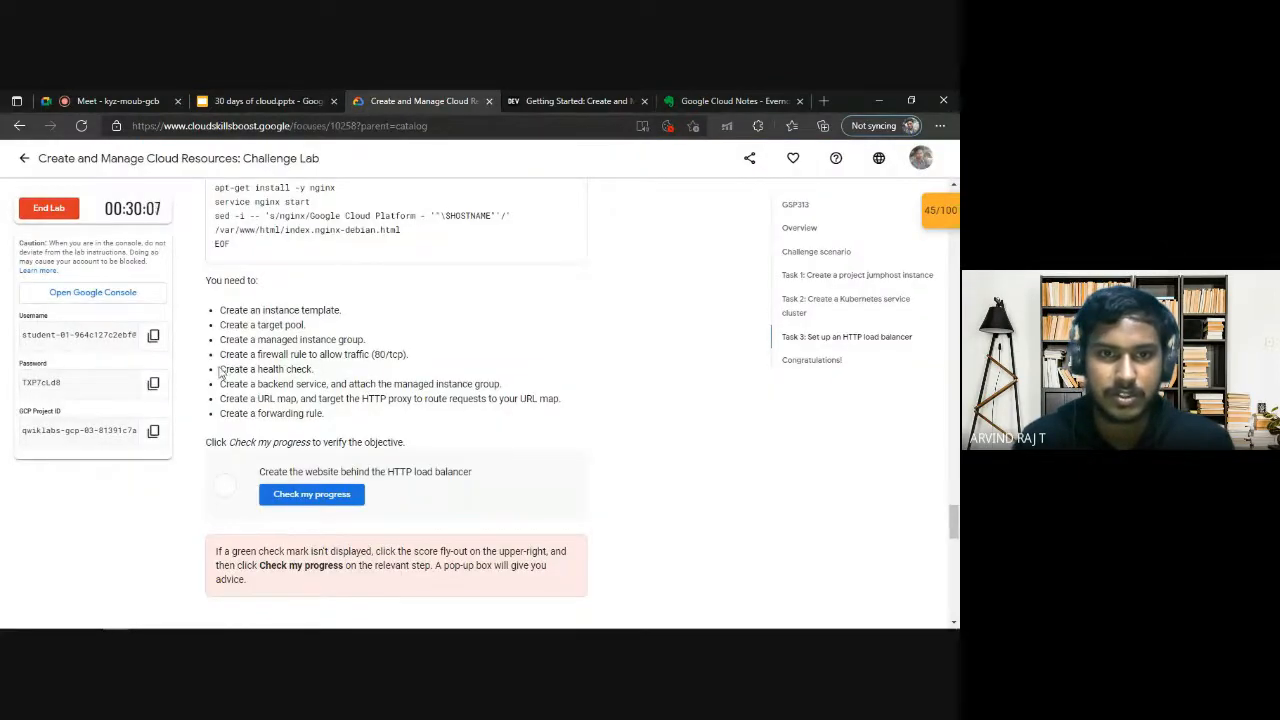
Search the notes for "health ch" and select the command that creates the HTTP health check http-basic-check.
{"action": "left_click", "coordinate": [704, 101]}
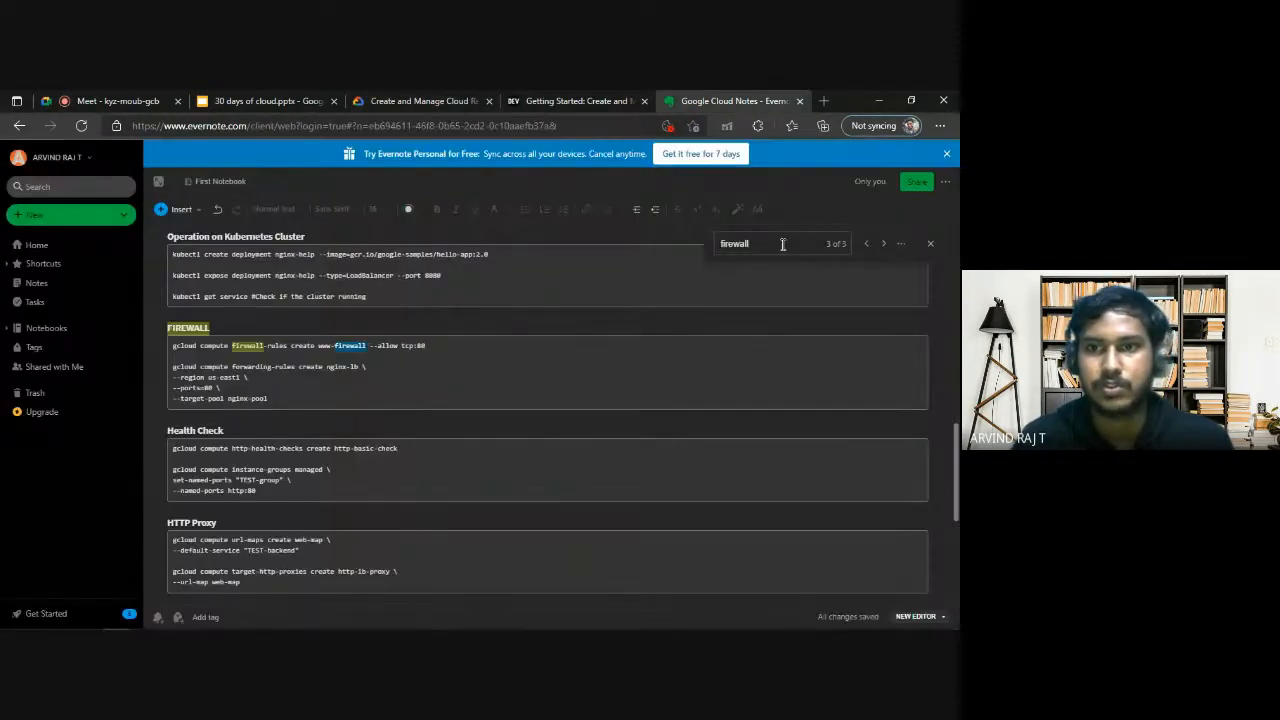
{"action": "key", "text": "ctrl+f"}
{"action": "type", "text": "h"}
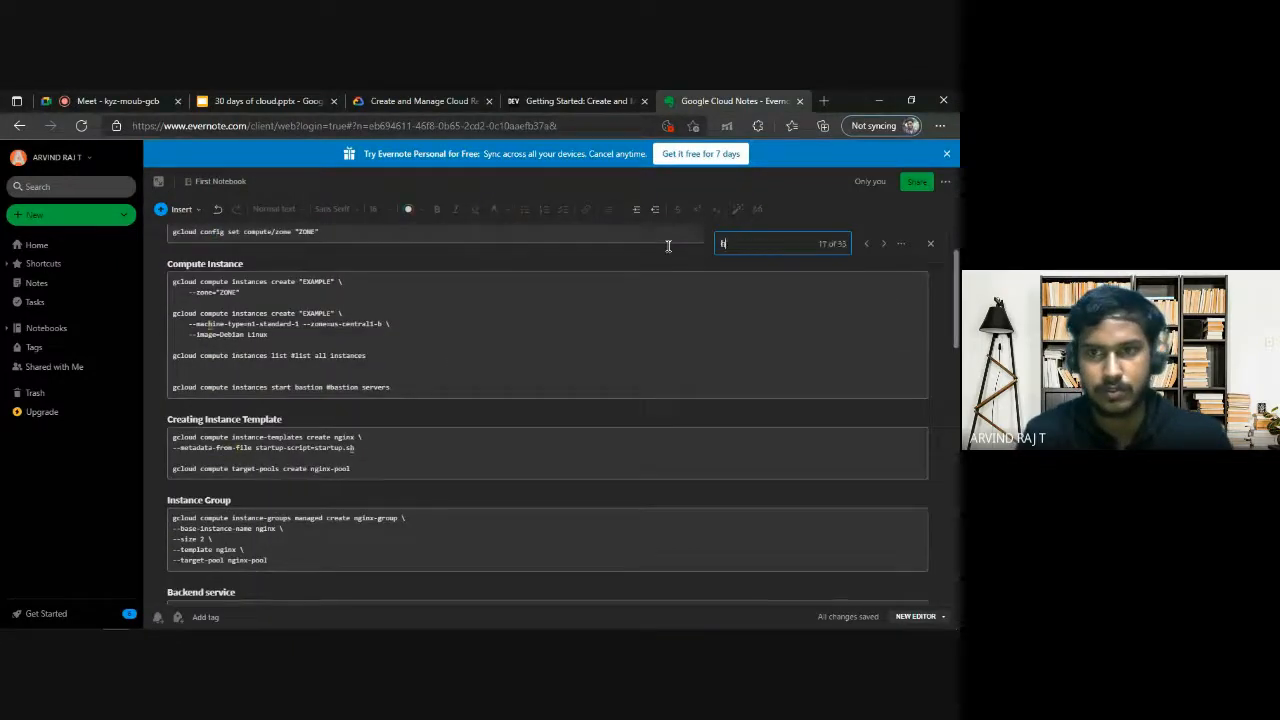
{"action": "type", "text": "ealth ch"}
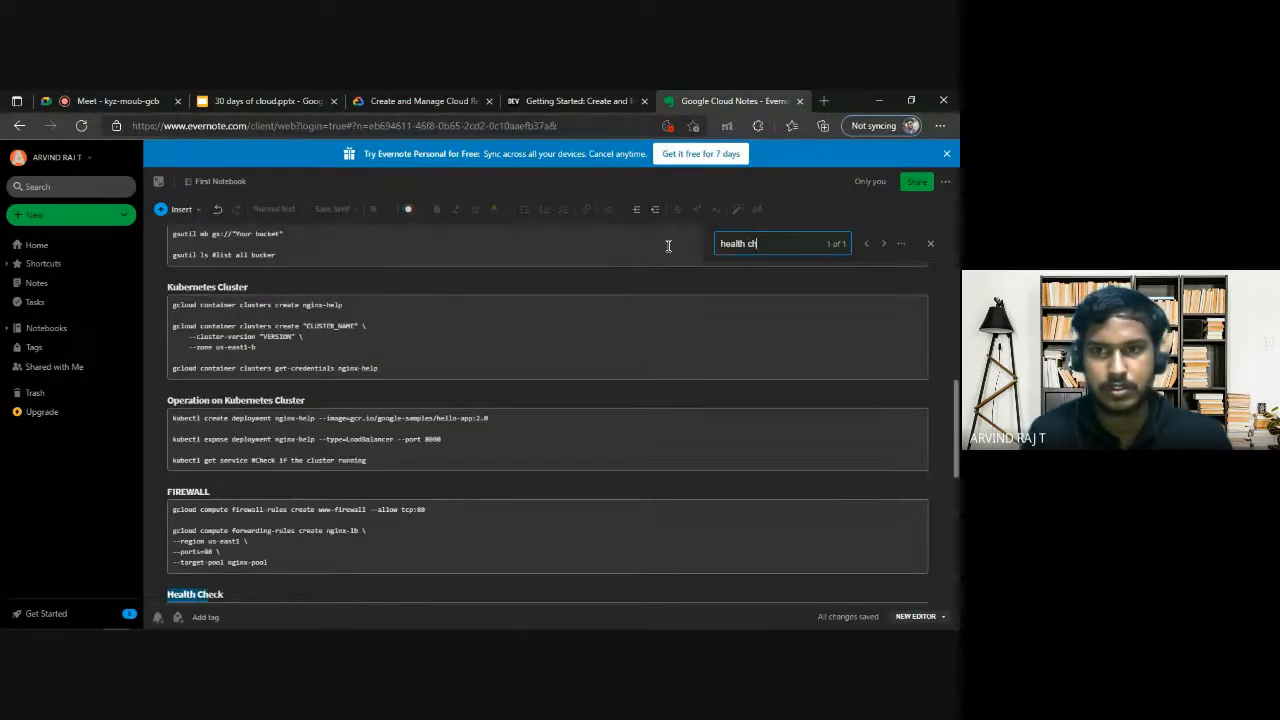
{"action": "scroll", "coordinate": [632, 302], "scroll_direction": "down", "scroll_amount": 2}
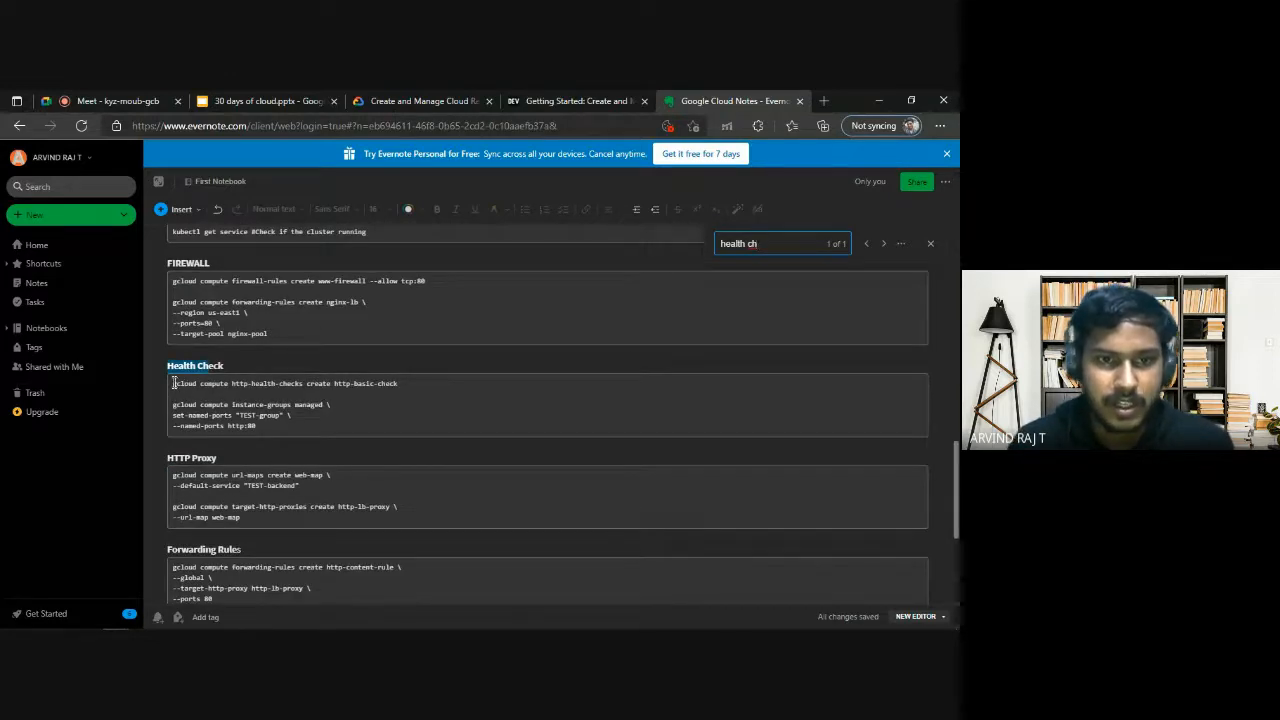
{"action": "mouse_move", "coordinate": [173, 384]}
{"action": "left_mouse_down"}
{"action": "mouse_move", "coordinate": [396, 383]}
{"action": "mouse_move", "coordinate": [171, 382]}
{"action": "left_mouse_up"}
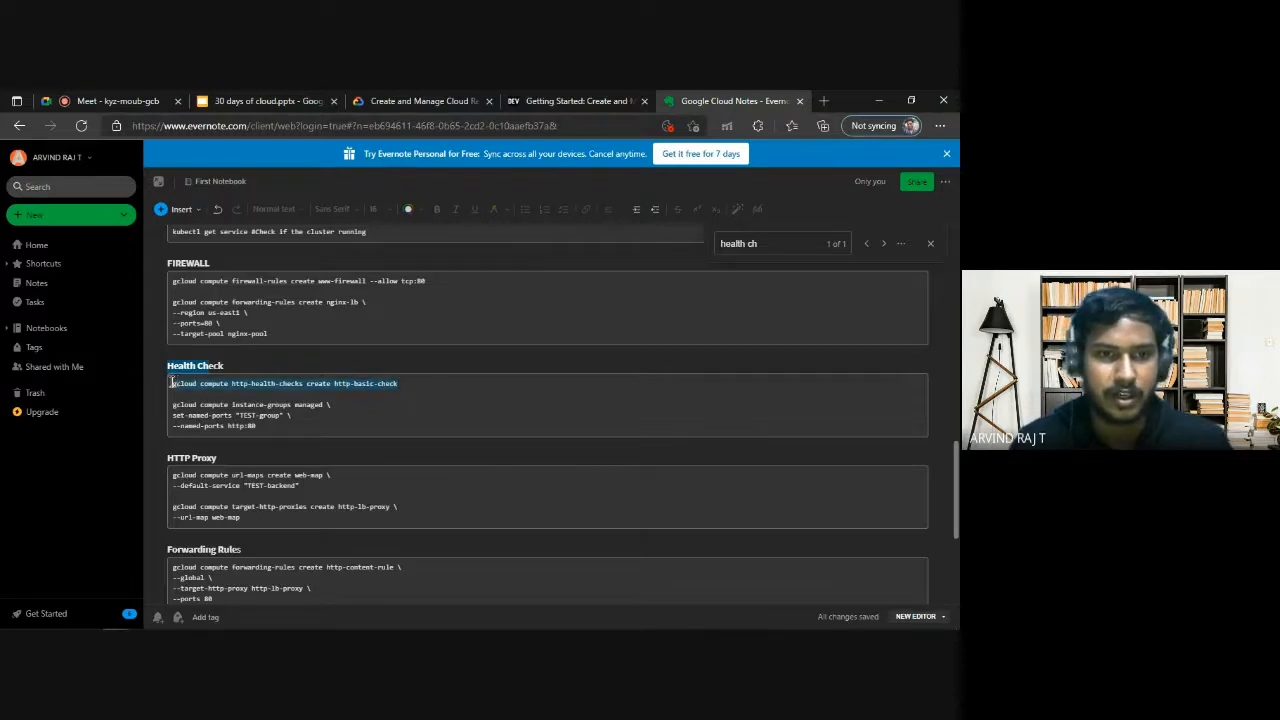
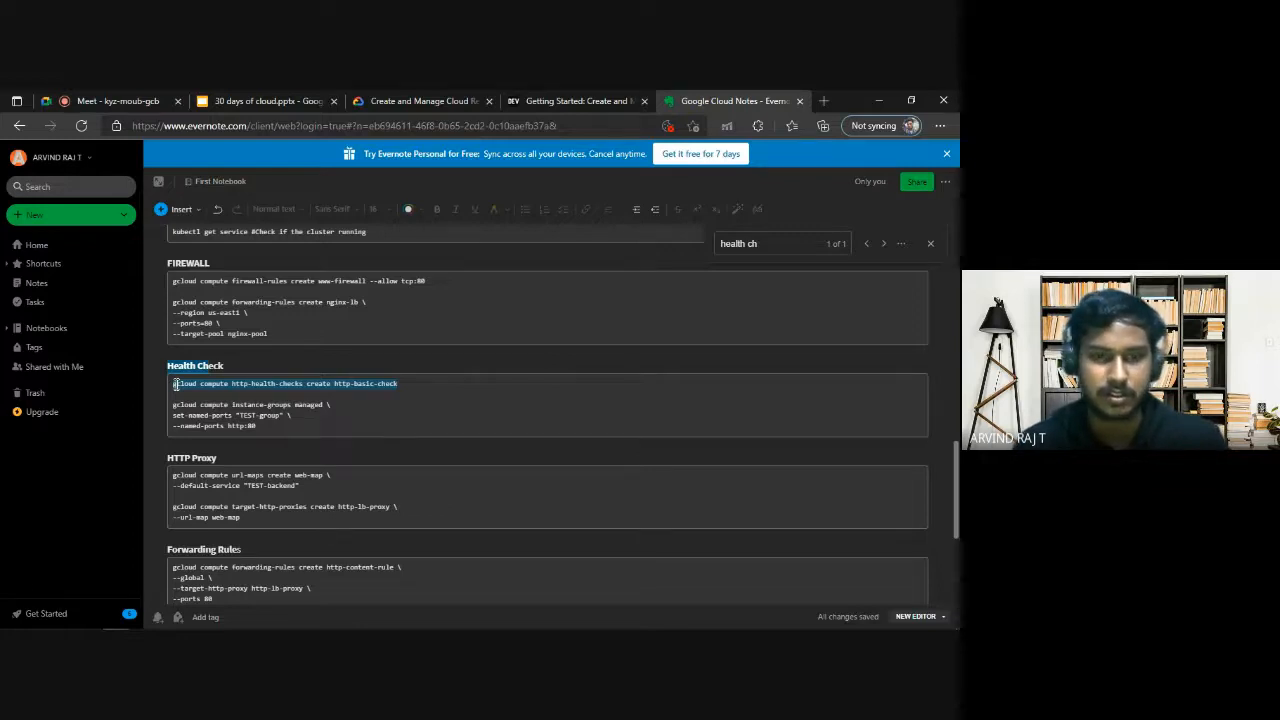
Run the copied command in Cloud Shell to create the HTTP health check http-basic-check.
{"action": "key", "text": "alt+Tab"}
{"action": "type", "text": "gcloud compute http-health-checks create http-basic-check"}
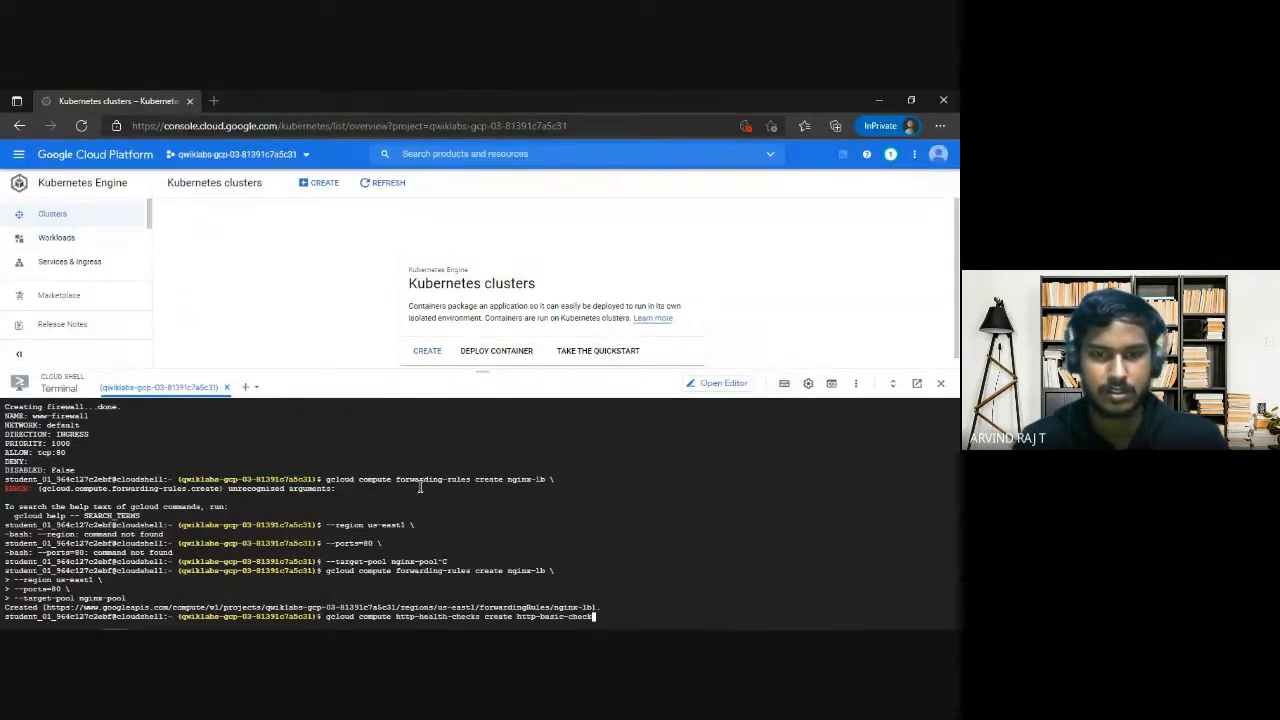
{"action": "key", "text": "Return"}
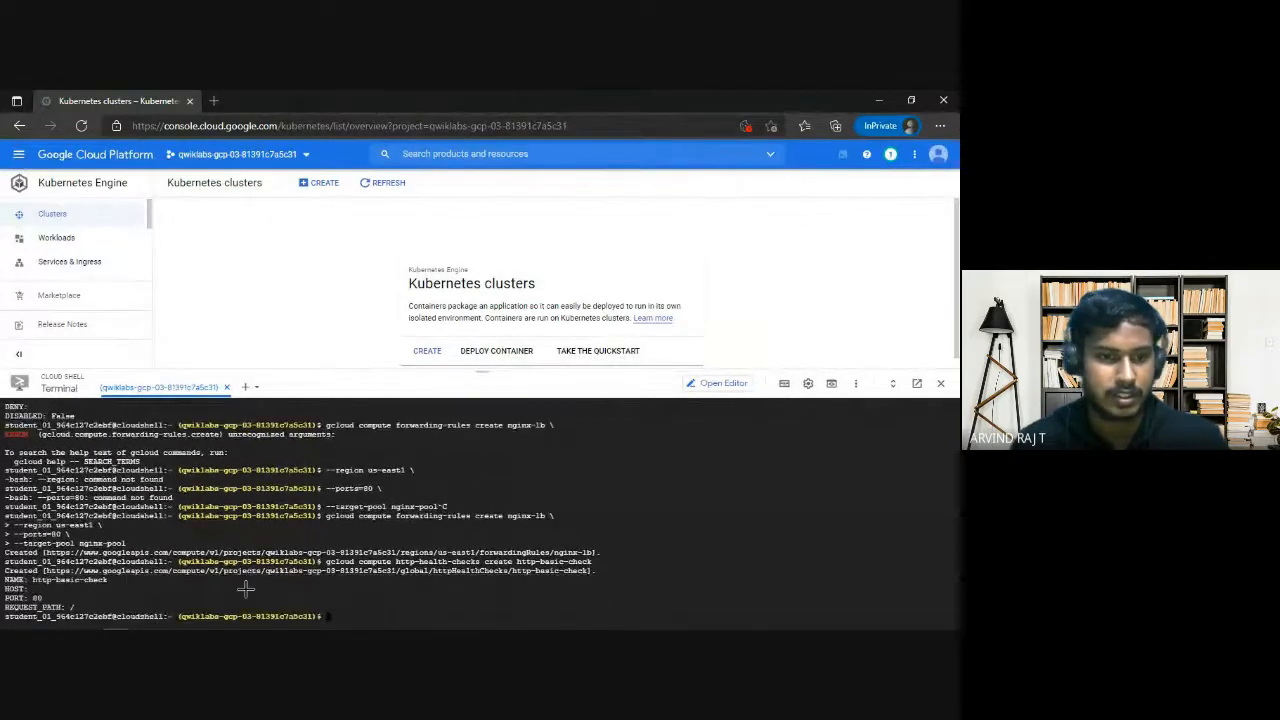
In the notes' Health Check section, change the set-named-ports command's group name to nginx-group without quotation marks.
{"action": "key", "text": "alt+Tab"}
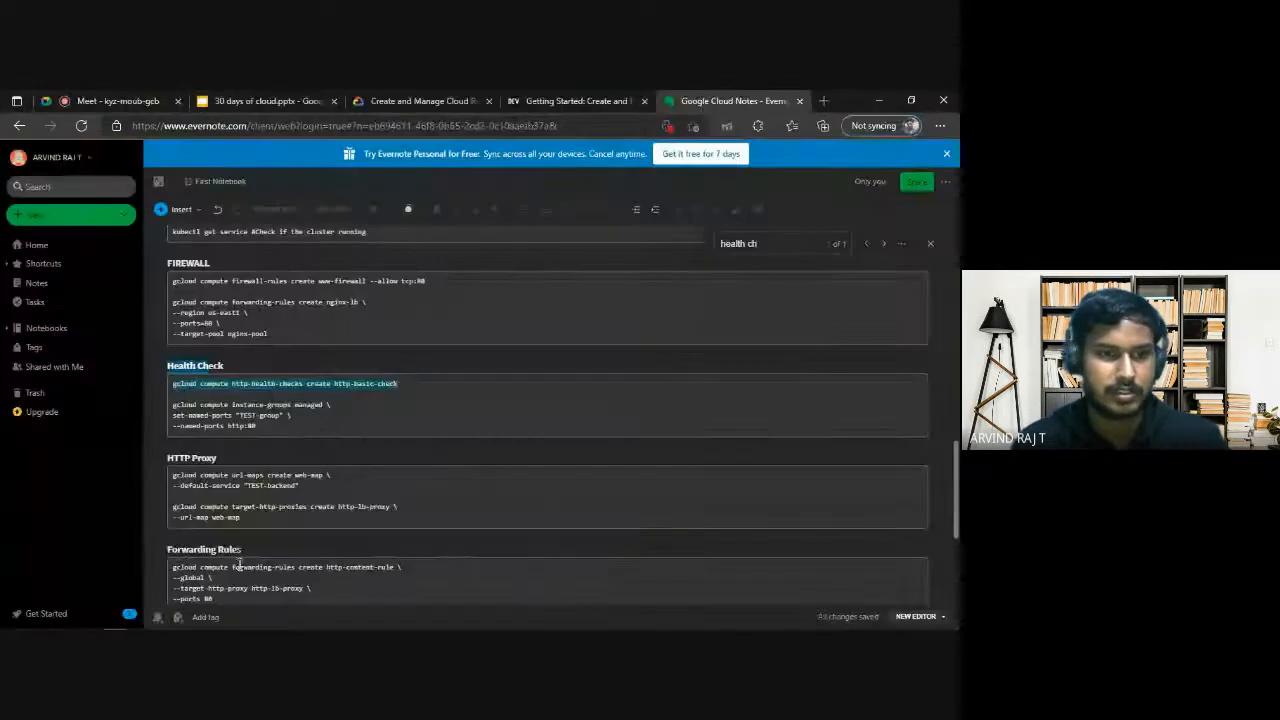
{"action": "left_click", "coordinate": [173, 405]}
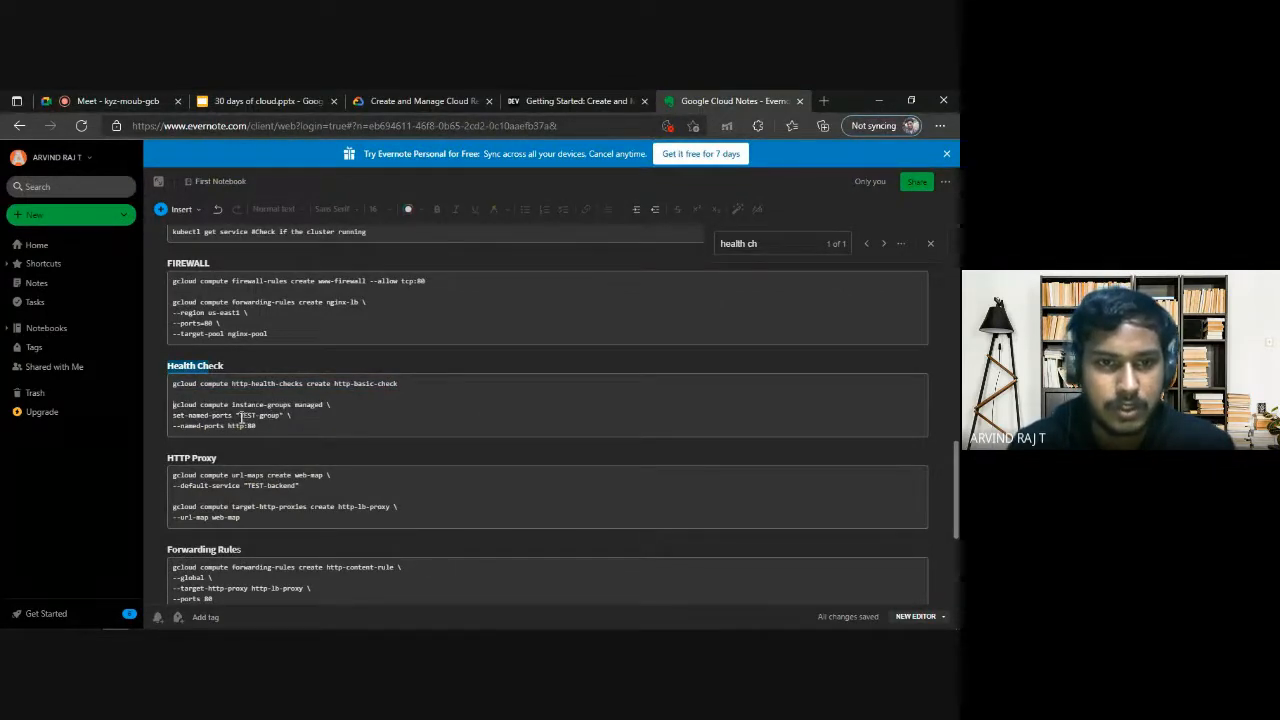
{"action": "left_click_drag", "start_coordinate": [237, 415], "coordinate": [259, 415]}
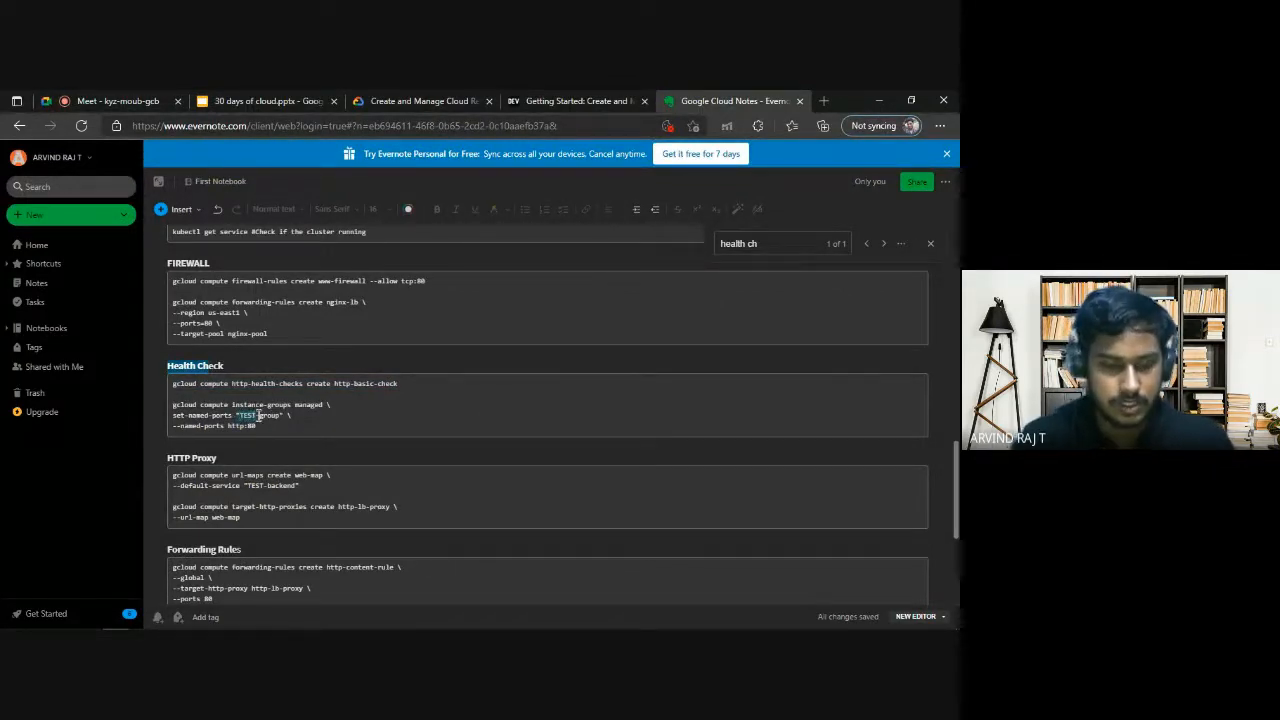
{"action": "type", "text": "nginx"}
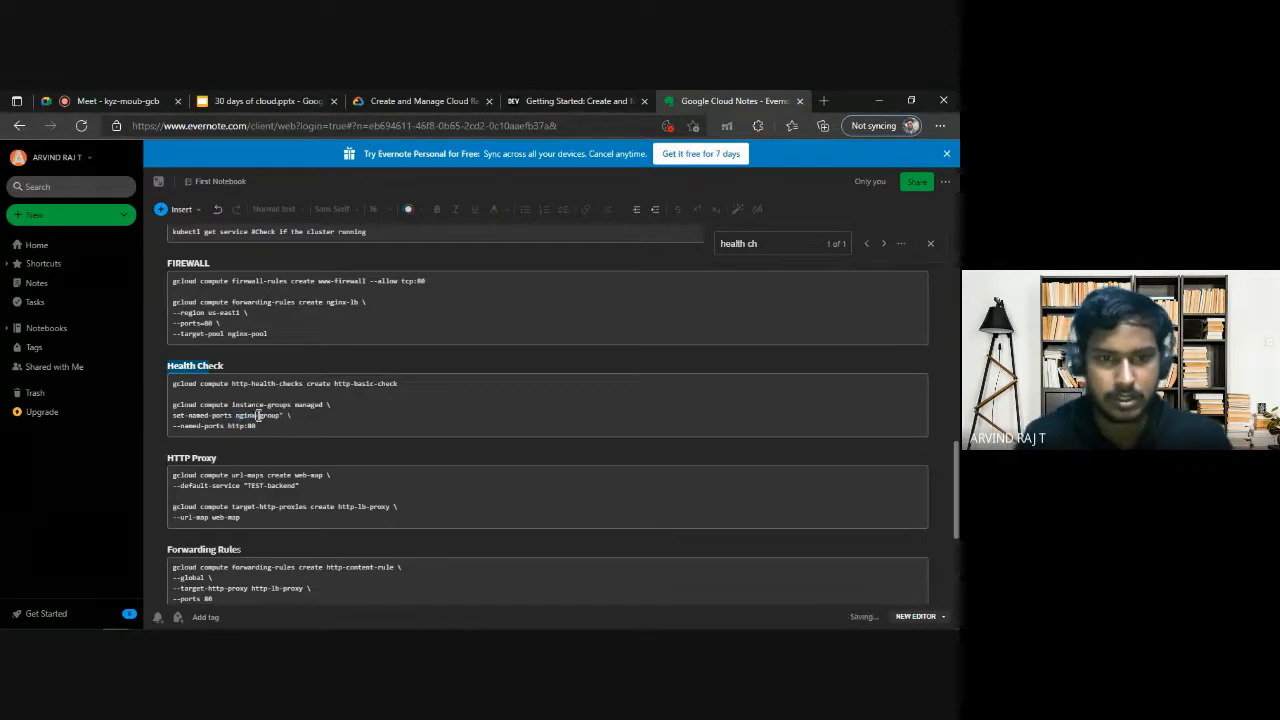
{"action": "key", "text": "Right"}
{"action": "key", "text": "Right"}
{"action": "key", "text": "Right"}
{"action": "key", "text": "Right"}
{"action": "key", "text": "Right"}
{"action": "key", "text": "Right"}
{"action": "key", "text": "Right"}
{"action": "key", "text": "BackSpace"}
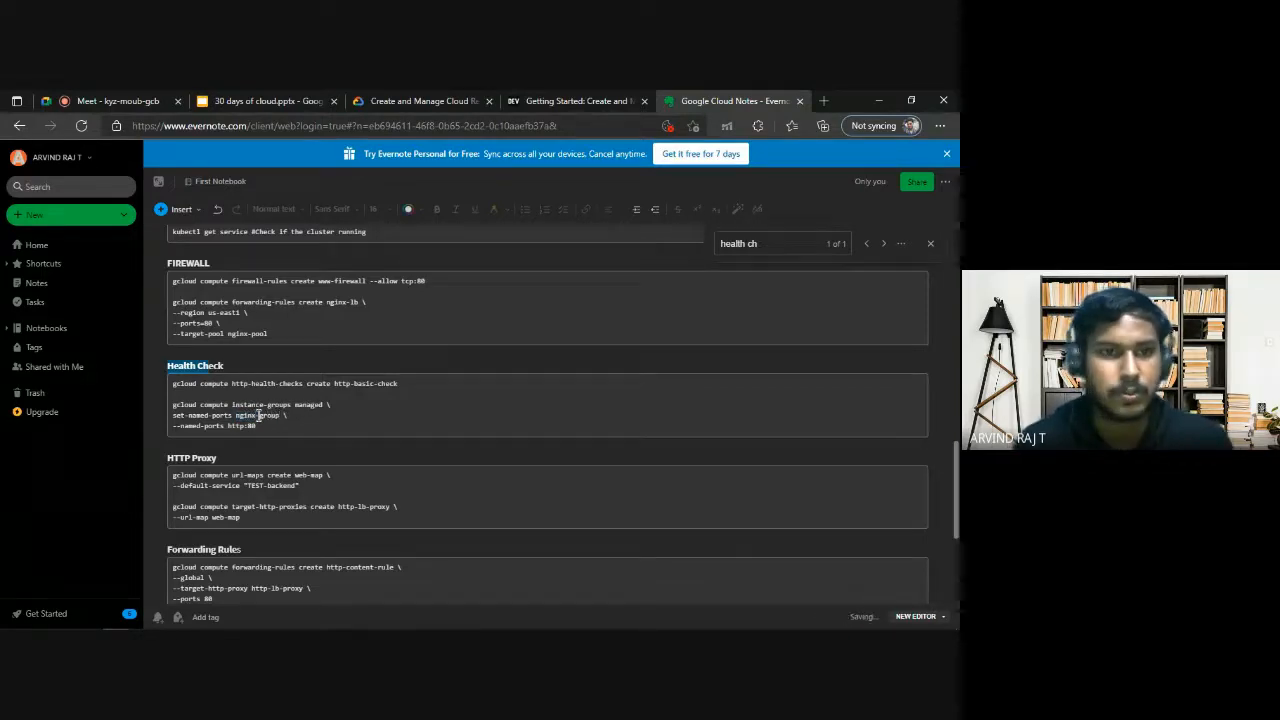
Clean up the trailing space in the set-named-ports command and run it in Cloud Shell for nginx-group with named port http:80.
{"action": "left_click_drag", "start_coordinate": [264, 424], "coordinate": [167, 409]}
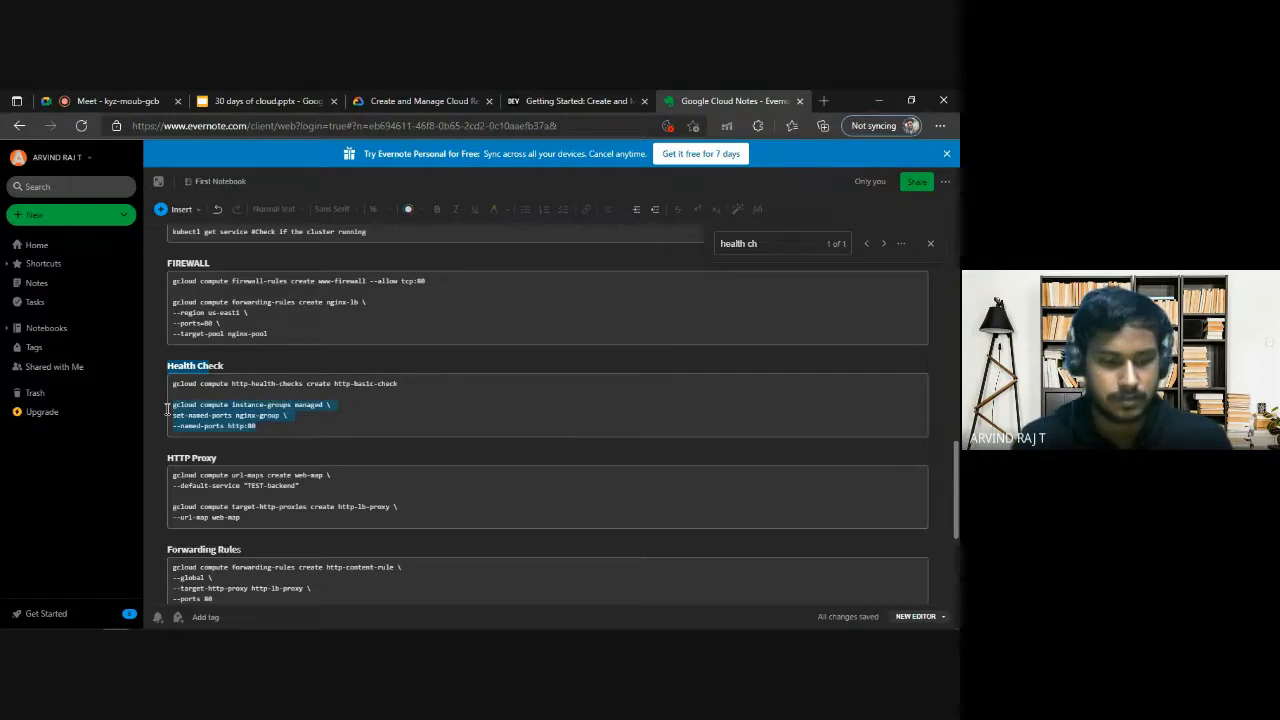
{"action": "key", "text": "alt+Tab"}
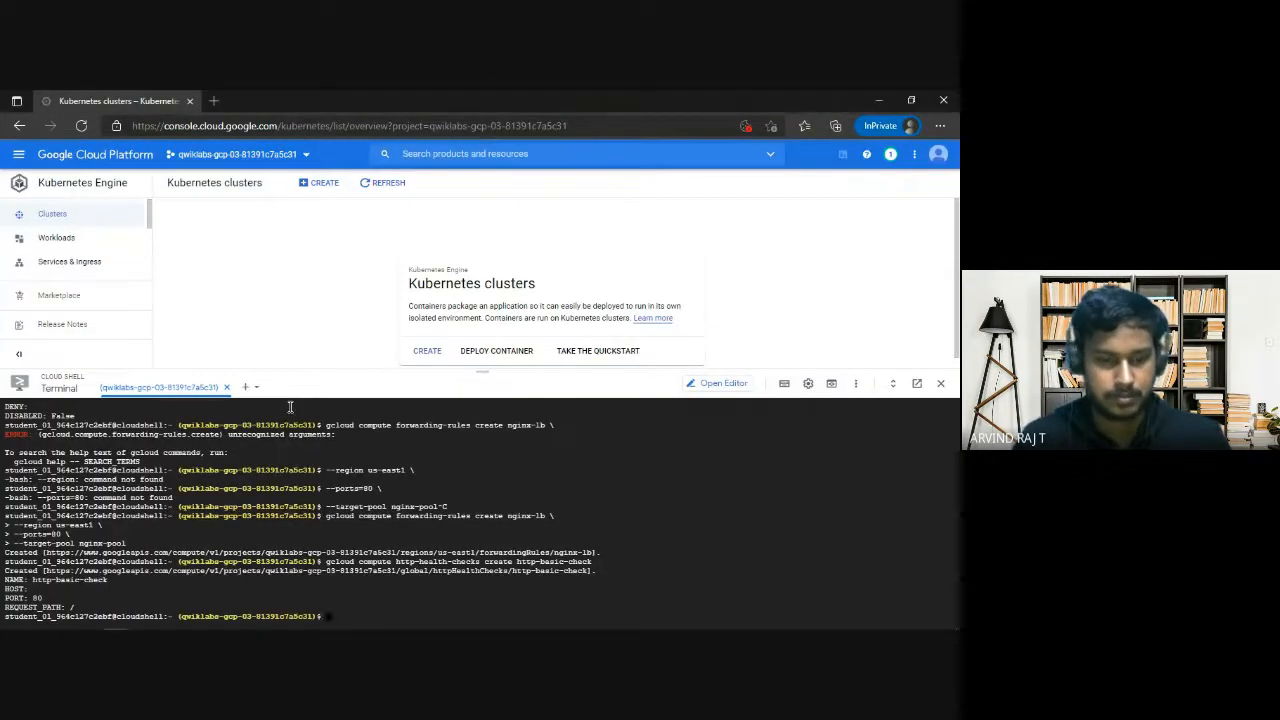
{"action": "key", "text": "alt+Tab"}
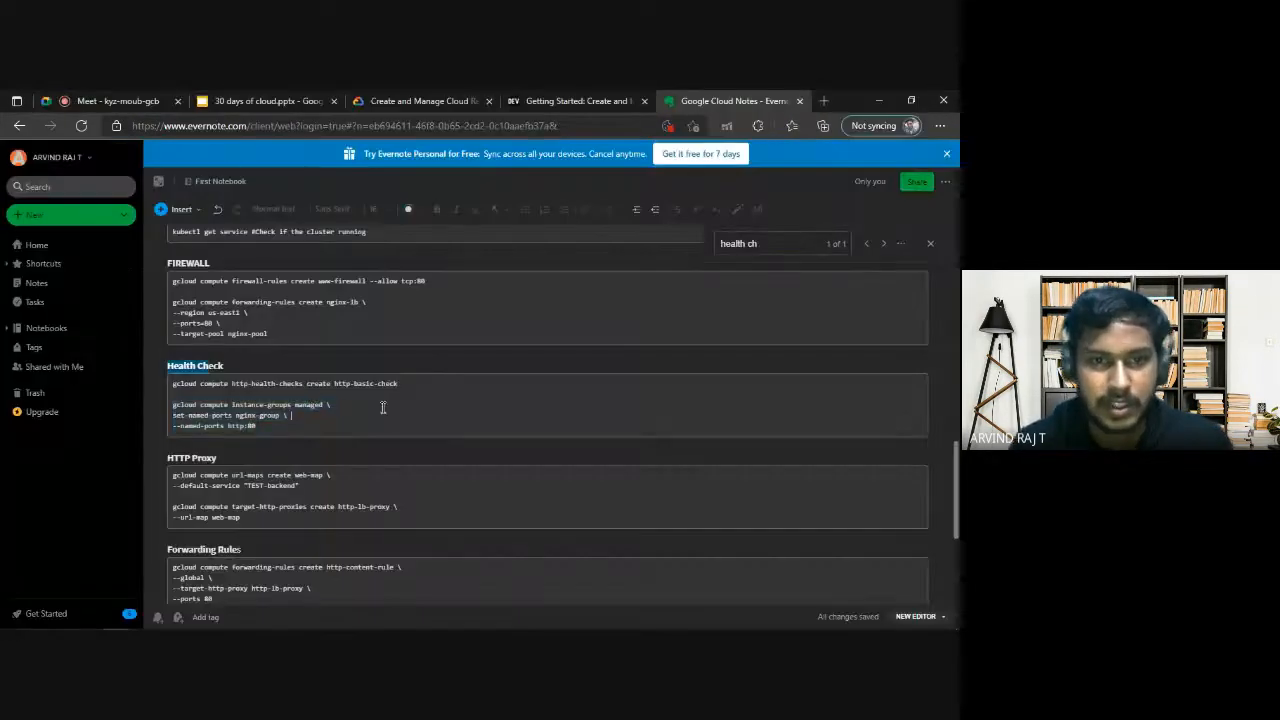
{"action": "key", "text": "Down"}
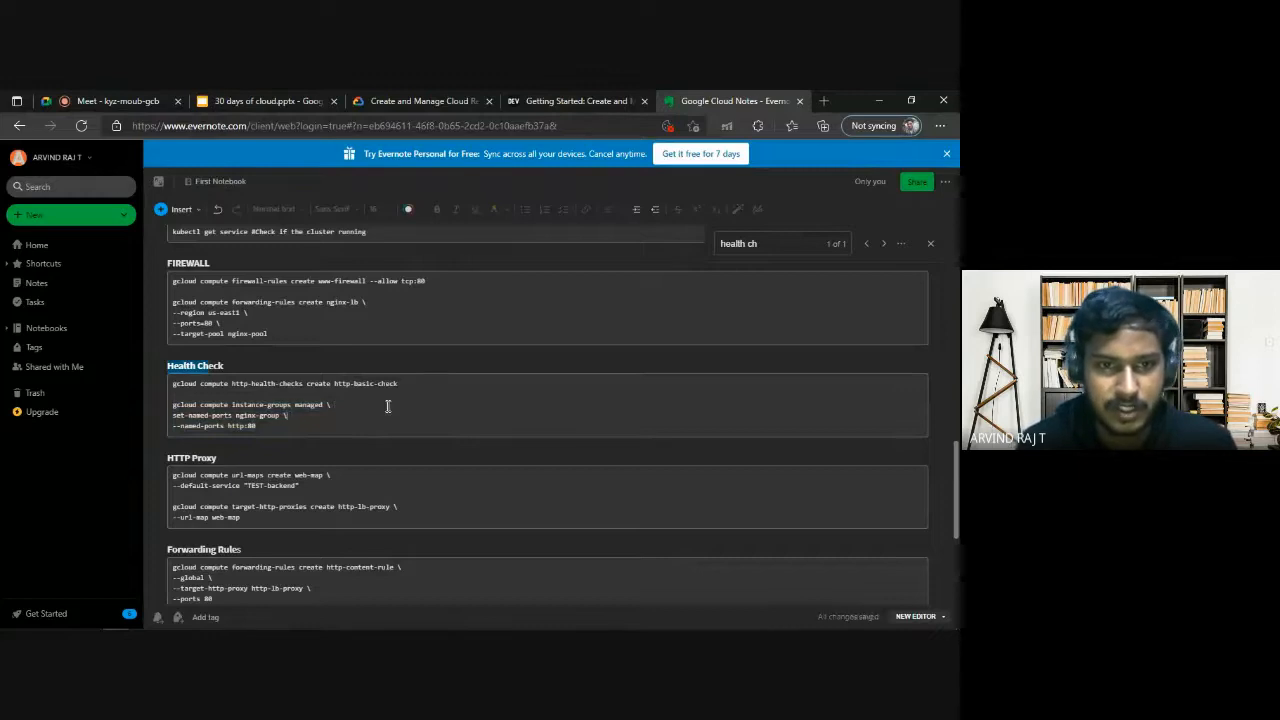
{"action": "left_click_drag", "start_coordinate": [258, 427], "coordinate": [172, 405]}
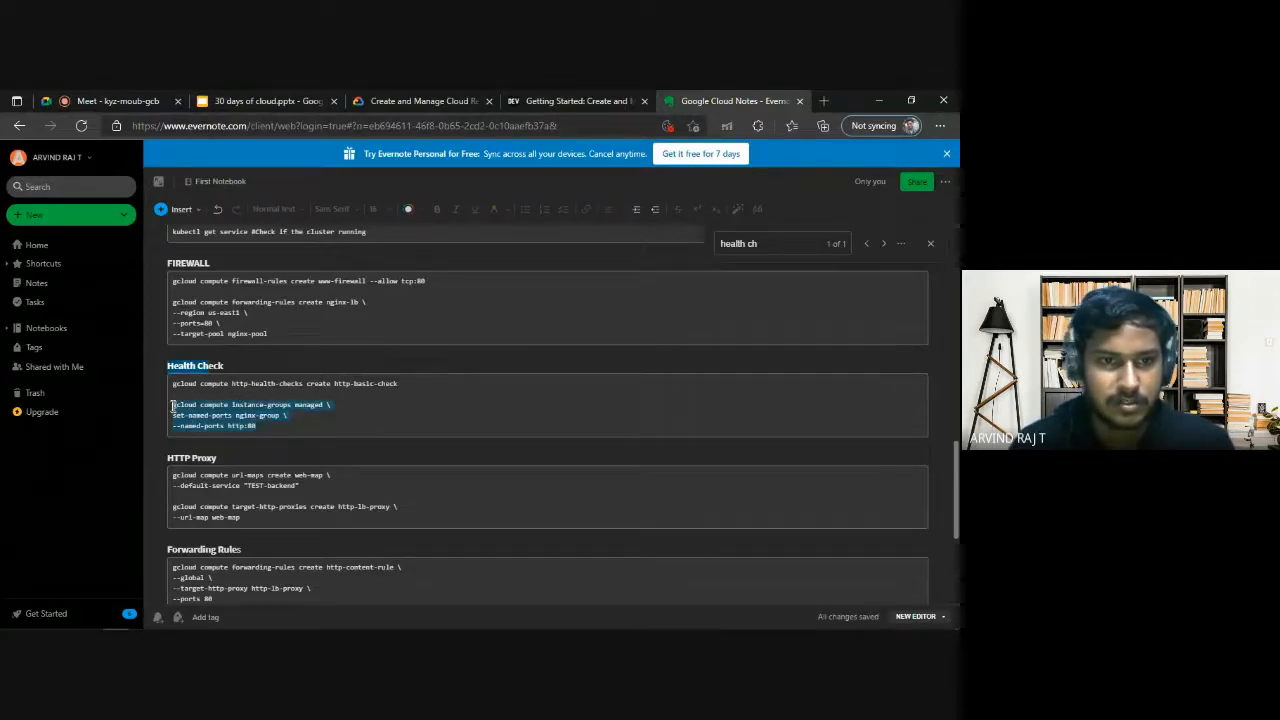
{"action": "key", "text": "ctrl+c"}
{"action": "key", "text": "alt+Tab"}
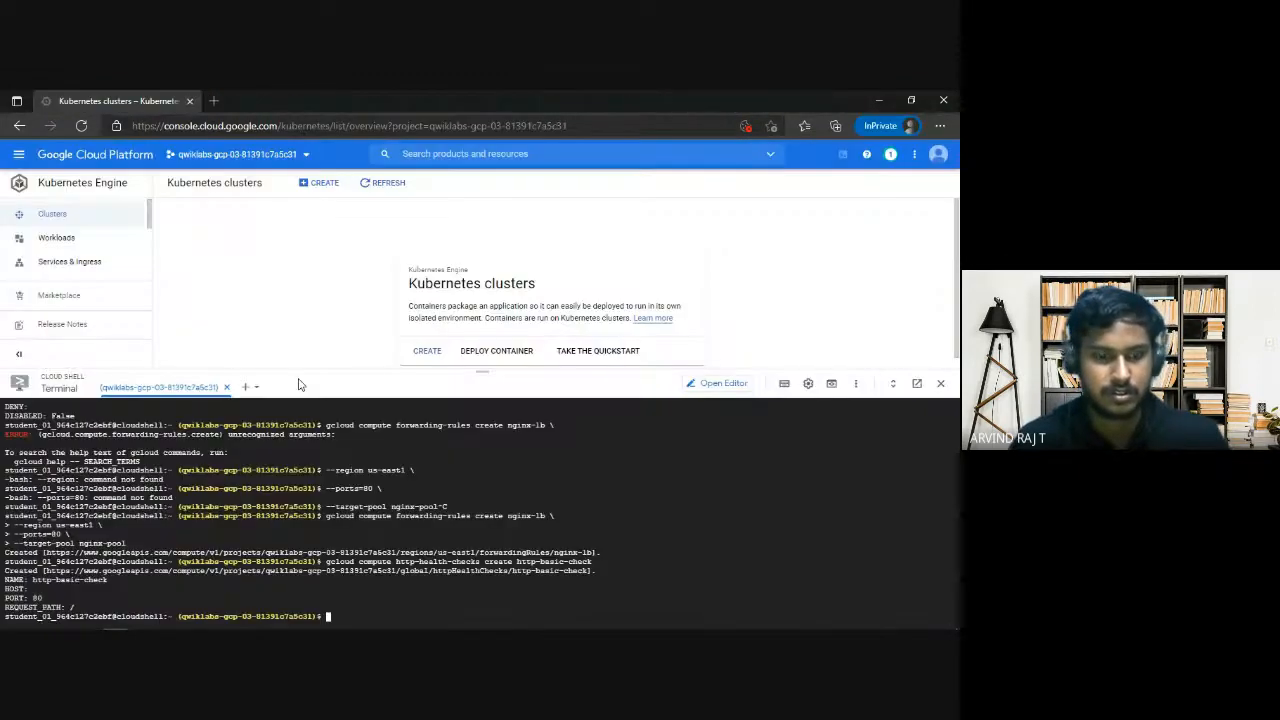
{"action": "key", "text": "ctrl+v"}
{"action": "key", "text": "Return"}
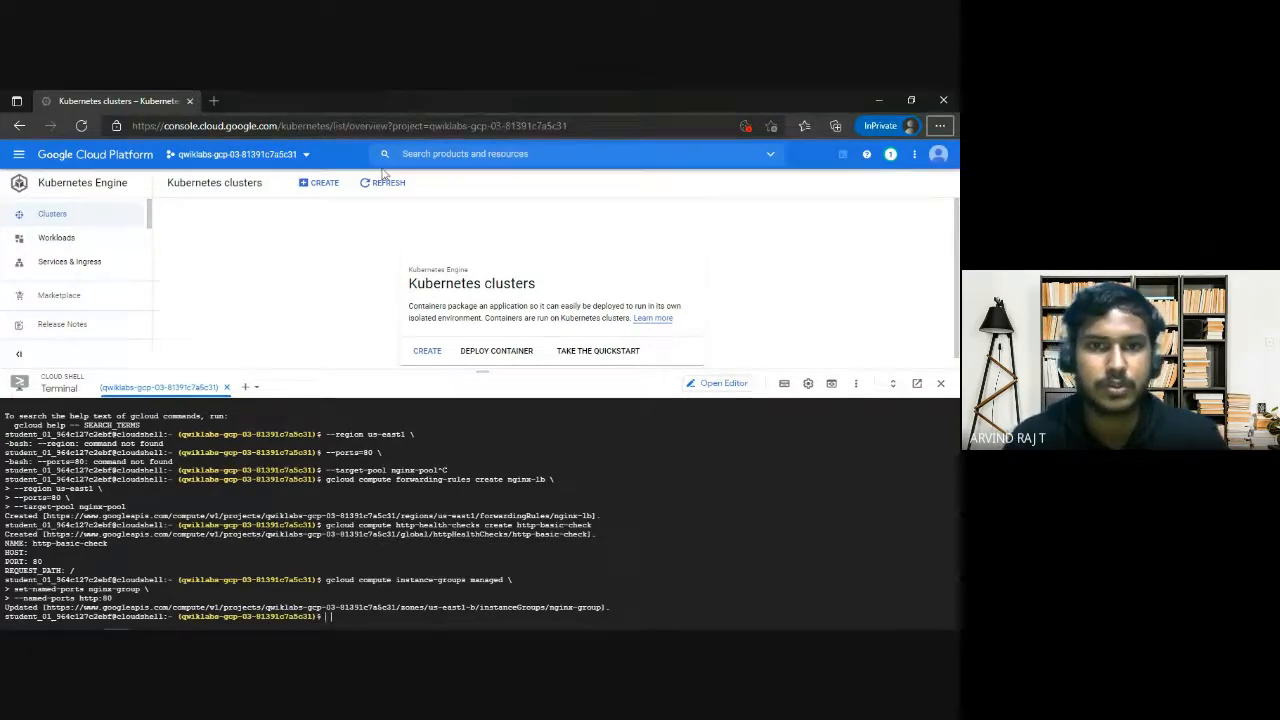
Check the lab's Task 3 requirements for the backend service and its managed instance group.
{"action": "key", "text": "alt+Tab"}
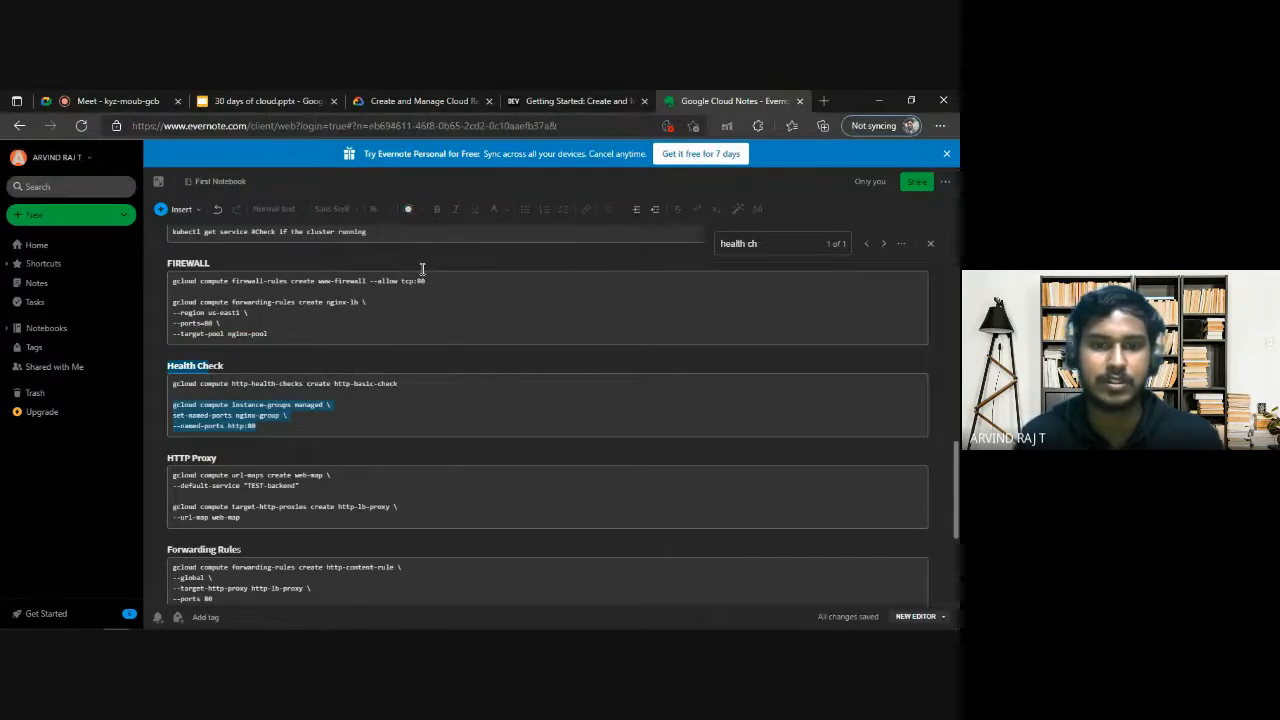
{"action": "left_click", "coordinate": [335, 408]}
{"action": "left_click", "coordinate": [420, 101]}
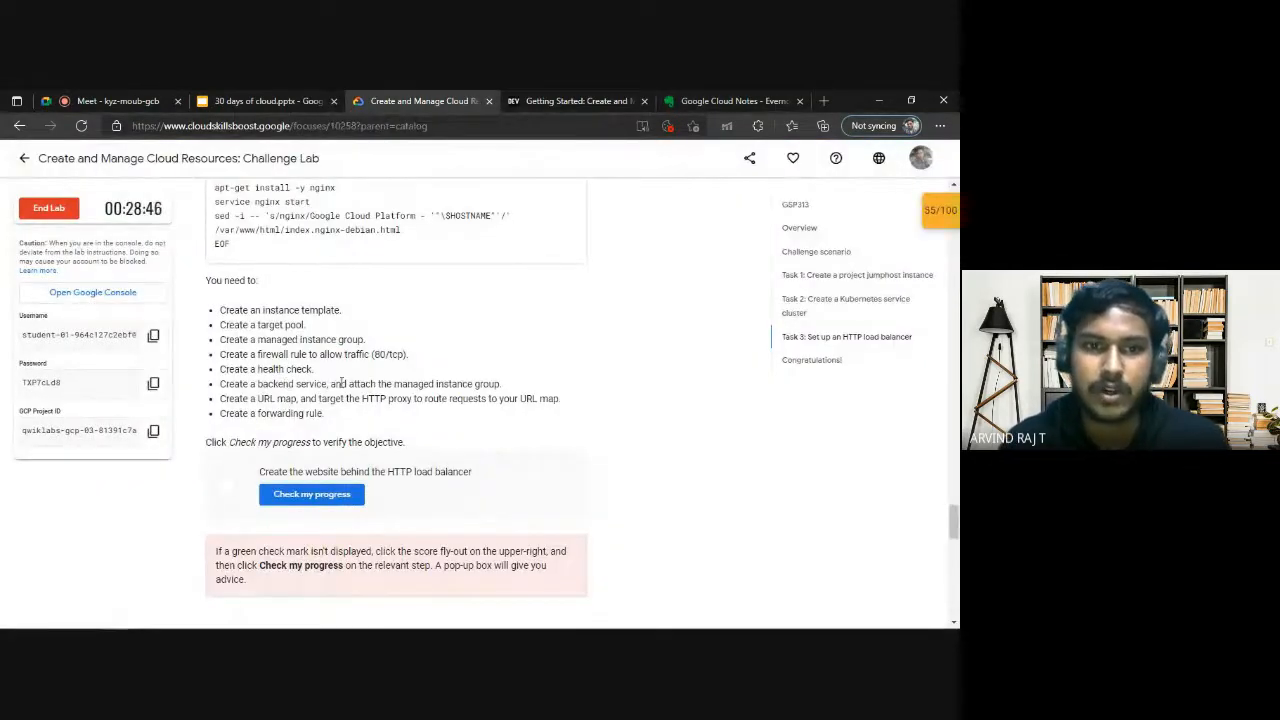
{"action": "left_click_drag", "start_coordinate": [258, 384], "coordinate": [327, 384]}
{"action": "left_click", "coordinate": [327, 384]}
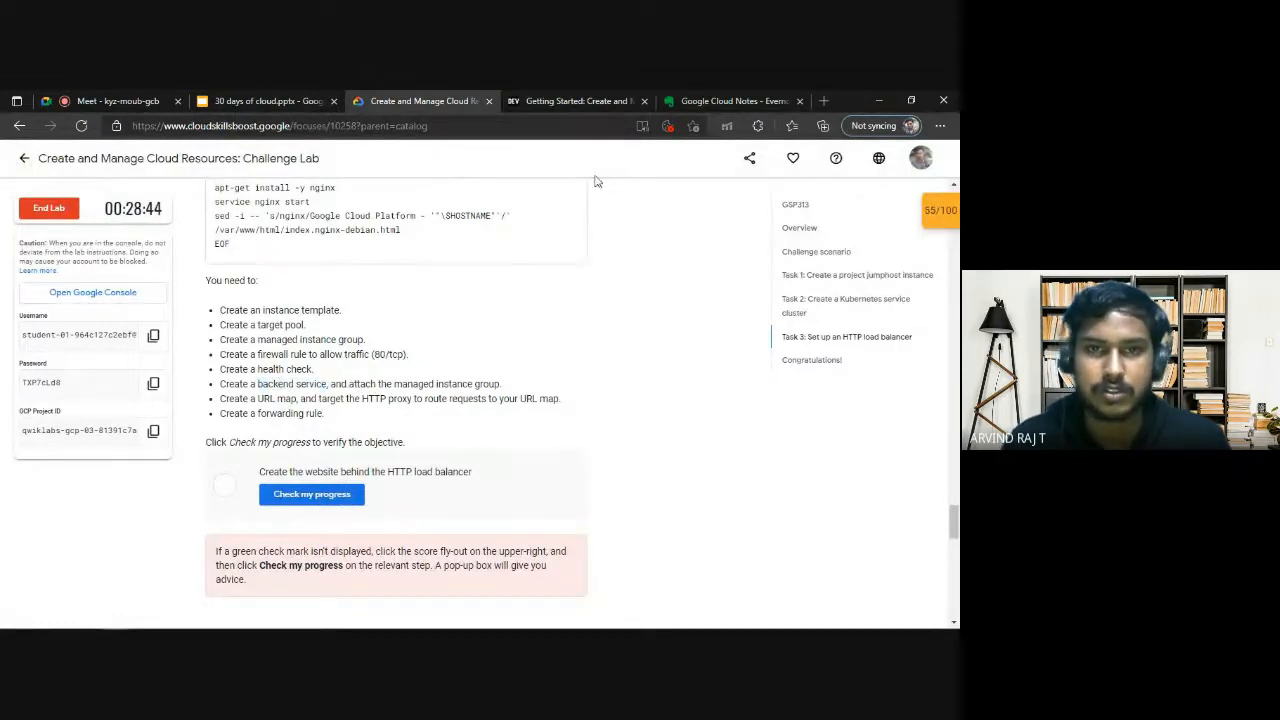
Search the notes for "backend" to locate the Backend service commands.
{"action": "left_click", "coordinate": [755, 99]}
{"action": "left_click_drag", "start_coordinate": [774, 248], "coordinate": [538, 249]}
{"action": "key", "text": "BackSpace"}
{"action": "key", "text": "BackSpace"}
{"action": "key", "text": "BackSpace"}
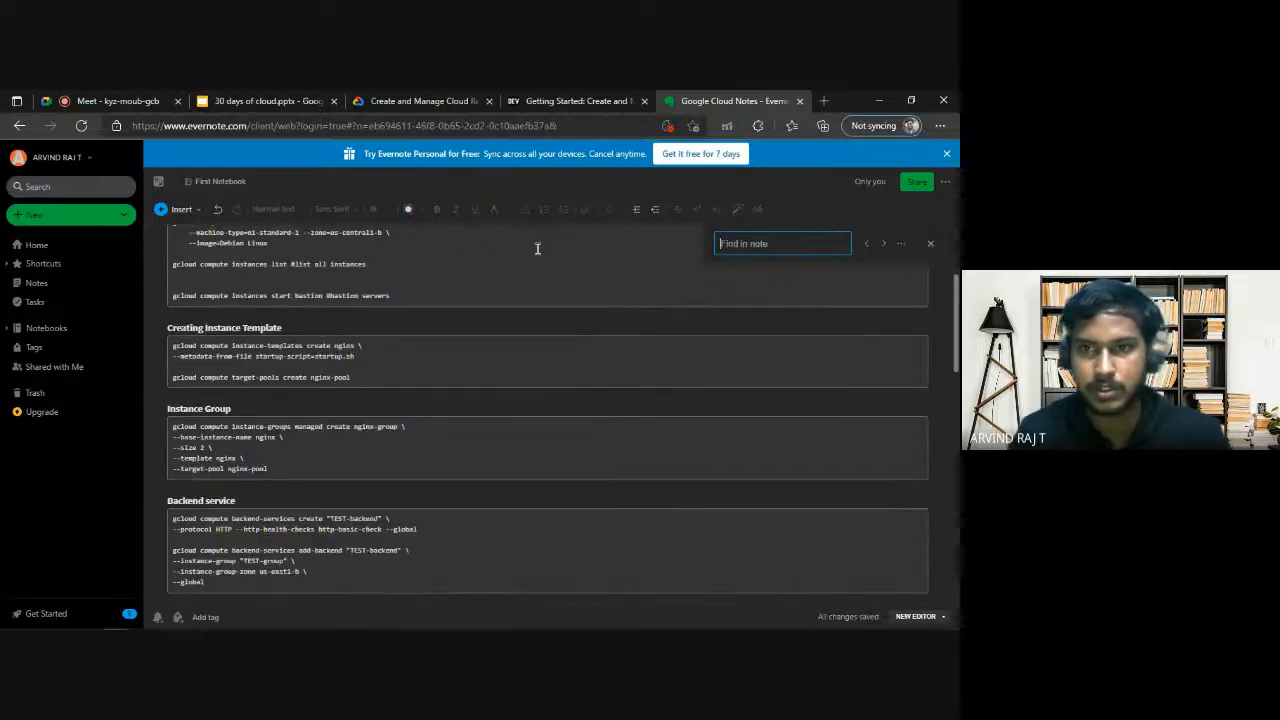
{"action": "type", "text": "backend"}
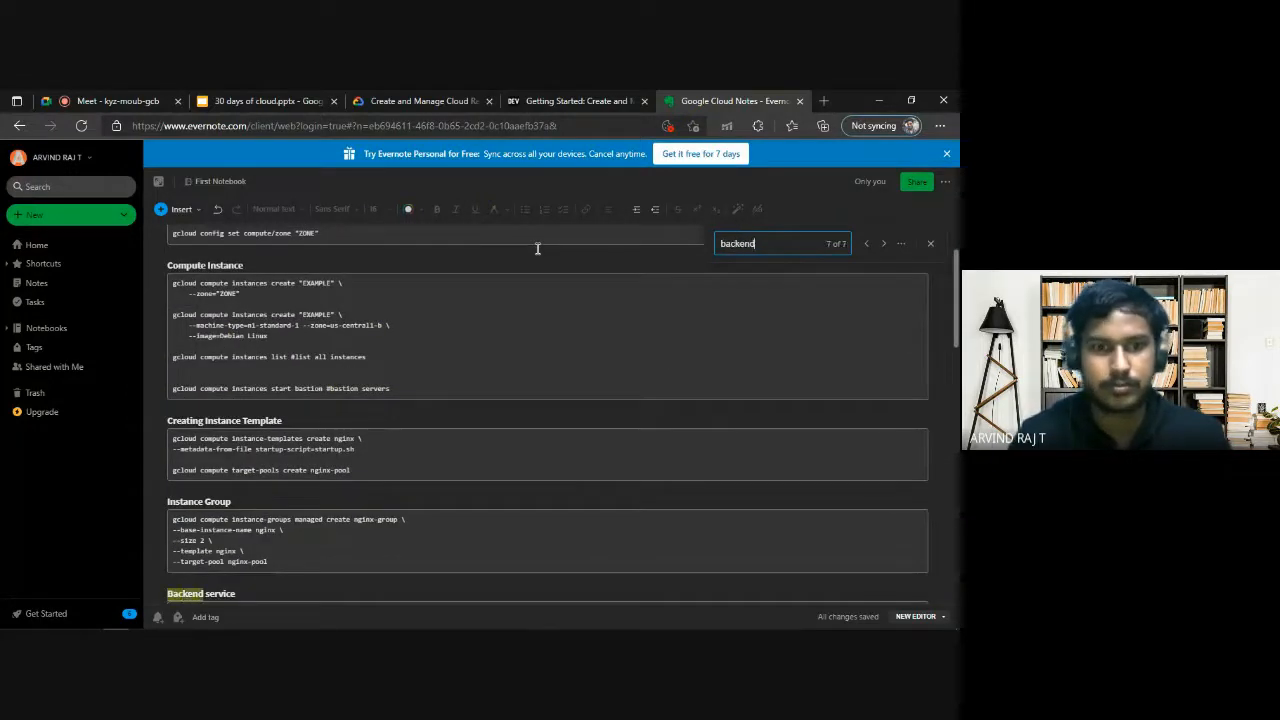
{"action": "scroll", "coordinate": [540, 260], "scroll_direction": "down", "scroll_amount": 3}
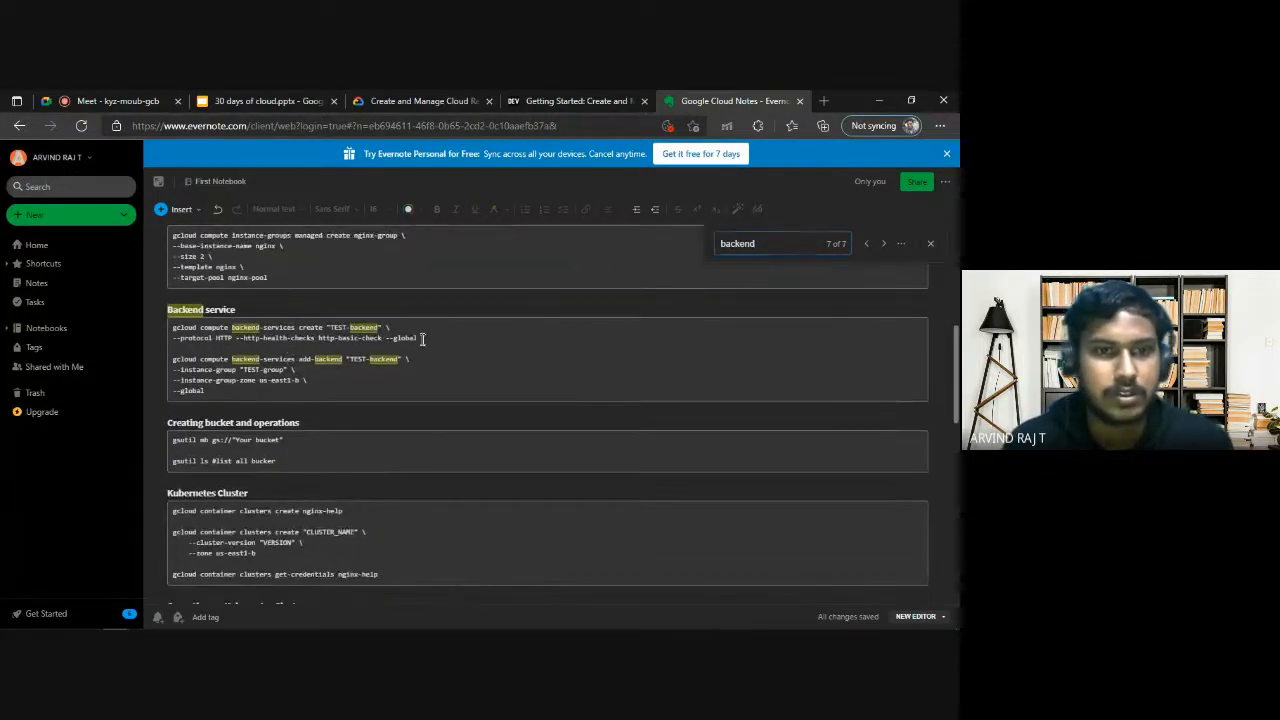
Change the backend service name in the notes' create command to nginx-backend, removing the quotation marks and the trailing space.
{"action": "left_click_drag", "start_coordinate": [436, 339], "coordinate": [266, 339]}
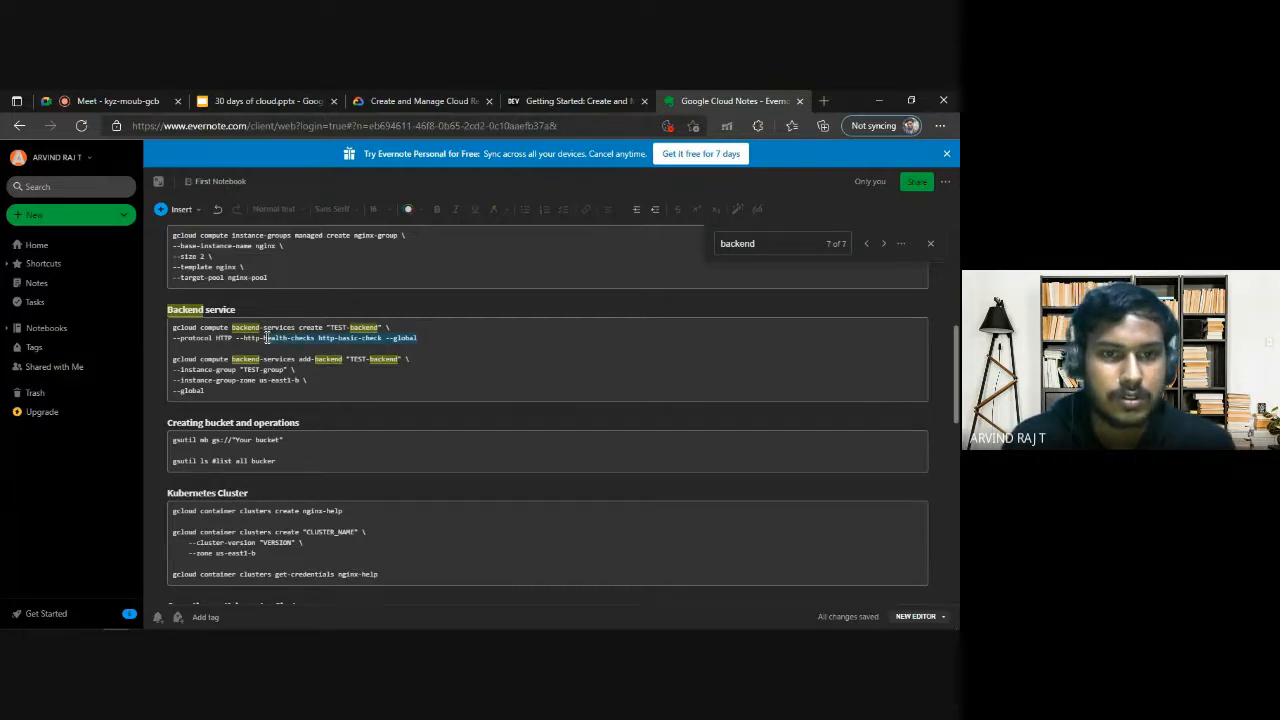
{"action": "left_click", "coordinate": [336, 328]}
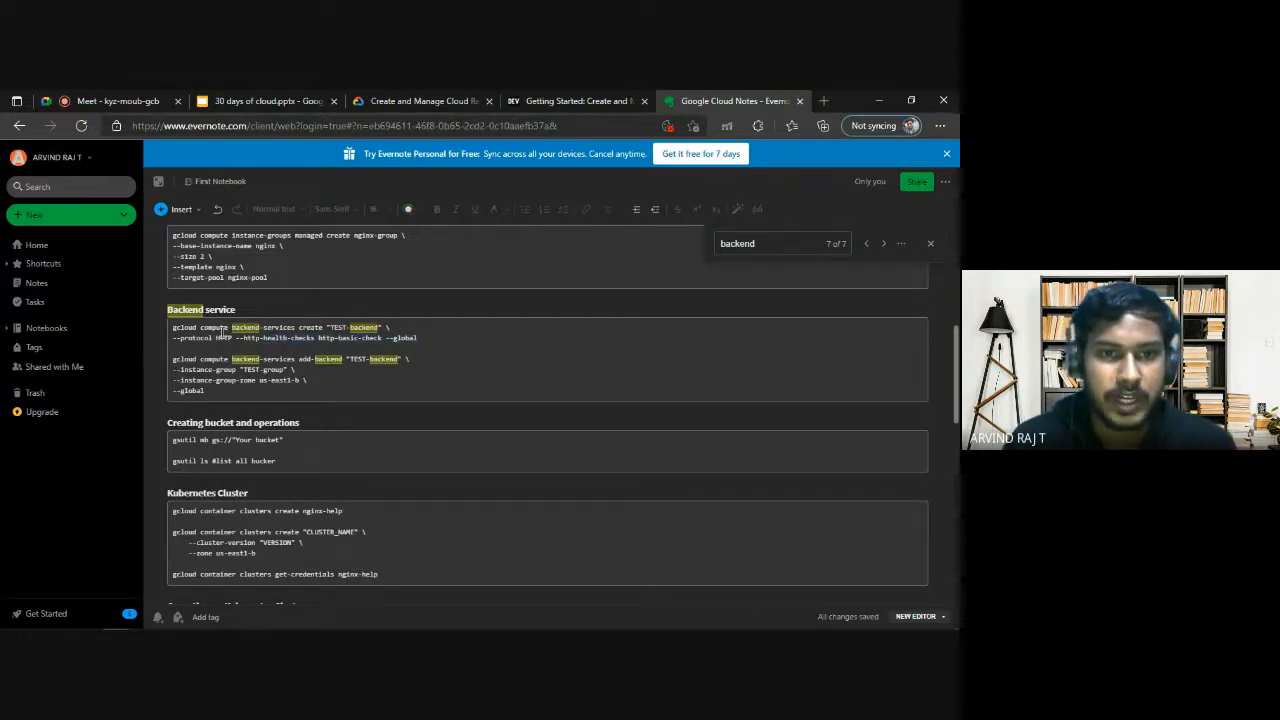
{"action": "left_click_drag", "start_coordinate": [327, 328], "coordinate": [355, 327]}
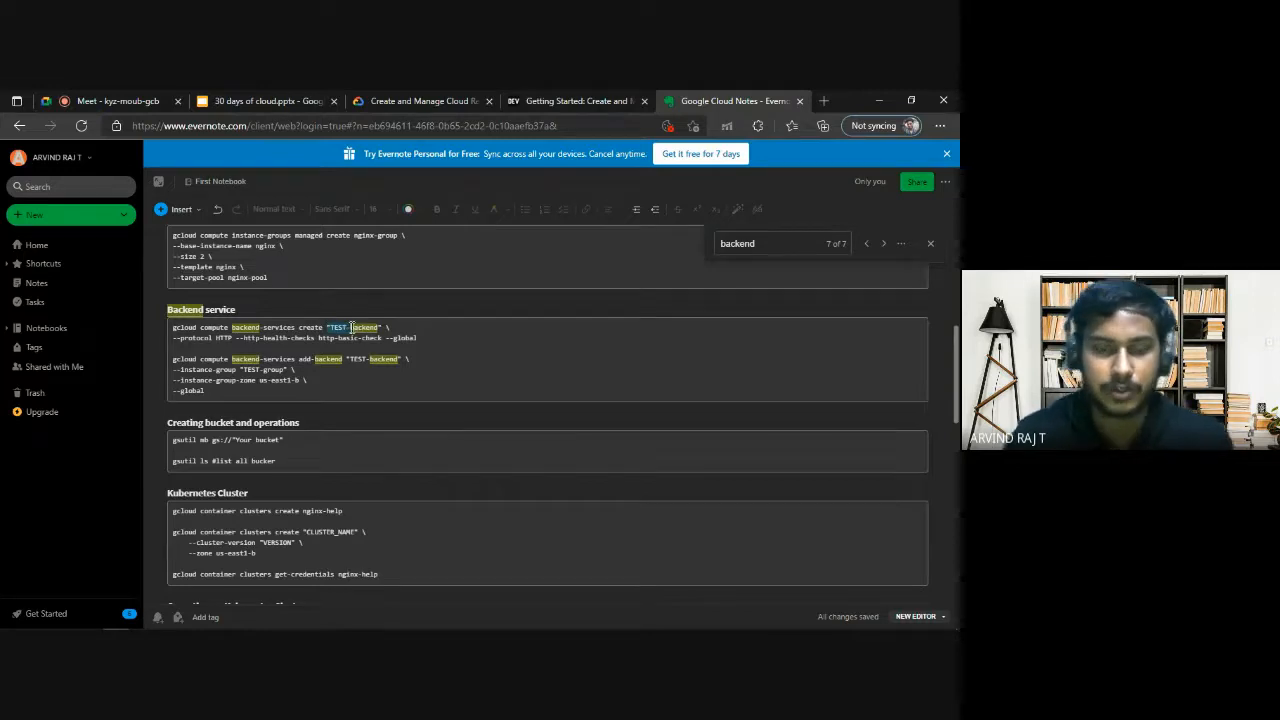
{"action": "type", "text": "nginx-"}
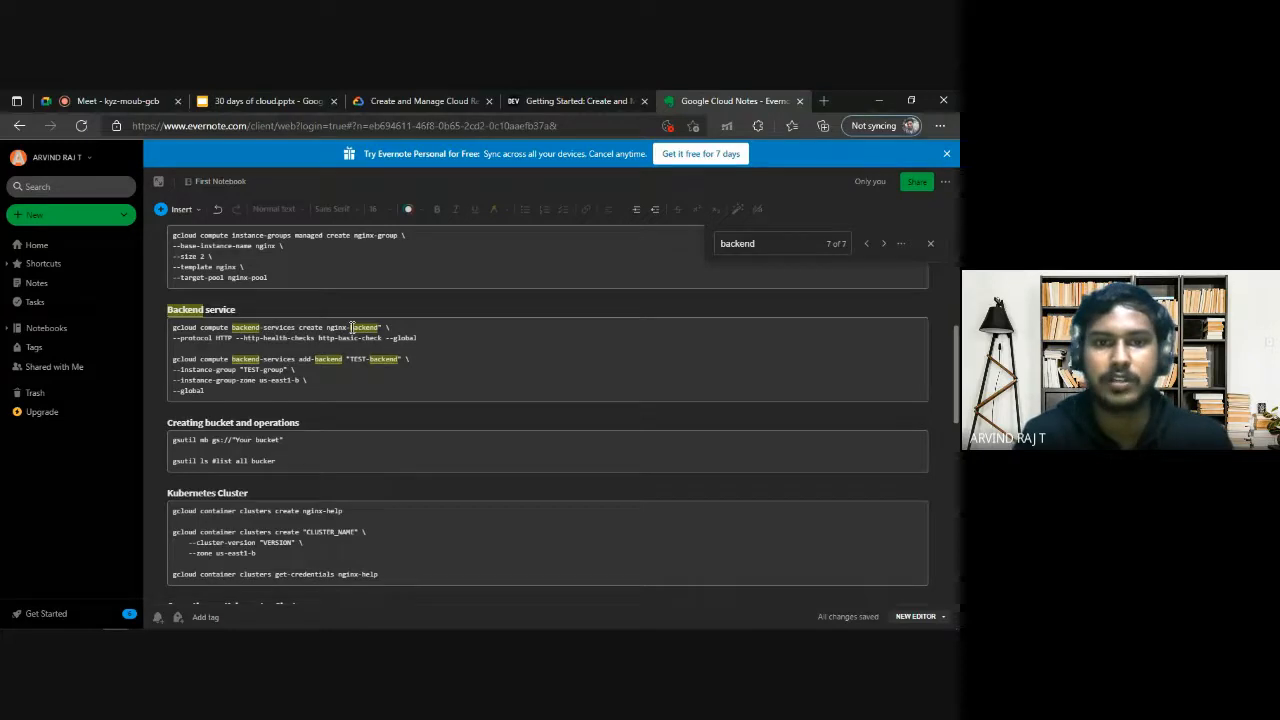
{"action": "key", "text": "BackSpace"}
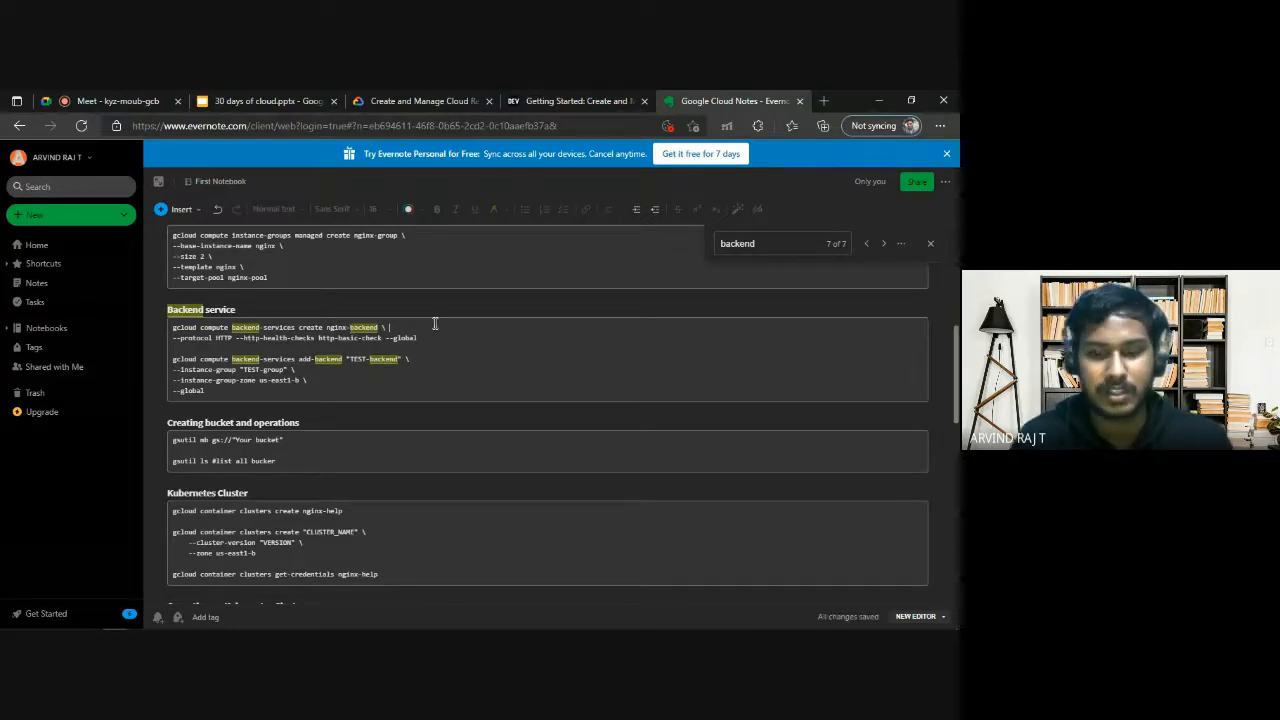
{"action": "key", "text": "BackSpace"}
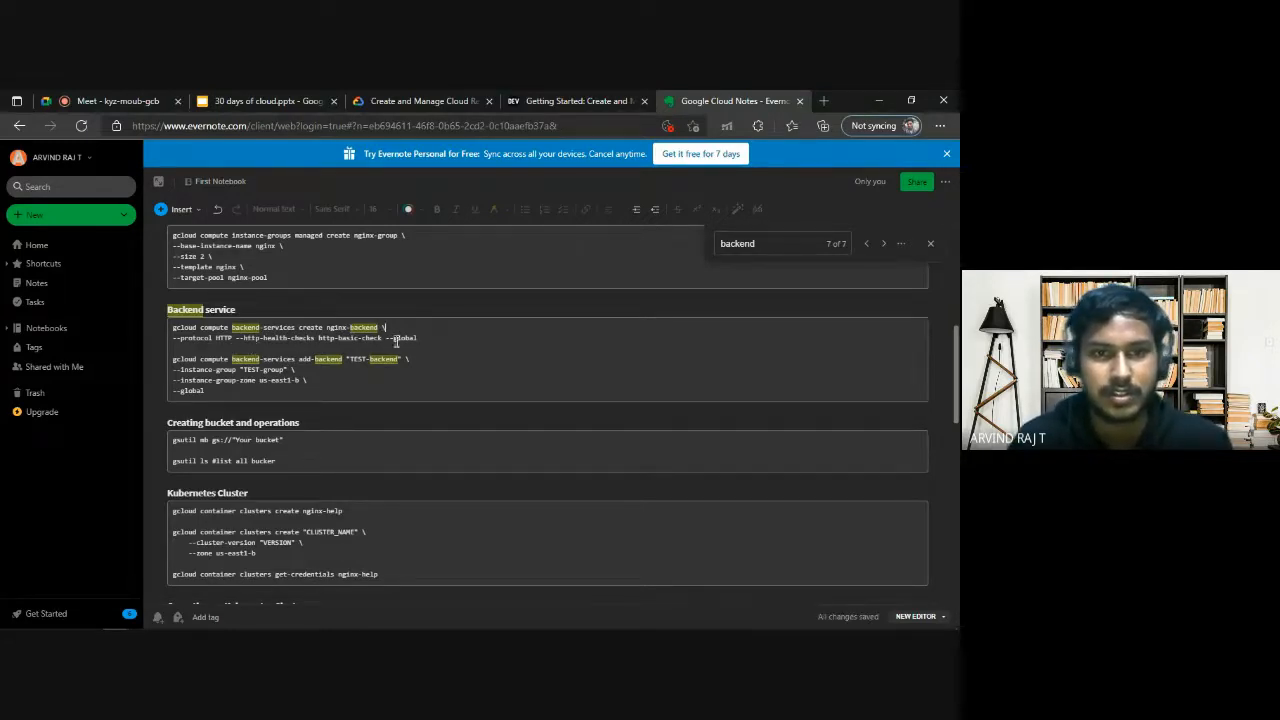
Copy the backend-services create command and run it in Cloud Shell for nginx-backend with protocol HTTP, health check http-basic-check and global scope.
{"action": "left_click_drag", "start_coordinate": [339, 338], "coordinate": [414, 338]}
{"action": "left_click", "coordinate": [253, 340]}
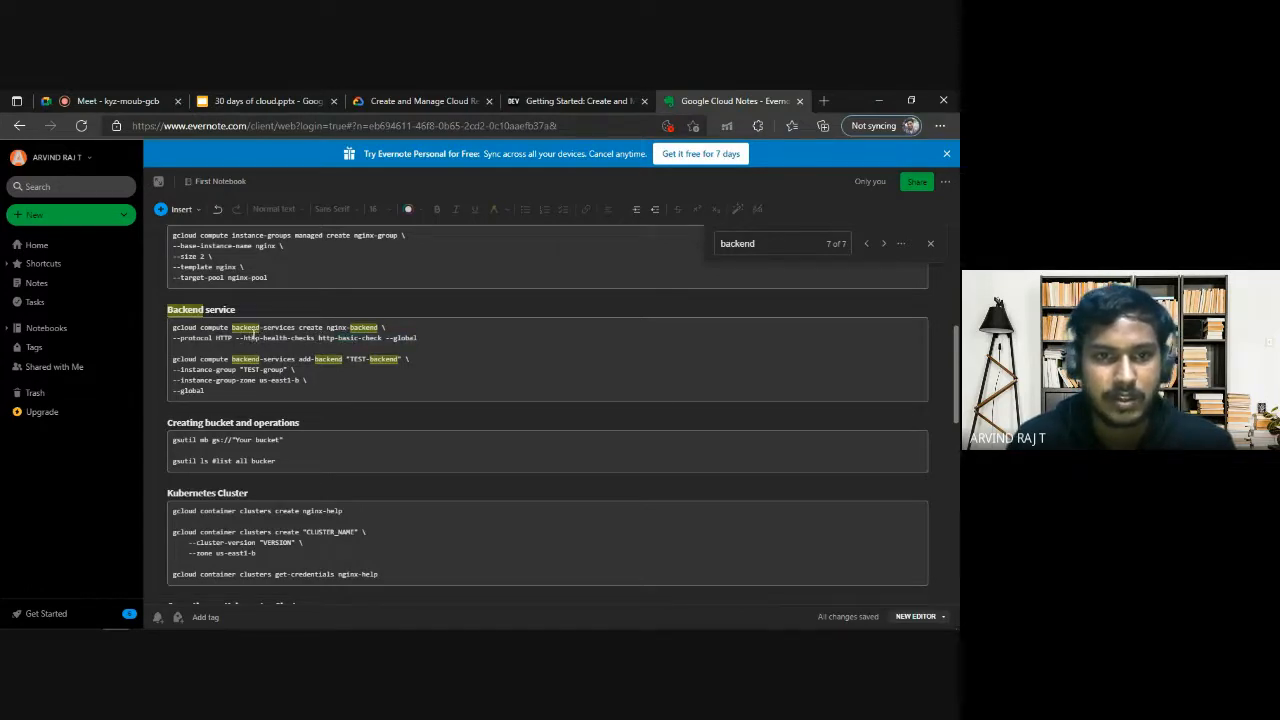
{"action": "left_click_drag", "start_coordinate": [268, 338], "coordinate": [303, 338]}
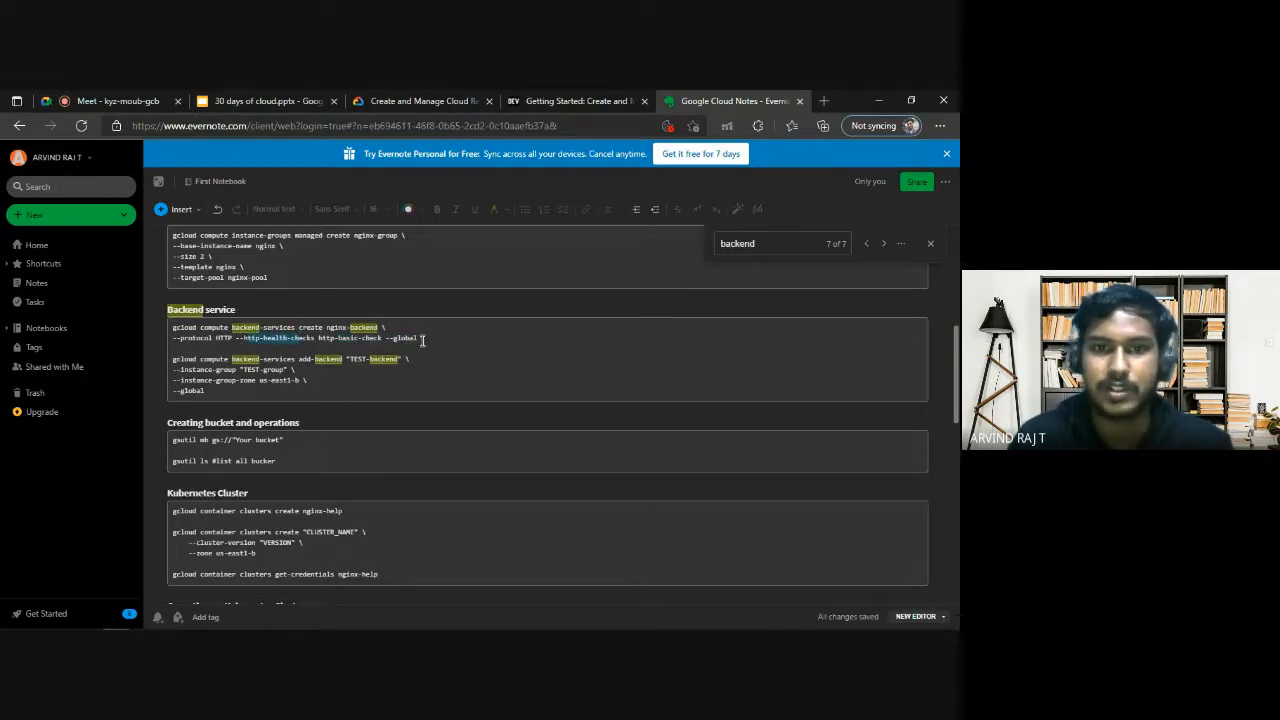
{"action": "left_click_drag", "start_coordinate": [417, 338], "coordinate": [173, 327]}
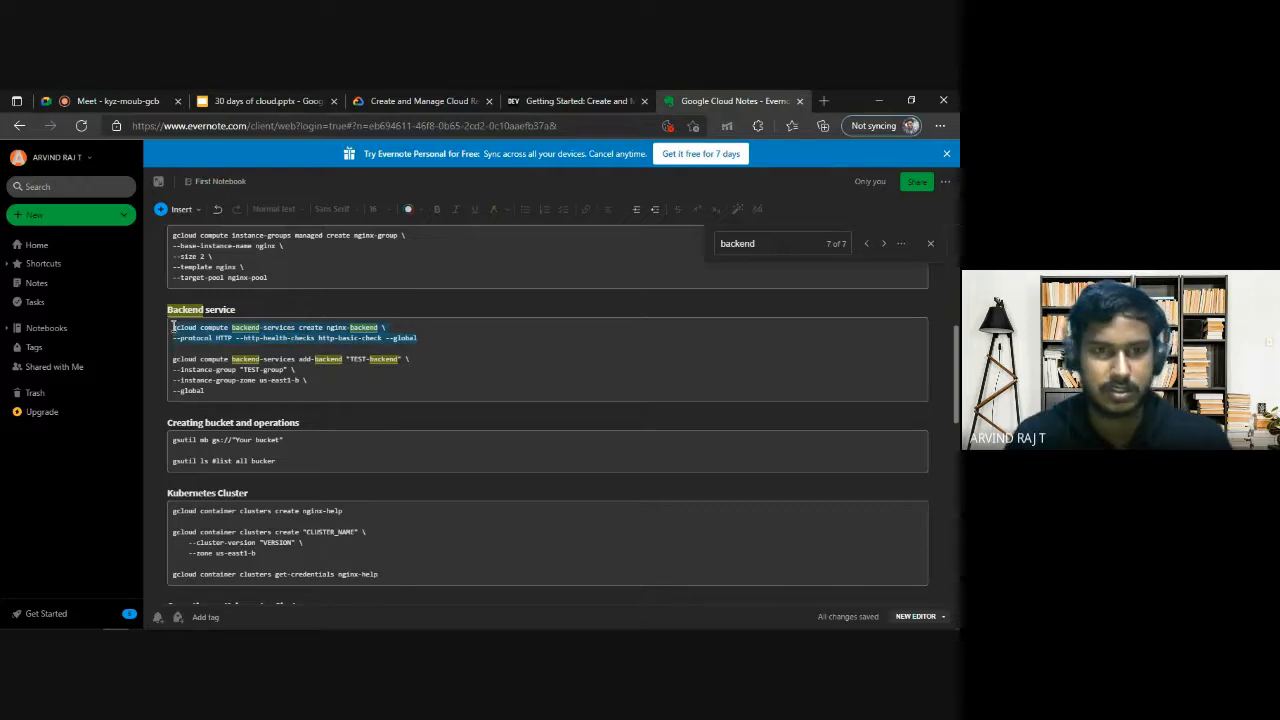
{"action": "key", "text": "alt+Tab"}
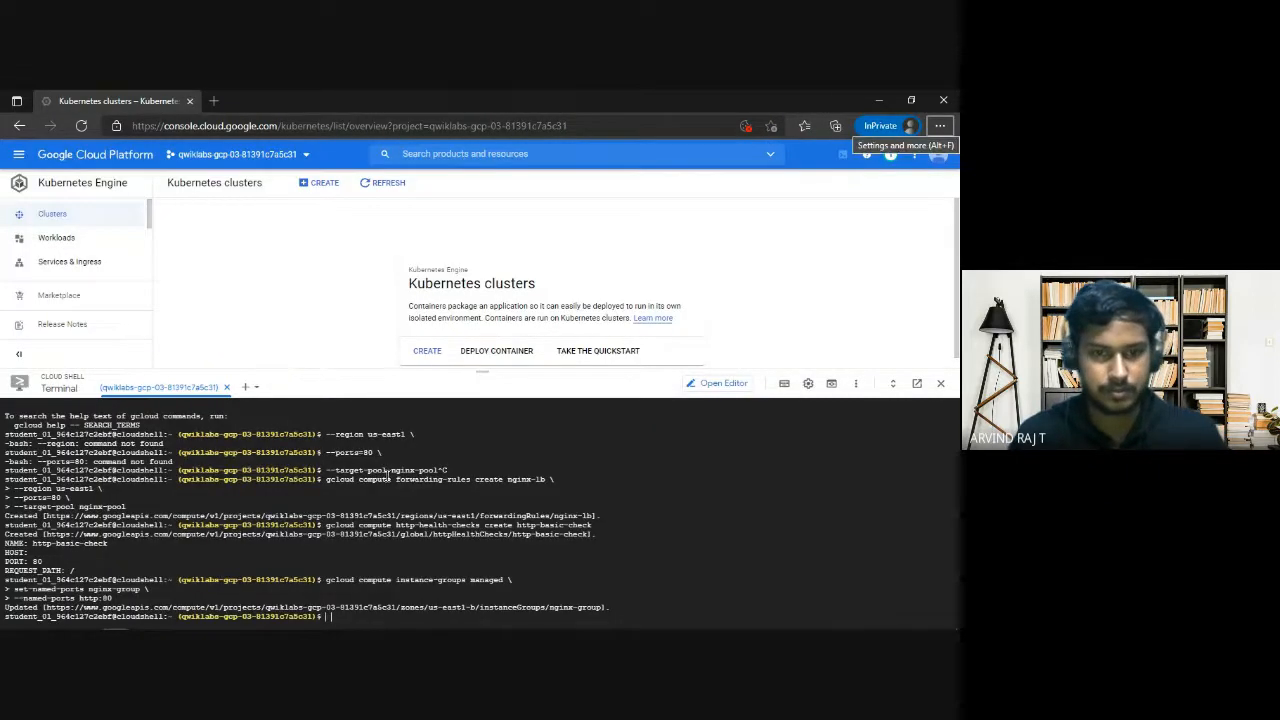
{"action": "key", "text": "alt+Tab"}
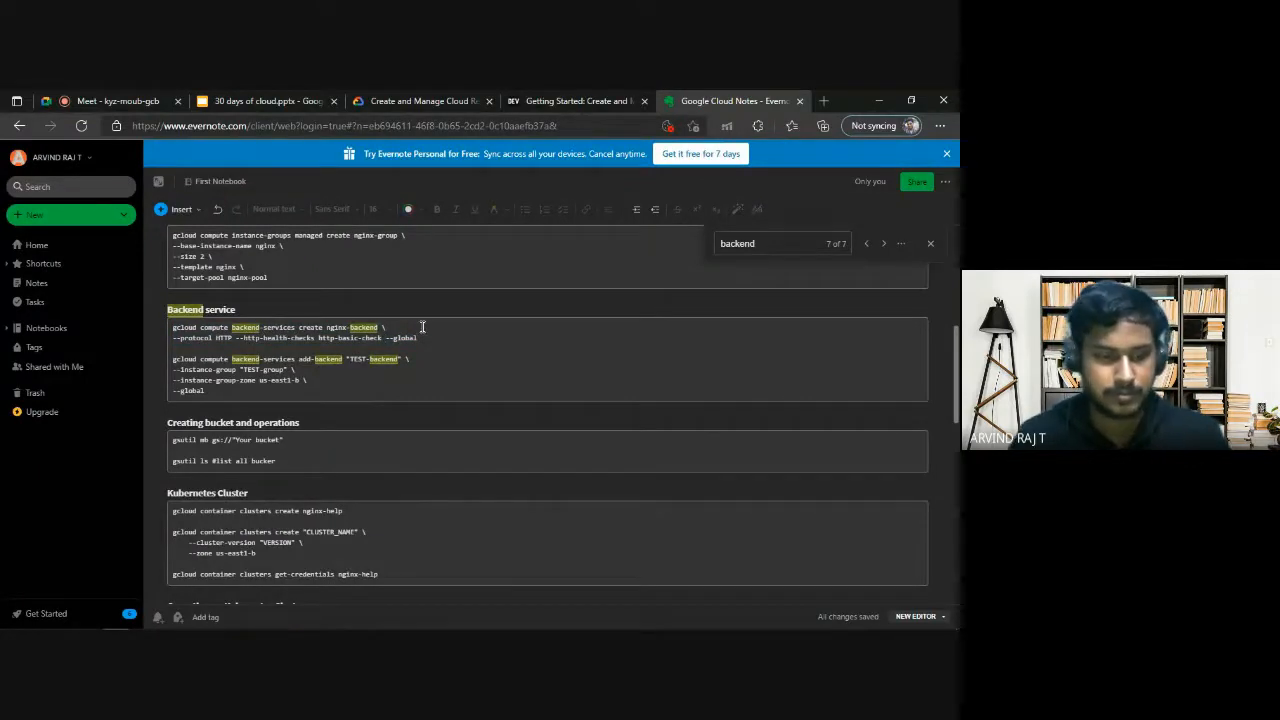
{"action": "key", "text": "alt+Tab"}
{"action": "key", "text": "ctrl+v"}
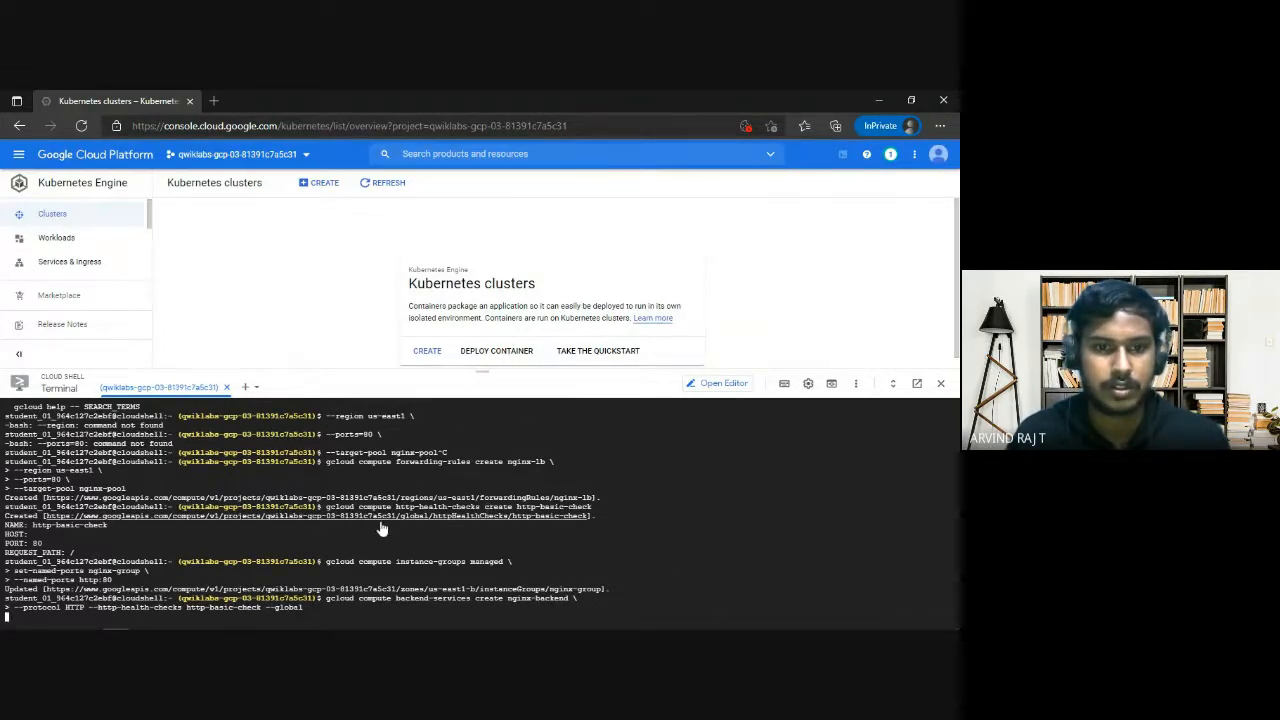
Review the earlier Cloud Shell output for the cluster, target pool and firewall commands.
{"action": "scroll", "coordinate": [158, 541], "scroll_direction": "up", "scroll_amount": 15}
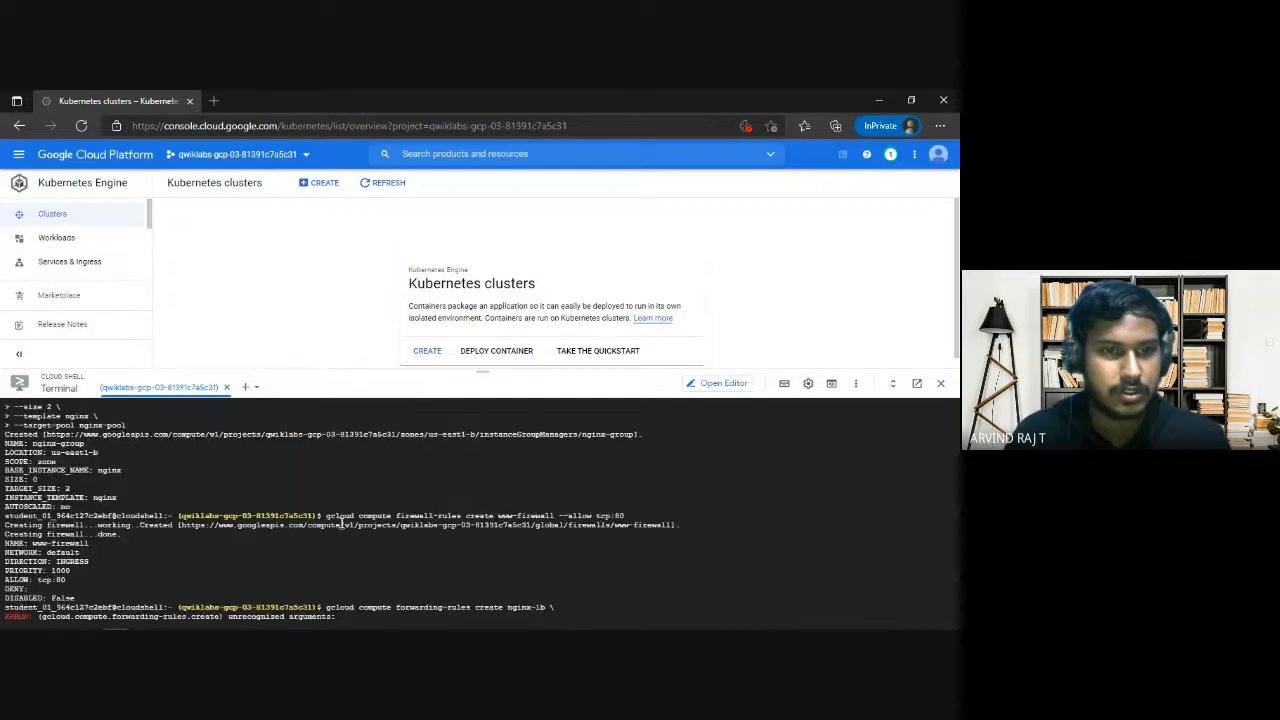
{"action": "scroll", "coordinate": [205, 524], "scroll_direction": "down", "scroll_amount": 15}
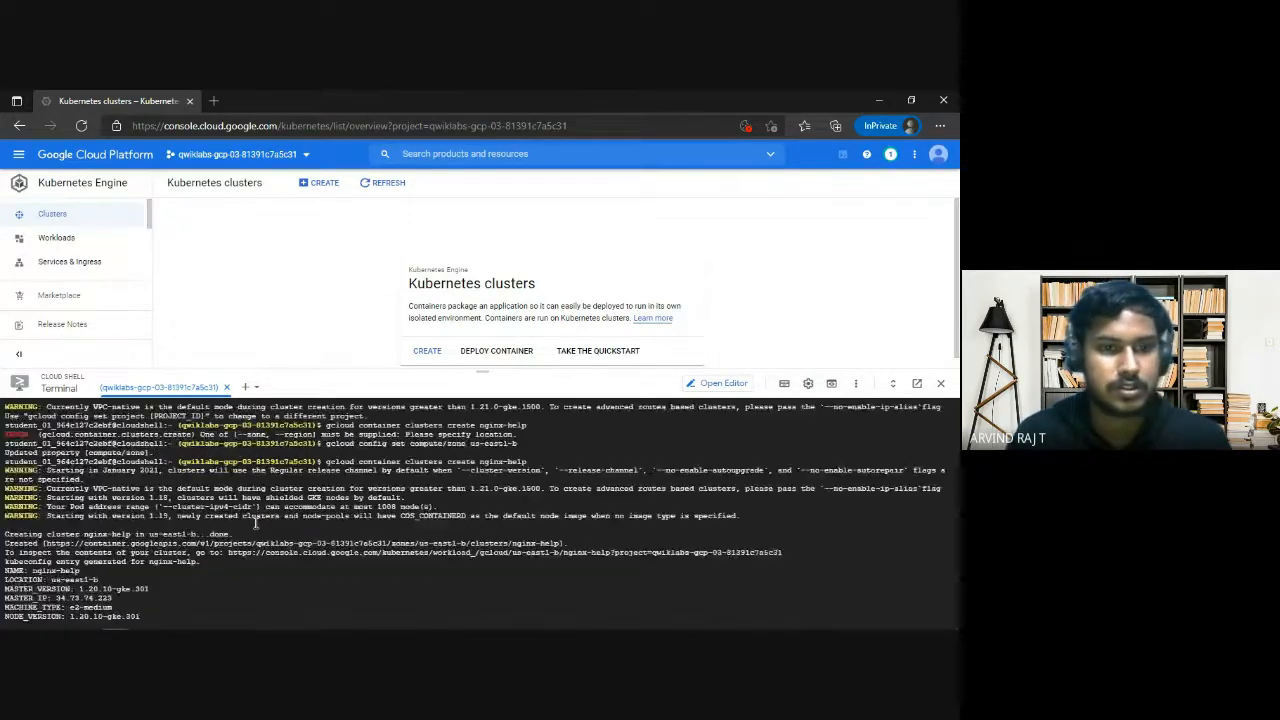
{"action": "scroll", "coordinate": [279, 521], "scroll_direction": "up", "scroll_amount": 10}
{"action": "scroll", "coordinate": [279, 521], "scroll_direction": "down", "scroll_amount": 20}
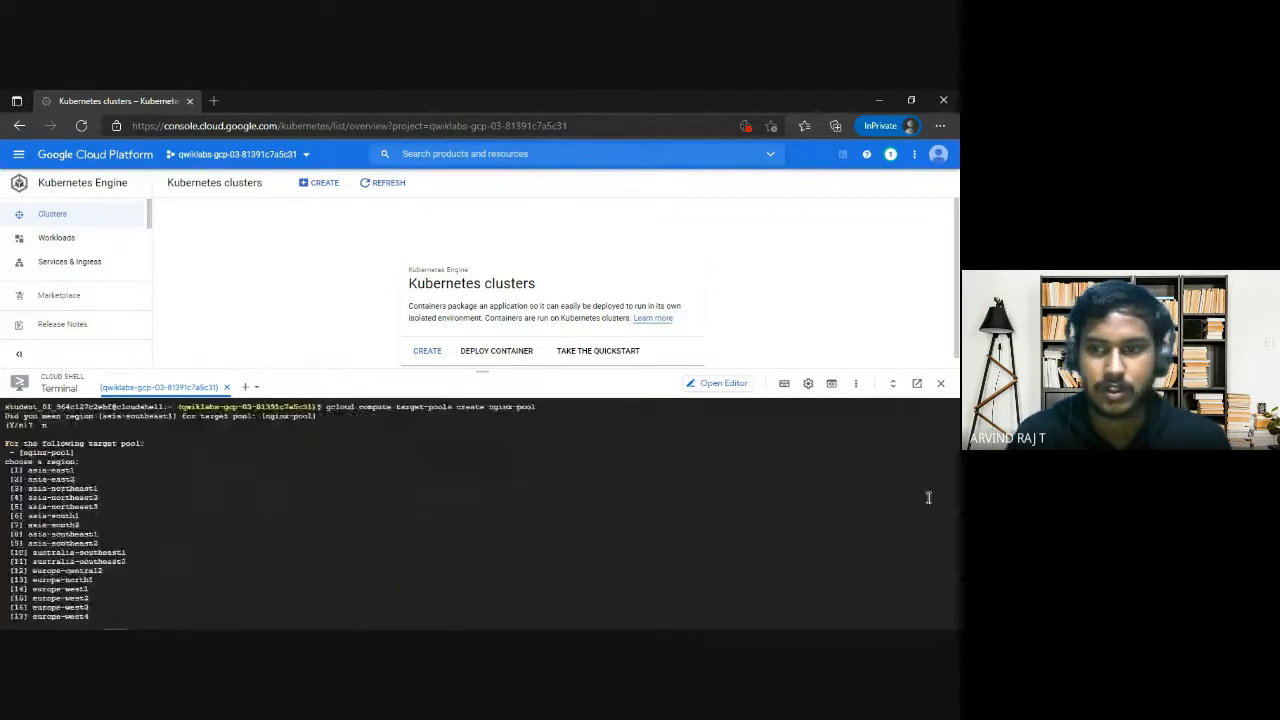
In the notes' add-backend command, change the backend service name to nginx-backend and remove its quotation marks.
{"action": "scroll", "coordinate": [283, 583], "scroll_direction": "down", "scroll_amount": 20}
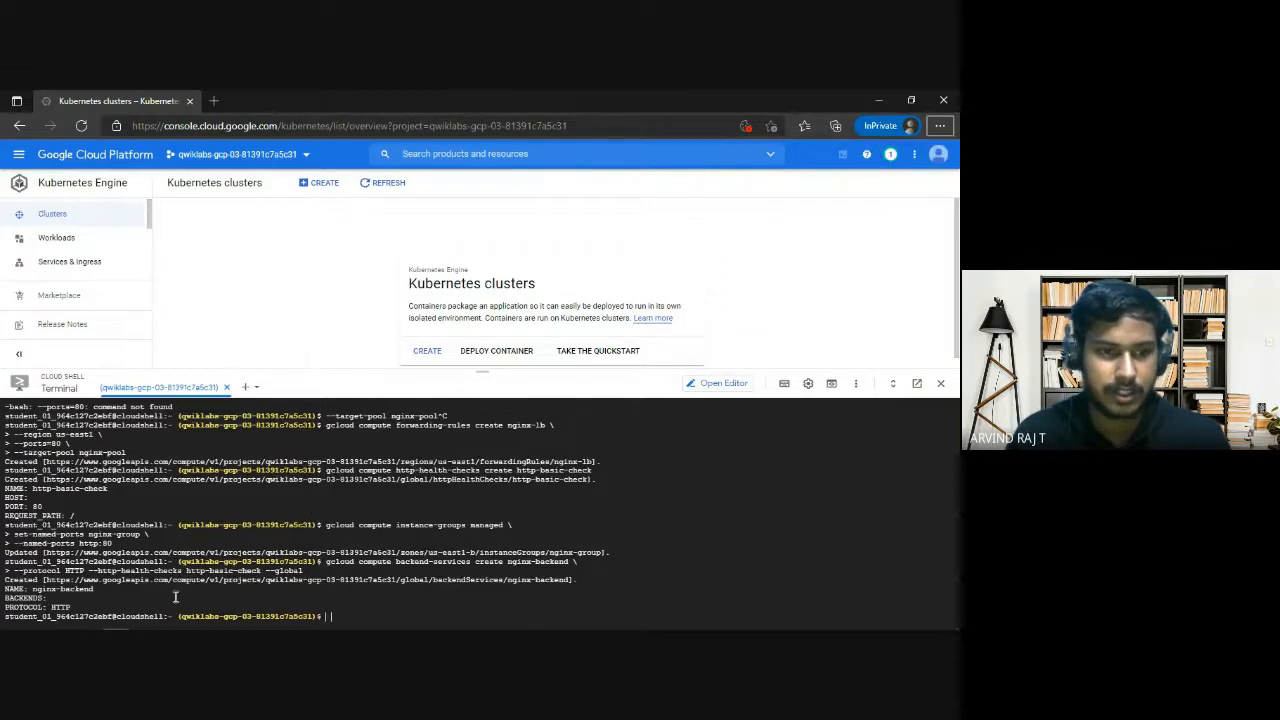
{"action": "left_click_drag", "start_coordinate": [35, 592], "coordinate": [94, 592]}
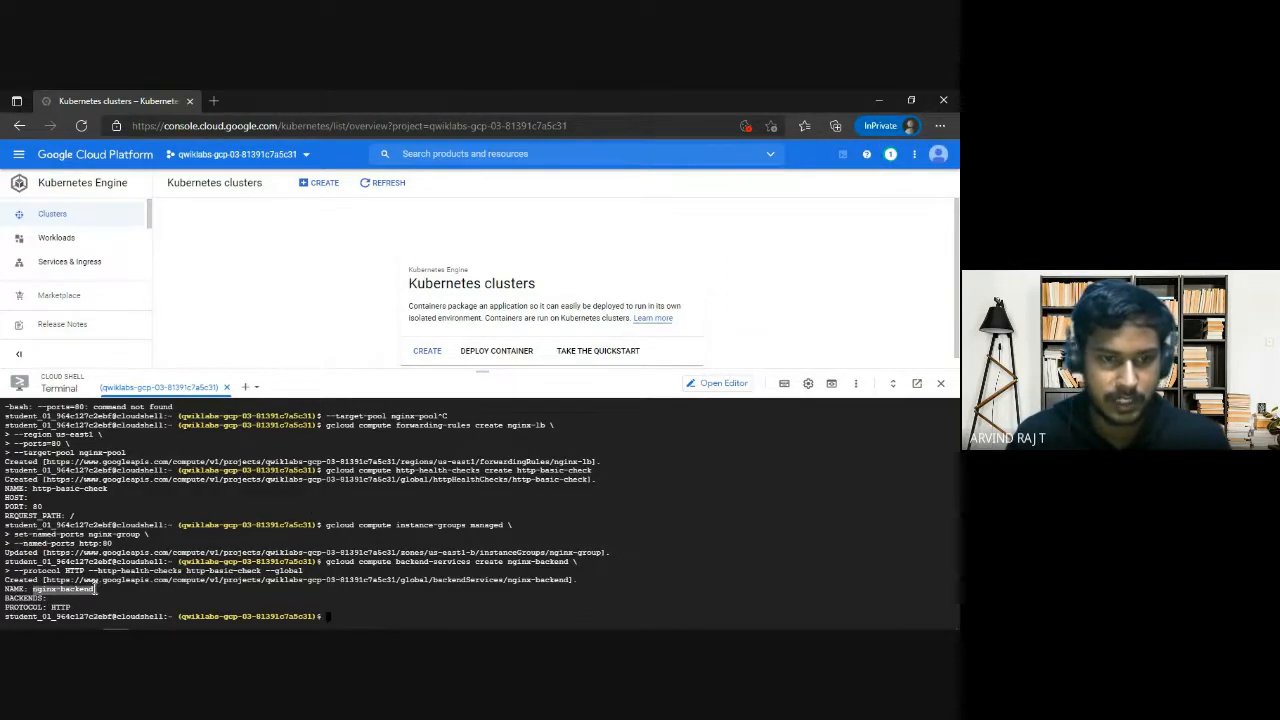
{"action": "key", "text": "alt+Tab"}
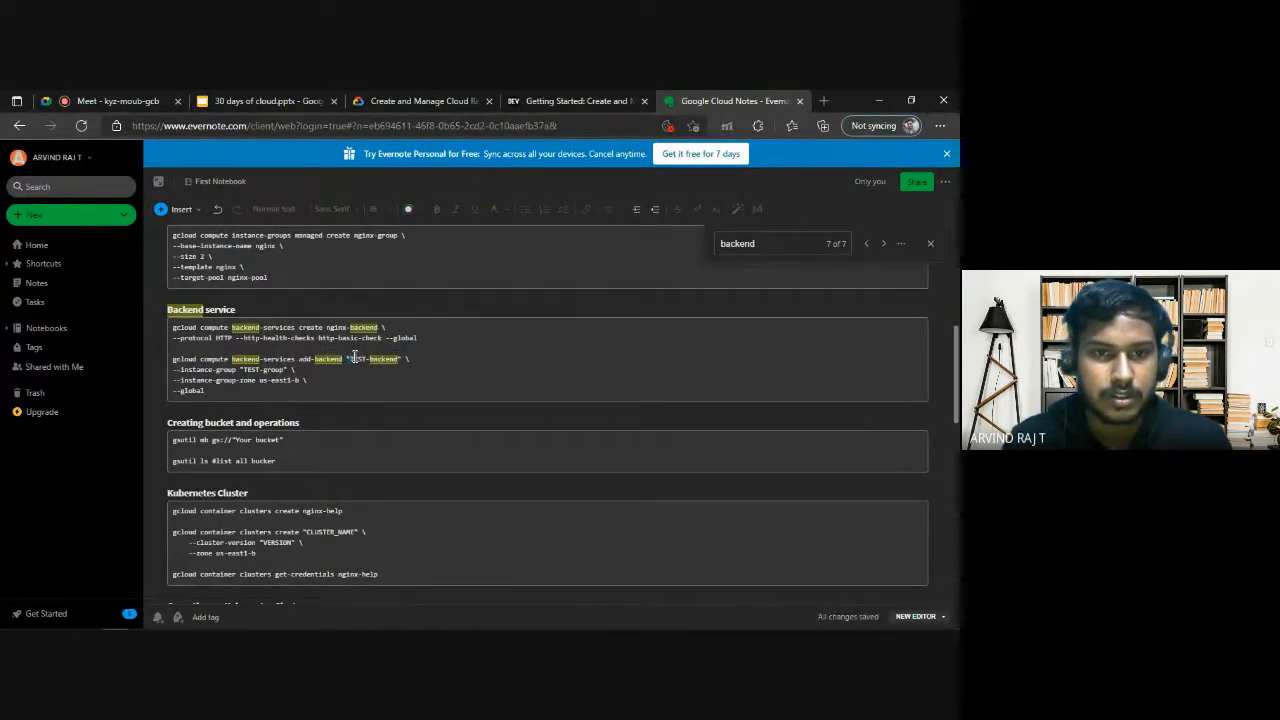
{"action": "left_click_drag", "start_coordinate": [347, 358], "coordinate": [368, 358]}
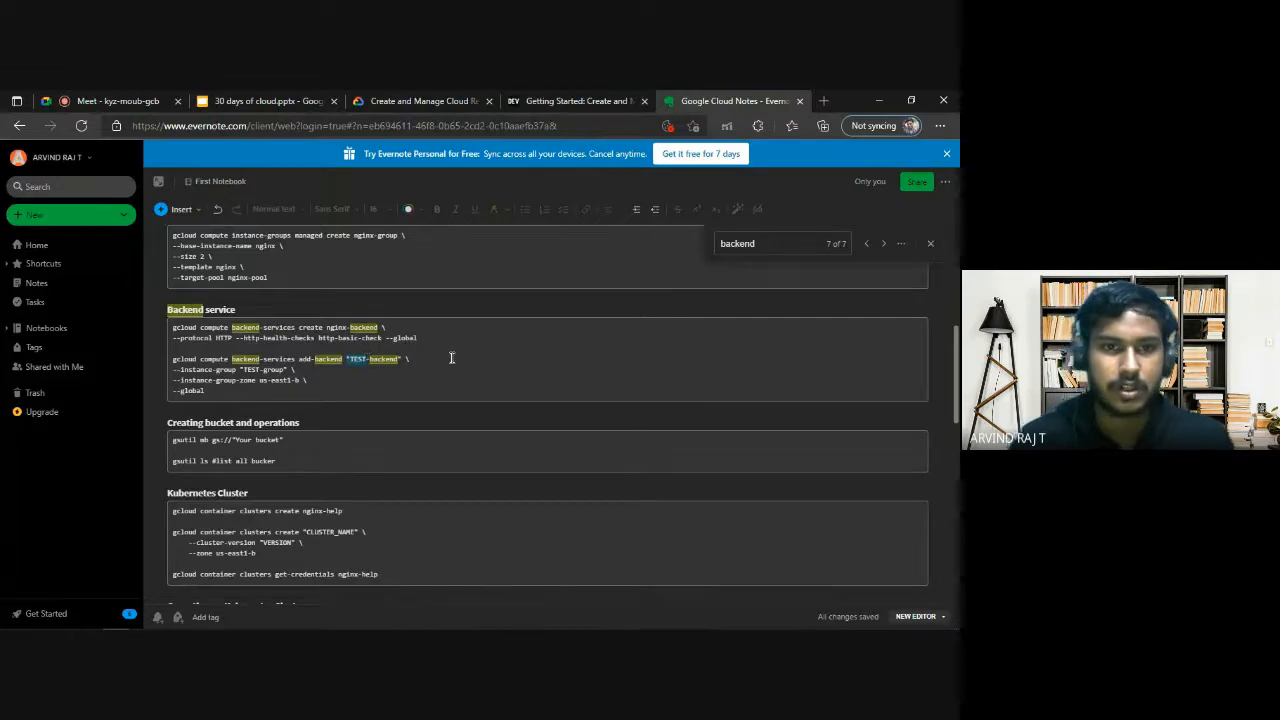
{"action": "key", "text": "BackSpace"}
{"action": "type", "text": "nginx"}
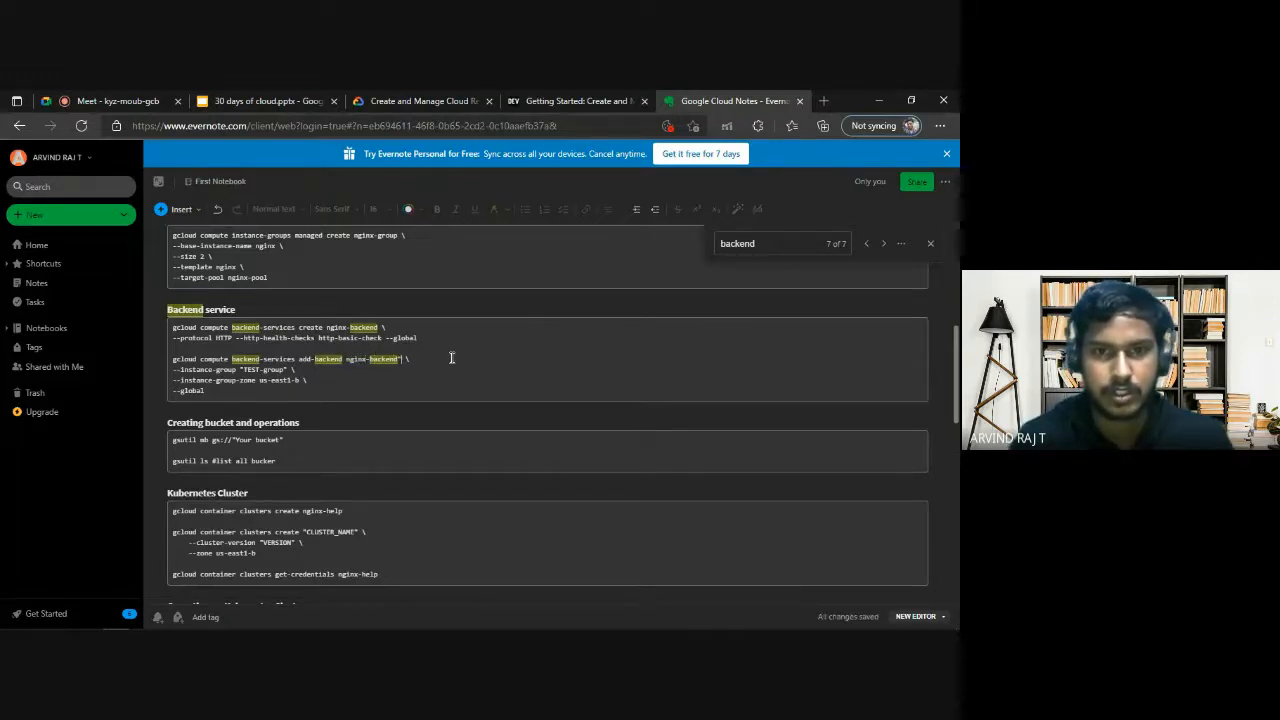
{"action": "key", "text": "Delete"}
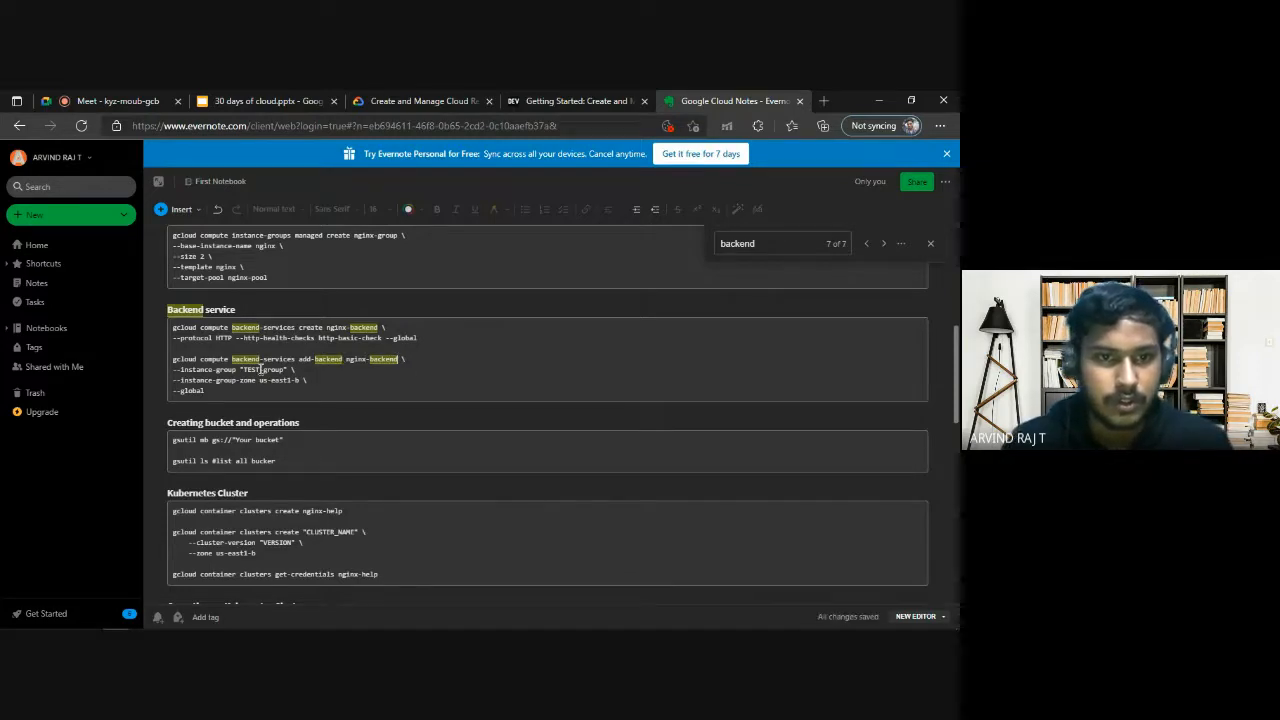
Change the instance group in the add-backend command to nginx-group, without quotation marks.
{"action": "left_click_drag", "start_coordinate": [242, 369], "coordinate": [263, 370]}
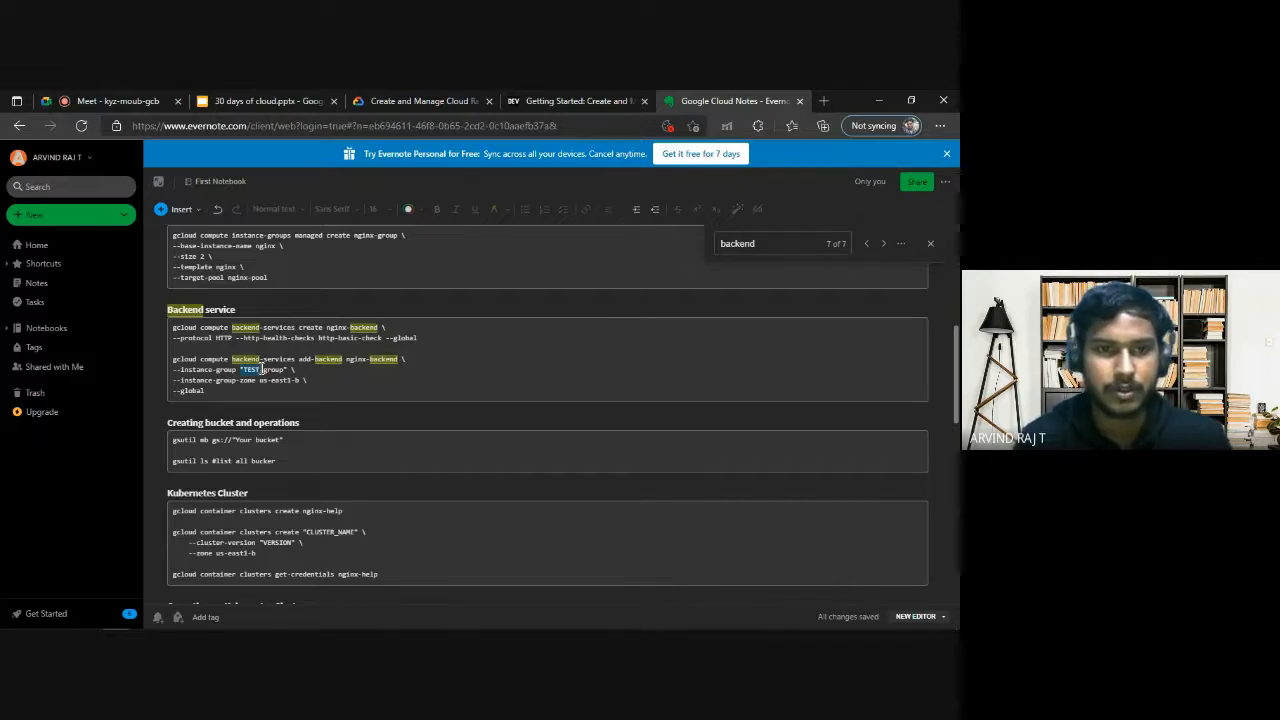
{"action": "key", "text": "BackSpace"}
{"action": "type", "text": "nginx"}
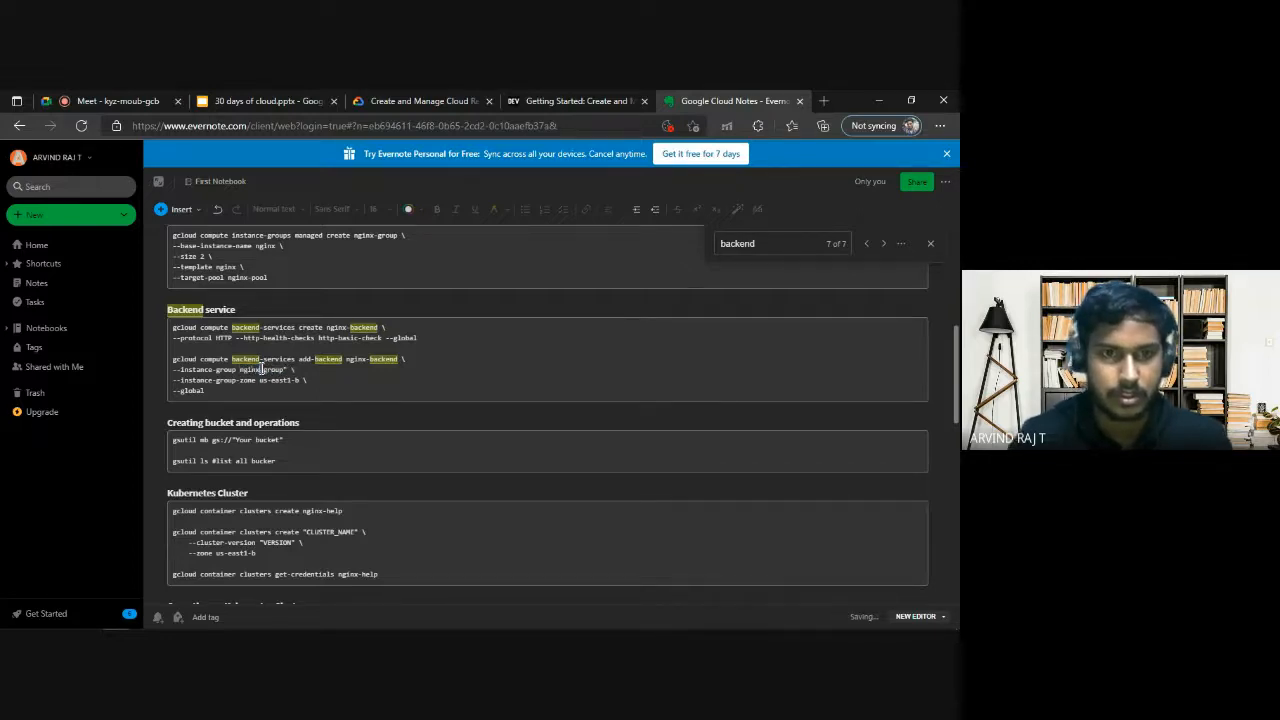
{"action": "key", "text": "BackSpace"}
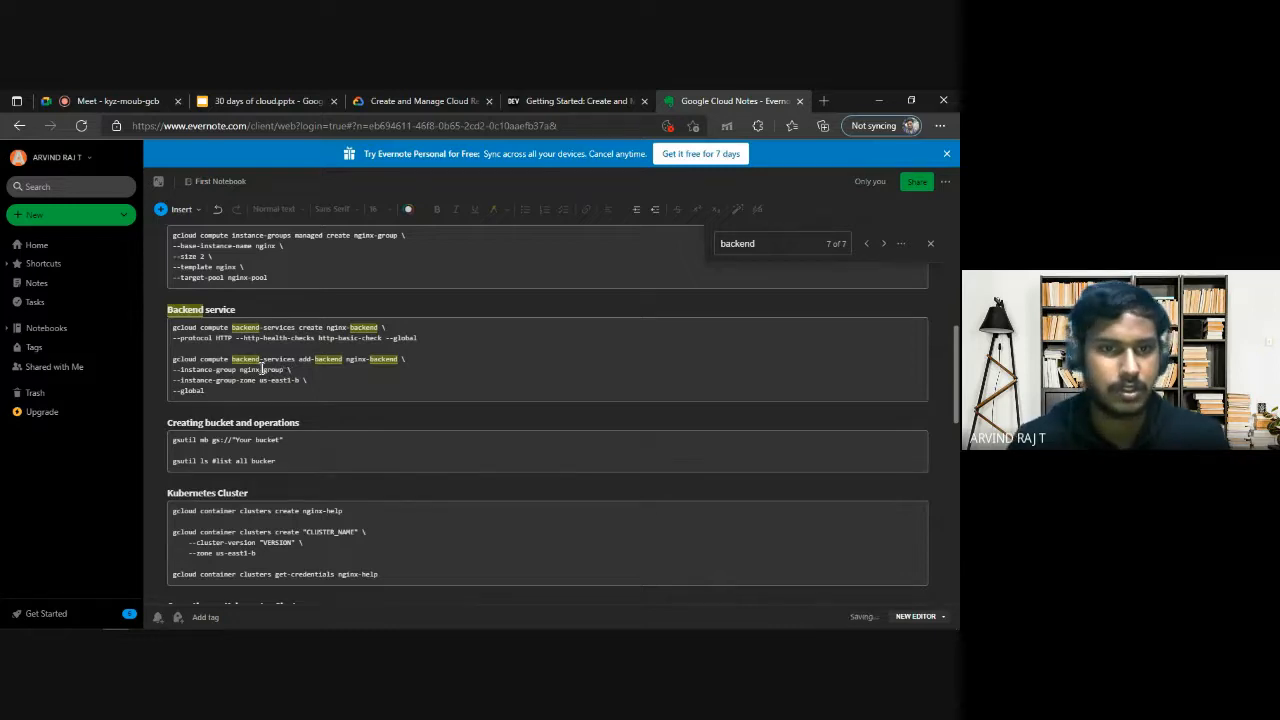
{"action": "left_click", "coordinate": [418, 356]}
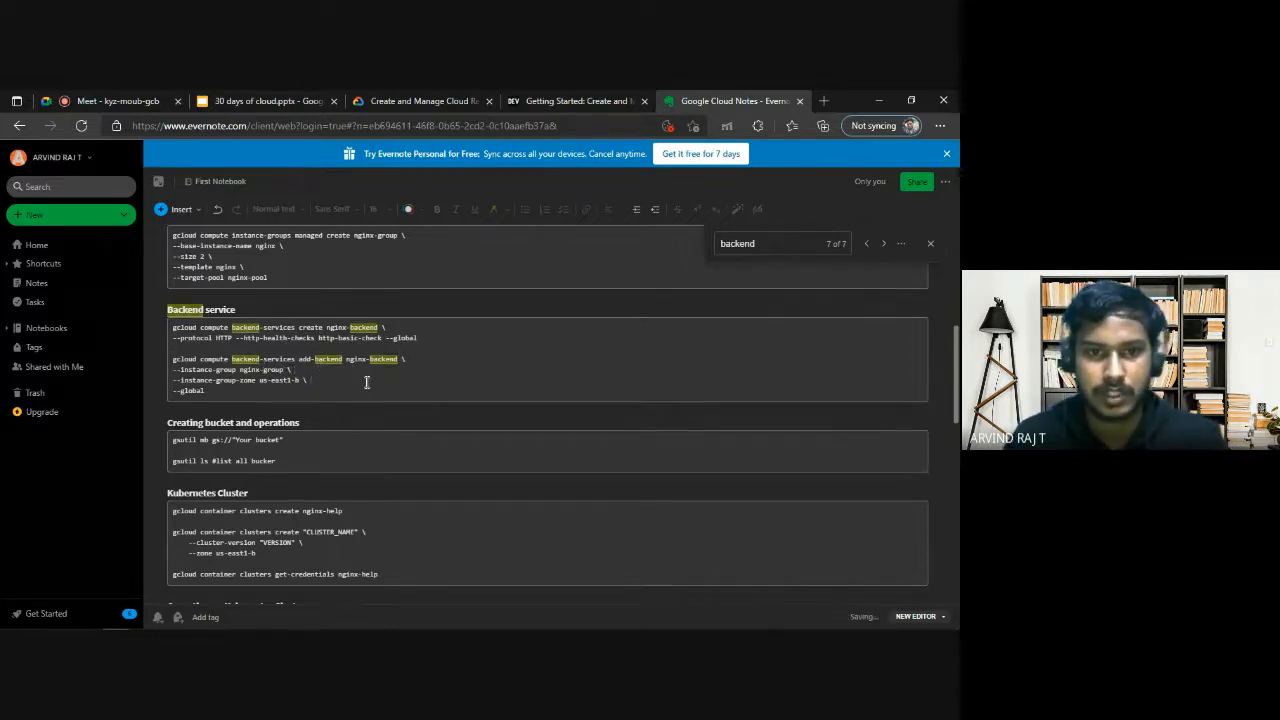
Copy the add-backend command and run it in Cloud Shell to attach nginx-group in zone us-east1-b to nginx-backend with global scope.
{"action": "left_click_drag", "start_coordinate": [206, 391], "coordinate": [176, 357]}
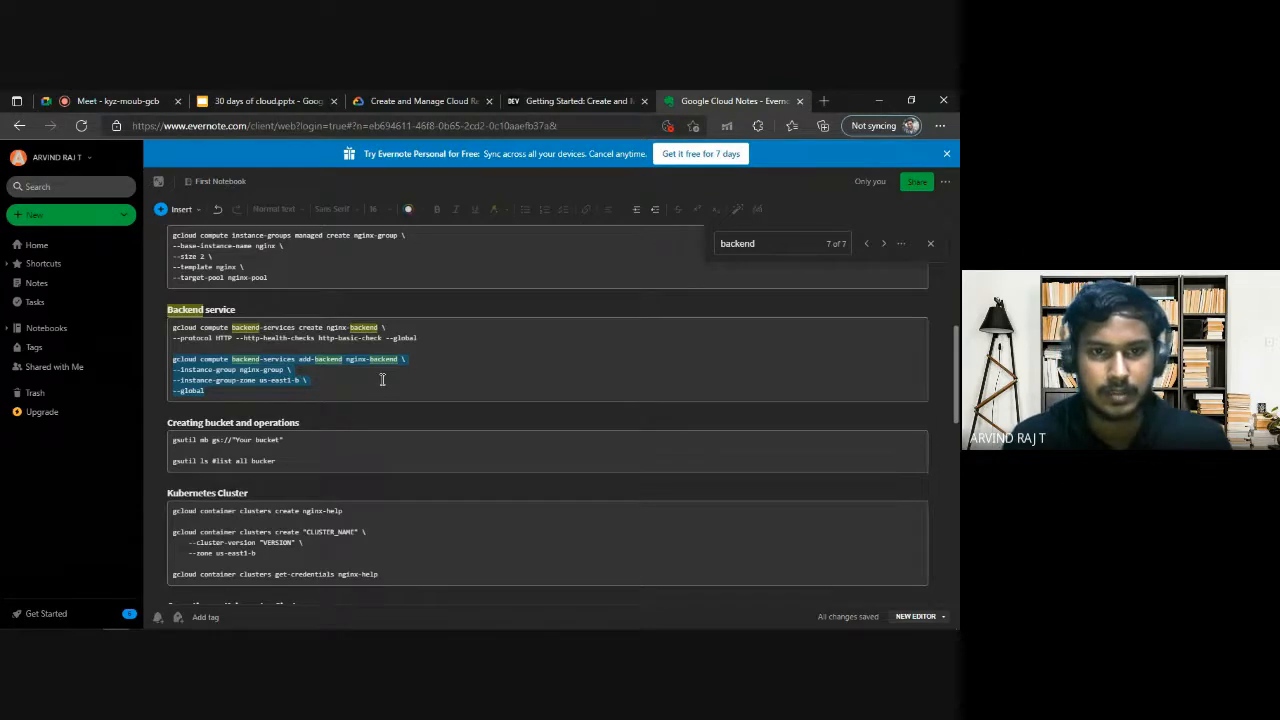
{"action": "key", "text": "alt+Tab"}
{"action": "type", "text": "gcloud compute backend-services add-backend nginx-backend \\ --instance-group nginx-group \\ --instance-group-zone us-east1-b \\ --global"}
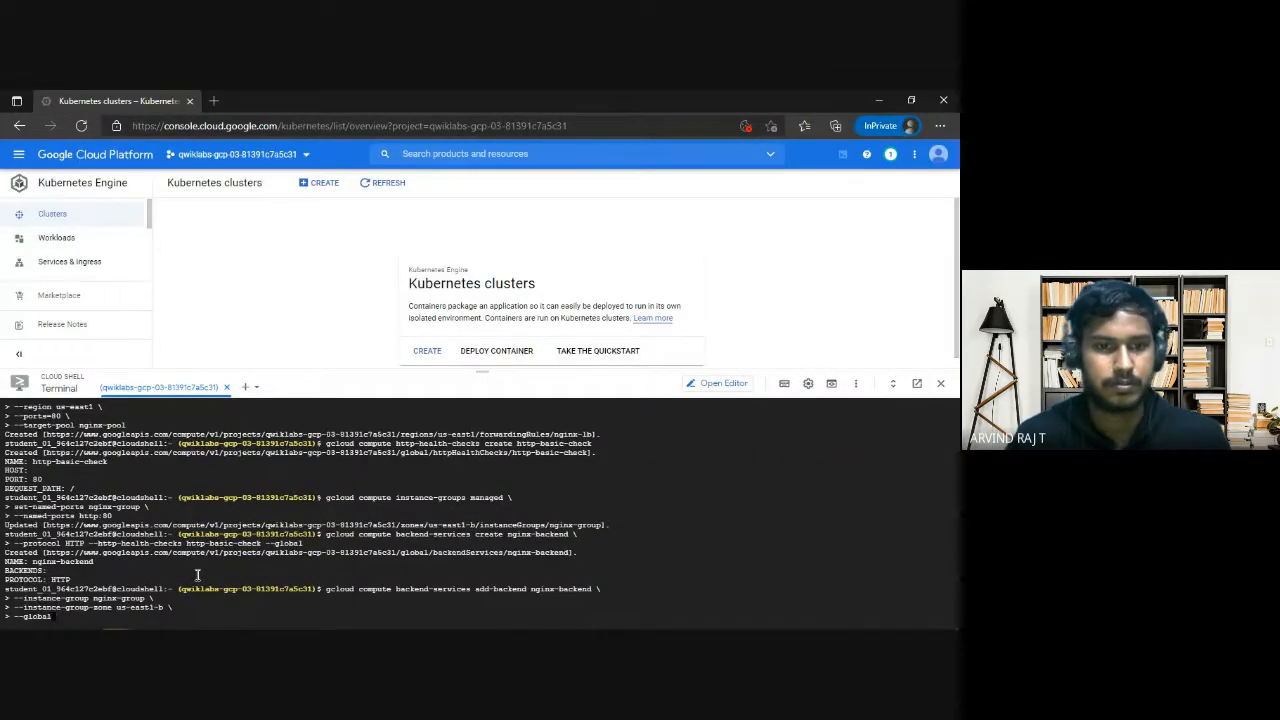
{"action": "key", "text": "Return"}
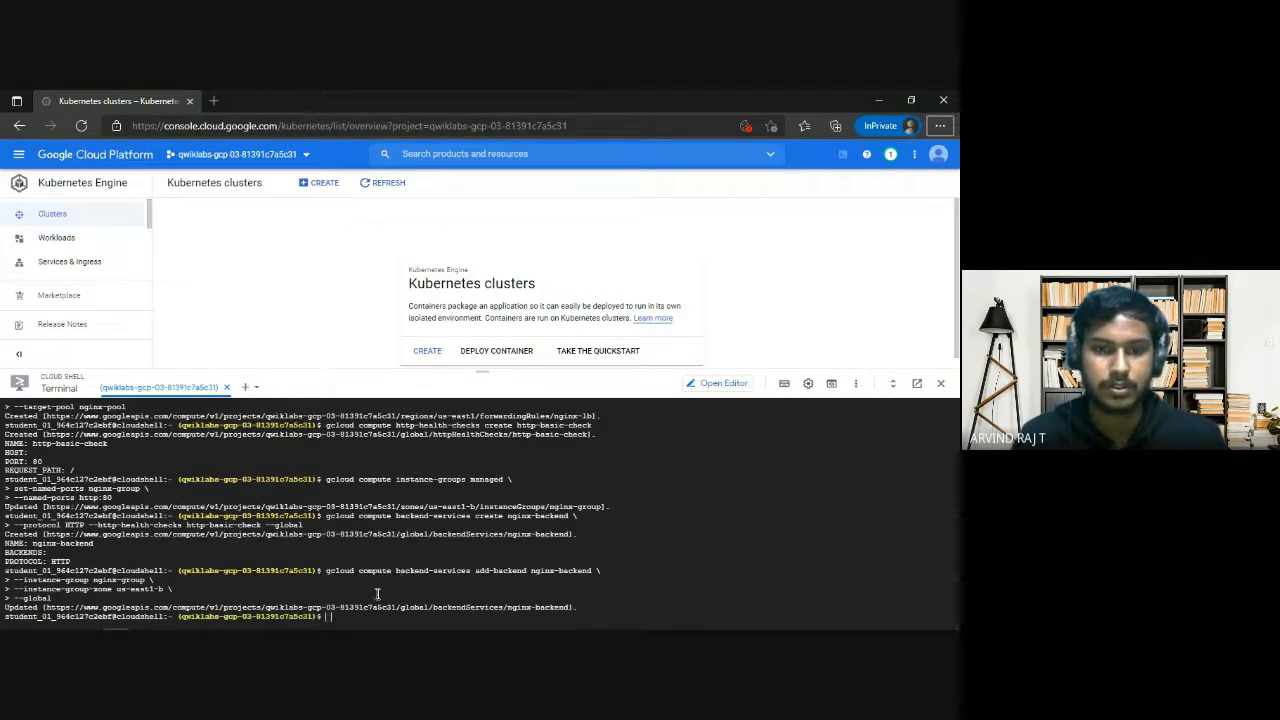
{"action": "left_click_drag", "start_coordinate": [387, 573], "coordinate": [525, 576]}
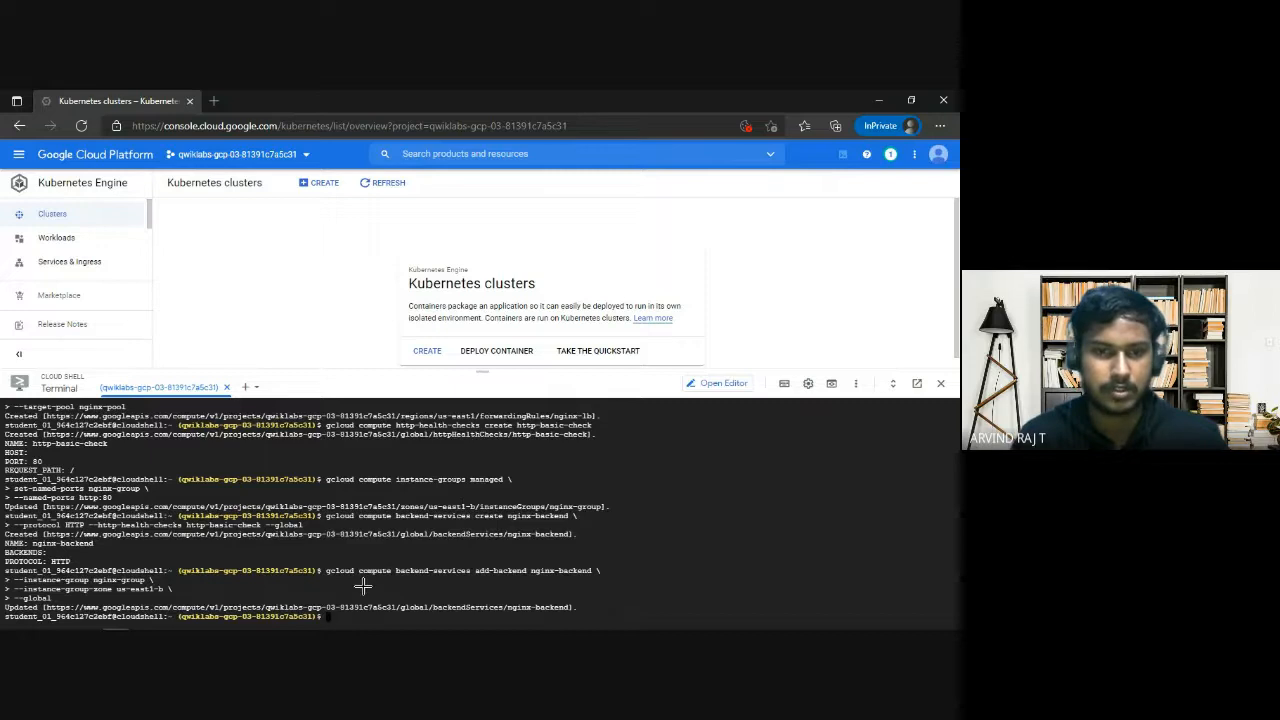
Compare the lab's Task 3 checklist on the backend service and managed instance group with the commands in the notes.
{"action": "key", "text": "alt+Tab"}
{"action": "left_click", "coordinate": [430, 100]}
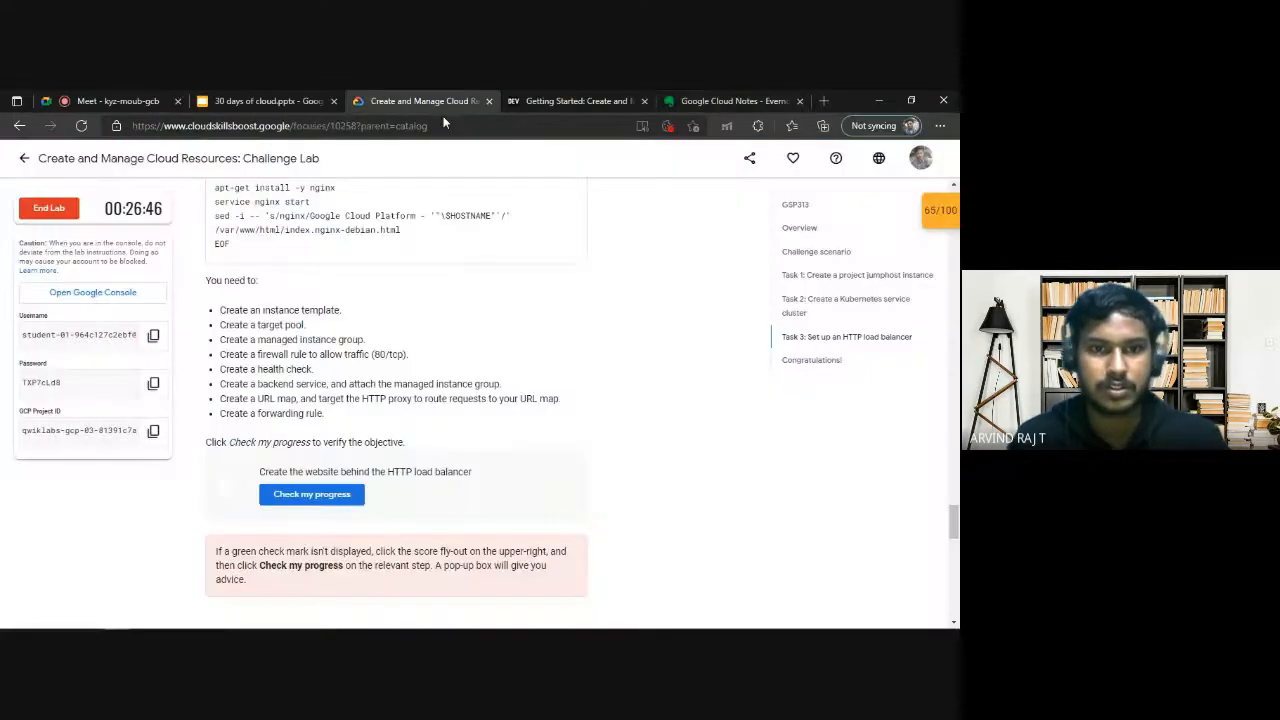
{"action": "left_click_drag", "start_coordinate": [257, 381], "coordinate": [476, 383]}
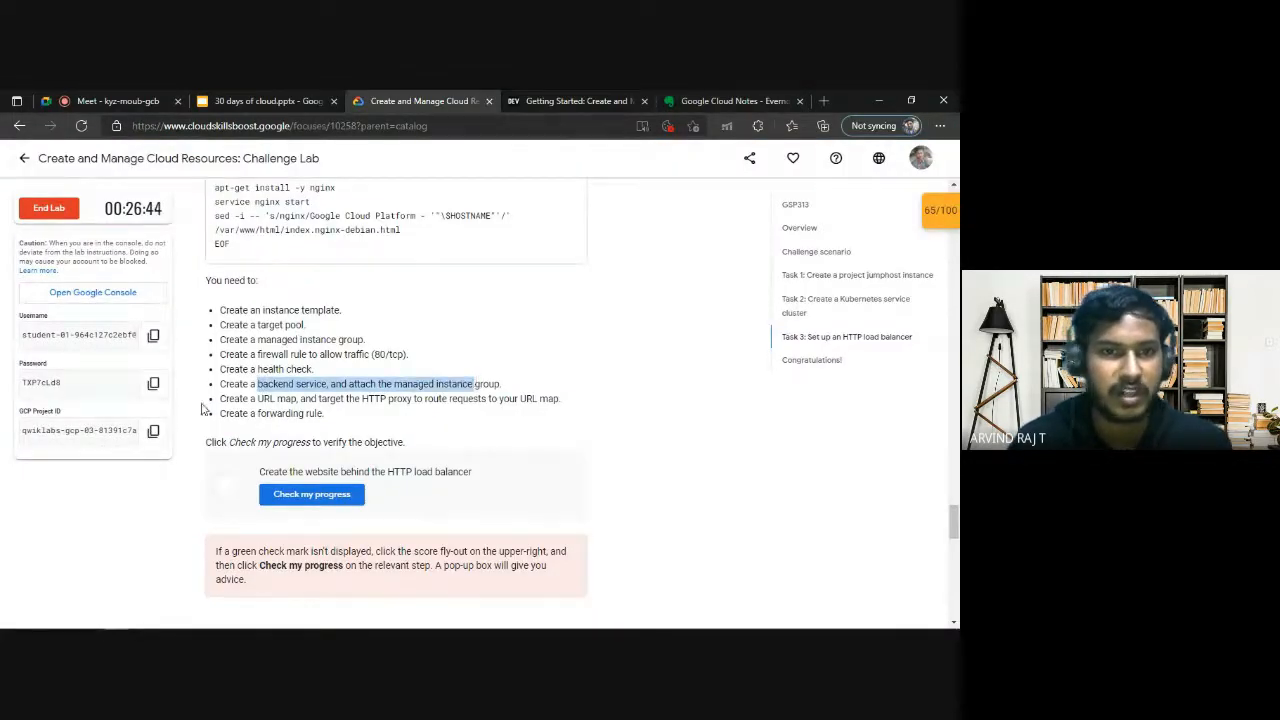
{"action": "left_click", "coordinate": [430, 396]}
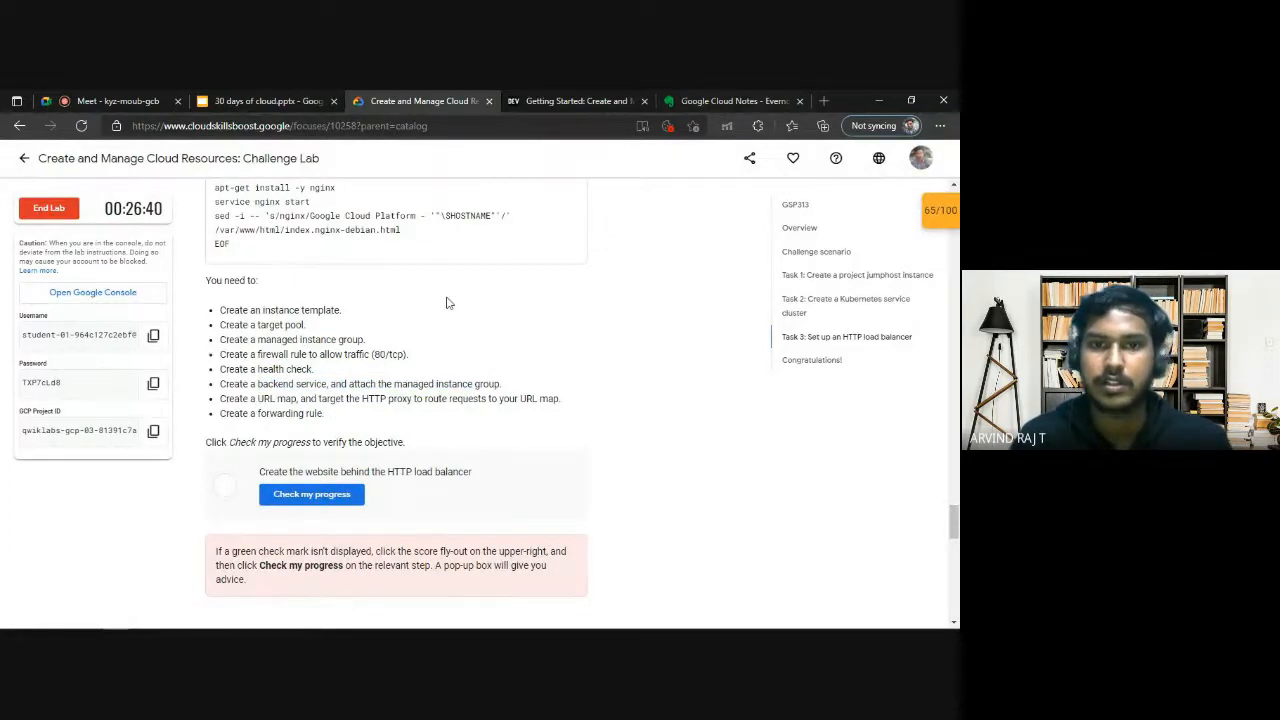
{"action": "left_click_drag", "start_coordinate": [349, 384], "coordinate": [552, 386]}
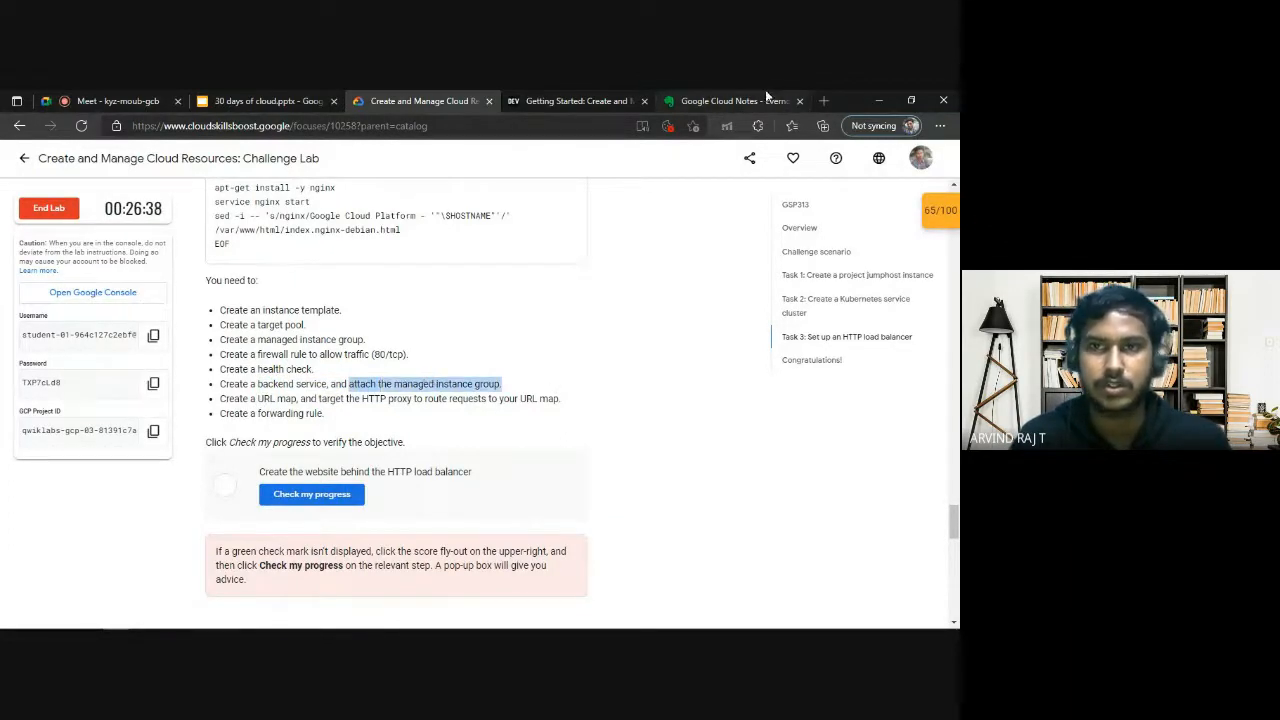
{"action": "left_click", "coordinate": [735, 101]}
{"action": "left_click", "coordinate": [308, 394]}
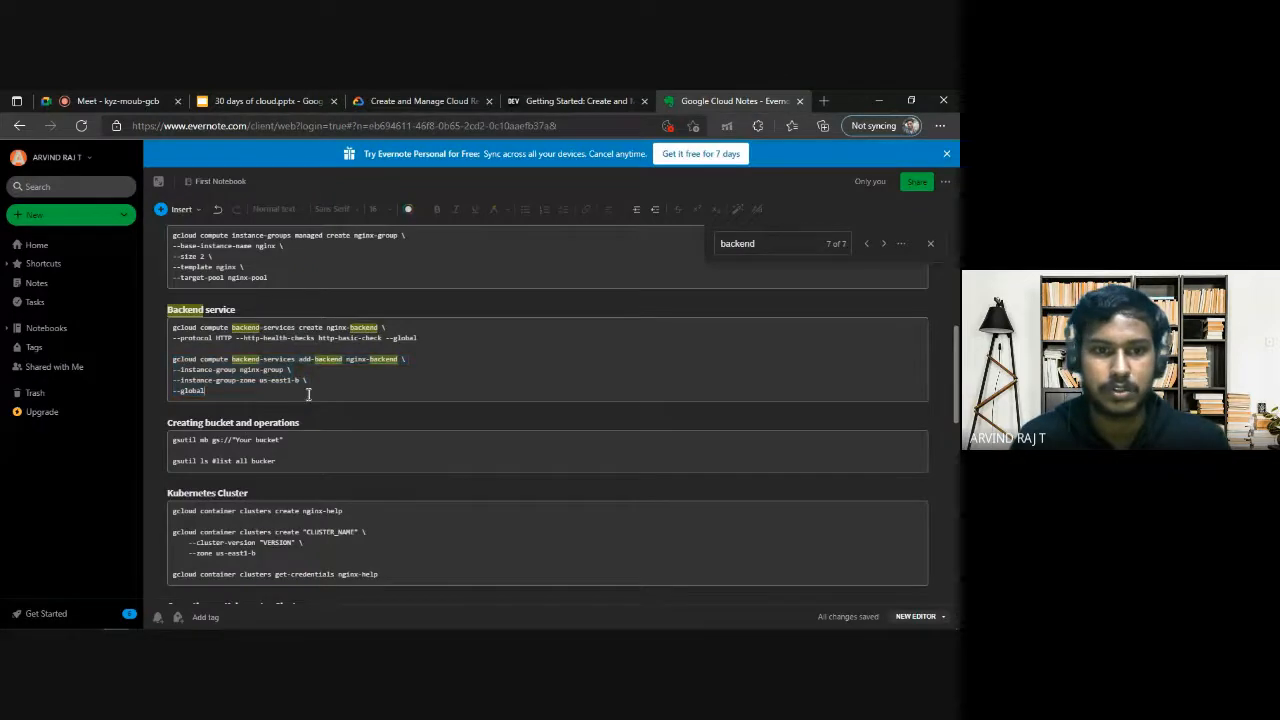
{"action": "left_click", "coordinate": [415, 101]}
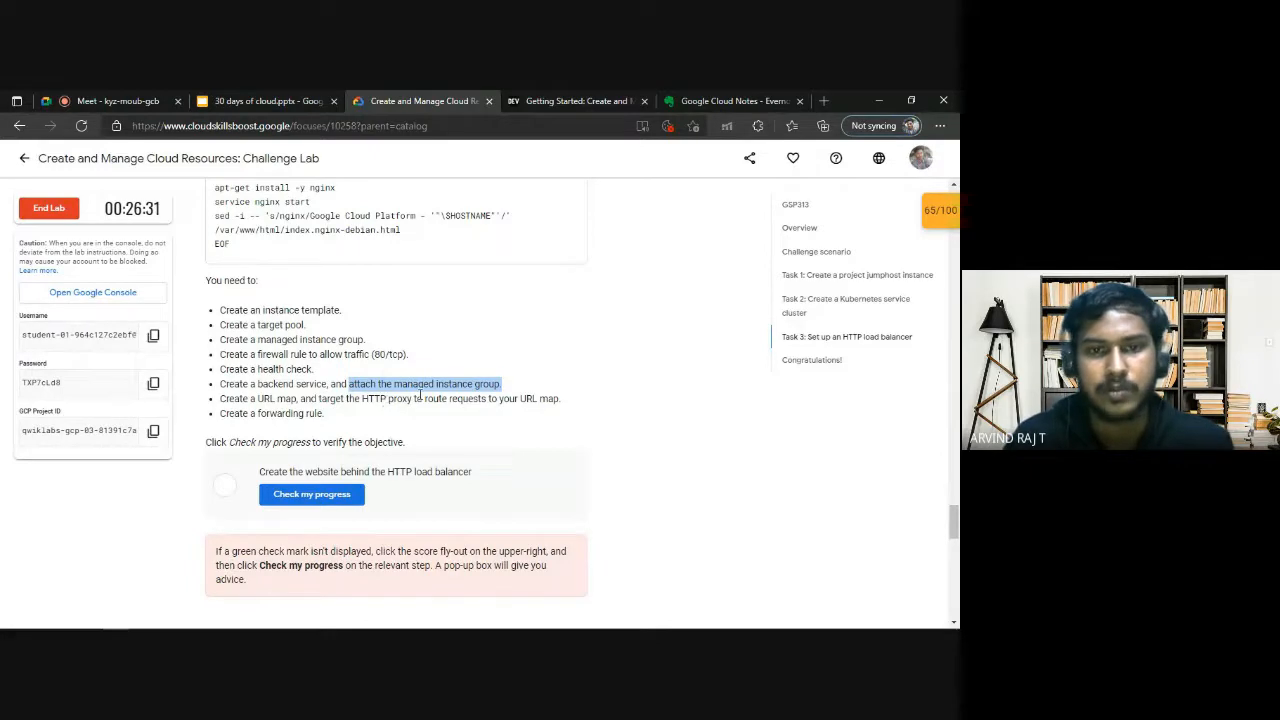
Search the notes for "http pr" to locate the HTTP Proxy commands.
{"action": "left_click", "coordinate": [678, 99]}
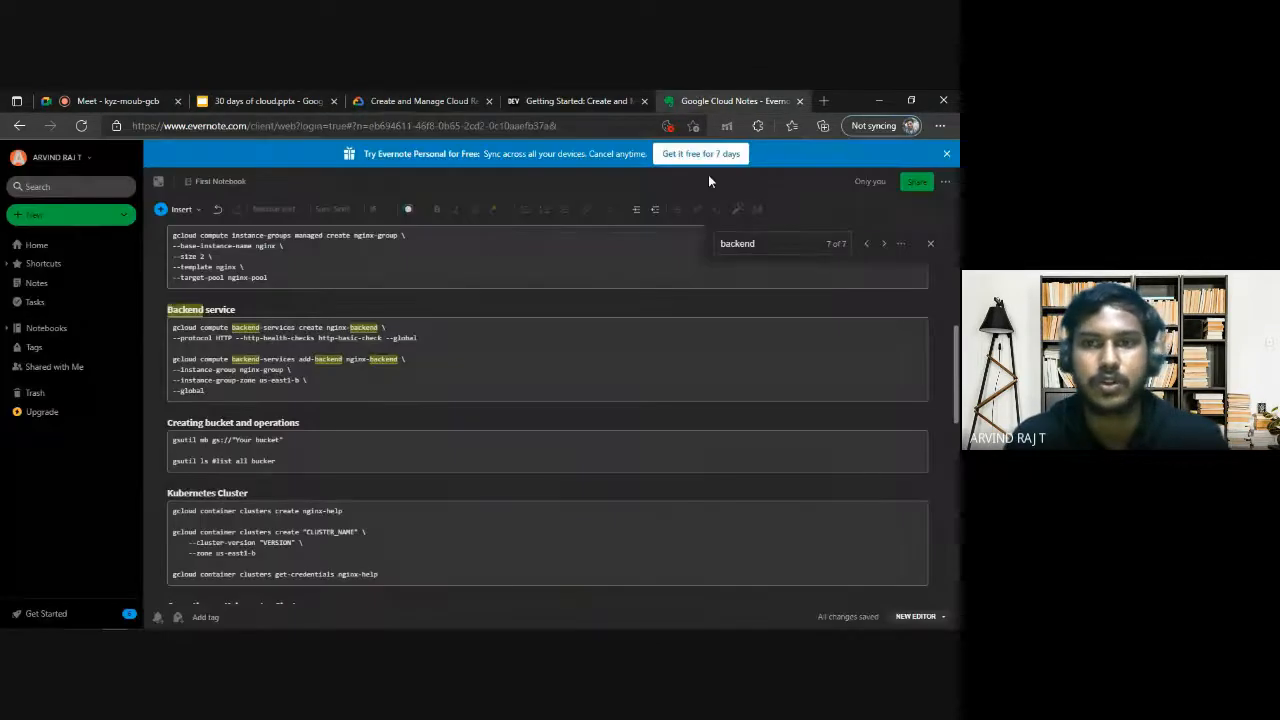
{"action": "left_click_drag", "start_coordinate": [755, 245], "coordinate": [550, 247]}
{"action": "type", "text": "hh"}
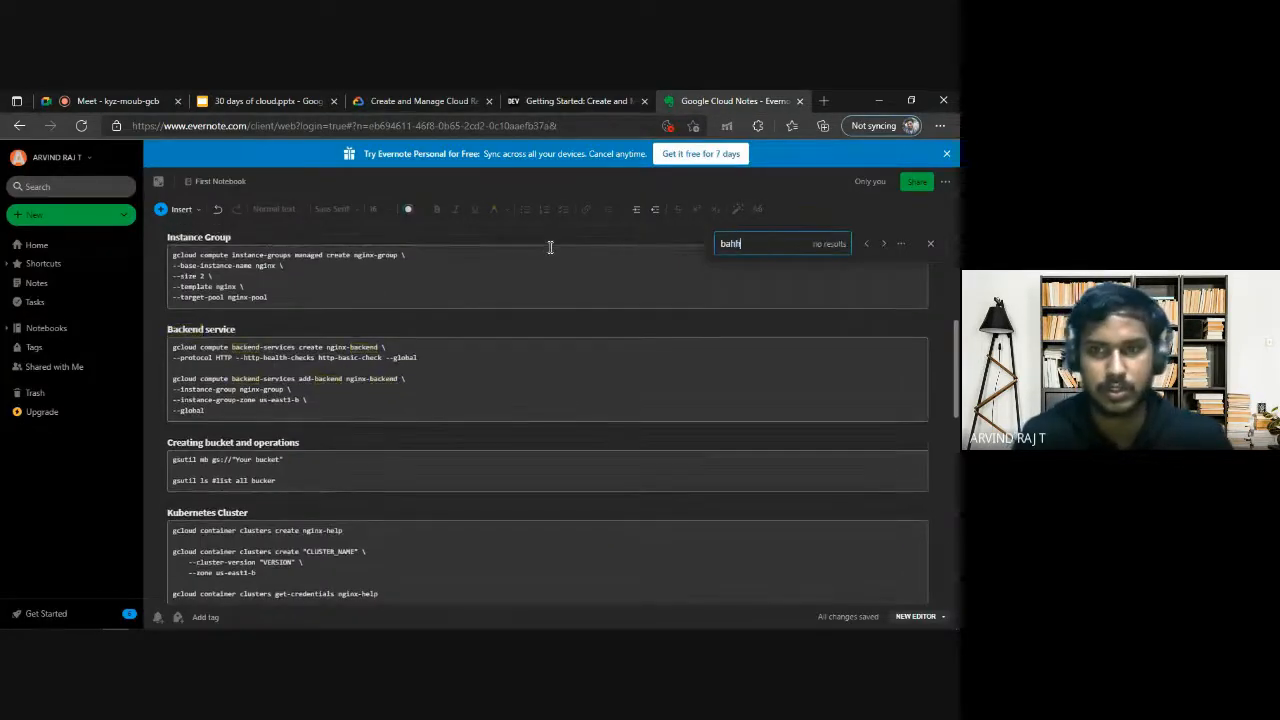
{"action": "key", "text": "BackSpace"}
{"action": "key", "text": "BackSpace"}
{"action": "key", "text": "BackSpace"}
{"action": "key", "text": "BackSpace"}
{"action": "type", "text": "http"}
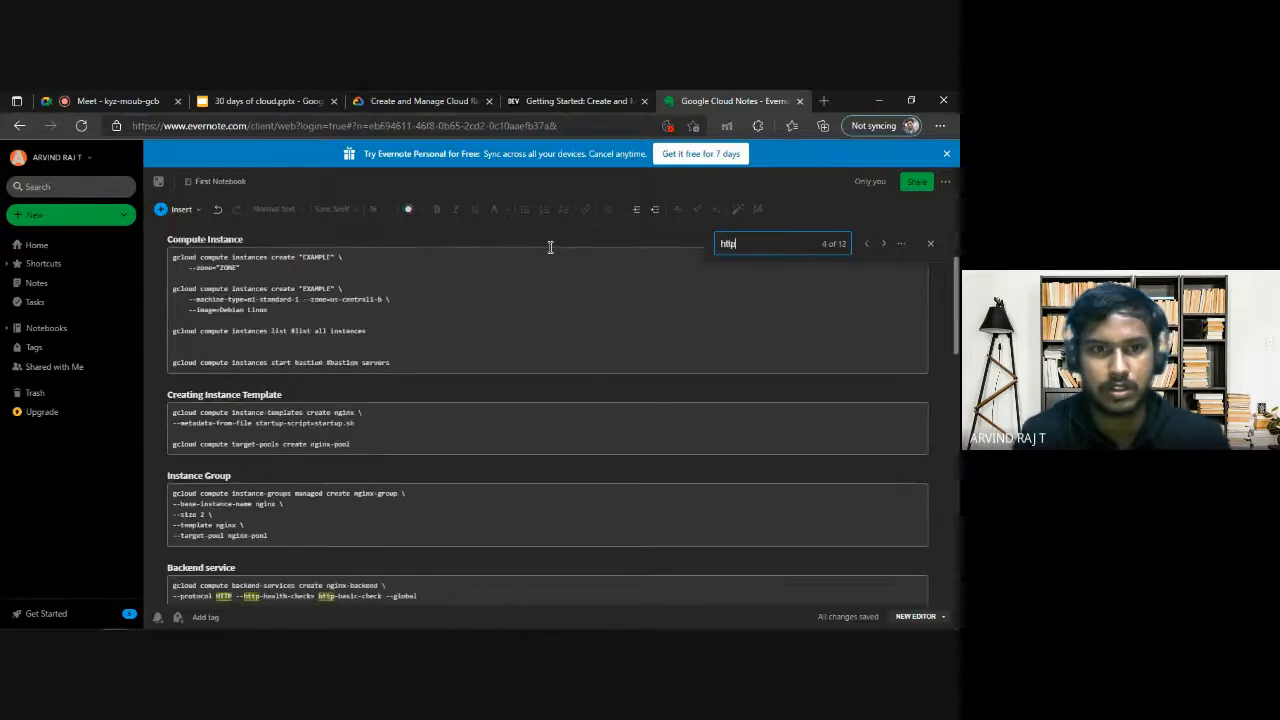
{"action": "type", "text": " pr"}
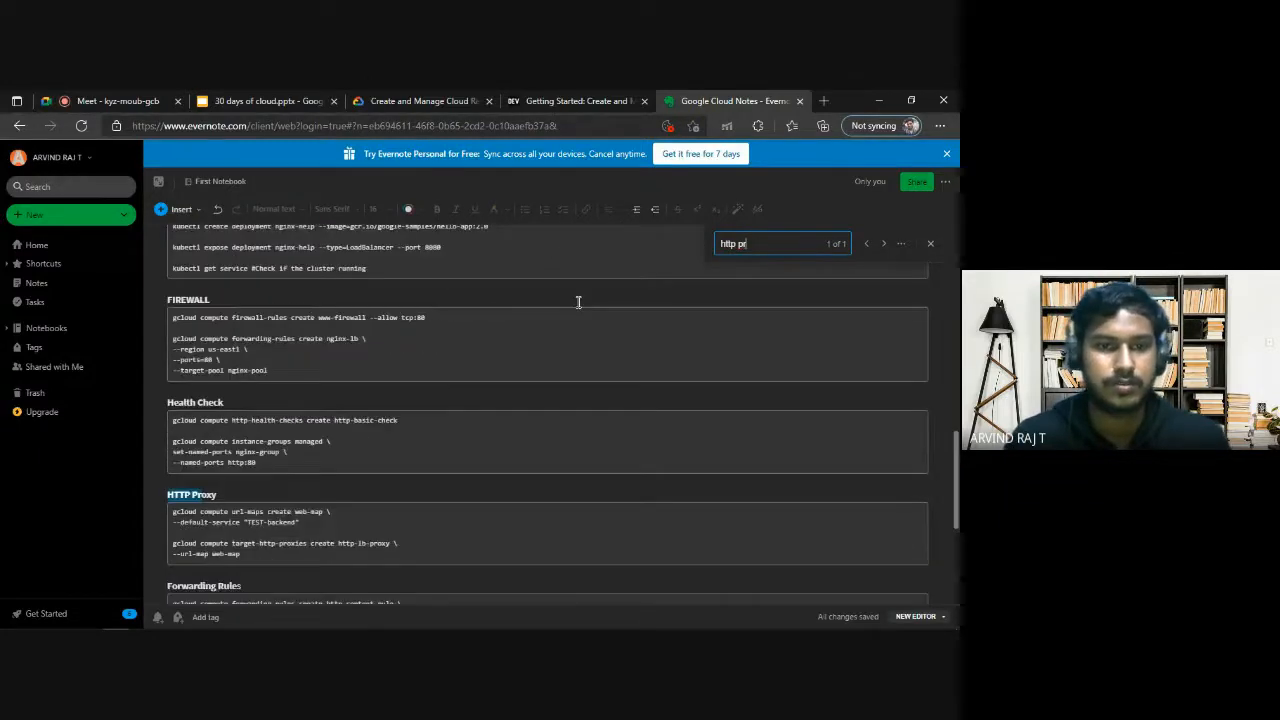
Change the default service in the notes' url-maps create command to nginx-backend, without quotation marks.
{"action": "left_click_drag", "start_coordinate": [298, 450], "coordinate": [174, 443]}
{"action": "left_click", "coordinate": [328, 443]}
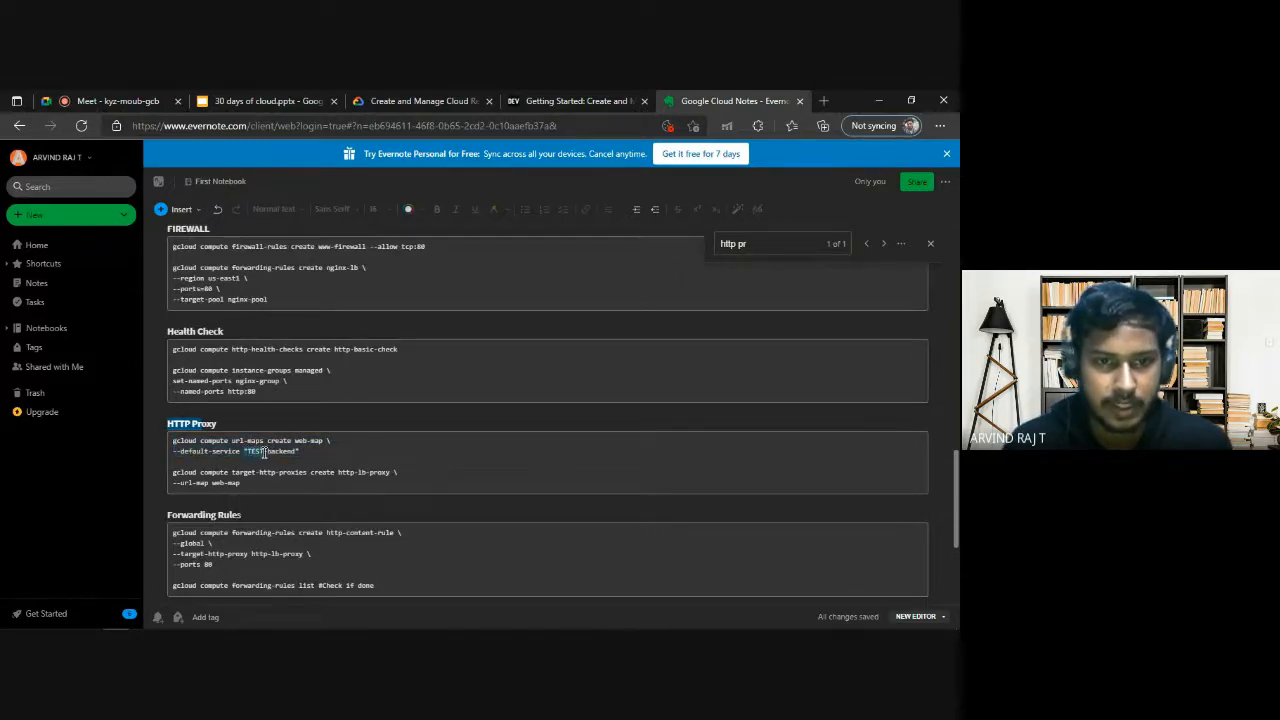
{"action": "type", "text": "nginx"}
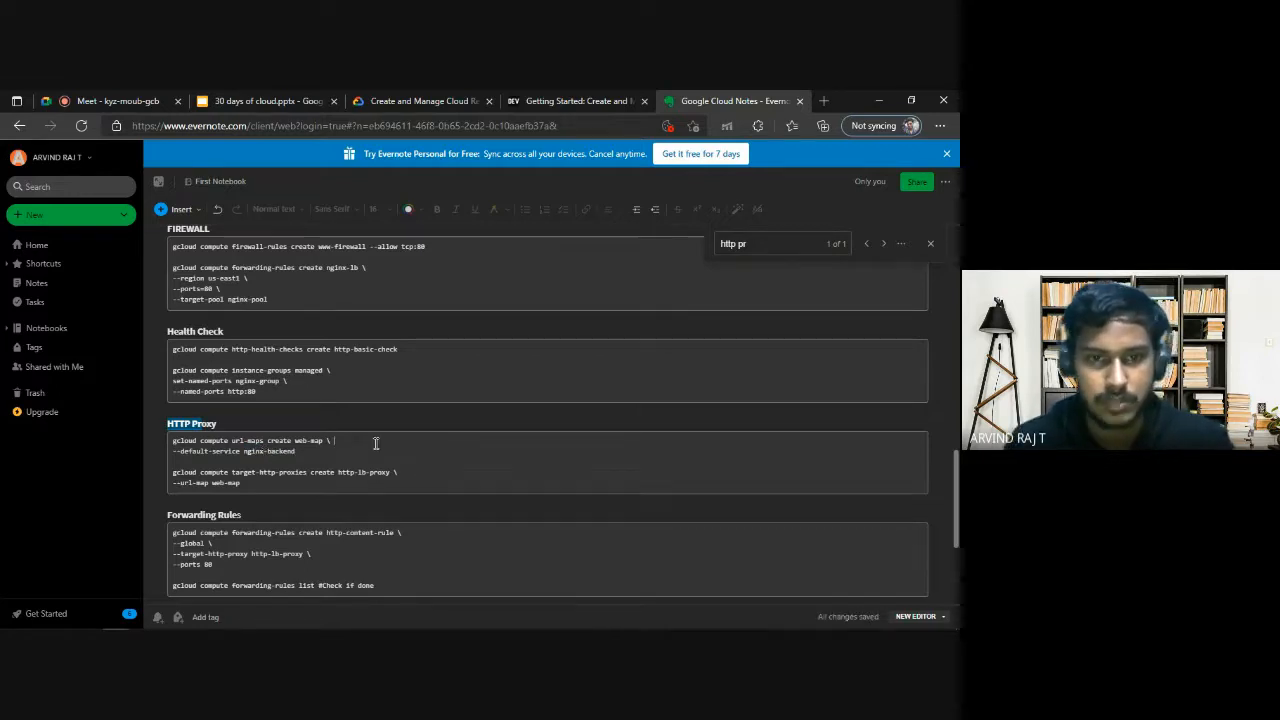
Copy the url-maps create command and run it in Cloud Shell for web-map with default service nginx-backend.
{"action": "left_click_drag", "start_coordinate": [317, 453], "coordinate": [170, 440]}
{"action": "key", "text": "ctrl+c"}
{"action": "key", "text": "alt+Tab"}
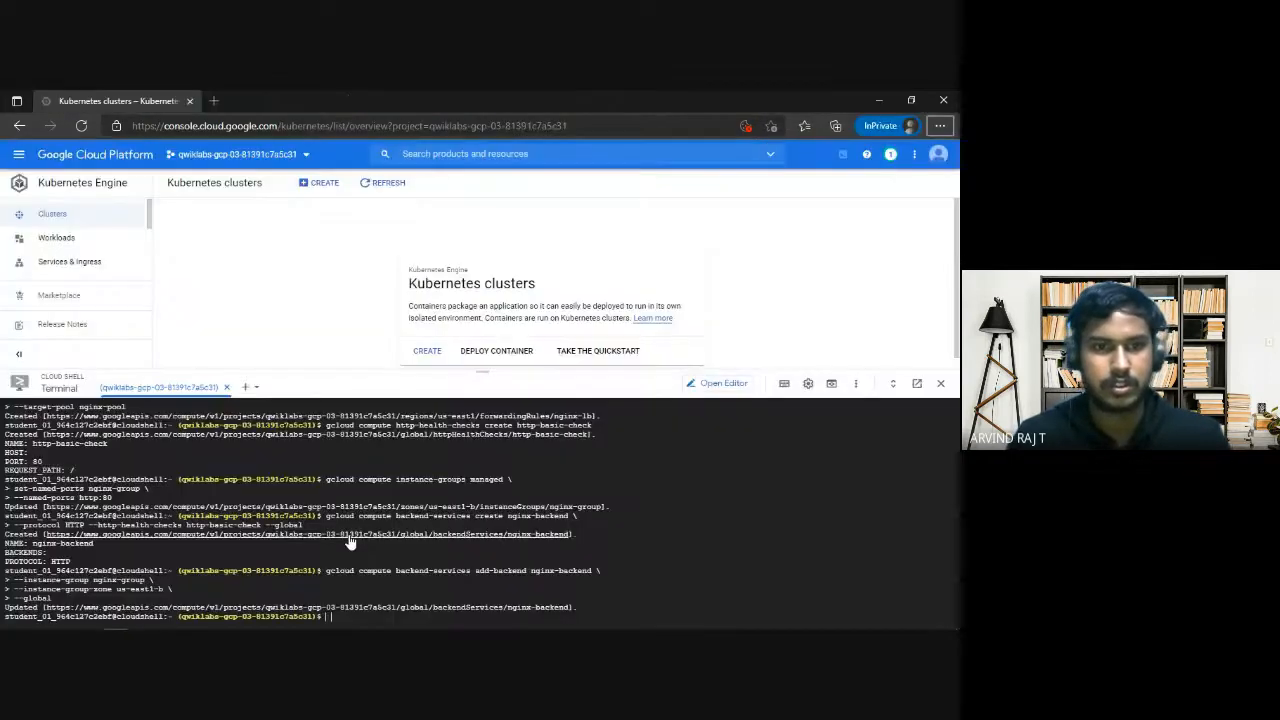
{"action": "key", "text": "ctrl+v"}
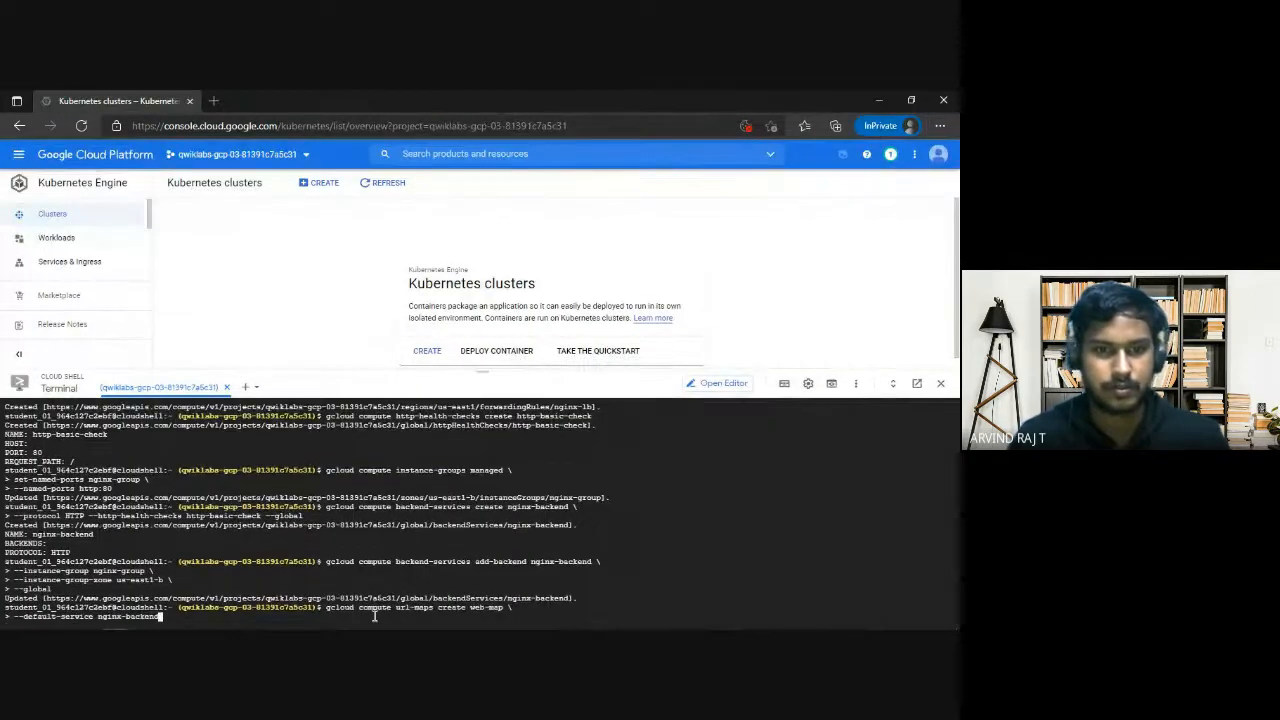
{"action": "key", "text": "Return"}
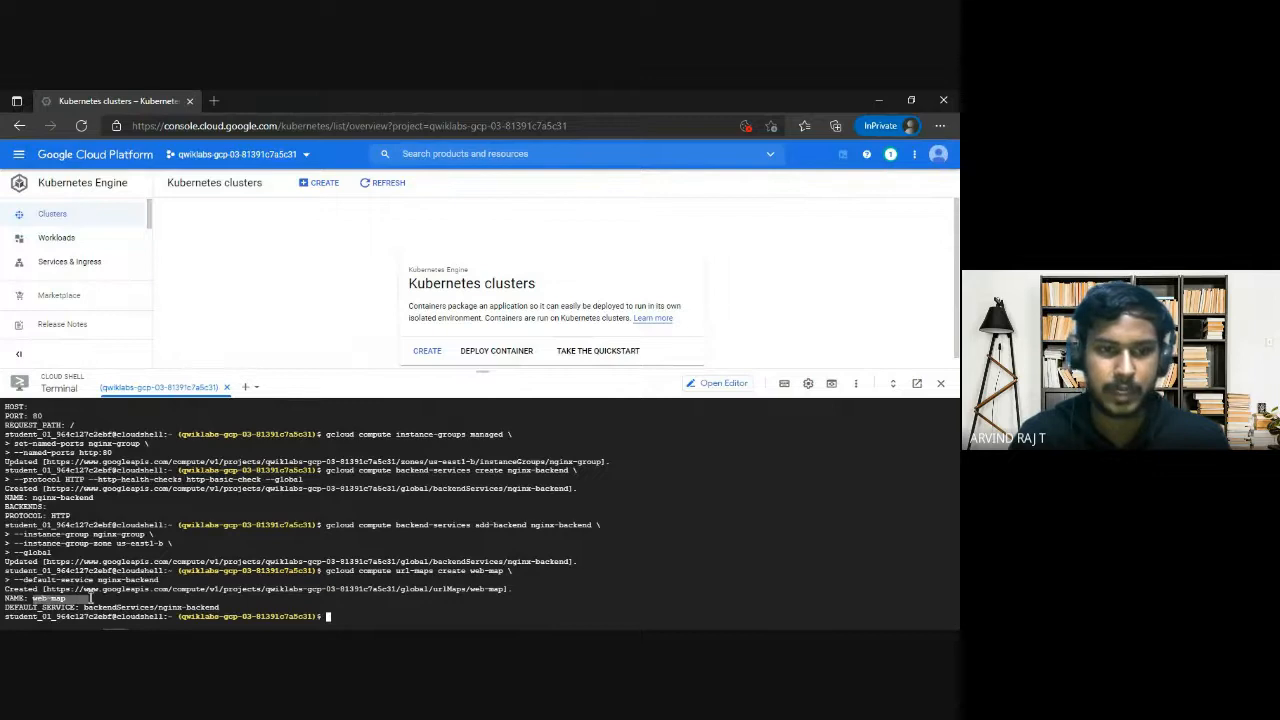
Compare the lab's Task 3 item on targeting the HTTP proxy with the target-http-proxies command in the notes.
{"action": "key", "text": "alt+Tab"}
{"action": "left_click", "coordinate": [380, 468]}
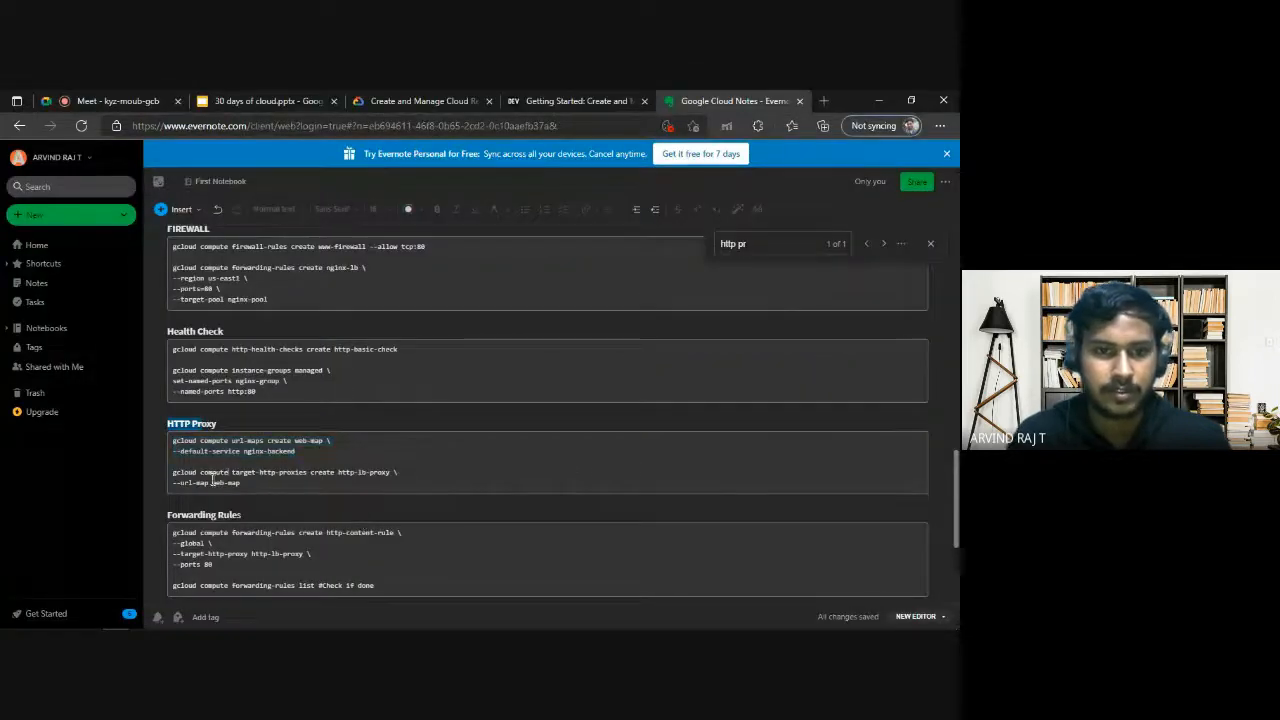
{"action": "left_click", "coordinate": [420, 101]}
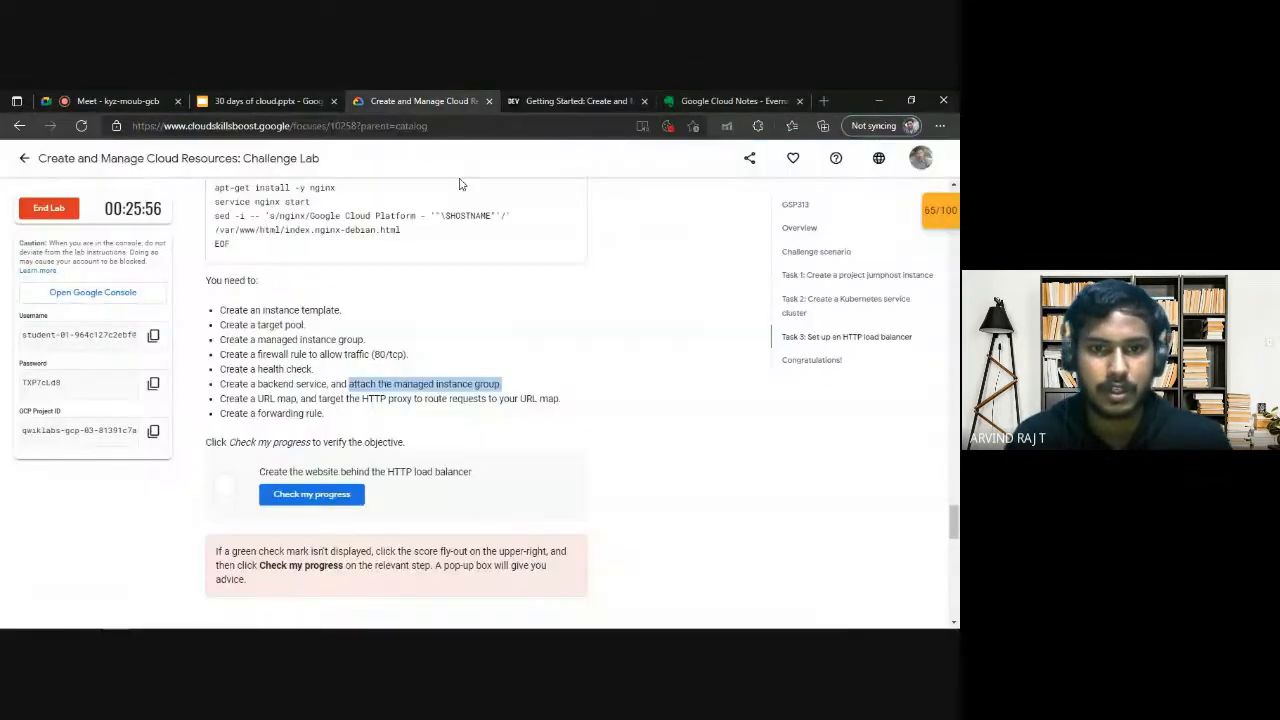
{"action": "left_click_drag", "start_coordinate": [381, 399], "coordinate": [480, 399]}
{"action": "left_click", "coordinate": [480, 399]}
{"action": "left_click", "coordinate": [707, 103]}
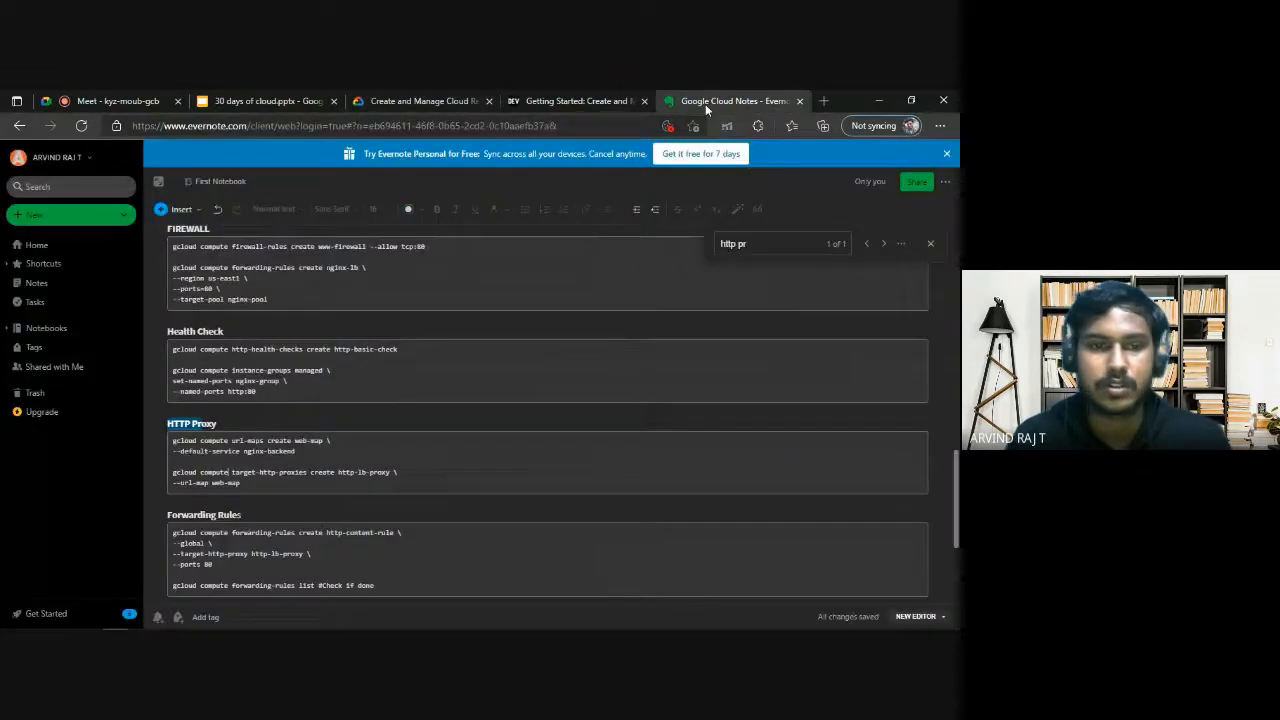
Try to create the target HTTP proxy http-lb-proxy with URL map web-map in Cloud Shell, using the command from the notes.
{"action": "left_click_drag", "start_coordinate": [244, 483], "coordinate": [168, 467]}
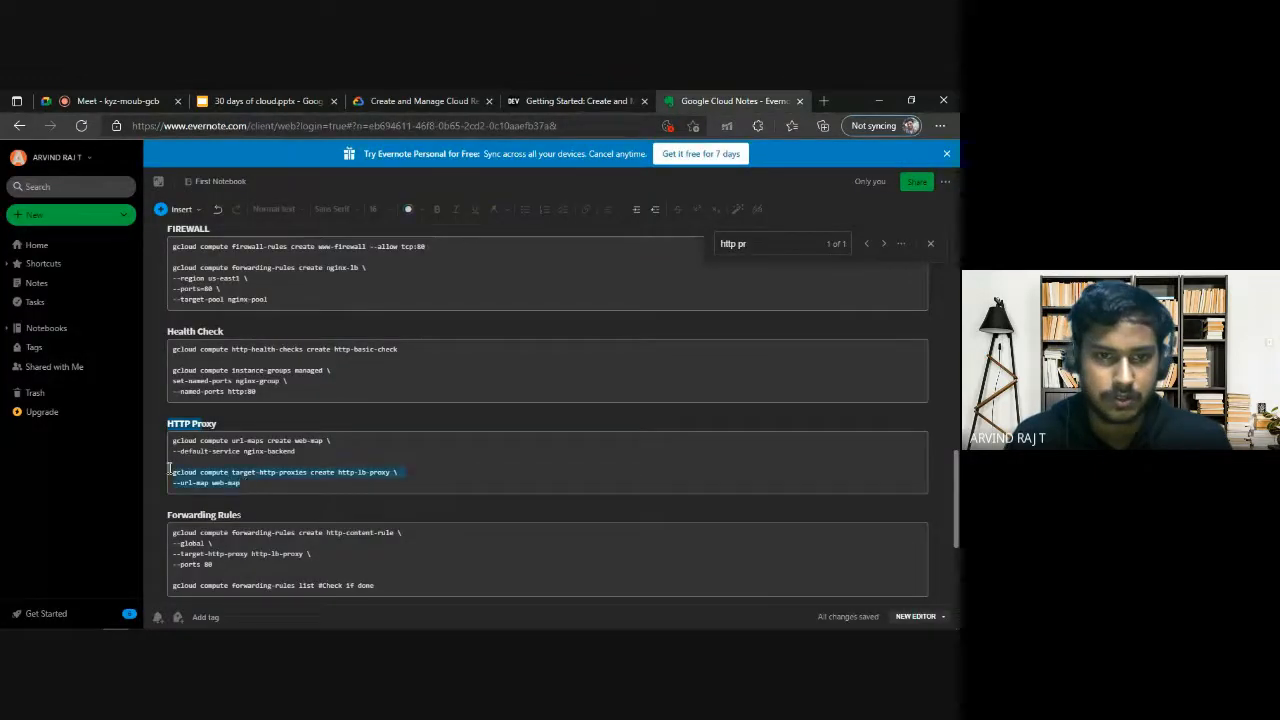
{"action": "key", "text": "alt+Tab"}
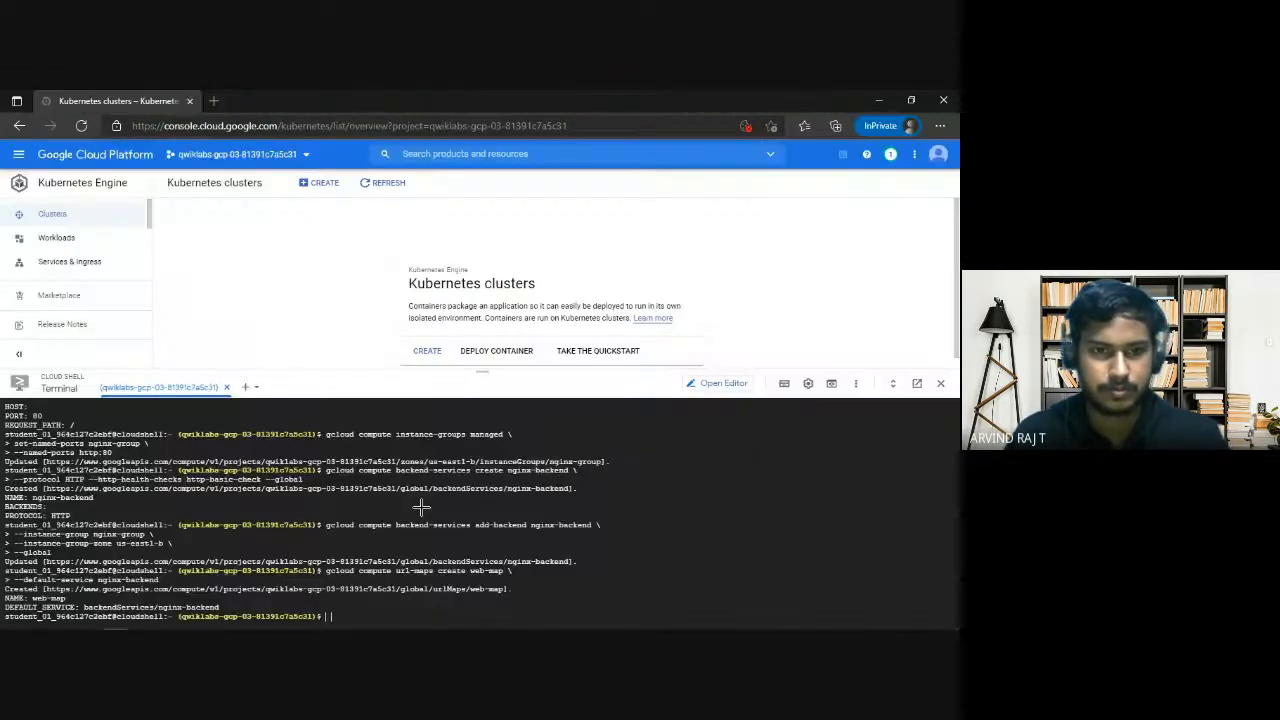
{"action": "type", "text": "gcloud compute target-http-proxies create http-lb-proxy \\"}
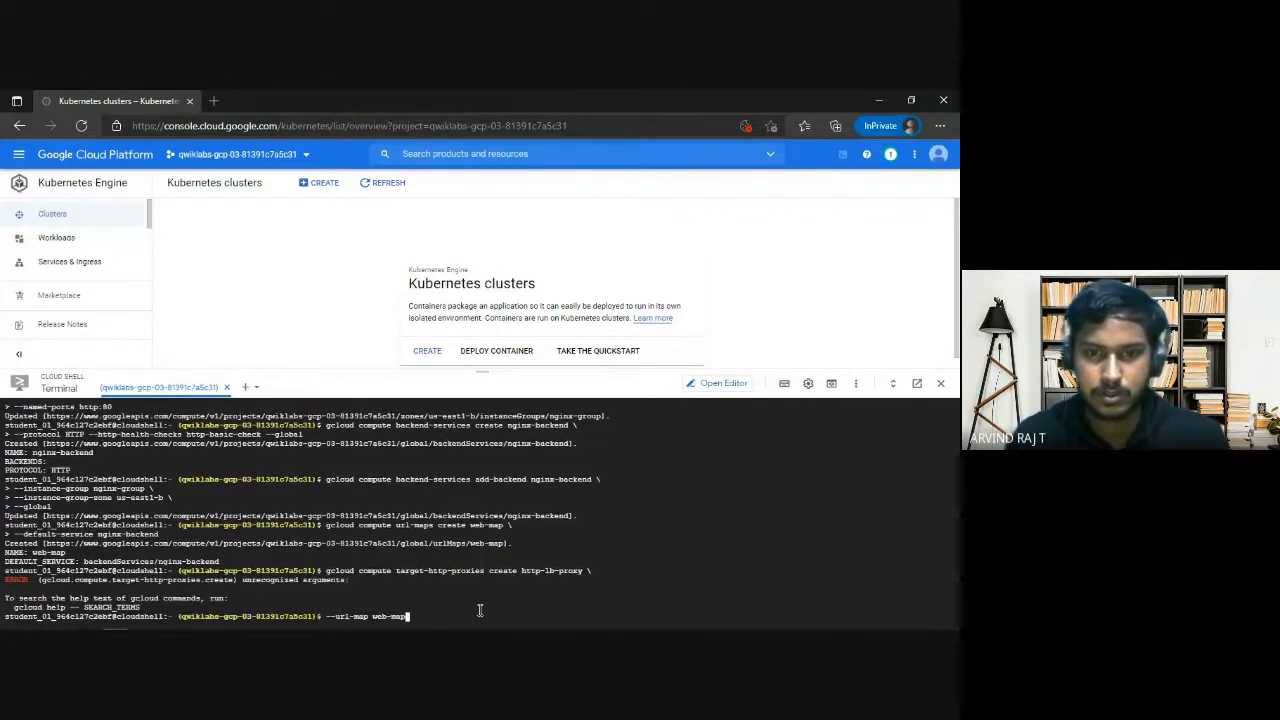
Remove the trailing space after the backslash in the notes' target-http-proxies command and try to run it again in Cloud Shell.
{"action": "key", "text": "alt+Tab"}
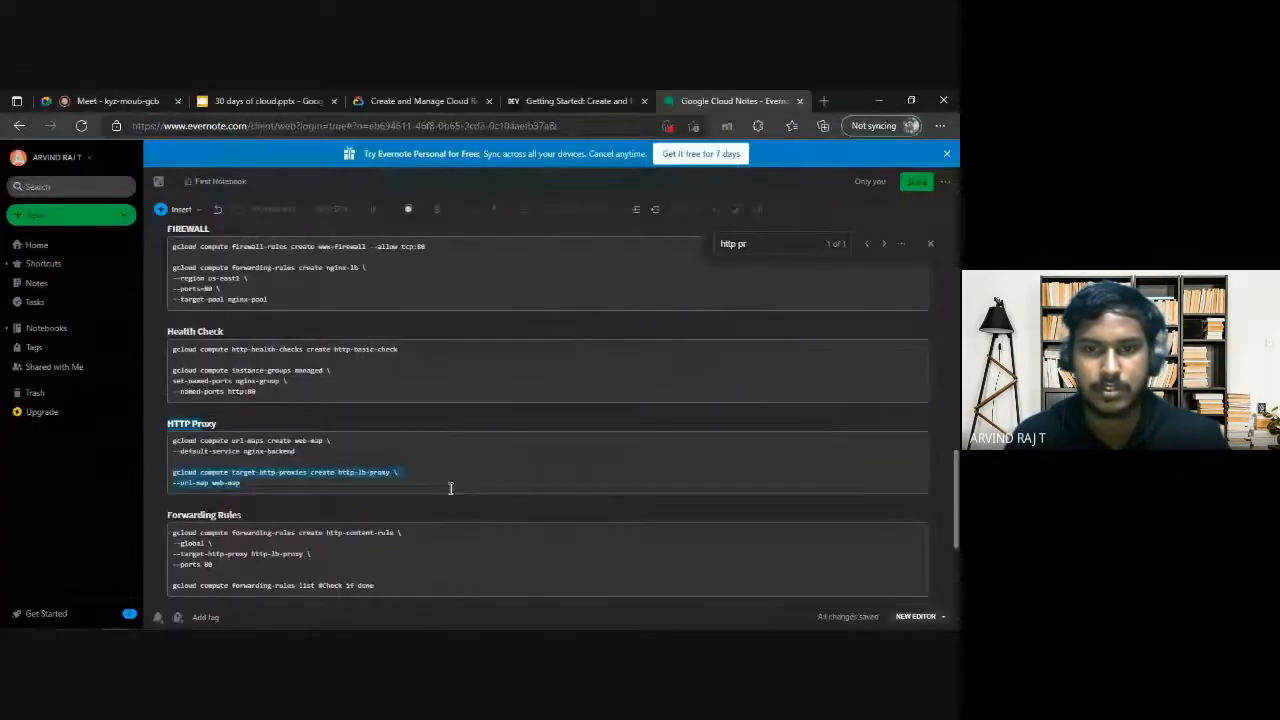
{"action": "left_click", "coordinate": [400, 473]}
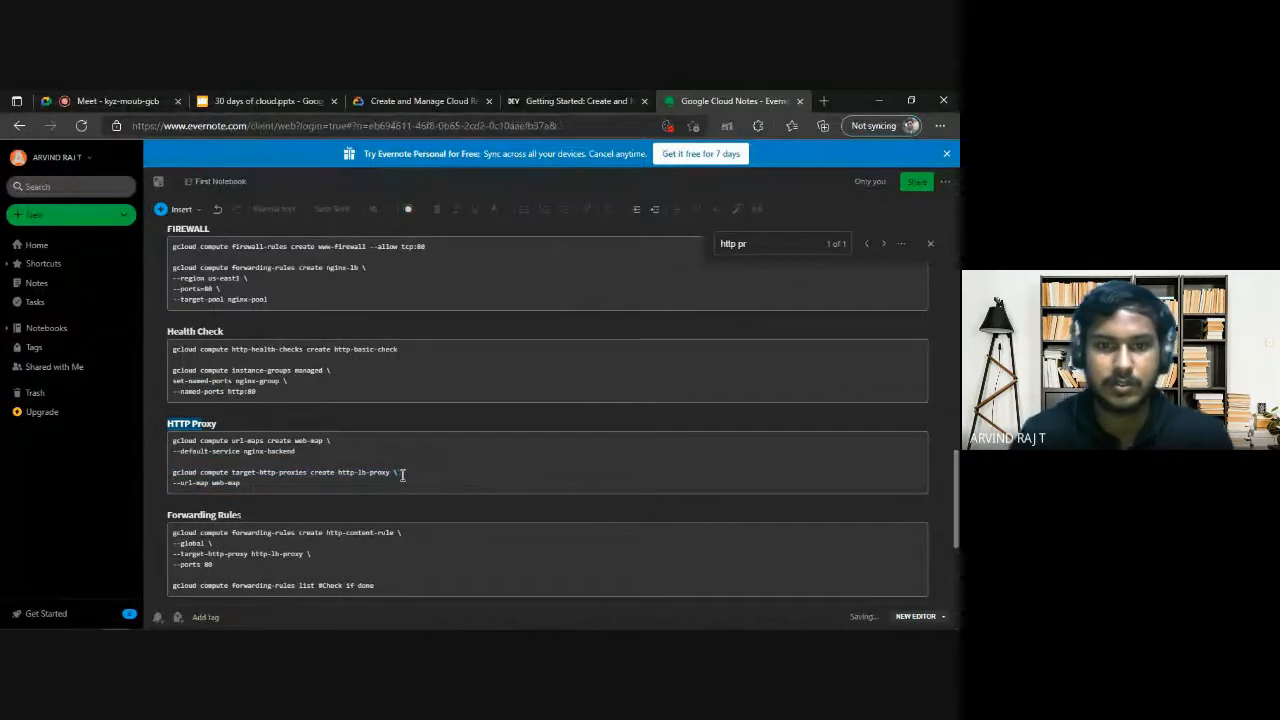
{"action": "left_click_drag", "start_coordinate": [172, 472], "coordinate": [241, 484]}
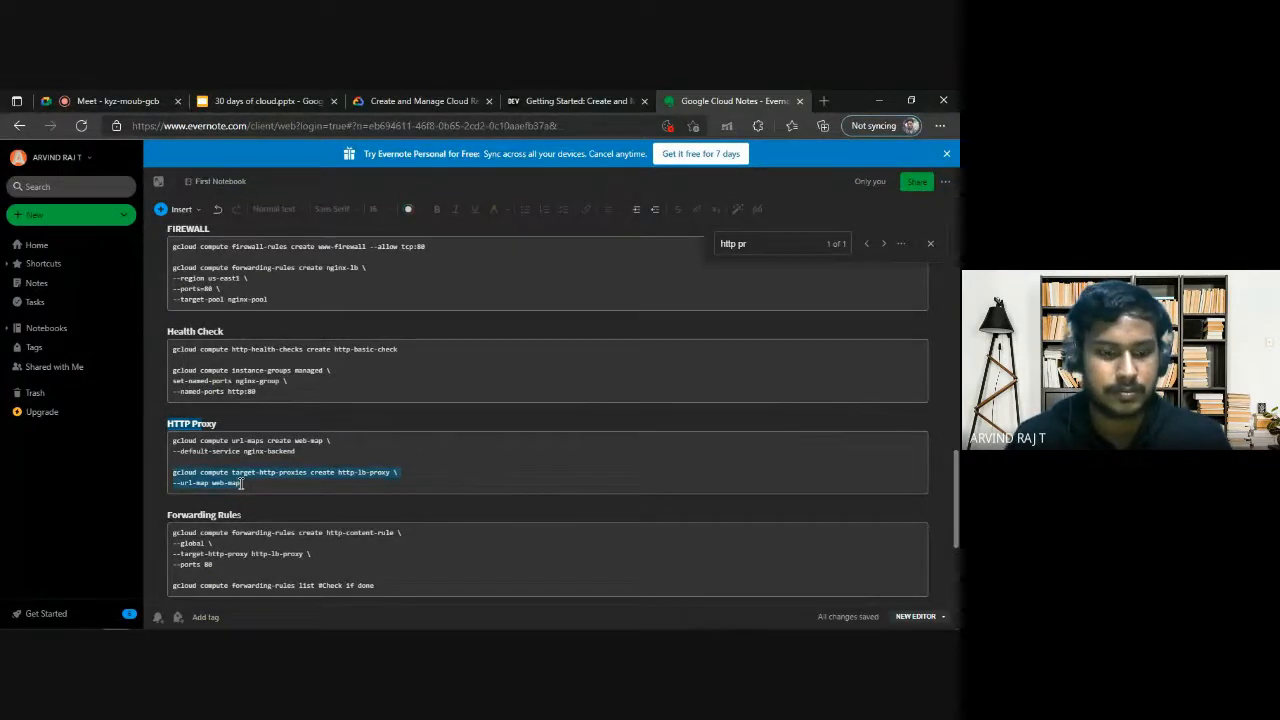
{"action": "key", "text": "alt+Tab"}
{"action": "type", "text": "gcloud compute target-http-proxies create http-lb-proxy \\ --url-map web-map"}
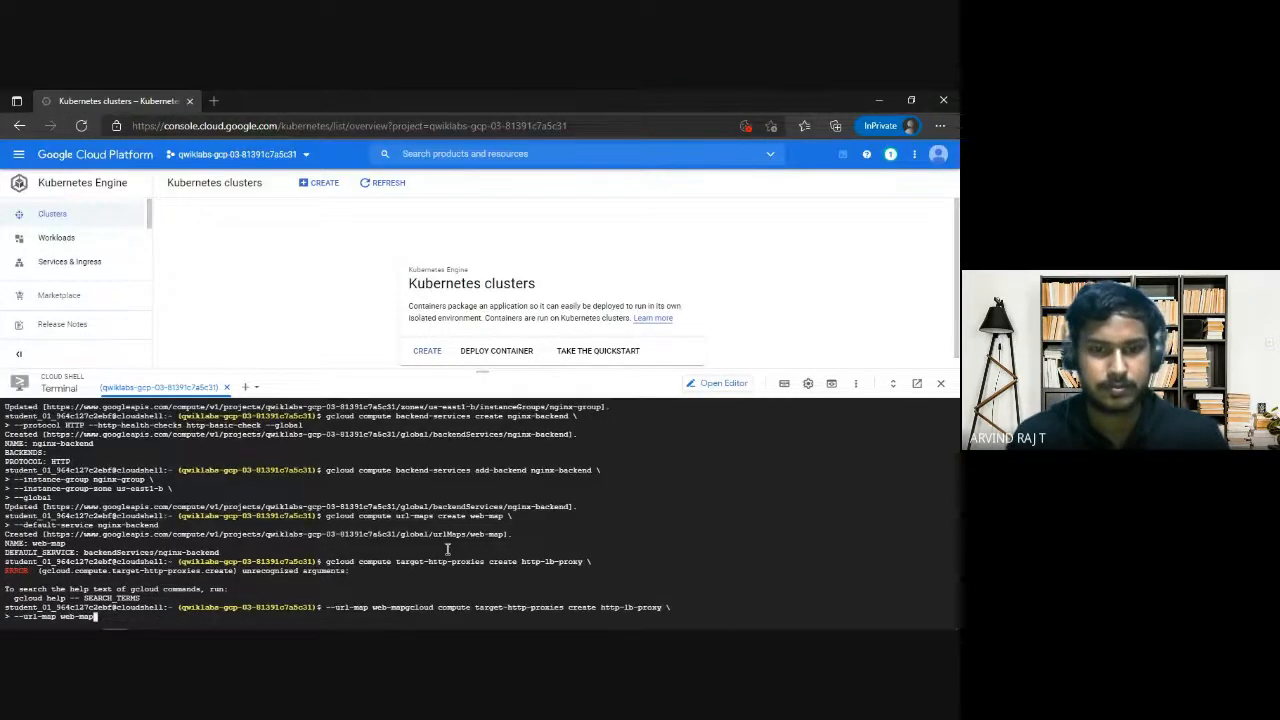
{"action": "key", "text": "Return"}
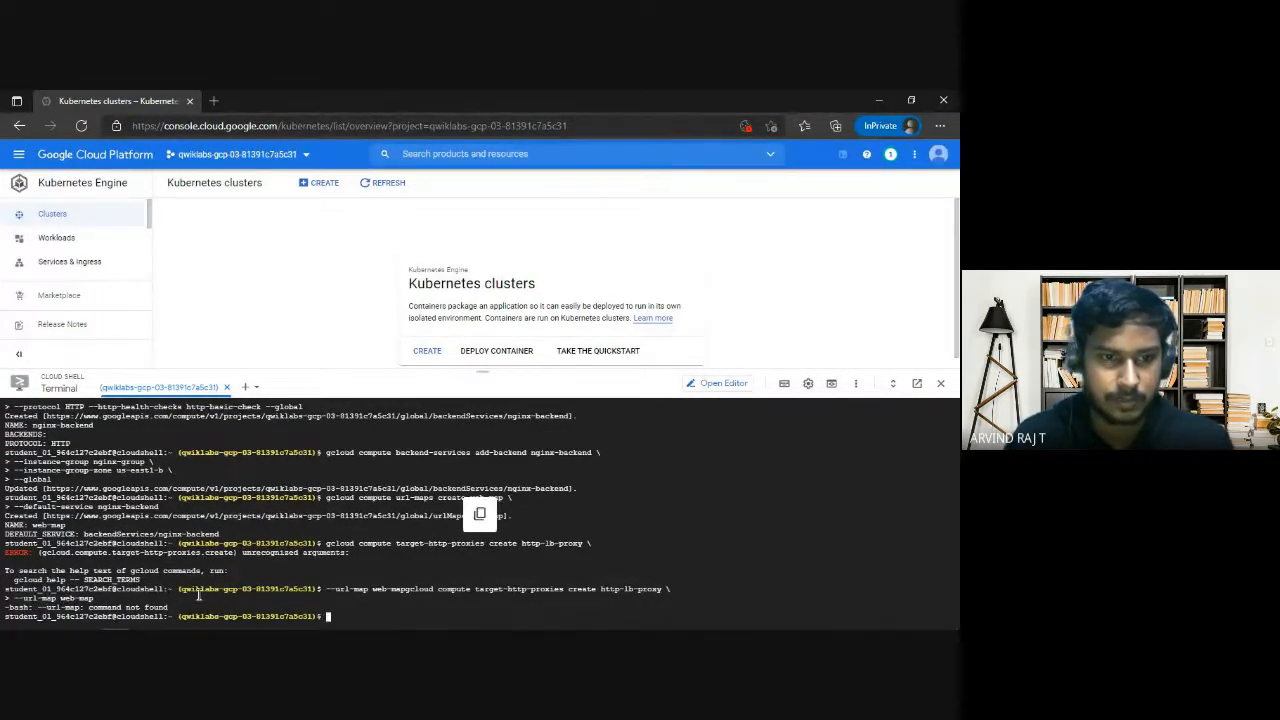
Compare the notes' target-http-proxies create command with section 7 of the DEV article on the URL map and target HTTP proxy.
{"action": "key", "text": "alt+Tab"}
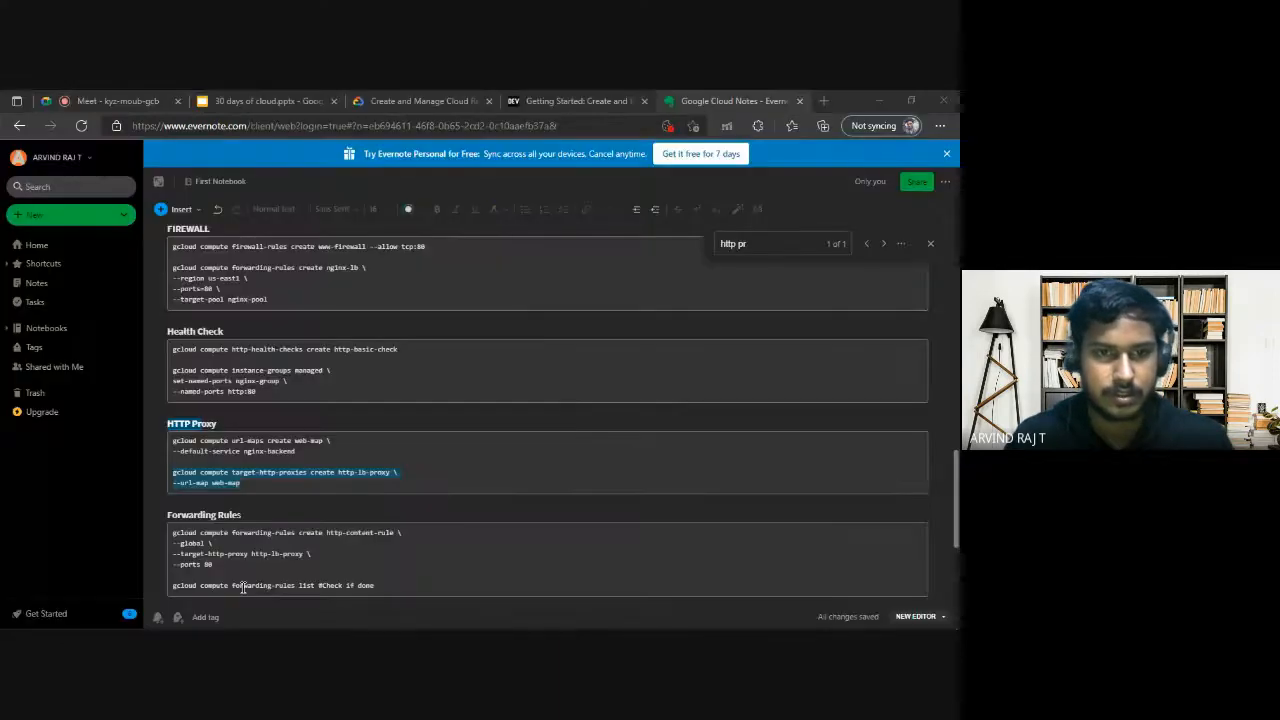
{"action": "left_click", "coordinate": [250, 483]}
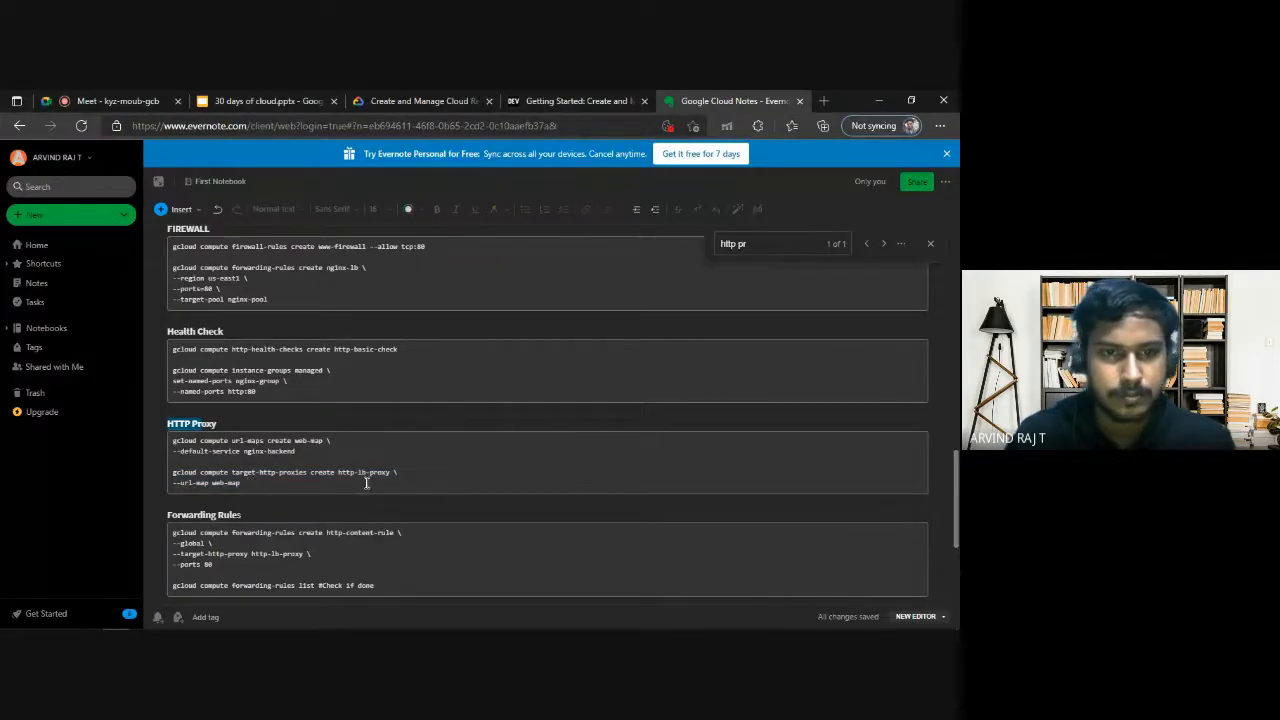
{"action": "left_click_drag", "start_coordinate": [339, 472], "coordinate": [375, 473]}
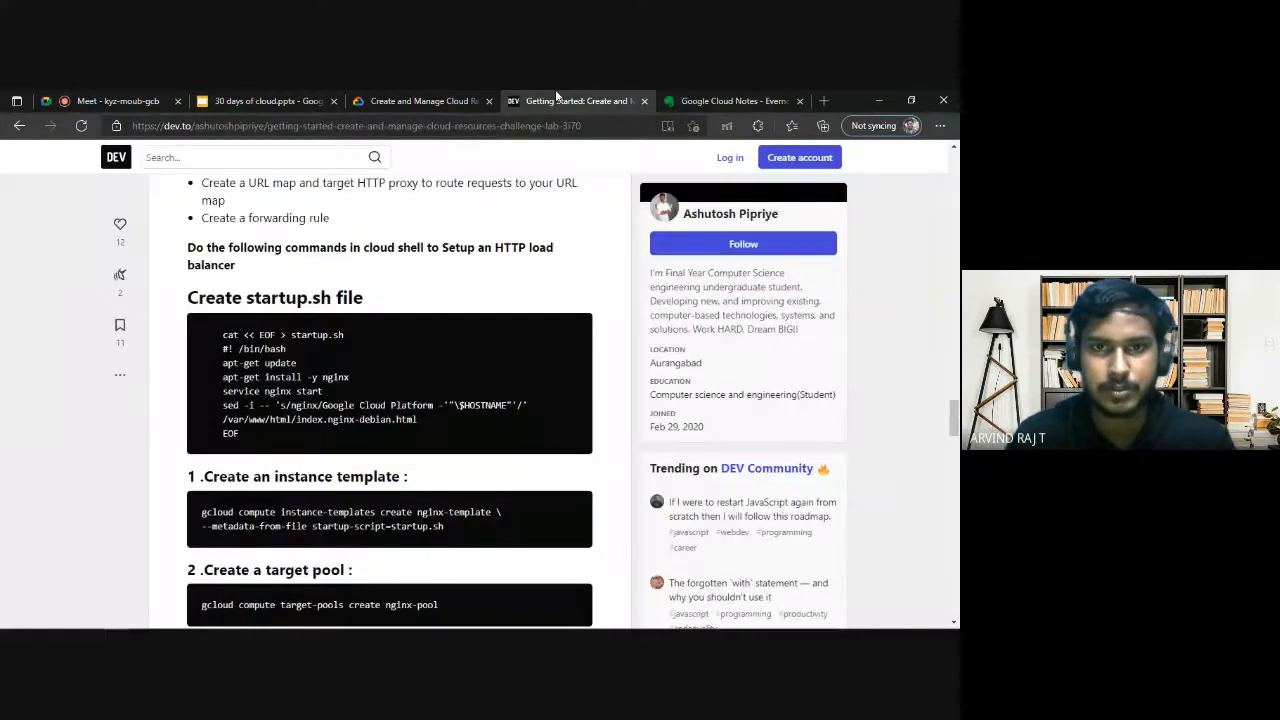
{"action": "left_click", "coordinate": [555, 95]}
{"action": "scroll", "coordinate": [421, 537], "scroll_direction": "down", "scroll_amount": 5}
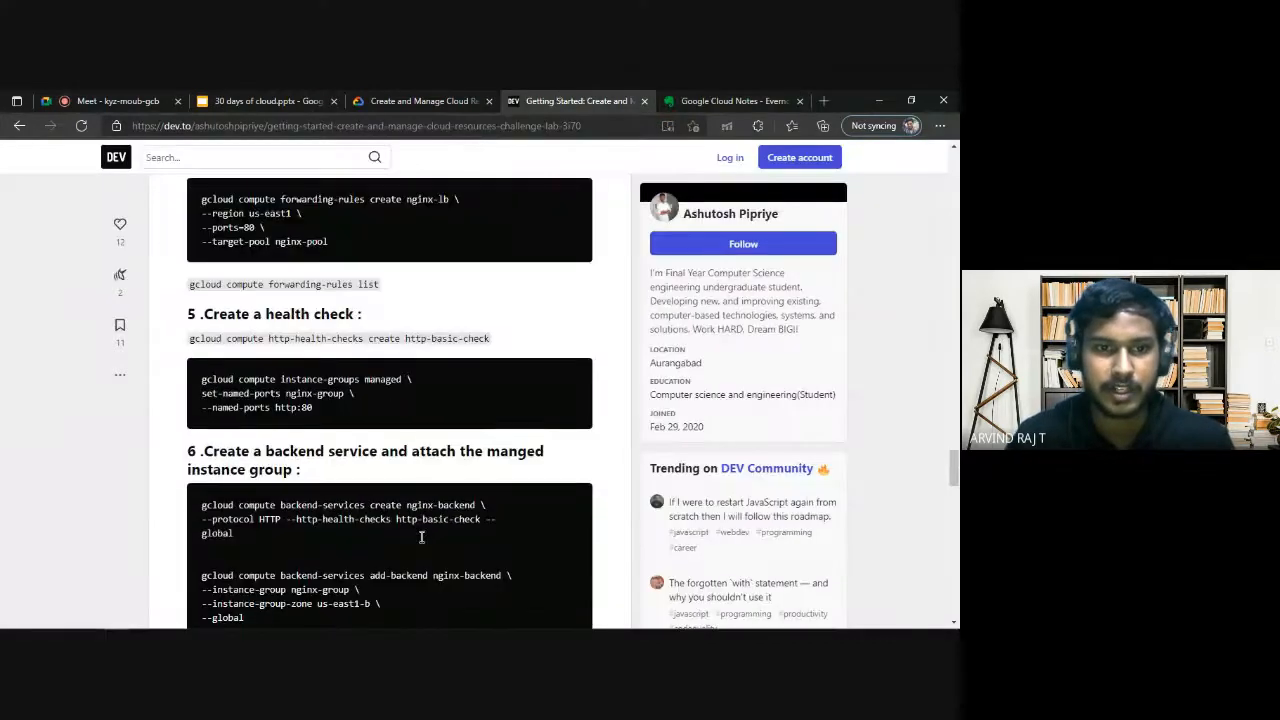
{"action": "scroll", "coordinate": [421, 537], "scroll_direction": "down", "scroll_amount": 5}
{"action": "scroll", "coordinate": [421, 540], "scroll_direction": "up", "scroll_amount": 2}
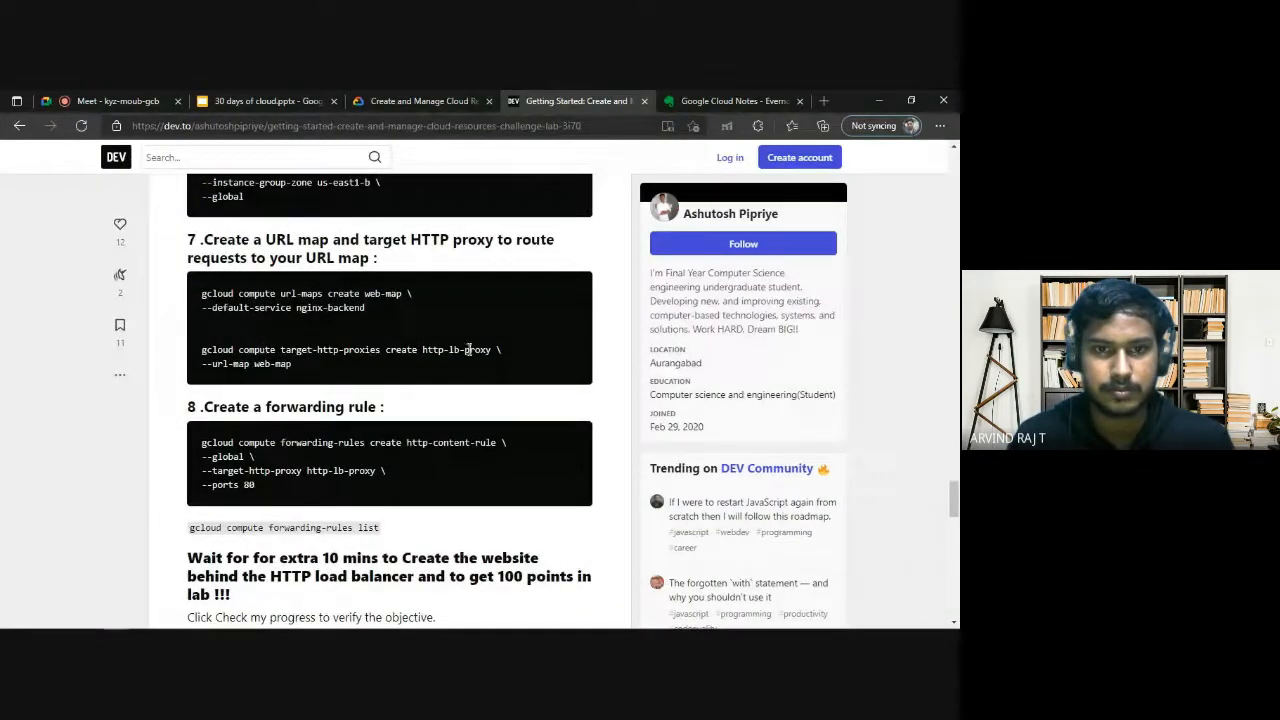
{"action": "left_click", "coordinate": [710, 92]}
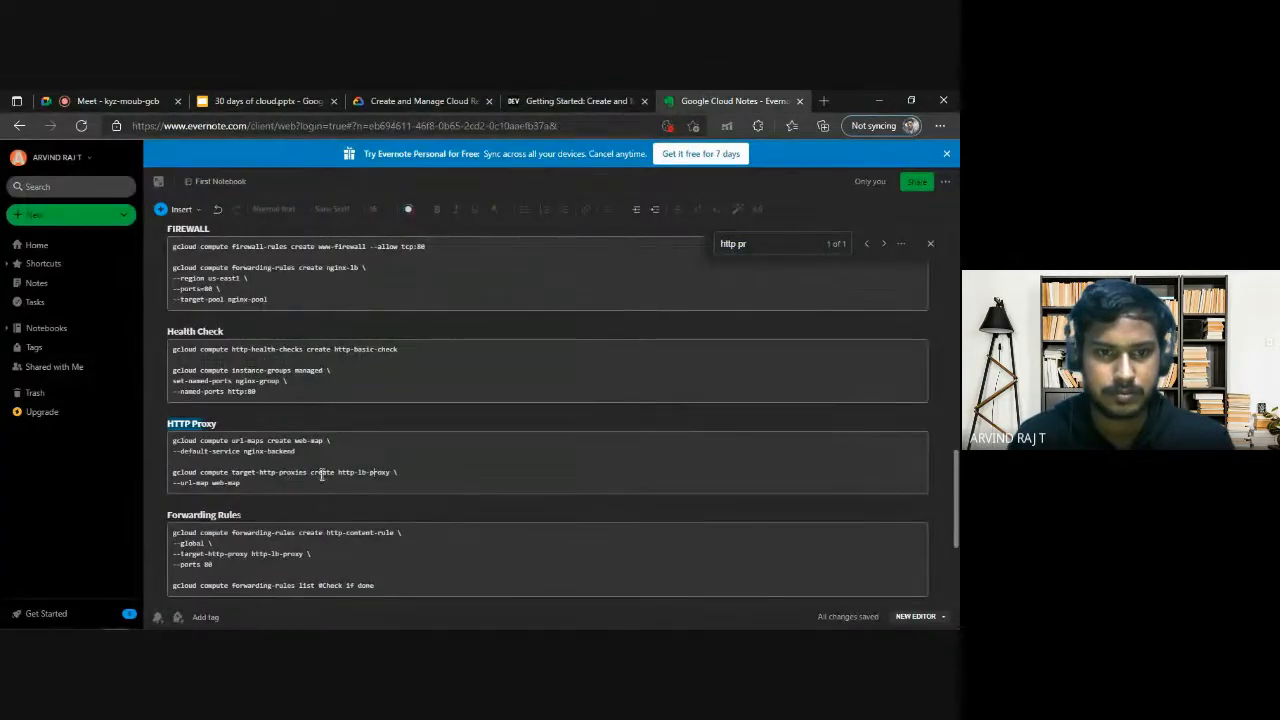
{"action": "left_click", "coordinate": [598, 98]}
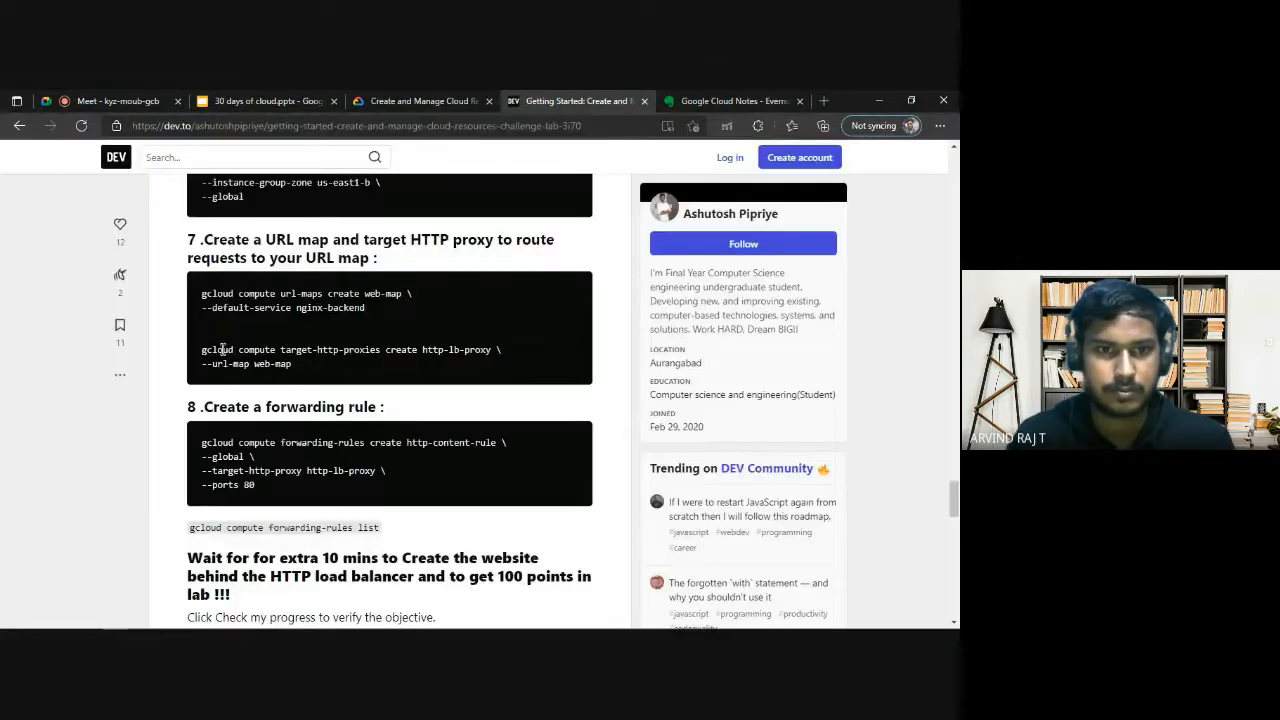
Copy the target-http-proxies create command from the DEV article and run it in Cloud Shell for http-lb-proxy with URL map web-map.
{"action": "left_click_drag", "start_coordinate": [201, 354], "coordinate": [307, 366]}
{"action": "key", "text": "ctrl+c"}
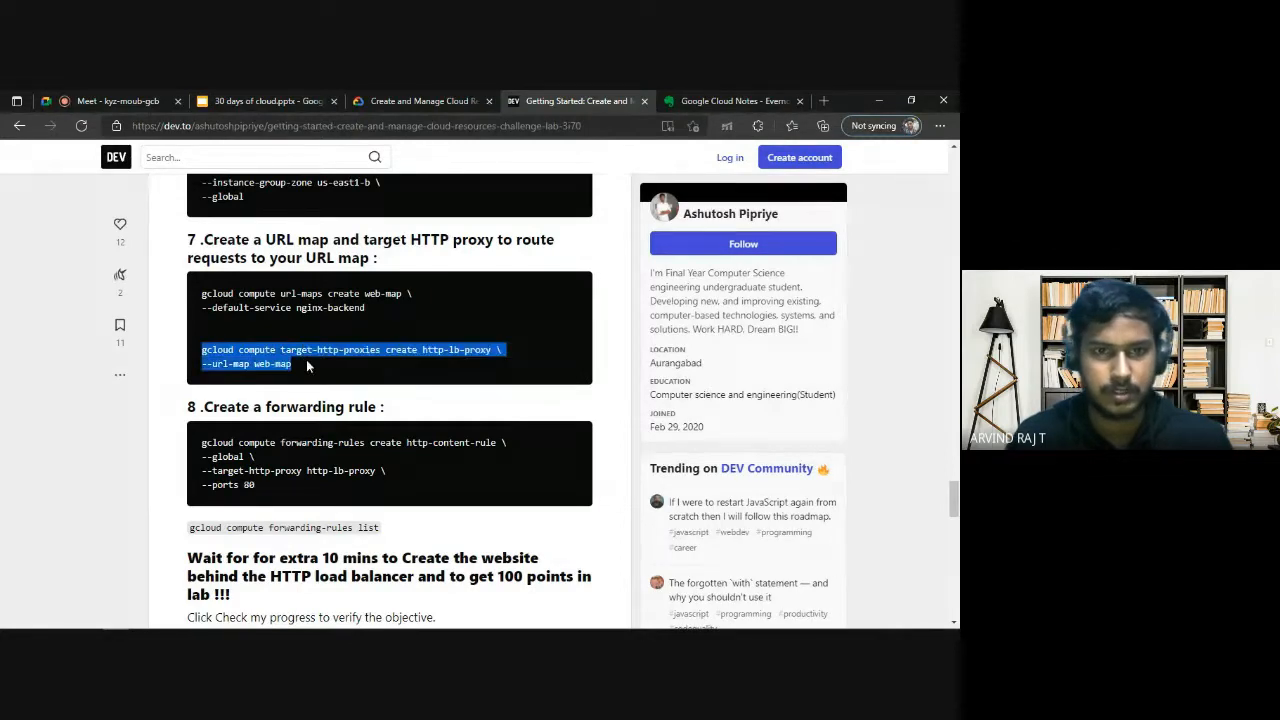
{"action": "key", "text": "alt+Tab"}
{"action": "key", "text": "ctrl+v"}
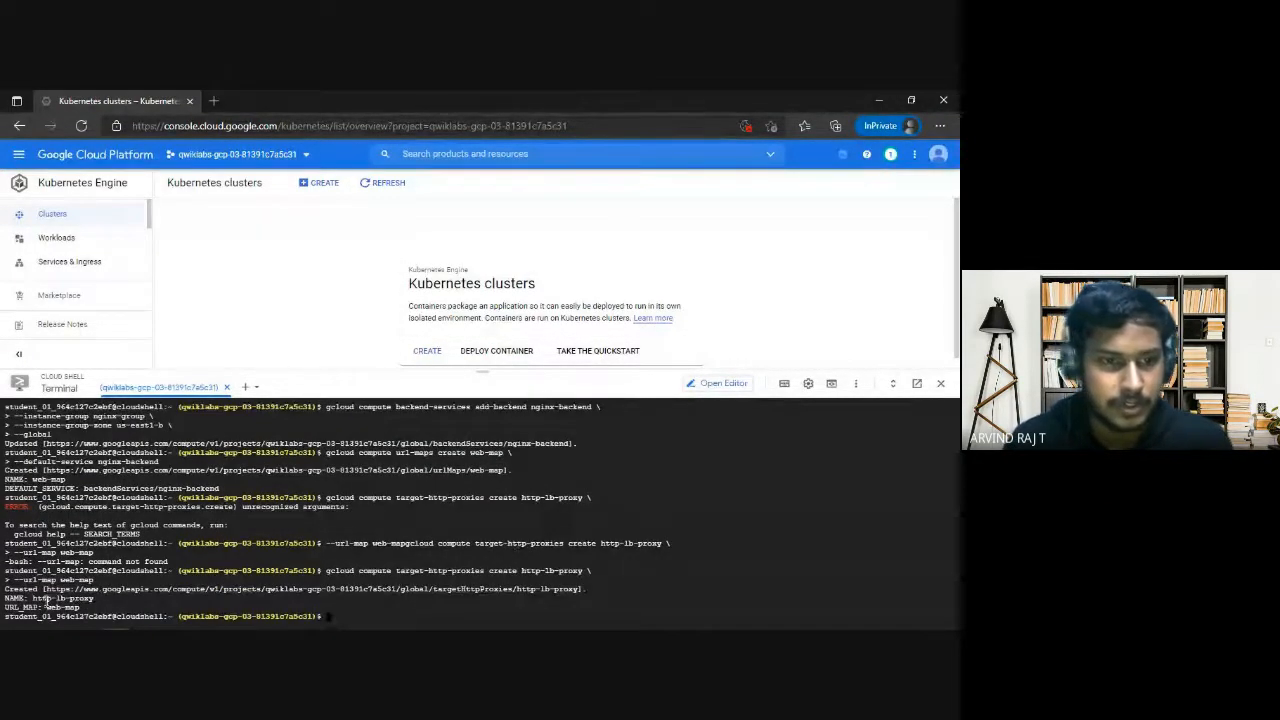
{"action": "left_click_drag", "start_coordinate": [46, 605], "coordinate": [88, 605]}
{"action": "key", "text": "ctrl+c"}
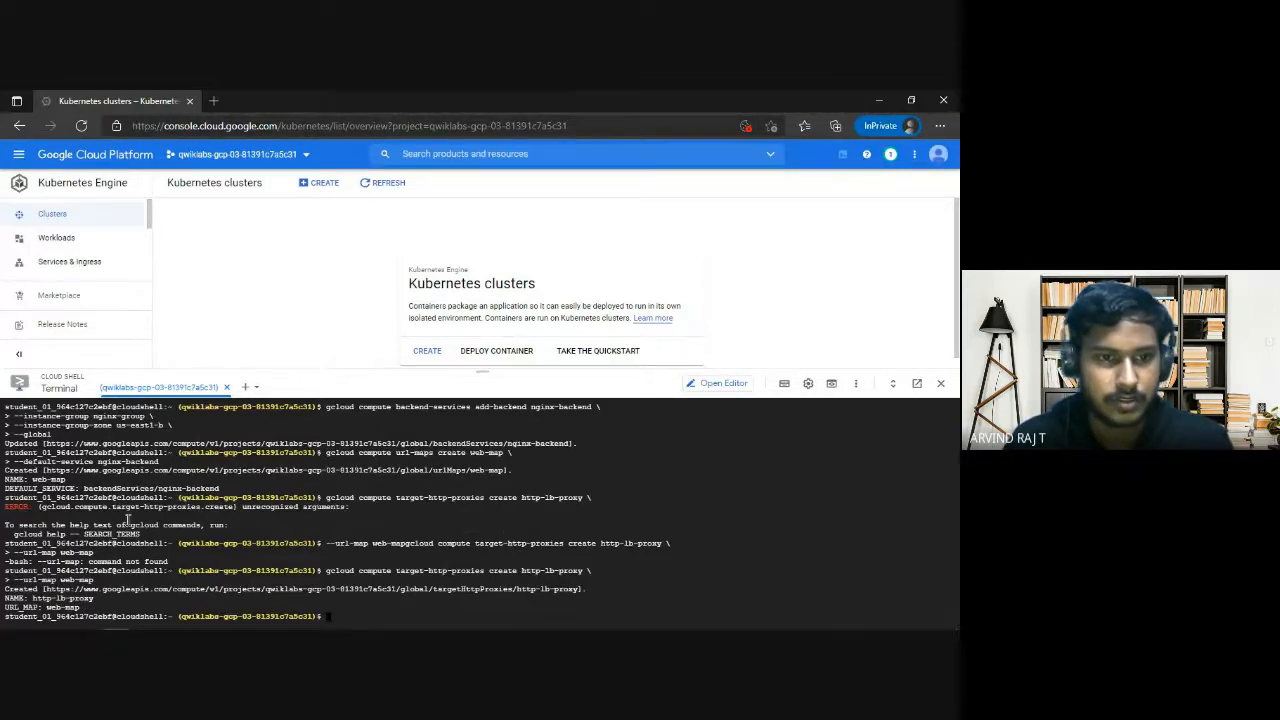
Check the next item on the lab's Task 3 checklist and search the notes for "forwardin" to locate the forwarding rule commands.
{"action": "key", "text": "alt+Tab"}
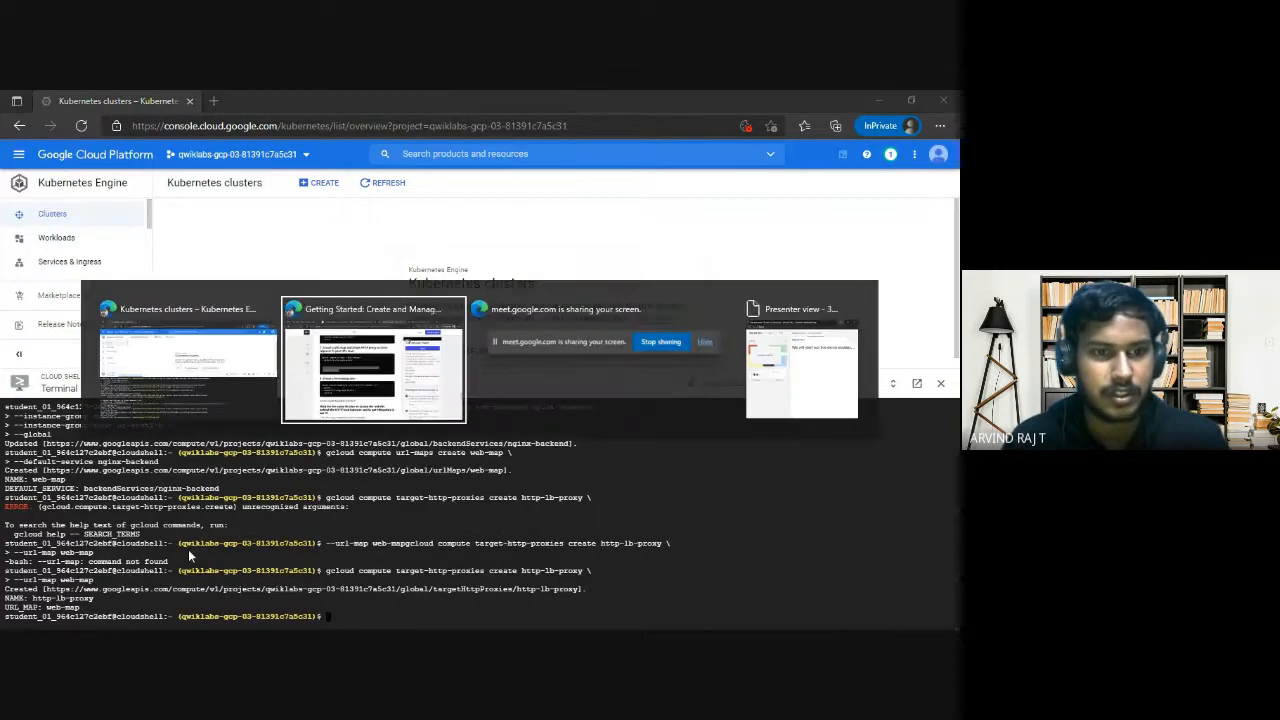
{"action": "left_click", "coordinate": [715, 100]}
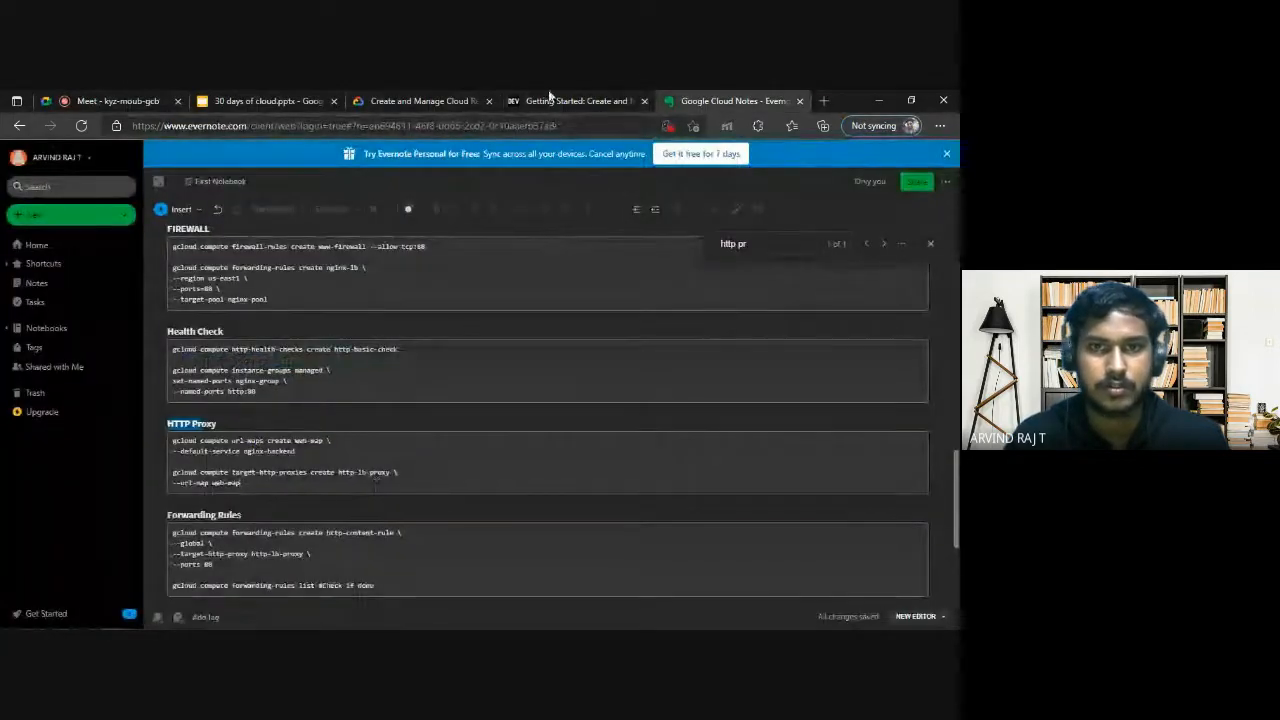
{"action": "left_click", "coordinate": [420, 100]}
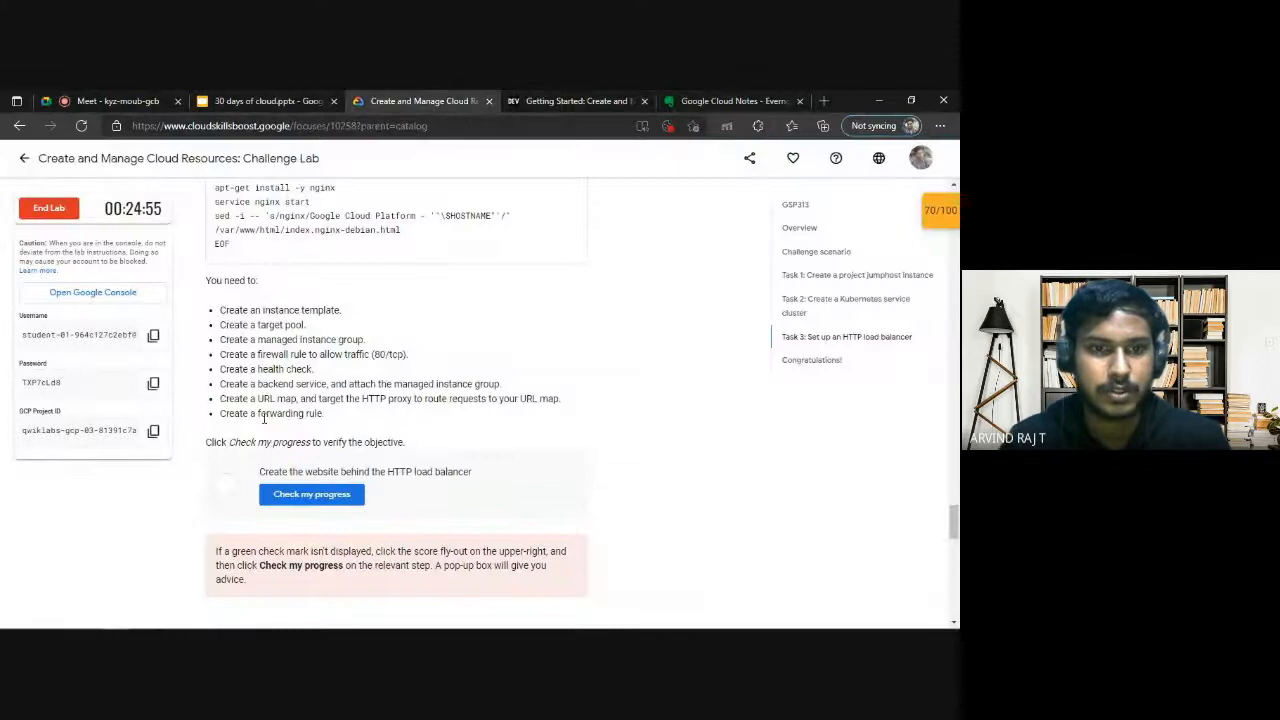
{"action": "left_click", "coordinate": [735, 100]}
{"action": "scroll", "coordinate": [523, 311], "scroll_direction": "up", "scroll_amount": 2}
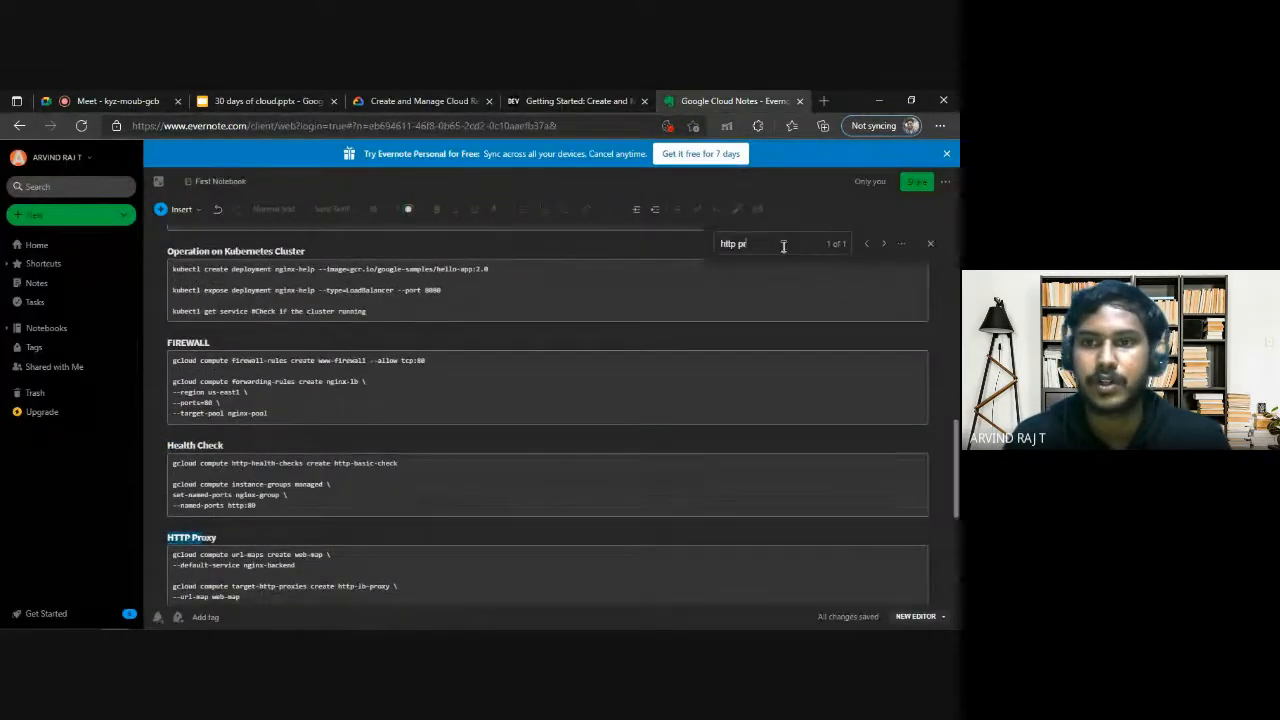
{"action": "key", "text": "ctrl+a"}
{"action": "type", "text": "forwa"}
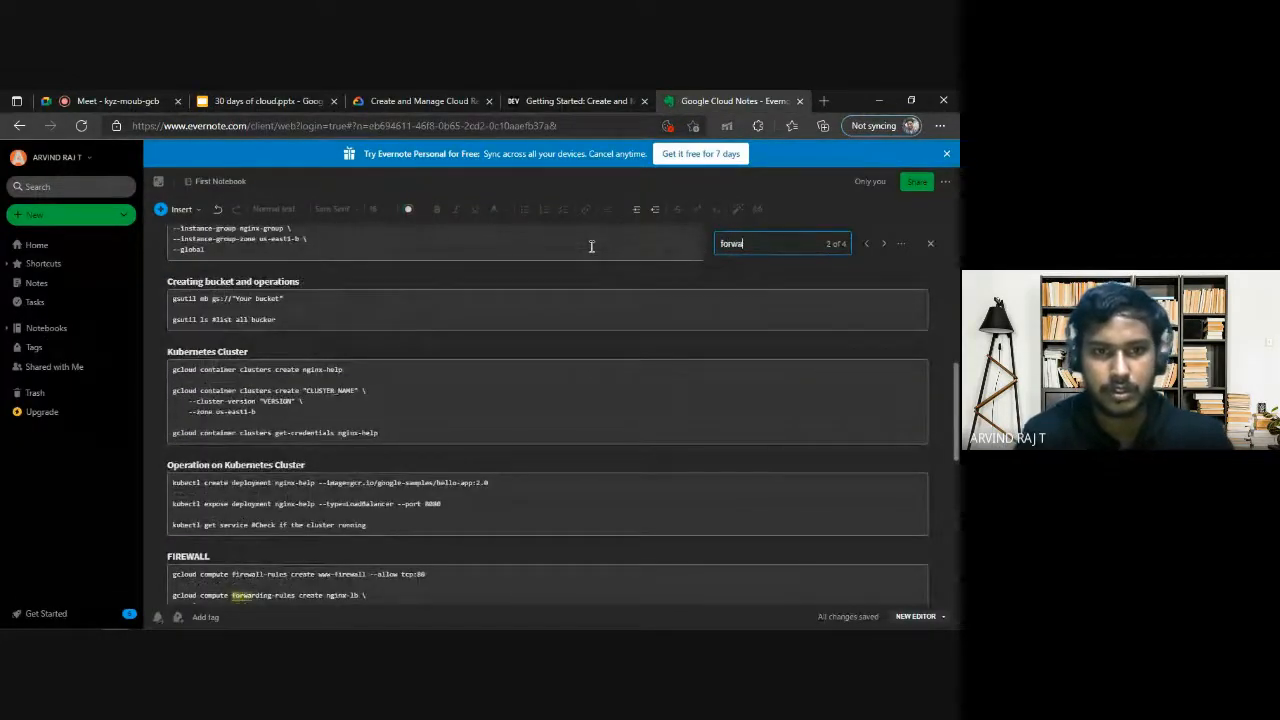
{"action": "scroll", "coordinate": [320, 420], "scroll_direction": "down", "scroll_amount": 3}
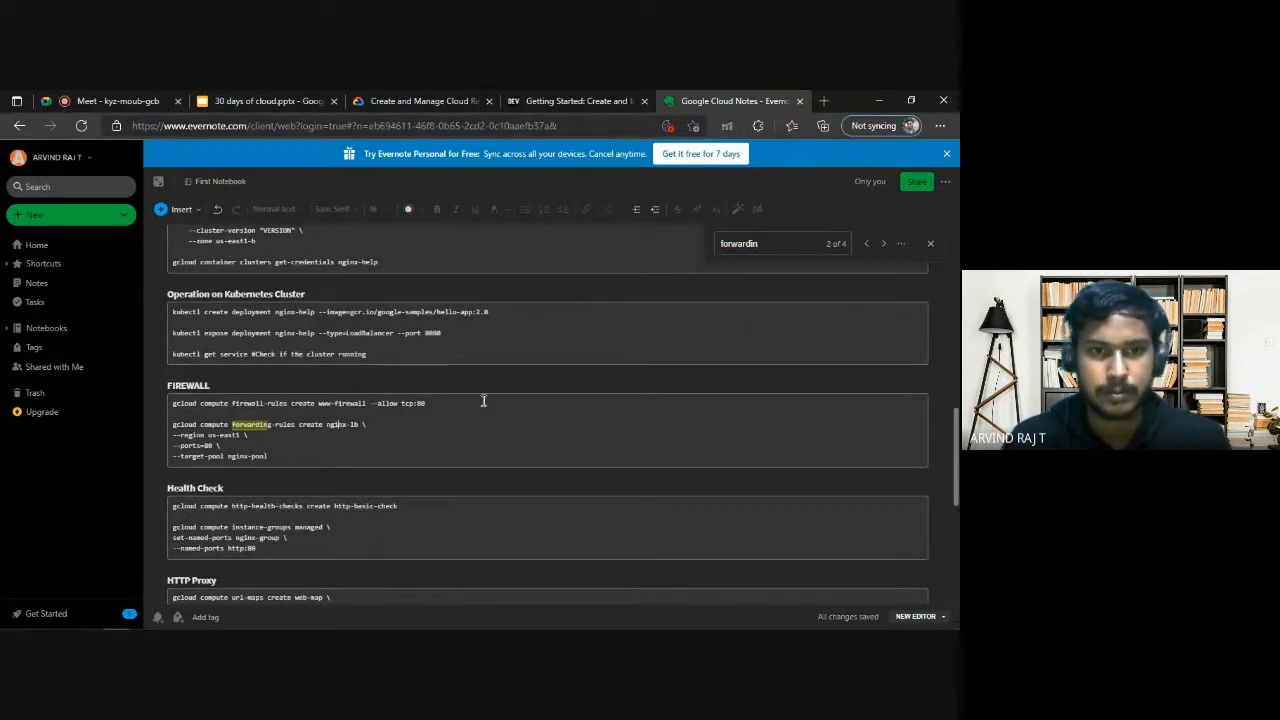
Compare the lab's forwarding rule requirement with the notes' forwarding-rules command under FIREWALL and the earlier Cloud Shell output.
{"action": "left_click", "coordinate": [385, 101]}
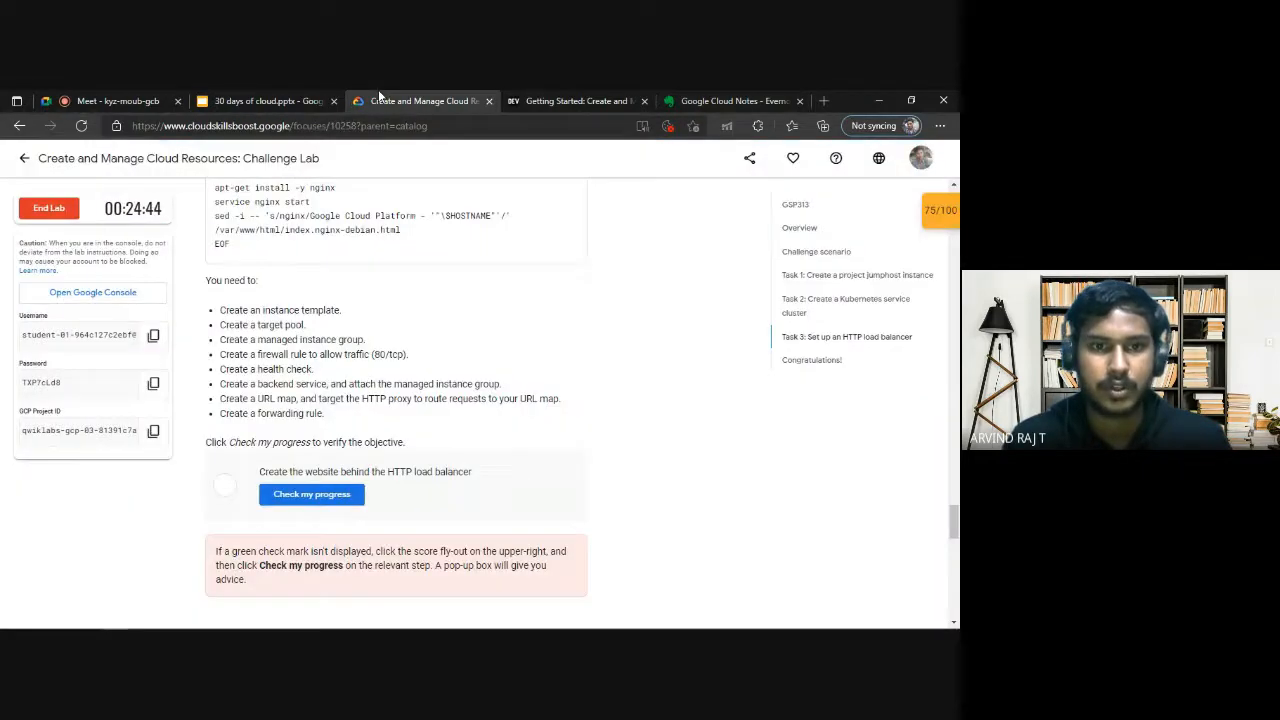
{"action": "mouse_move", "coordinate": [337, 415]}
{"action": "left_mouse_down"}
{"action": "mouse_move", "coordinate": [260, 413]}
{"action": "mouse_move", "coordinate": [343, 427]}
{"action": "left_mouse_up"}
{"action": "left_click", "coordinate": [735, 101]}
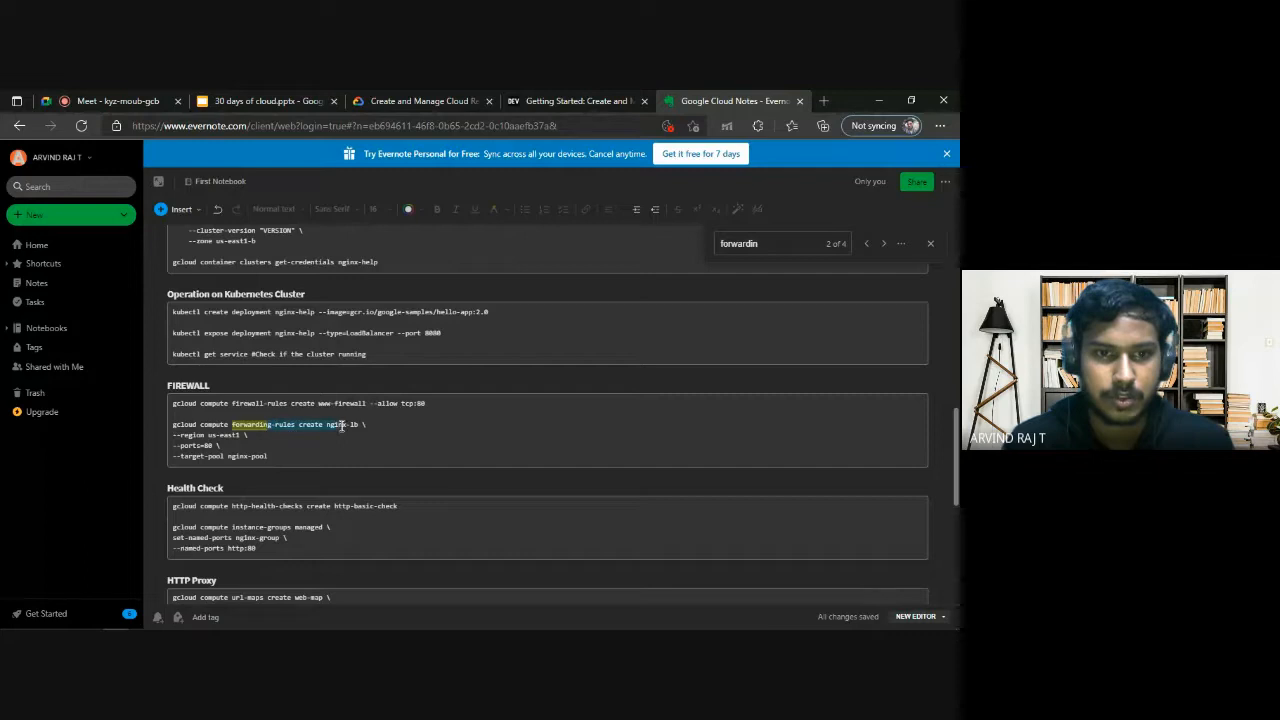
{"action": "left_click", "coordinate": [234, 447]}
{"action": "key", "text": "alt+Tab"}
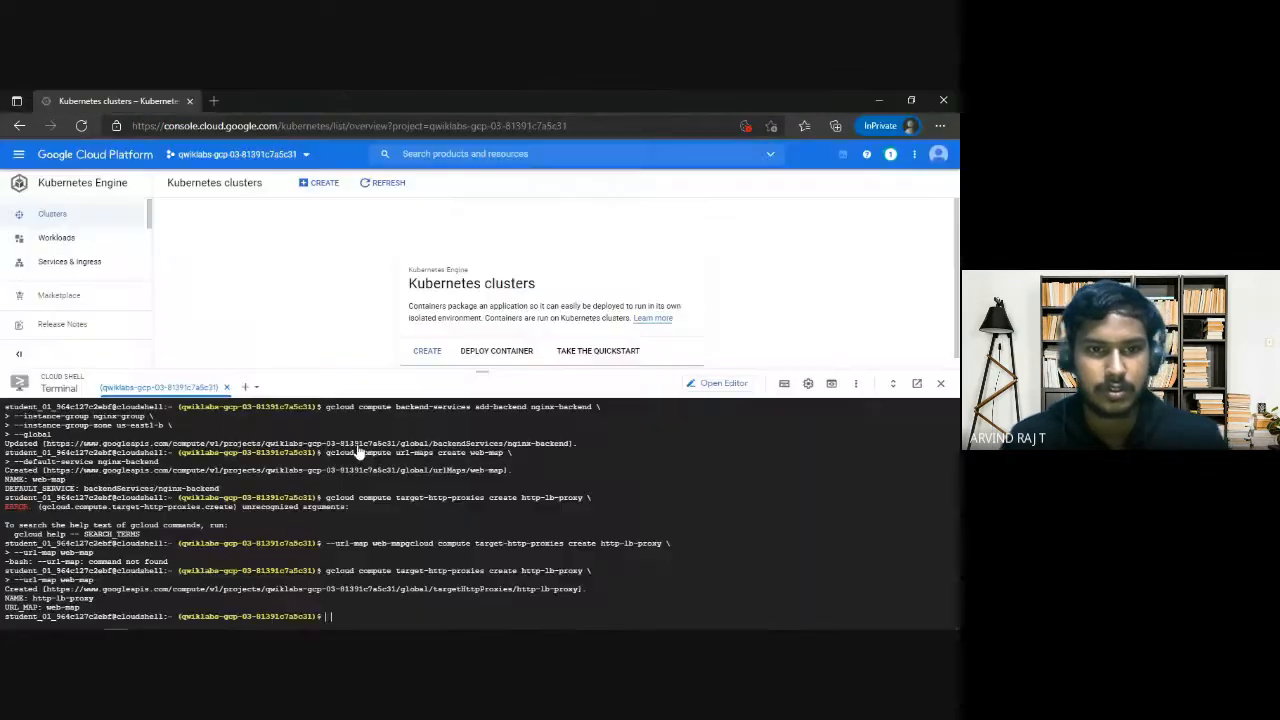
{"action": "scroll", "coordinate": [400, 500], "scroll_direction": "up", "scroll_amount": 10}
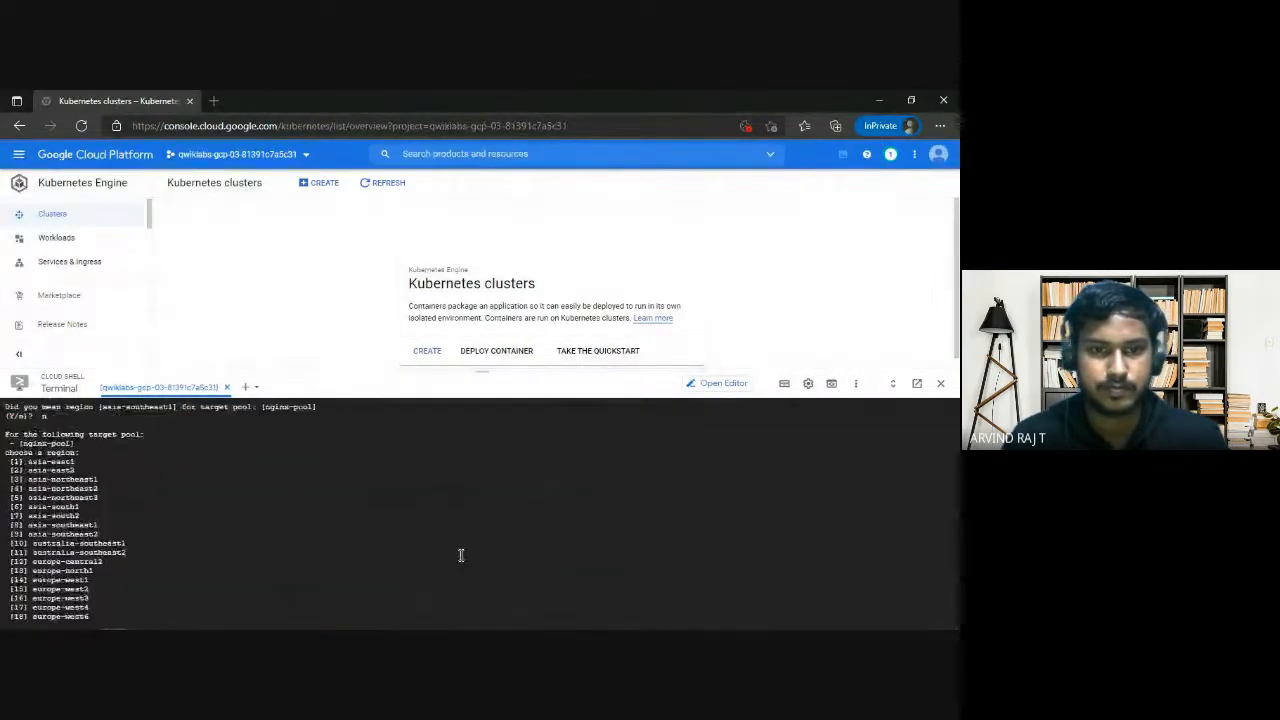
Check the lab progress for "Create the website behind the HTTP load balancer", read the feedback, and return to the notes.
{"action": "key", "text": "alt+Tab"}
{"action": "left_click", "coordinate": [400, 101]}
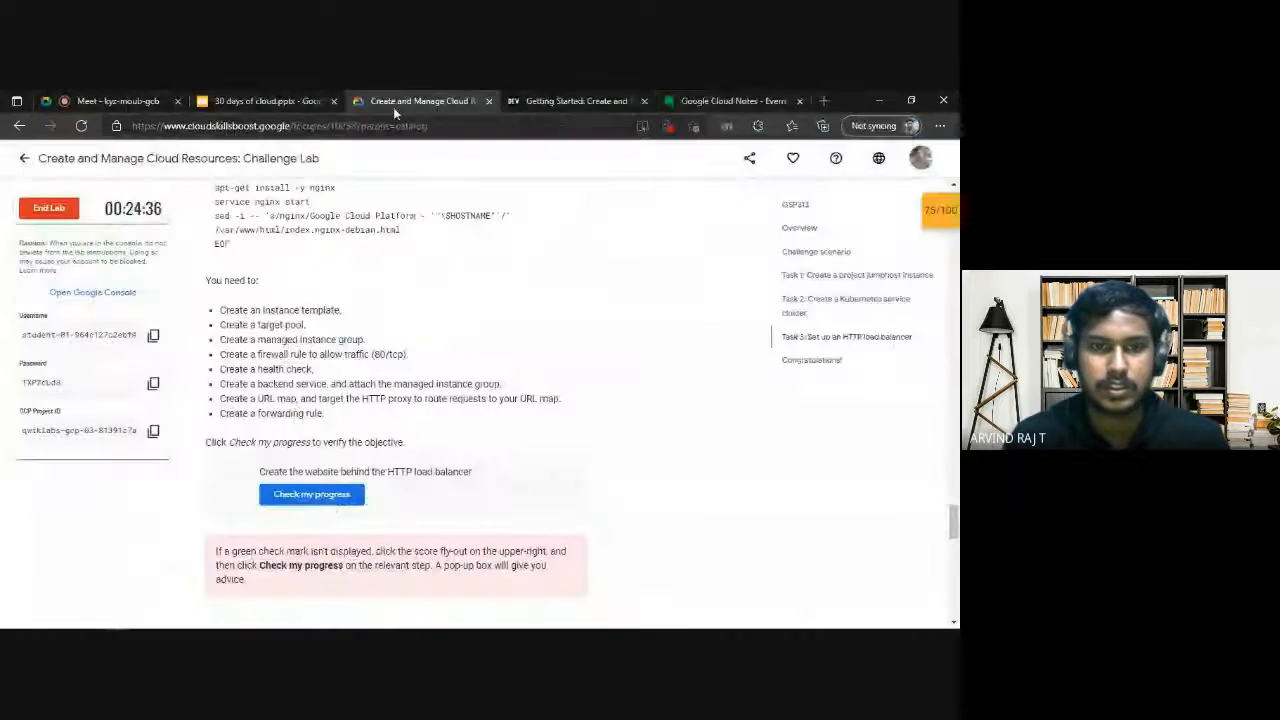
{"action": "left_click", "coordinate": [333, 508]}
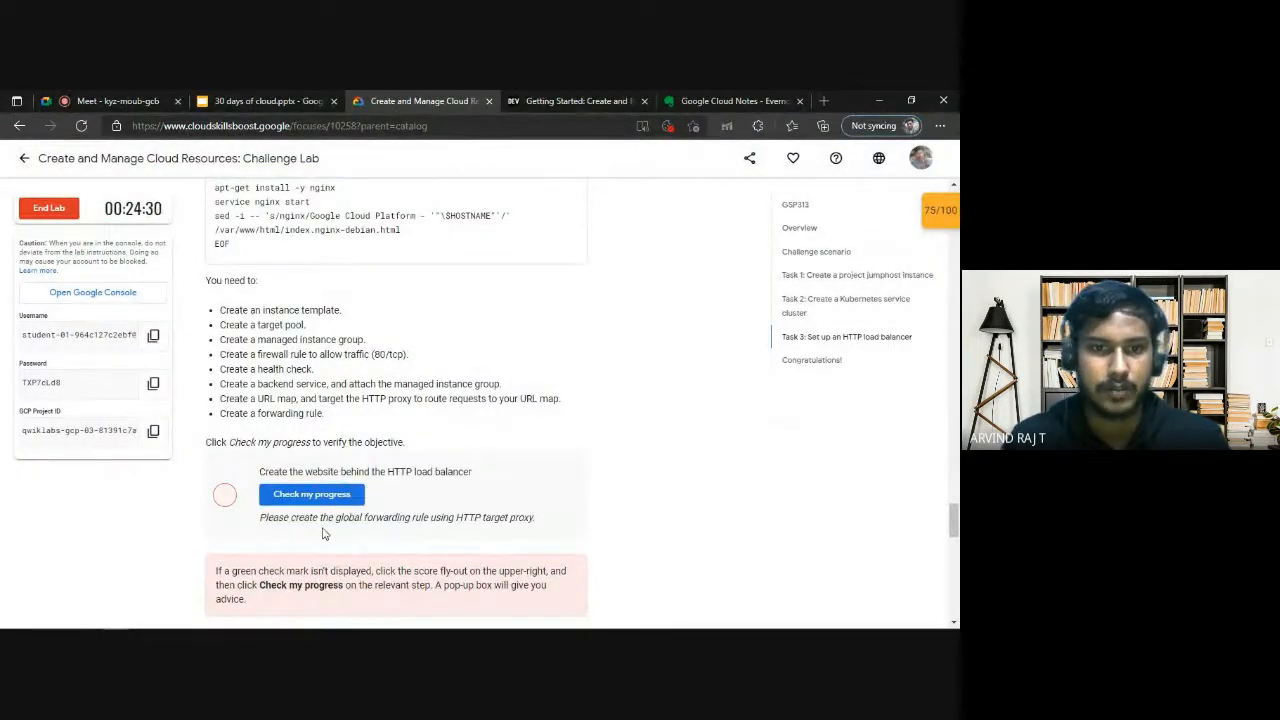
{"action": "left_click_drag", "start_coordinate": [338, 518], "coordinate": [530, 518]}
{"action": "left_click", "coordinate": [520, 290]}
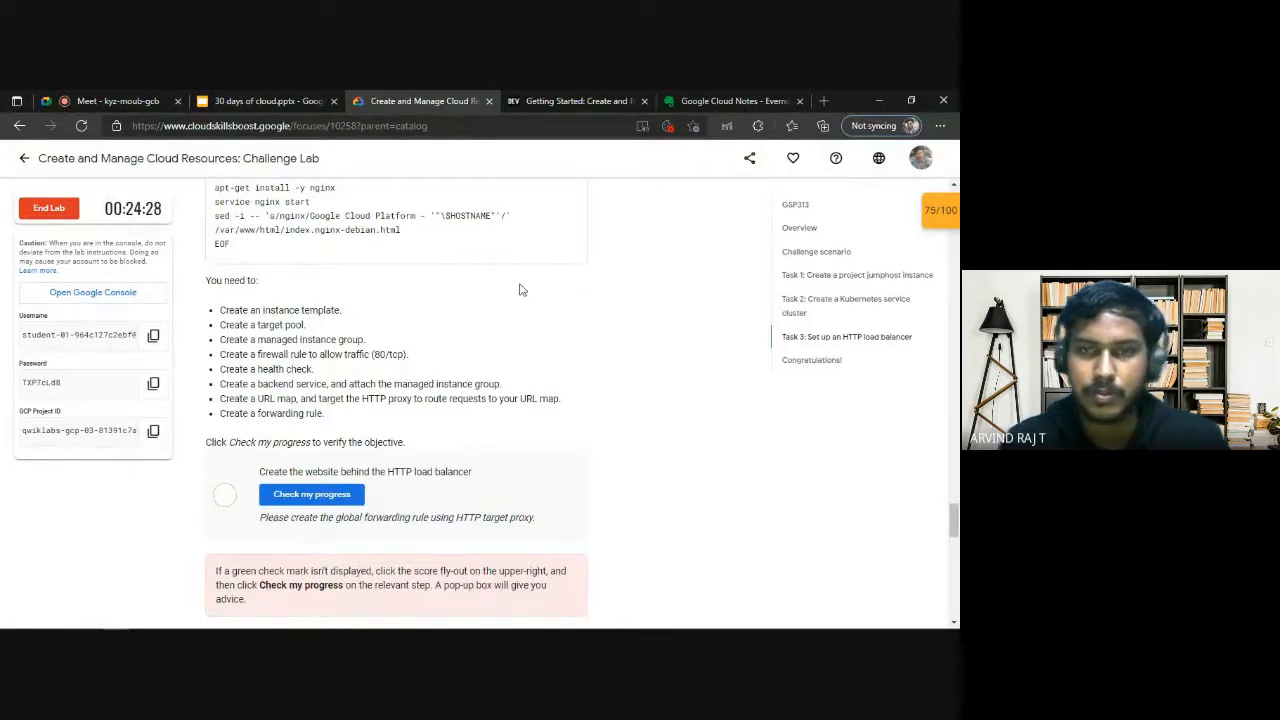
{"action": "left_click", "coordinate": [706, 97]}
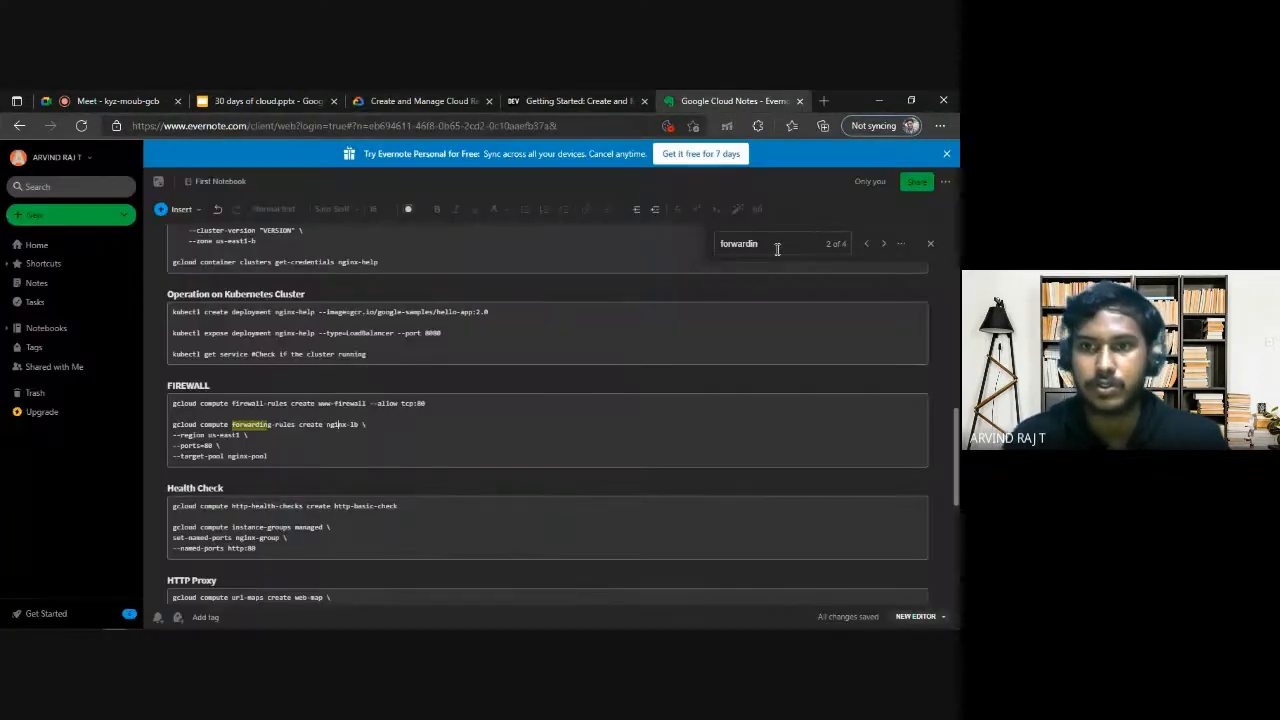
Go to the next "forwarding" match in the notes and copy the http-content-rule create command under Forwarding Rules.
{"action": "key", "text": "Return"}
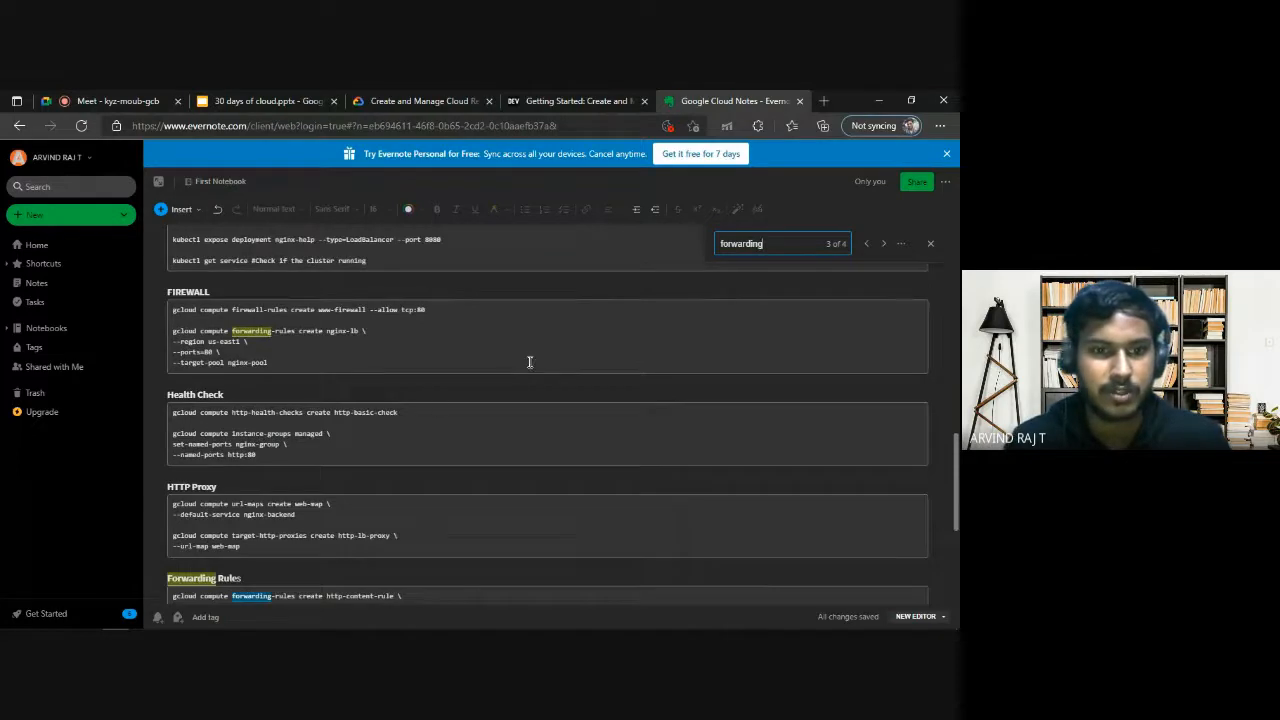
{"action": "scroll", "coordinate": [530, 362], "scroll_direction": "down", "scroll_amount": 3}
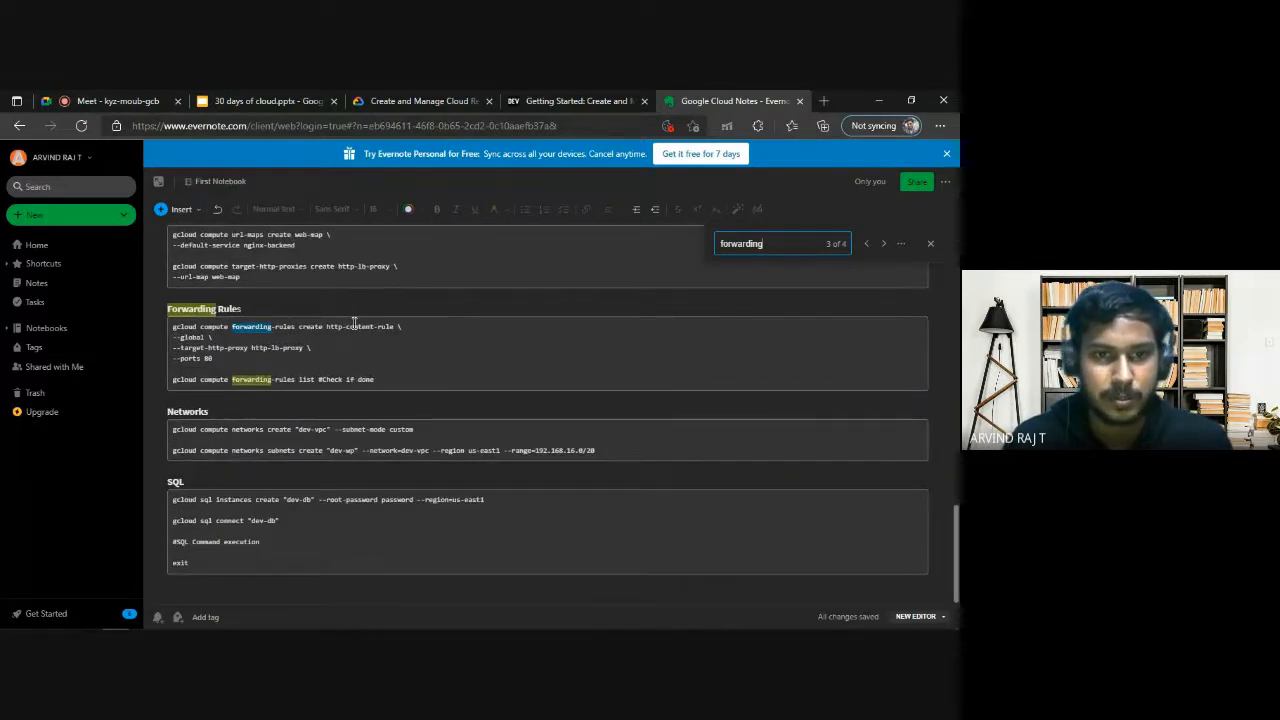
{"action": "left_click_drag", "start_coordinate": [222, 366], "coordinate": [165, 316]}
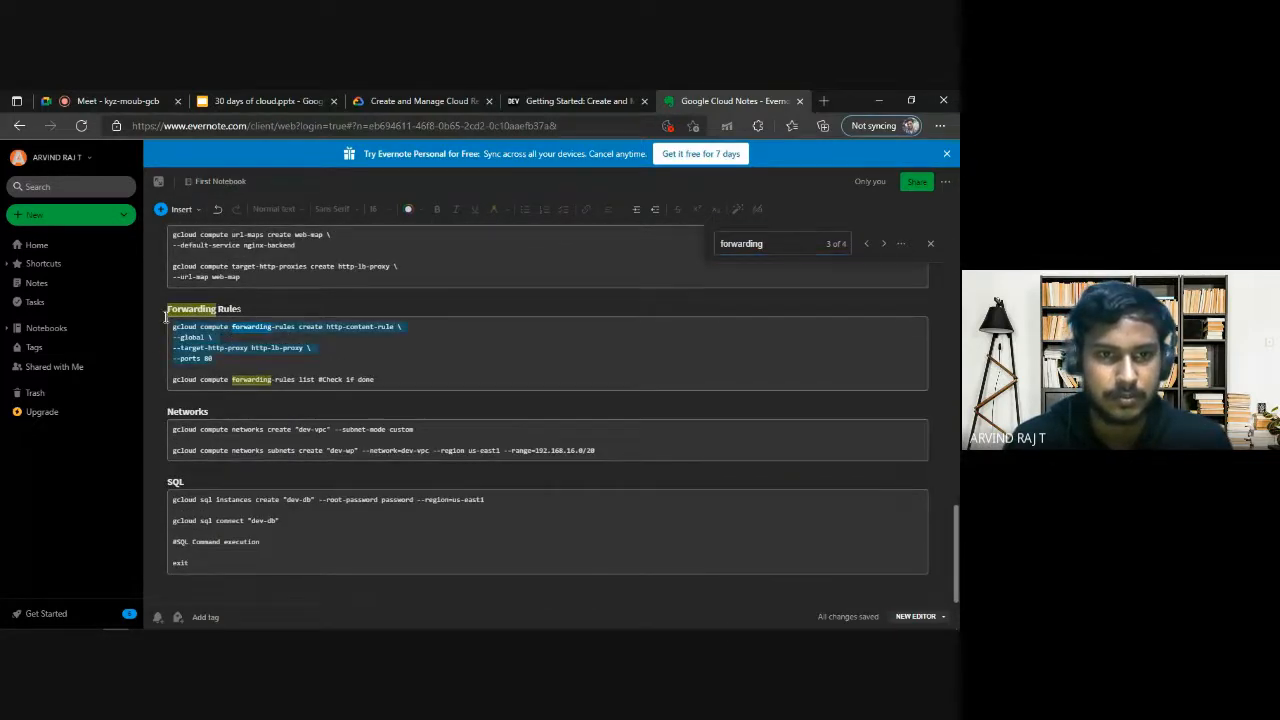
{"action": "left_click", "coordinate": [340, 357]}
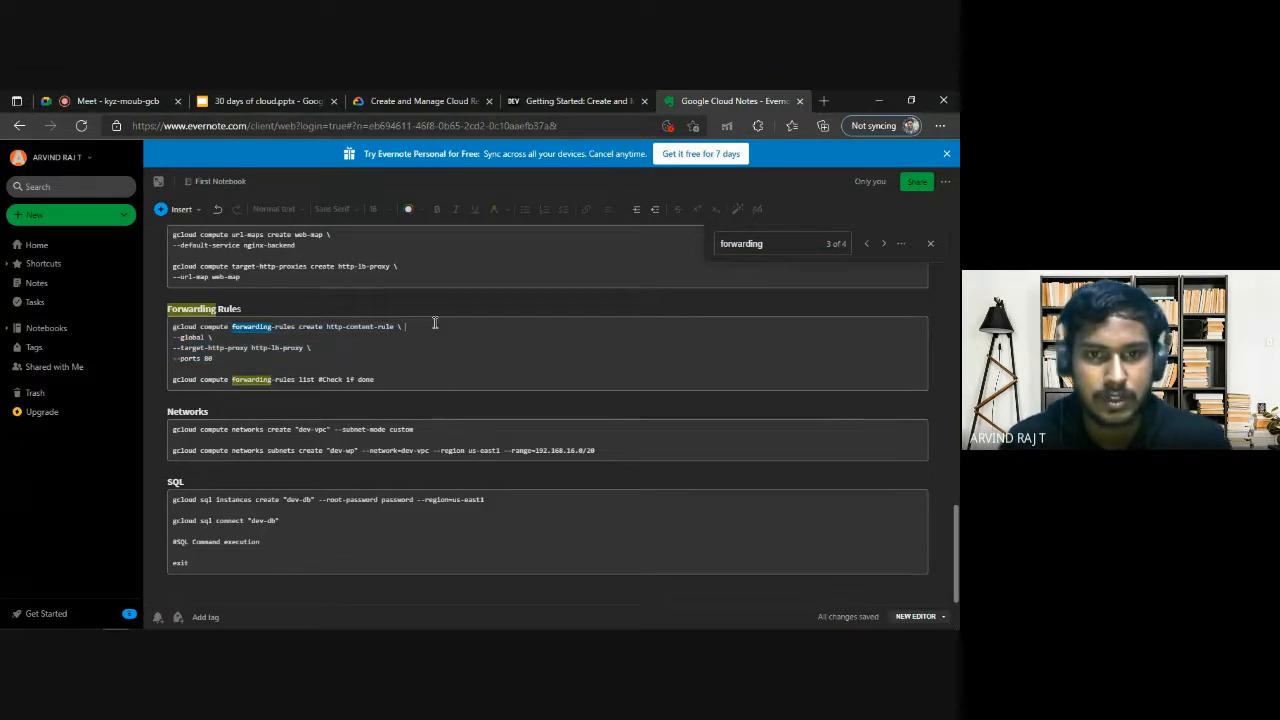
{"action": "left_click", "coordinate": [329, 346]}
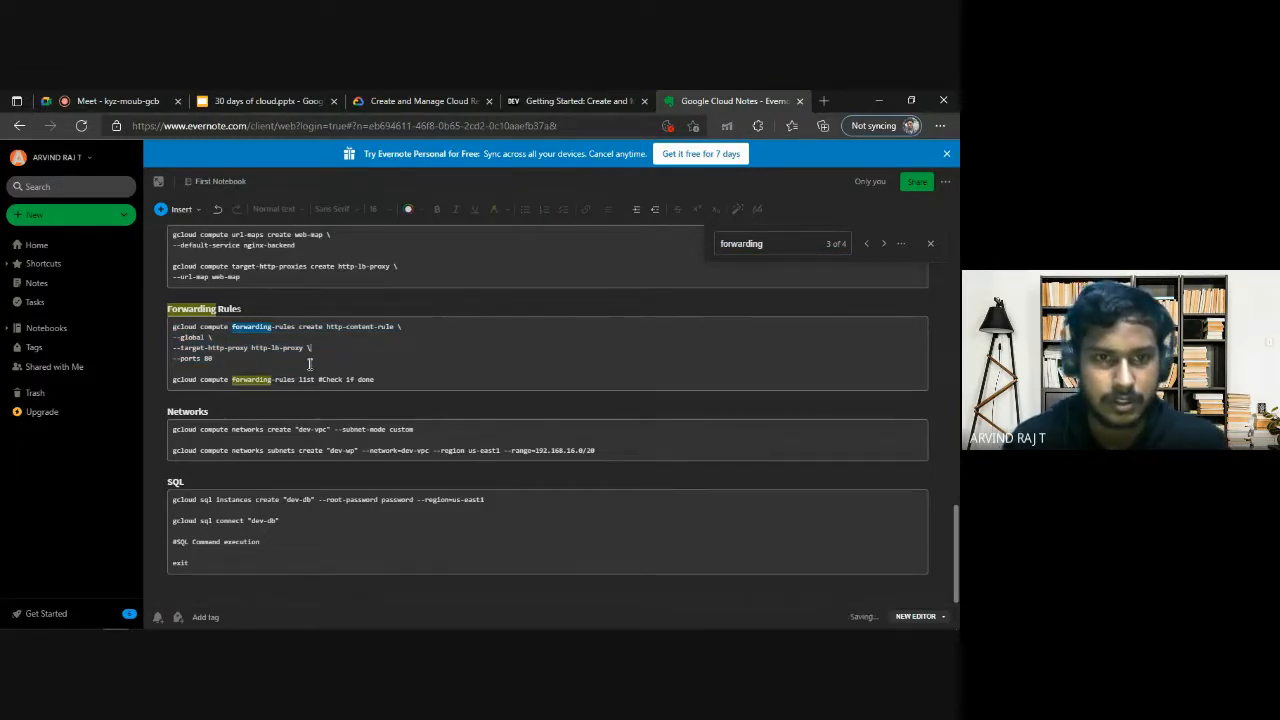
{"action": "left_click_drag", "start_coordinate": [257, 366], "coordinate": [153, 329]}
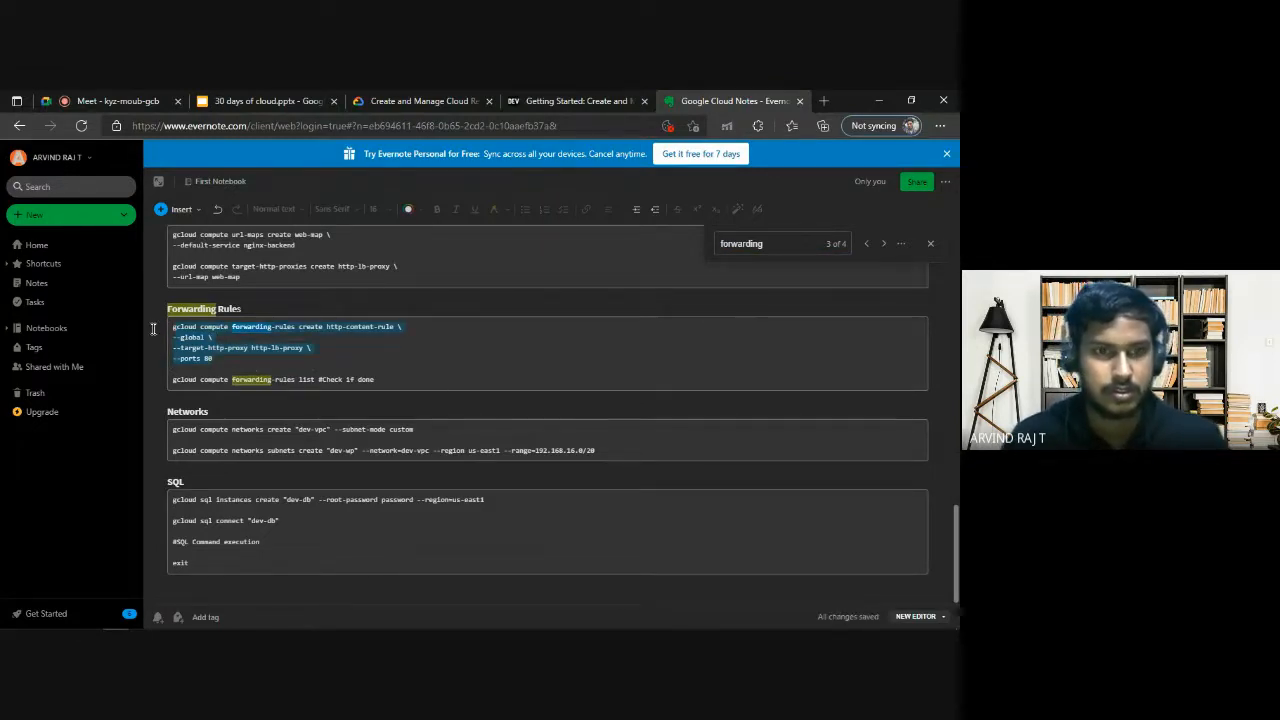
{"action": "left_click_drag", "start_coordinate": [206, 360], "coordinate": [172, 327]}
{"action": "key", "text": "ctrl+c"}
{"action": "left_click", "coordinate": [250, 370]}
{"action": "key", "text": "Return"}
{"action": "left_click", "coordinate": [340, 341]}
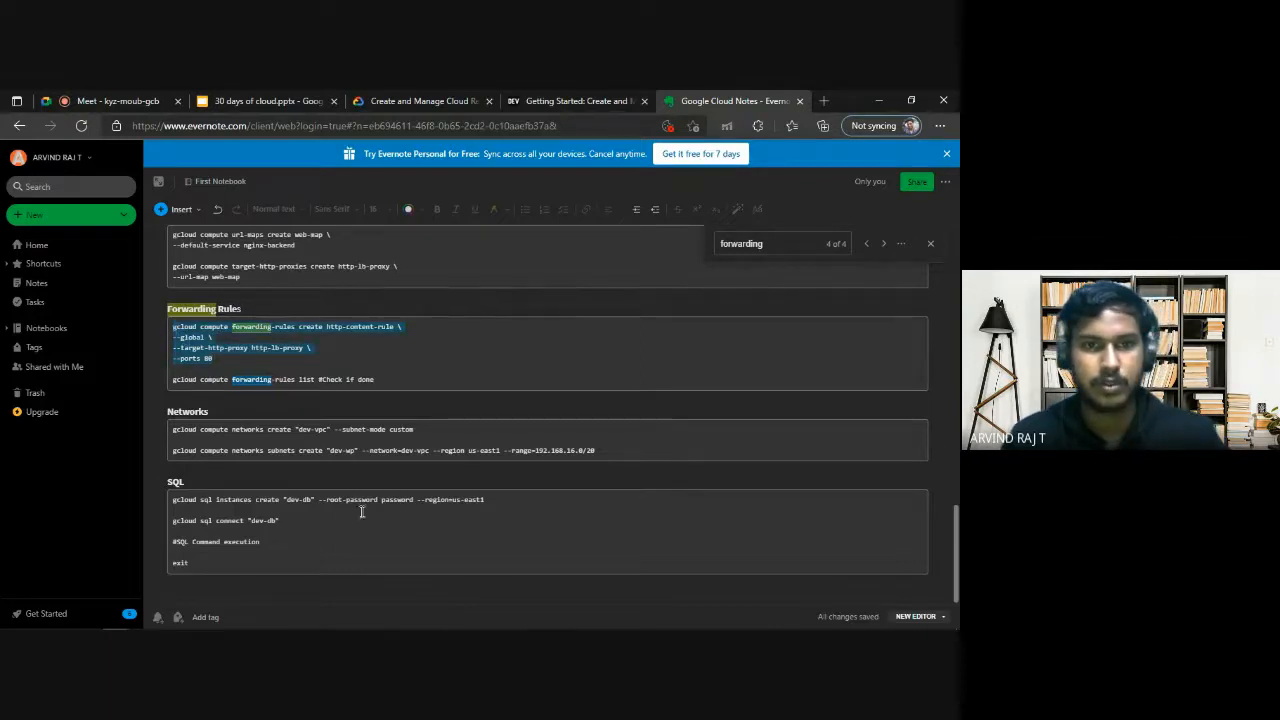
Run the copied command in Cloud Shell to create global forwarding rule http-content-rule with target proxy http-lb-proxy and port 80.
{"action": "key", "text": "alt+Tab"}
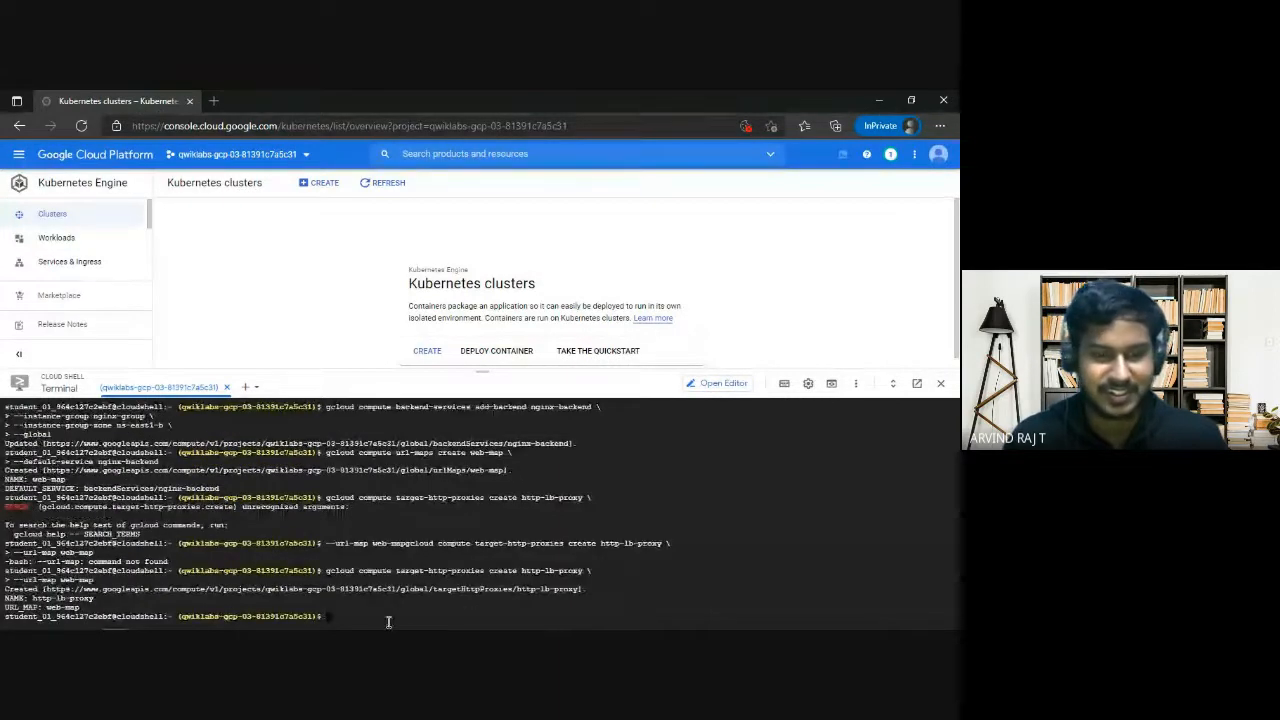
{"action": "key", "text": "ctrl+v"}
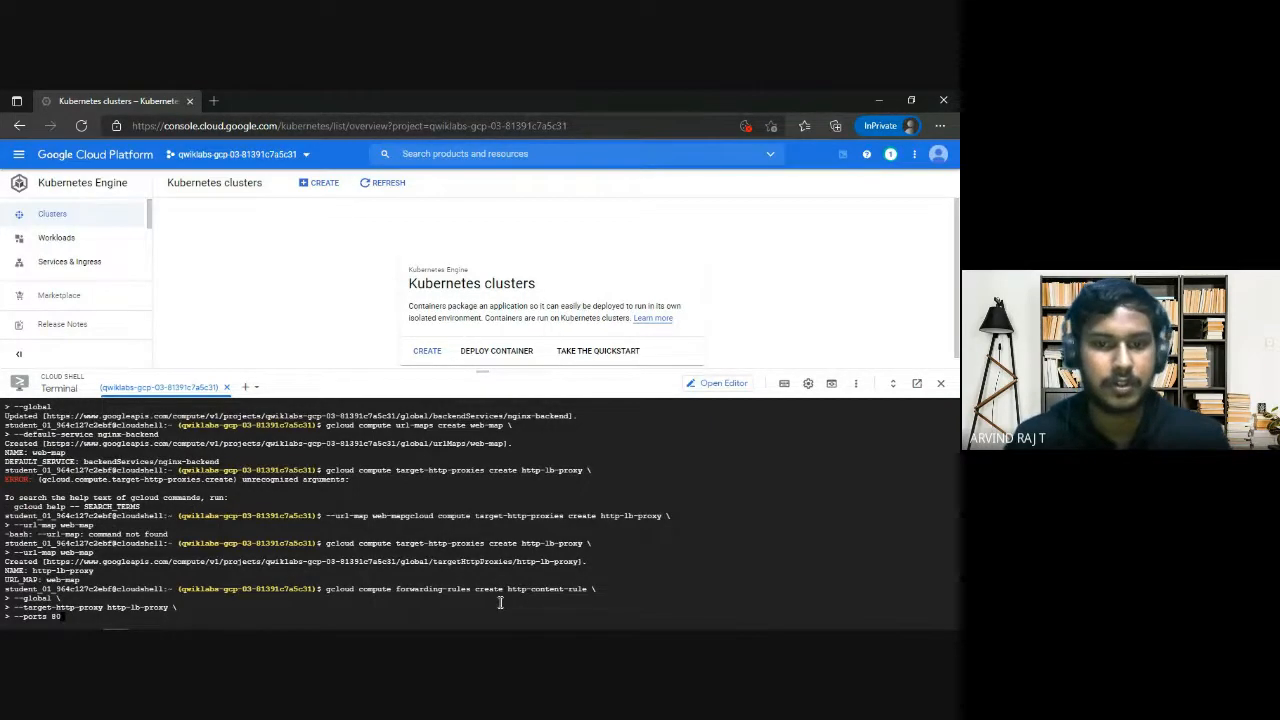
{"action": "key", "text": "Return"}
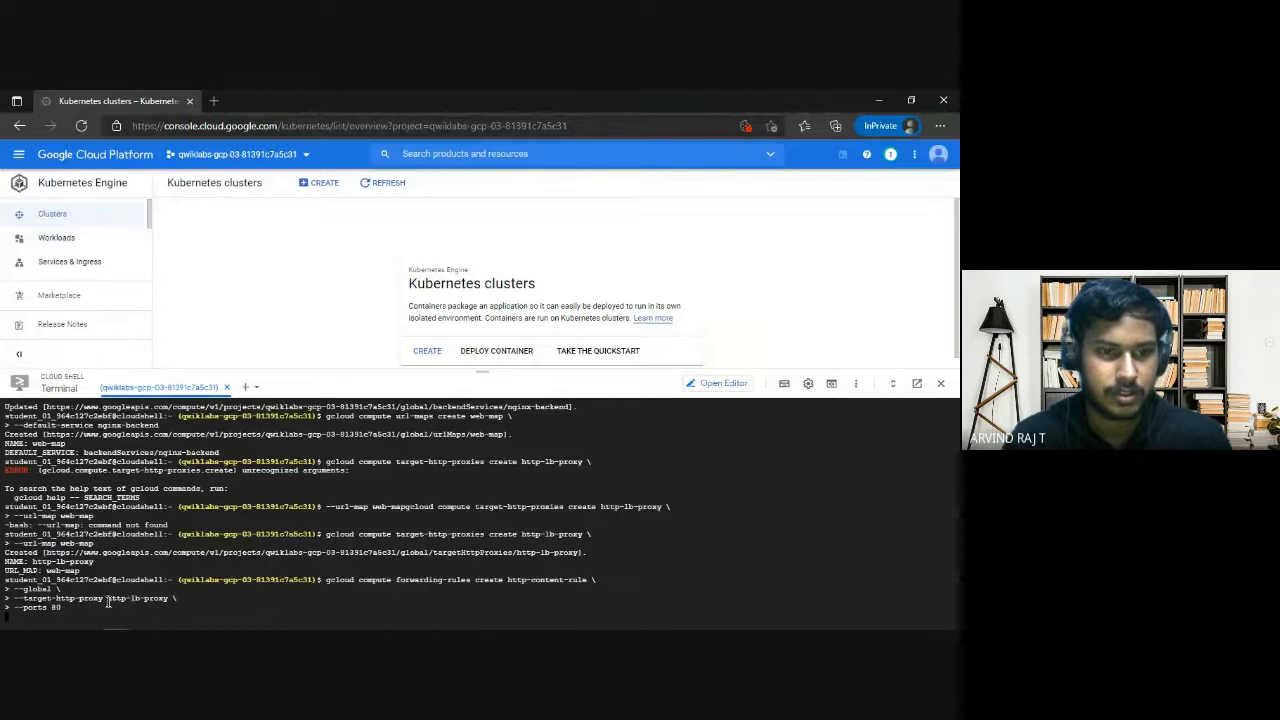
{"action": "left_click_drag", "start_coordinate": [107, 598], "coordinate": [172, 598]}
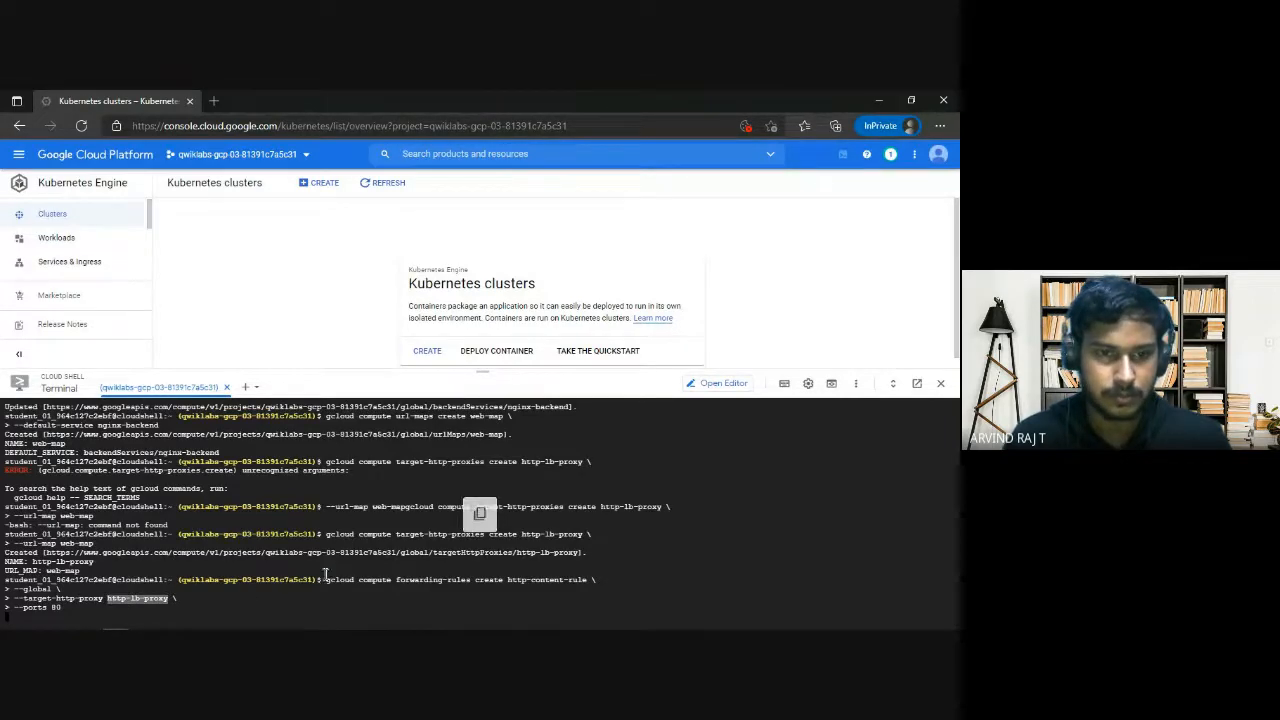
{"action": "left_click", "coordinate": [372, 583]}
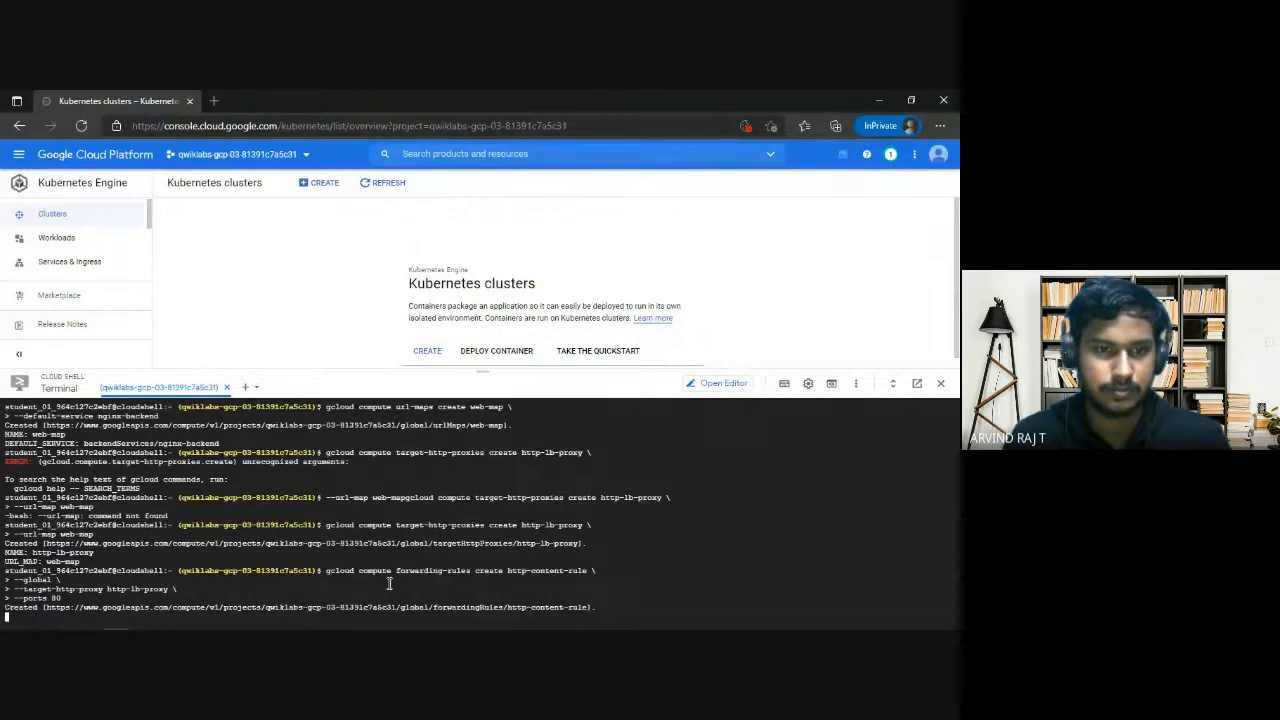
Copy "gcloud compute forwarding-rules list" from the notes, run it in Cloud Shell, and inspect the http-content-rule entry.
{"action": "key", "text": "alt+Tab"}
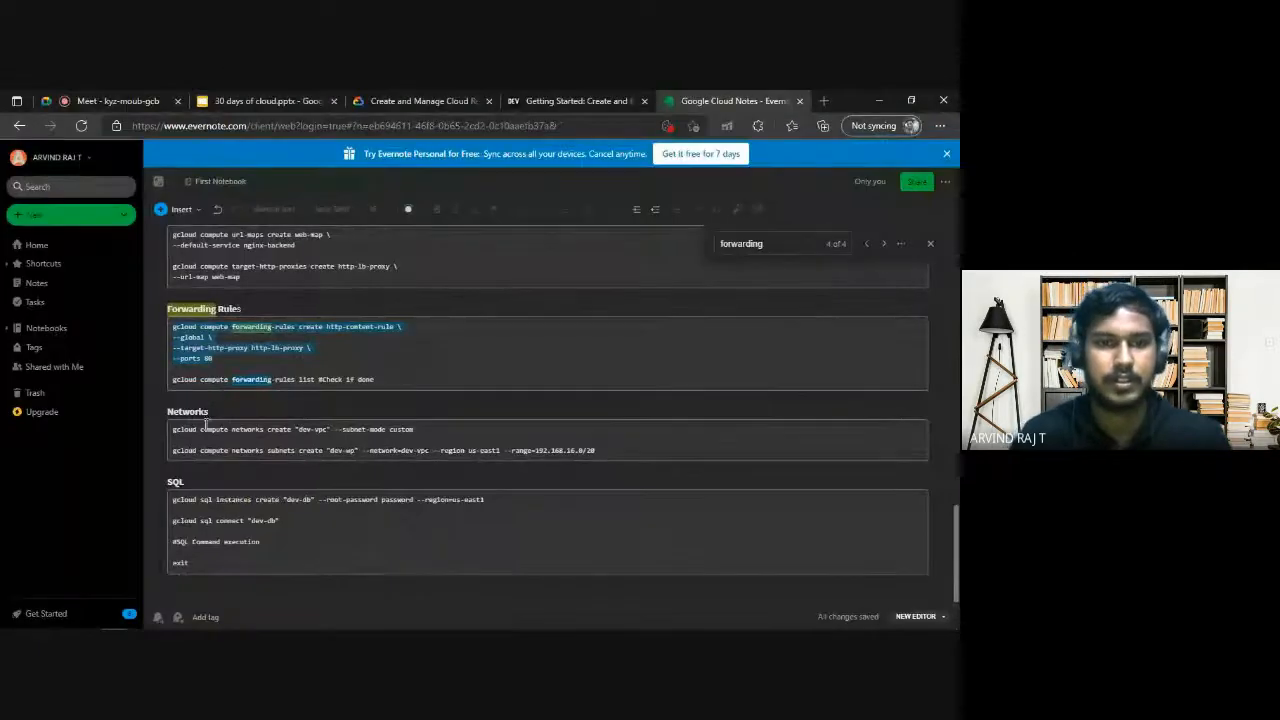
{"action": "left_click_drag", "start_coordinate": [174, 380], "coordinate": [316, 381]}
{"action": "key", "text": "ctrl+c"}
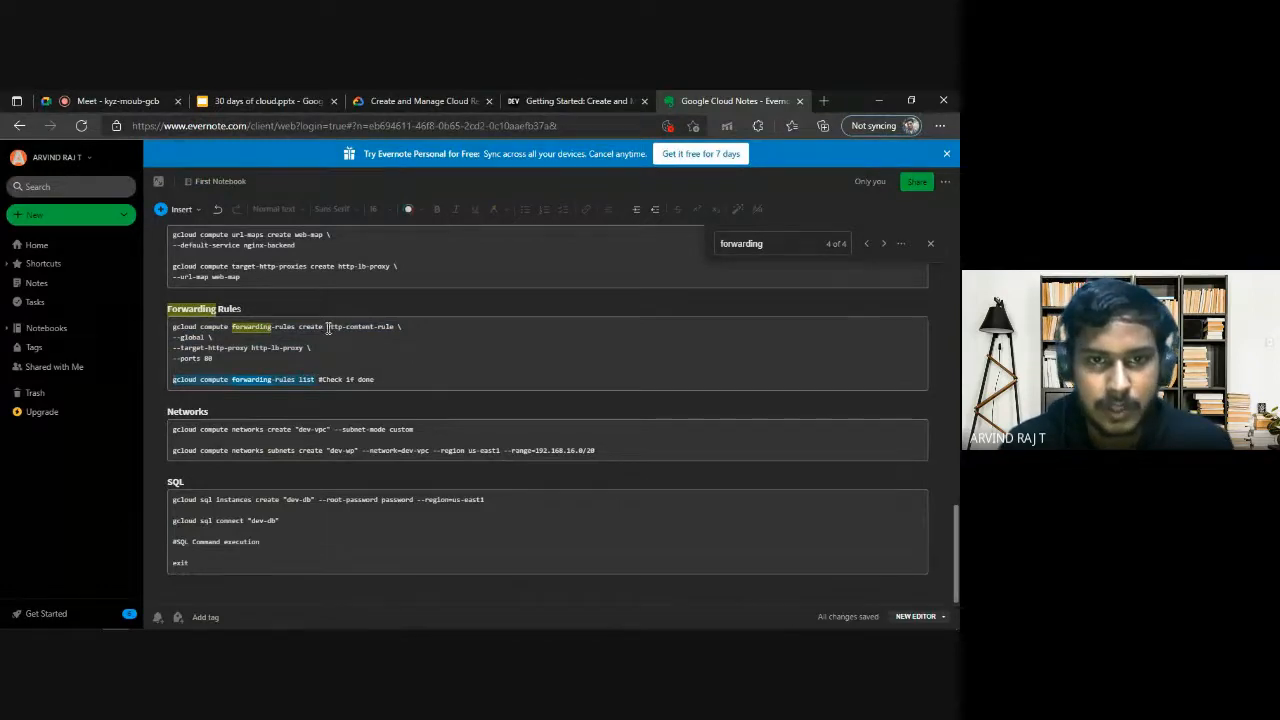
{"action": "key", "text": "alt+Tab"}
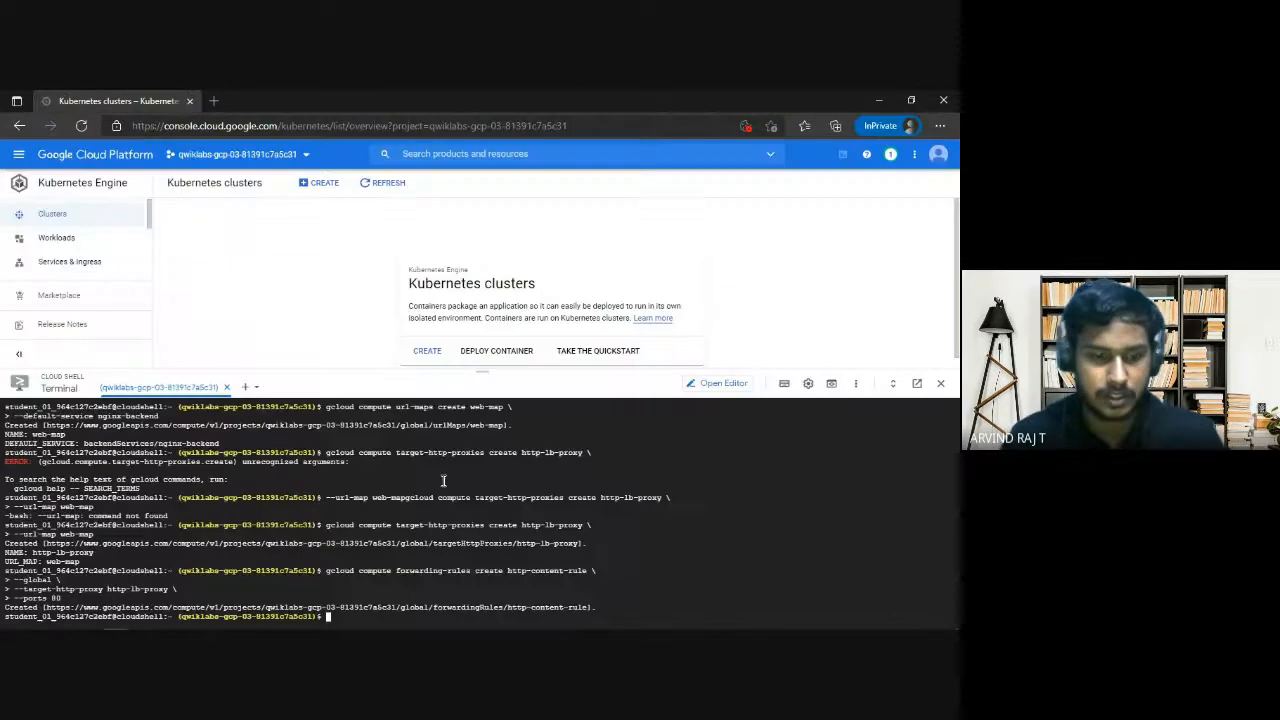
{"action": "key", "text": "ctrl+v"}
{"action": "key", "text": "Return"}
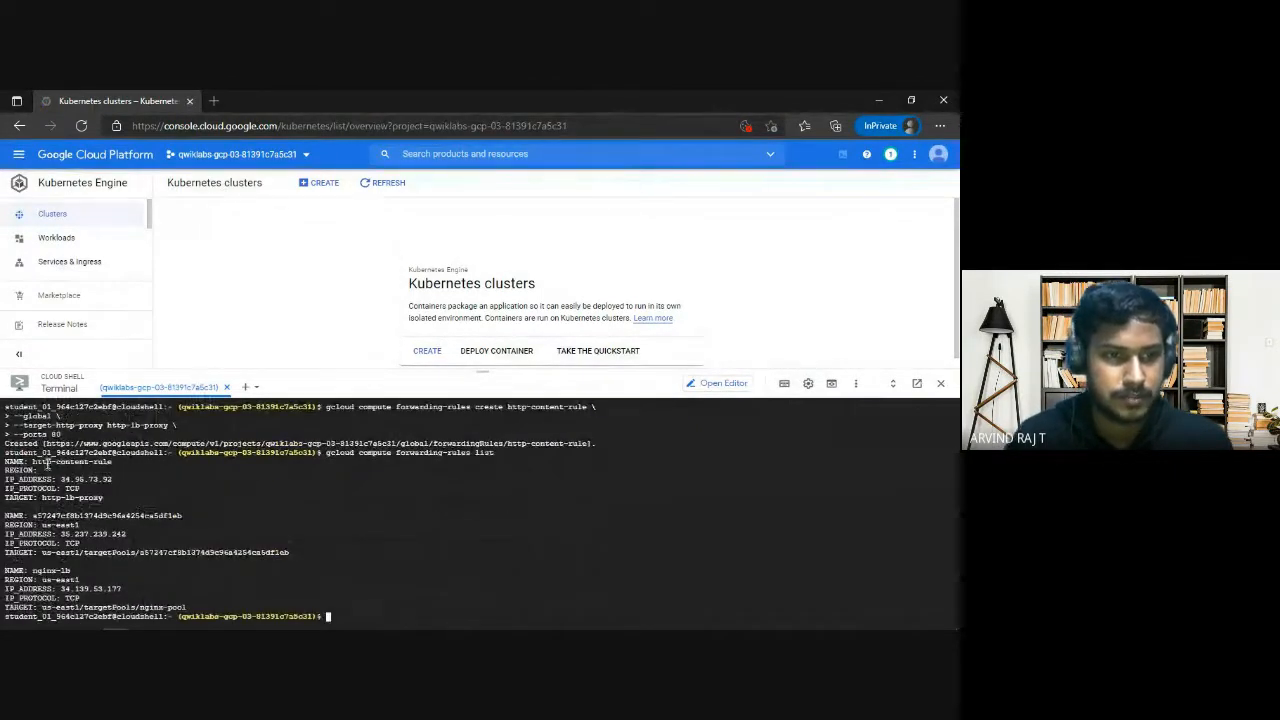
{"action": "mouse_move", "coordinate": [33, 462]}
{"action": "left_mouse_down"}
{"action": "mouse_move", "coordinate": [113, 465]}
{"action": "mouse_move", "coordinate": [33, 461]}
{"action": "left_mouse_up"}
{"action": "left_click", "coordinate": [95, 469]}
{"action": "left_click", "coordinate": [100, 470]}
Check the lab progress for "Create the website behind the HTTP load balancer" and compare the feedback with the Task 3 requirements.
{"action": "key", "text": "alt+Tab"}
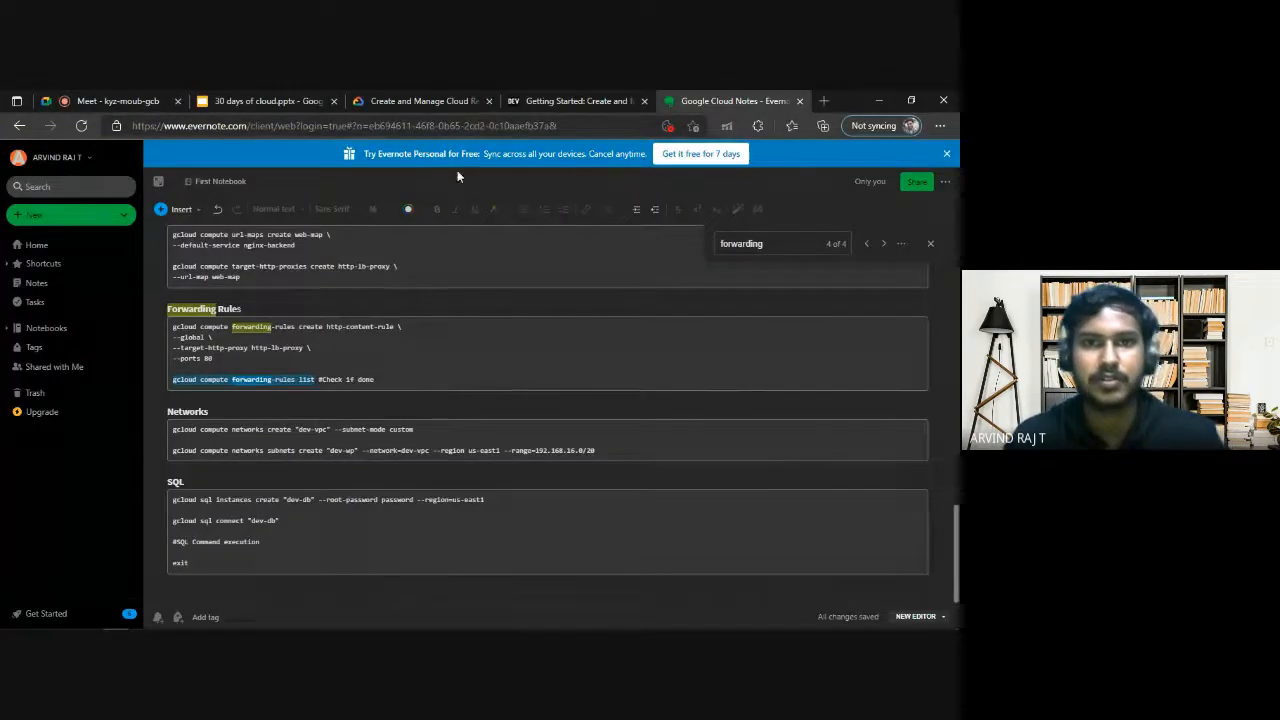
{"action": "left_click", "coordinate": [450, 101]}
{"action": "scroll", "coordinate": [460, 423], "scroll_direction": "down", "scroll_amount": 3}
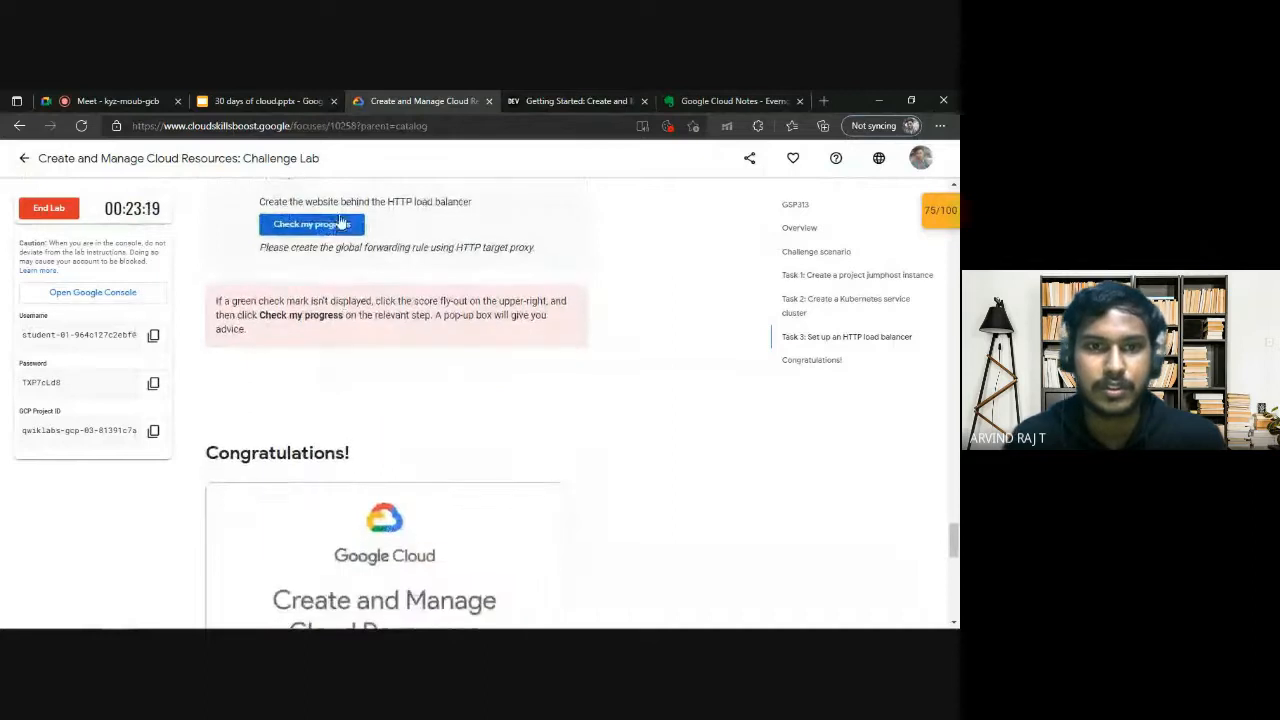
{"action": "left_click", "coordinate": [340, 224]}
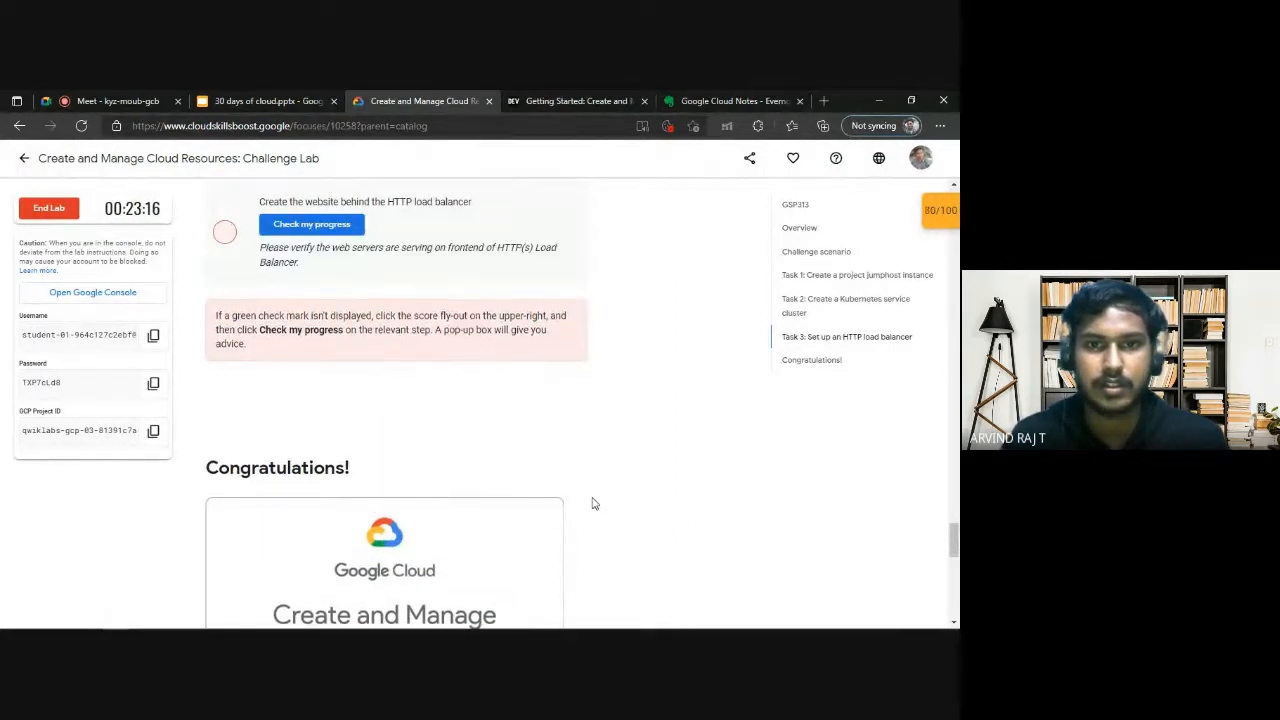
{"action": "left_click_drag", "start_coordinate": [318, 250], "coordinate": [510, 250]}
{"action": "left_click", "coordinate": [518, 248]}
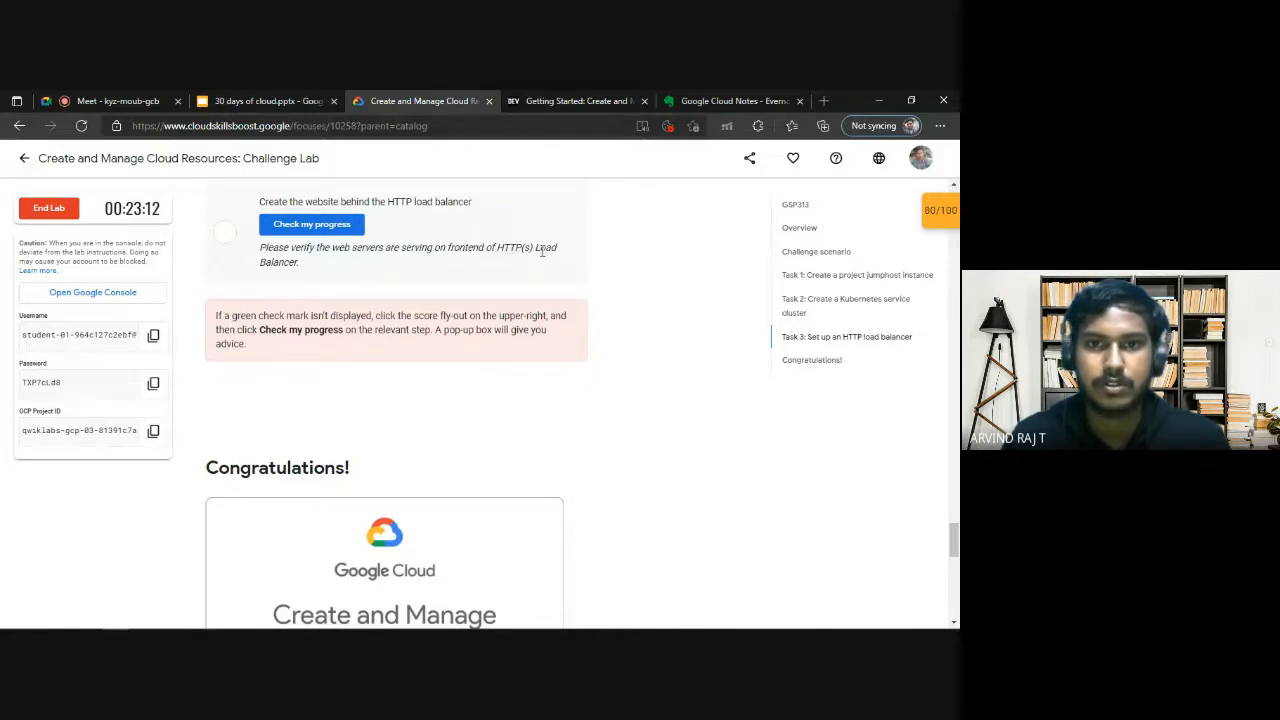
{"action": "scroll", "coordinate": [542, 252], "scroll_direction": "up", "scroll_amount": 4}
{"action": "scroll", "coordinate": [296, 408], "scroll_direction": "down", "scroll_amount": 1}
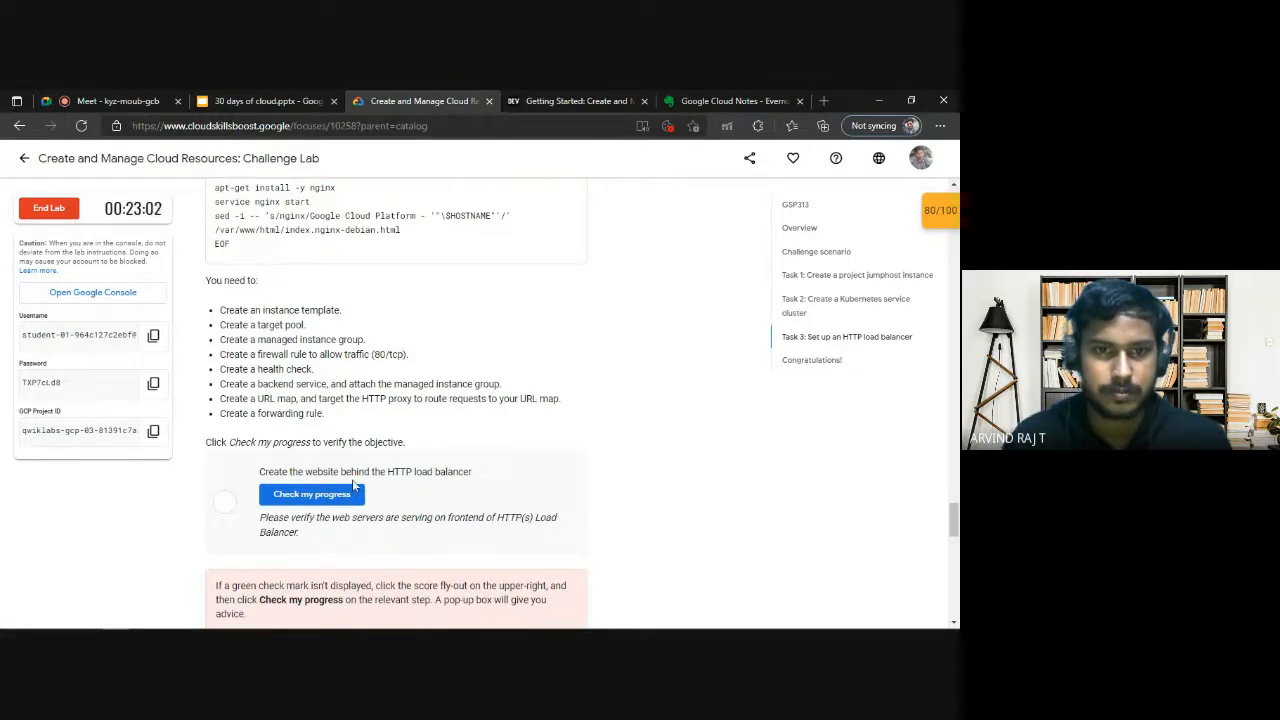
Look through the Google Cloud Notes and search them for "front end".
{"action": "left_click", "coordinate": [725, 97]}
{"action": "scroll", "coordinate": [440, 420], "scroll_direction": "up", "scroll_amount": 10}
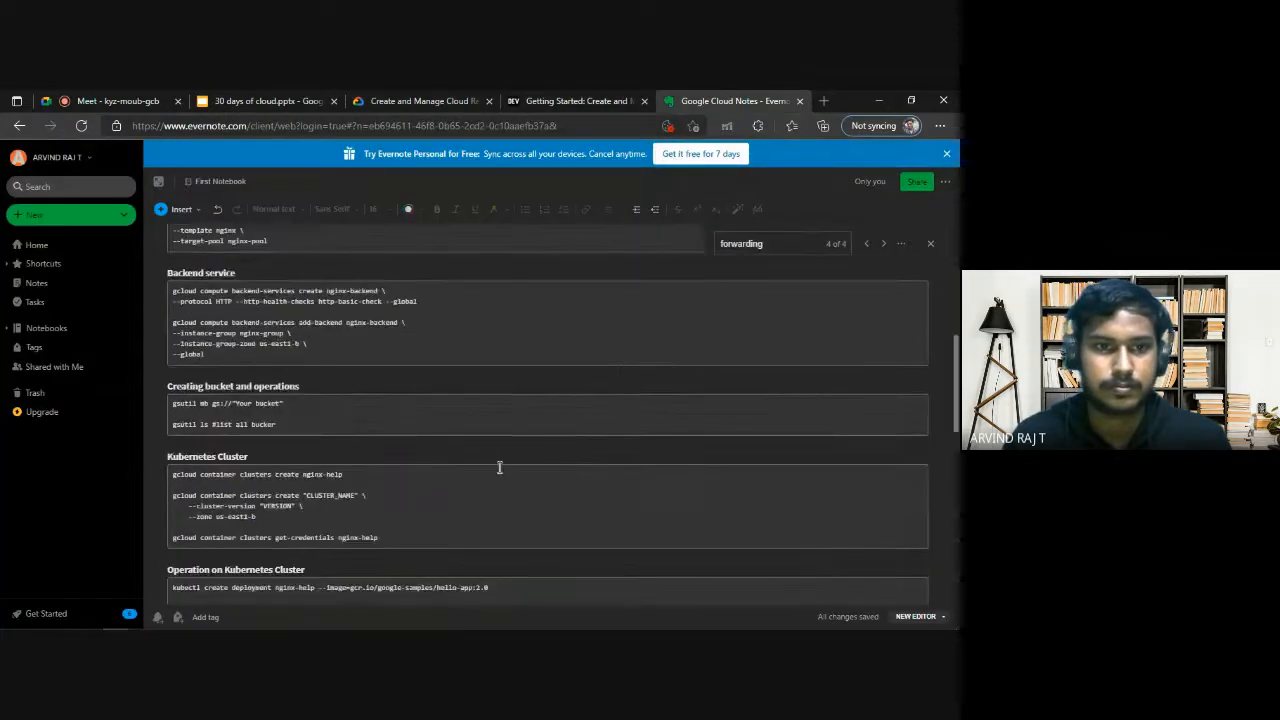
{"action": "scroll", "coordinate": [499, 467], "scroll_direction": "up", "scroll_amount": 5}
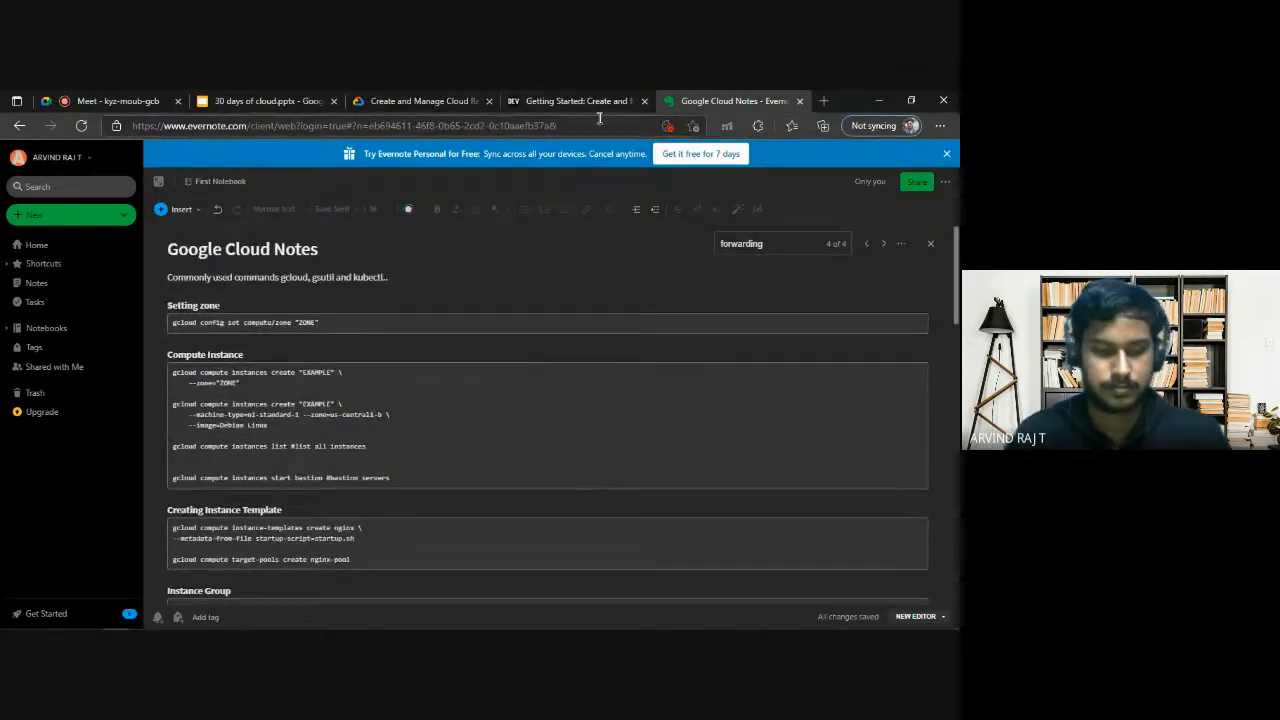
{"action": "key", "text": "ctrl+f"}
{"action": "type", "text": "front end"}
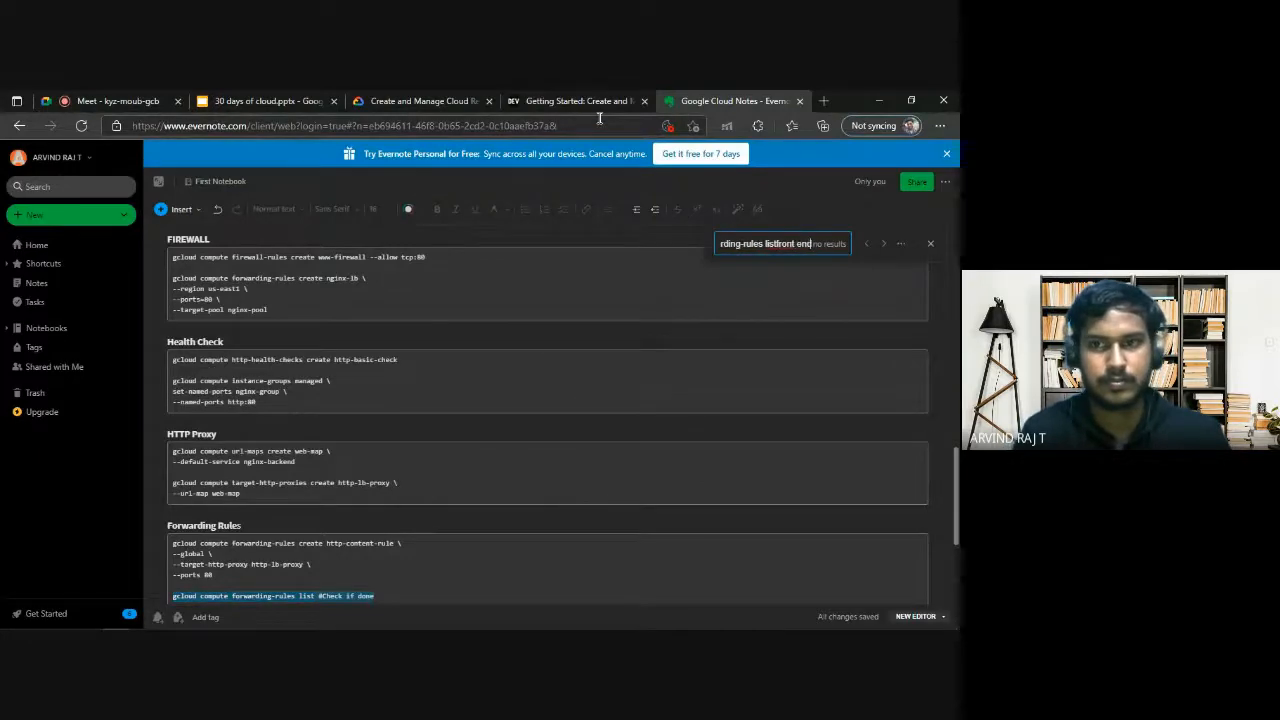
{"action": "key", "text": "BackSpace"}
{"action": "key", "text": "BackSpace"}
{"action": "key", "text": "BackSpace"}
{"action": "key", "text": "BackSpace"}
{"action": "key", "text": "BackSpace"}
{"action": "key", "text": "BackSpace"}
{"action": "key", "text": "BackSpace"}
{"action": "key", "text": "BackSpace"}
{"action": "key", "text": "BackSpace"}
{"action": "key", "text": "BackSpace"}
{"action": "key", "text": "BackSpace"}
{"action": "key", "text": "BackSpace"}
{"action": "key", "text": "BackSpace"}
{"action": "key", "text": "BackSpace"}
{"action": "key", "text": "BackSpace"}
{"action": "key", "text": "BackSpace"}
{"action": "key", "text": "BackSpace"}
{"action": "key", "text": "BackSpace"}
{"action": "key", "text": "BackSpace"}
{"action": "key", "text": "BackSpace"}
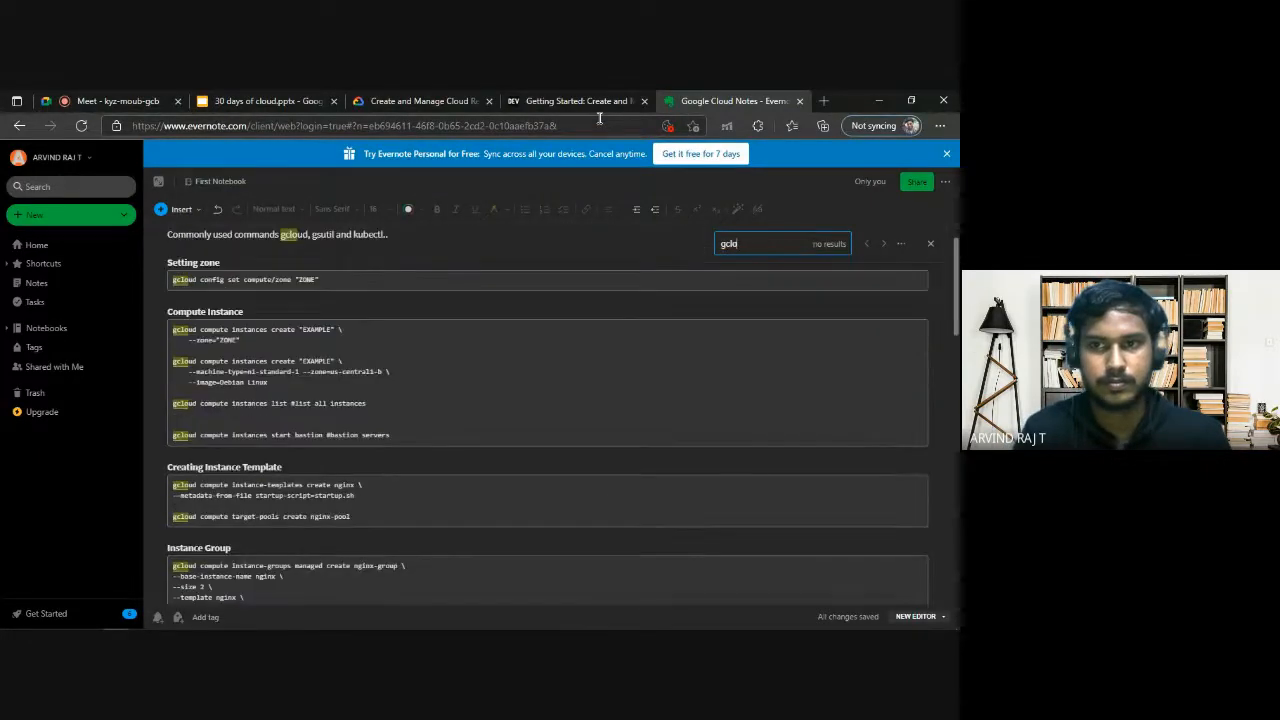
{"action": "key", "text": "BackSpace"}
{"action": "key", "text": "BackSpace"}
{"action": "key", "text": "BackSpace"}
{"action": "key", "text": "BackSpace"}
{"action": "type", "text": "front"}
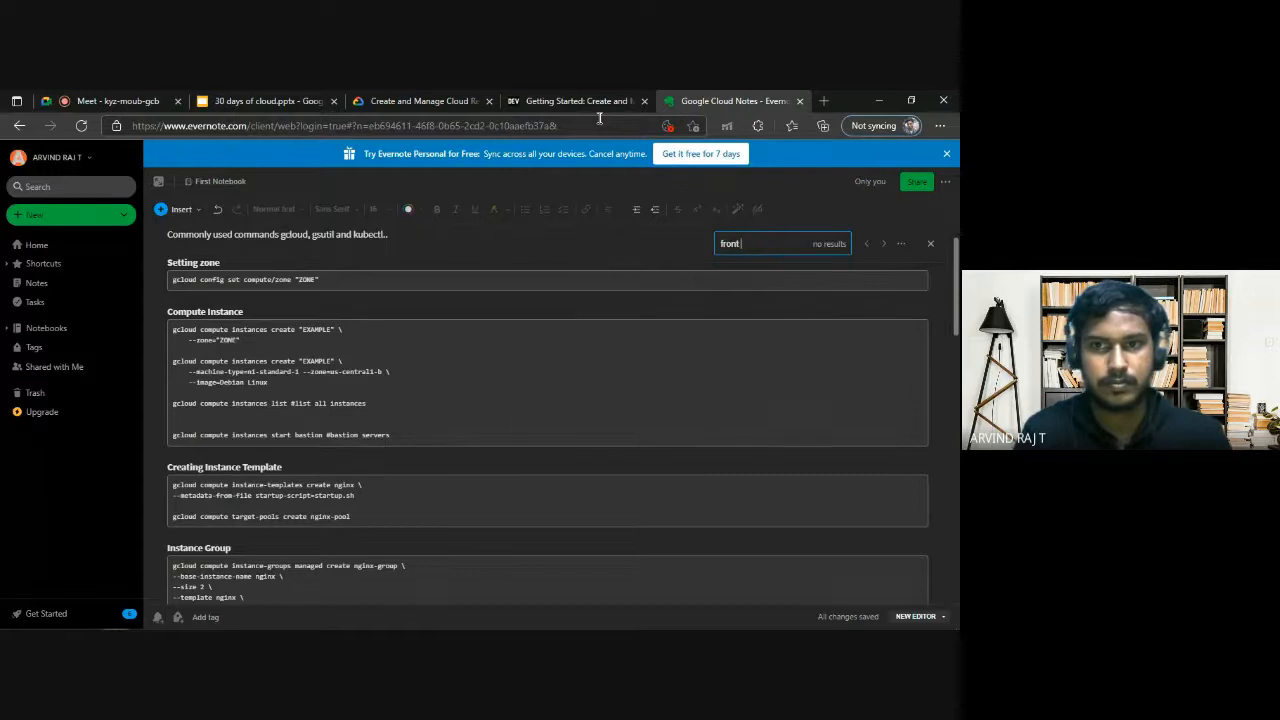
{"action": "type", "text": "end"}
Recheck progress on the HTTP load balancer website, view the score for each lab checkpoint, and review the Task 3 instructions.
{"action": "left_click", "coordinate": [424, 101]}
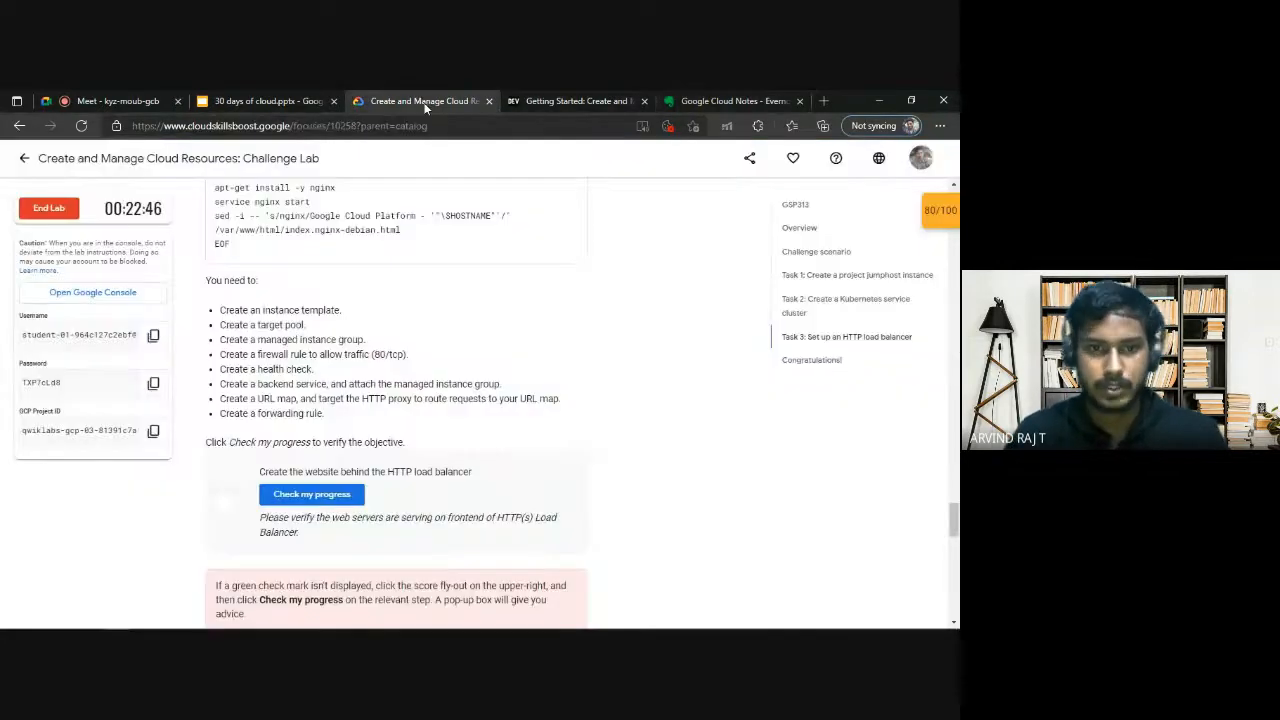
{"action": "left_click", "coordinate": [362, 500]}
{"action": "scroll", "coordinate": [430, 480], "scroll_direction": "down", "scroll_amount": 3}
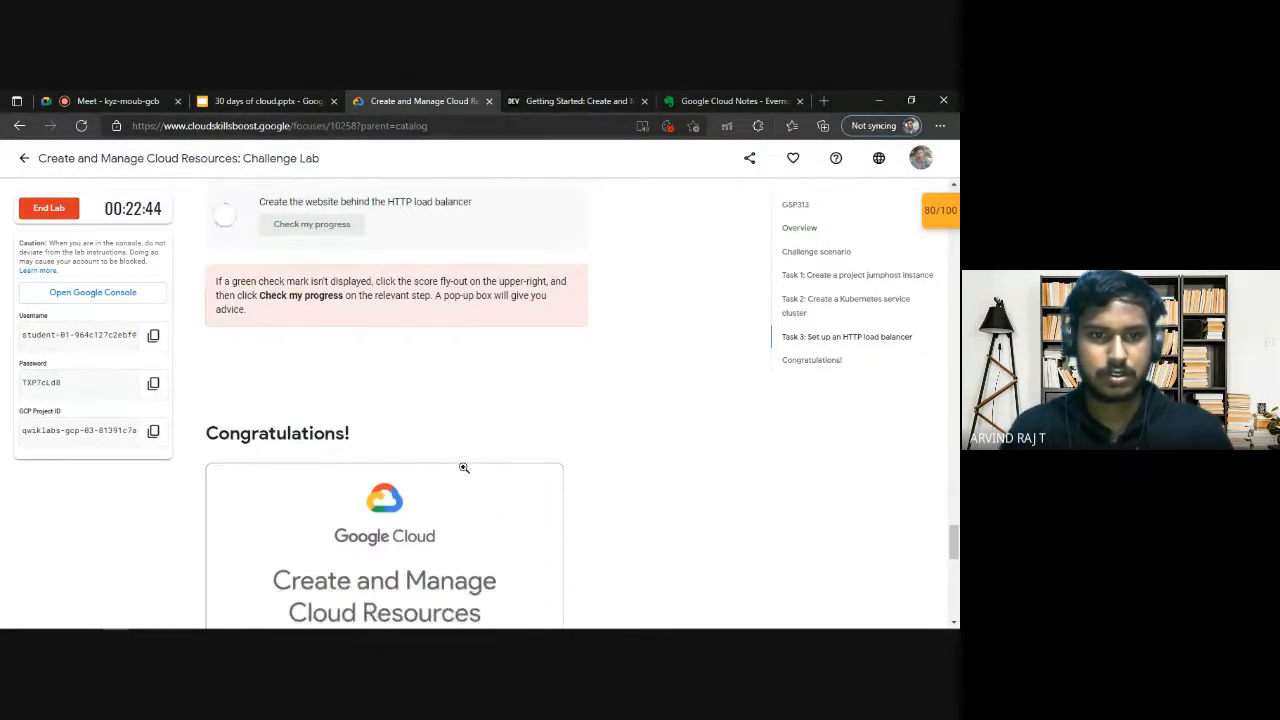
{"action": "left_click", "coordinate": [955, 222]}
{"action": "scroll", "coordinate": [460, 410], "scroll_direction": "up", "scroll_amount": 3}
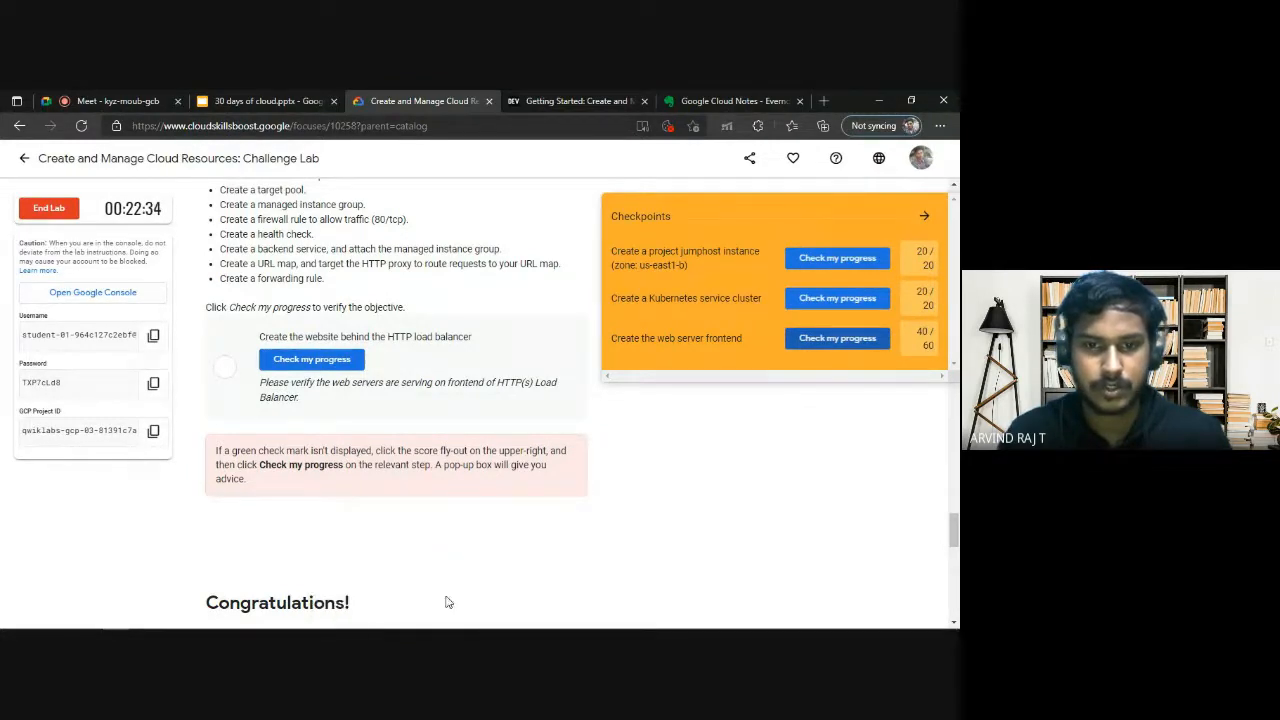
{"action": "left_click", "coordinate": [925, 219]}
{"action": "scroll", "coordinate": [451, 380], "scroll_direction": "up", "scroll_amount": 3}
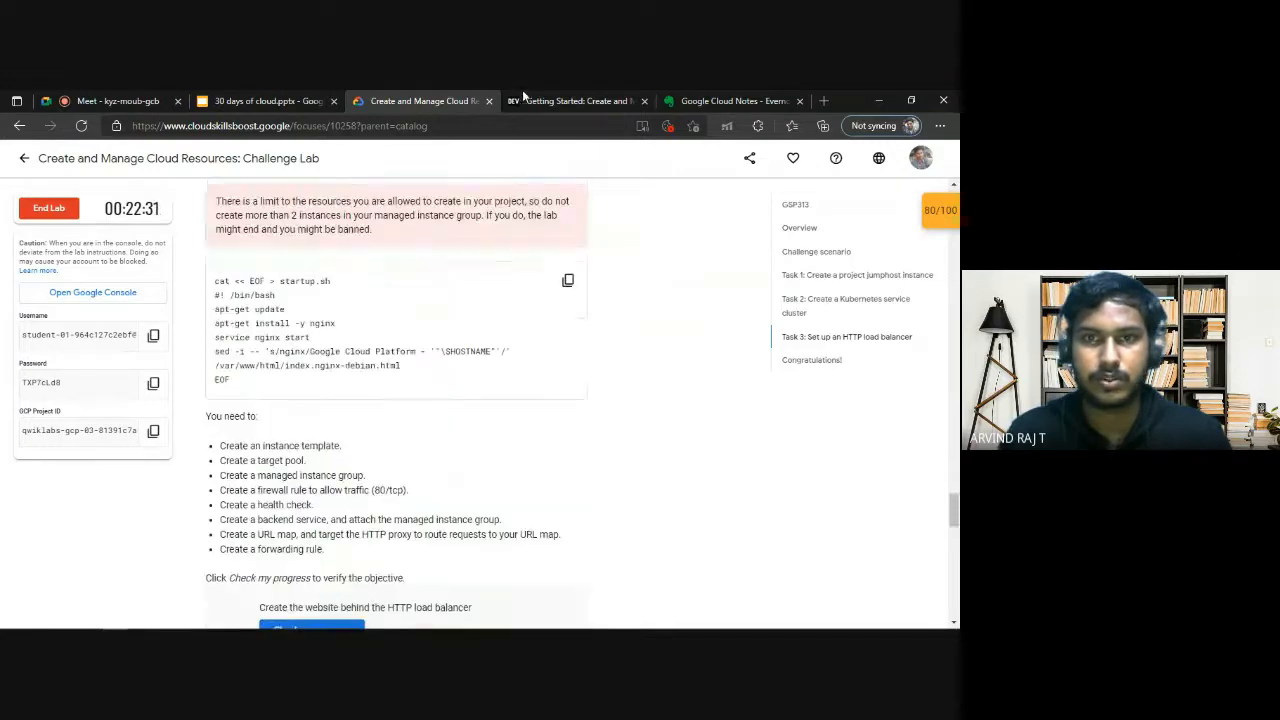
Review the DEV guide's Task 3 commands for the startup.sh file, instance template, target pool and managed instance group.
{"action": "left_click", "coordinate": [575, 101]}
{"action": "scroll", "coordinate": [324, 502], "scroll_direction": "up", "scroll_amount": 1}
{"action": "scroll", "coordinate": [346, 482], "scroll_direction": "down", "scroll_amount": 5}
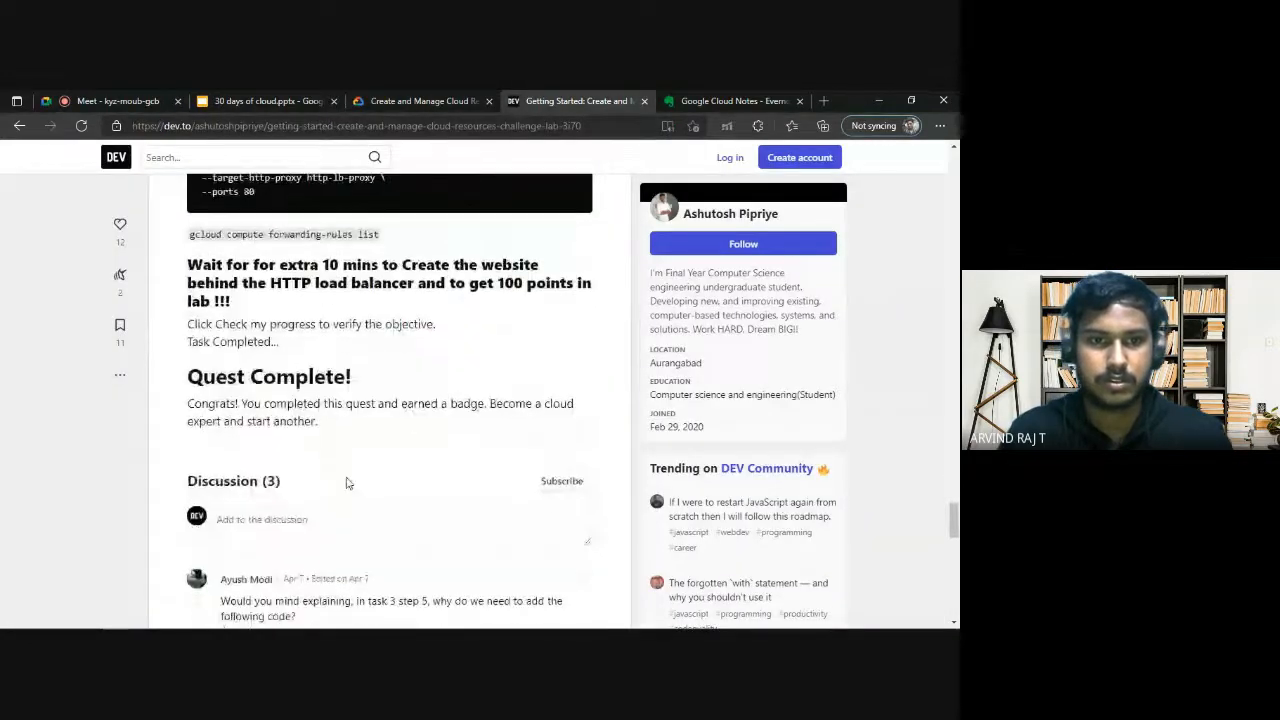
{"action": "scroll", "coordinate": [380, 504], "scroll_direction": "up", "scroll_amount": 8}
{"action": "scroll", "coordinate": [404, 500], "scroll_direction": "up", "scroll_amount": 5}
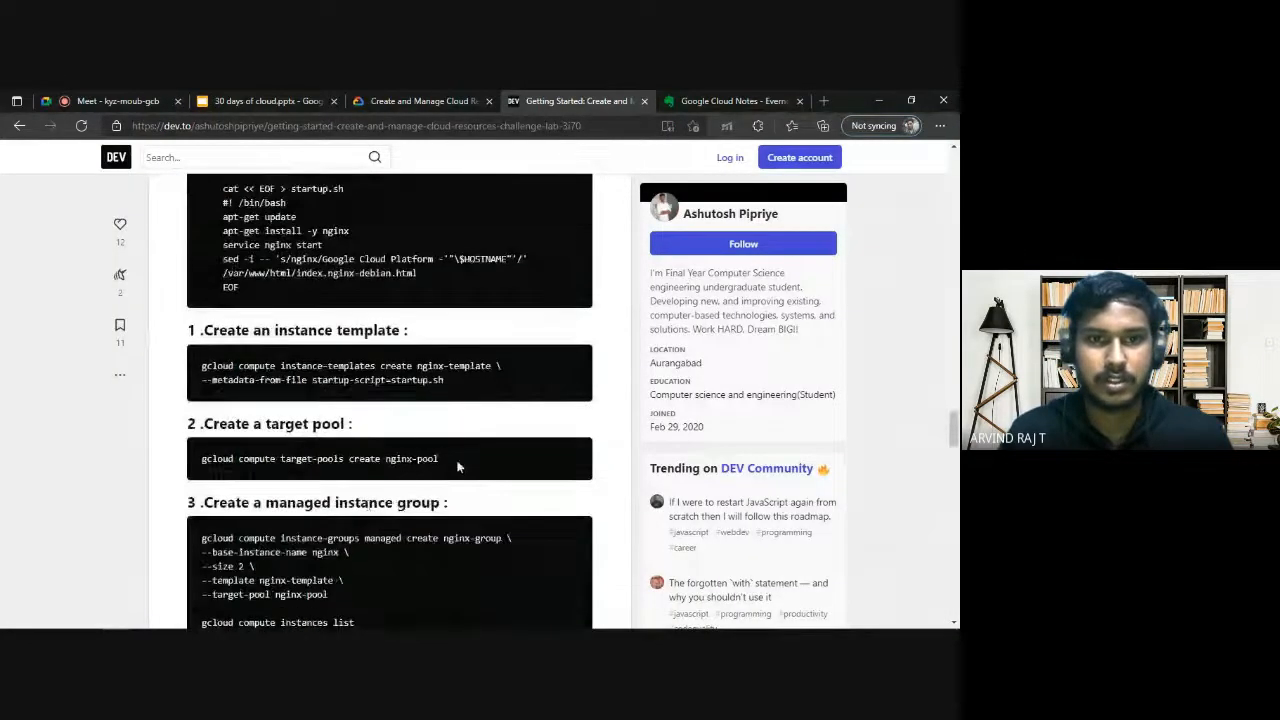
{"action": "scroll", "coordinate": [377, 459], "scroll_direction": "down", "scroll_amount": 3}
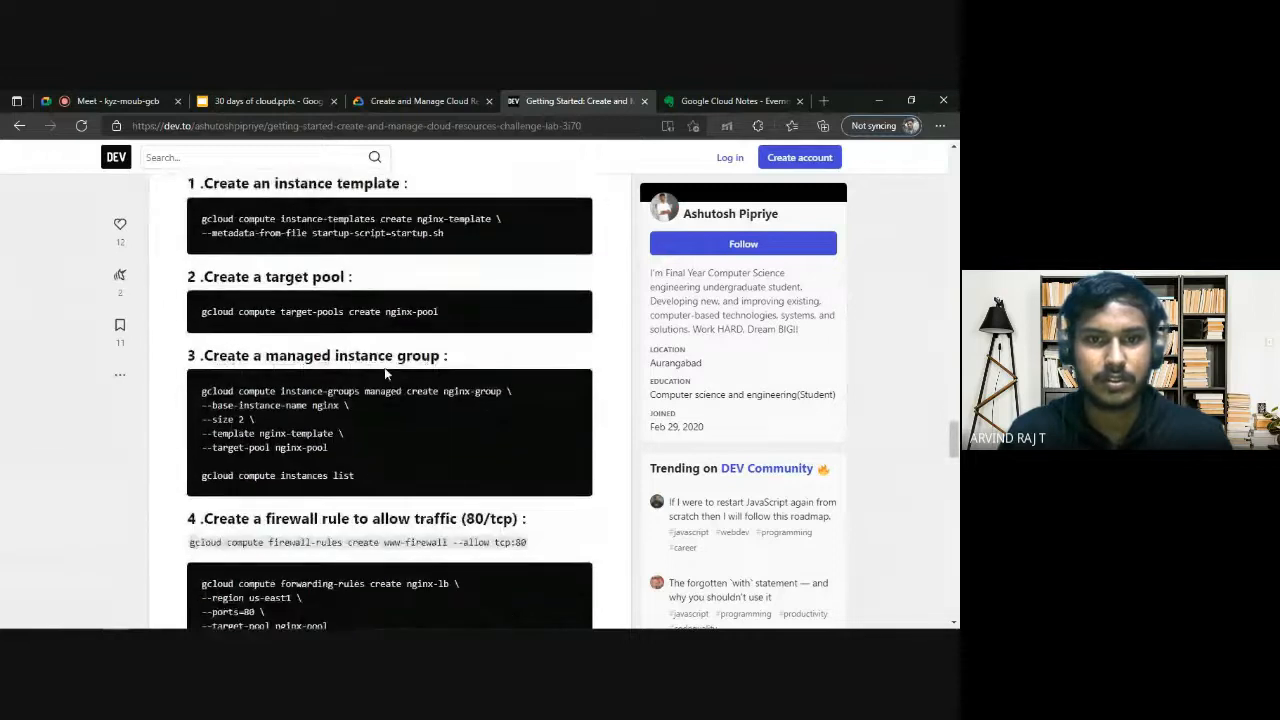
{"action": "scroll", "coordinate": [410, 420], "scroll_direction": "up", "scroll_amount": 3}
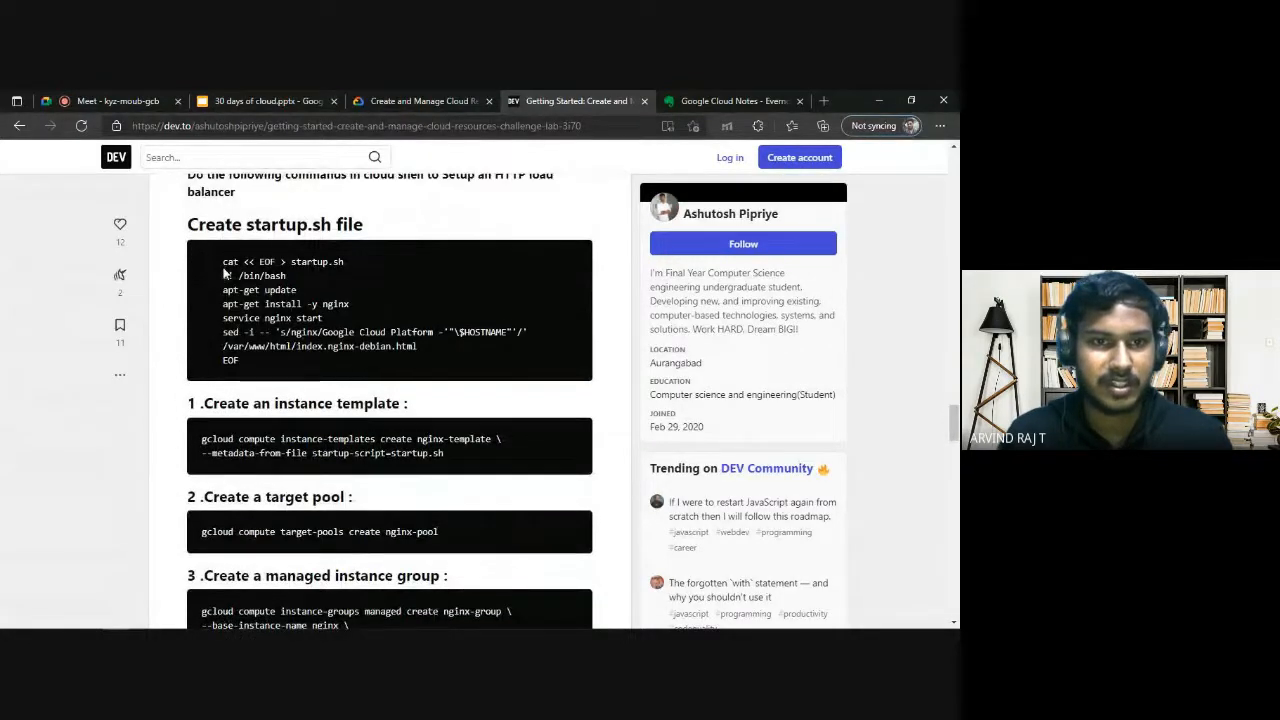
{"action": "scroll", "coordinate": [316, 488], "scroll_direction": "down", "scroll_amount": 1}
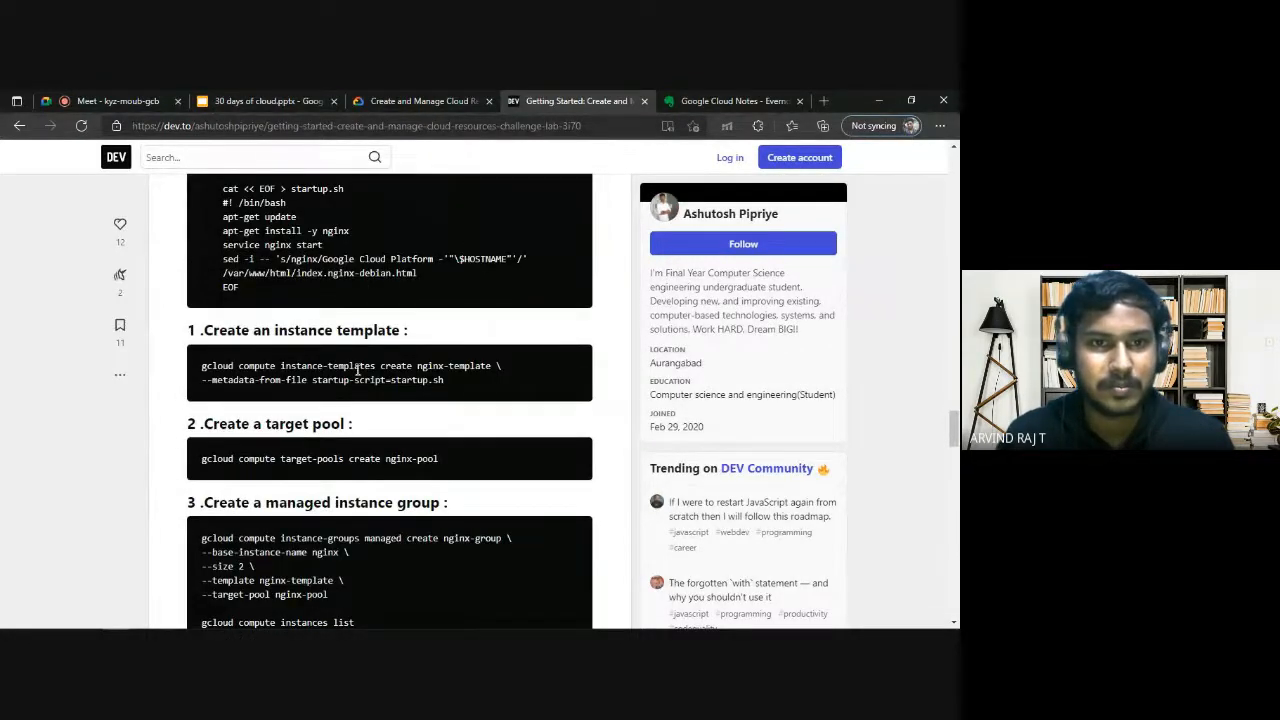
{"action": "scroll", "coordinate": [256, 250], "scroll_direction": "up", "scroll_amount": 1}
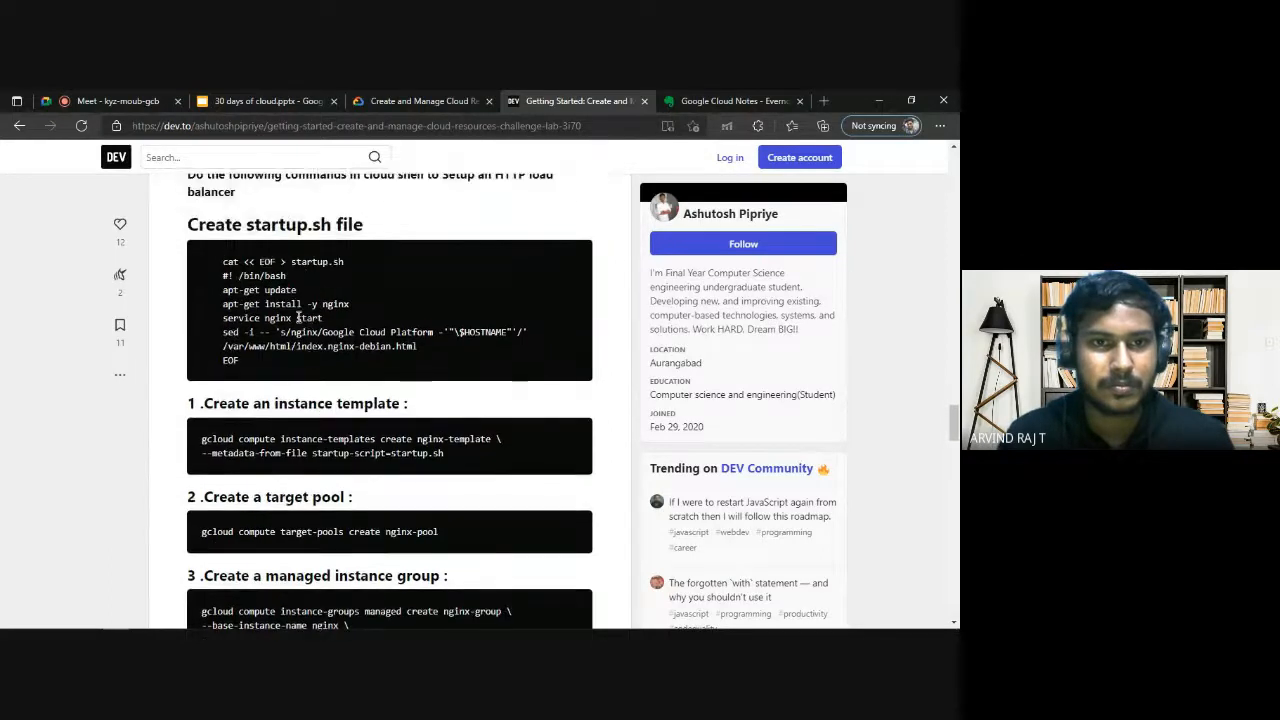
{"action": "scroll", "coordinate": [358, 385], "scroll_direction": "down", "scroll_amount": 3}
{"action": "scroll", "coordinate": [361, 374], "scroll_direction": "down", "scroll_amount": 2}
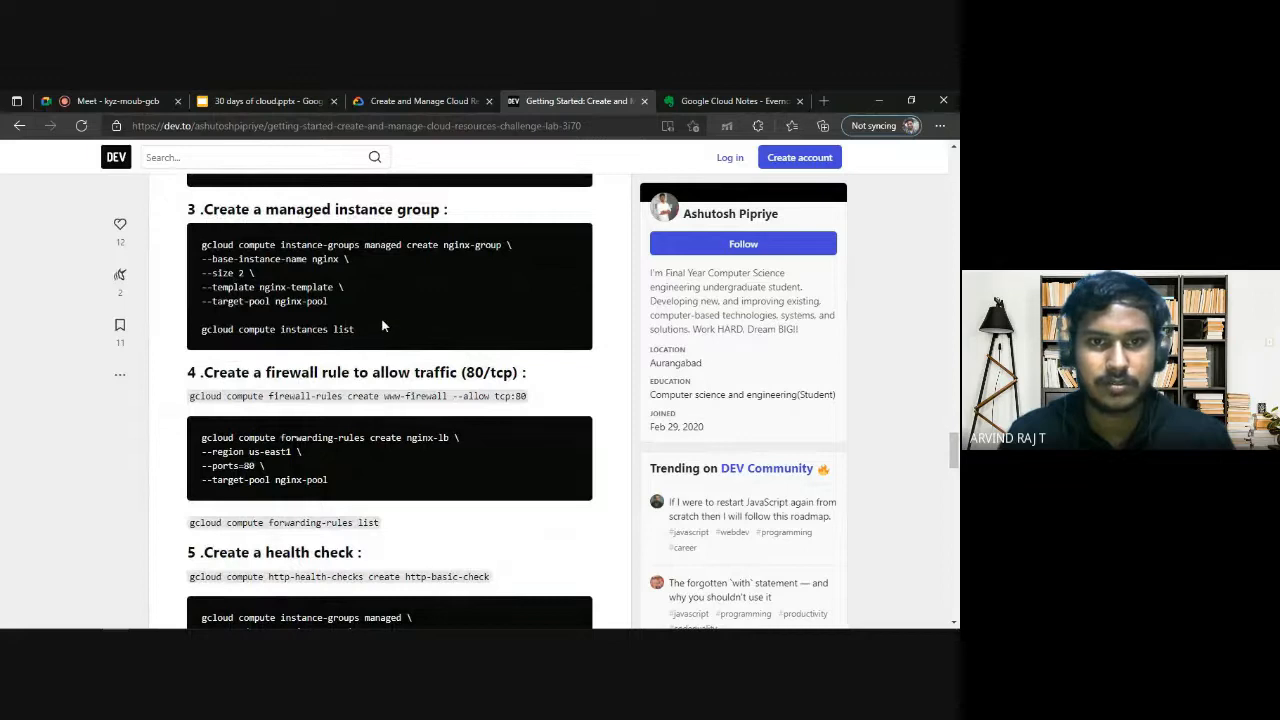
Copy "gcloud compute instances list" from the guide, run it in Cloud Shell, and inspect the two nginx instances.
{"action": "left_click_drag", "start_coordinate": [382, 326], "coordinate": [196, 257]}
{"action": "left_click_drag", "start_coordinate": [346, 329], "coordinate": [217, 337]}
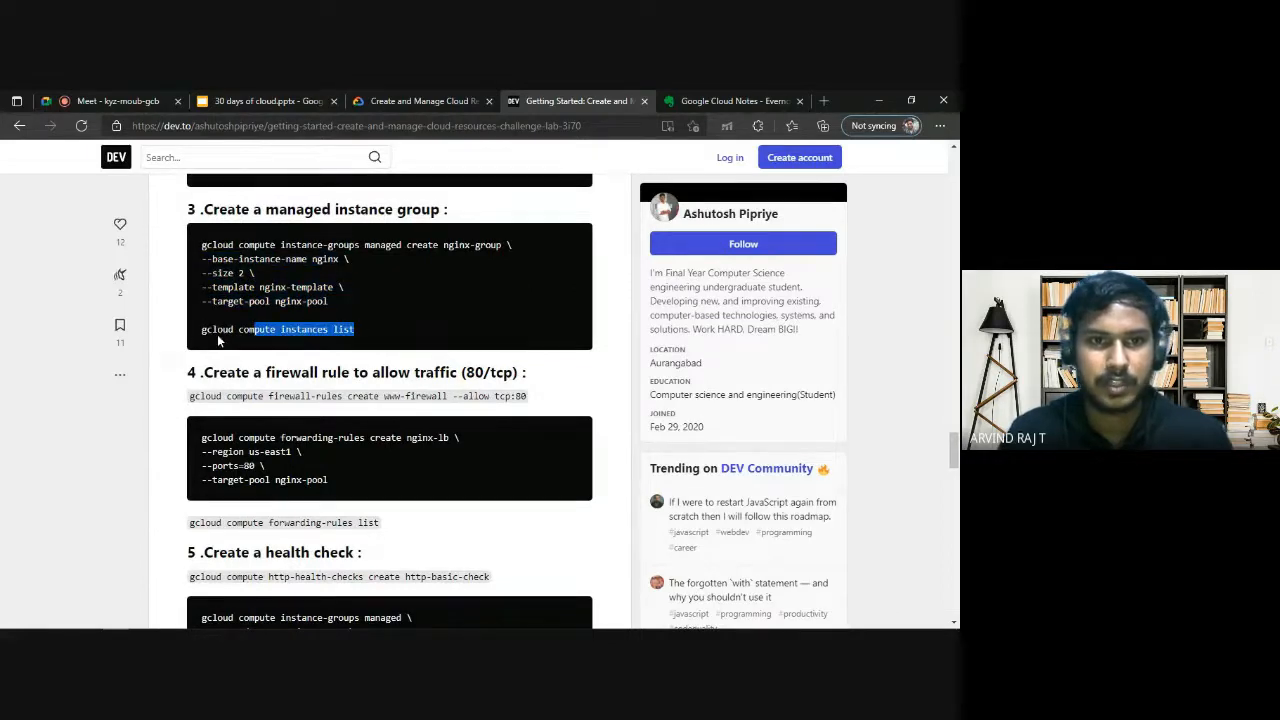
{"action": "key", "text": "alt+Tab"}
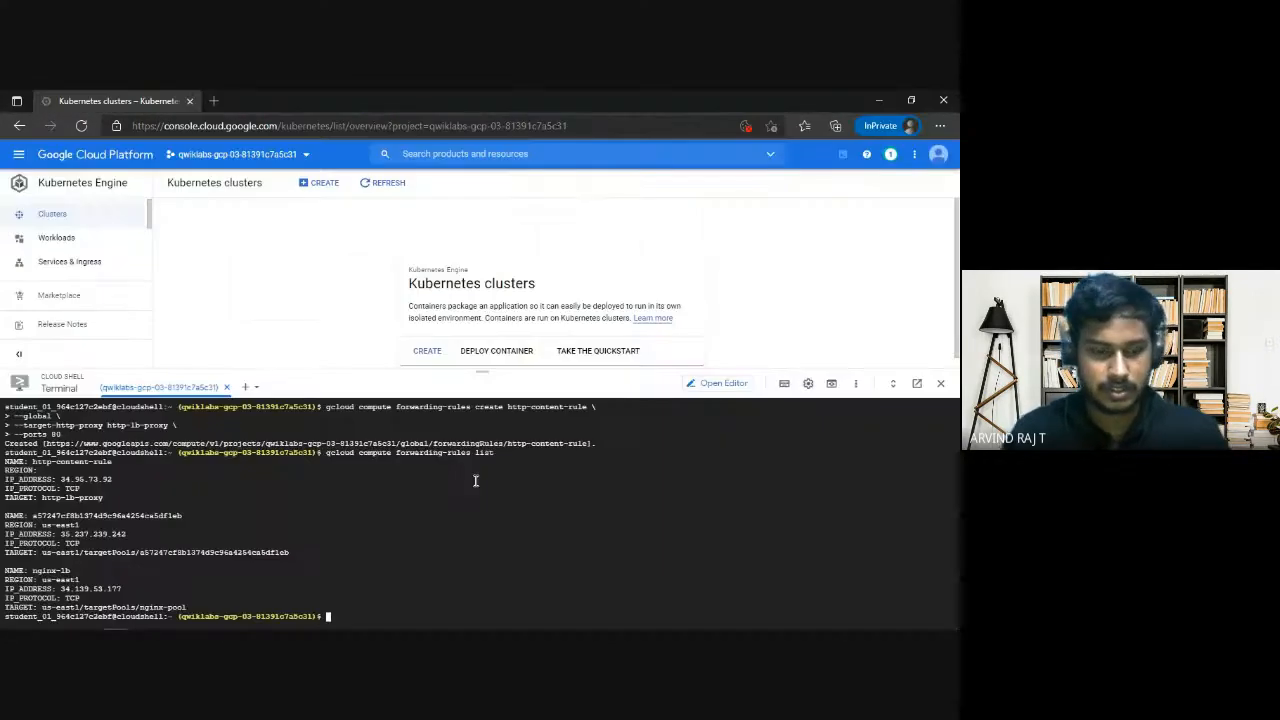
{"action": "type", "text": "gcloud compute instances list"}
{"action": "key", "text": "Return"}
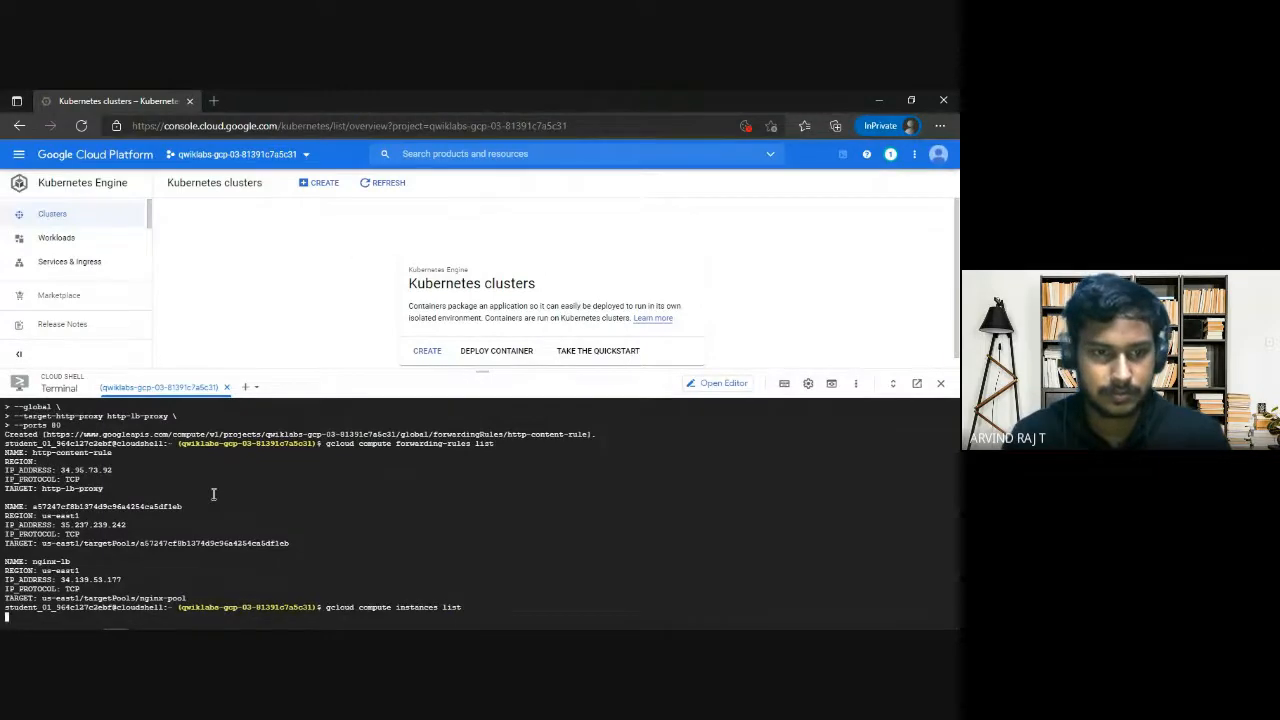
{"action": "scroll", "coordinate": [210, 507], "scroll_direction": "up", "scroll_amount": 2}
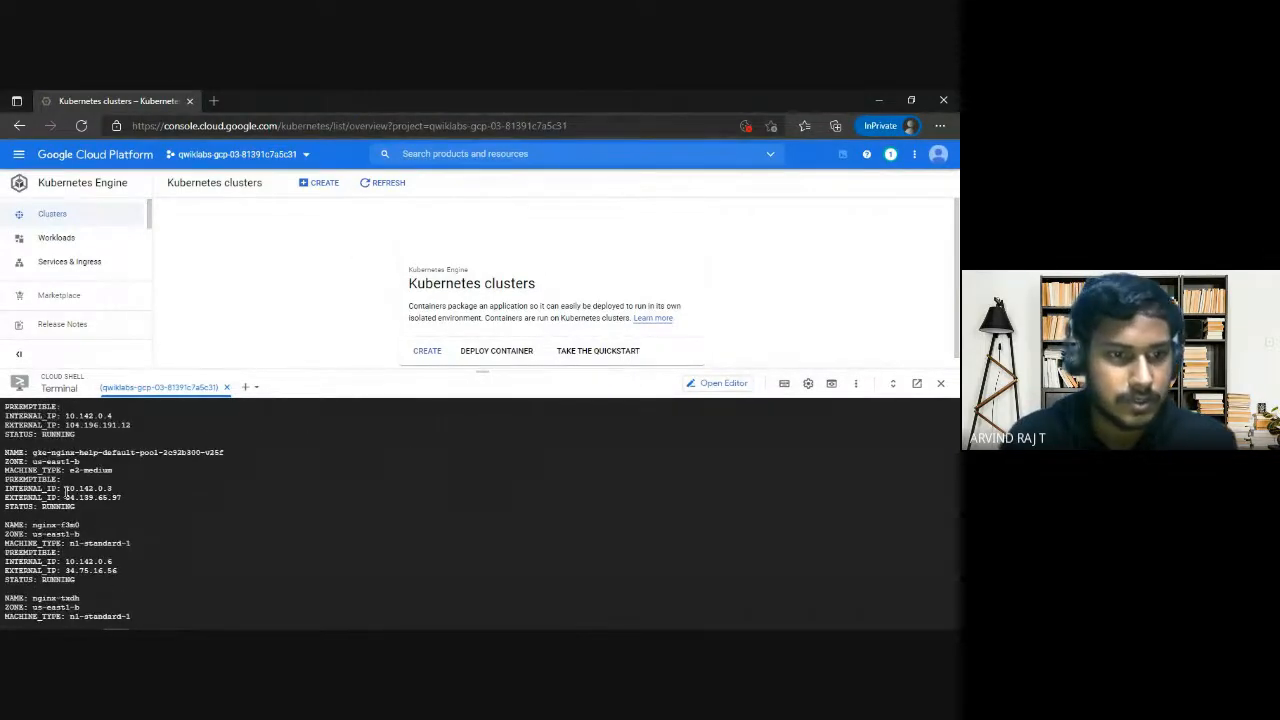
{"action": "scroll", "coordinate": [65, 490], "scroll_direction": "up", "scroll_amount": 2}
{"action": "scroll", "coordinate": [85, 544], "scroll_direction": "down", "scroll_amount": 2}
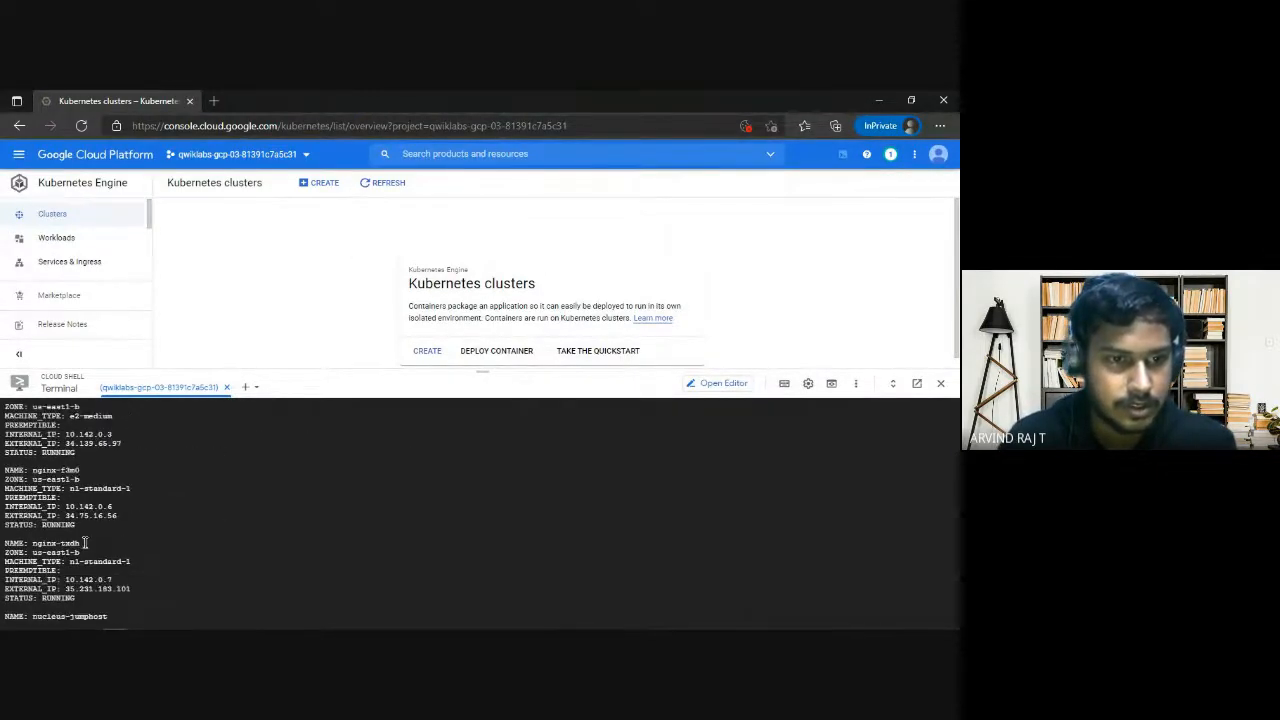
{"action": "left_click_drag", "start_coordinate": [52, 472], "coordinate": [79, 471]}
{"action": "left_click_drag", "start_coordinate": [42, 544], "coordinate": [80, 544]}
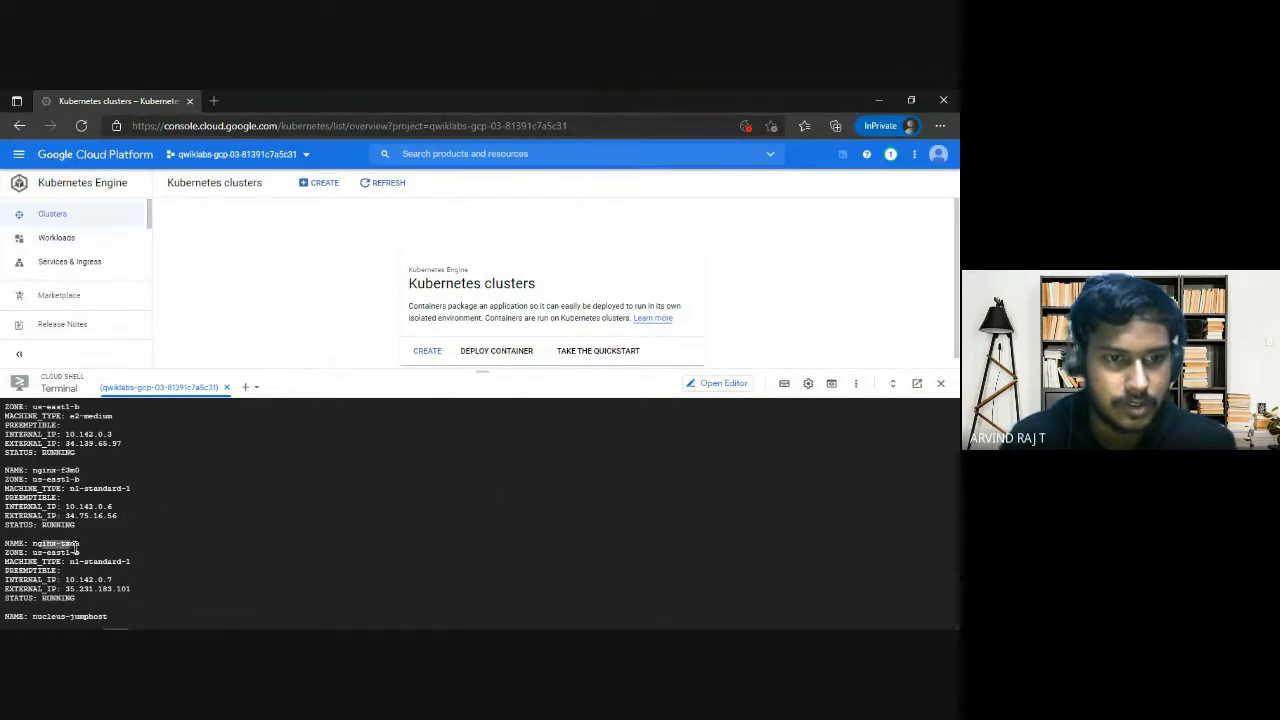
Open the Compute Engine VM instances page, shrink the Cloud Shell area, and review which groups and pools use the nginx instances.
{"action": "left_click", "coordinate": [18, 154]}
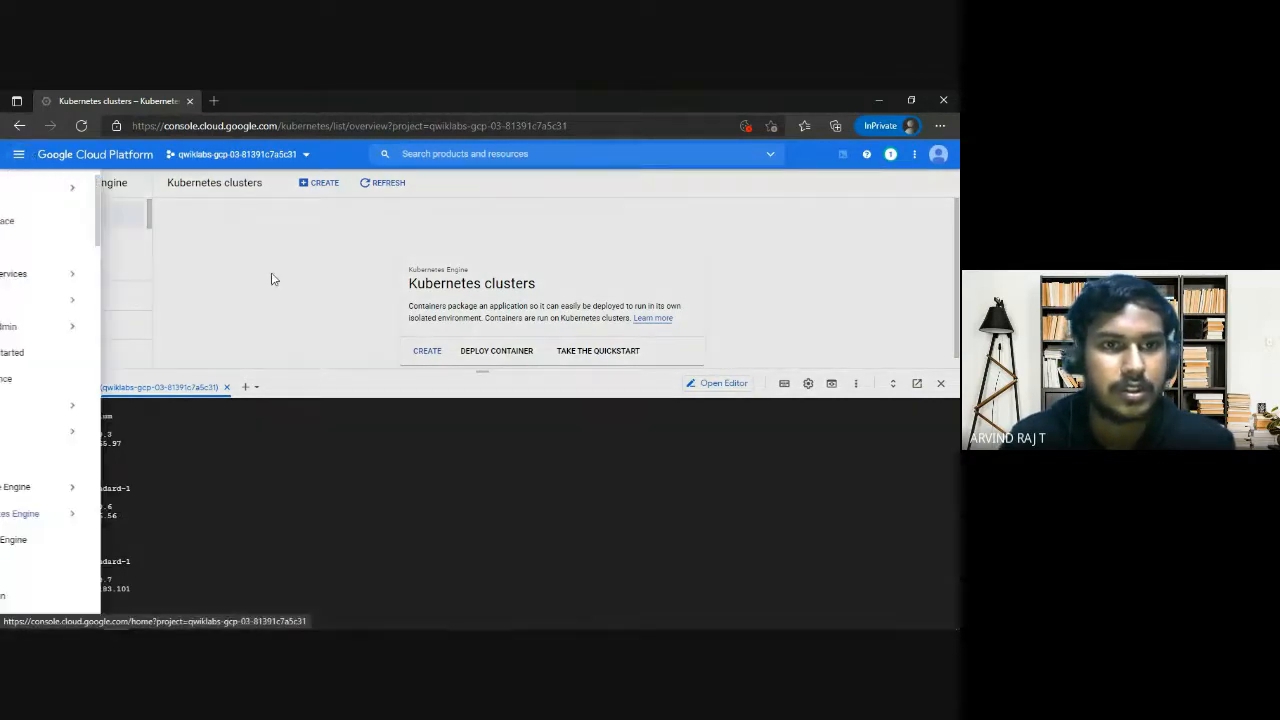
{"action": "mouse_move", "coordinate": [94, 490]}
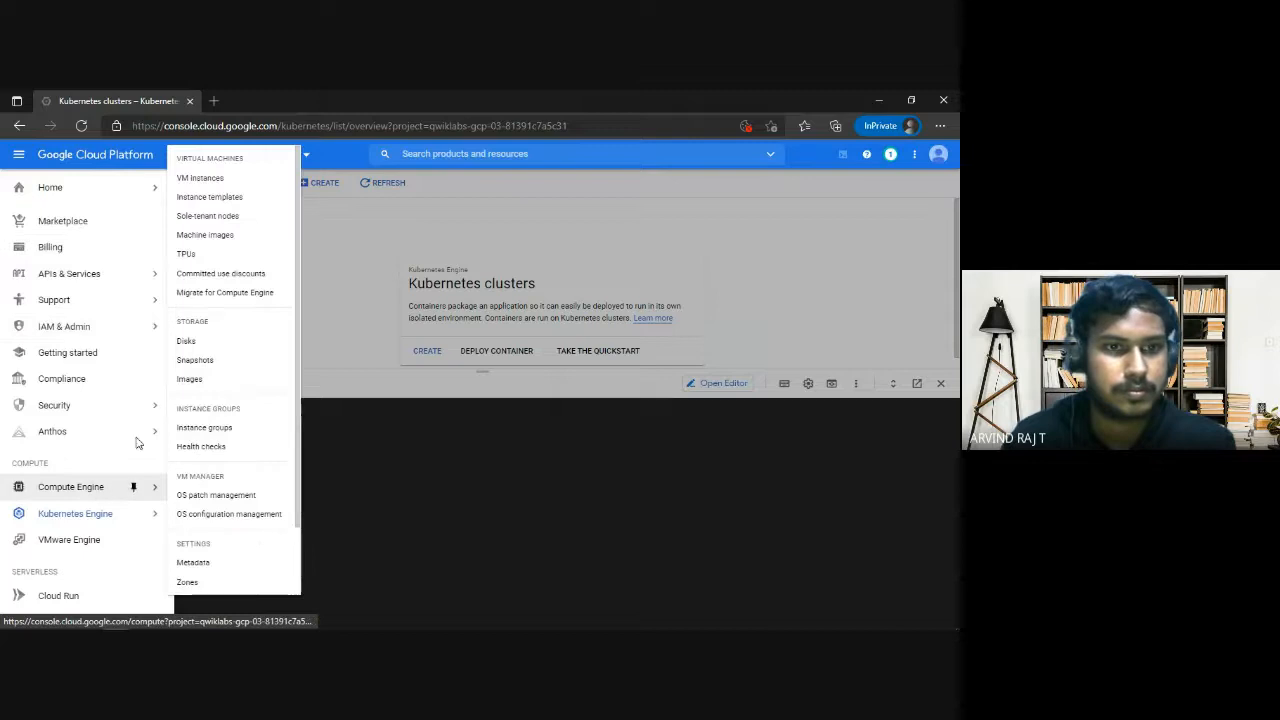
{"action": "left_click", "coordinate": [211, 179]}
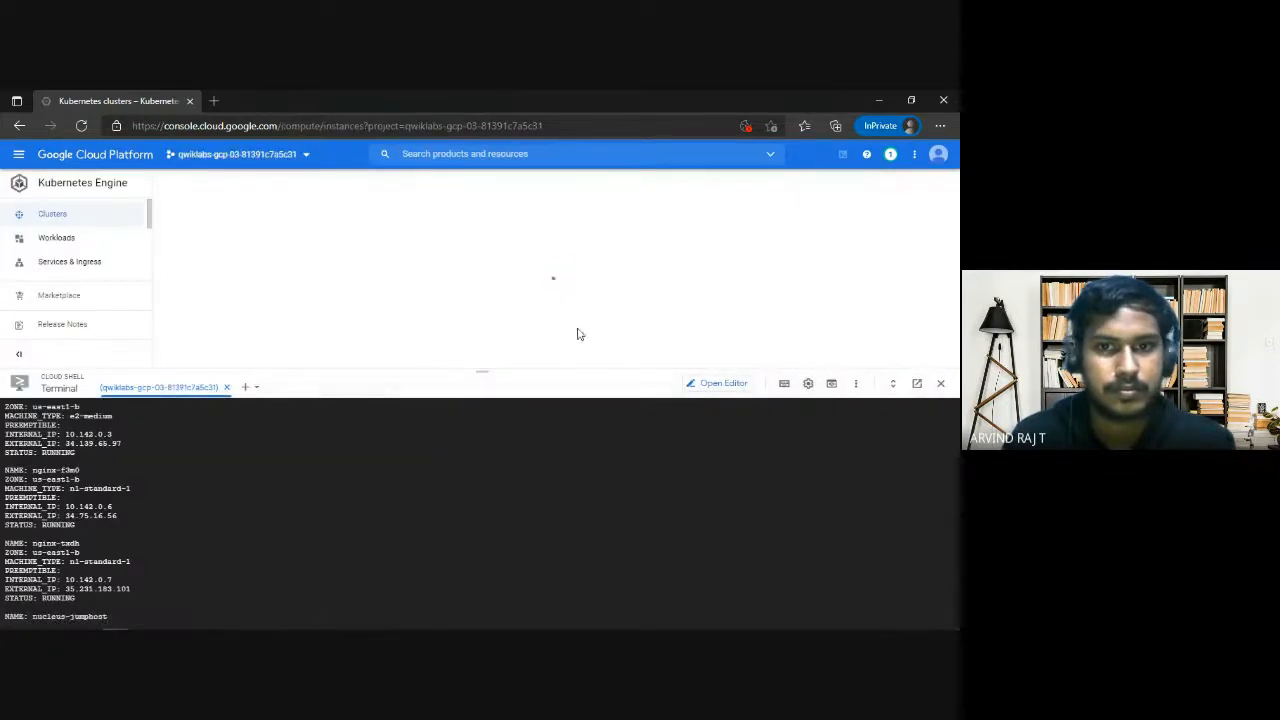
{"action": "left_click_drag", "start_coordinate": [480, 370], "coordinate": [500, 474]}
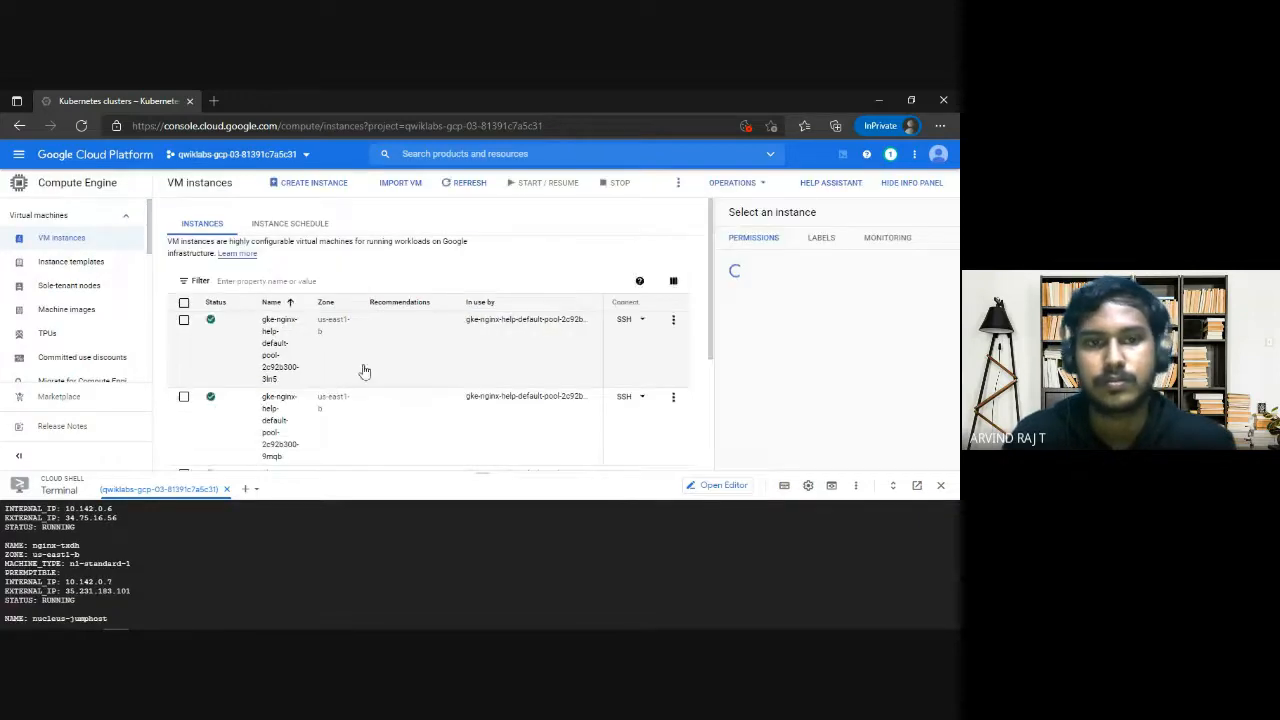
{"action": "scroll", "coordinate": [441, 360], "scroll_direction": "down", "scroll_amount": 5}
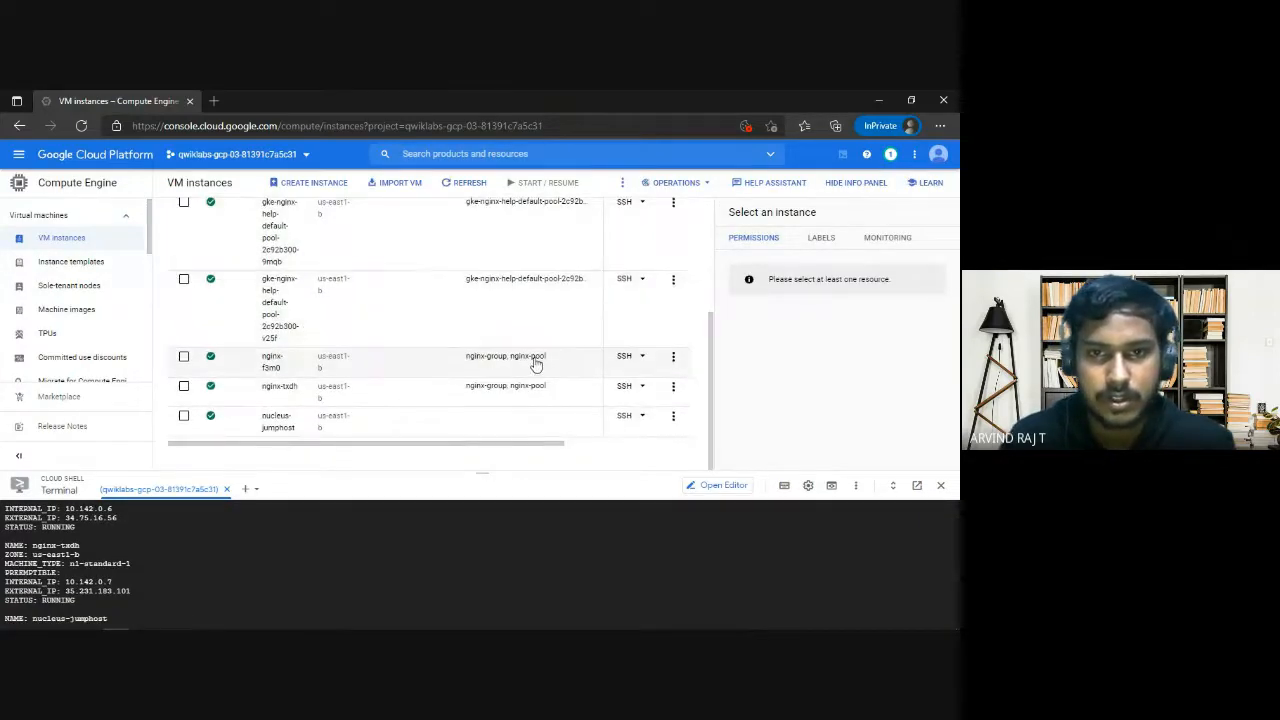
{"action": "scroll", "coordinate": [509, 357], "scroll_direction": "up", "scroll_amount": 5}
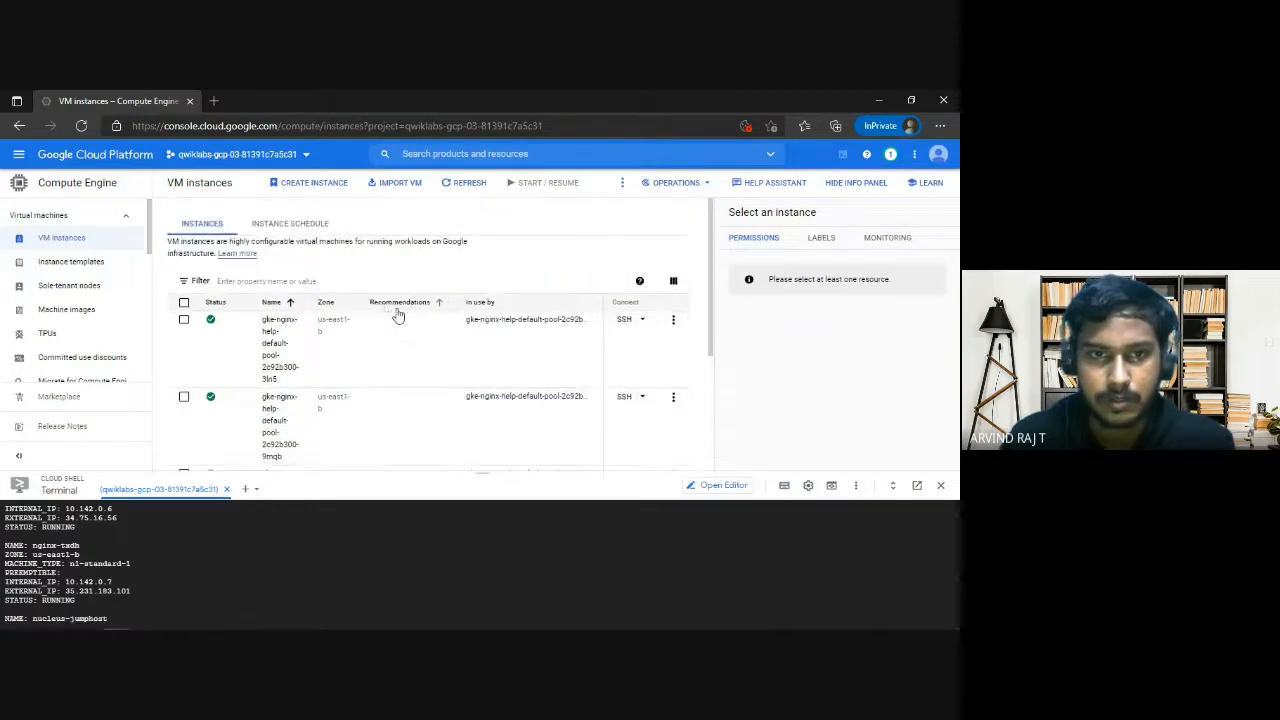
{"action": "scroll", "coordinate": [423, 380], "scroll_direction": "down", "scroll_amount": 5}
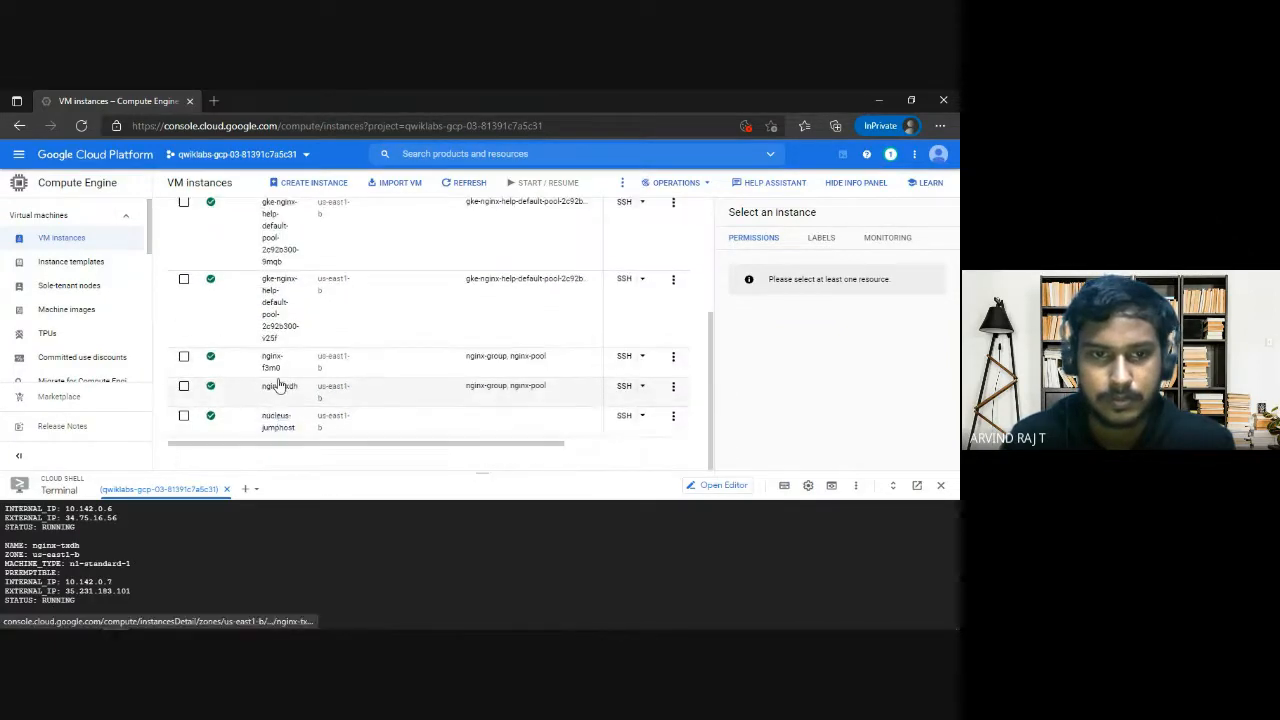
{"action": "scroll", "coordinate": [287, 290], "scroll_direction": "up", "scroll_amount": 5}
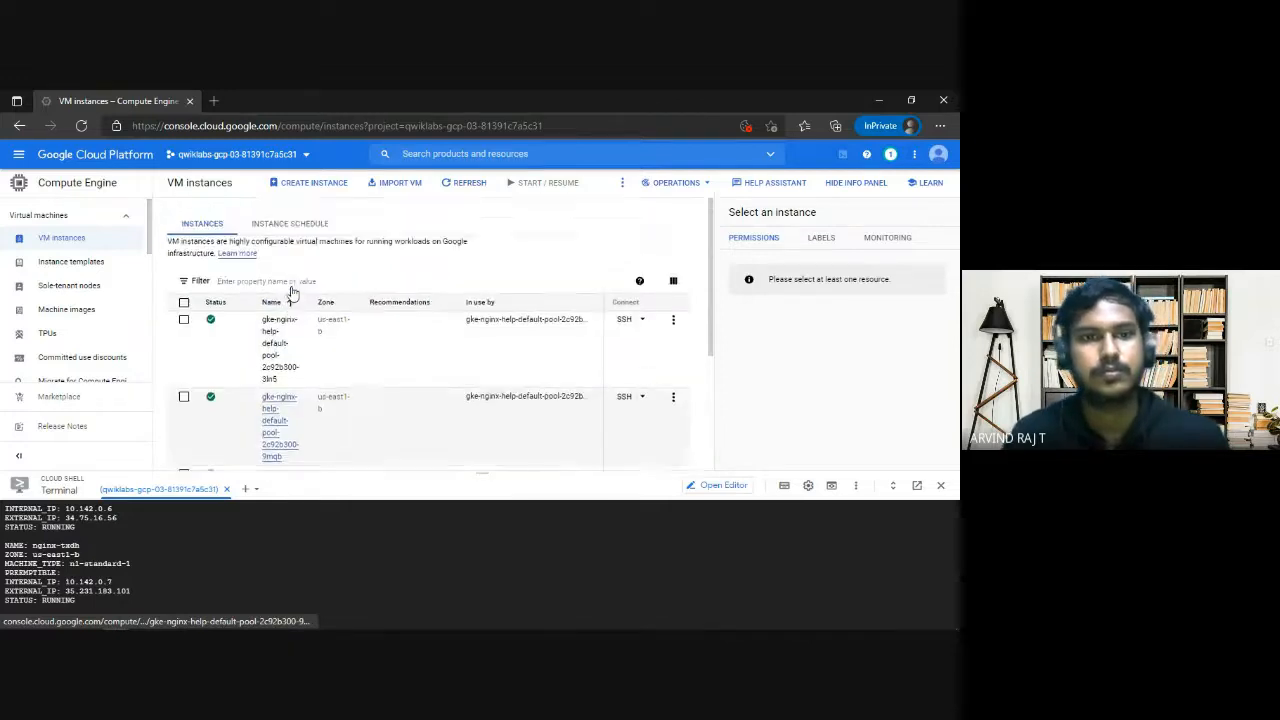
Return to the DEV guide and review its firewall rule, nginx-lb forwarding rule and health check commands.
{"action": "key", "text": "alt+Tab"}
{"action": "scroll", "coordinate": [399, 435], "scroll_direction": "down", "scroll_amount": 2}
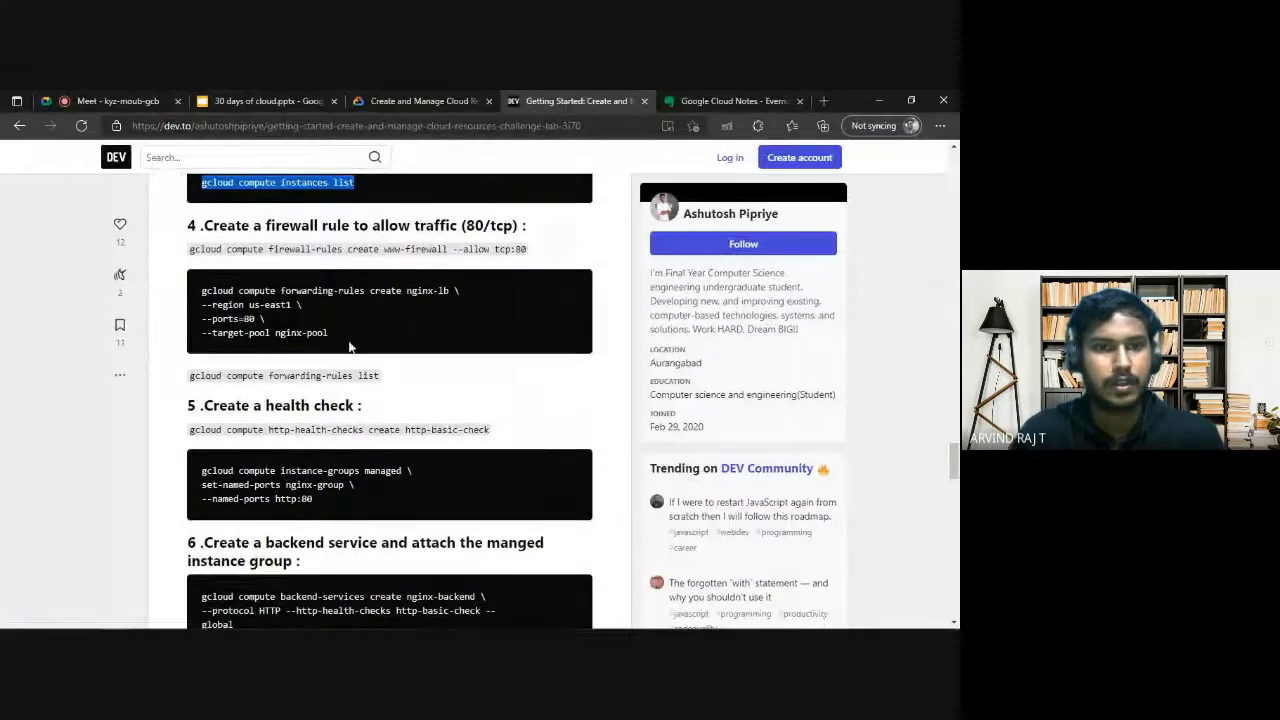
{"action": "left_click_drag", "start_coordinate": [352, 340], "coordinate": [221, 287]}
{"action": "left_click", "coordinate": [370, 288]}
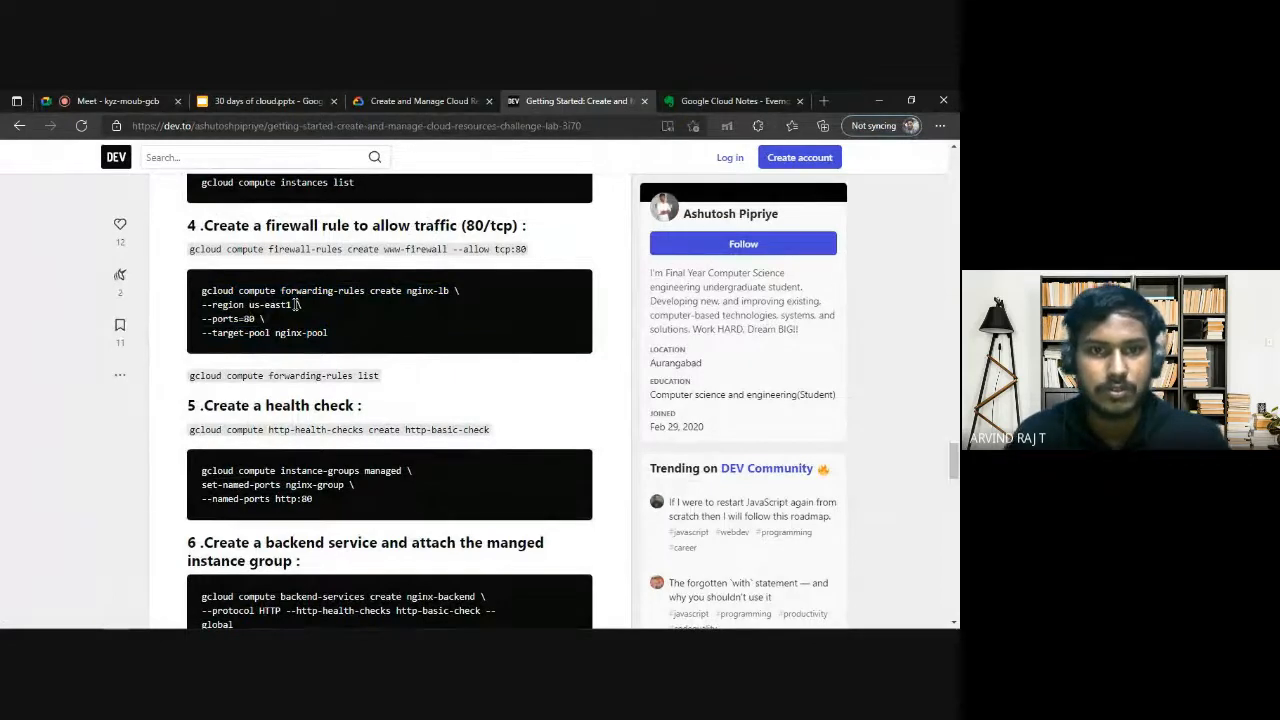
{"action": "scroll", "coordinate": [293, 369], "scroll_direction": "down", "scroll_amount": 2}
{"action": "mouse_move", "coordinate": [188, 229]}
{"action": "left_mouse_down"}
{"action": "mouse_move", "coordinate": [300, 290]}
{"action": "mouse_move", "coordinate": [140, 342]}
{"action": "left_mouse_up"}
{"action": "left_click", "coordinate": [330, 340]}
Review the guide's backend service, URL map, HTTP proxy and http-content-rule commands, plus its closing wait instructions.
{"action": "scroll", "coordinate": [273, 430], "scroll_direction": "down", "scroll_amount": 3}
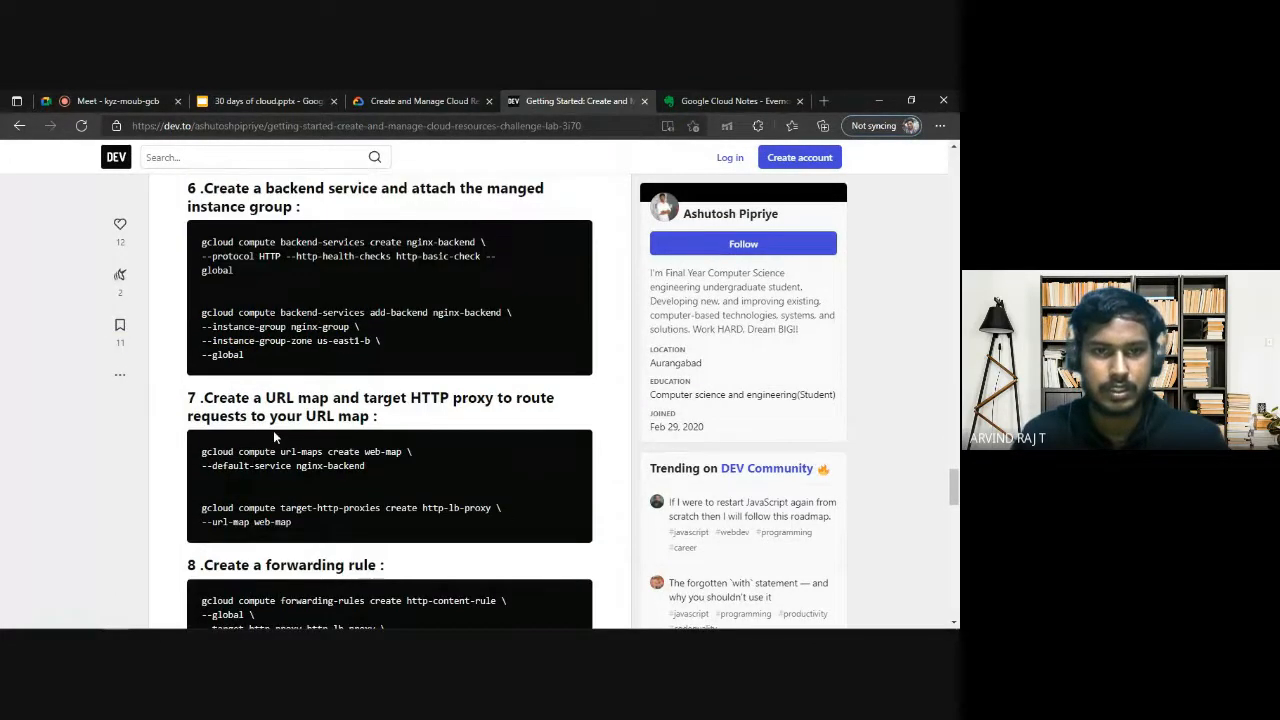
{"action": "scroll", "coordinate": [265, 258], "scroll_direction": "down", "scroll_amount": 3}
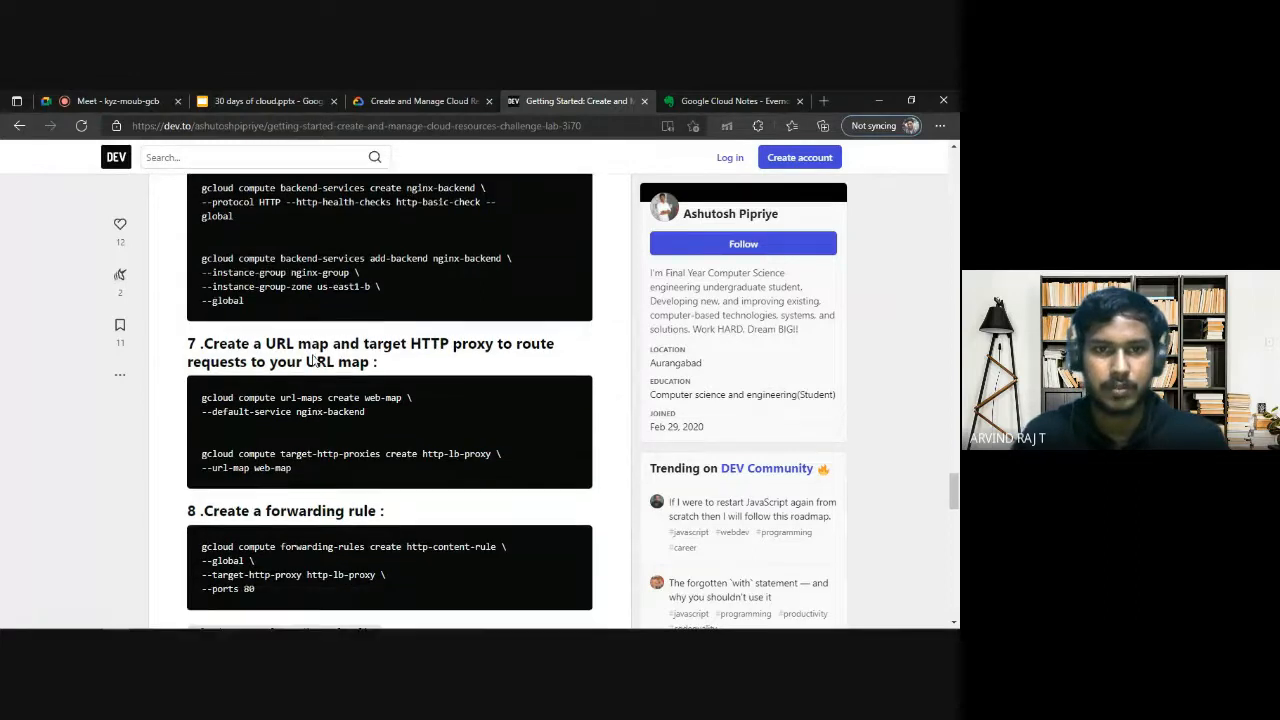
{"action": "scroll", "coordinate": [349, 343], "scroll_direction": "up", "scroll_amount": 1}
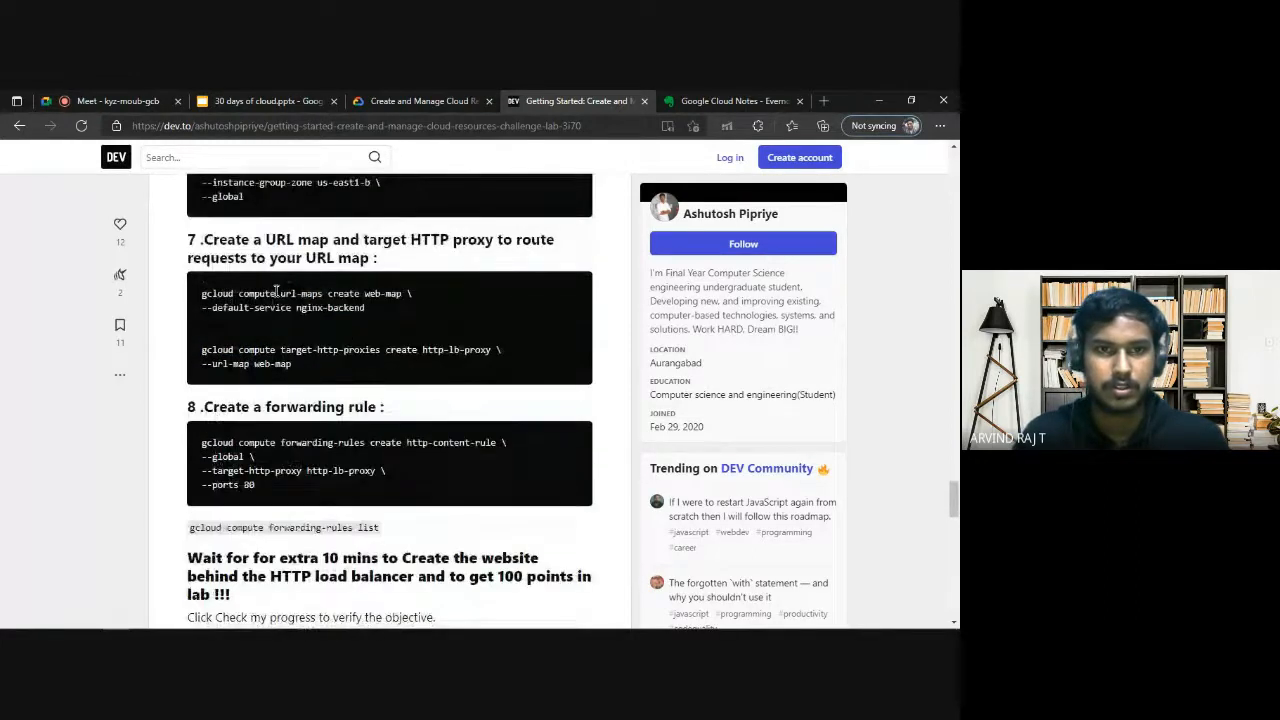
{"action": "left_click_drag", "start_coordinate": [276, 290], "coordinate": [368, 310]}
{"action": "left_click", "coordinate": [370, 300]}
{"action": "scroll", "coordinate": [370, 298], "scroll_direction": "down", "scroll_amount": 1}
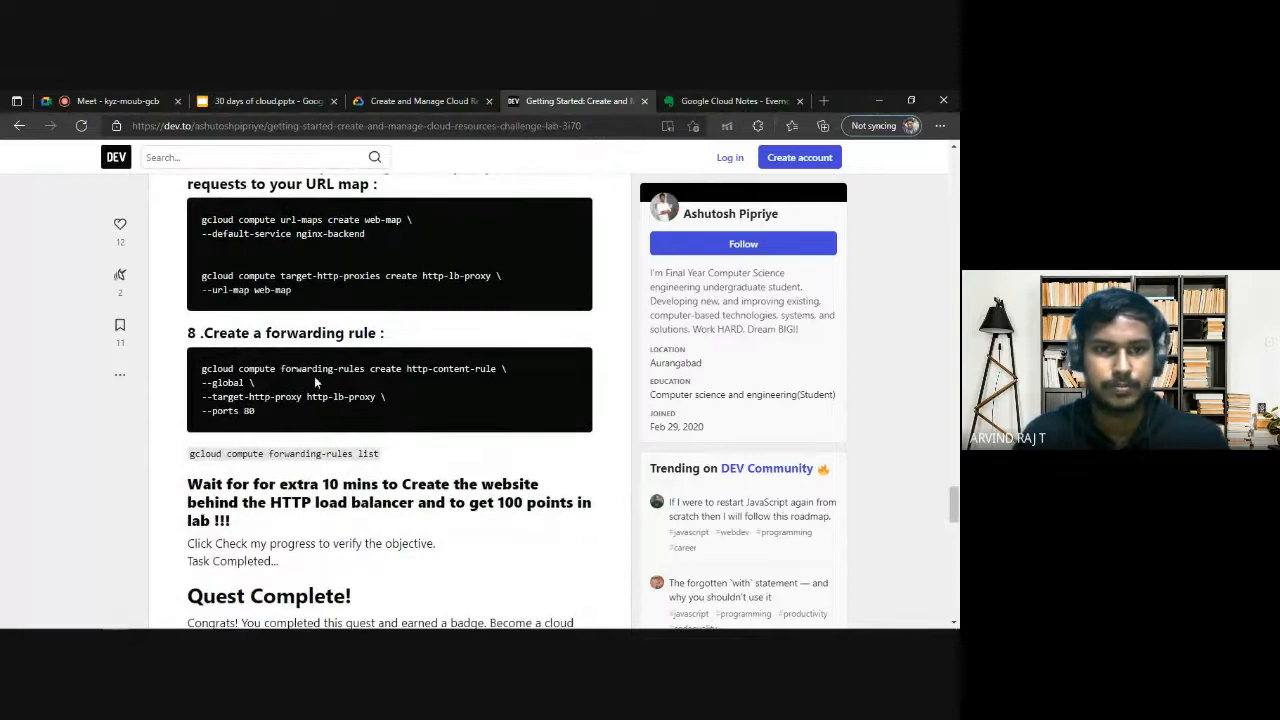
{"action": "scroll", "coordinate": [330, 388], "scroll_direction": "down", "scroll_amount": 4}
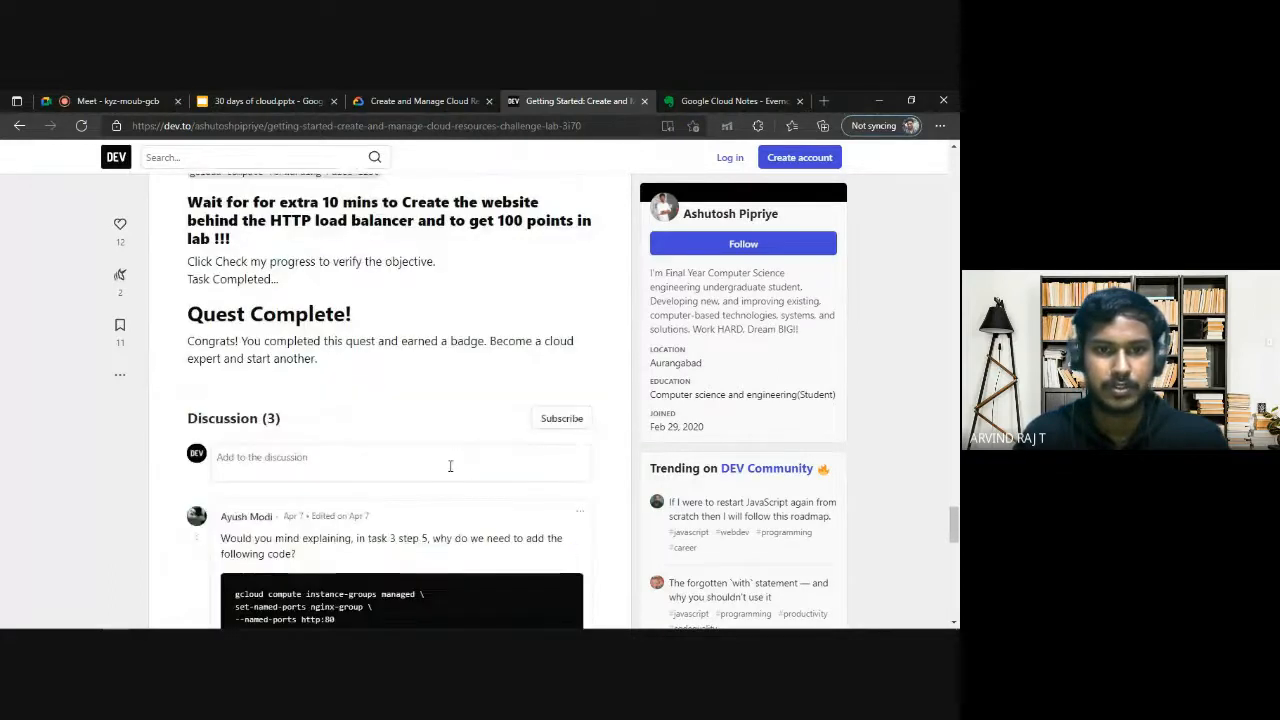
{"action": "scroll", "coordinate": [405, 168], "scroll_direction": "up", "scroll_amount": 4}
Recheck lab progress for "Create the website behind the HTTP load balancer" and view the checkpoint scores.
{"action": "left_click", "coordinate": [420, 101]}
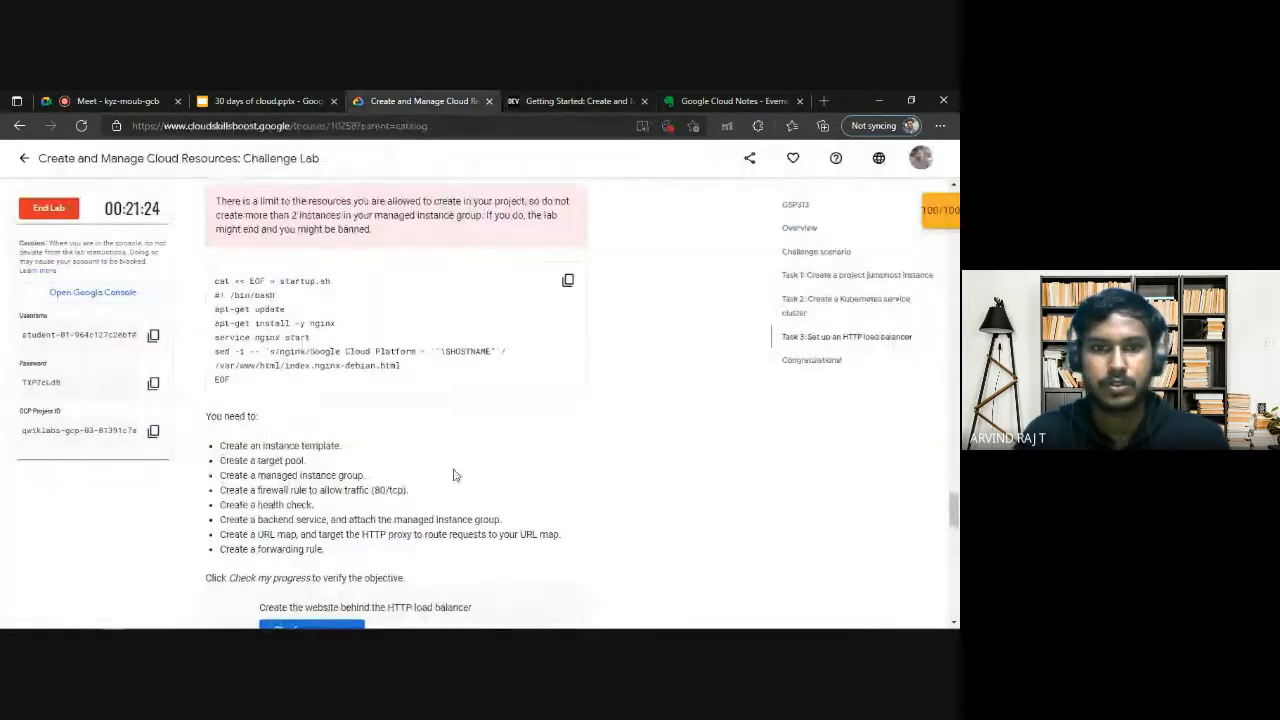
{"action": "scroll", "coordinate": [333, 450], "scroll_direction": "down", "scroll_amount": 2}
{"action": "left_click", "coordinate": [318, 428]}
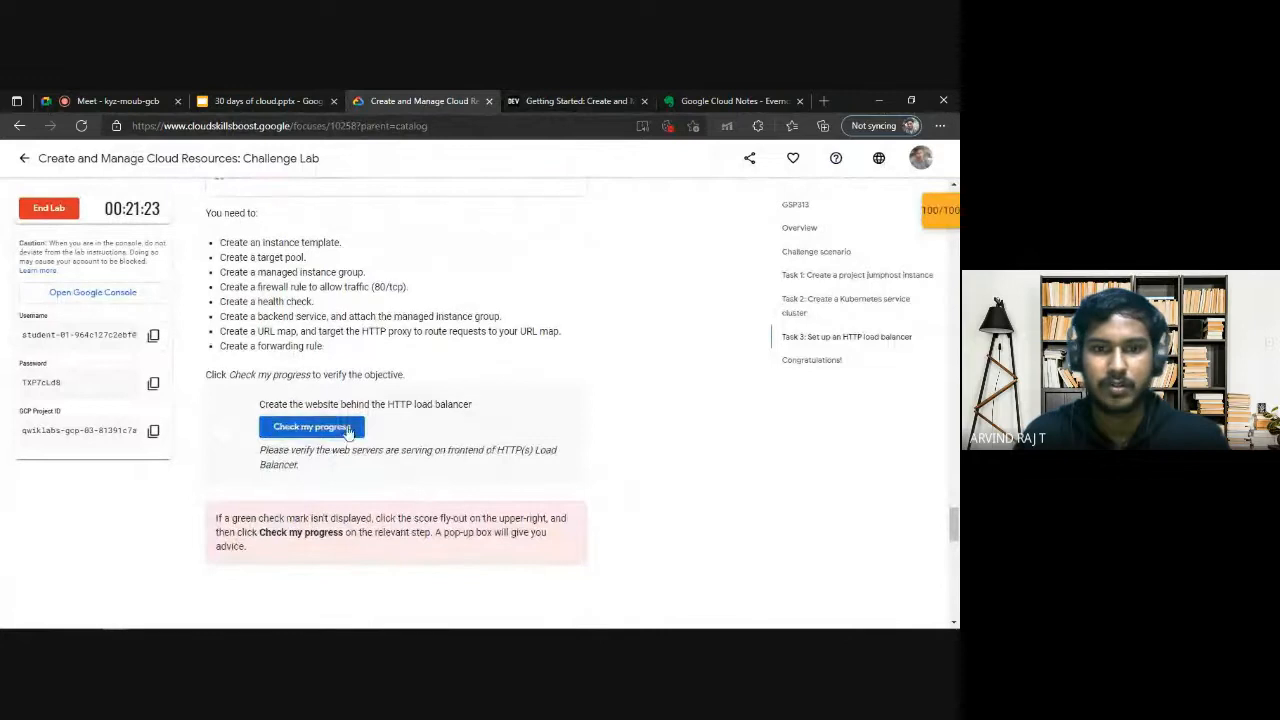
{"action": "left_click", "coordinate": [945, 222]}
{"action": "left_click", "coordinate": [924, 216]}
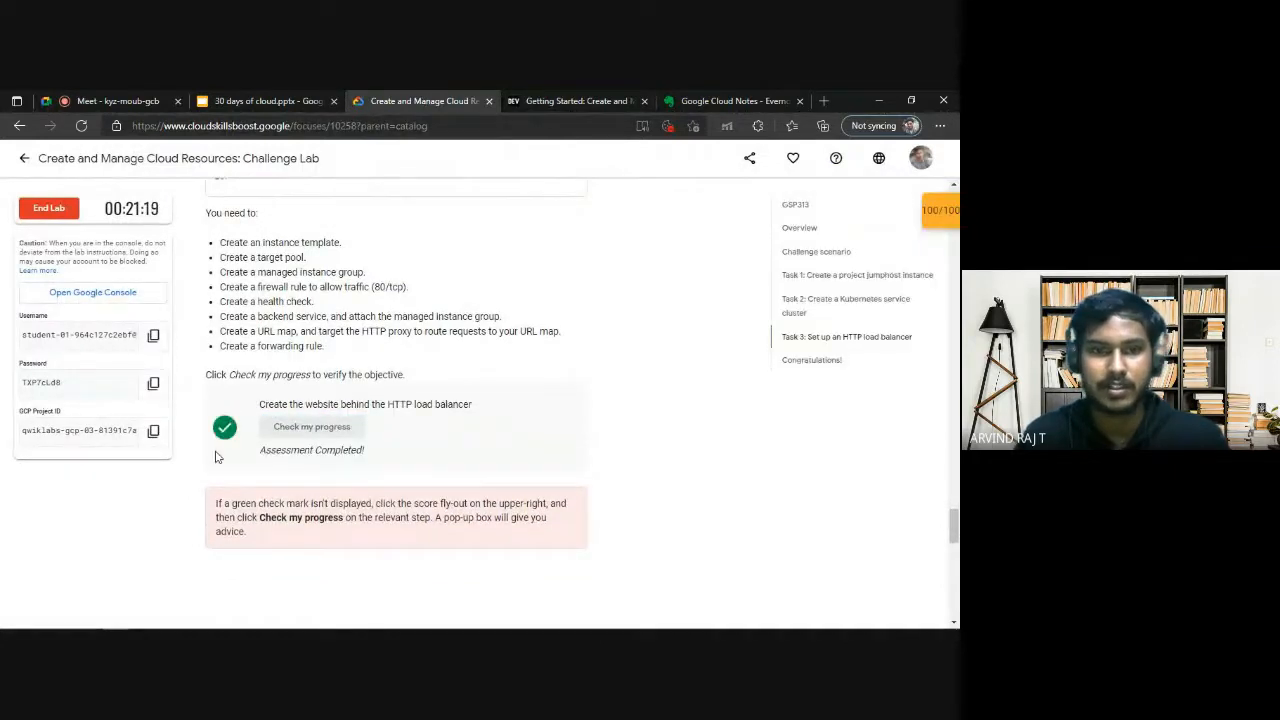
Switch back to the Google Cloud console and open the project's home dashboard.
{"action": "left_click", "coordinate": [560, 101]}
{"action": "left_click", "coordinate": [730, 101]}
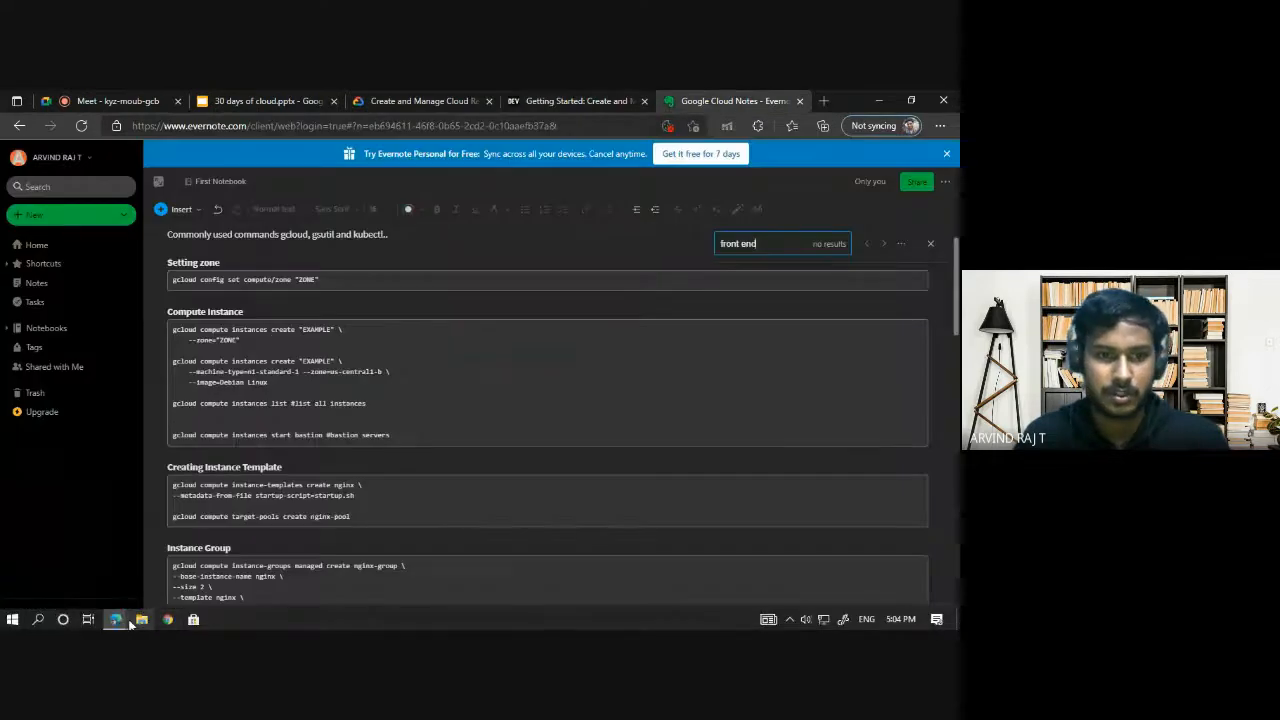
{"action": "mouse_move", "coordinate": [116, 619]}
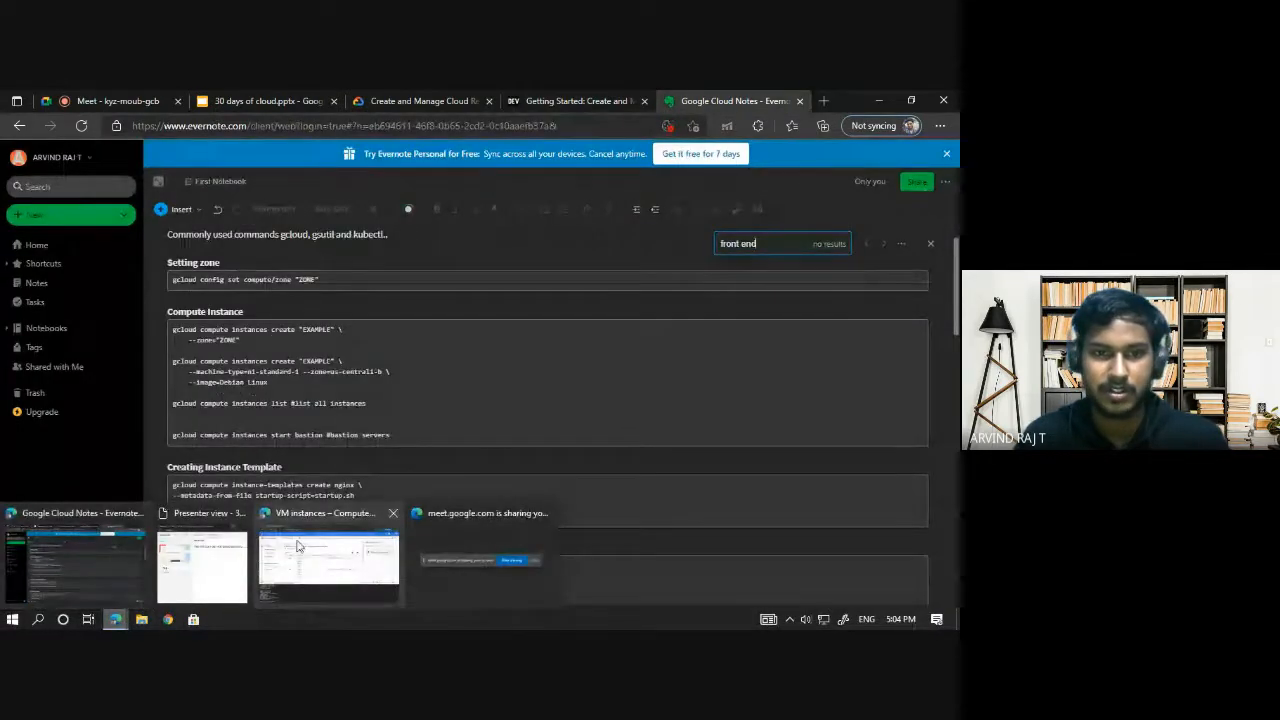
{"action": "left_click", "coordinate": [398, 531]}
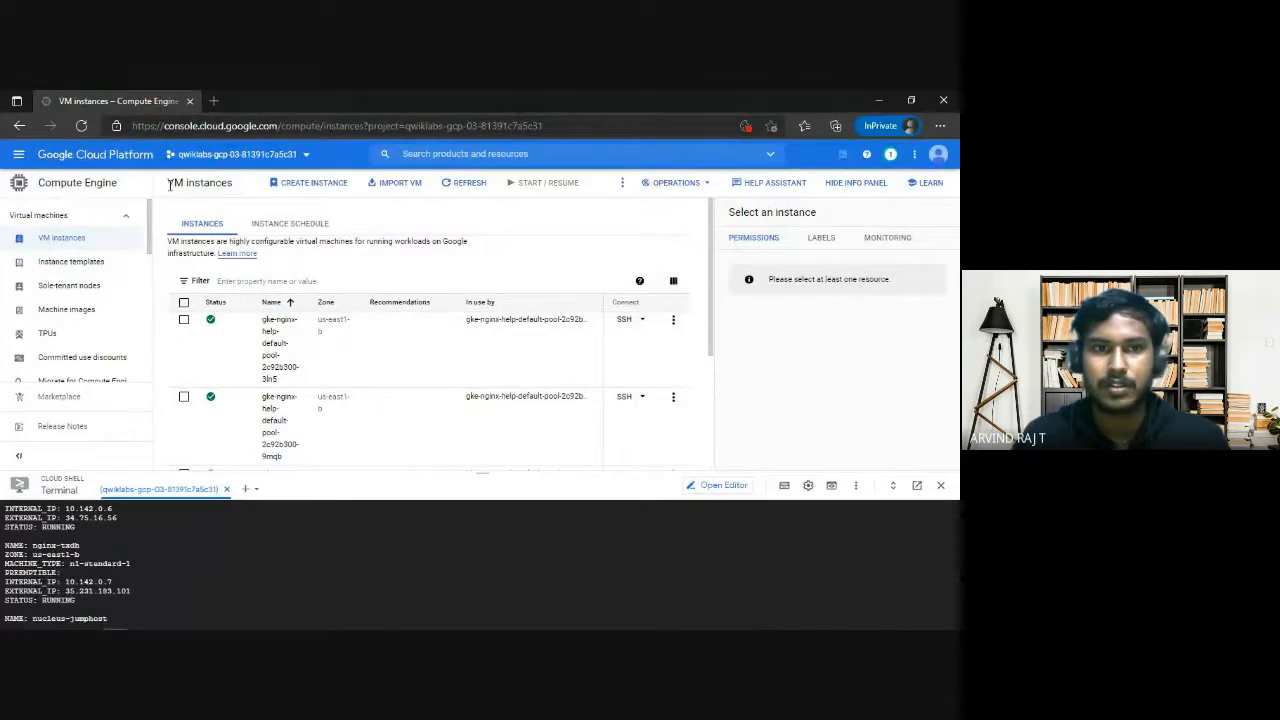
{"action": "left_click", "coordinate": [70, 155]}
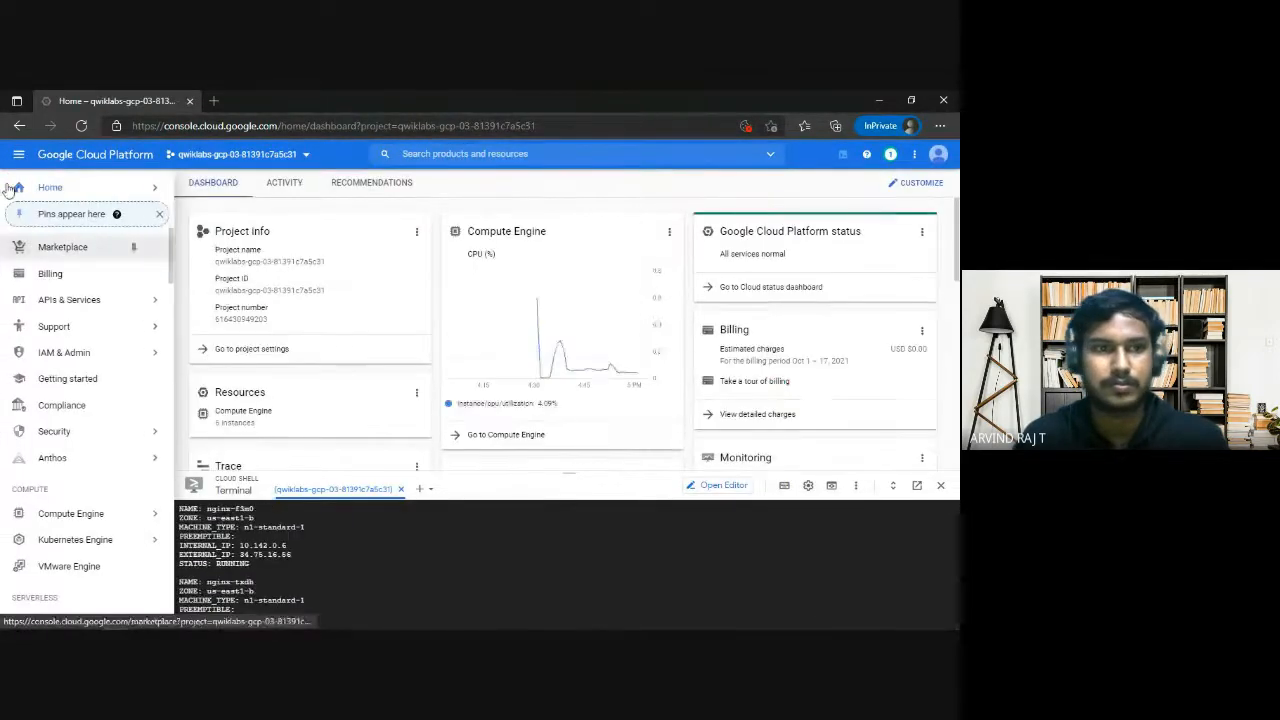
{"action": "left_click", "coordinate": [19, 155]}
{"action": "left_click", "coordinate": [19, 155]}
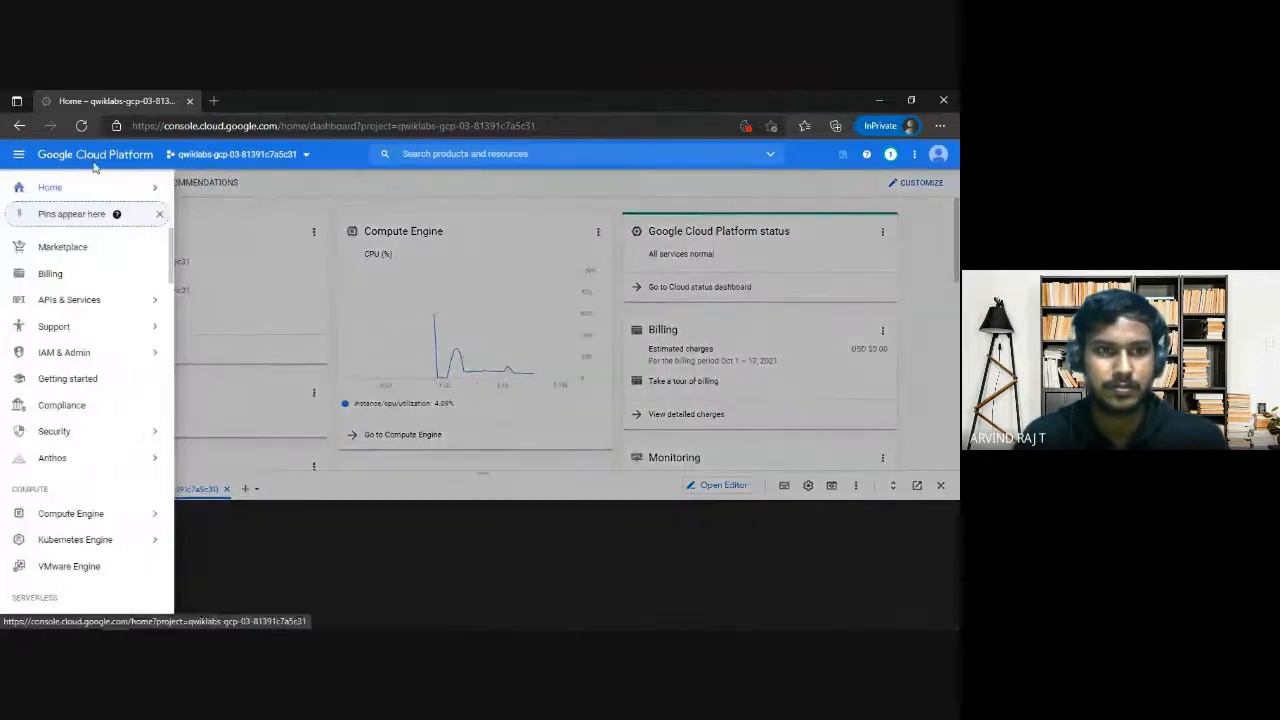
{"action": "left_click", "coordinate": [19, 155]}
Return to the challenge lab page and review the scores of all three checkpoints alongside the Task 1 section.
{"action": "key", "text": "alt+Tab"}
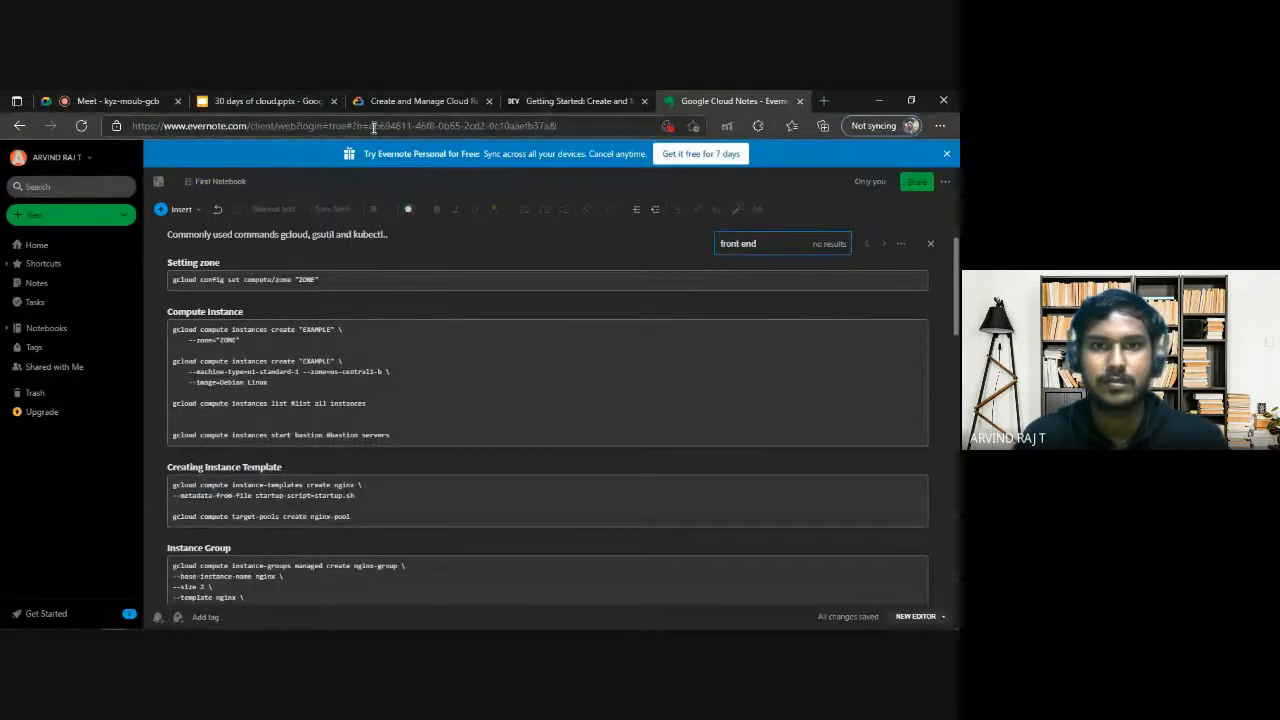
{"action": "left_click", "coordinate": [418, 100]}
{"action": "scroll", "coordinate": [615, 364], "scroll_direction": "up", "scroll_amount": 10}
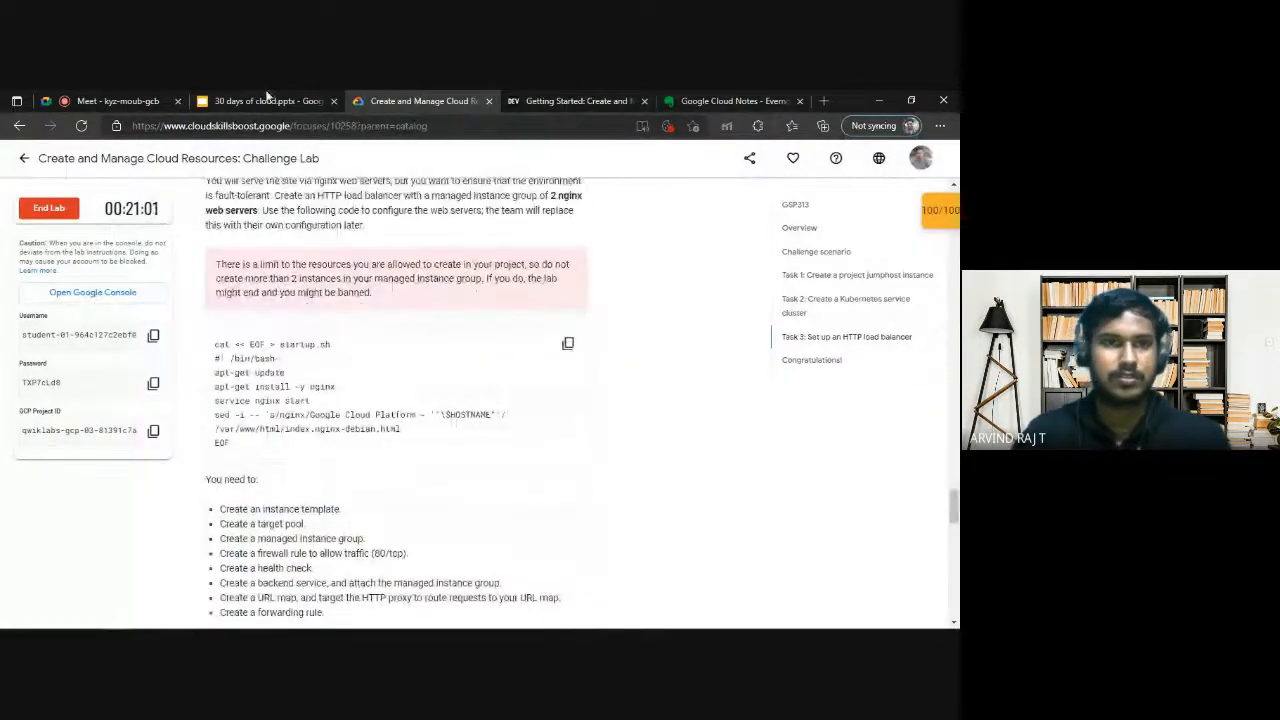
{"action": "left_click", "coordinate": [938, 210]}
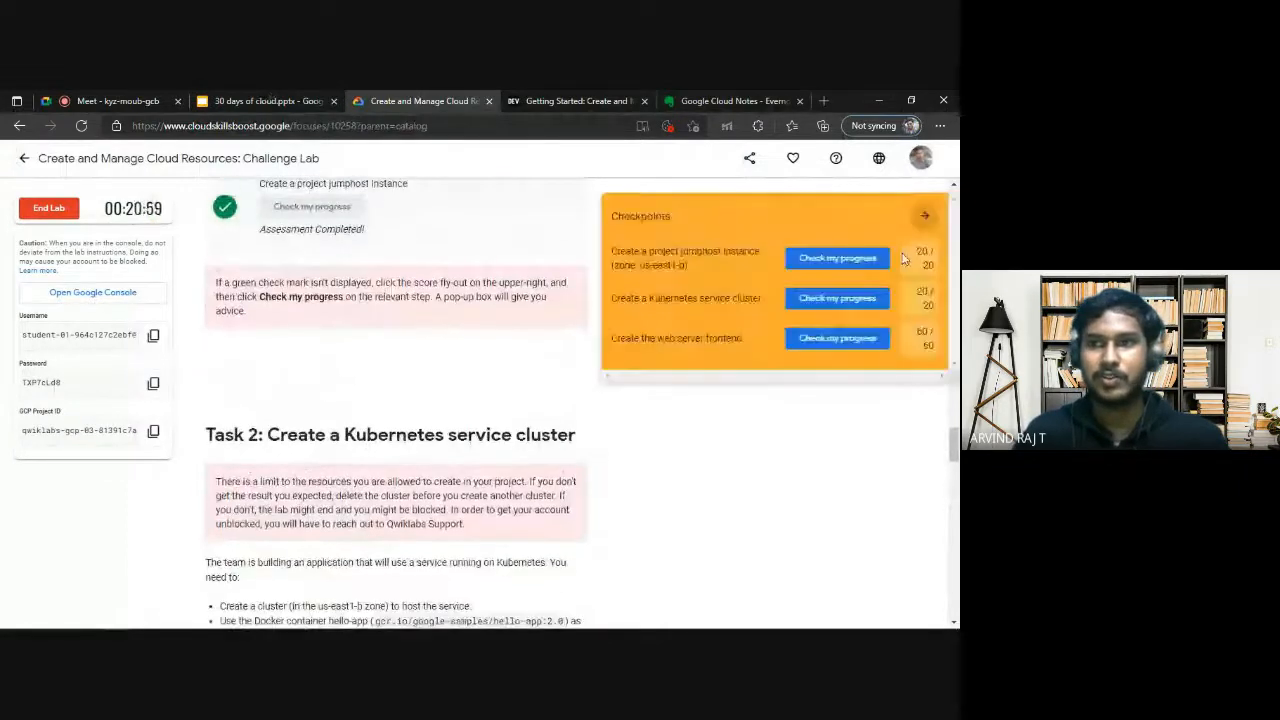
{"action": "scroll", "coordinate": [918, 225], "scroll_direction": "up", "scroll_amount": 2}
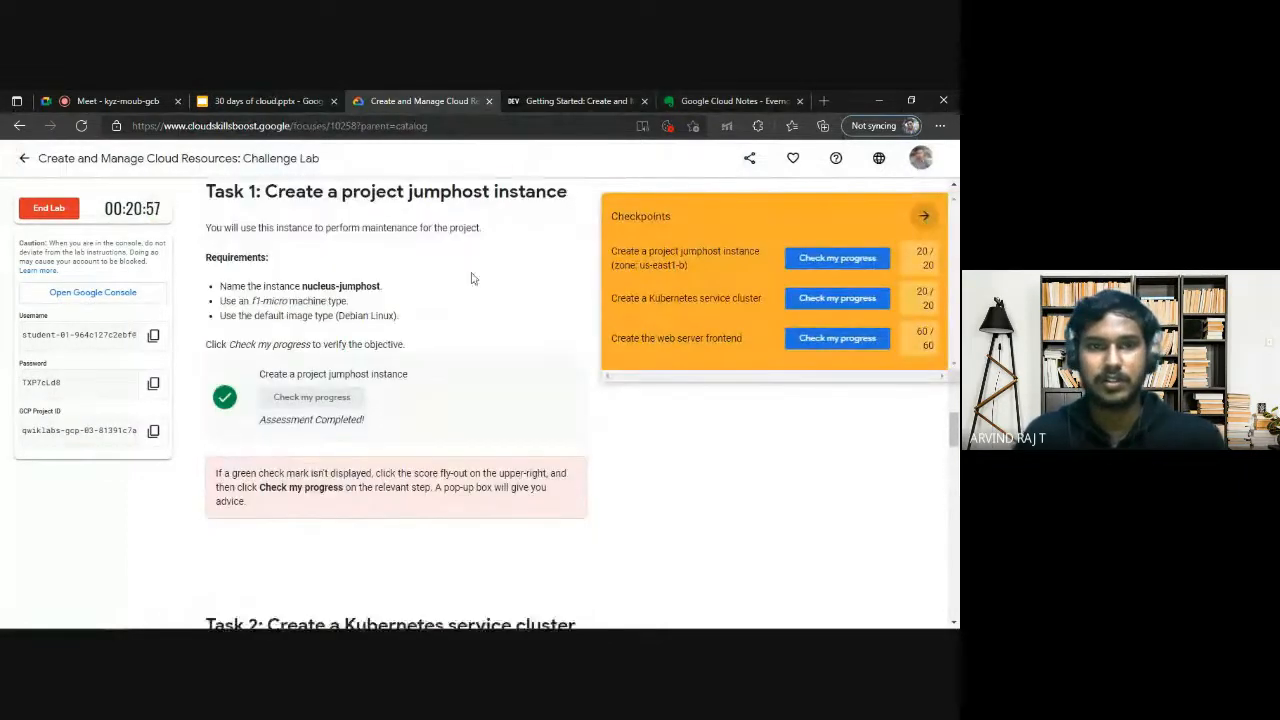
{"action": "left_click", "coordinate": [924, 215]}
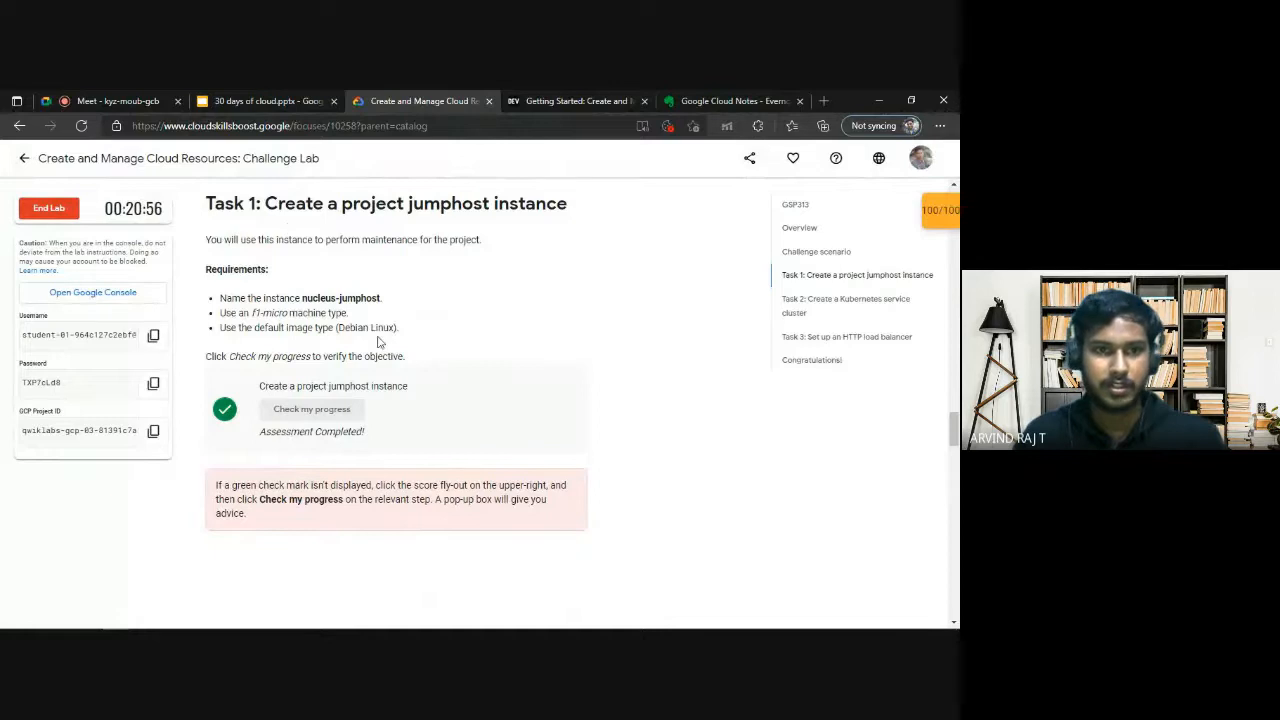
End the Create and Manage Cloud Resources challenge lab and submit a satisfaction rating for it.
{"action": "scroll", "coordinate": [378, 342], "scroll_direction": "up", "scroll_amount": 10}
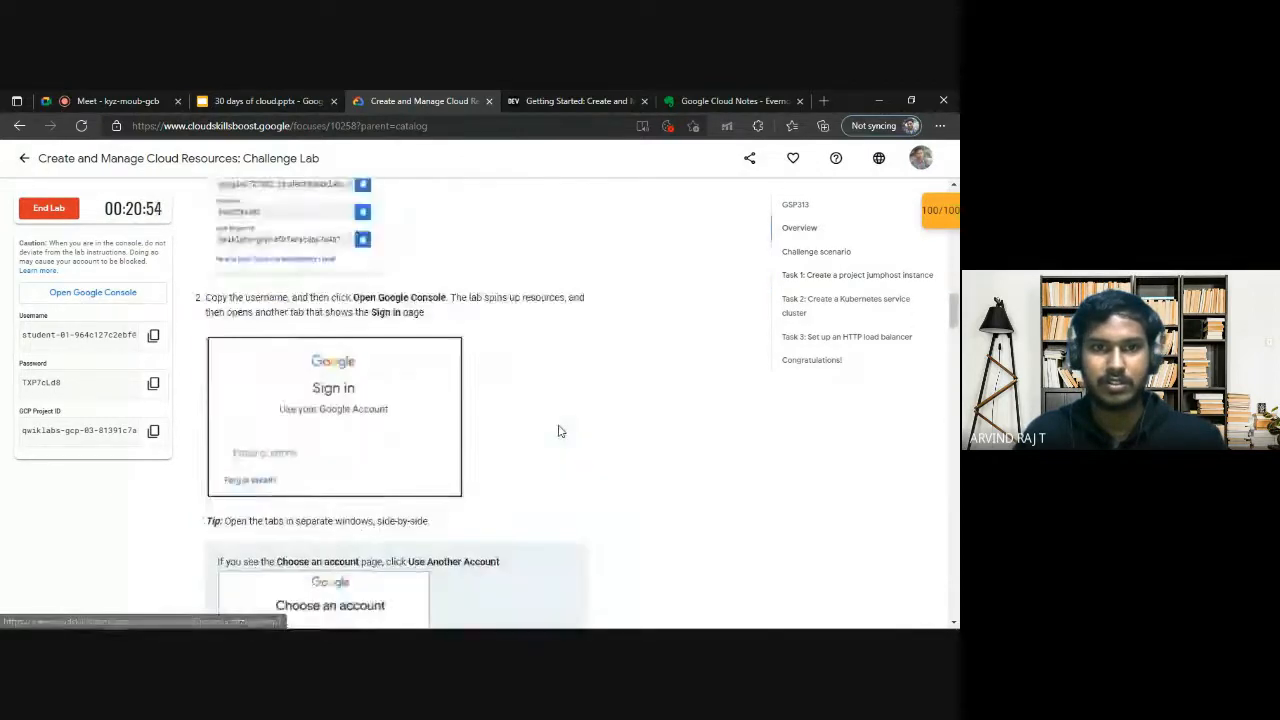
{"action": "scroll", "coordinate": [559, 431], "scroll_direction": "up", "scroll_amount": 10}
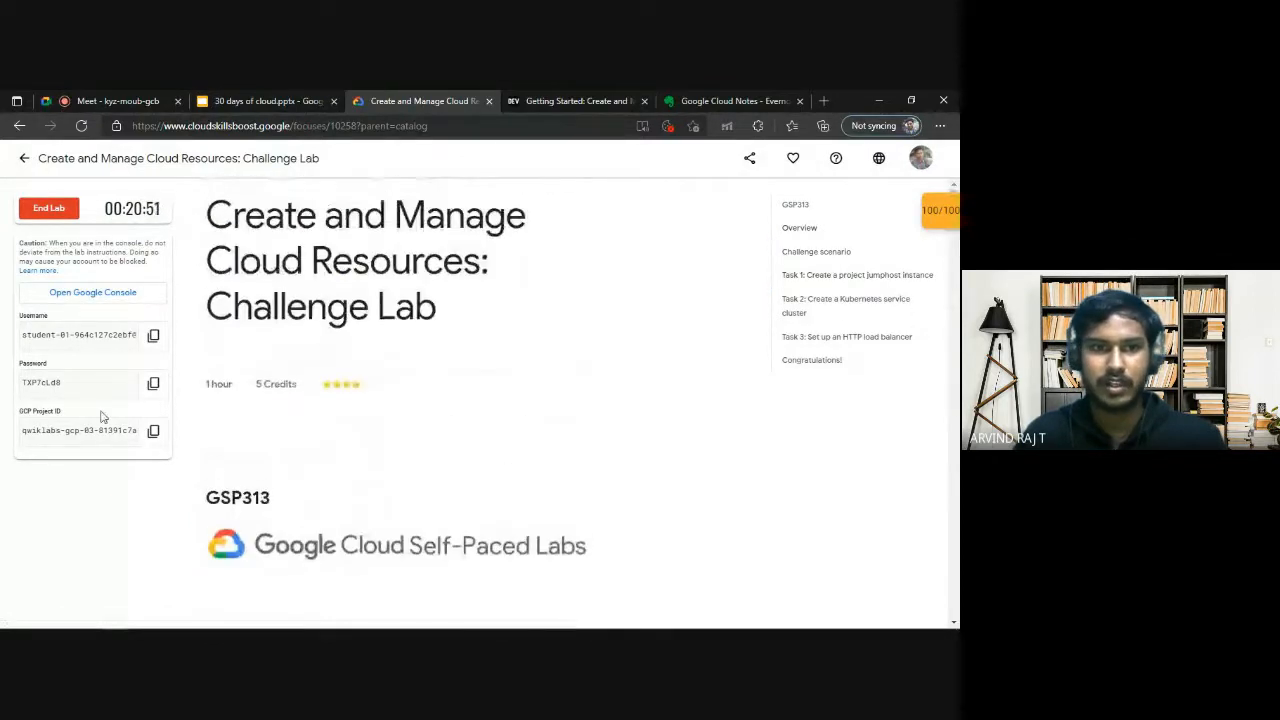
{"action": "left_click_drag", "start_coordinate": [206, 384], "coordinate": [238, 390]}
{"action": "left_click", "coordinate": [240, 391]}
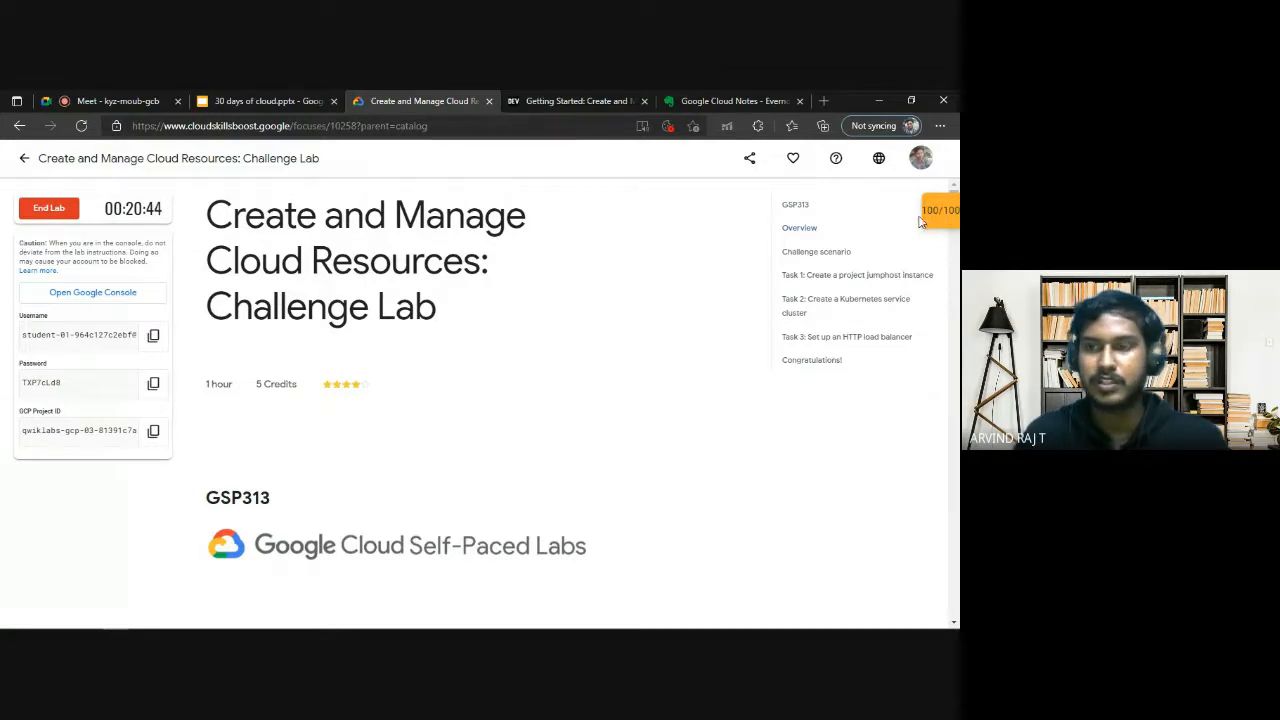
{"action": "left_click", "coordinate": [48, 208]}
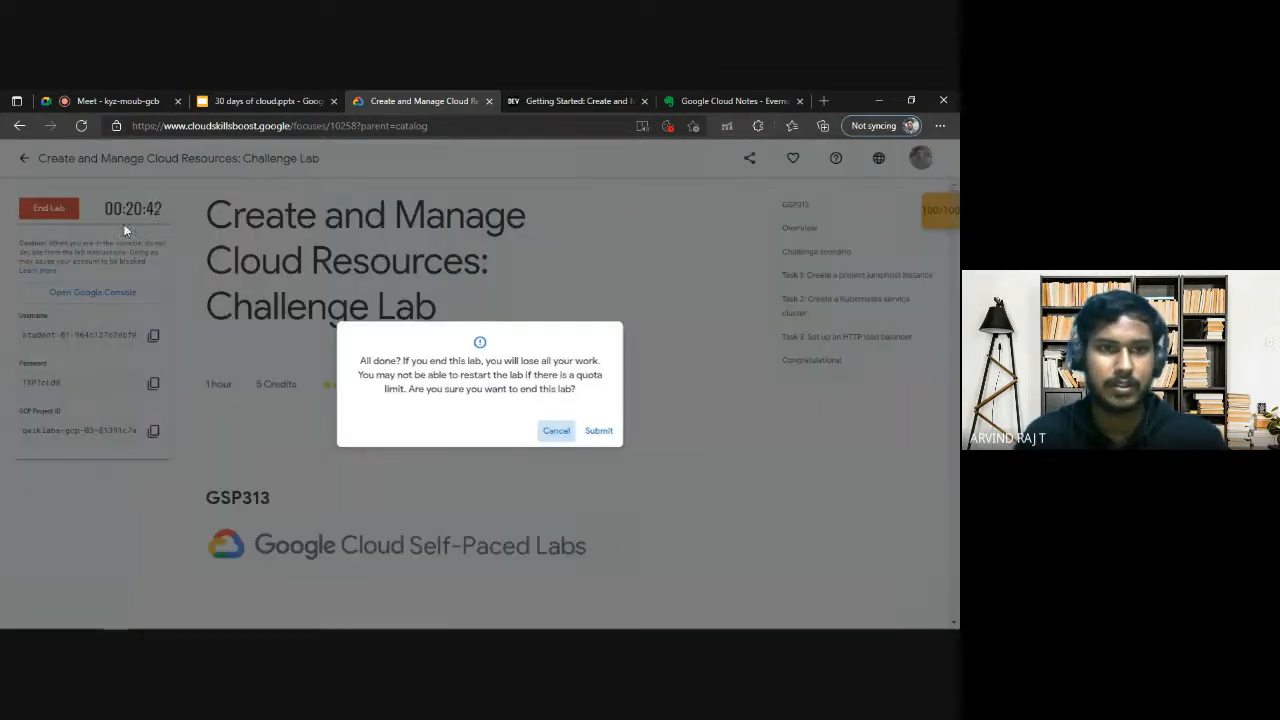
{"action": "left_click", "coordinate": [599, 431]}
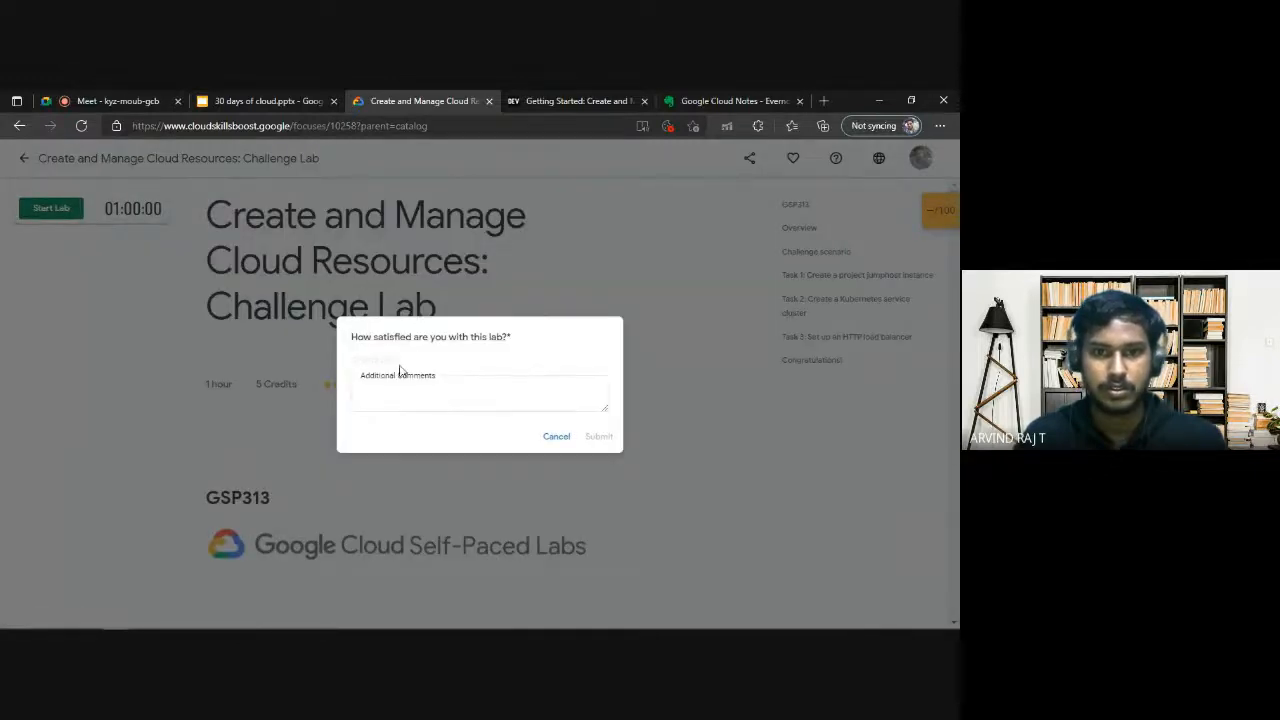
{"action": "left_click", "coordinate": [390, 359]}
{"action": "left_click", "coordinate": [599, 436]}
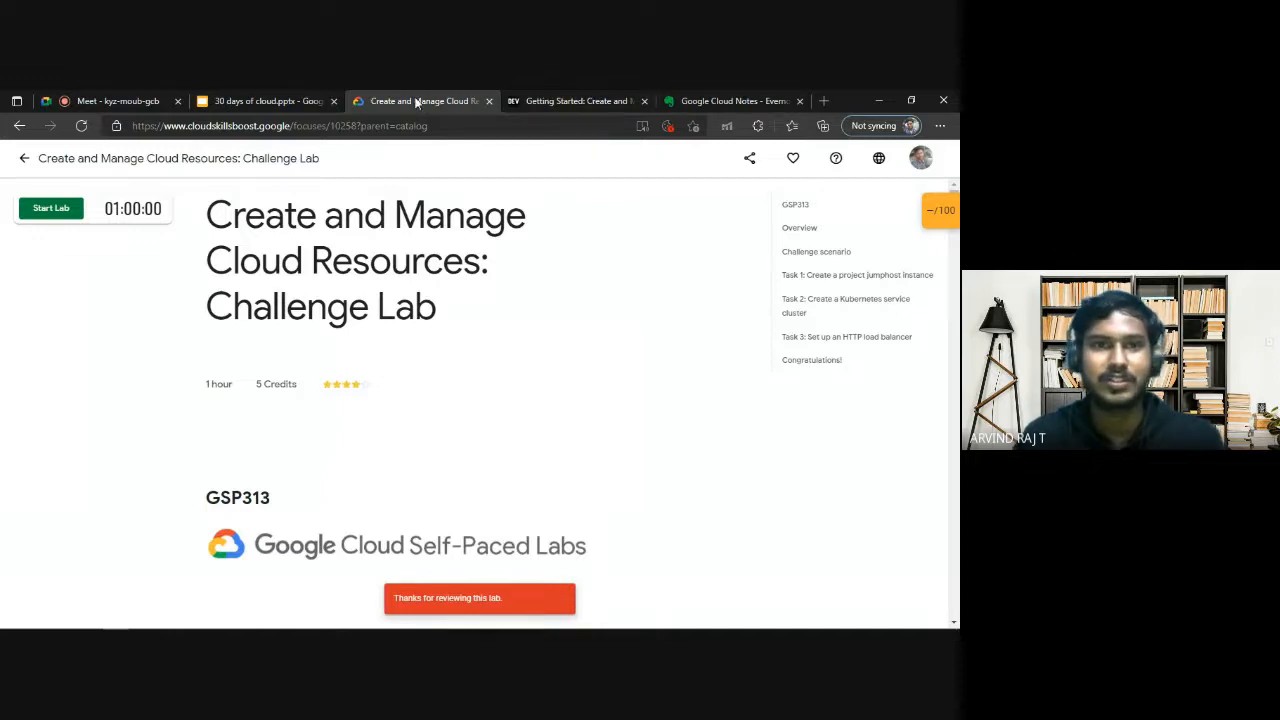
Check the slide deck and the meeting's in-call messages, and return to the lab page to view its closing section.
{"action": "left_click", "coordinate": [286, 95]}
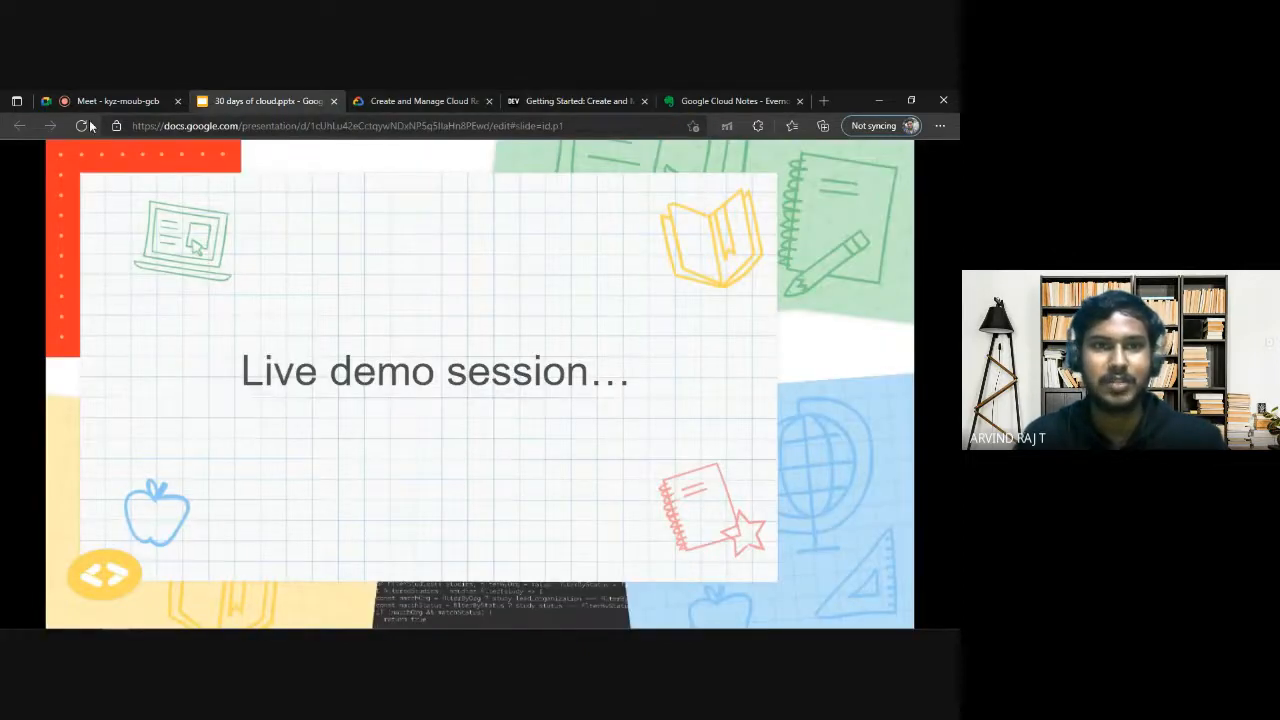
{"action": "left_click", "coordinate": [158, 95]}
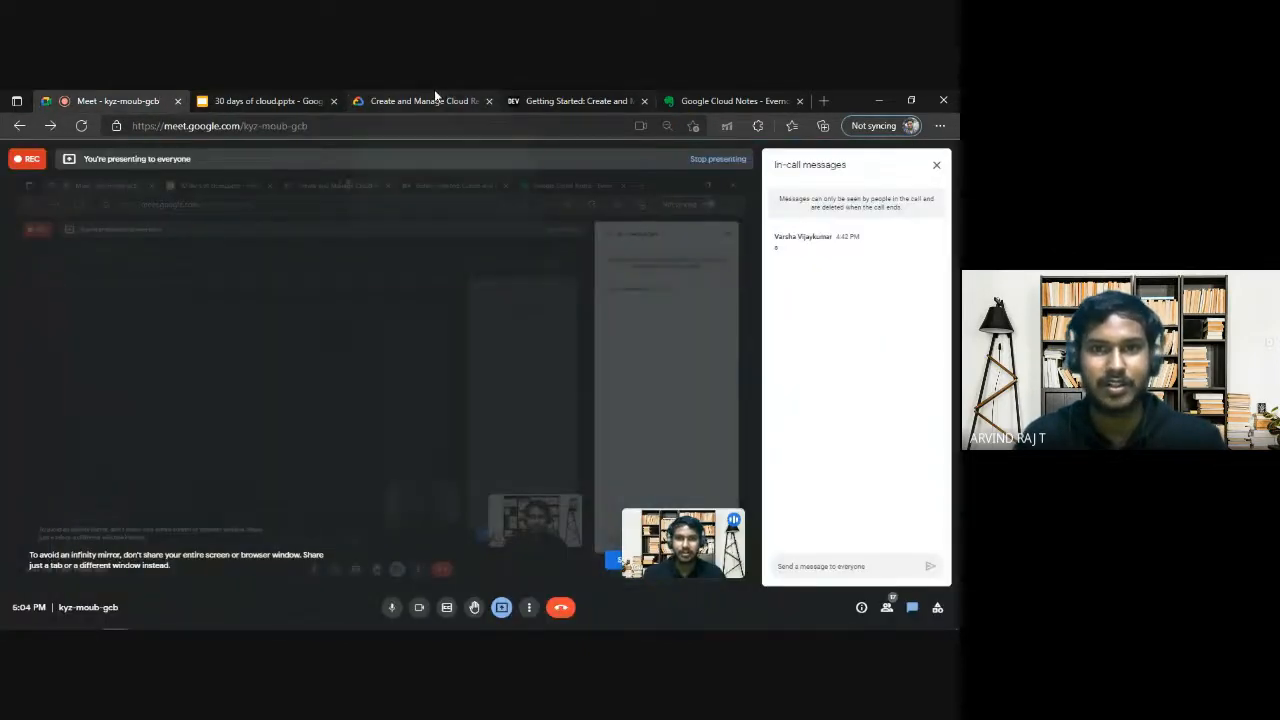
{"action": "left_click", "coordinate": [434, 95]}
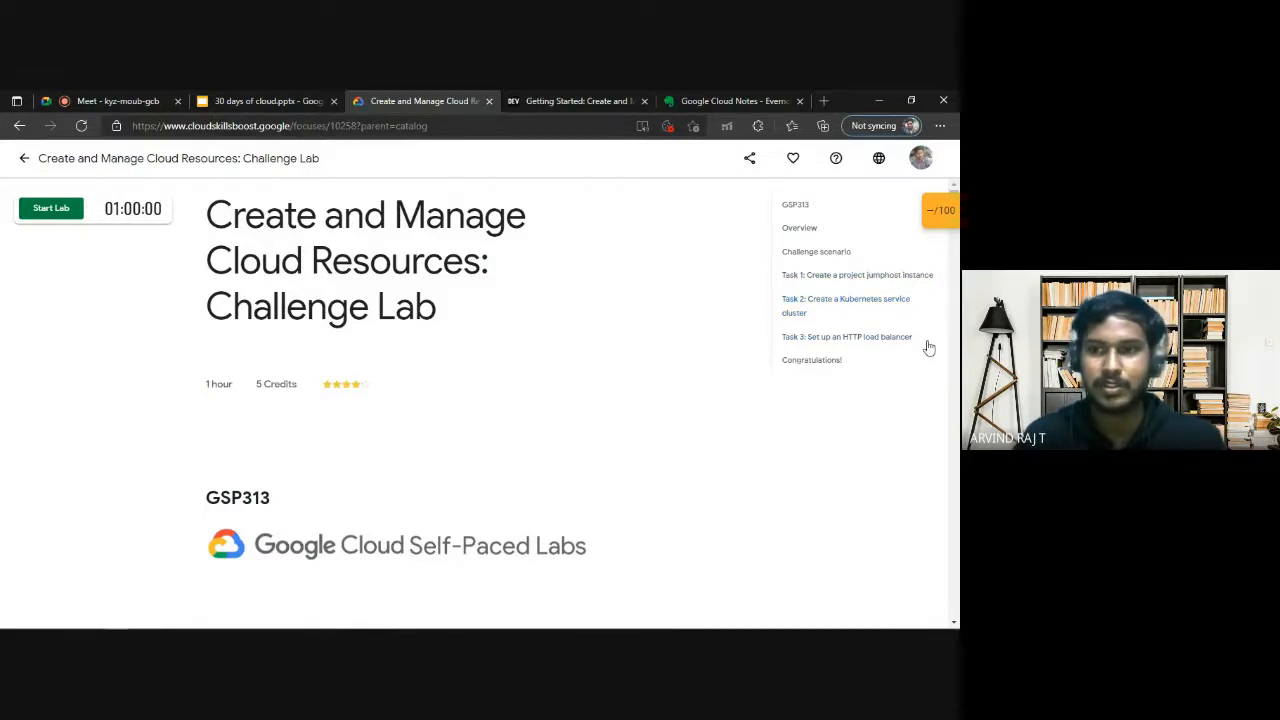
{"action": "scroll", "coordinate": [569, 340], "scroll_direction": "down", "scroll_amount": 3}
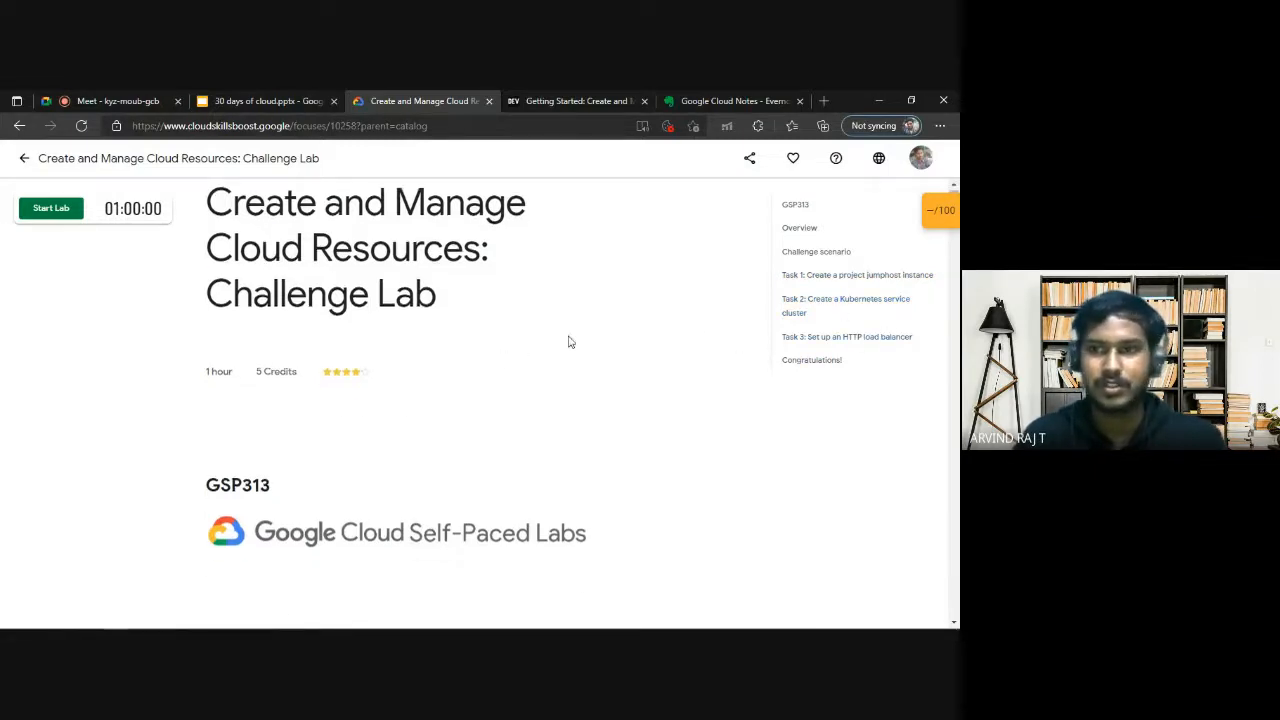
{"action": "left_click_drag", "start_coordinate": [957, 254], "coordinate": [957, 585]}
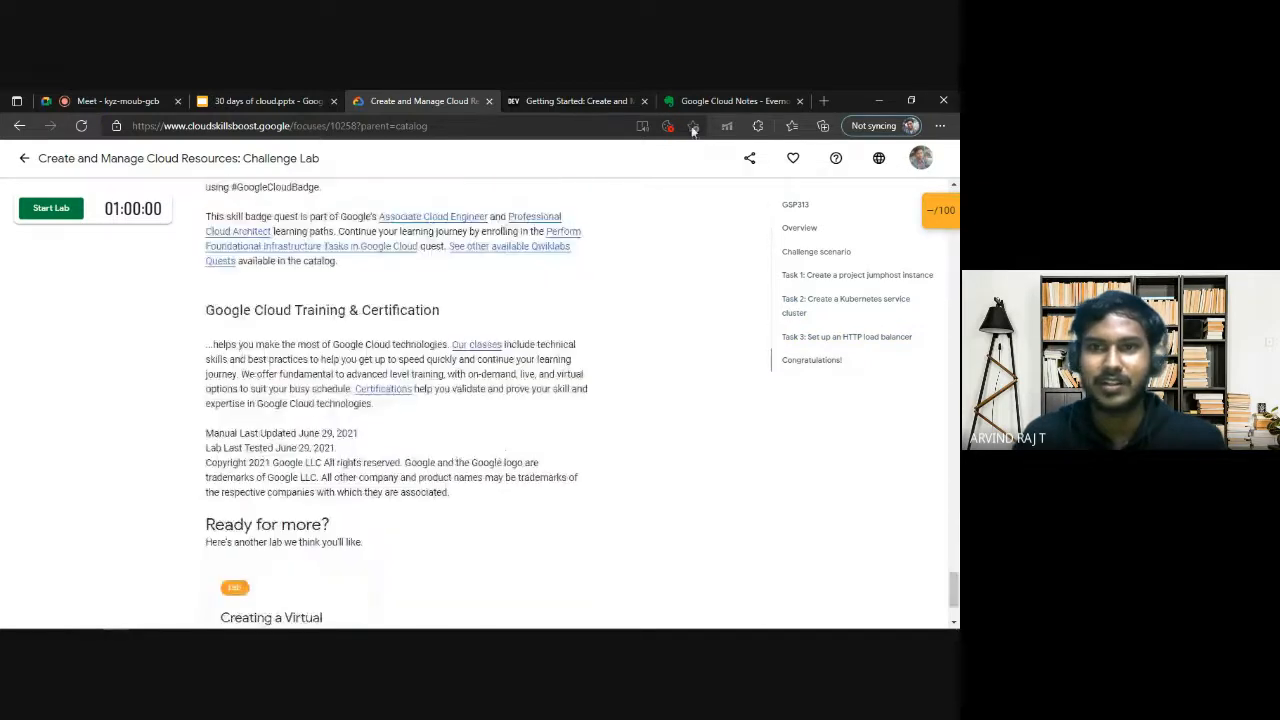
Switch to the Google Cloud notes in Evernote and review the commands for setting the zone and creating compute instances.
{"action": "left_click", "coordinate": [735, 101]}
{"action": "left_click_drag", "start_coordinate": [391, 280], "coordinate": [176, 279]}
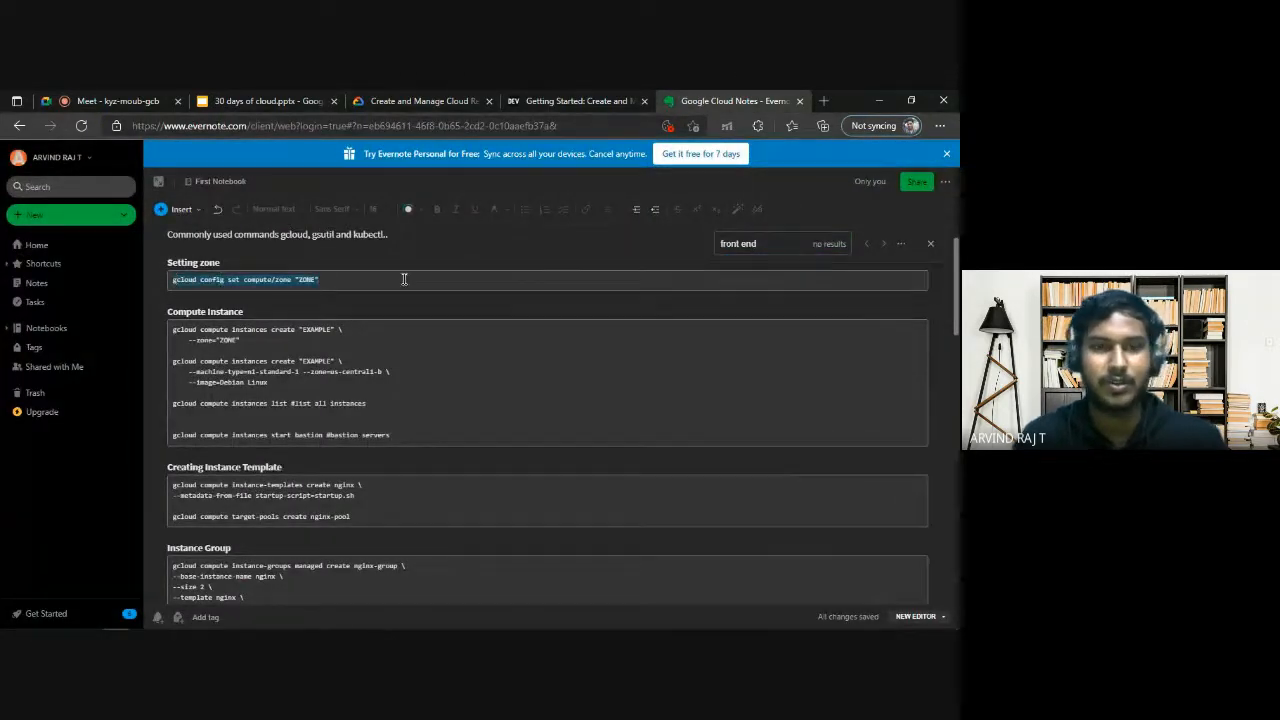
{"action": "left_click_drag", "start_coordinate": [388, 282], "coordinate": [169, 280]}
{"action": "left_click", "coordinate": [371, 365]}
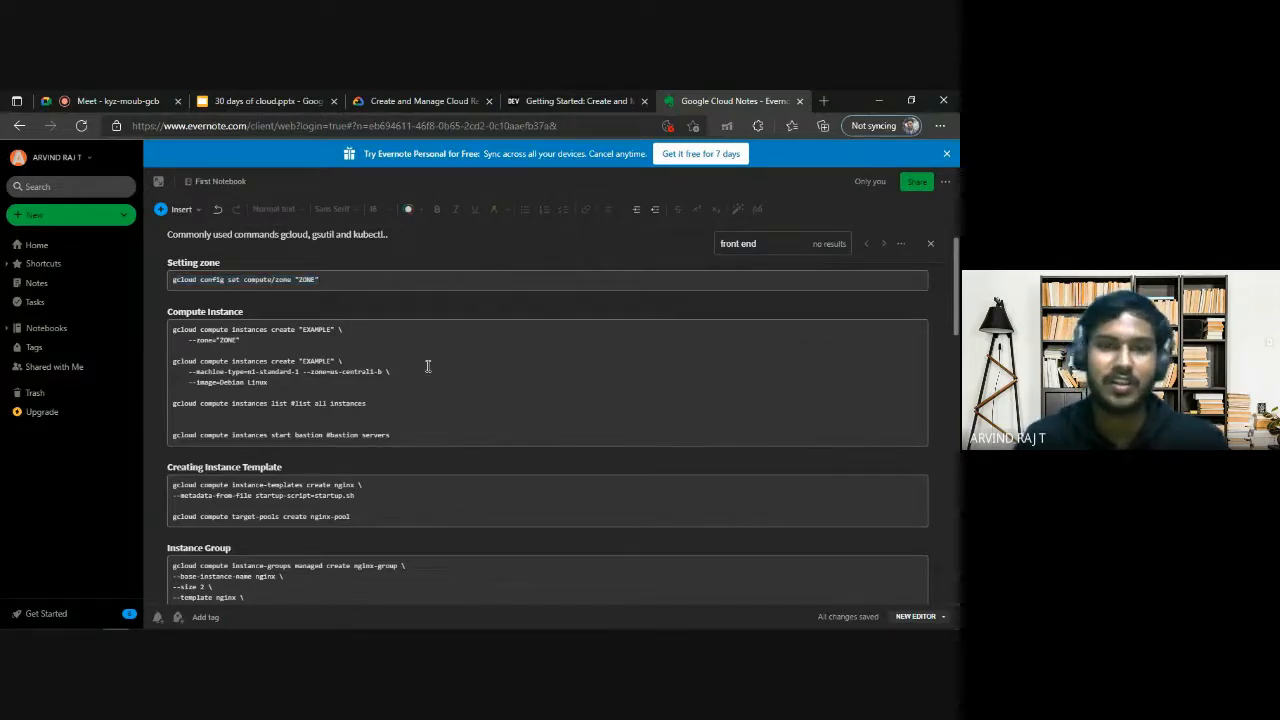
{"action": "left_click", "coordinate": [291, 384]}
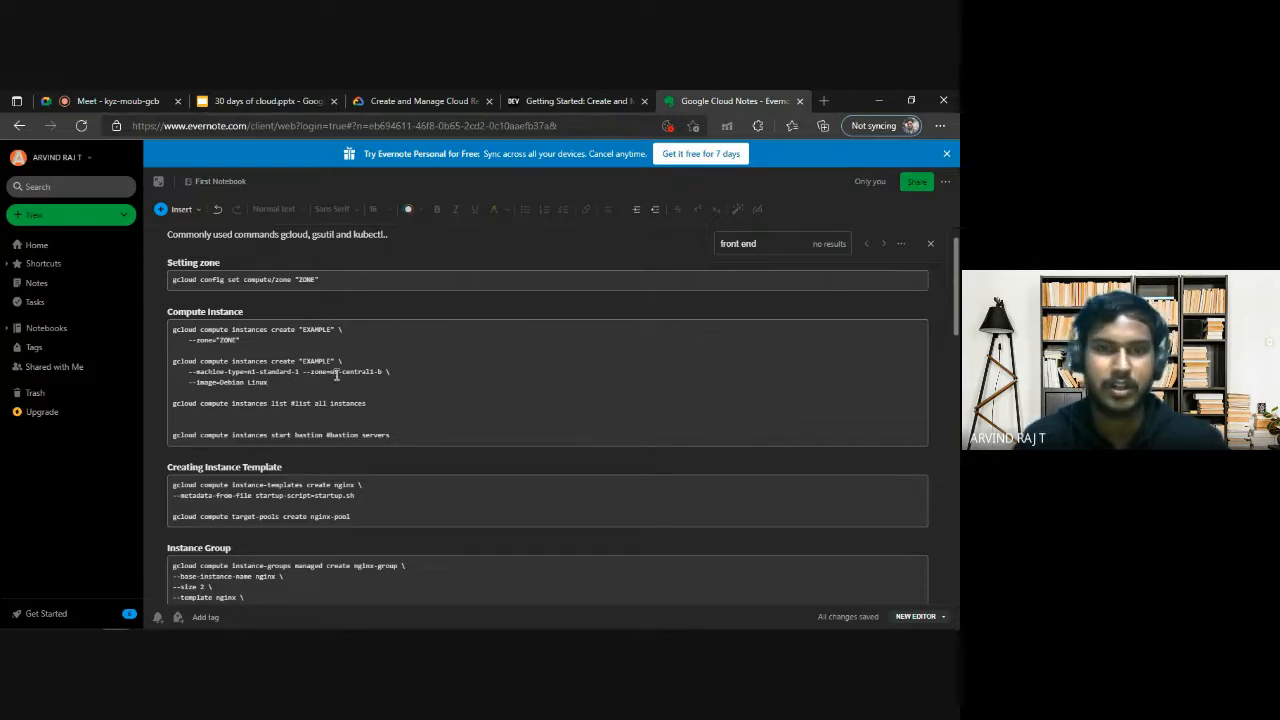
{"action": "left_click_drag", "start_coordinate": [252, 370], "coordinate": [281, 372]}
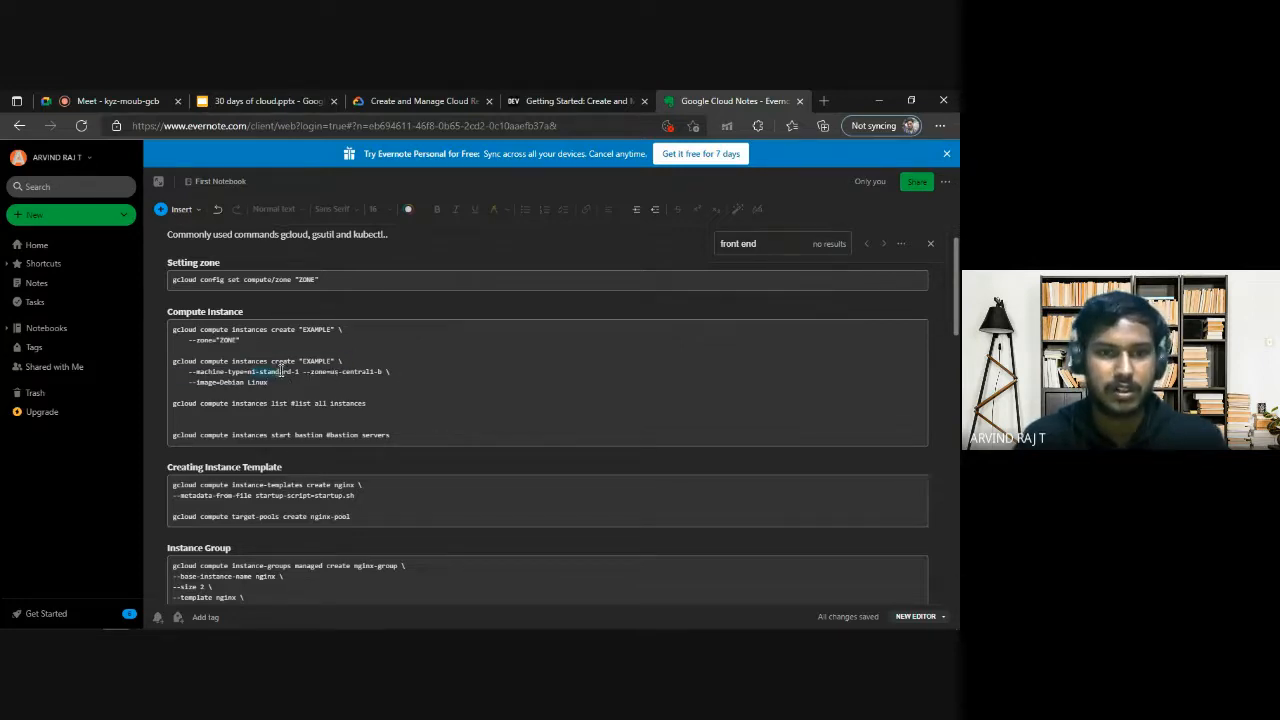
Switch to the Google Cloud console window and open the Kubernetes Engine page.
{"action": "left_click", "coordinate": [424, 97]}
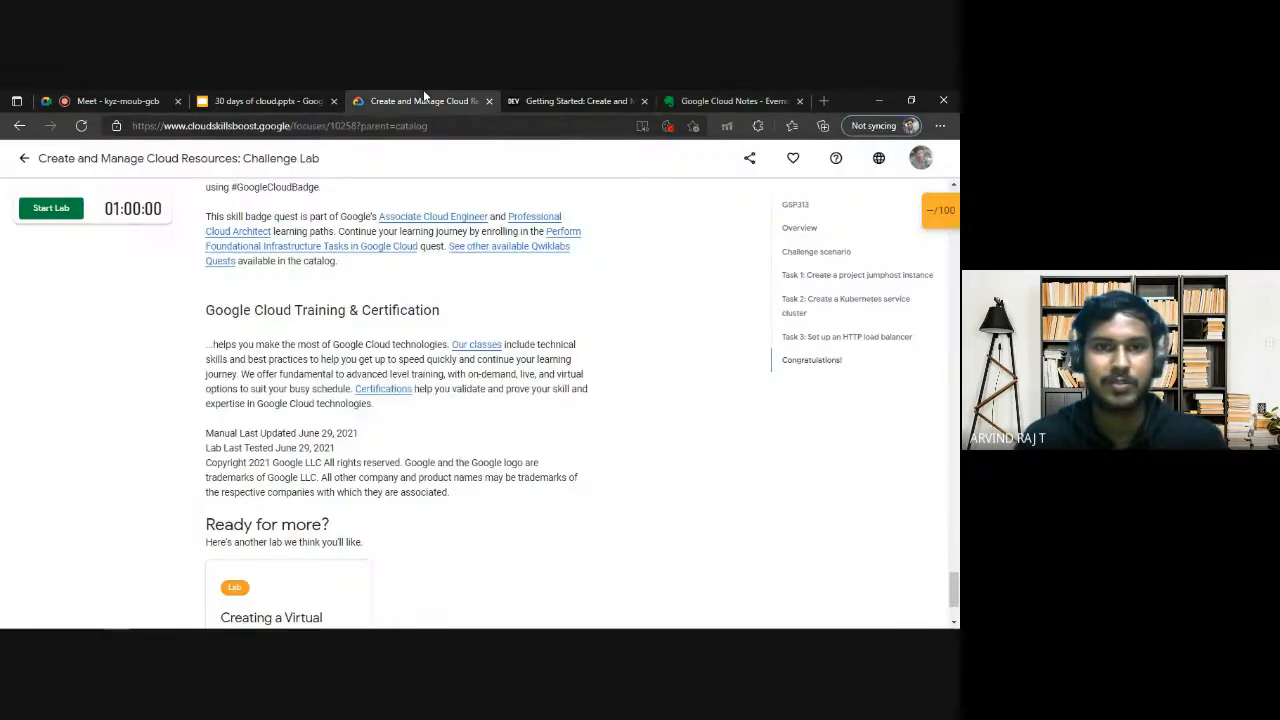
{"action": "mouse_move", "coordinate": [116, 620]}
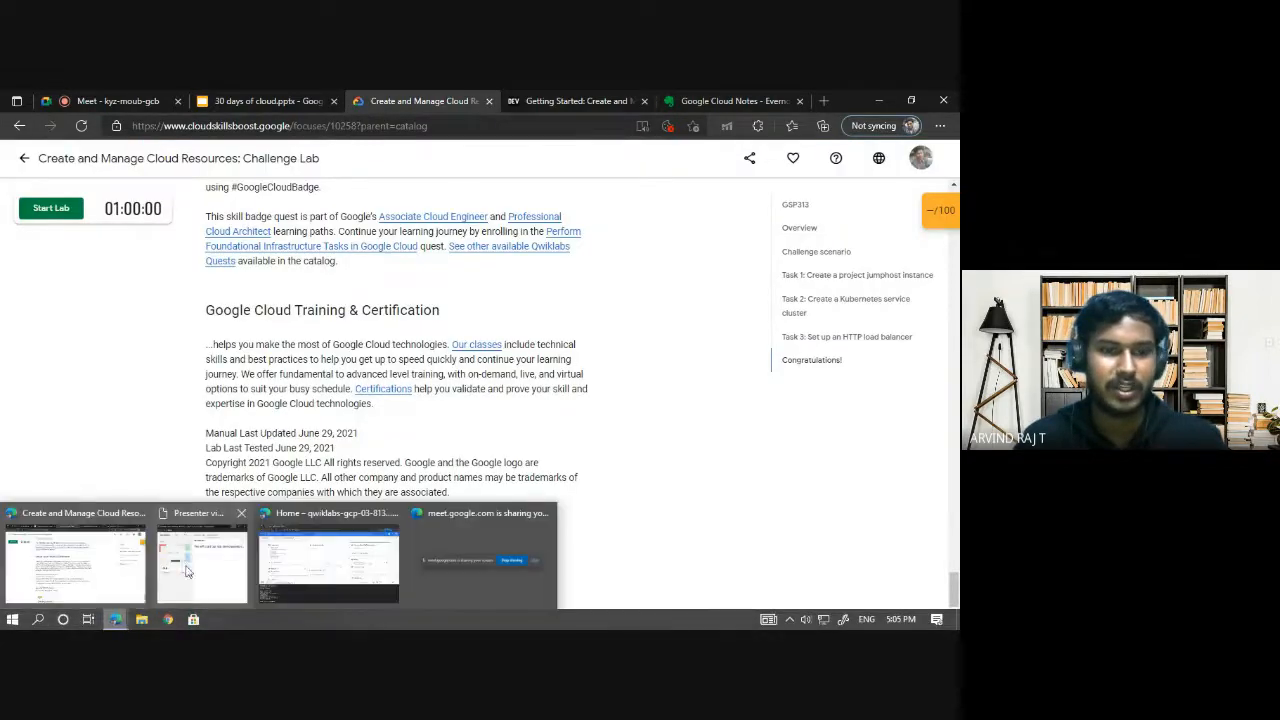
{"action": "left_click", "coordinate": [440, 561]}
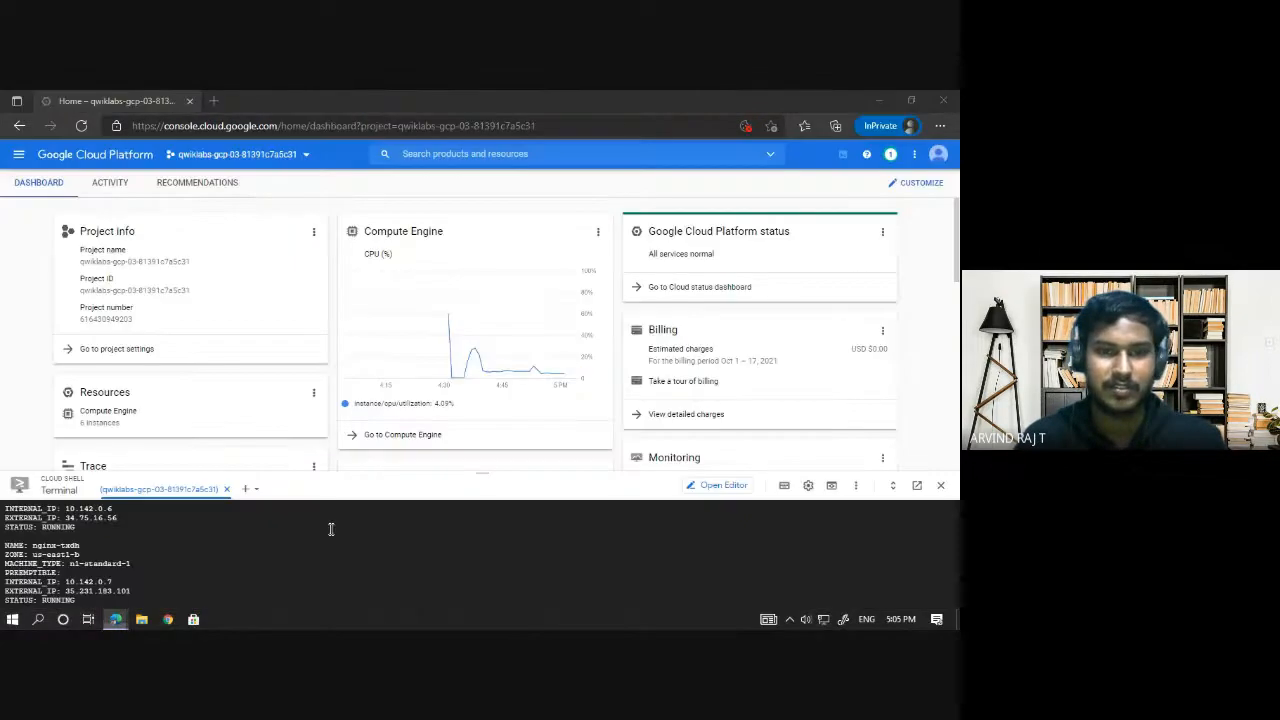
{"action": "left_click", "coordinate": [18, 154]}
{"action": "left_click", "coordinate": [110, 541]}
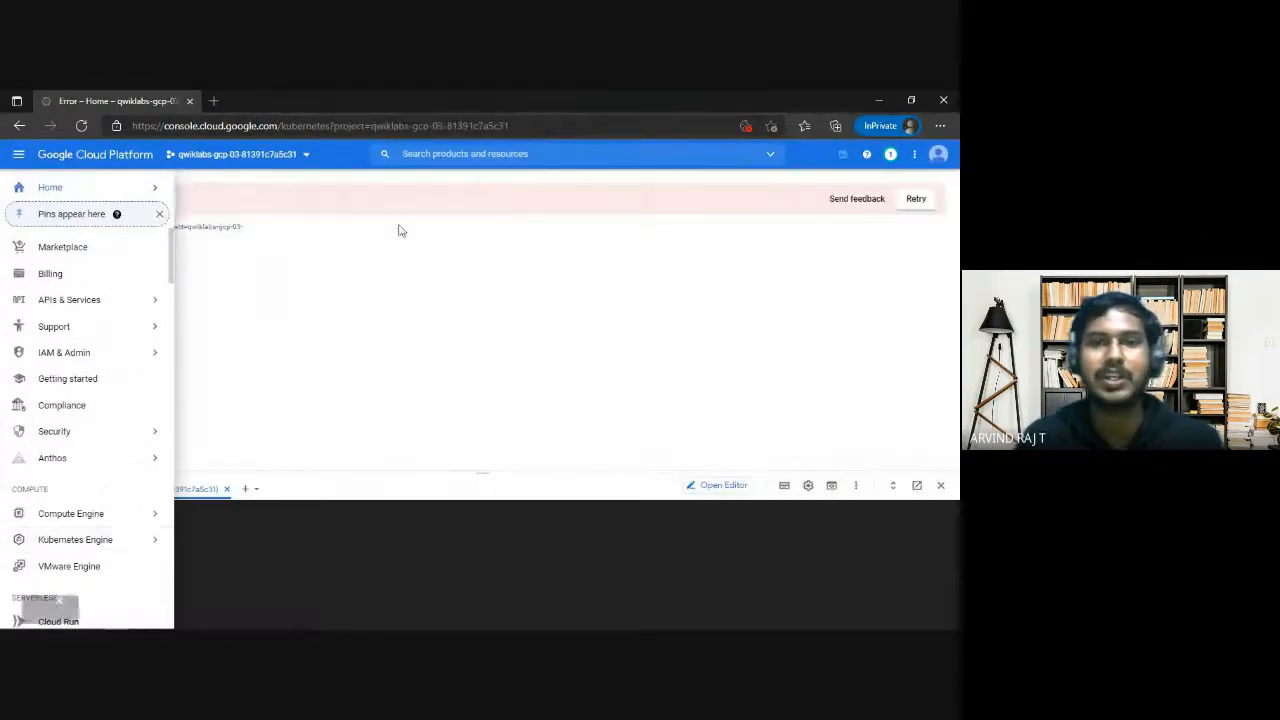
Try to reload the Kubernetes Engine page through the account sign-in check, and close the console window.
{"action": "left_click", "coordinate": [81, 126]}
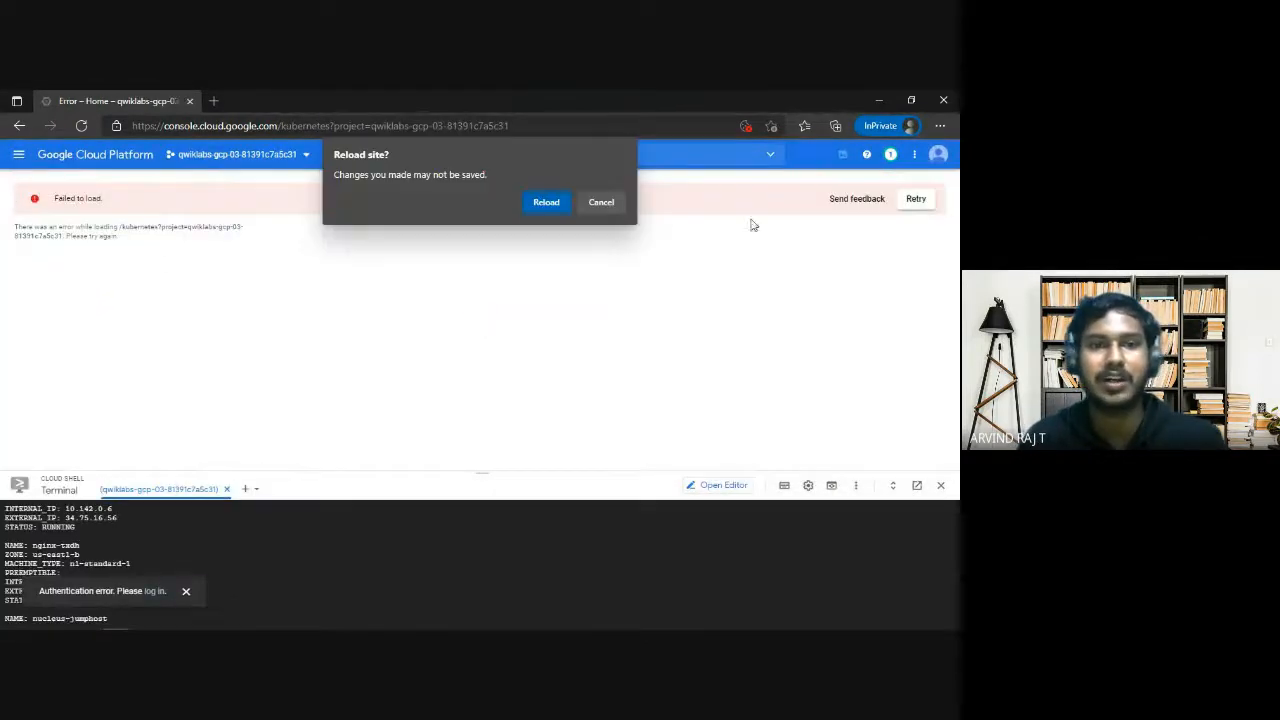
{"action": "left_click", "coordinate": [558, 205]}
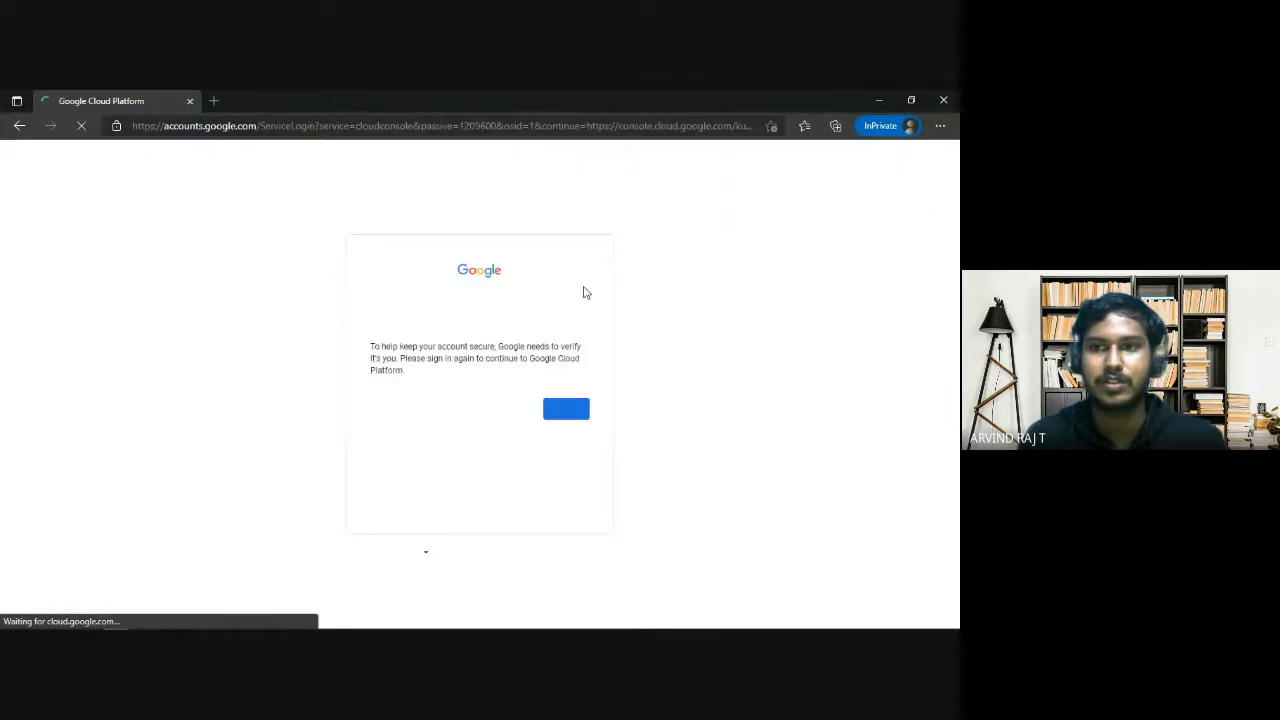
{"action": "left_click", "coordinate": [563, 412]}
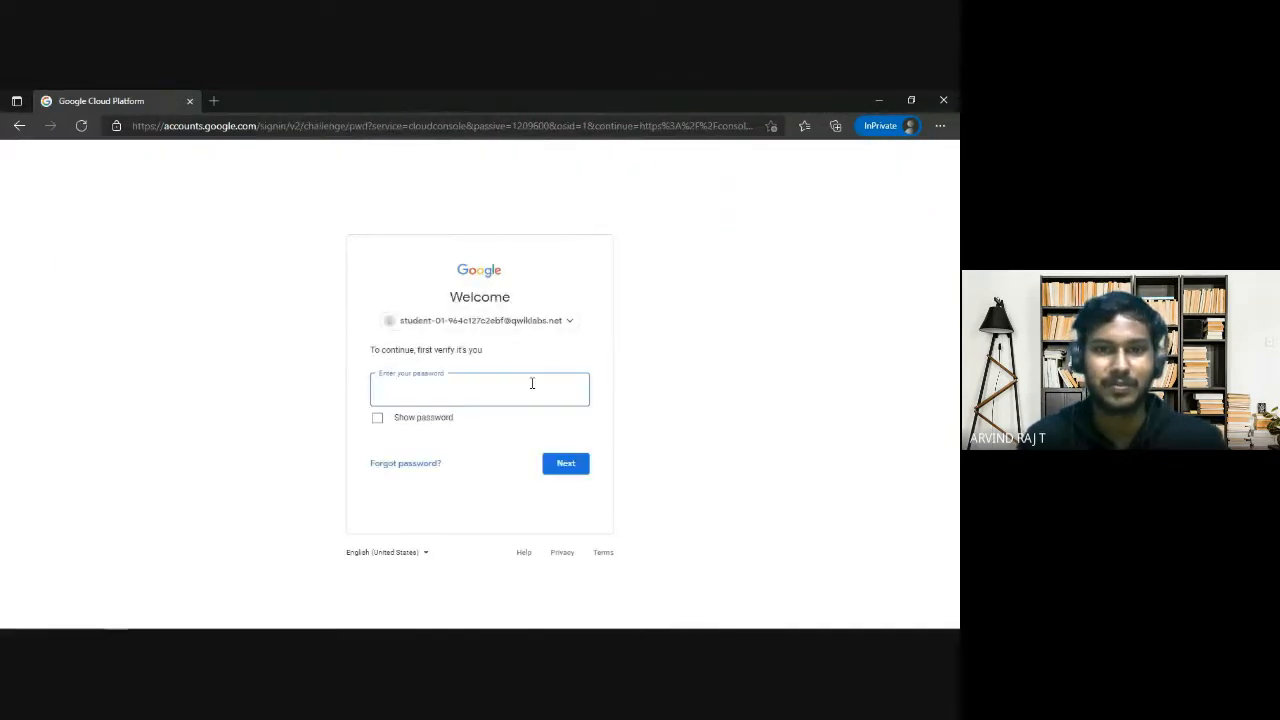
{"action": "left_click", "coordinate": [190, 101]}
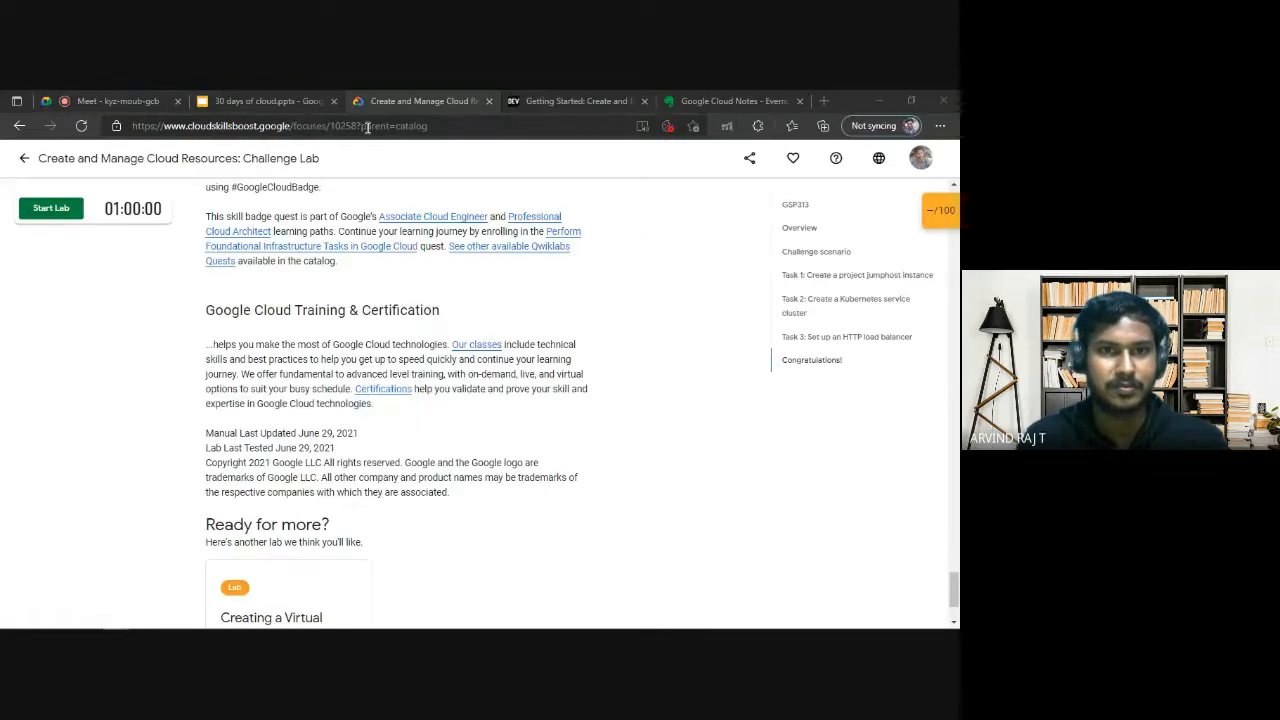
Return to the "30 days of cloud.pptx" slideshow and advance from the live demo slide to the Q&A Session slide.
{"action": "left_click", "coordinate": [273, 101]}
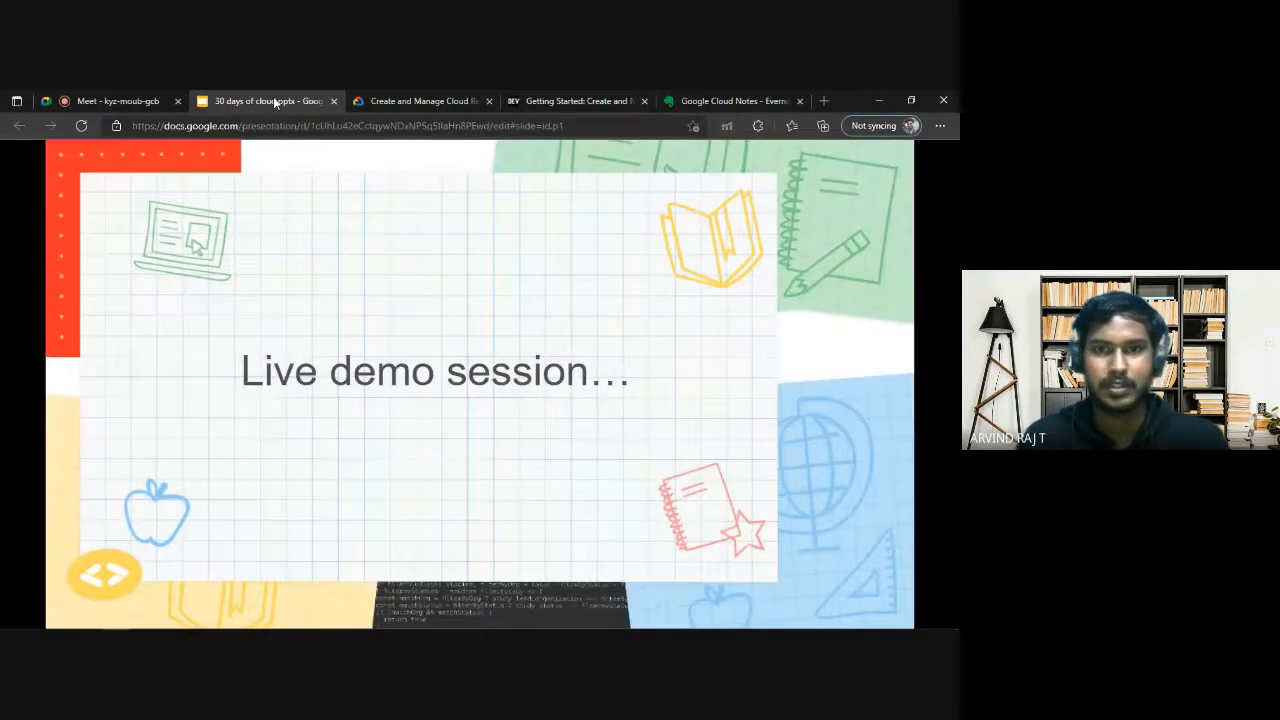
{"action": "left_click", "coordinate": [686, 478]}
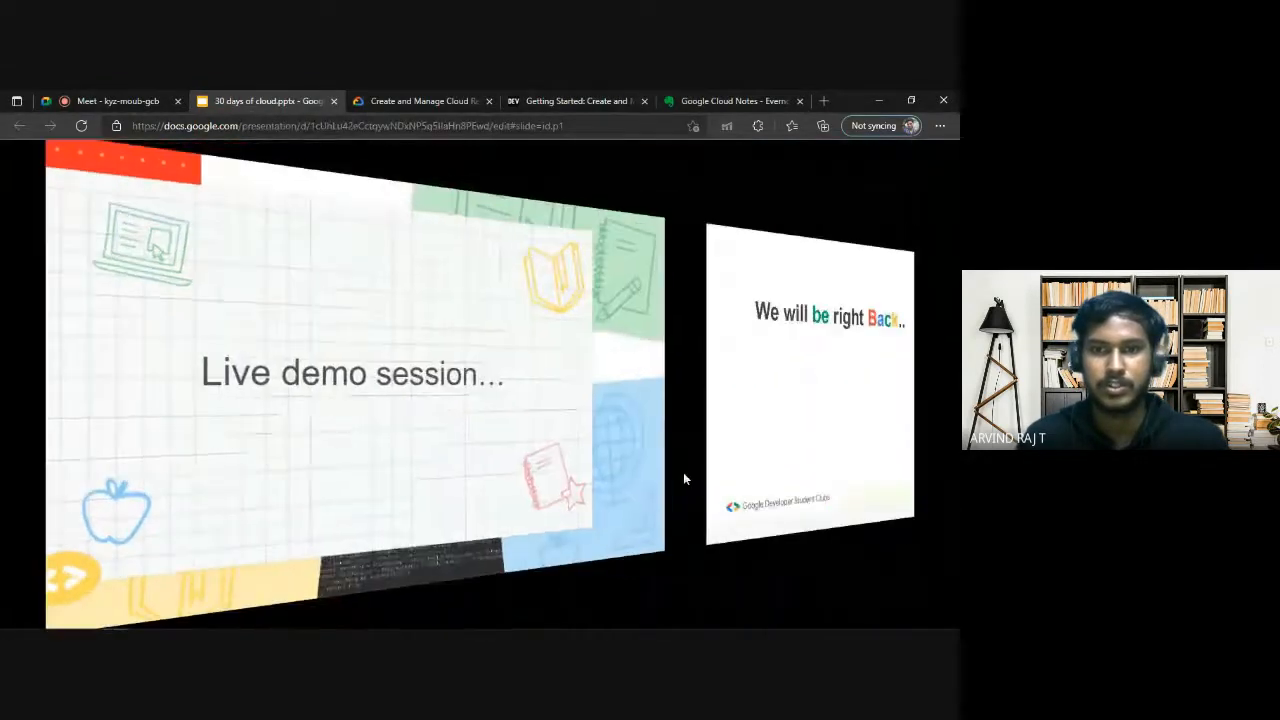
{"action": "left_click", "coordinate": [713, 561]}
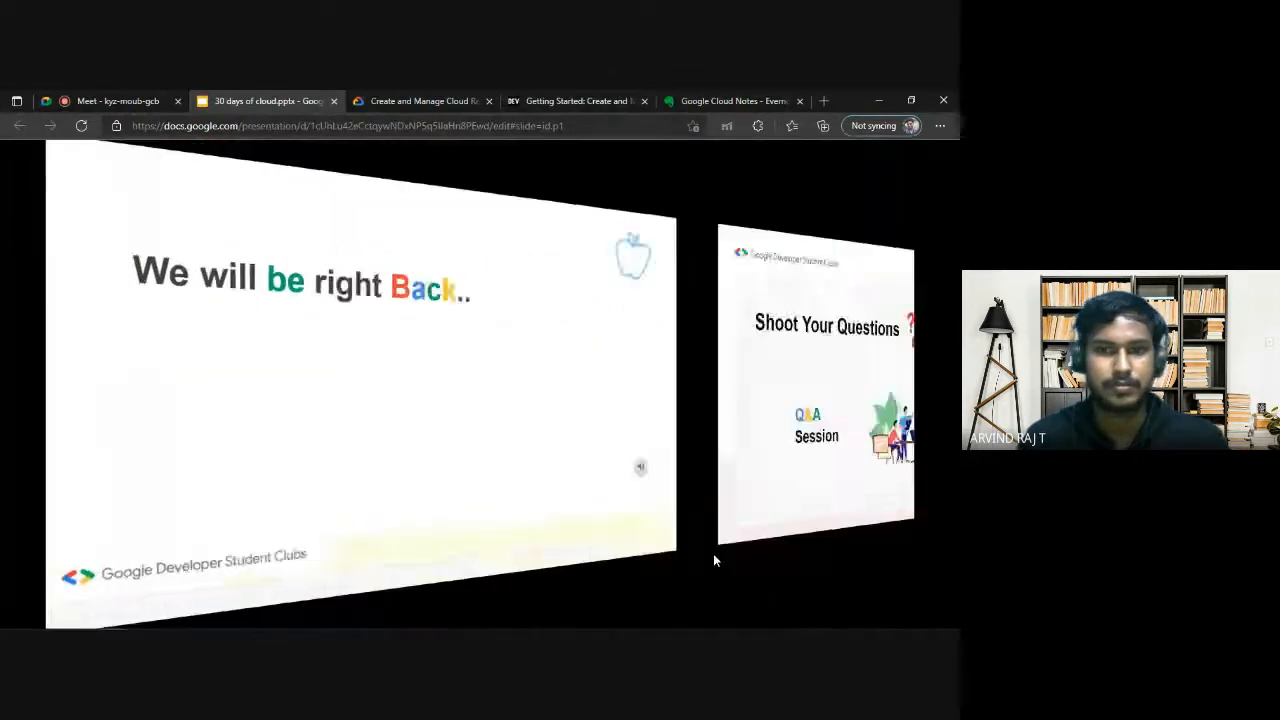